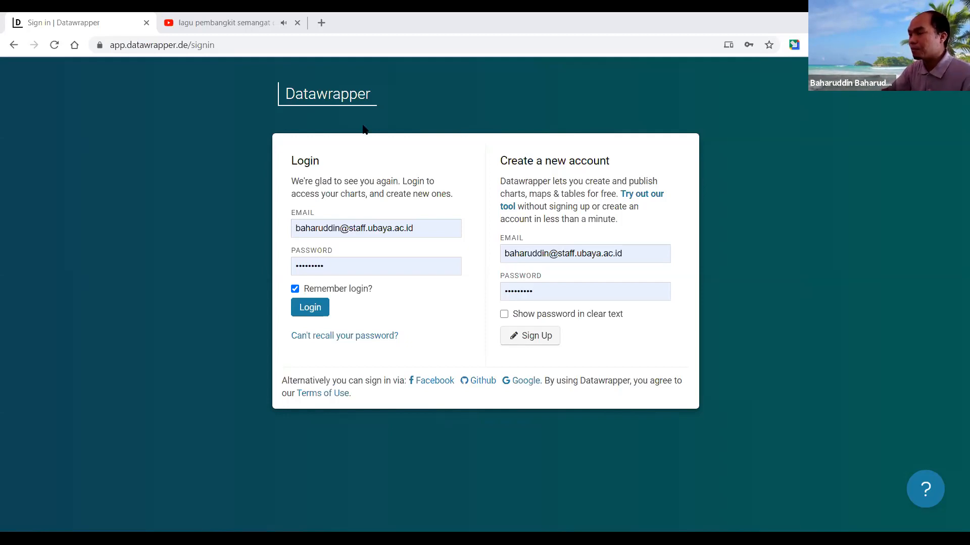
pyautogui.click(218, 44)
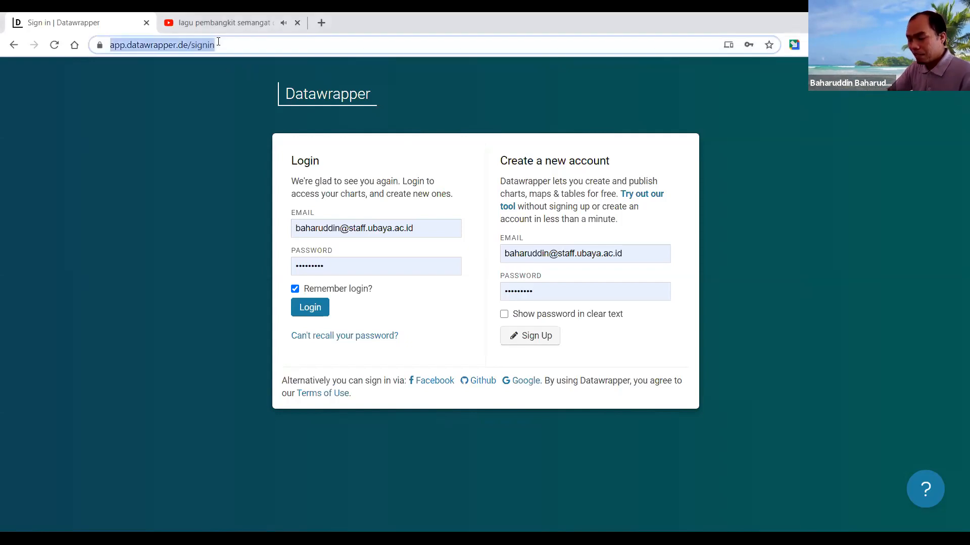
pyautogui.click(519, 55)
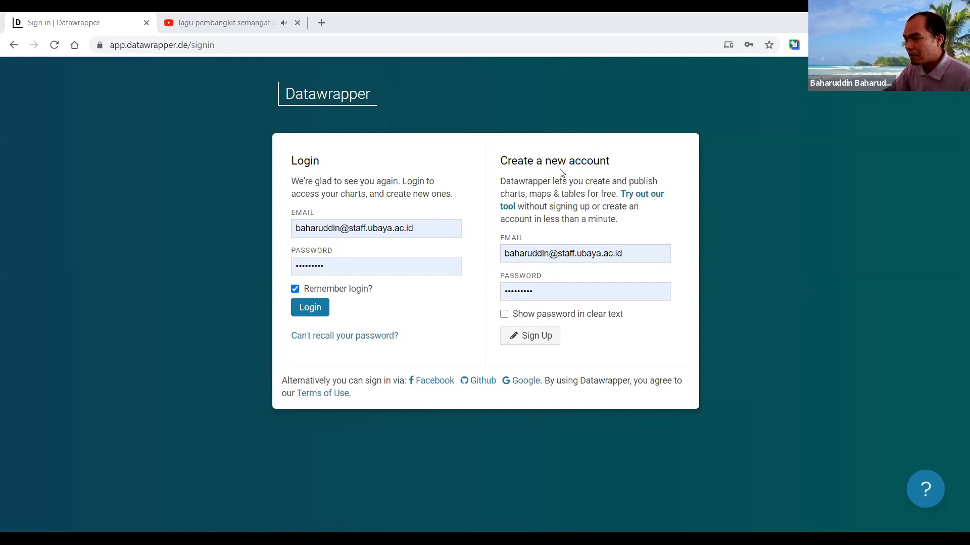
pyautogui.click(506, 252)
pyautogui.click(709, 253)
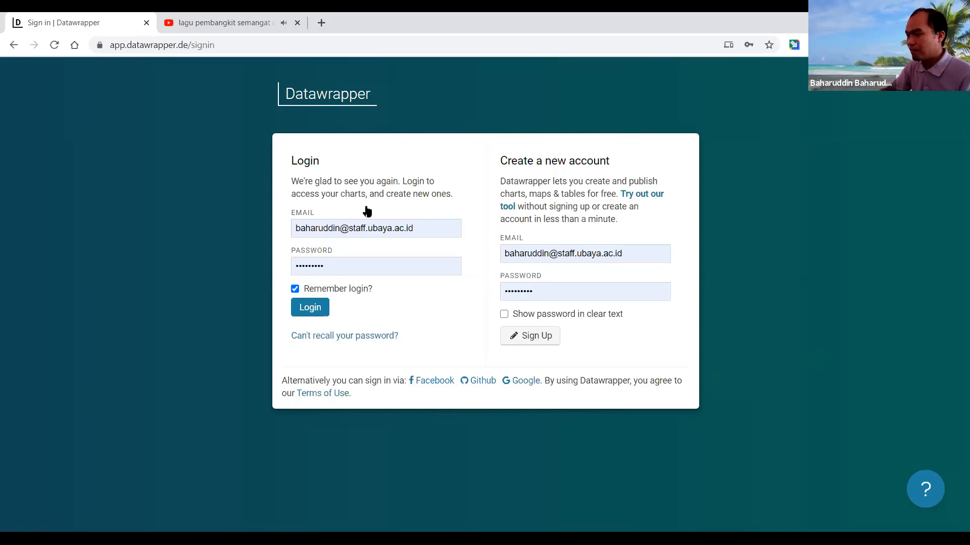
# - Log in with the prefilled account credentials and move the Datawrapper browser tab behind the YouTube tab
pyautogui.click(302, 310)
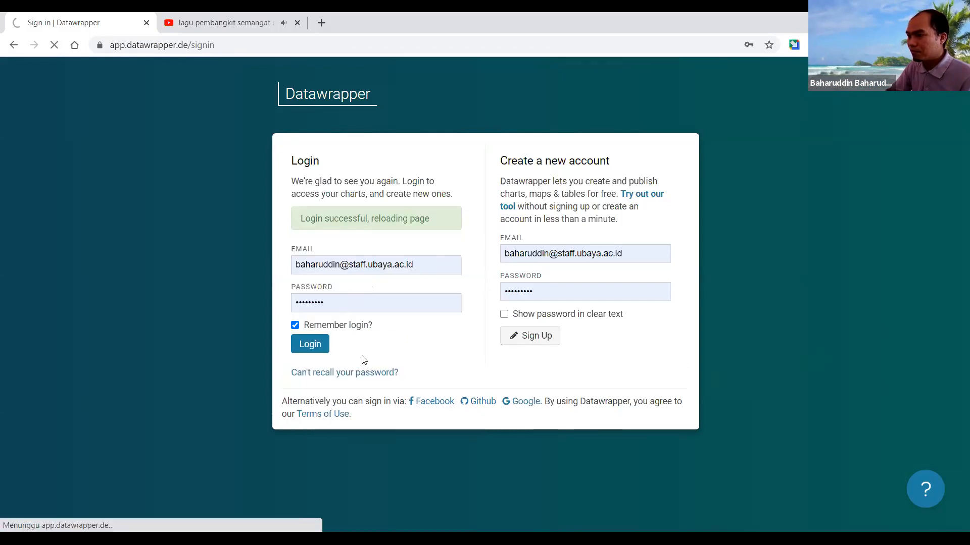
pyautogui.click(225, 24)
pyautogui.moveTo(31, 19); pyautogui.dragTo(210, 21)
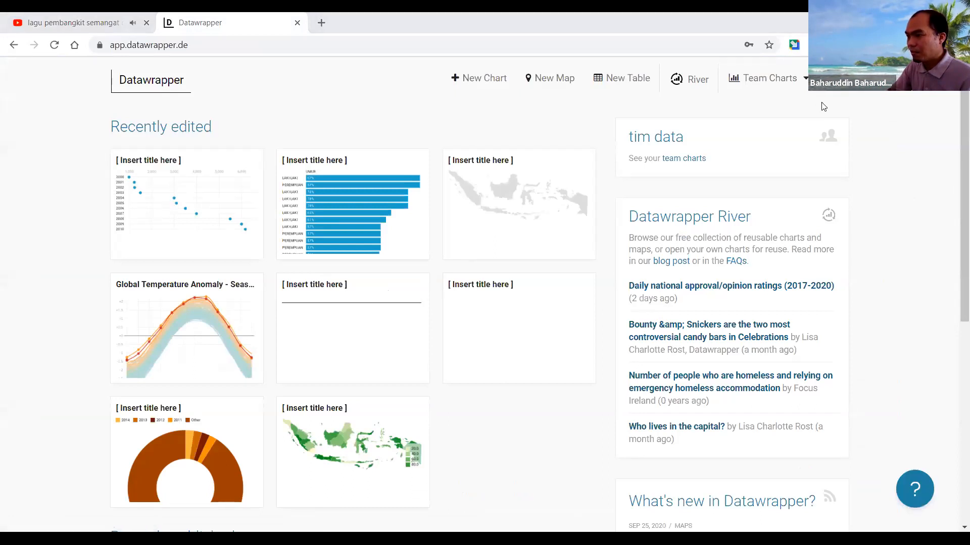
pyautogui.click(352, 204)
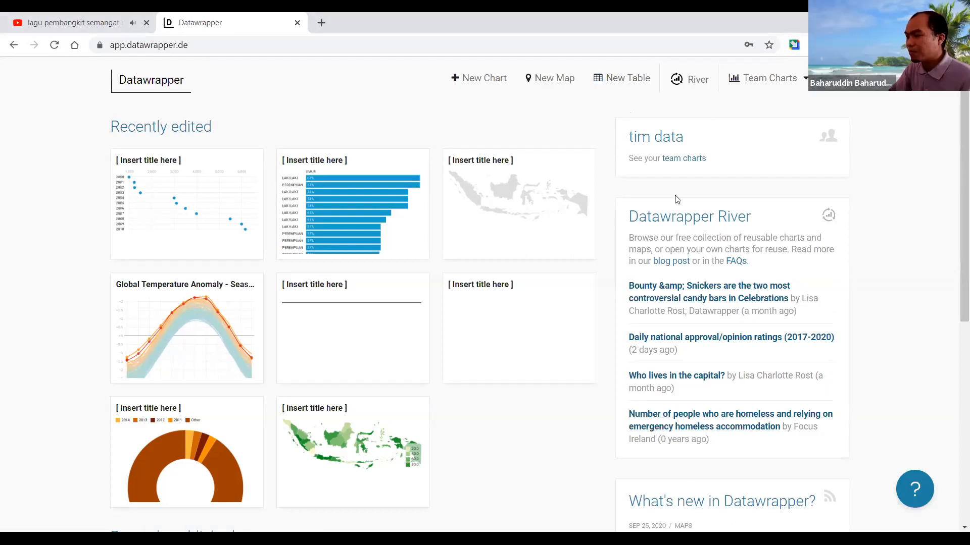
pyautogui.click(219, 51)
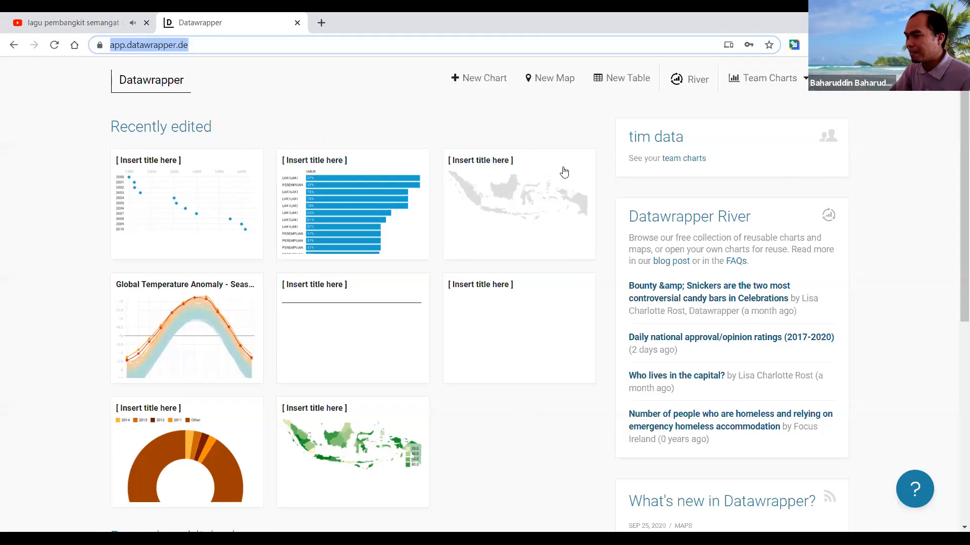
pyautogui.click(564, 113)
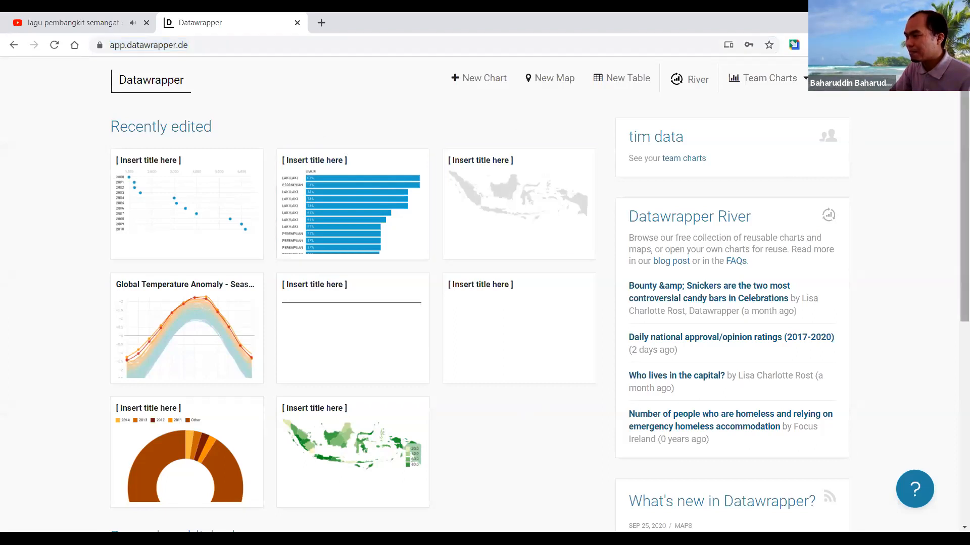
# - Switch to the YouTube music video to check its volume and return to the Datawrapper dashboard
pyautogui.click(76, 22)
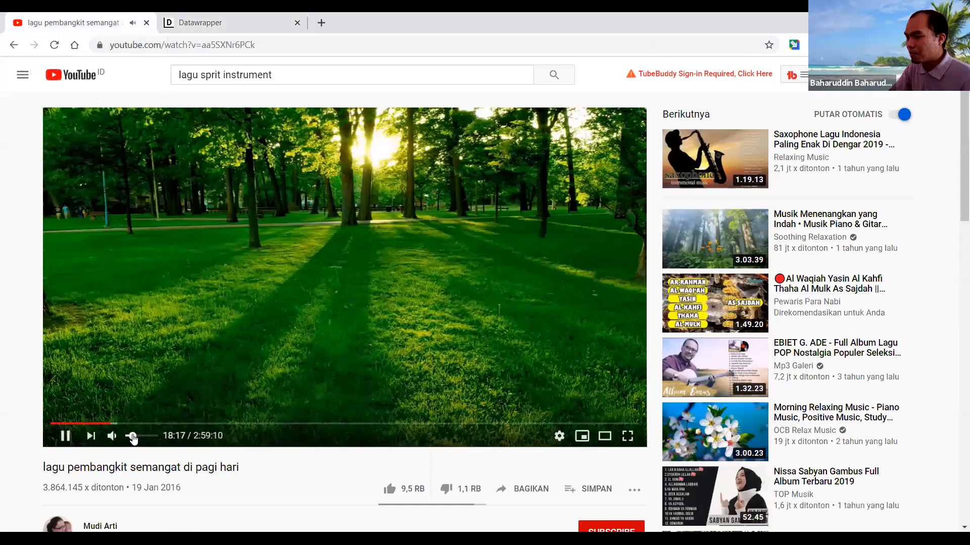
pyautogui.click(225, 20)
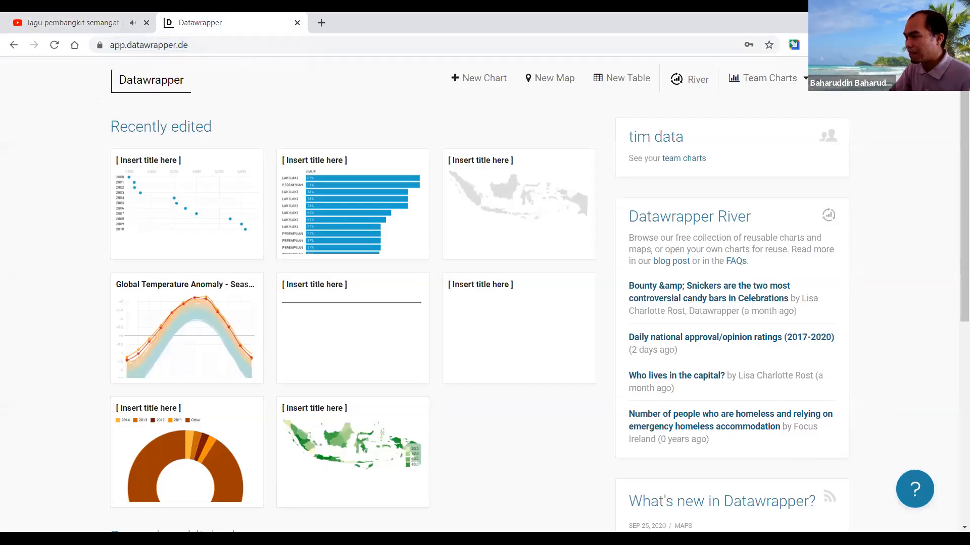
# - Circle the recently edited charts with the annotation pen and view the list of team charts
pyautogui.click(805, 78)
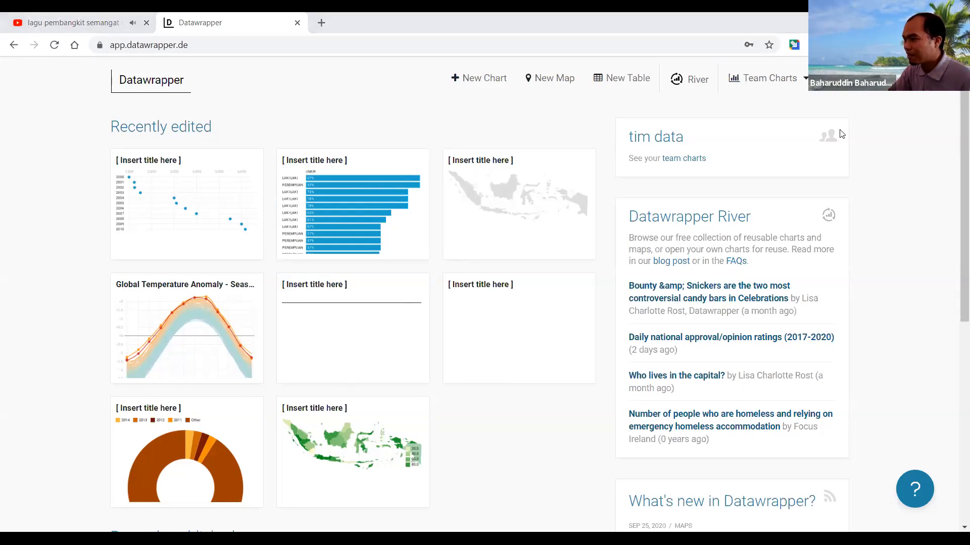
pyautogui.moveTo(162, 107)
pyautogui.mouseDown()
pyautogui.moveTo(63, 220)
pyautogui.moveTo(151, 414)
pyautogui.moveTo(207, 434)
pyautogui.mouseUp()
pyautogui.moveTo(506, 415)
pyautogui.mouseDown()
pyautogui.moveTo(601, 186)
pyautogui.moveTo(167, 115)
pyautogui.mouseUp()
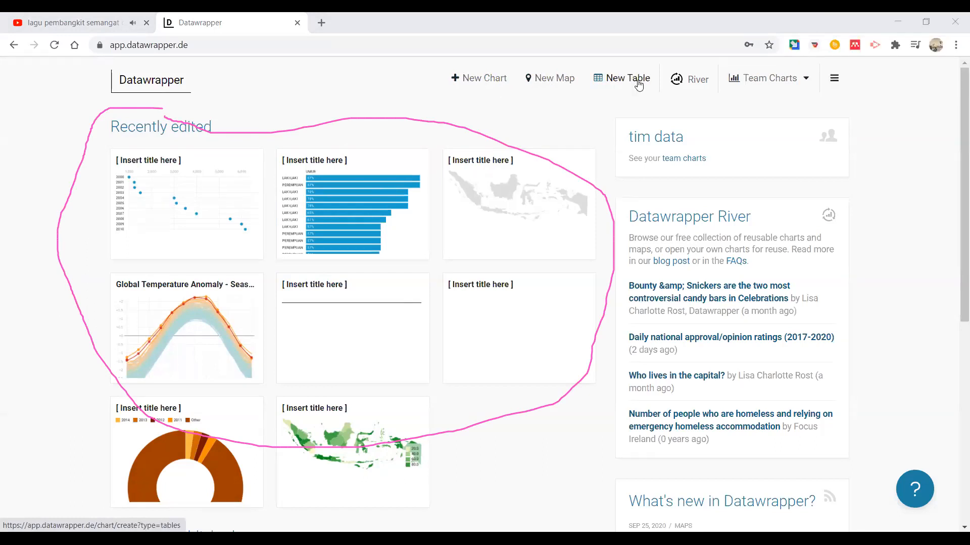
pyautogui.click(806, 84)
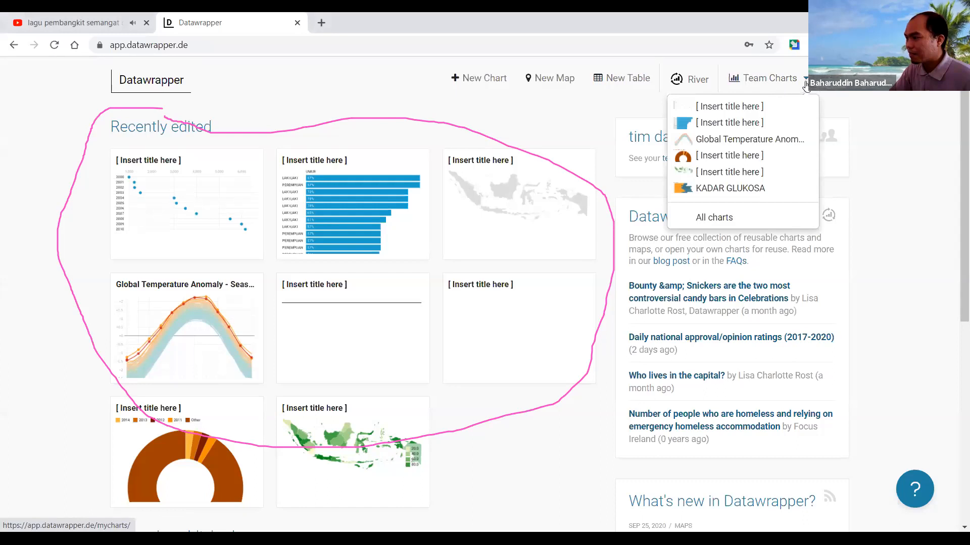
pyautogui.click(806, 84)
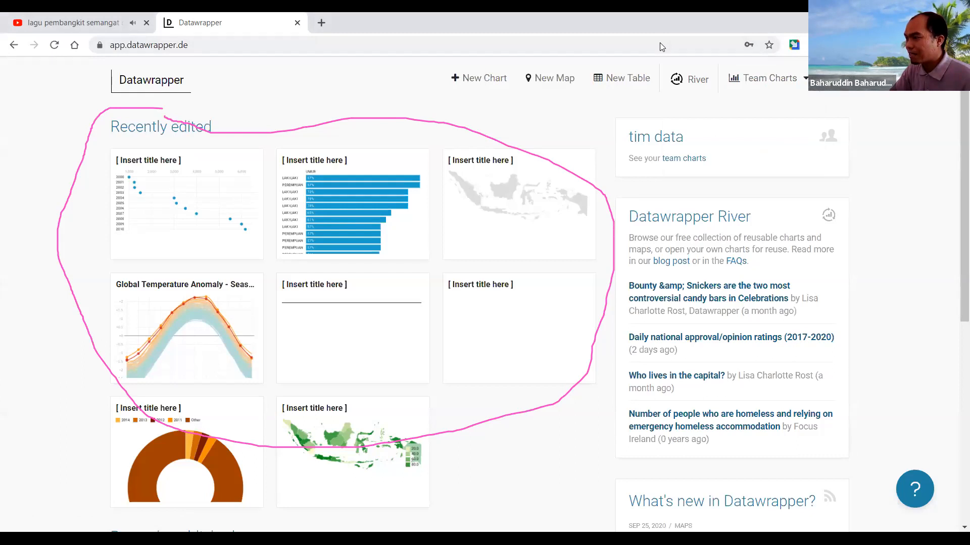
pyautogui.click(711, 34)
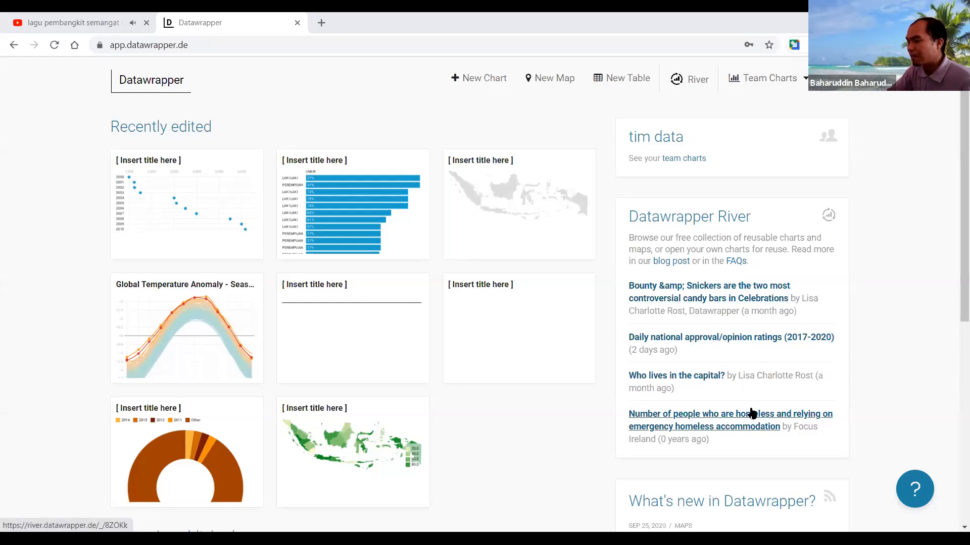
# - Open the River page and look over its introduction and the shared charts
pyautogui.click(689, 82)
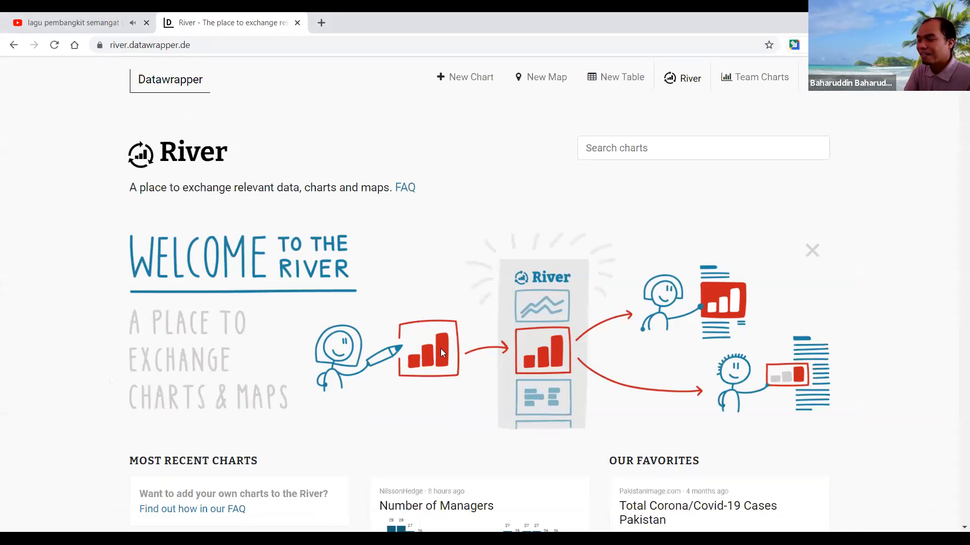
pyautogui.scroll(-2, 440, 348)
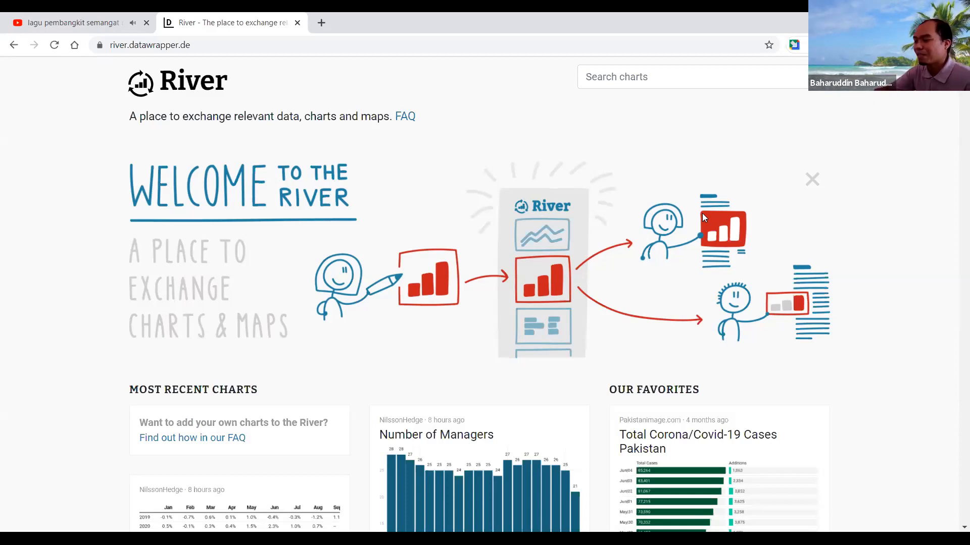
pyautogui.scroll(2, 647, 207)
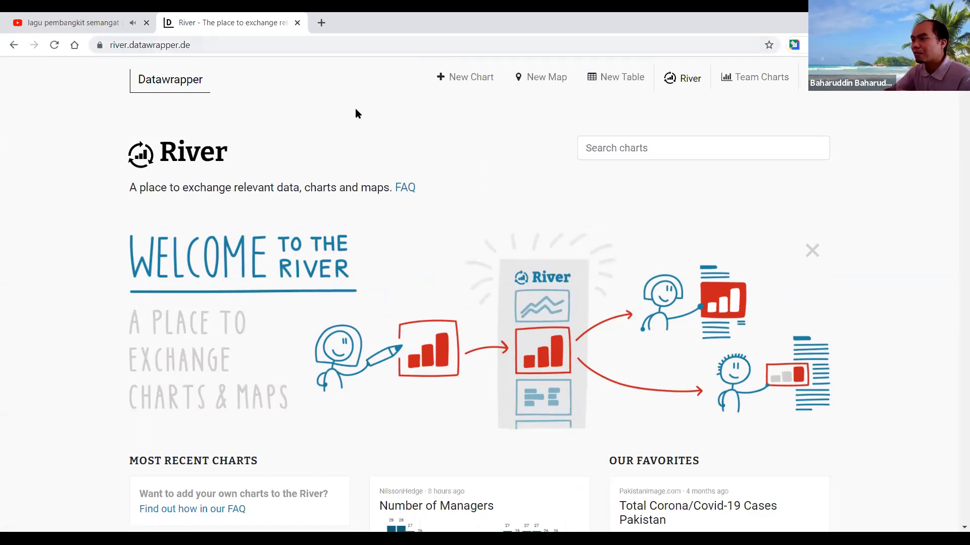
# - Switch to the YouTube music video, lower its volume and return to Datawrapper's River page
pyautogui.click(38, 17)
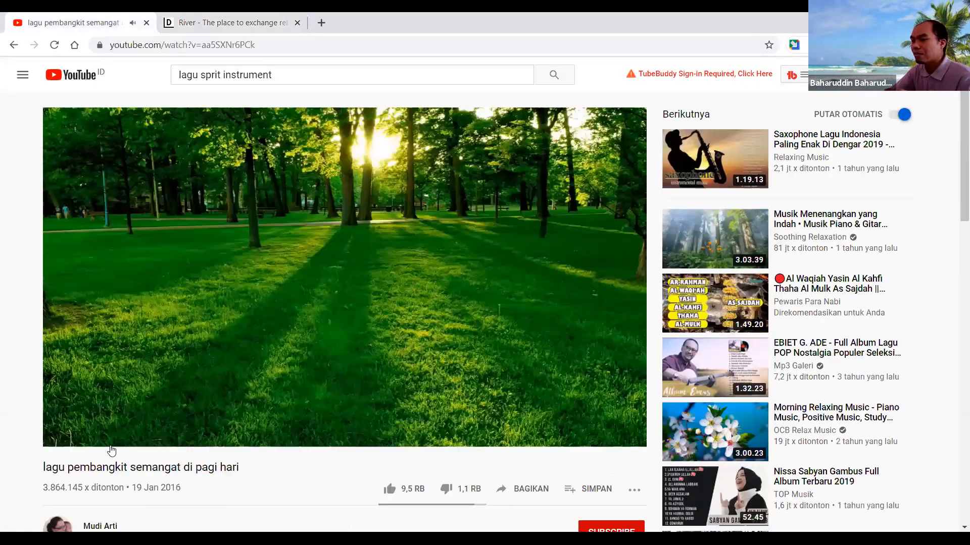
pyautogui.moveTo(132, 439)
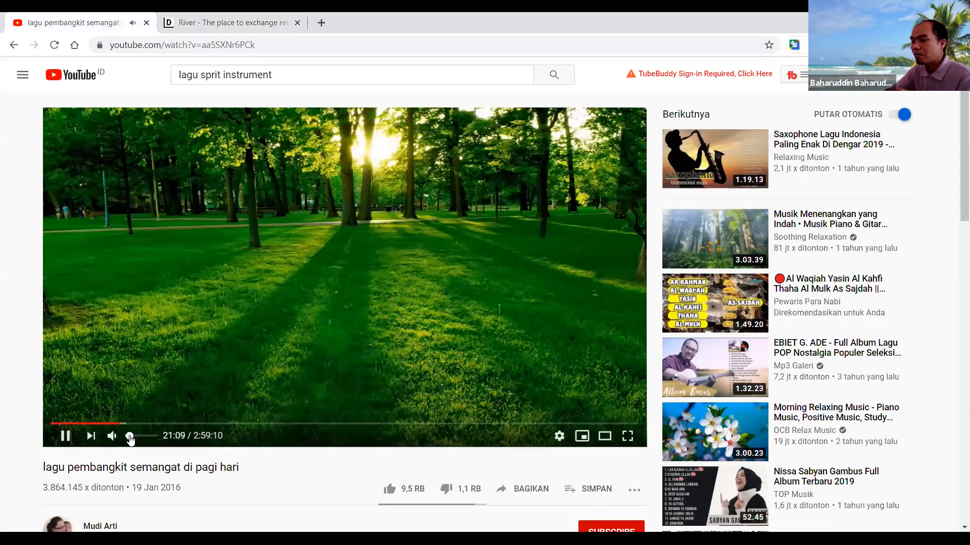
pyautogui.click(240, 18)
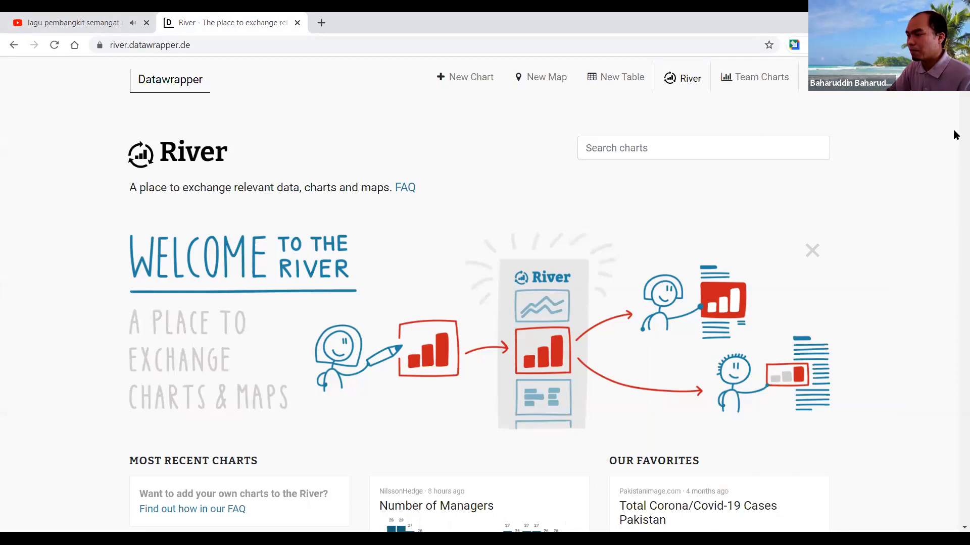
# - Start a new chart, then switch to the Data Populasi workbook in Excel and copy the Tahun and Populasi table in A1:B12
pyautogui.click(464, 82)
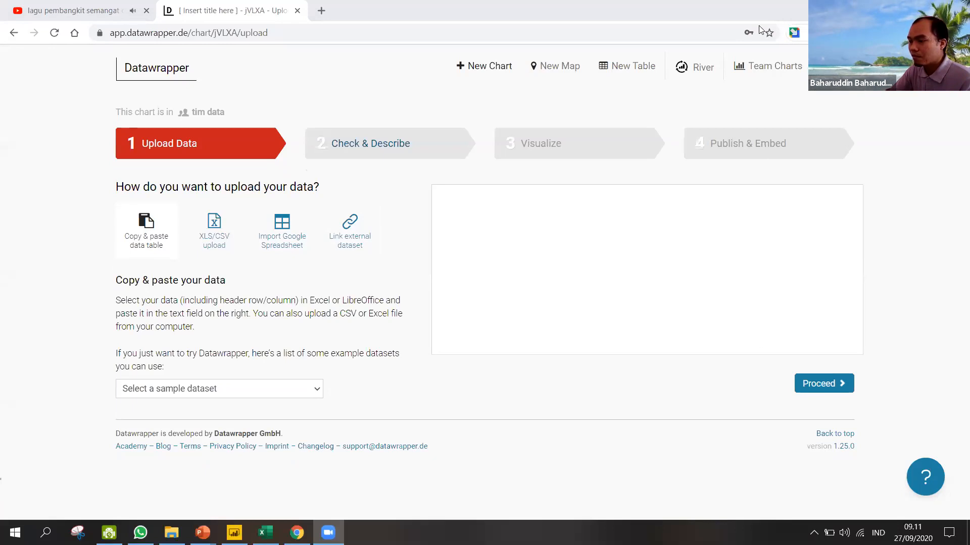
pyautogui.moveTo(265, 533)
pyautogui.click(266, 480)
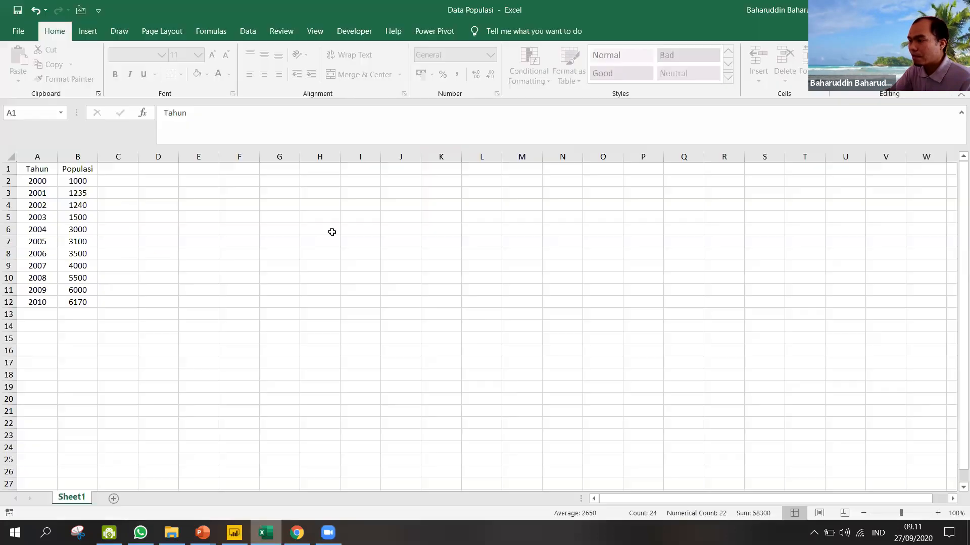
pyautogui.click(273, 312)
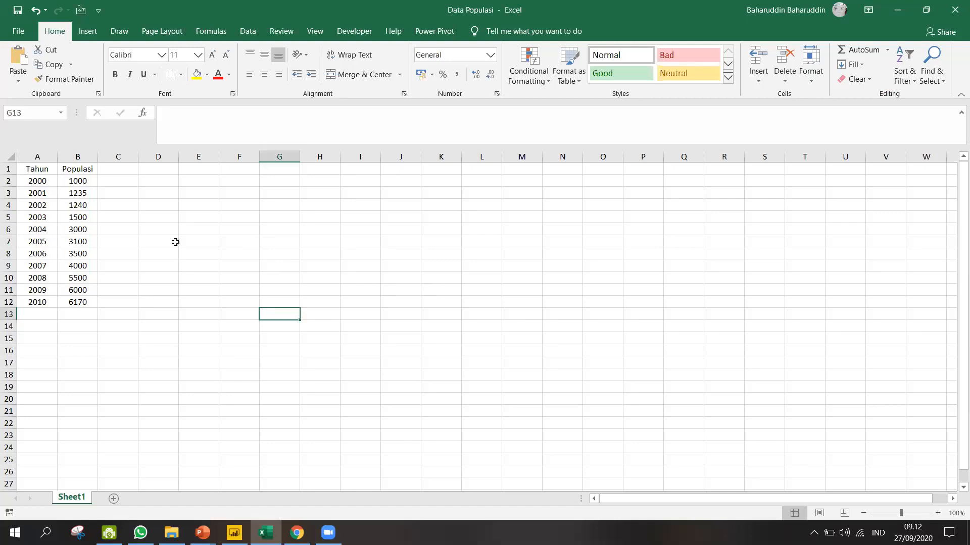
pyautogui.moveTo(38, 169); pyautogui.dragTo(77, 303)
pyautogui.hotkey('ctrl', 'c')
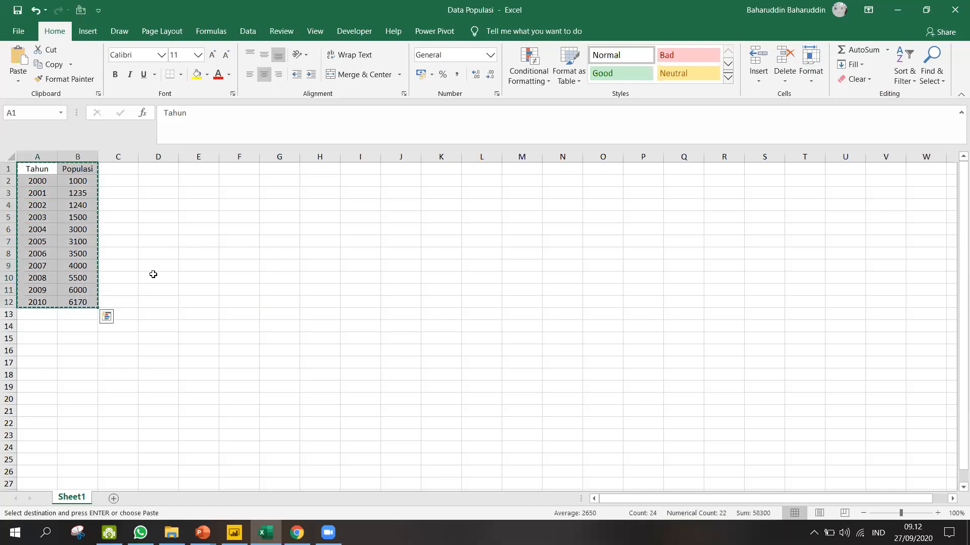
# - Switch back to Datawrapper in Chrome and paste the copied table as the new chart's data
pyautogui.click(297, 533)
pyautogui.click(450, 202)
pyautogui.hotkey('ctrl', 'v')
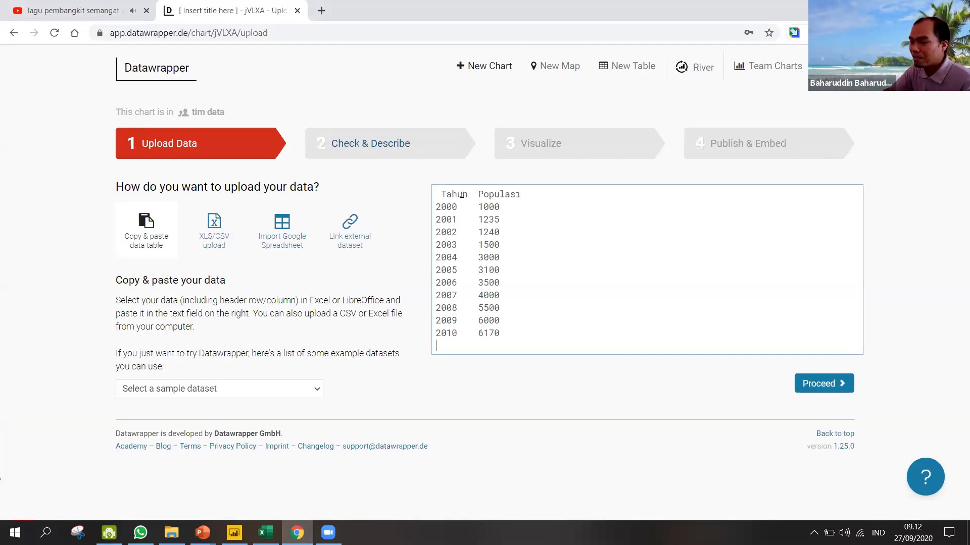
# - Look through the sample datasets offered for trying out charts and close the list
pyautogui.click(317, 395)
pyautogui.click(380, 385)
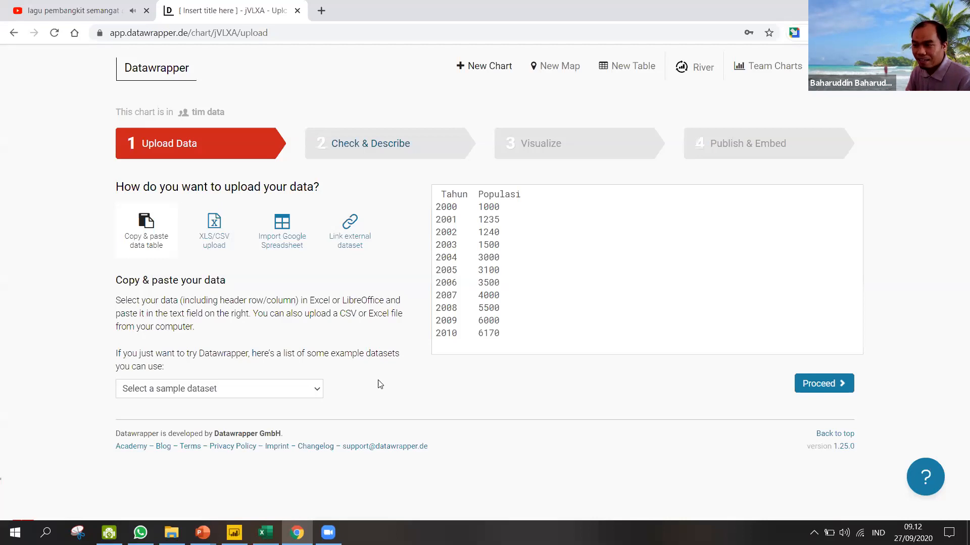
pyautogui.click(298, 396)
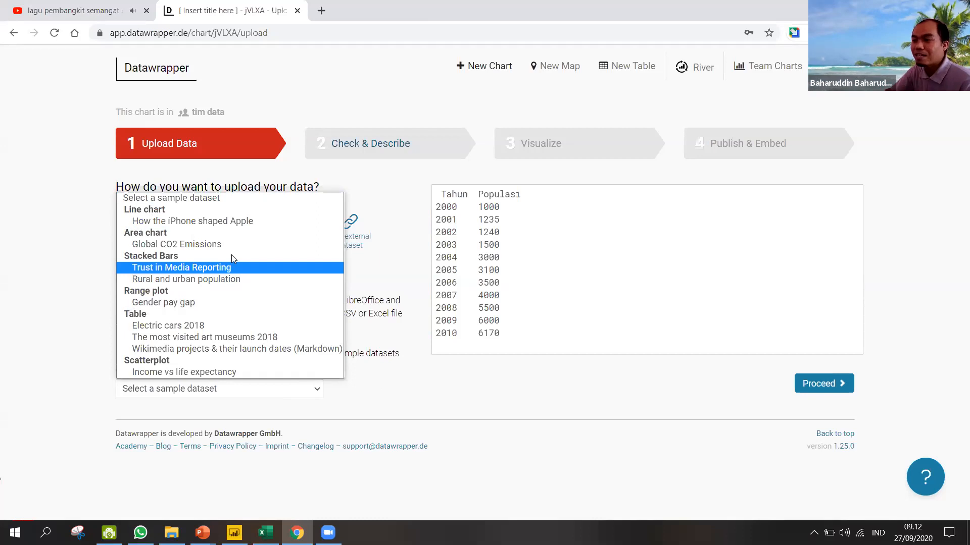
pyautogui.click(433, 279)
pyautogui.click(576, 252)
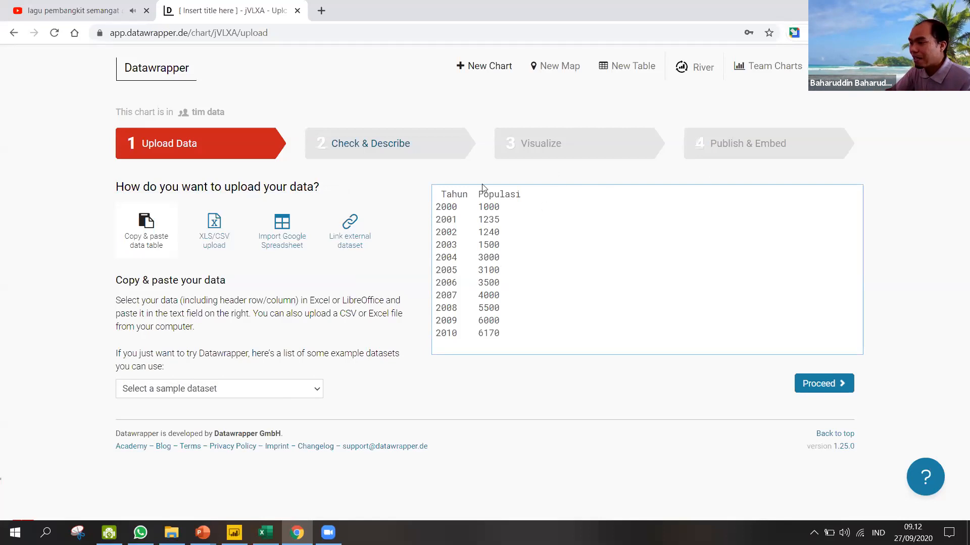
# - Proceed to the Check & Describe stage and review the column type options for the Tahun column
pyautogui.click(819, 384)
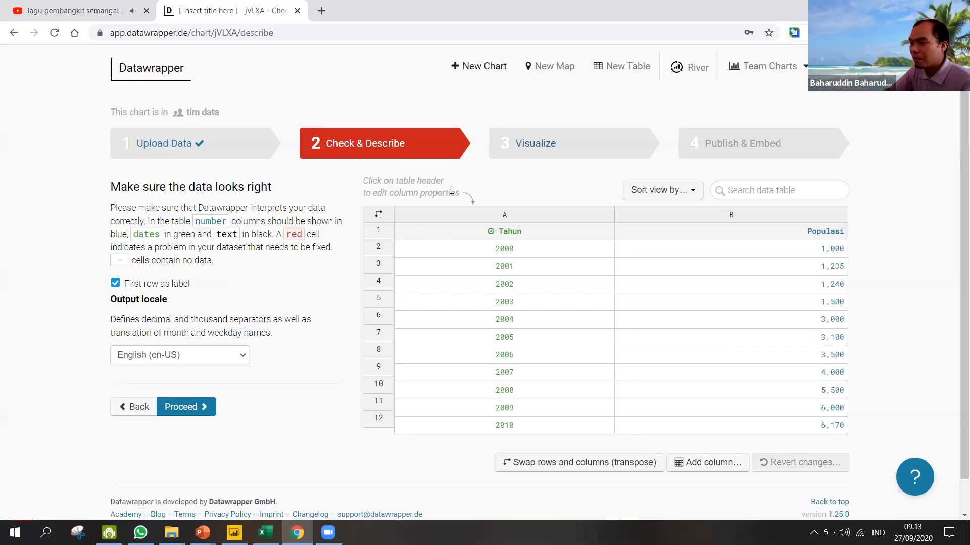
pyautogui.click(539, 217)
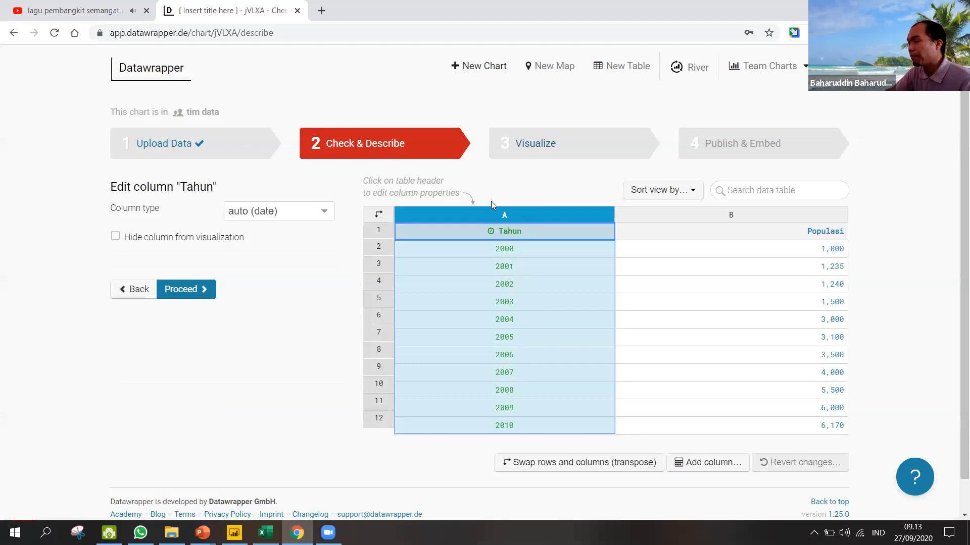
pyautogui.click(325, 216)
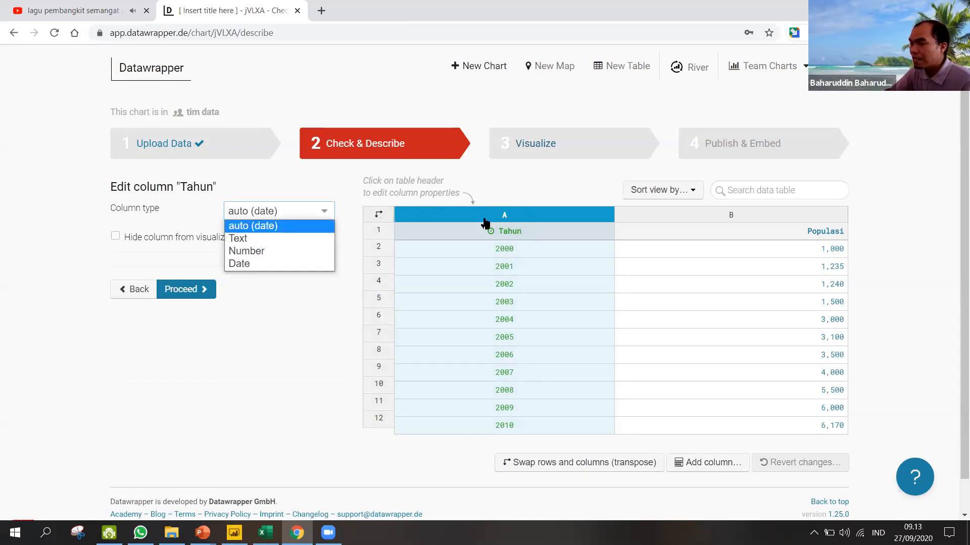
pyautogui.click(519, 218)
pyautogui.click(520, 219)
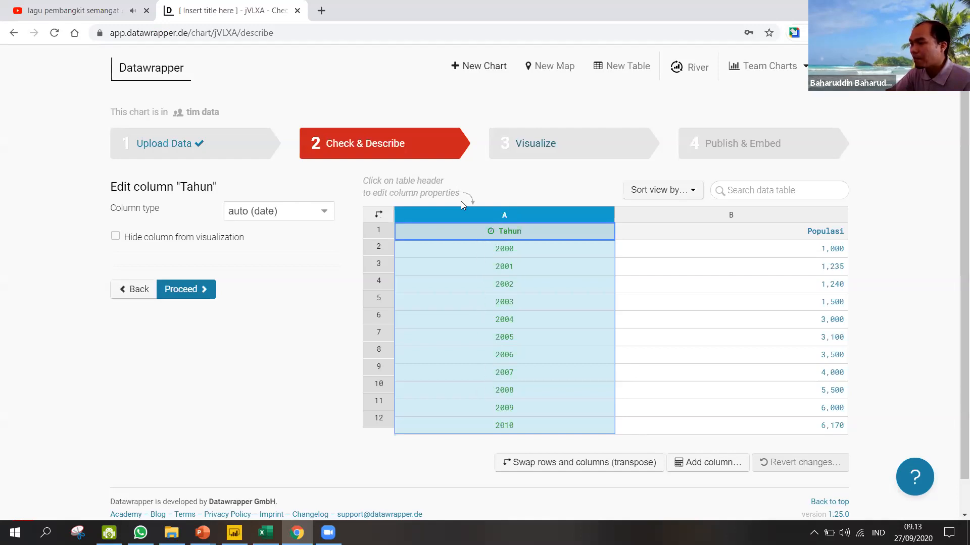
# - Set the Populasi column's type to Number
pyautogui.click(725, 222)
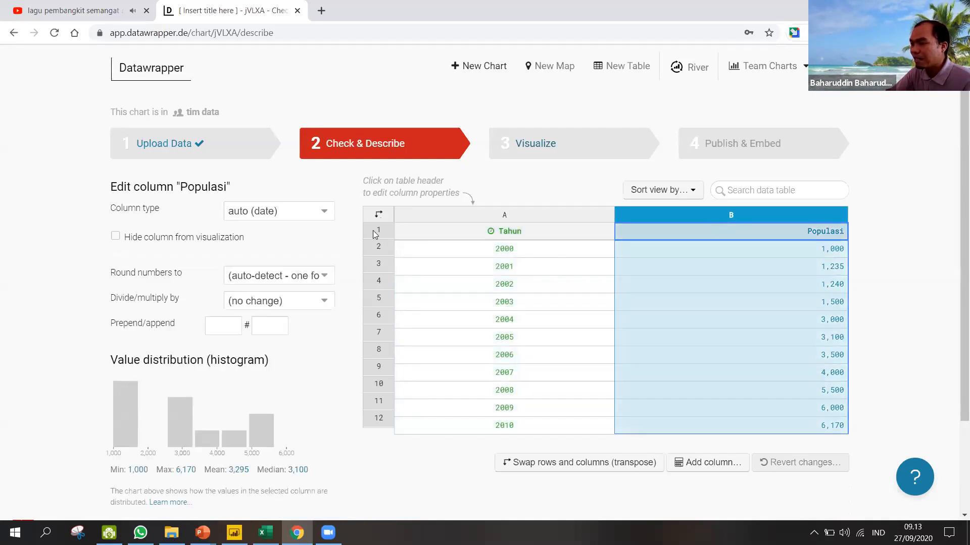
pyautogui.click(321, 216)
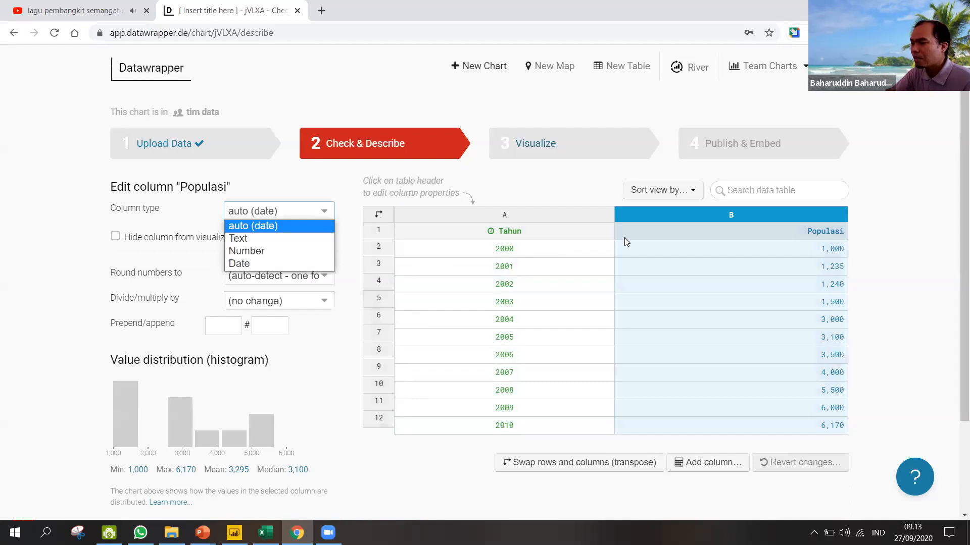
pyautogui.click(259, 252)
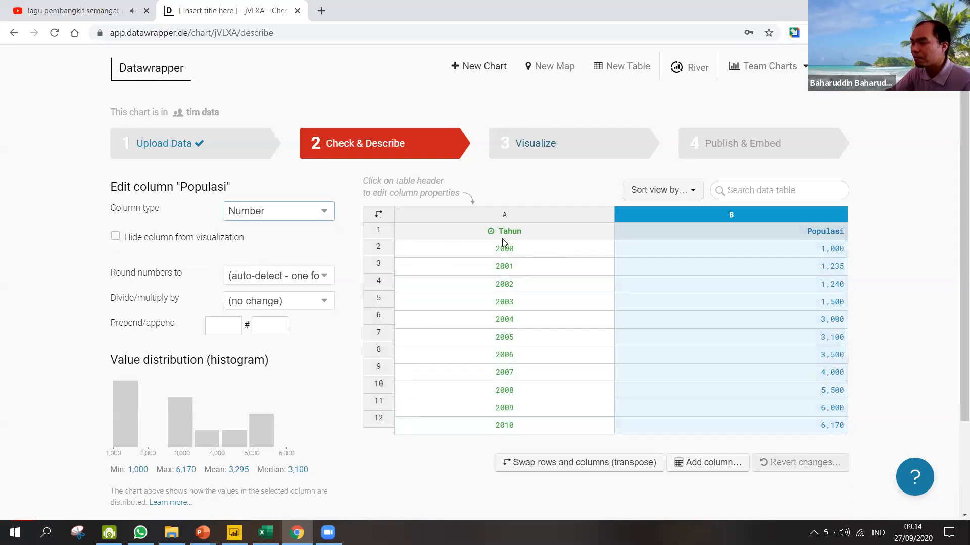
# - Set the Tahun column's type to Date
pyautogui.click(504, 217)
pyautogui.click(505, 219)
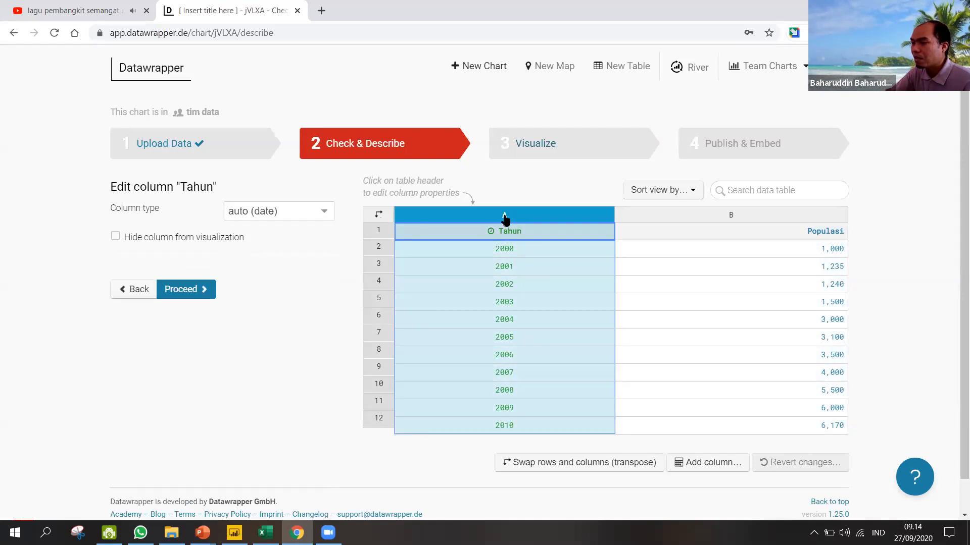
pyautogui.click(319, 216)
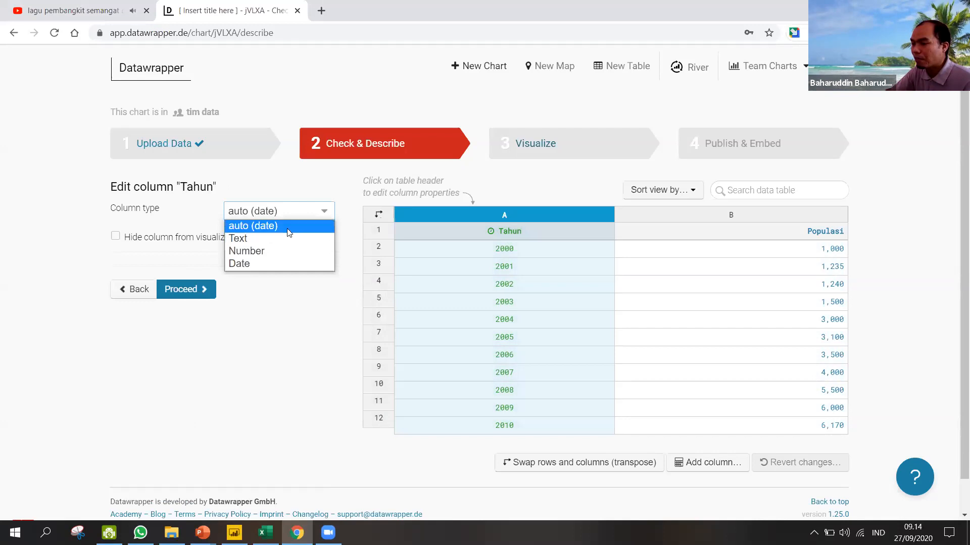
pyautogui.click(269, 264)
# - Review the type settings of the Tahun and Populasi columns and examine the value distribution histogram for Populasi
pyautogui.click(641, 217)
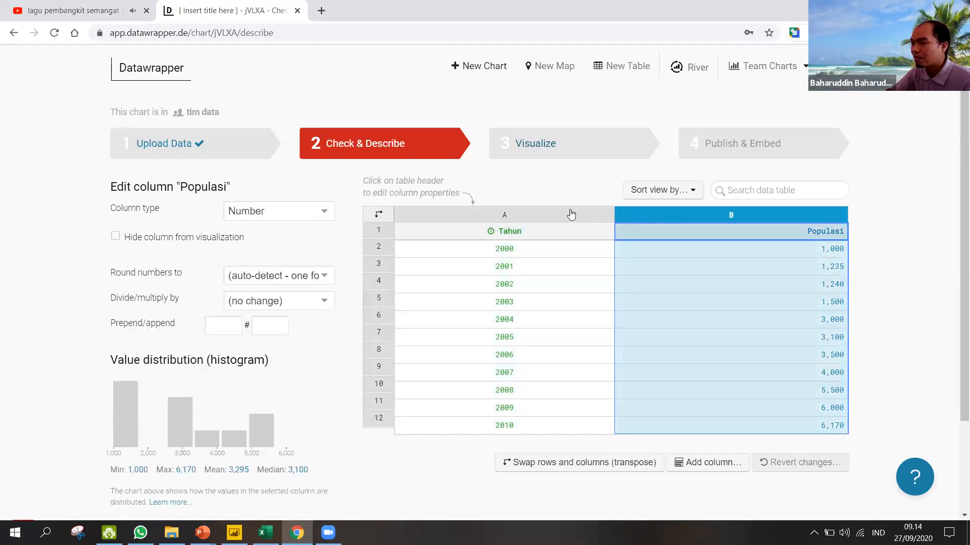
pyautogui.click(571, 213)
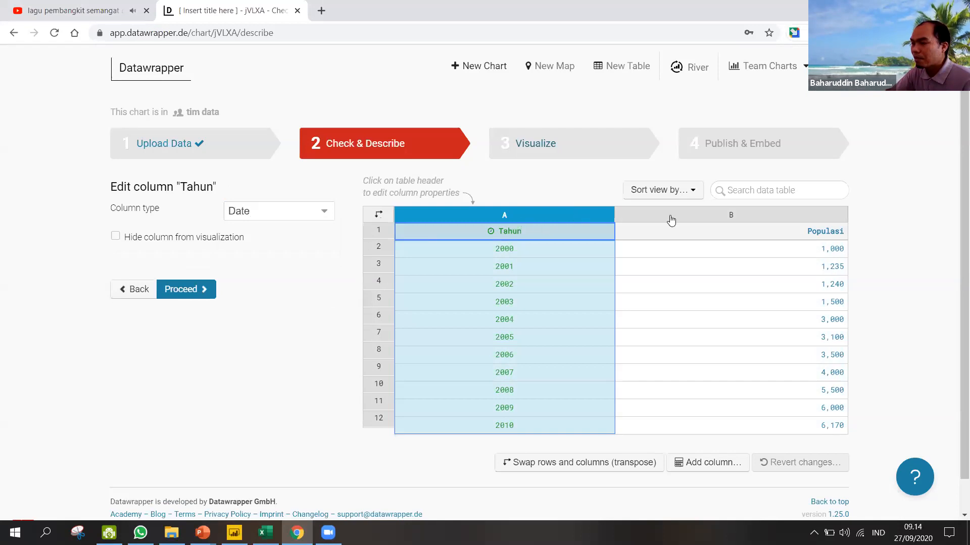
pyautogui.click(691, 218)
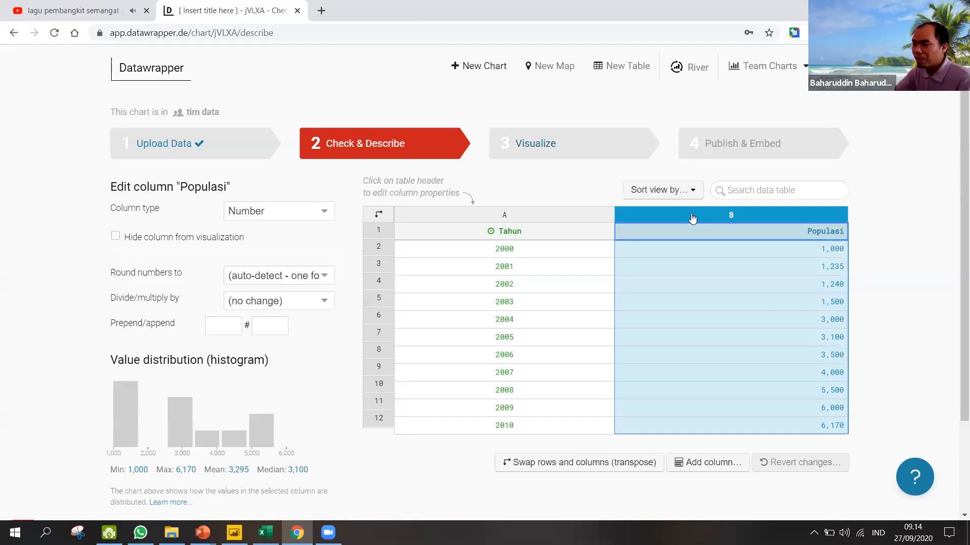
pyautogui.click(747, 218)
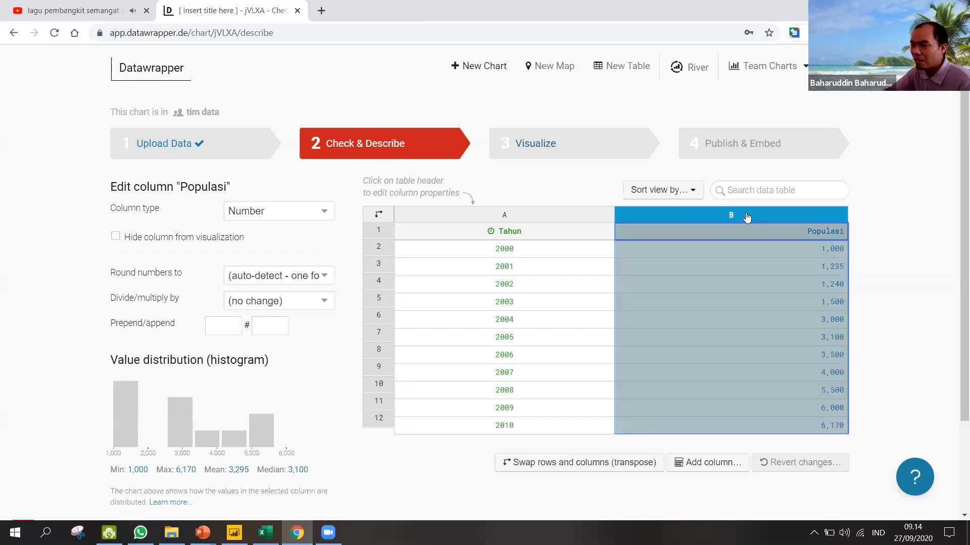
pyautogui.click(747, 218)
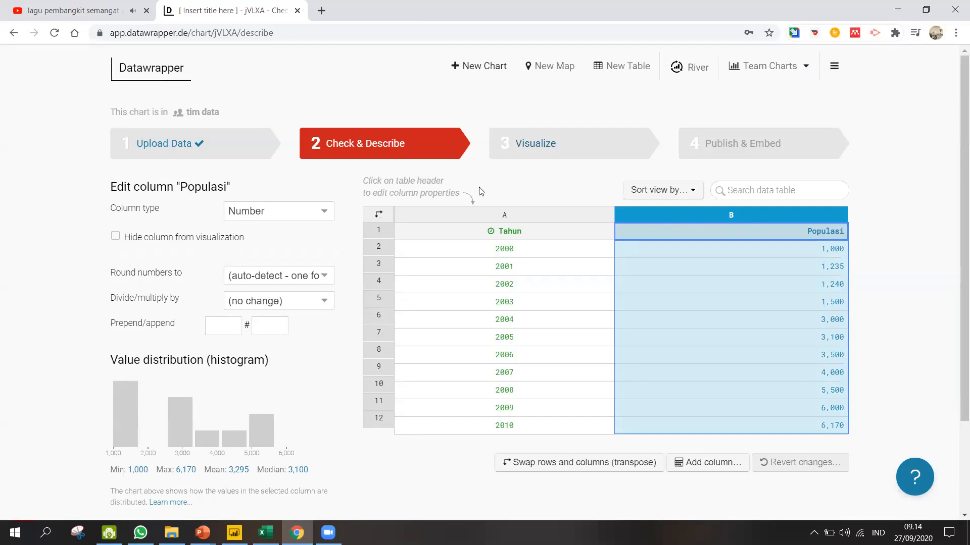
pyautogui.moveTo(122, 341)
pyautogui.mouseDown()
pyautogui.moveTo(96, 362)
pyautogui.moveTo(117, 432)
pyautogui.moveTo(115, 468)
pyautogui.moveTo(212, 501)
pyautogui.moveTo(293, 493)
pyautogui.moveTo(297, 404)
pyautogui.mouseUp()
pyautogui.moveTo(288, 360)
pyautogui.mouseDown()
pyautogui.moveTo(267, 343)
pyautogui.moveTo(156, 332)
pyautogui.moveTo(117, 339)
pyautogui.mouseUp()
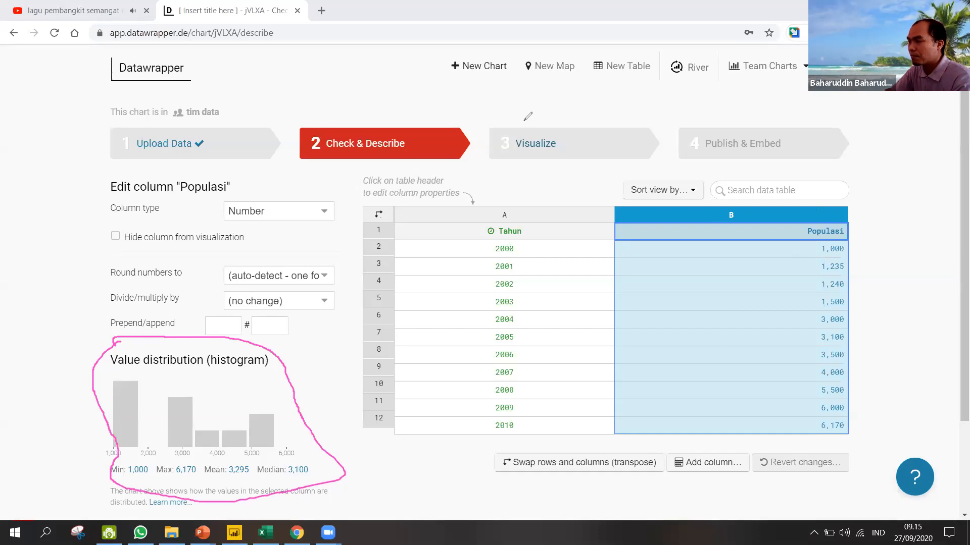
pyautogui.click(524, 120)
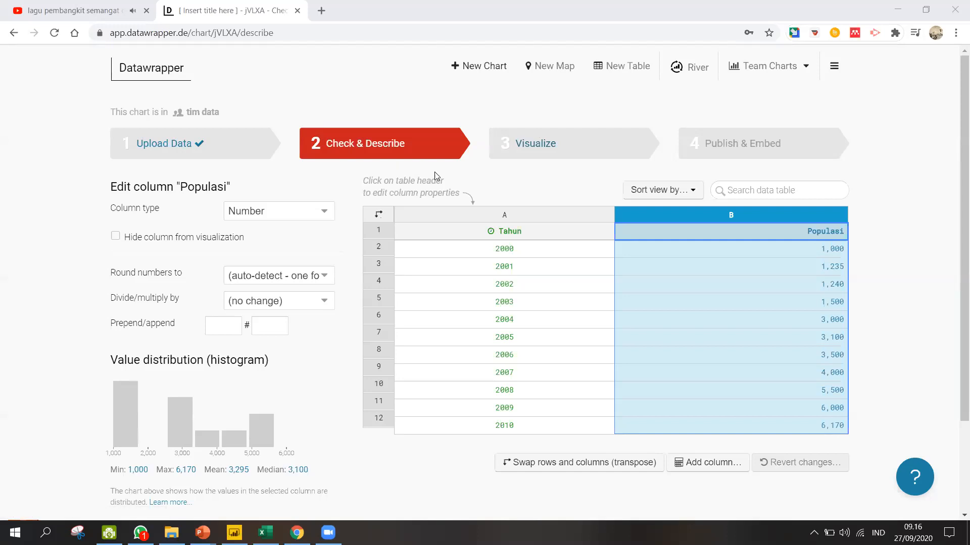
pyautogui.click(528, 219)
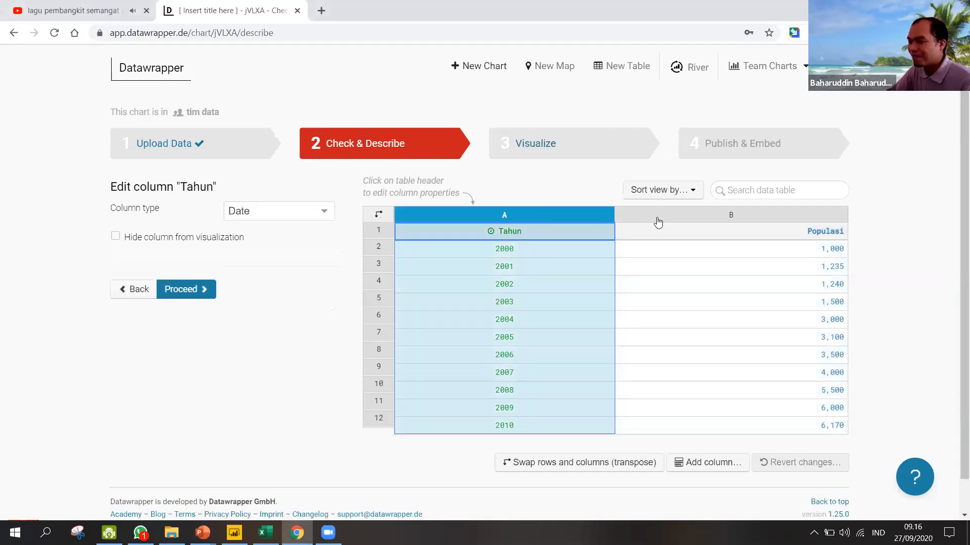
# - Return to the Upload Data stage, cut and re-paste the whole Tahun and Populasi table, and proceed to Check & Describe
pyautogui.click(119, 146)
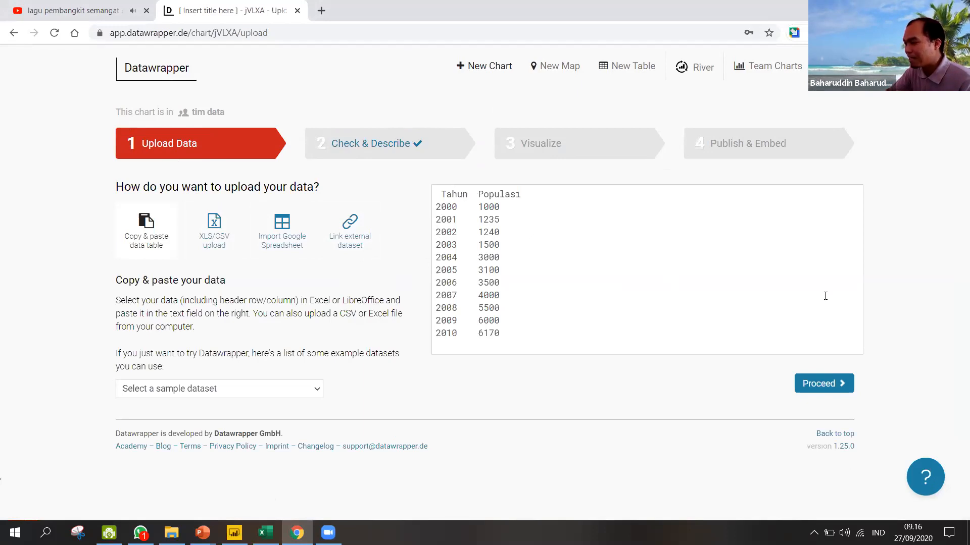
pyautogui.click(528, 329)
pyautogui.hotkey('ctrl', 'a')
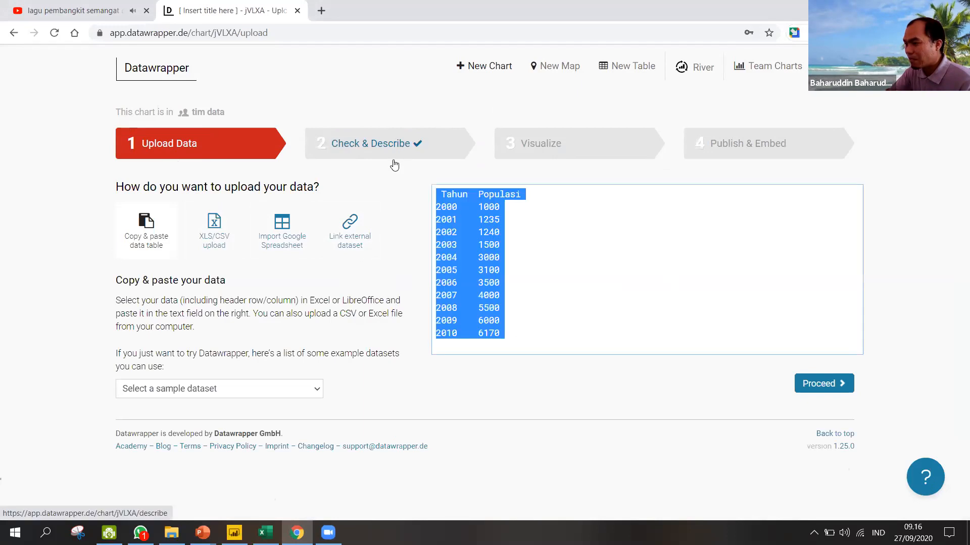
pyautogui.hotkey('ctrl', 'x')
pyautogui.hotkey('ctrl', 'v')
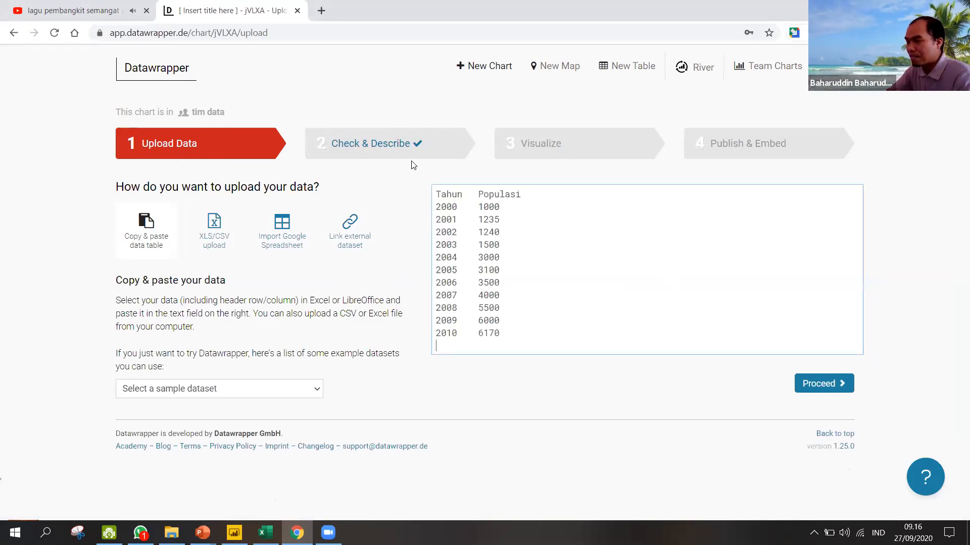
pyautogui.click(825, 383)
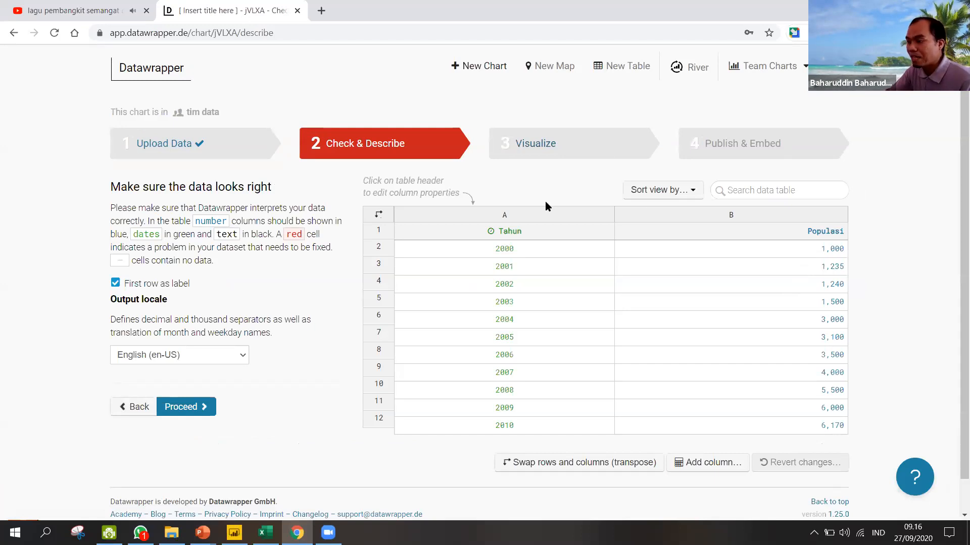
# - Check the Tahun and Populasi columns against the colour guide for number, date and text, and review each column's type
pyautogui.click(547, 216)
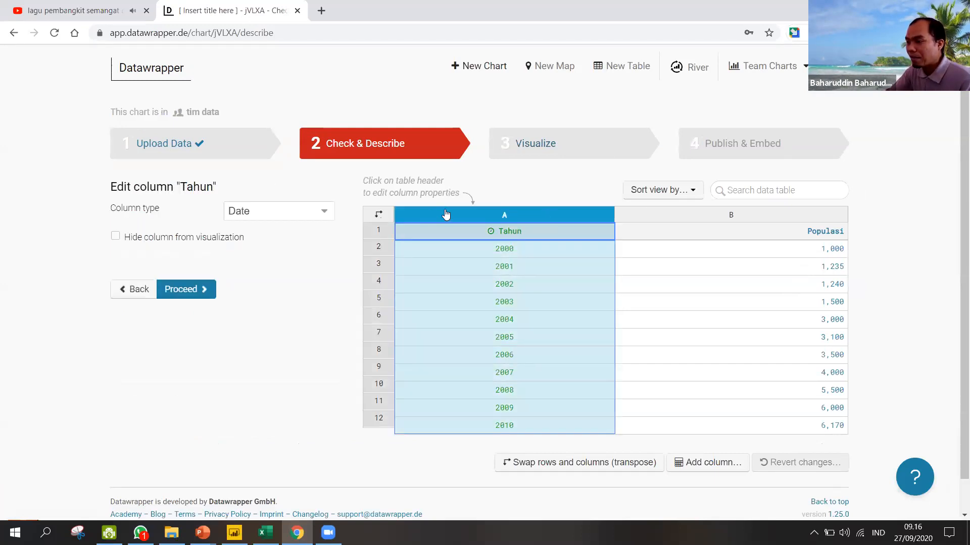
pyautogui.click(565, 215)
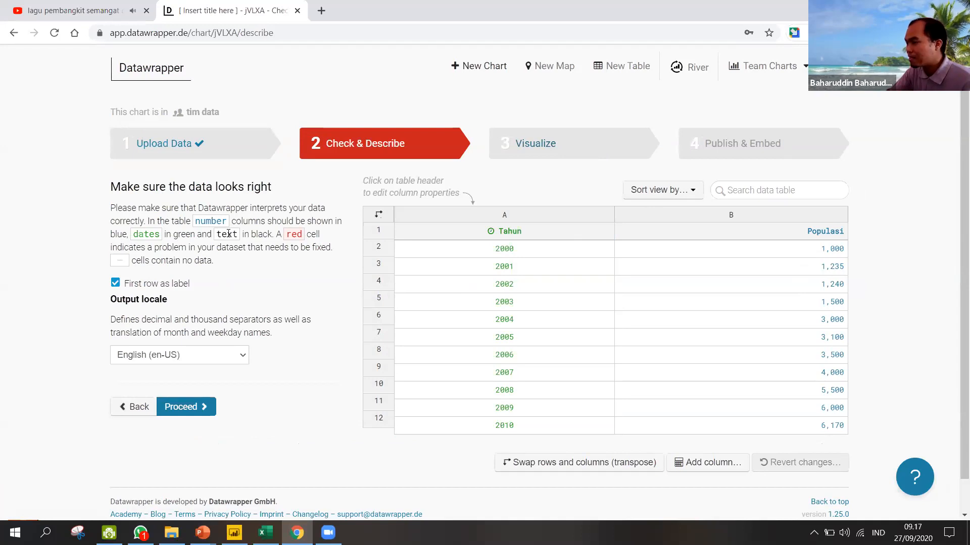
pyautogui.moveTo(196, 222); pyautogui.dragTo(223, 222)
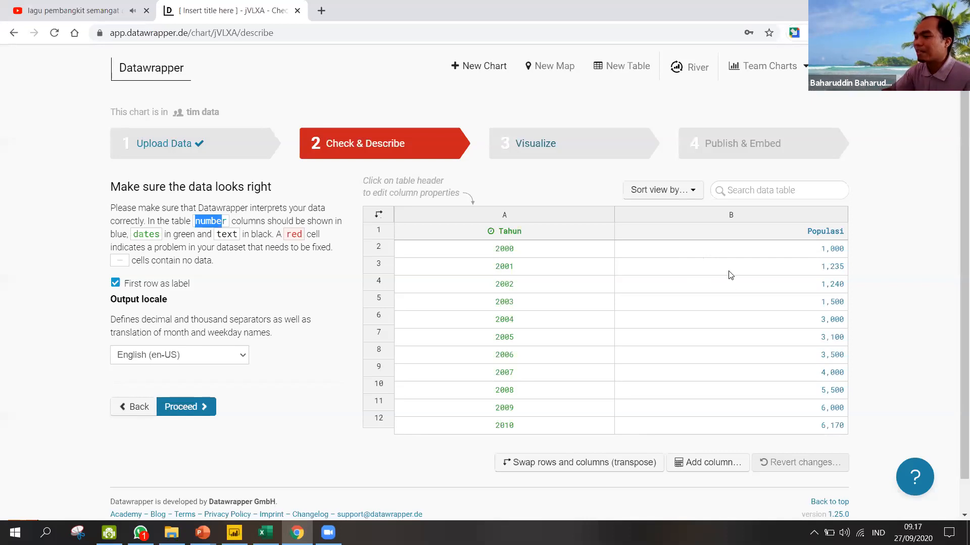
pyautogui.click(553, 338)
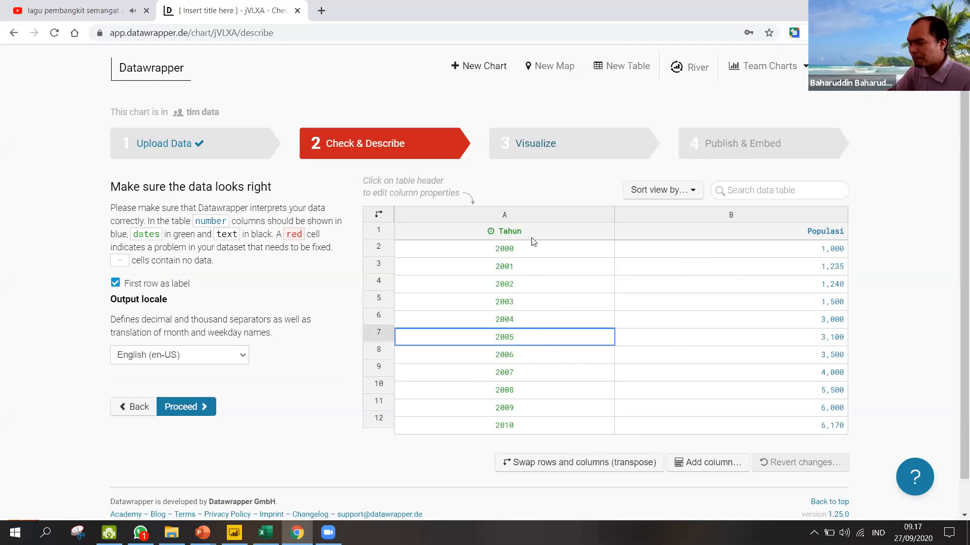
pyautogui.click(541, 218)
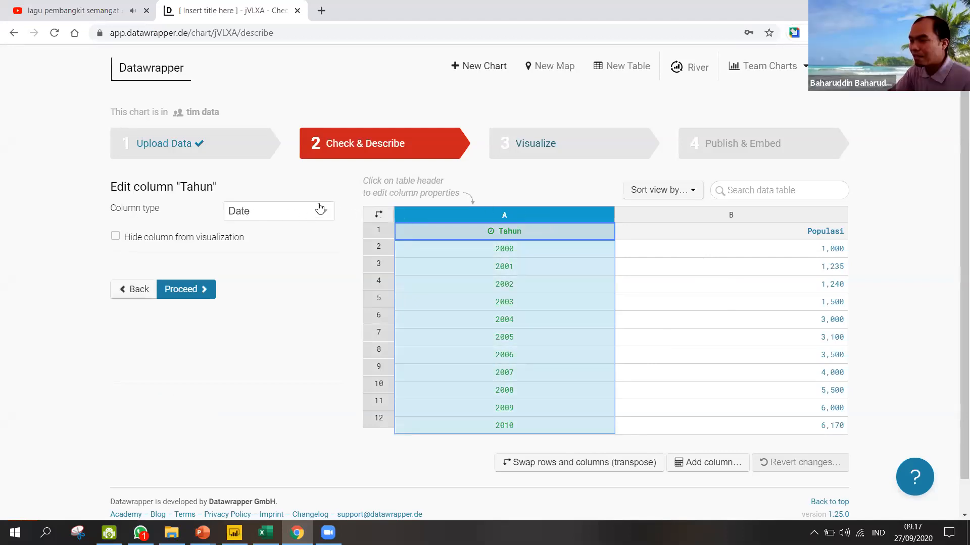
pyautogui.click(773, 216)
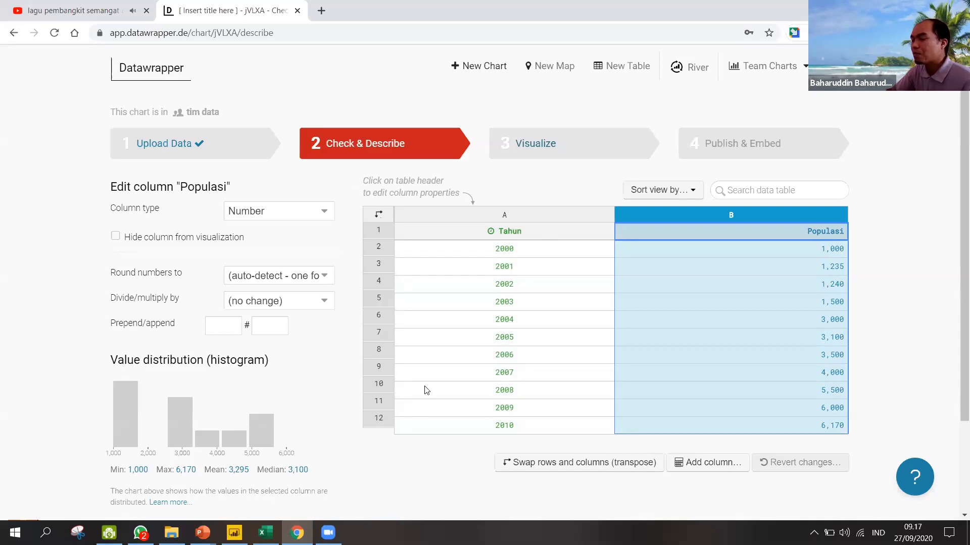
pyautogui.click(535, 219)
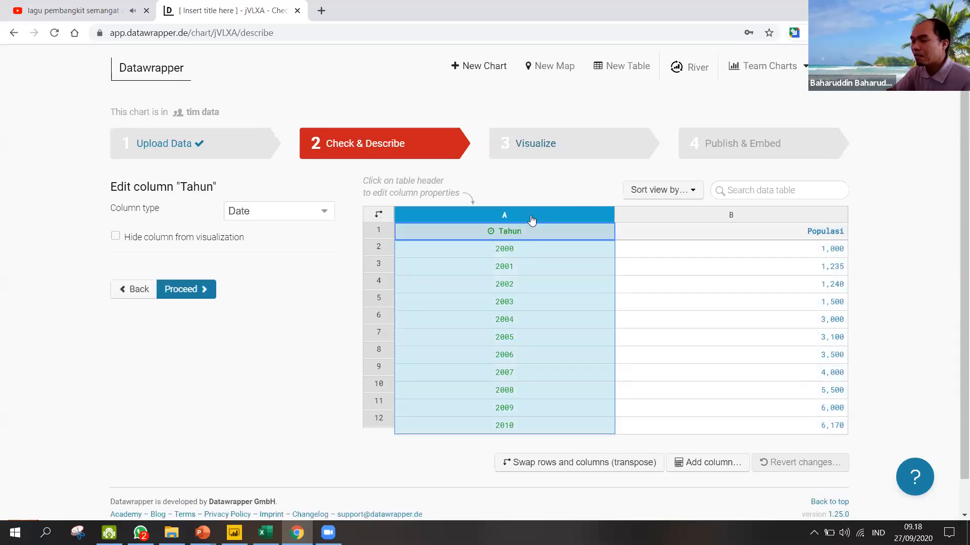
pyautogui.click(785, 216)
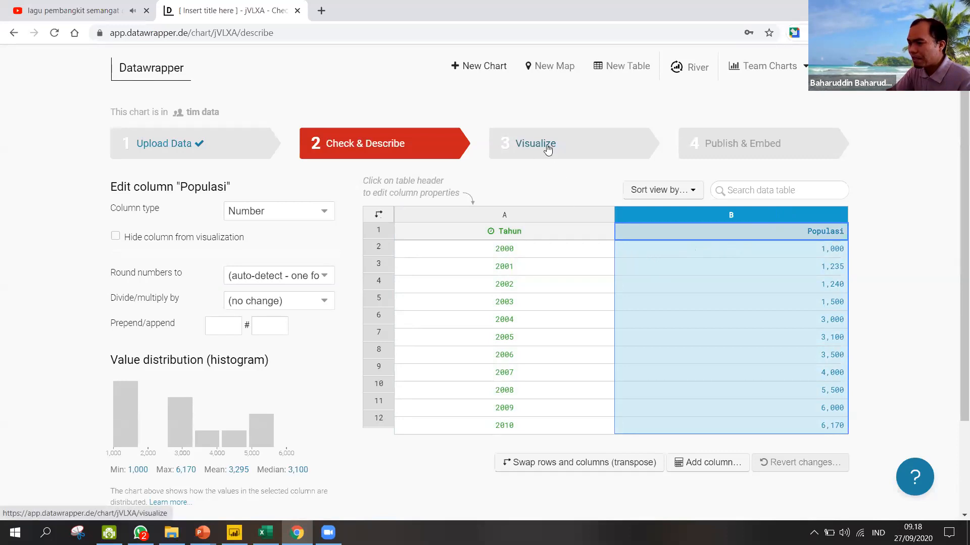
# - Proceed to the Visualize stage and set the chart type to Bar Chart after trying Area Chart
pyautogui.scroll(-3, 310, 369)
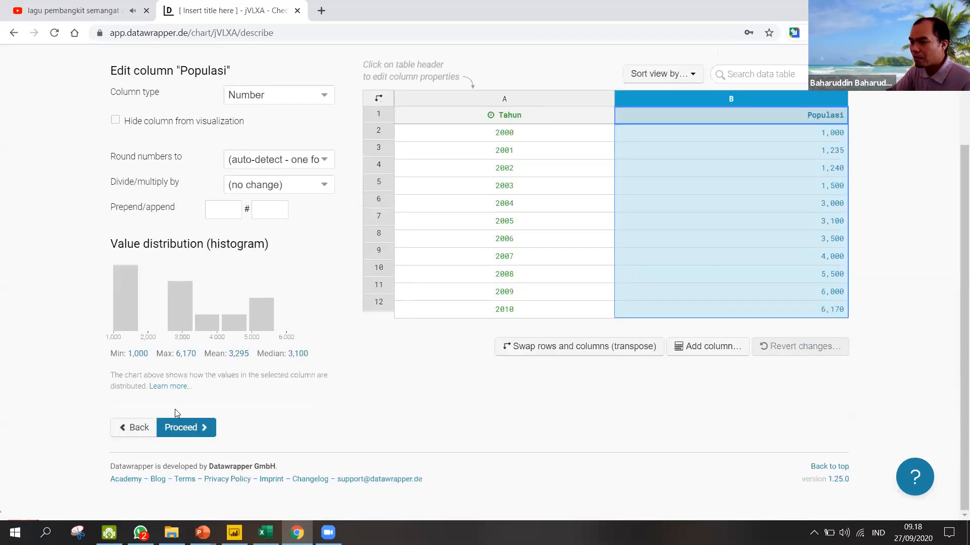
pyautogui.click(178, 425)
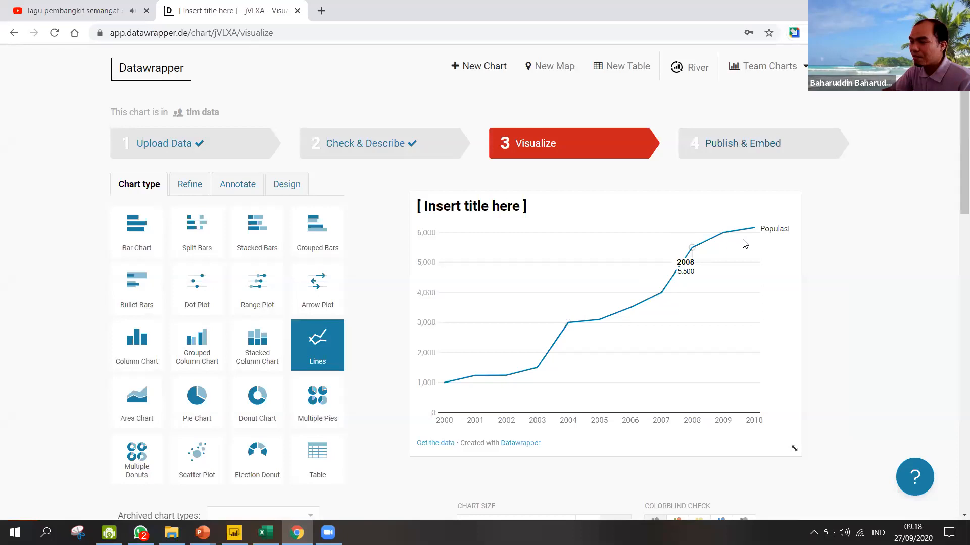
pyautogui.click(132, 403)
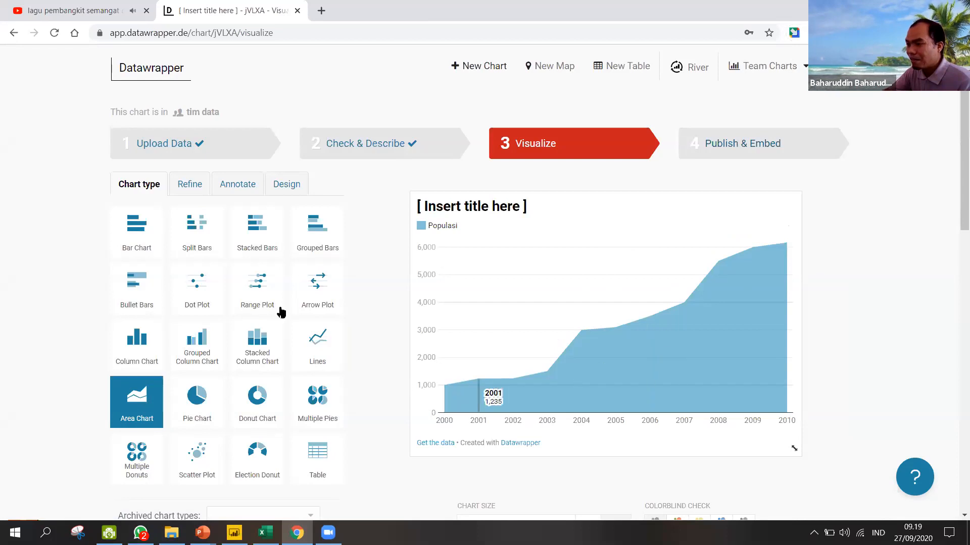
pyautogui.click(144, 237)
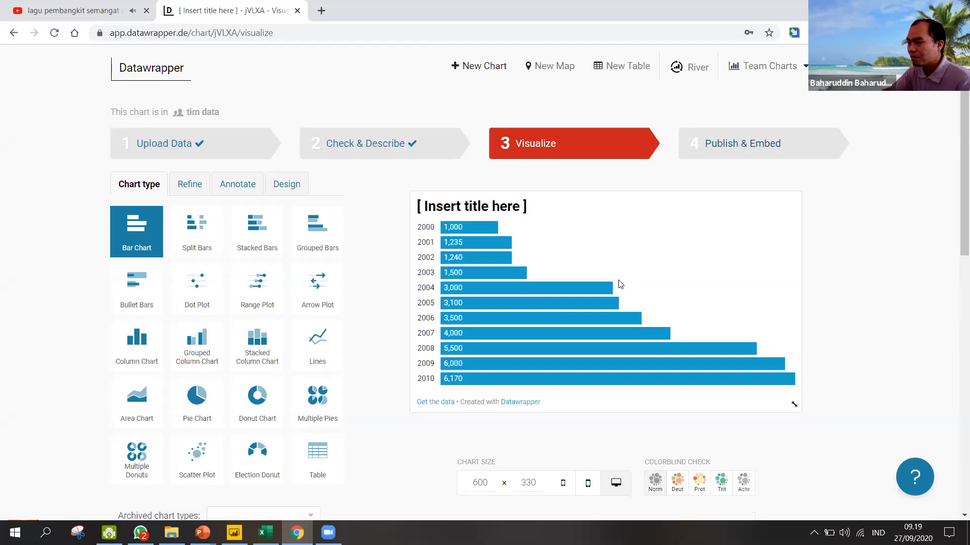
# - Try transposing the chart data and switch the rows and columns back
pyautogui.scroll(-3, 620, 284)
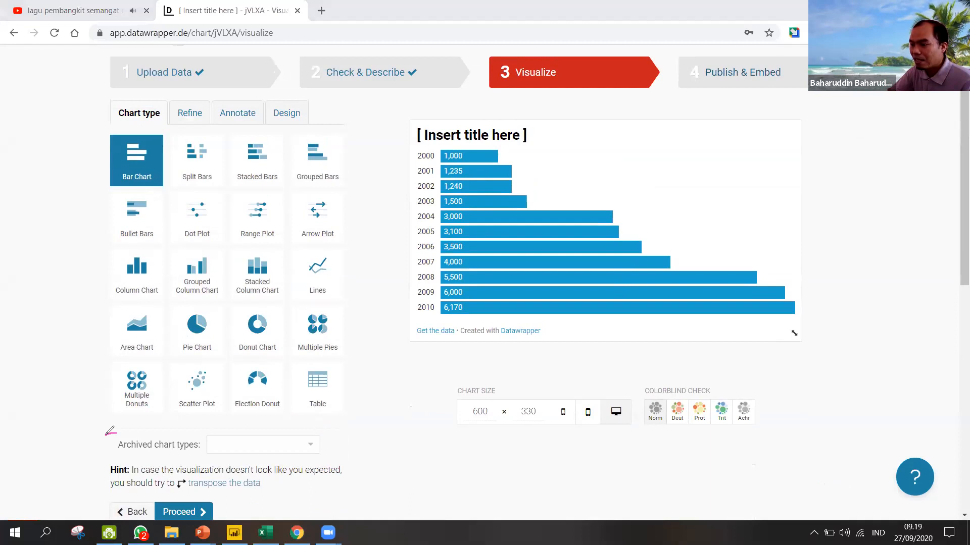
pyautogui.moveTo(115, 433); pyautogui.dragTo(155, 496)
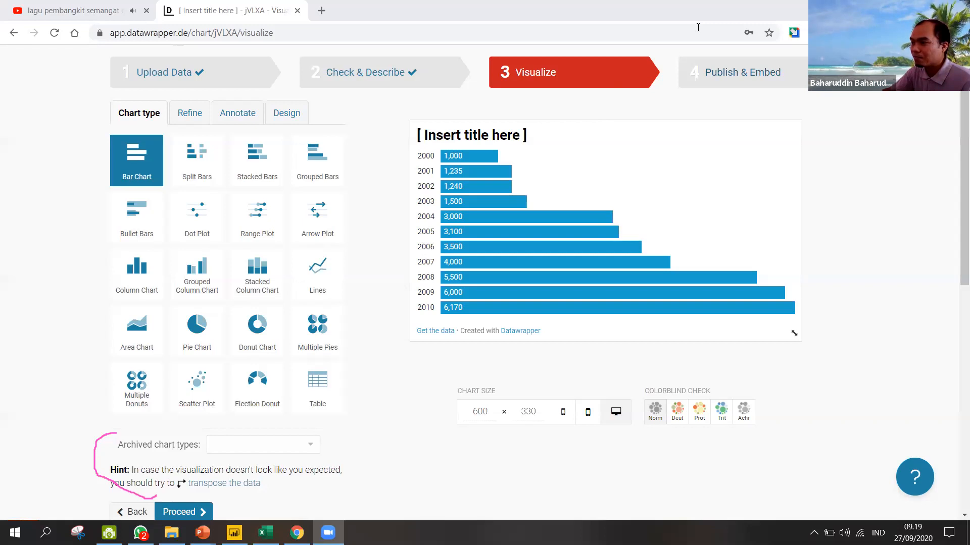
pyautogui.click(712, 66)
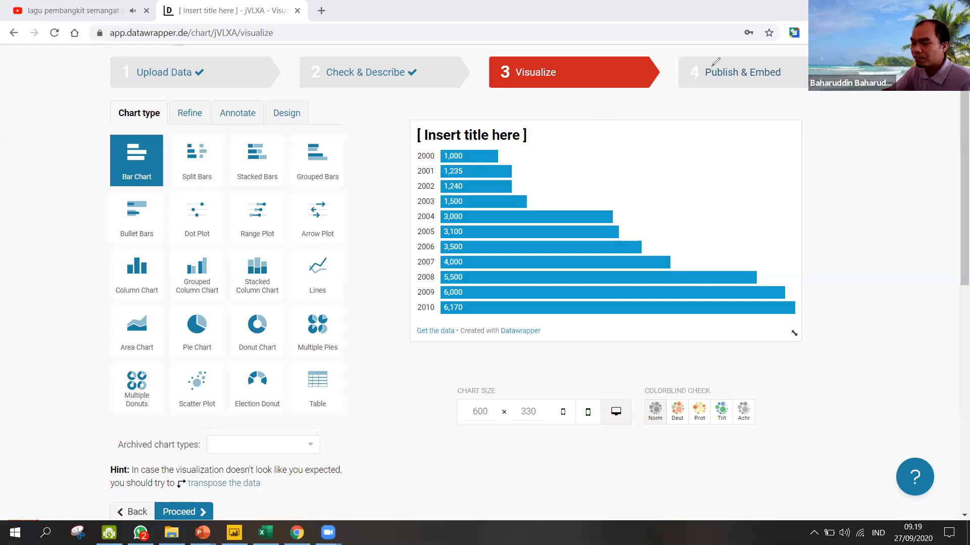
pyautogui.click(220, 483)
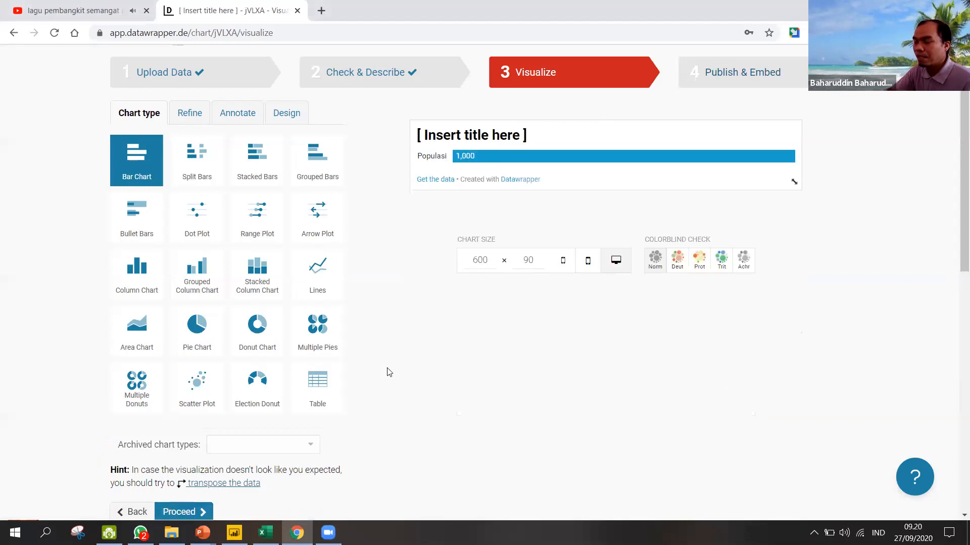
pyautogui.click(218, 488)
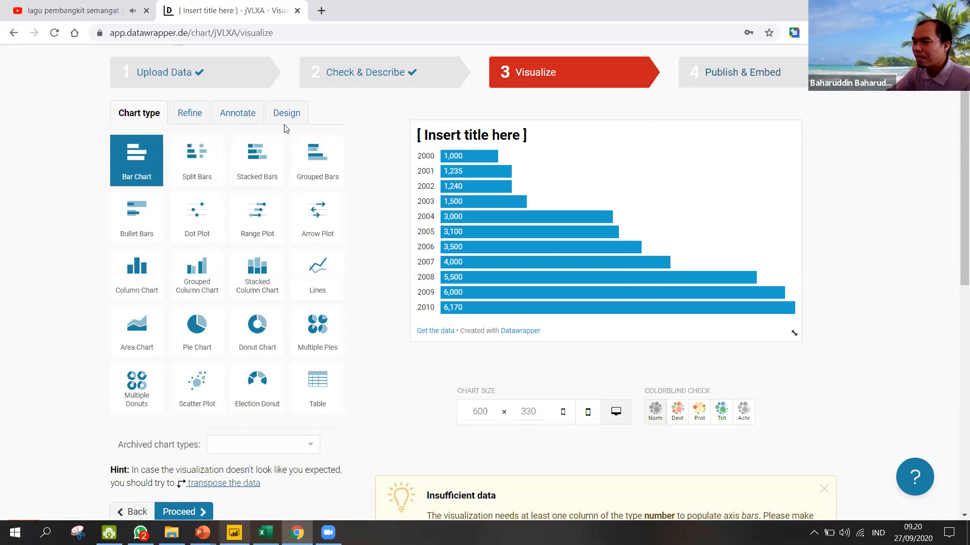
# - Refine the bar chart by moving the labels to a separate line and swapping labels and values
pyautogui.click(194, 118)
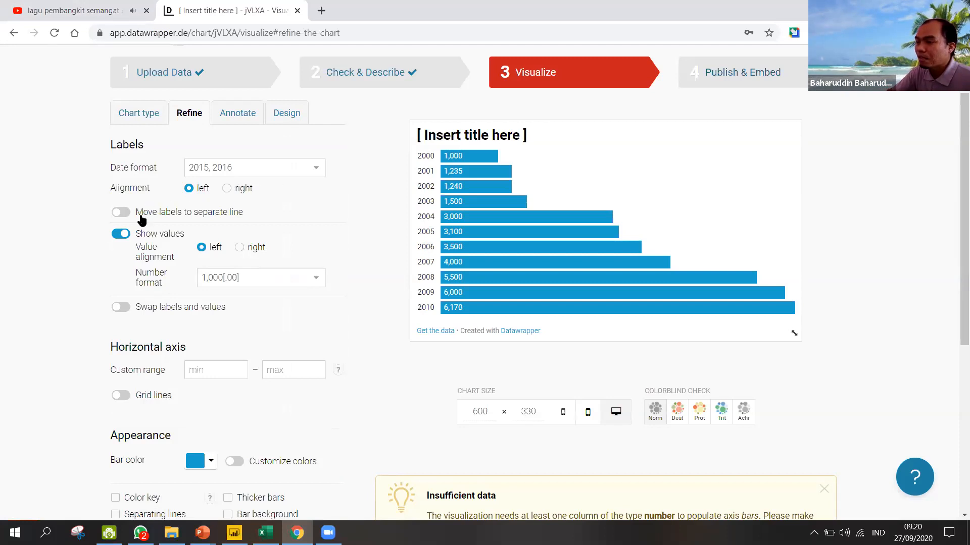
pyautogui.click(128, 215)
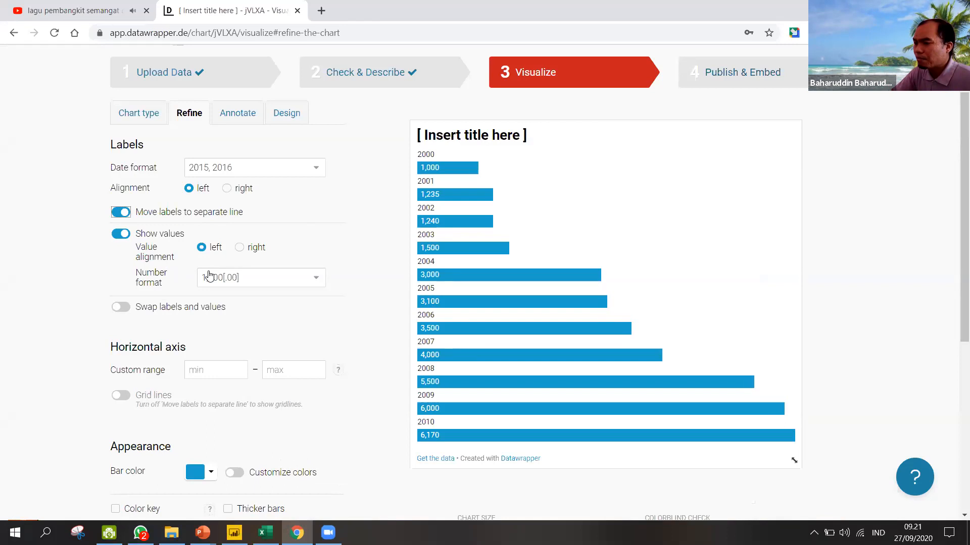
pyautogui.click(121, 307)
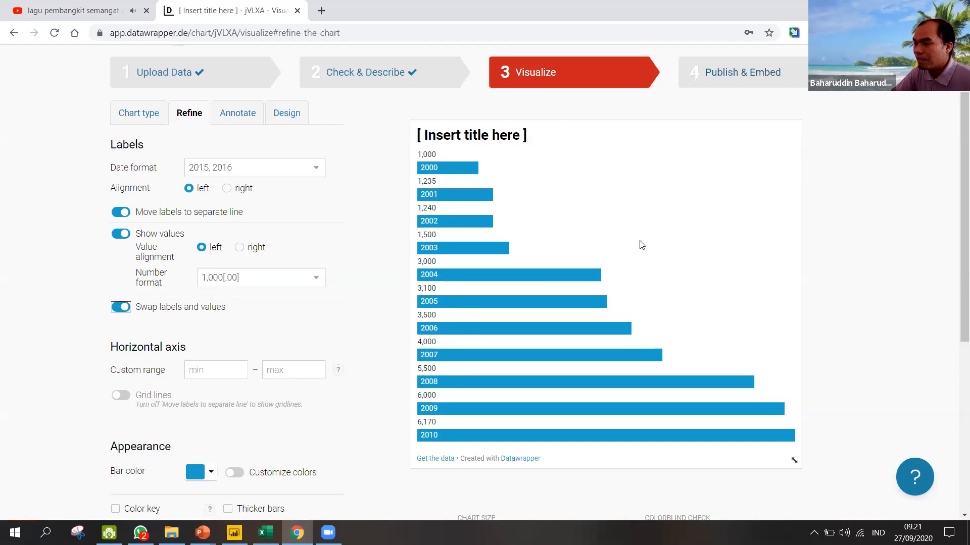
# - Try several bar colors, ending with olive green #a0ad57, and toggle color customization on and off
pyautogui.scroll(-1, 564, 260)
pyautogui.scroll(-2, 565, 261)
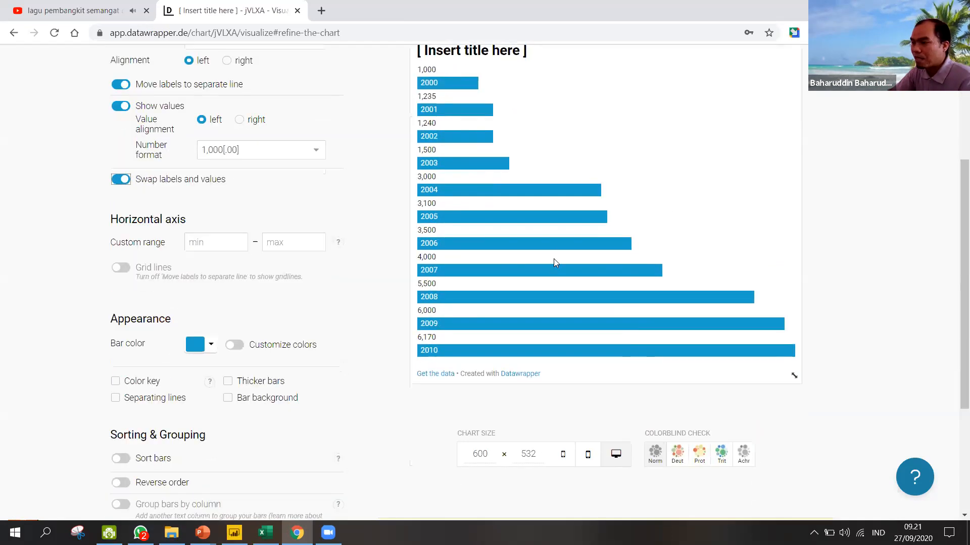
pyautogui.click(212, 345)
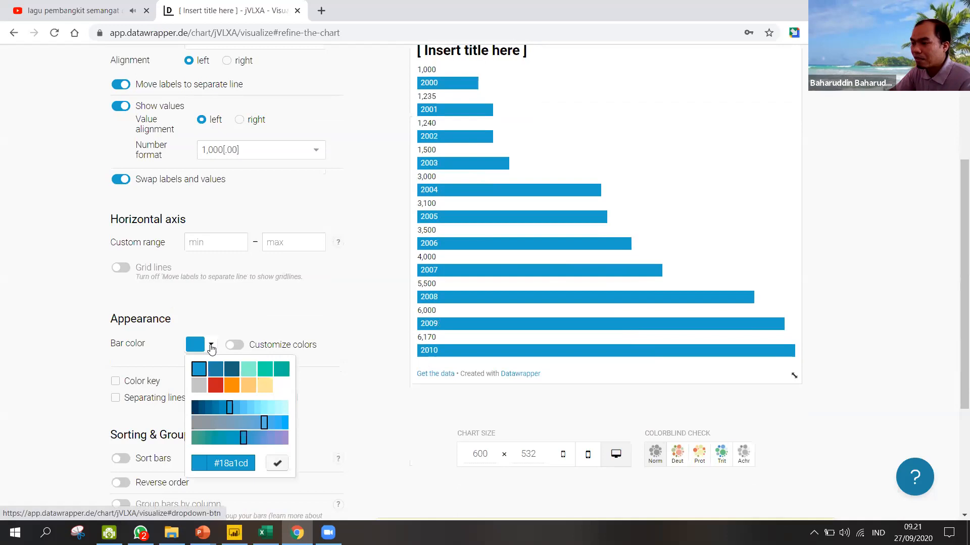
pyautogui.click(248, 386)
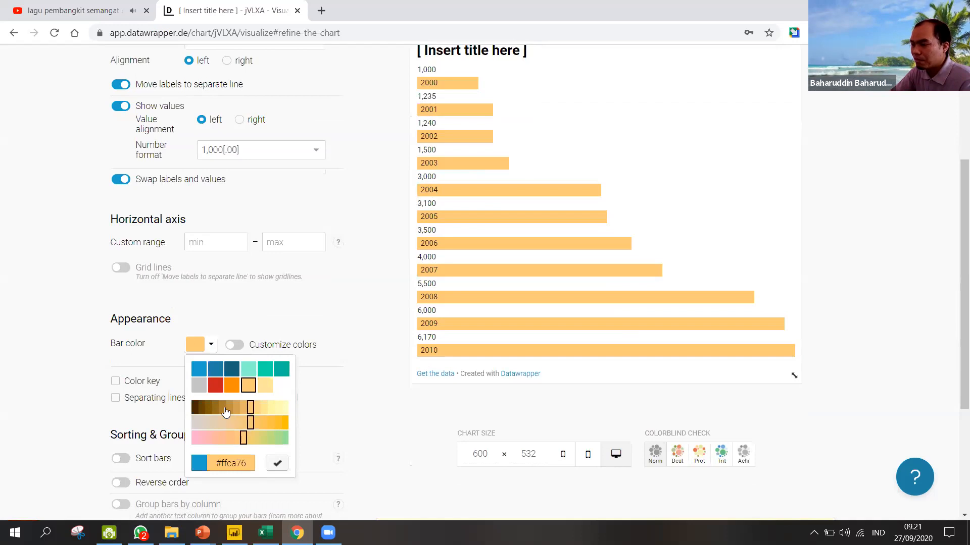
pyautogui.click(265, 374)
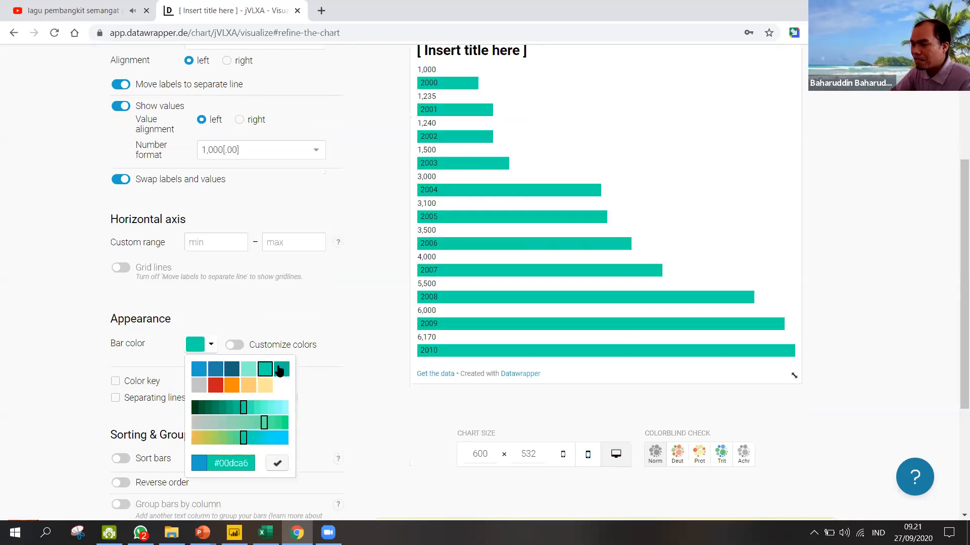
pyautogui.click(280, 371)
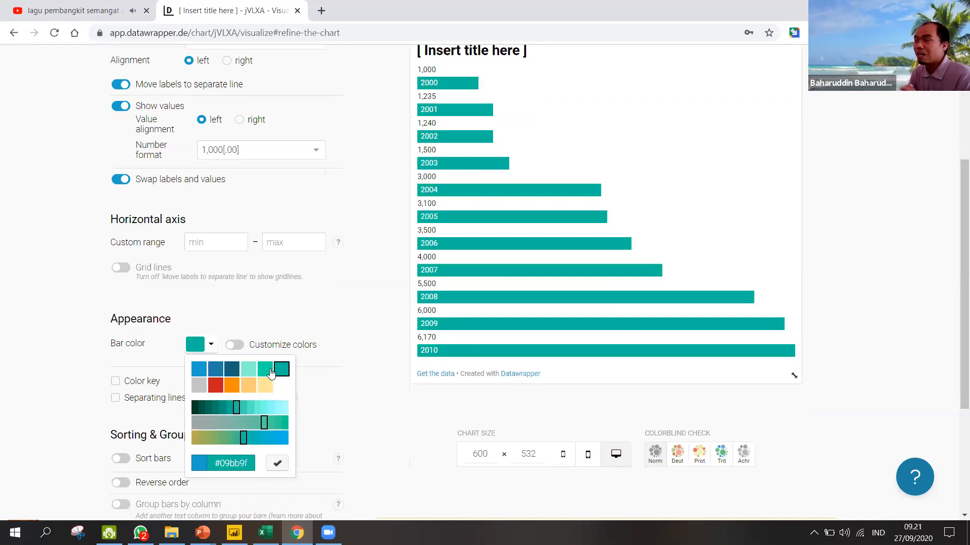
pyautogui.click(225, 444)
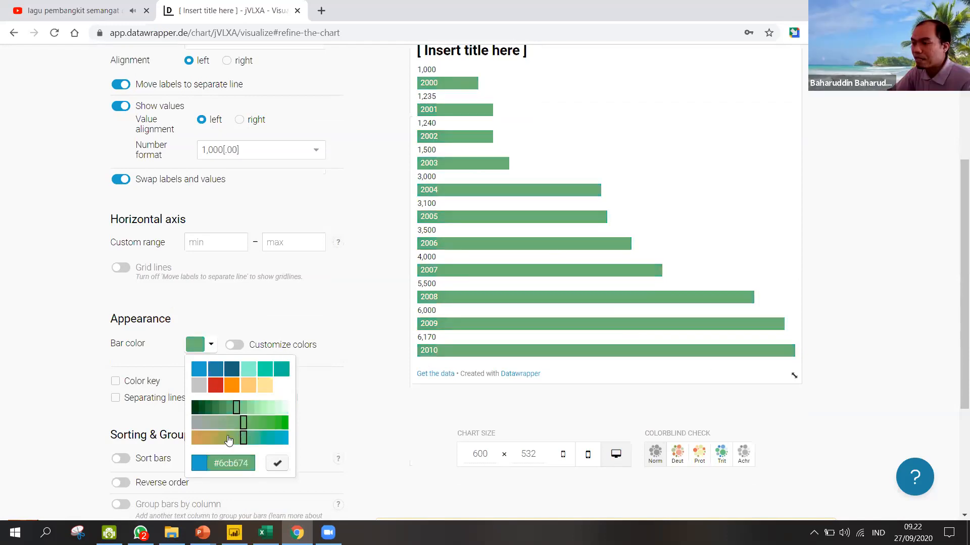
pyautogui.click(226, 440)
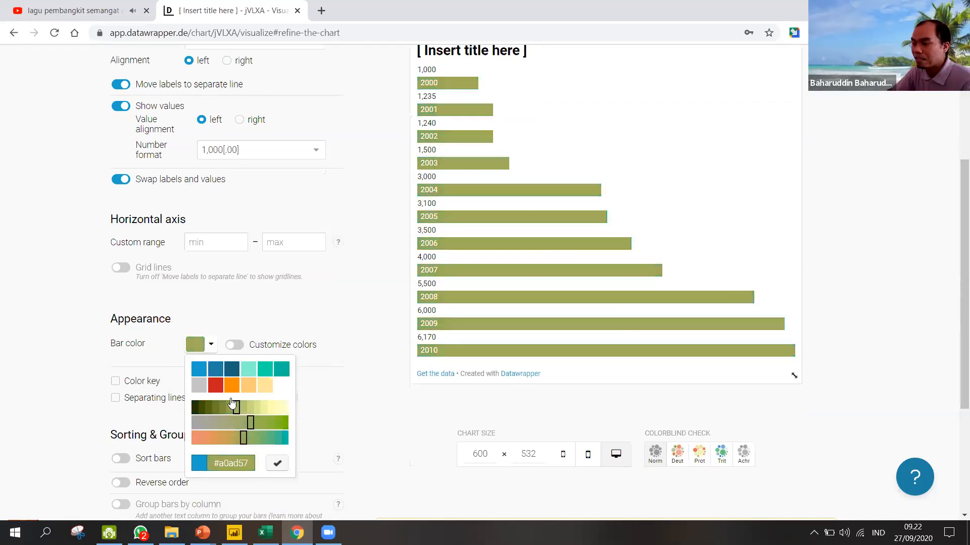
pyautogui.click(235, 346)
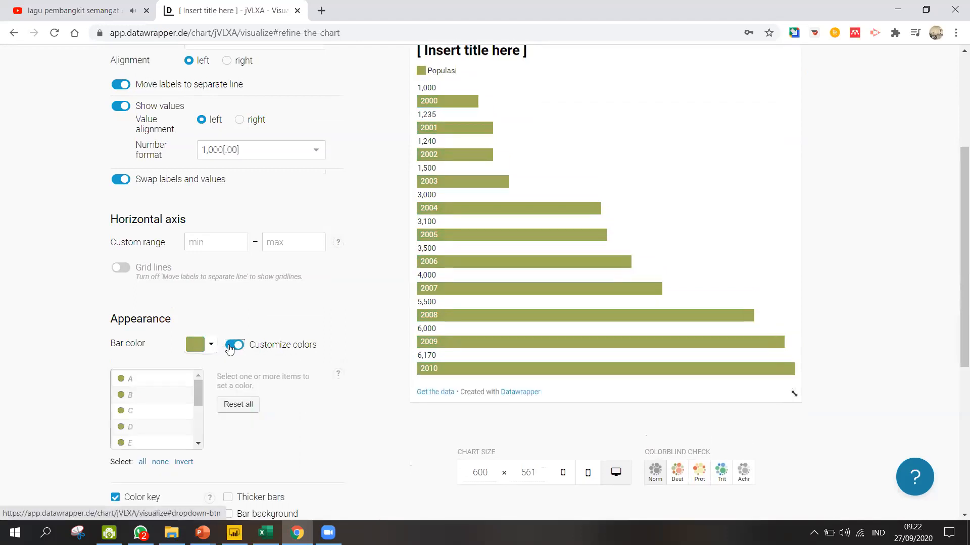
pyautogui.click(234, 345)
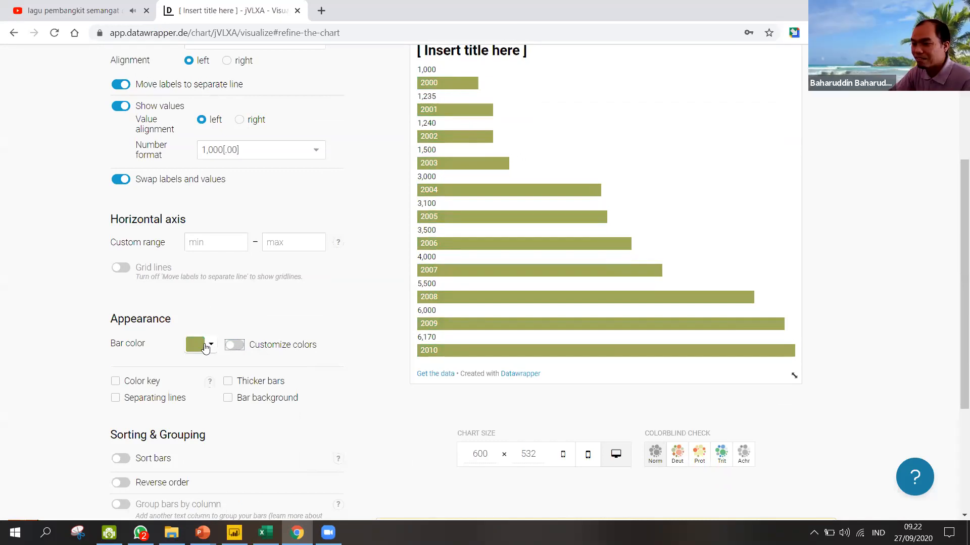
# - Sort the bars, switching the sorting off once to compare the order before turning it back on
pyautogui.scroll(-2, 205, 348)
pyautogui.click(122, 364)
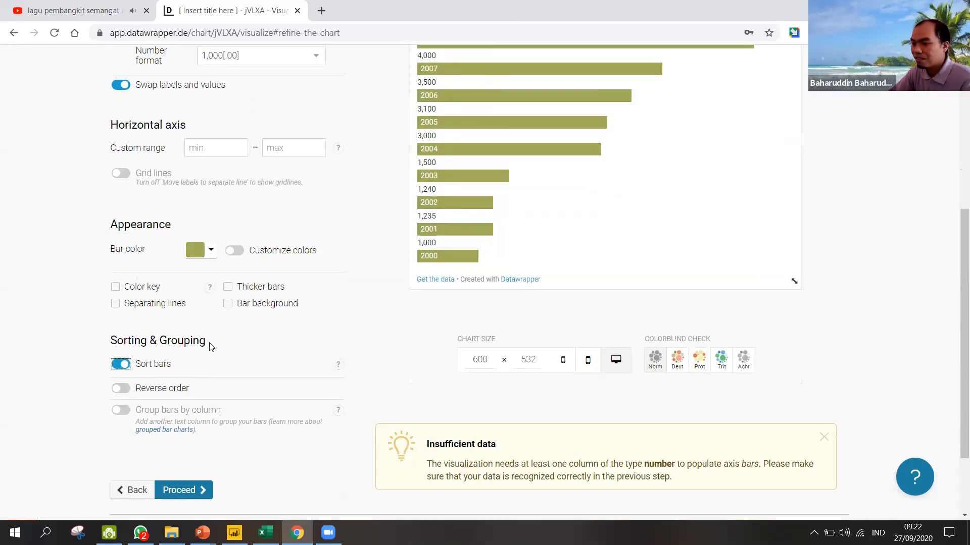
pyautogui.scroll(2, 282, 322)
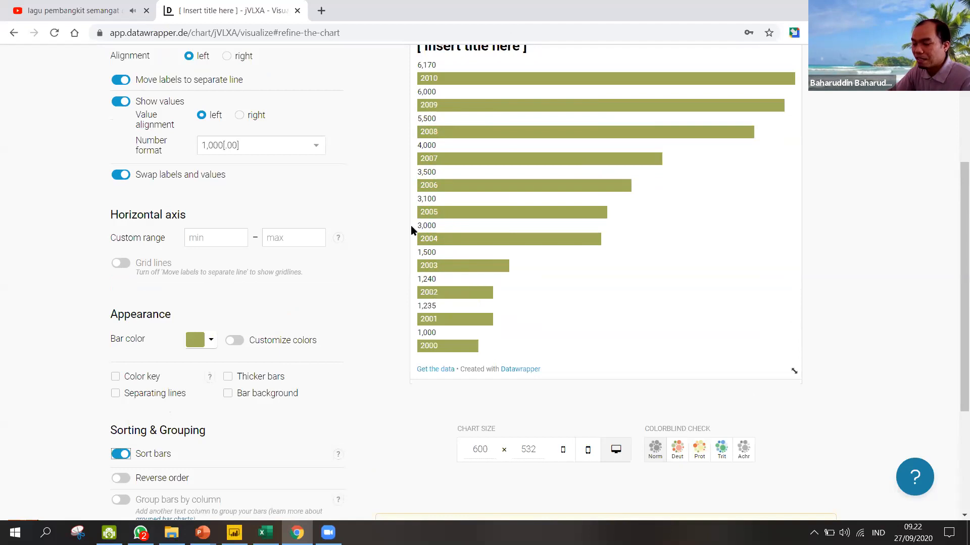
pyautogui.click(121, 454)
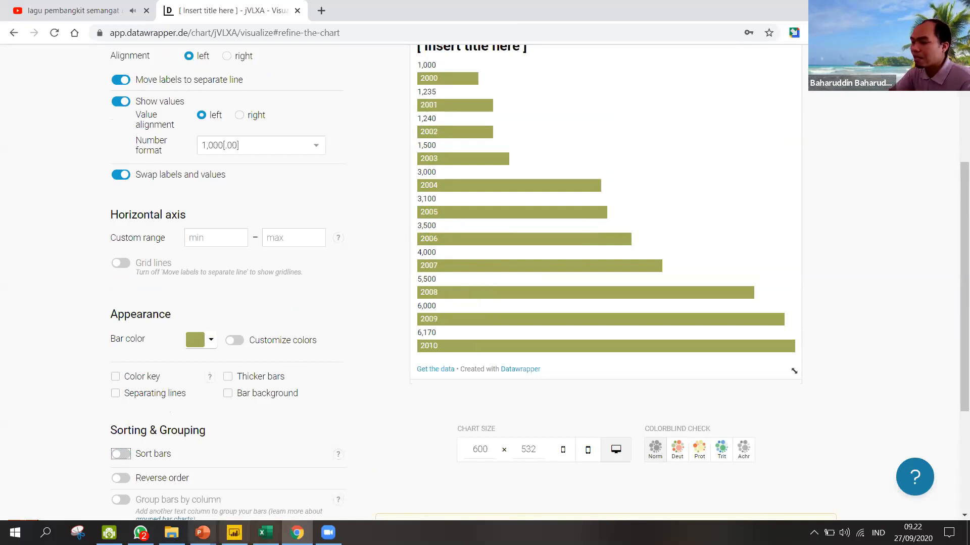
pyautogui.click(127, 457)
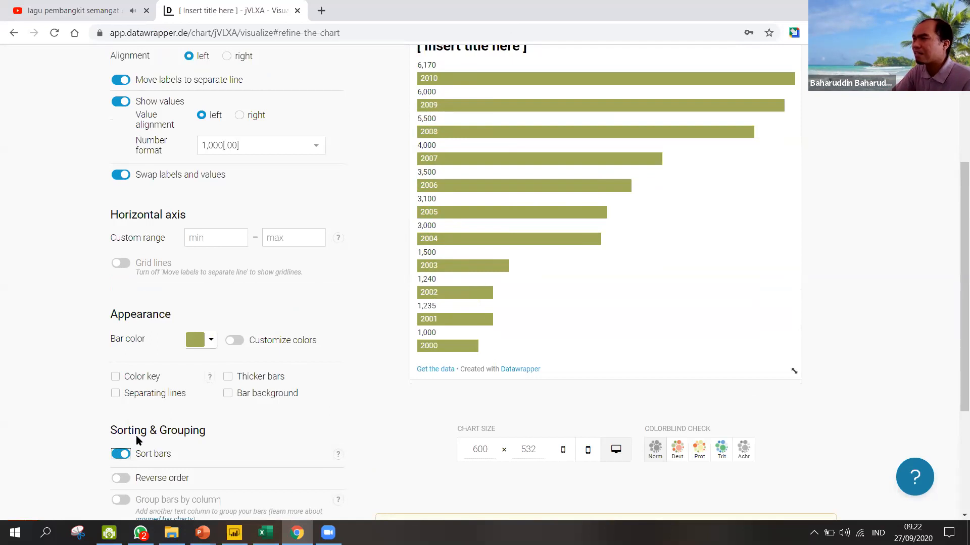
pyautogui.scroll(-2, 144, 430)
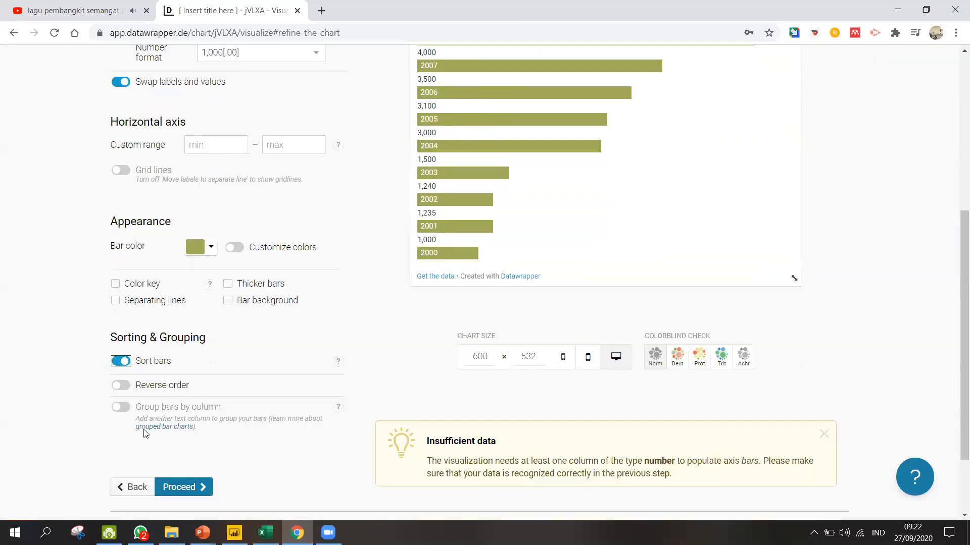
pyautogui.scroll(-1, 146, 431)
# - Put the labels back on the same line as the bars and set the bar color to bright teal #00dca6
pyautogui.scroll(3, 196, 376)
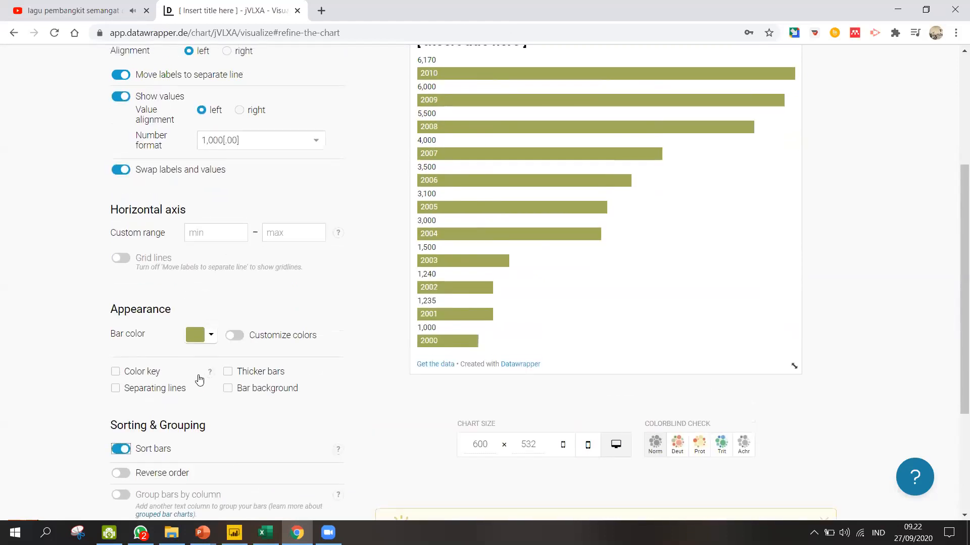
pyautogui.scroll(2, 199, 381)
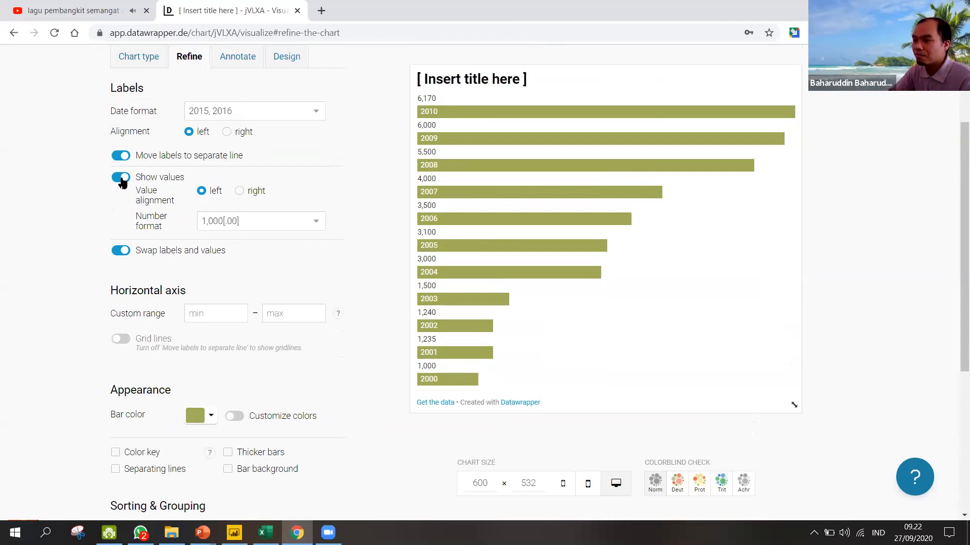
pyautogui.click(117, 159)
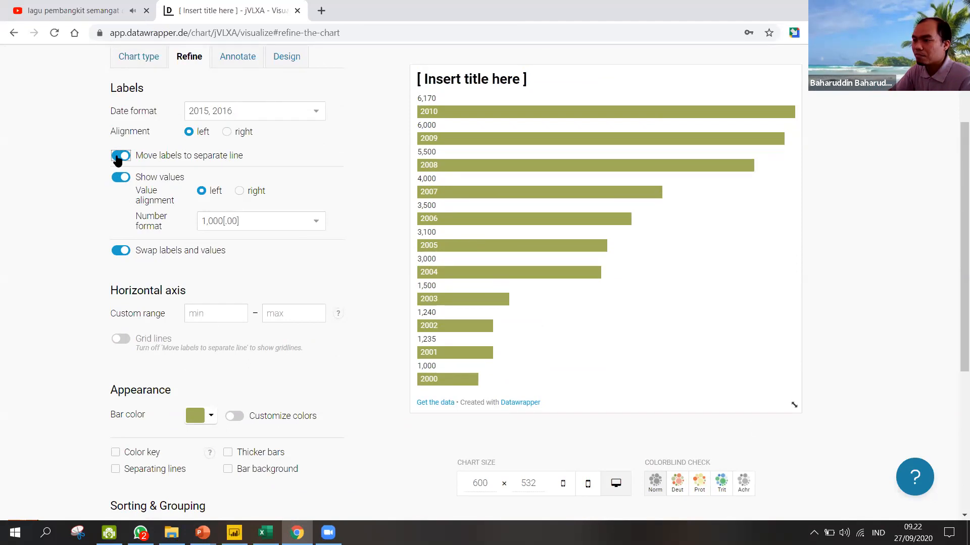
pyautogui.click(211, 406)
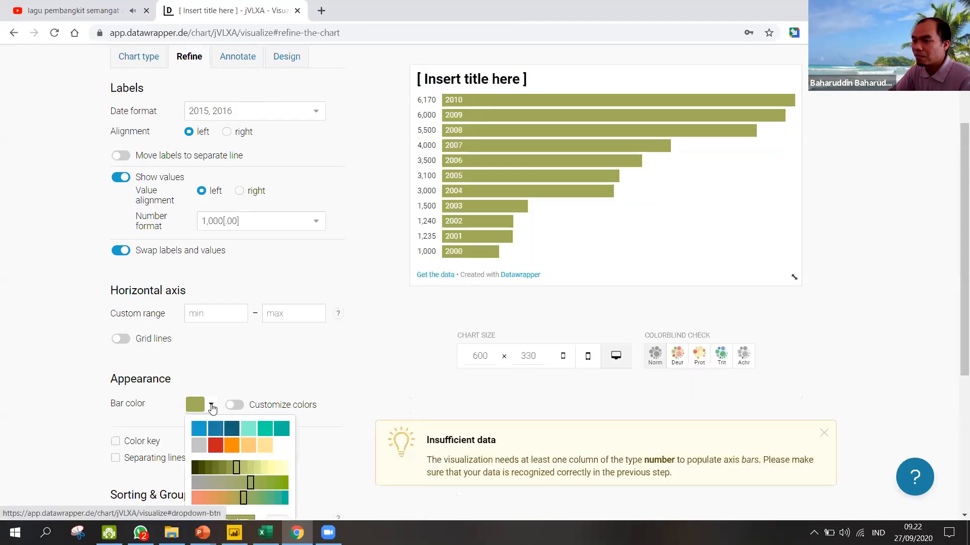
pyautogui.click(265, 429)
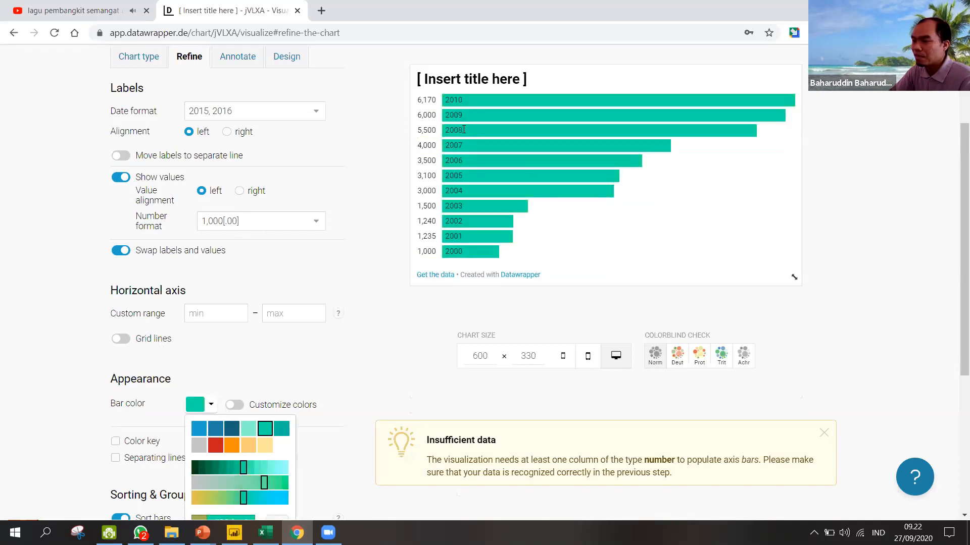
# - Replace the placeholder chart title with "Peningkatan Populasi Penduduk Kecamatan AD"
pyautogui.scroll(2, 459, 125)
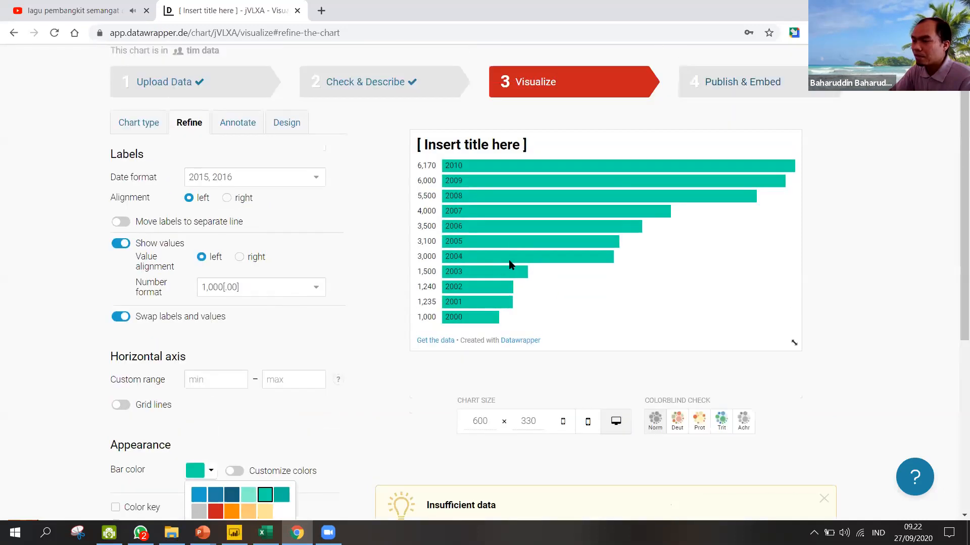
pyautogui.scroll(1, 511, 263)
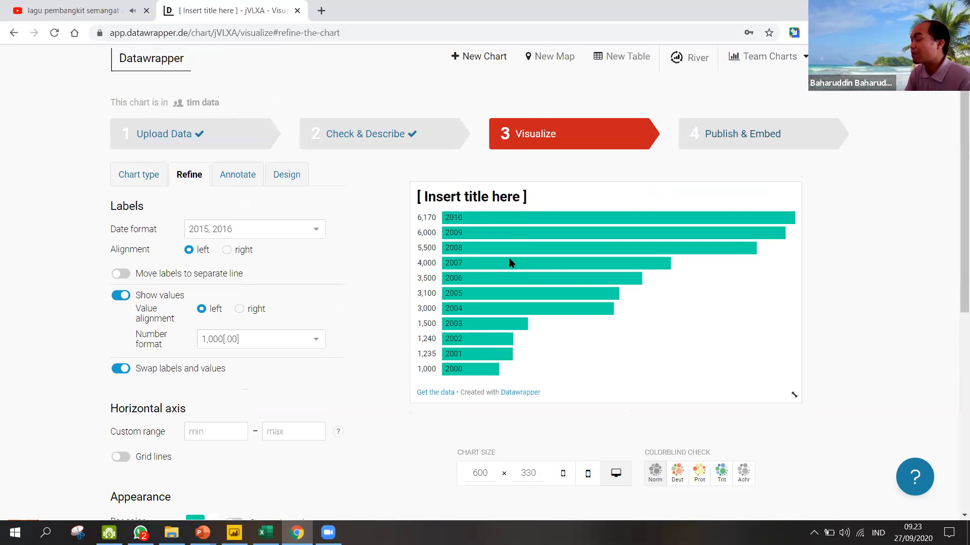
pyautogui.click(475, 196)
pyautogui.click(497, 195)
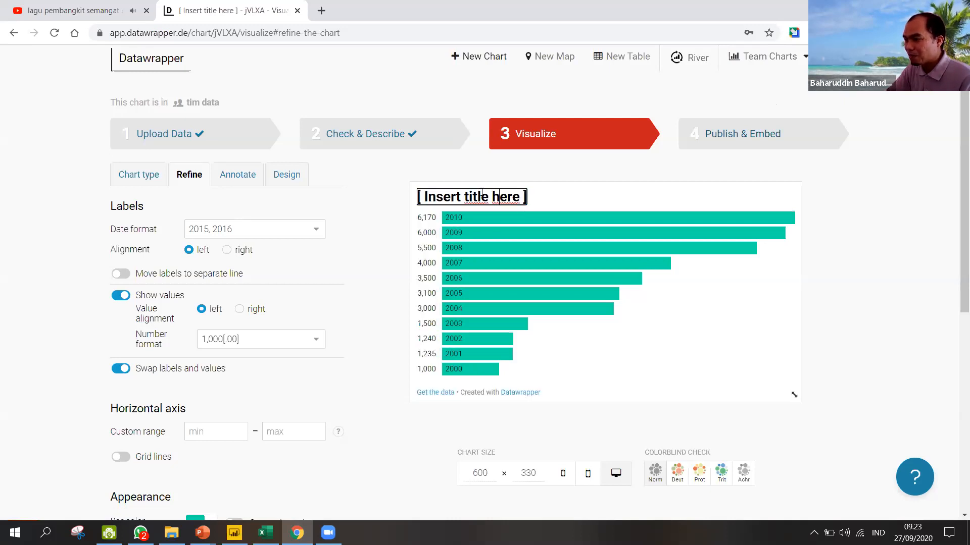
pyautogui.click(251, 177)
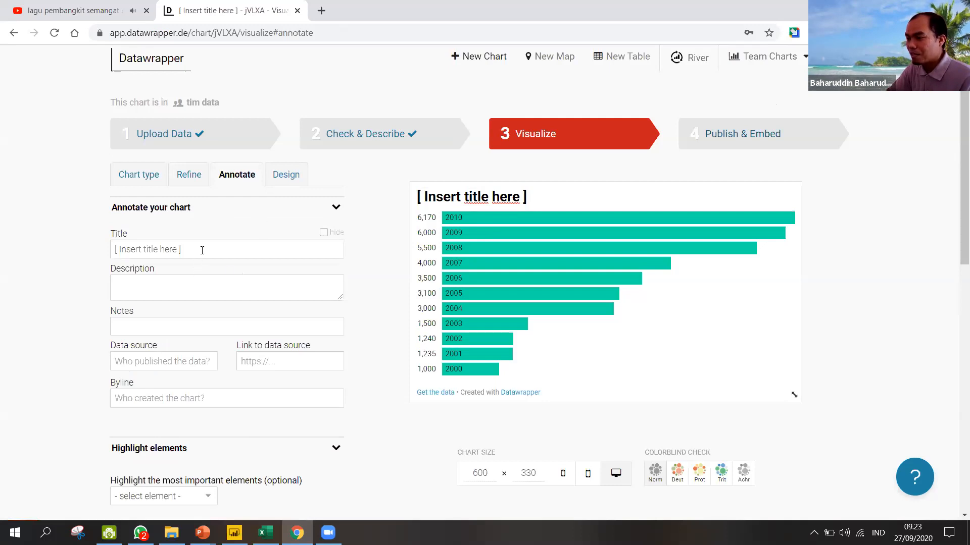
pyautogui.tripleClick(202, 250)
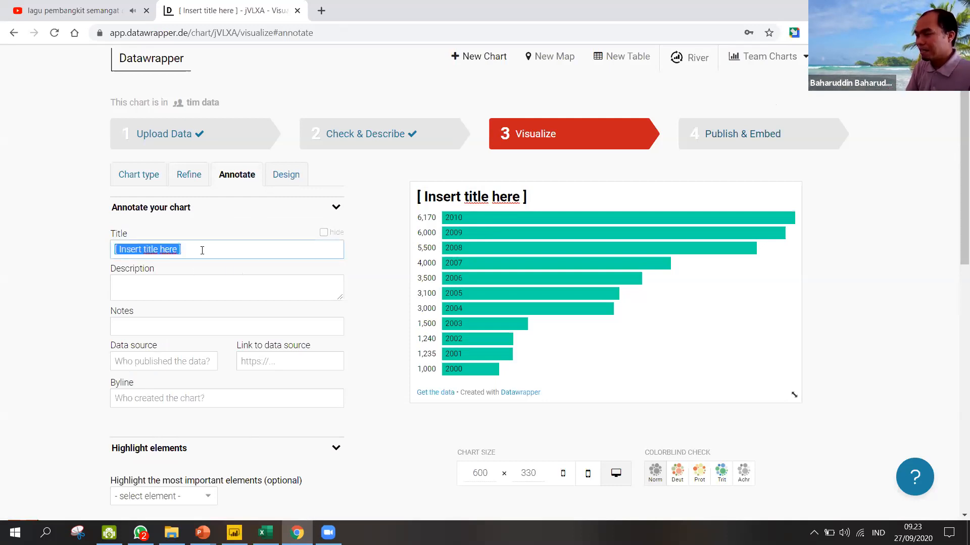
pyautogui.write('PE')
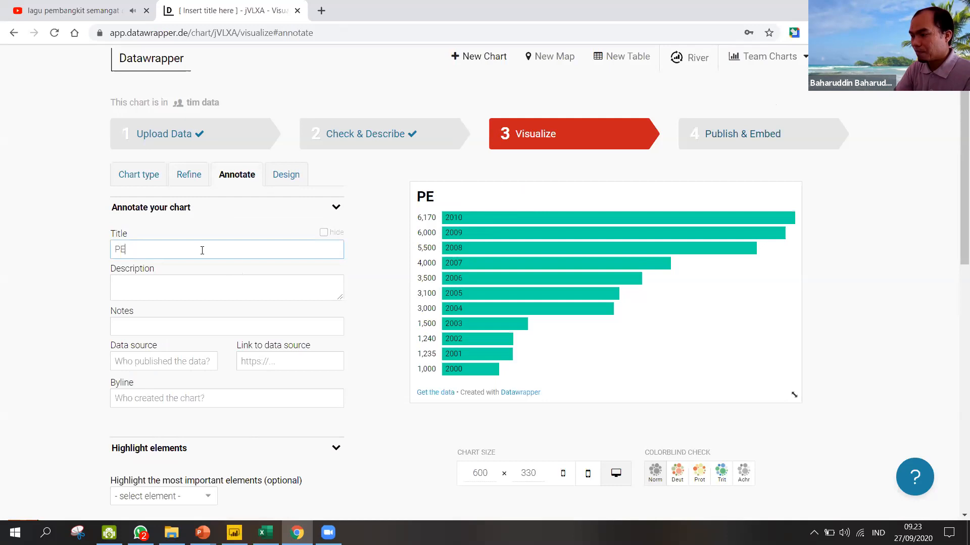
pyautogui.press('BackSpace')
pyautogui.write('en')
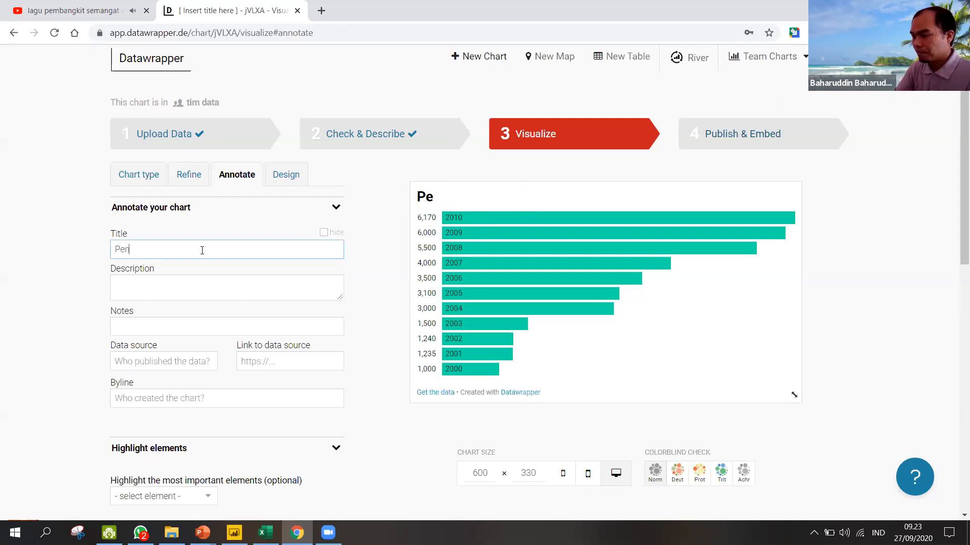
pyautogui.write('ingkatan ')
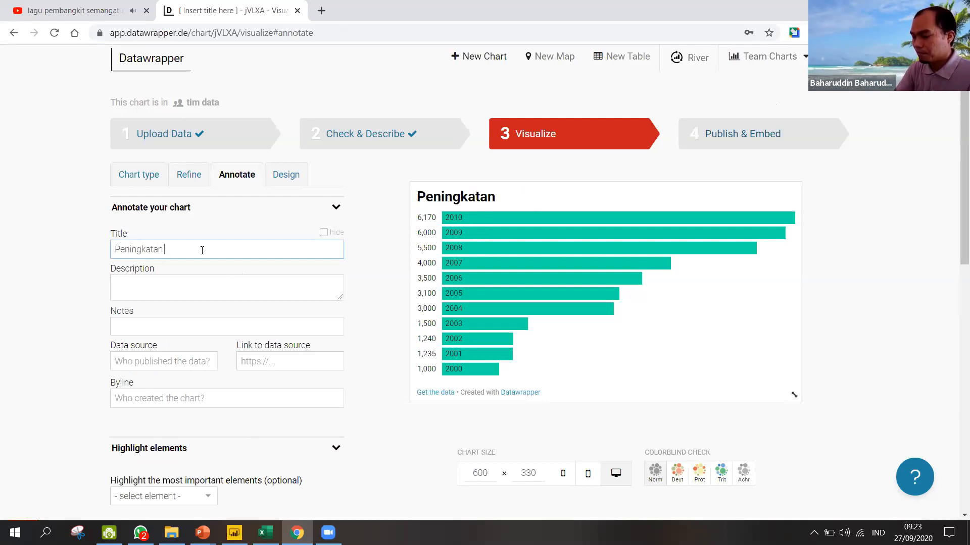
pyautogui.write('Populasi')
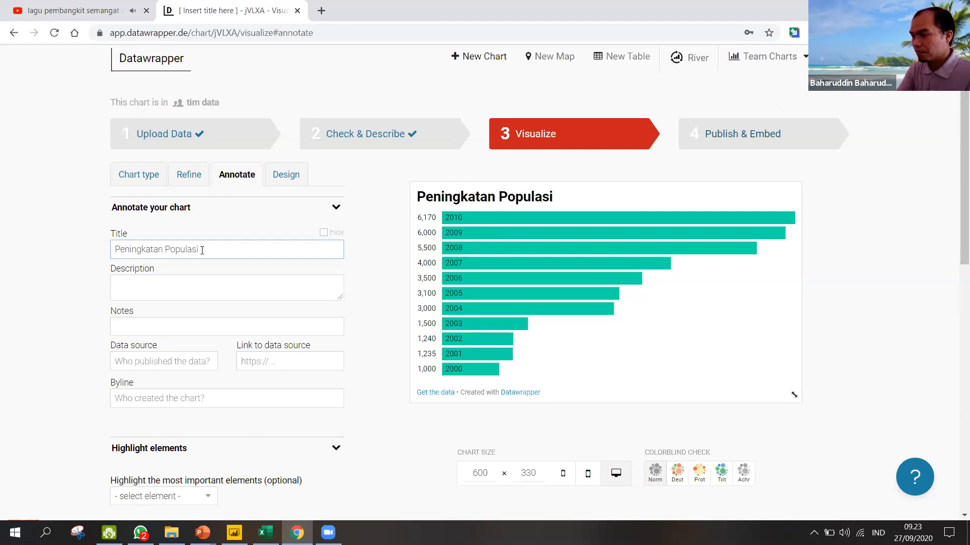
pyautogui.write(' Pendu')
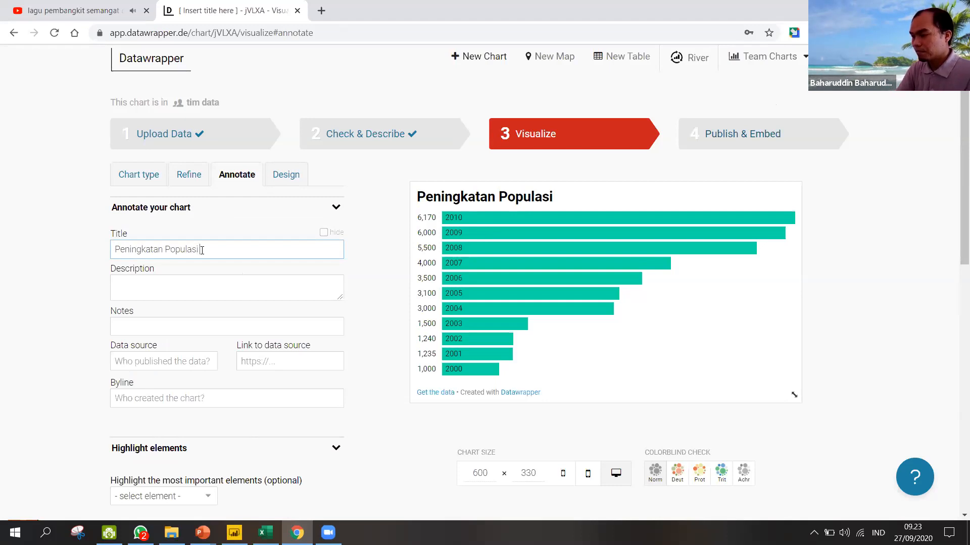
pyautogui.write('duk ')
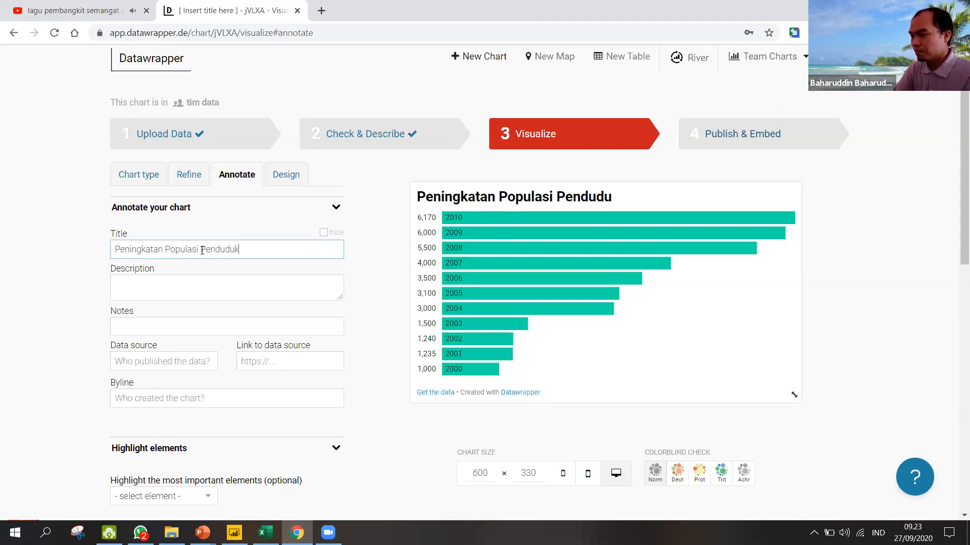
pyautogui.write('Kecamatan')
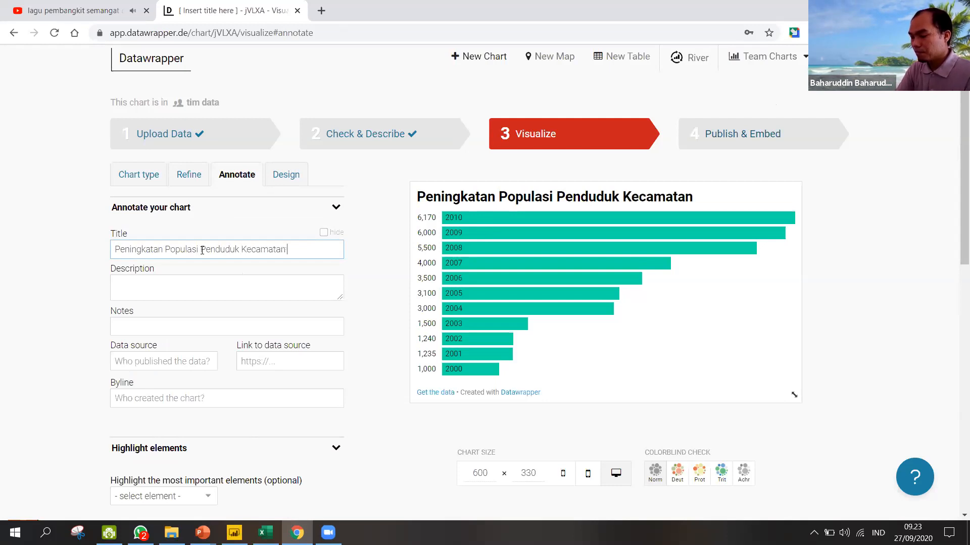
pyautogui.write(' AD')
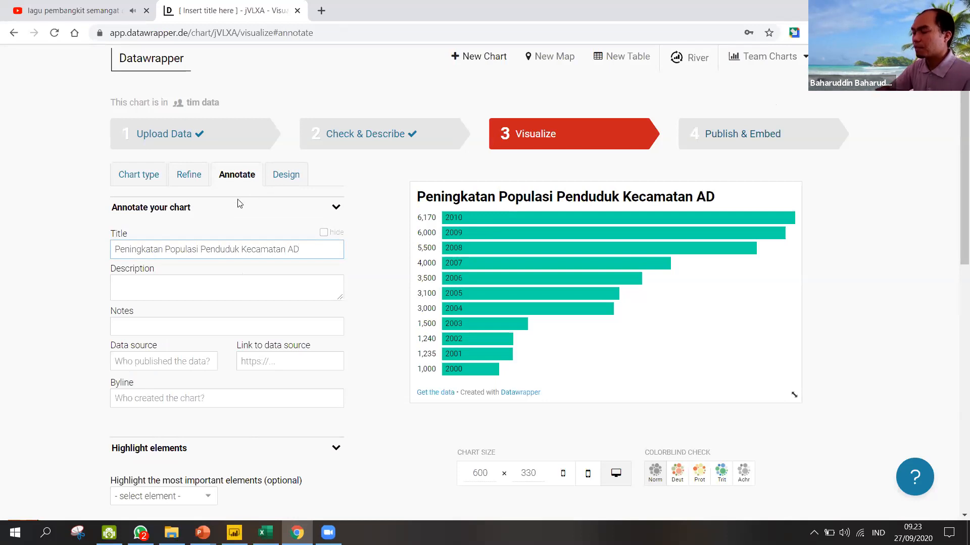
# - Enter the chart description "Data diperoleh dengan menggunakan survei langsung."
pyautogui.click(235, 289)
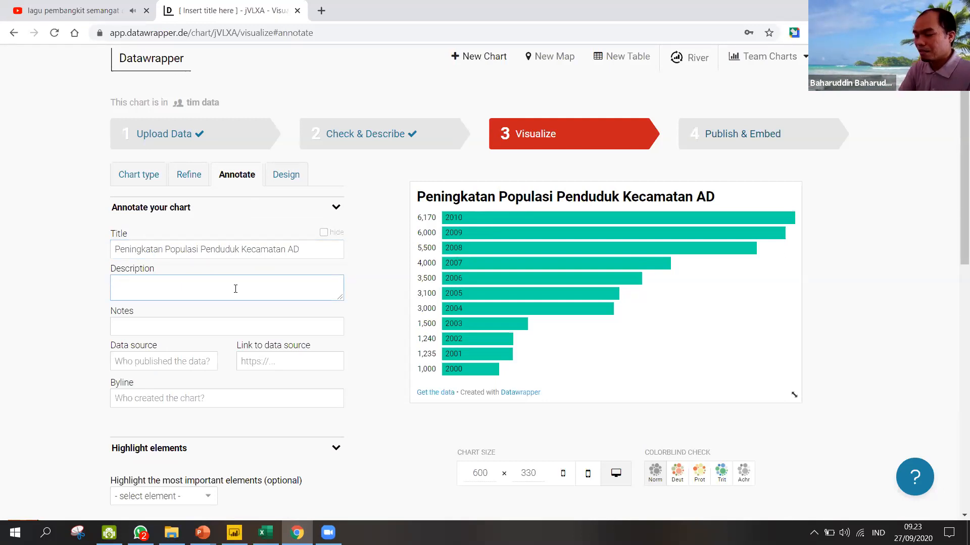
pyautogui.write('Ini')
pyautogui.press('BackSpace')
pyautogui.press('BackSpace')
pyautogui.press('BackSpace')
pyautogui.write('Data')
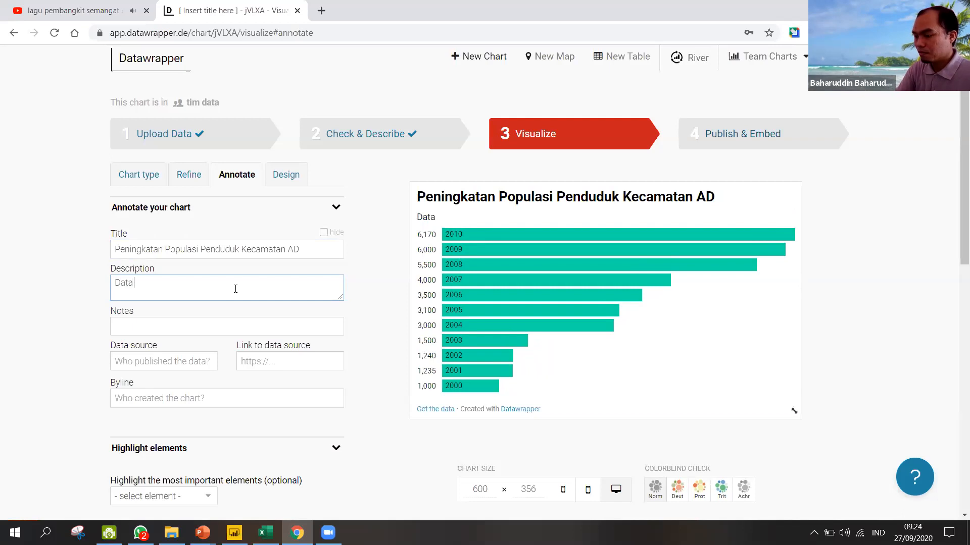
pyautogui.write(' diperoleh')
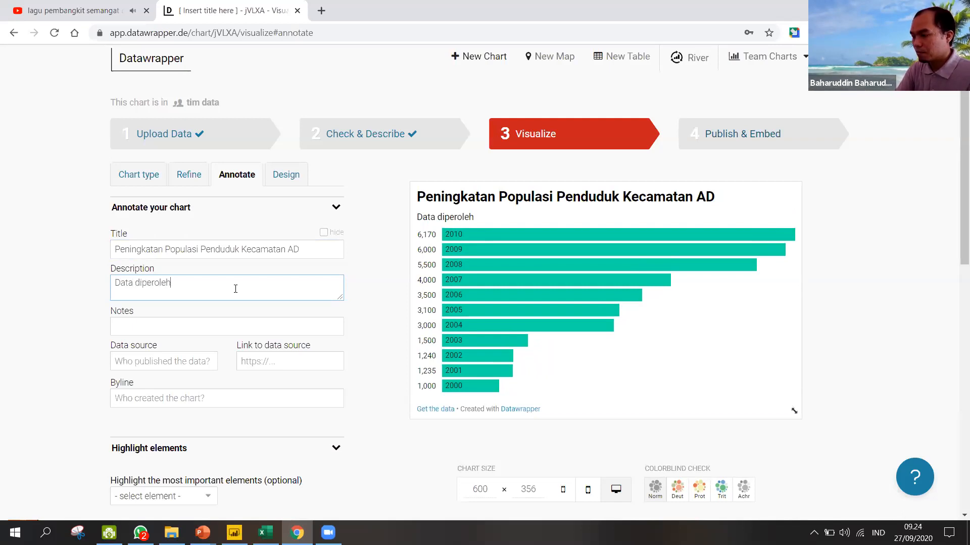
pyautogui.write(' dengan menggunakan sur')
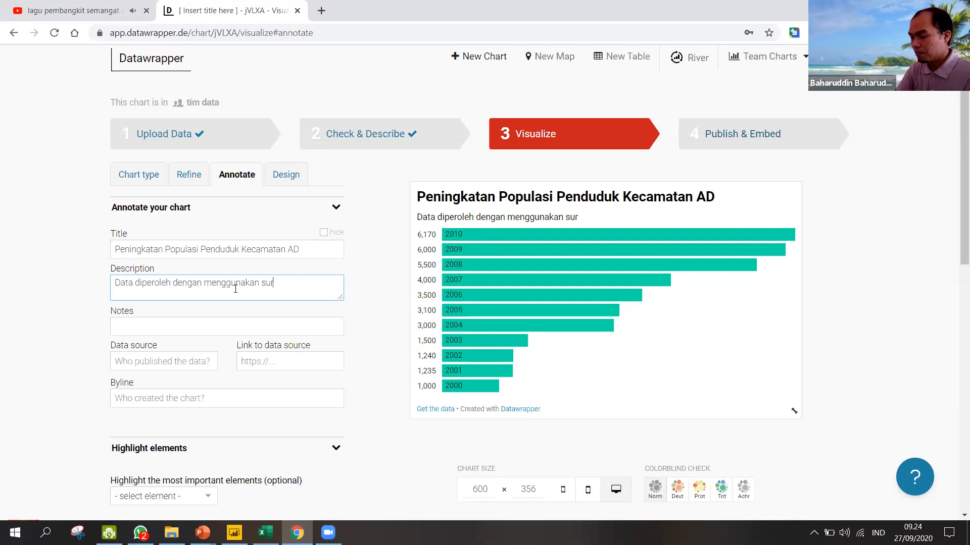
pyautogui.write('vei langsung.')
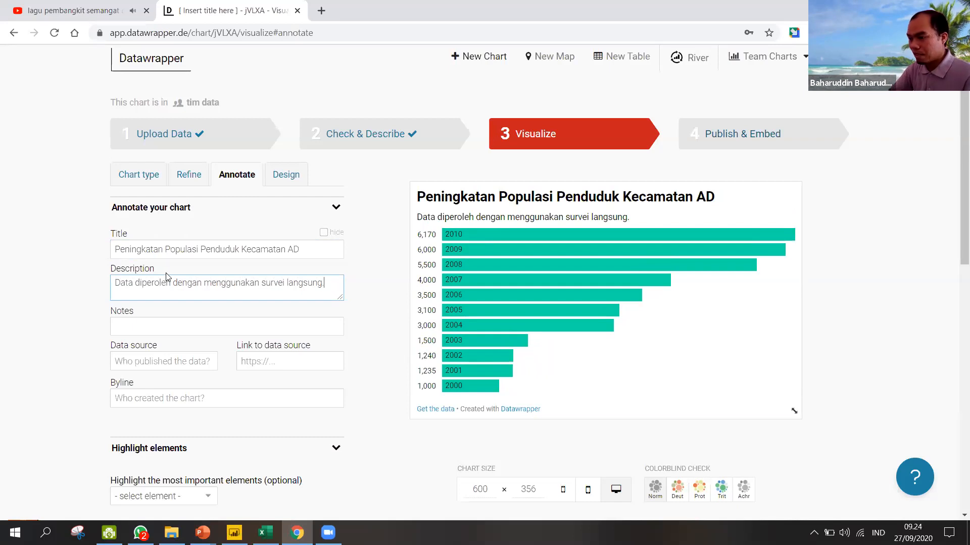
# - Fill in the byline with the chart creator's name
pyautogui.scroll(-1, 166, 276)
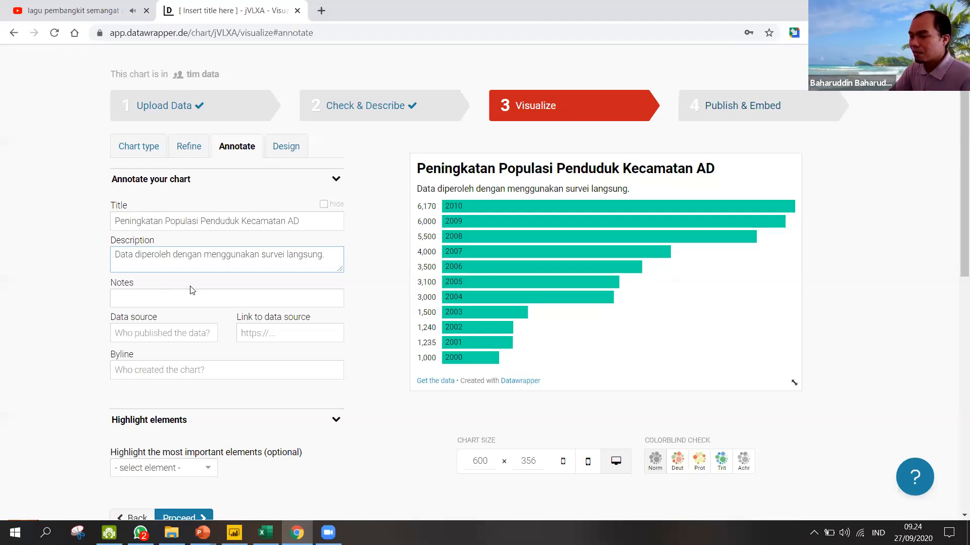
pyautogui.scroll(-1, 190, 303)
pyautogui.click(186, 349)
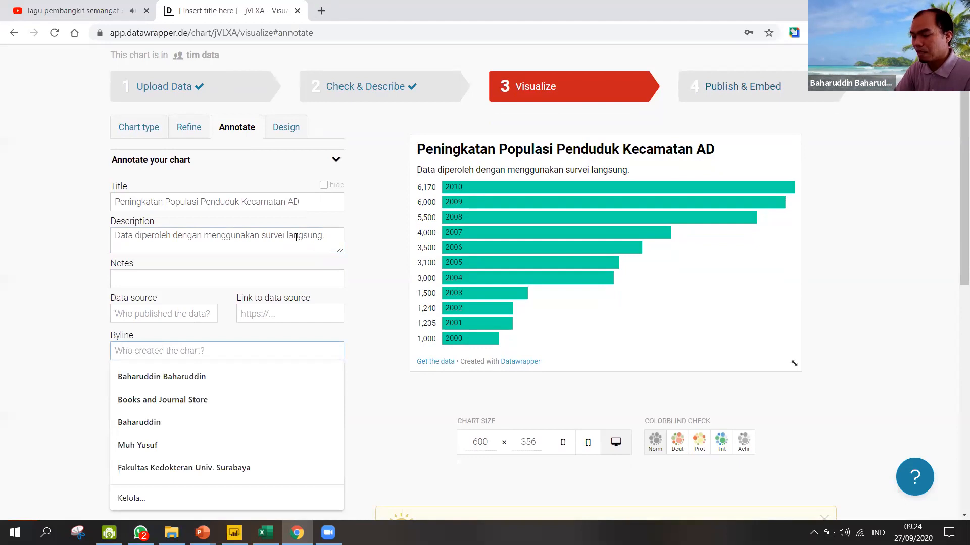
pyautogui.write('Isabel')
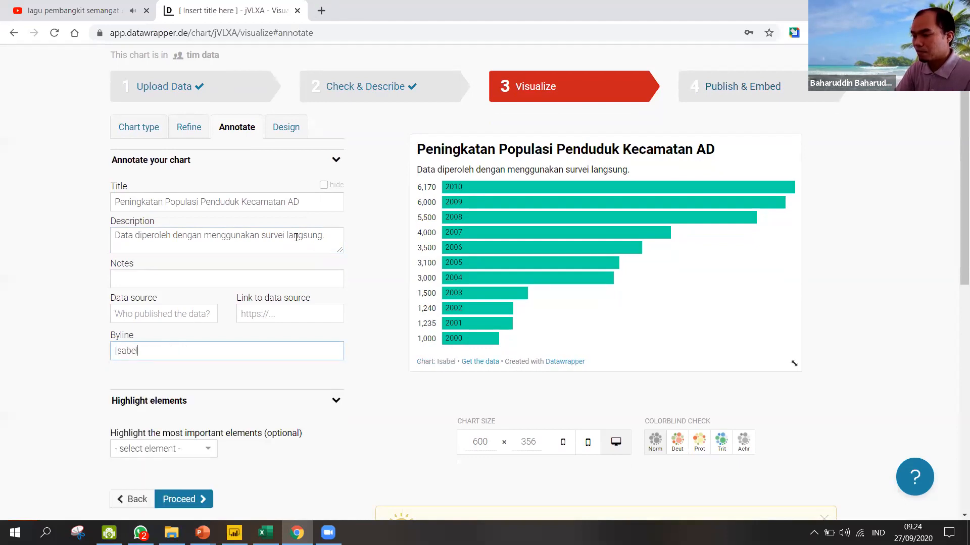
pyautogui.write('la')
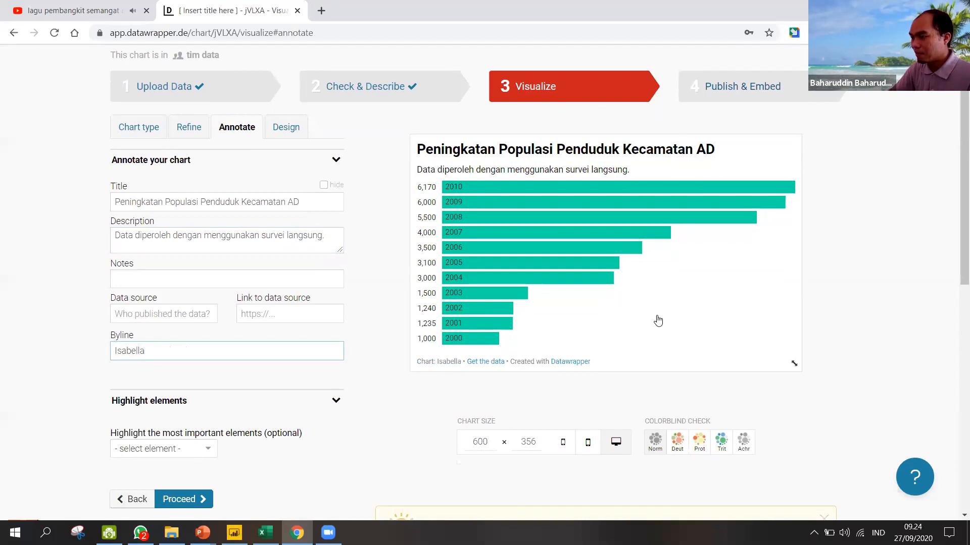
pyautogui.moveTo(599, 361); pyautogui.dragTo(547, 337)
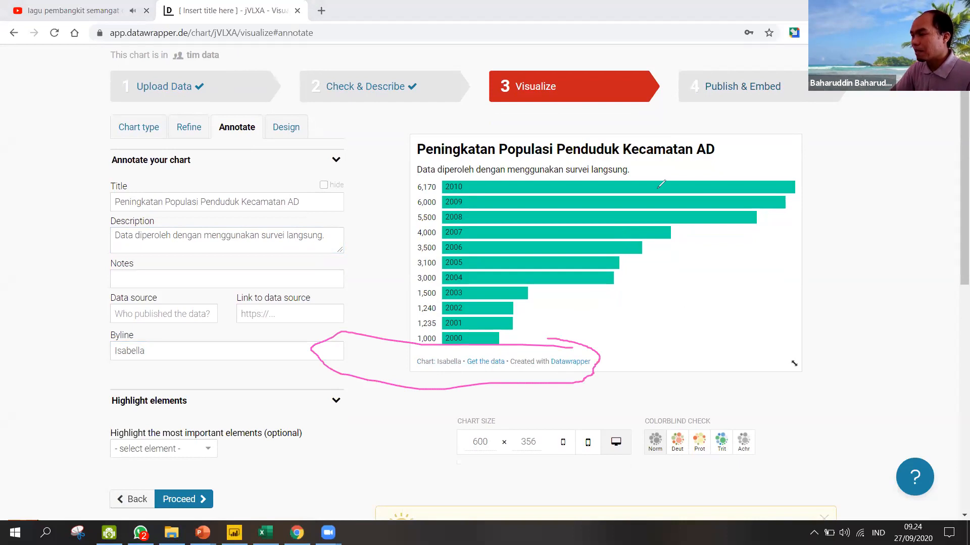
pyautogui.click(646, 93)
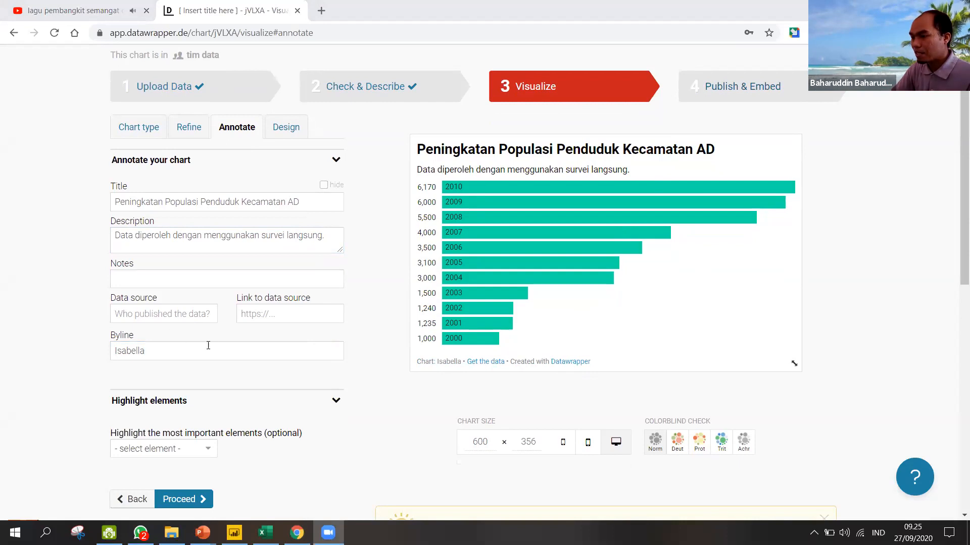
# - Enter "Disdukcapil" as the chart's data source
pyautogui.click(198, 317)
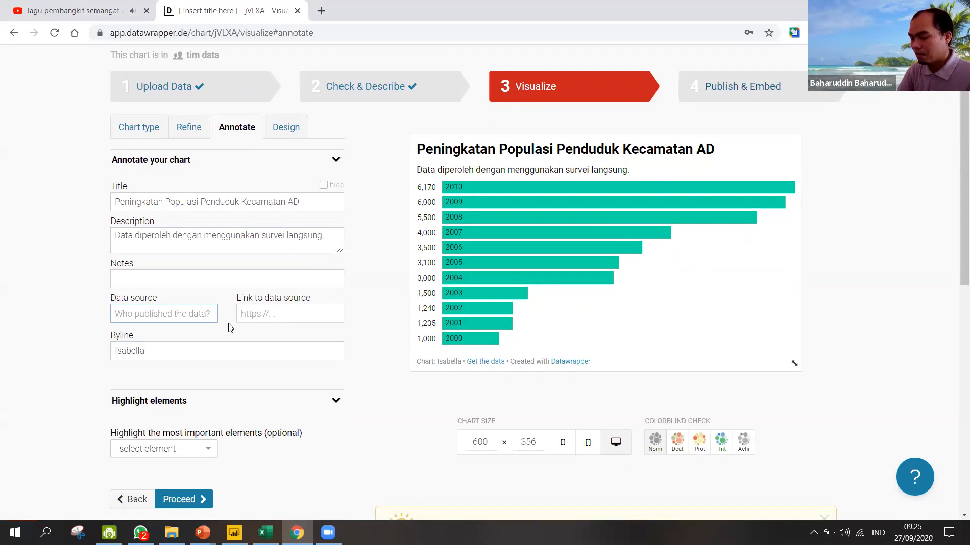
pyautogui.write('DiS')
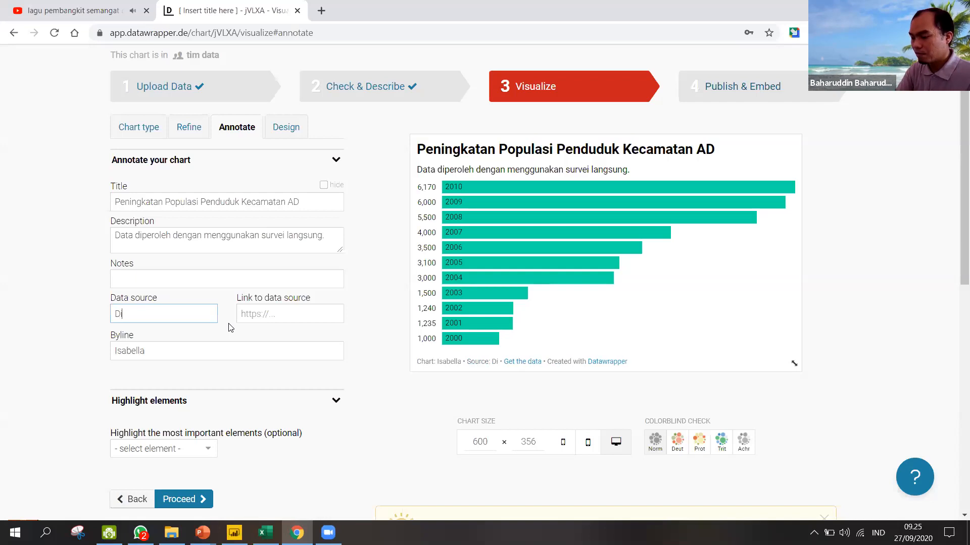
pyautogui.write('dukcapil')
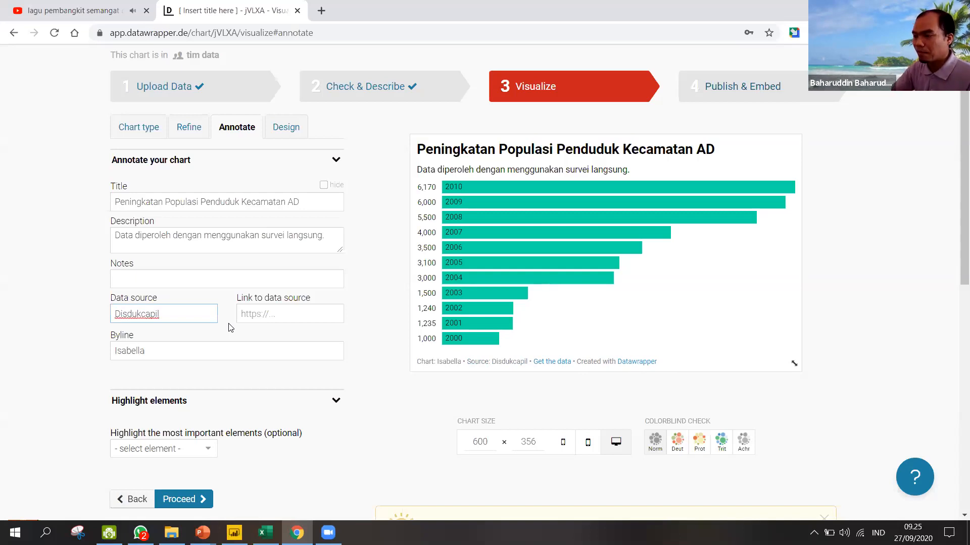
pyautogui.click(286, 316)
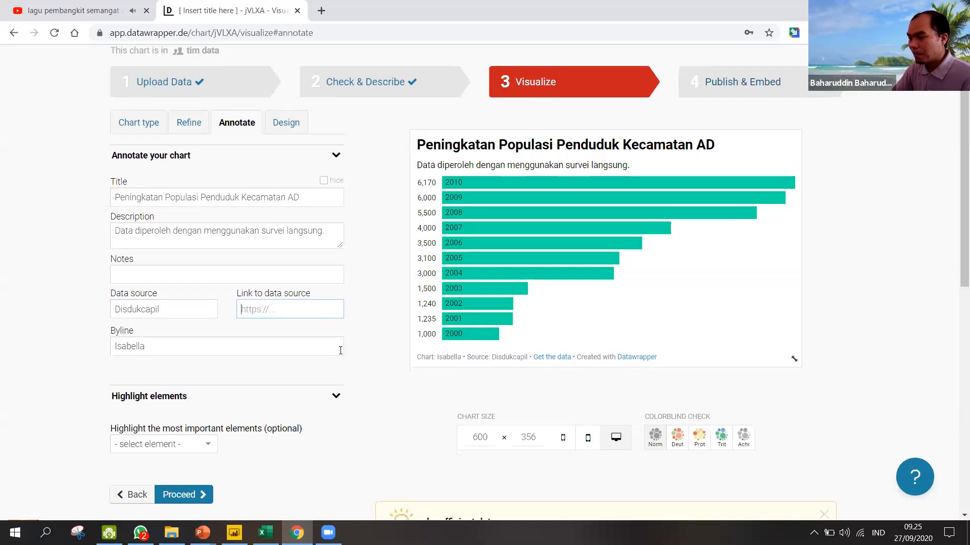
# - Highlight the year 2004 as the chart's most important element
pyautogui.scroll(-2, 340, 354)
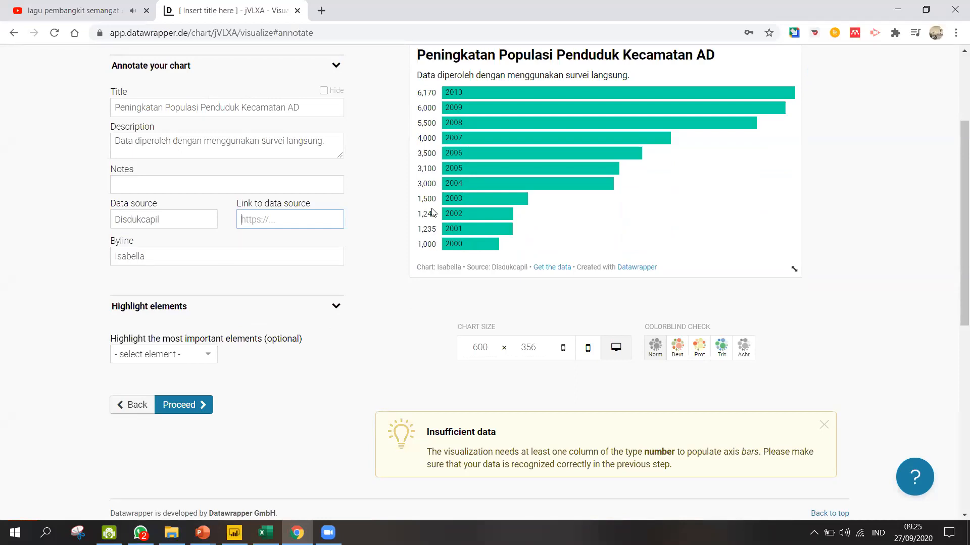
pyautogui.click(447, 182)
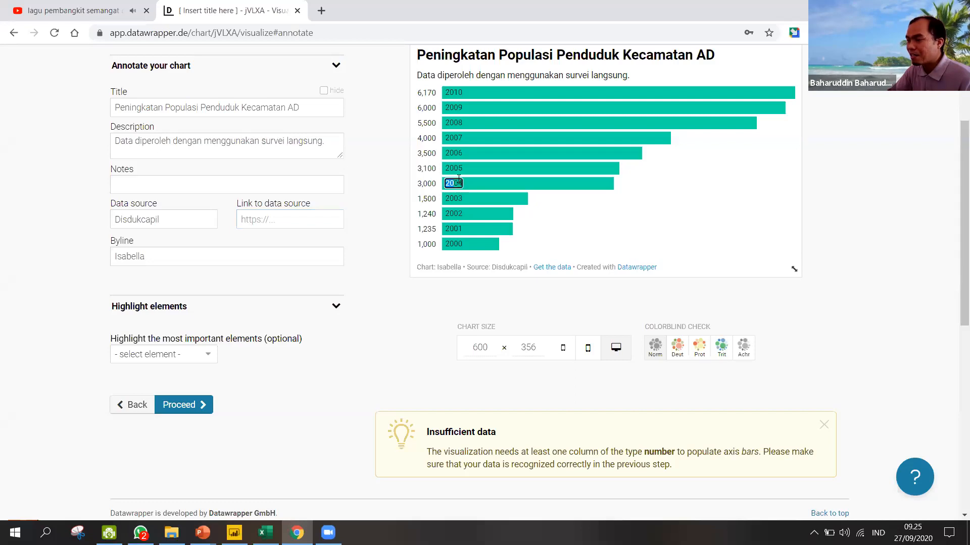
pyautogui.click(566, 204)
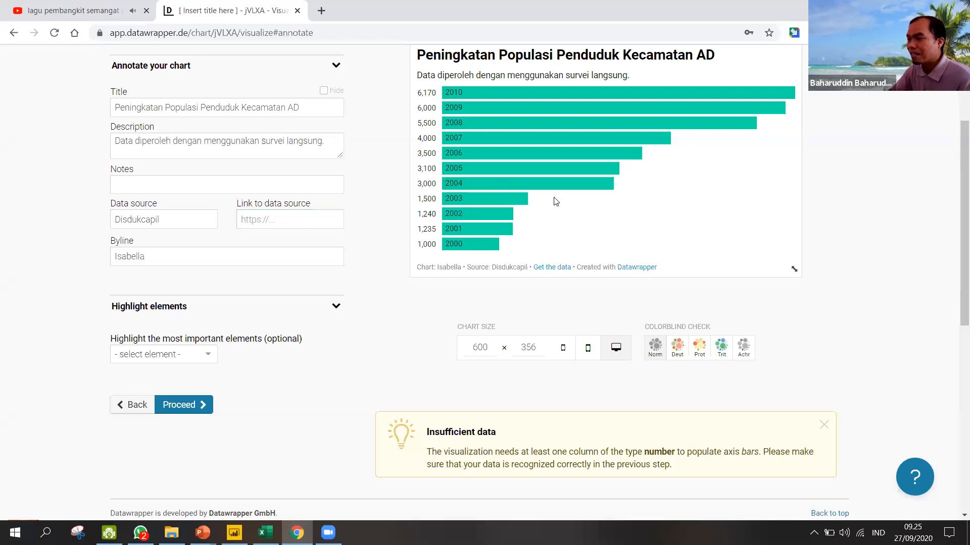
pyautogui.click(168, 358)
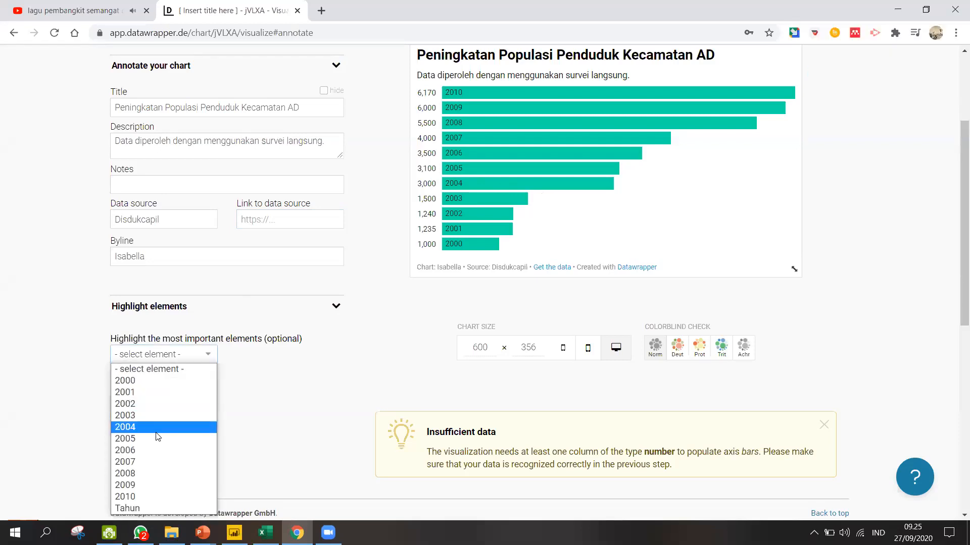
pyautogui.click(158, 430)
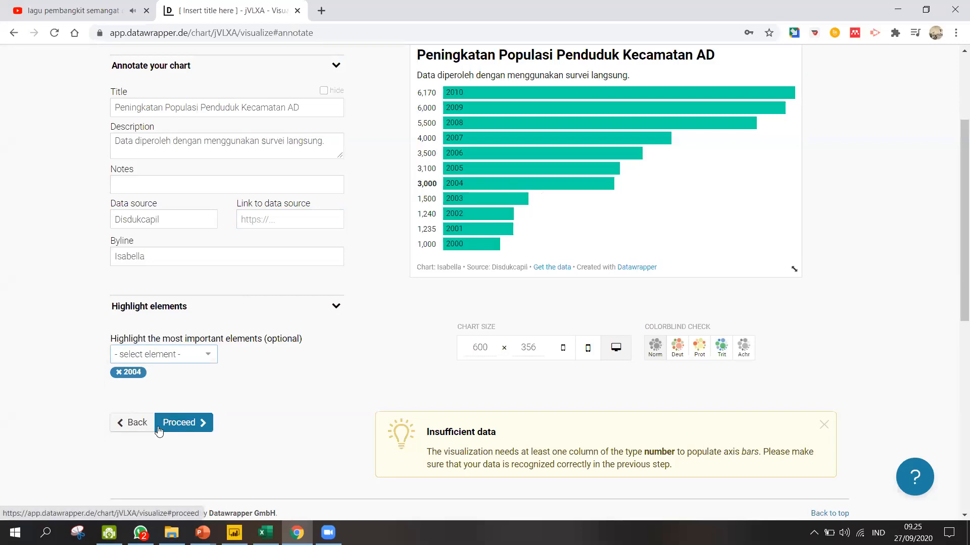
pyautogui.click(200, 360)
pyautogui.click(205, 359)
pyautogui.click(335, 313)
pyautogui.click(336, 313)
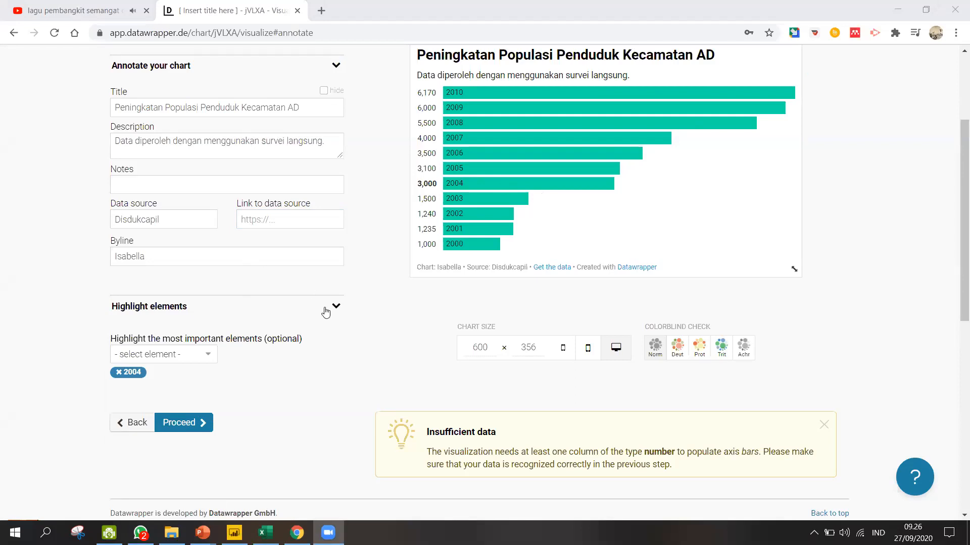
# - Return to the chart's refinement settings and show the color key above the bars
pyautogui.click(382, 208)
pyautogui.scroll(3, 382, 207)
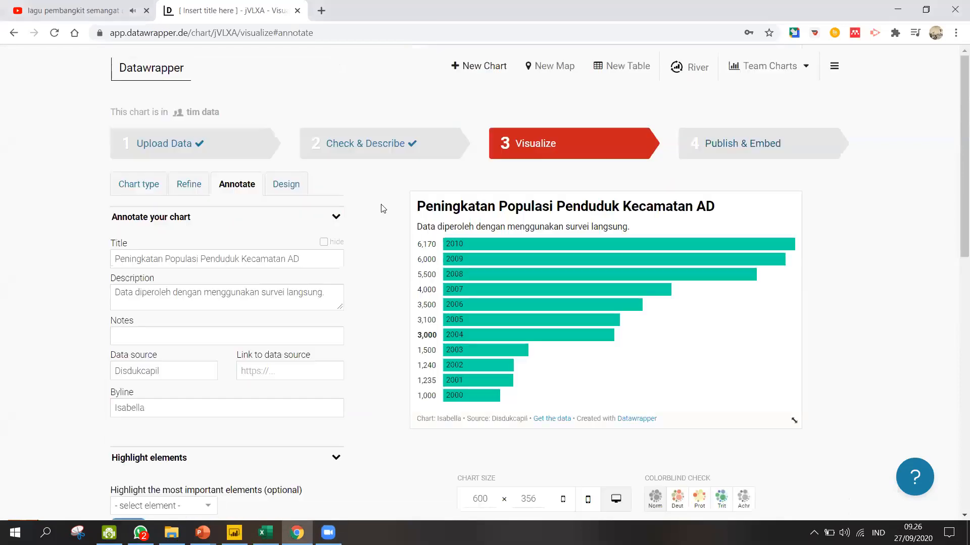
pyautogui.click(190, 193)
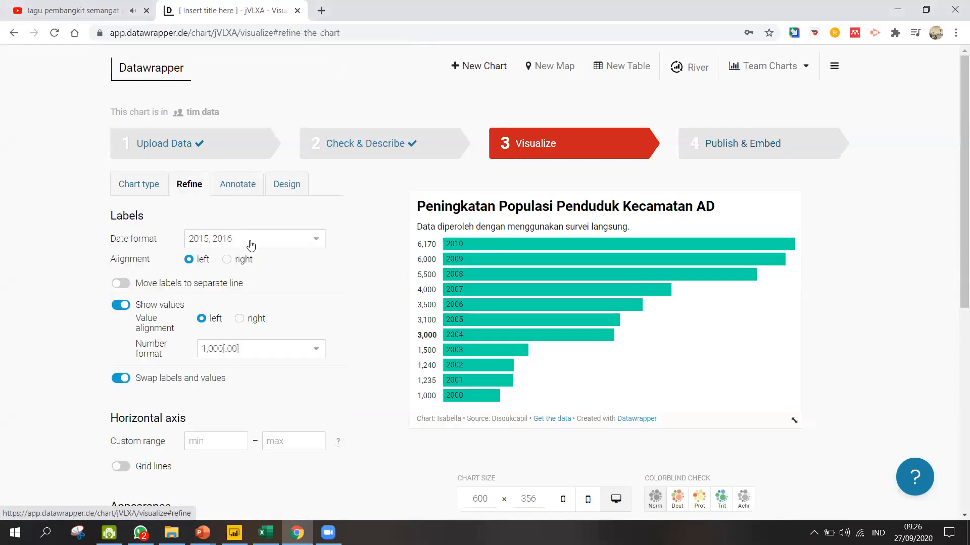
pyautogui.scroll(-7, 256, 244)
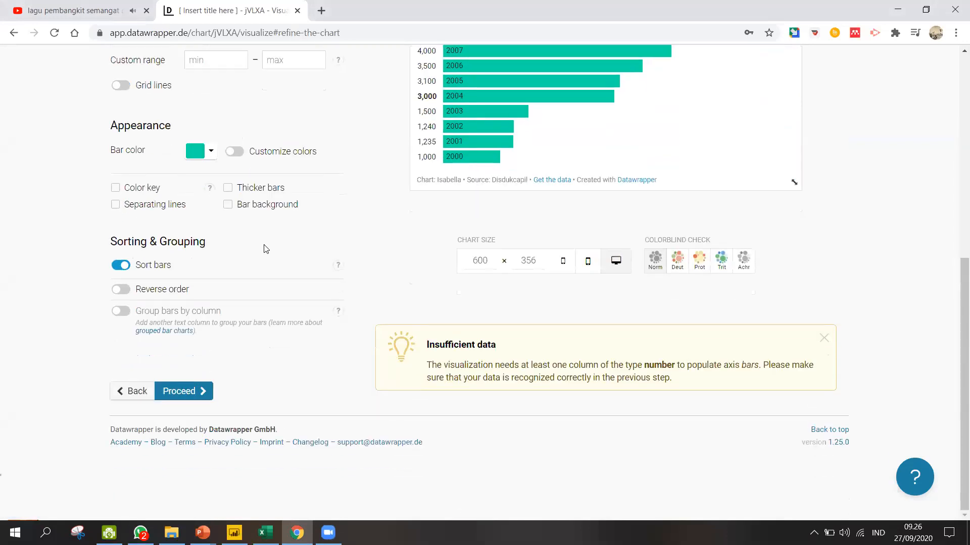
pyautogui.scroll(2, 264, 249)
pyautogui.click(115, 278)
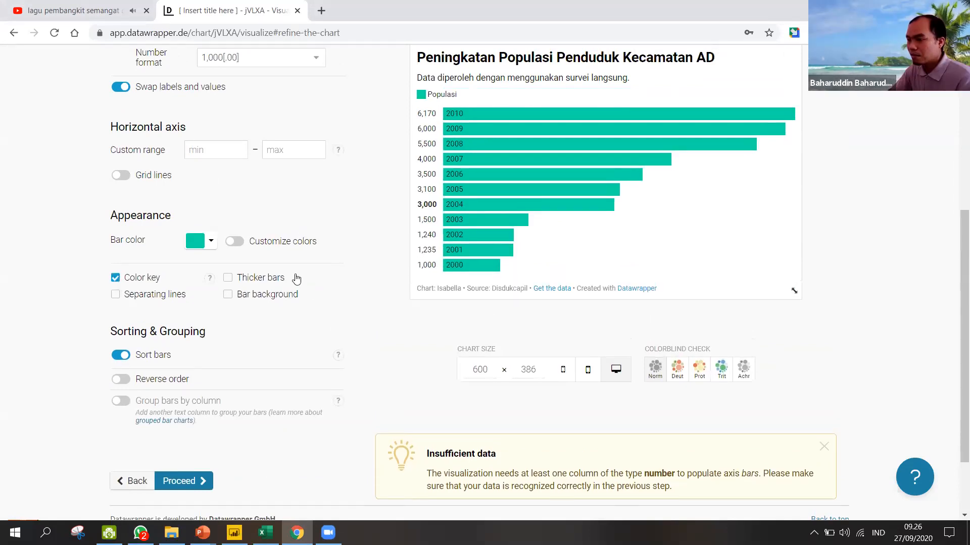
# - Try reversing the order of the sorted bars and switch the reversal back off
pyautogui.scroll(-2, 133, 332)
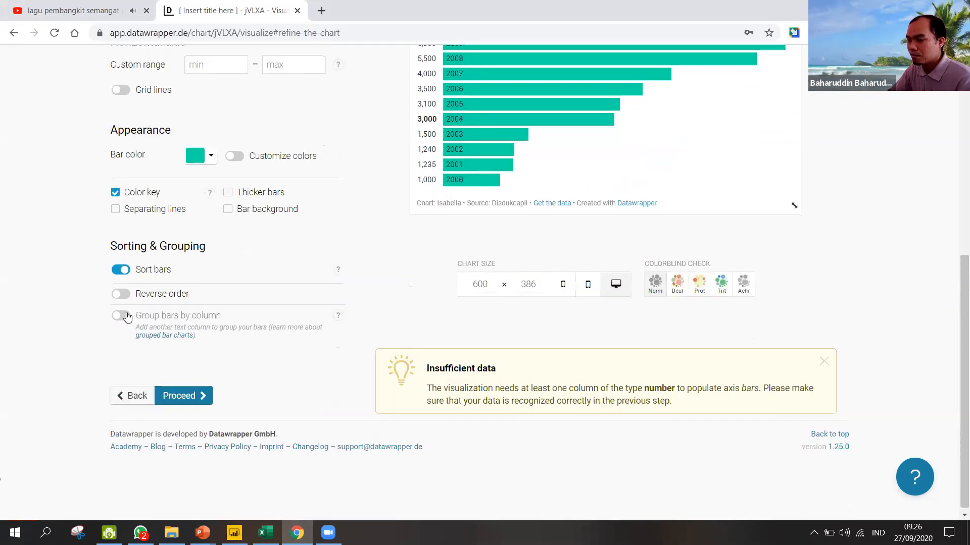
pyautogui.click(121, 297)
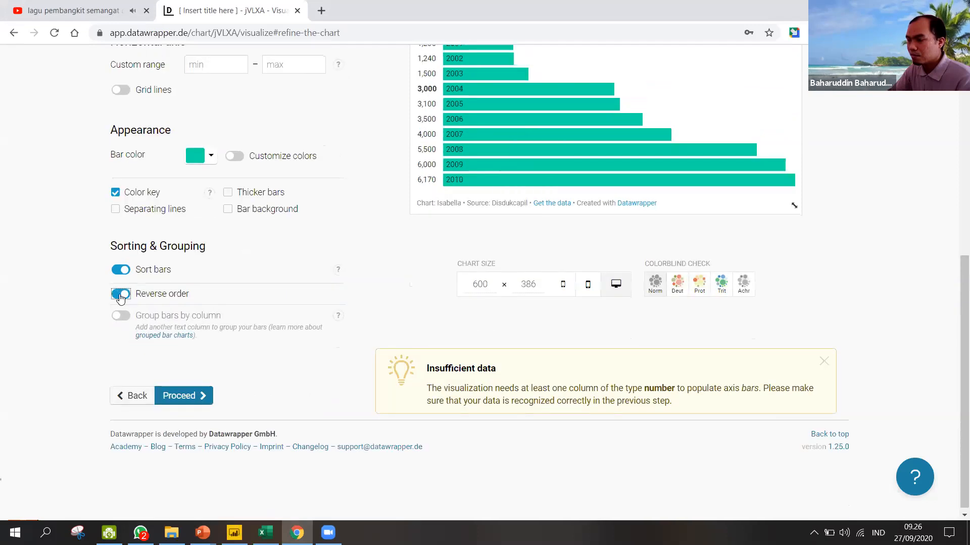
pyautogui.click(121, 296)
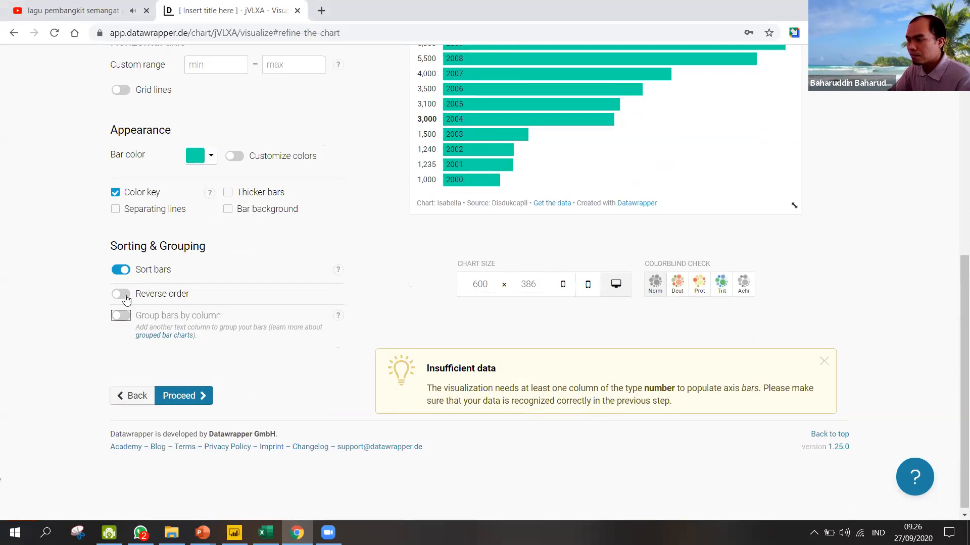
# - Turn on customized colors for the individual bars in the chart's appearance settings
pyautogui.scroll(2, 126, 300)
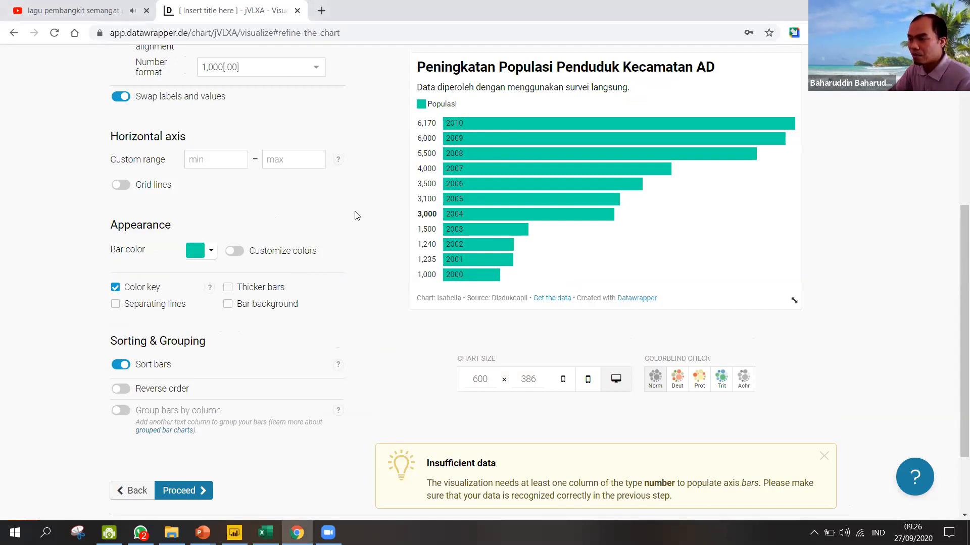
pyautogui.scroll(2, 347, 189)
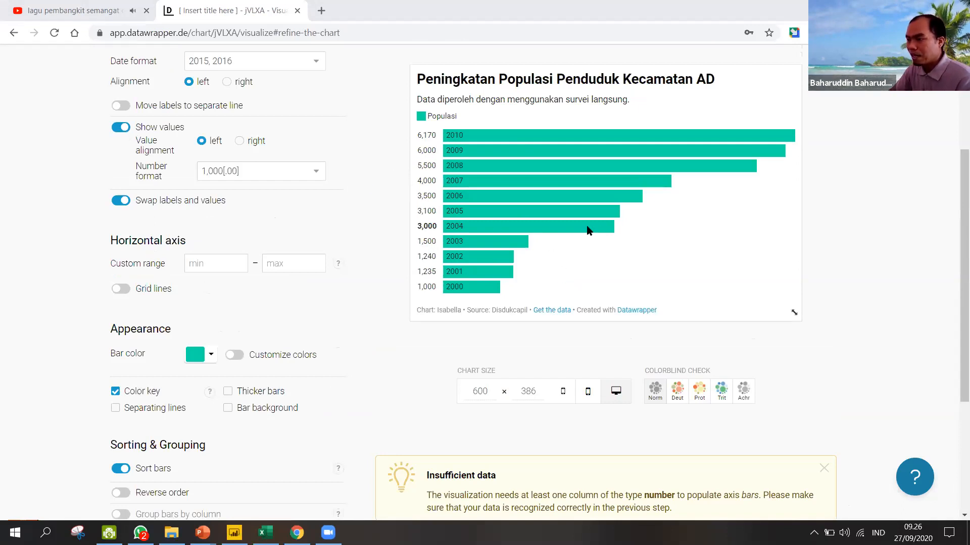
pyautogui.scroll(2, 587, 225)
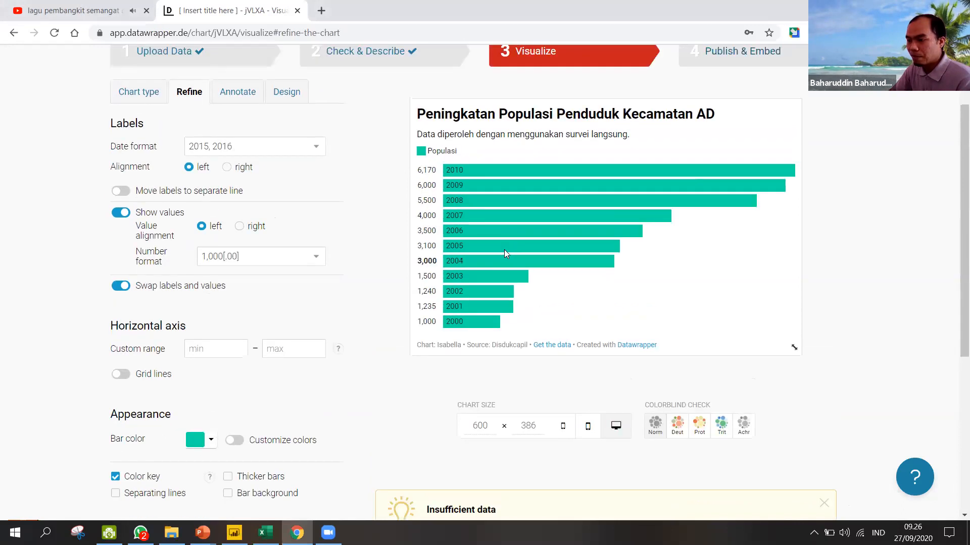
pyautogui.scroll(1, 478, 269)
pyautogui.scroll(-3, 147, 357)
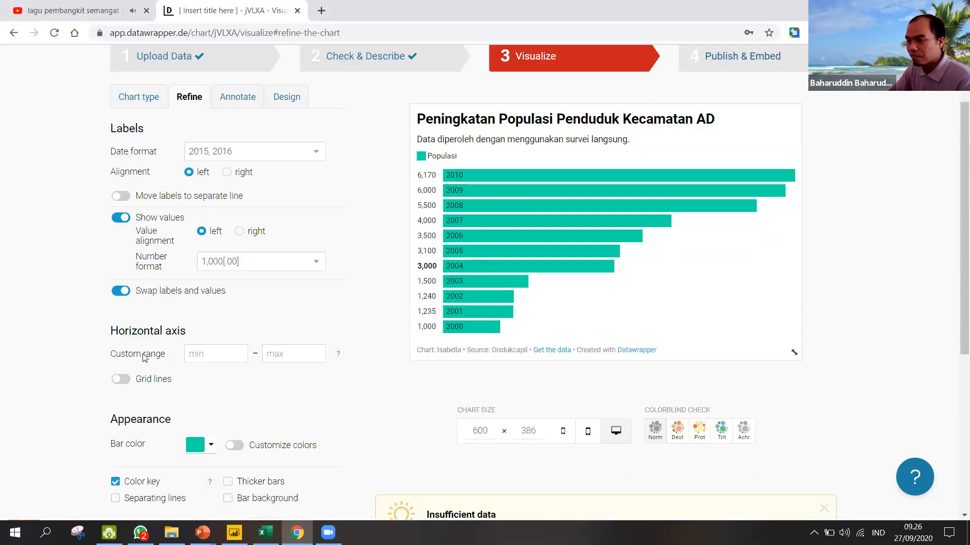
pyautogui.scroll(-2, 152, 325)
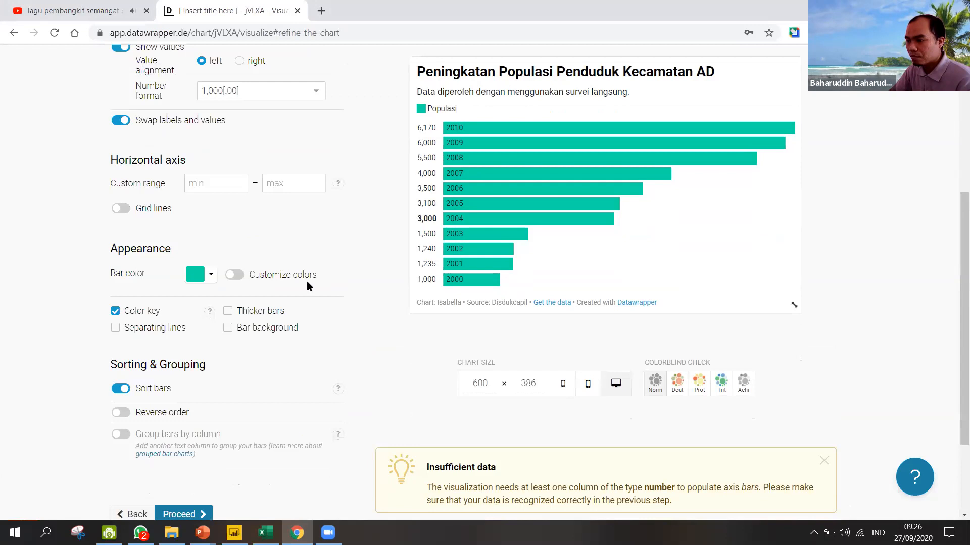
pyautogui.click(234, 275)
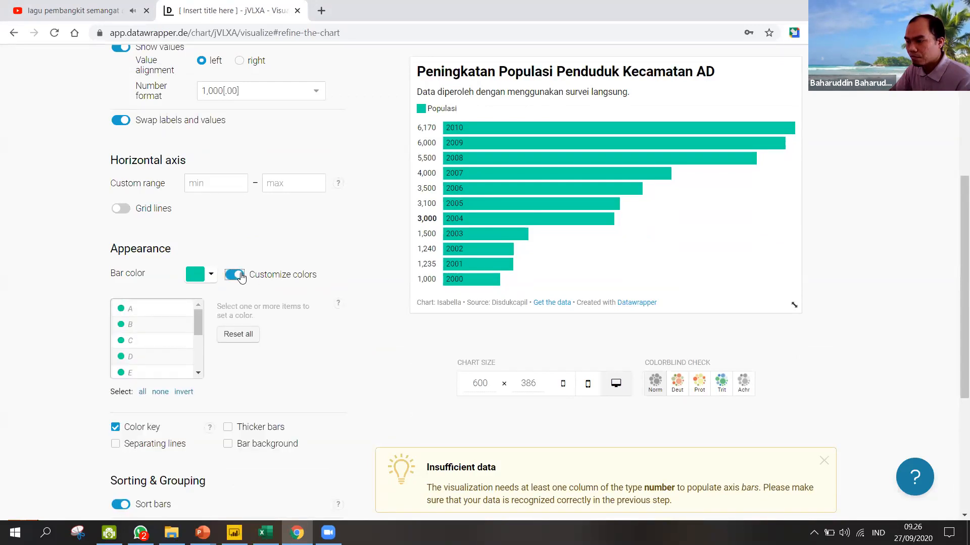
pyautogui.scroll(-1, 222, 284)
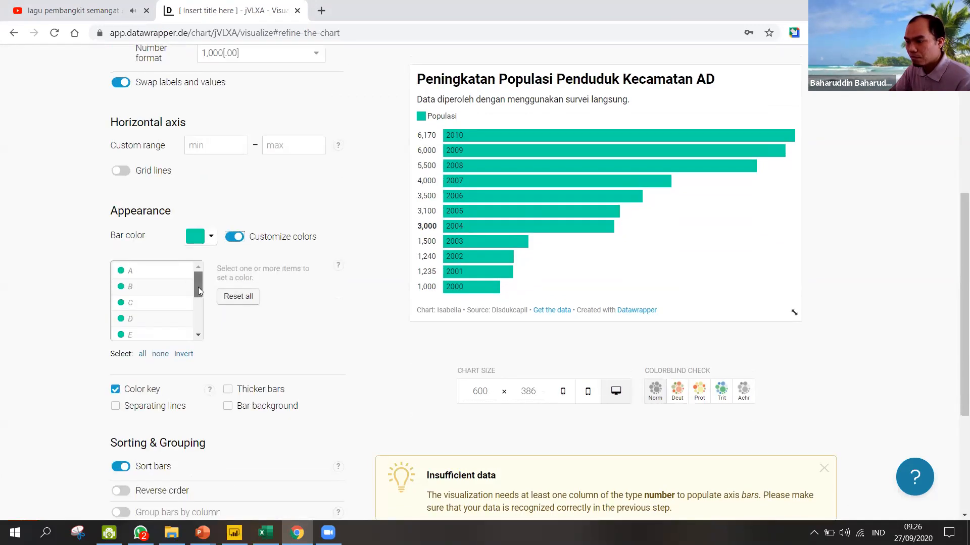
# - Color item I, the 2008 bar, orange (#fa8c00)
pyautogui.moveTo(198, 297); pyautogui.dragTo(208, 335)
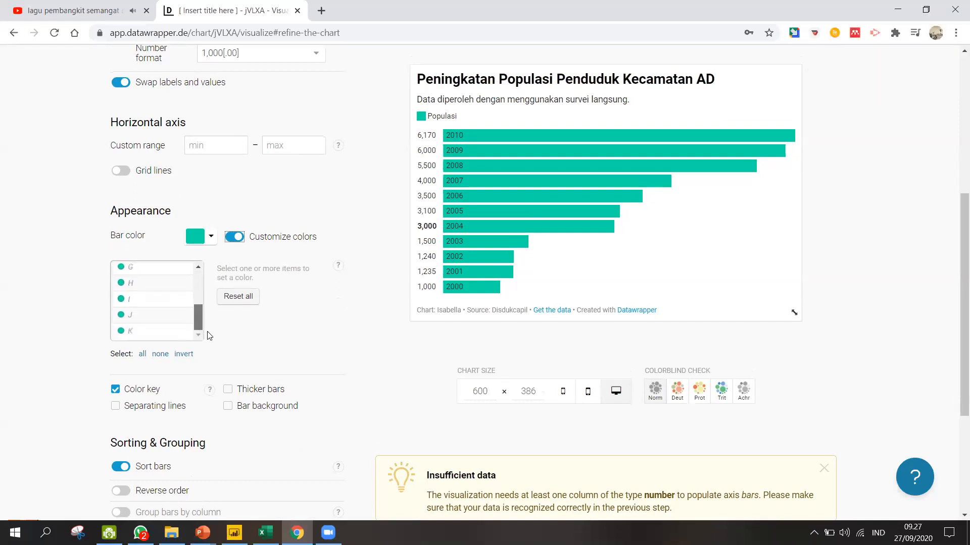
pyautogui.click(167, 302)
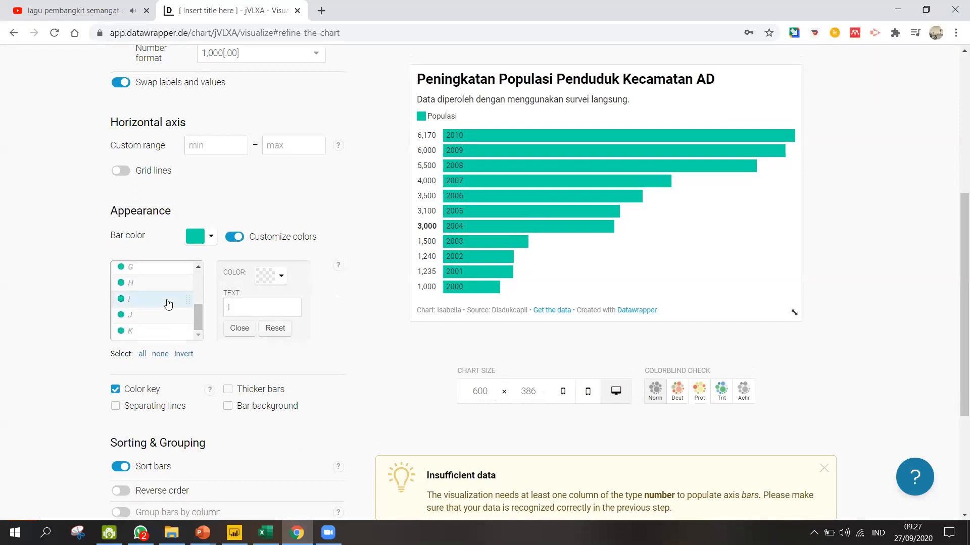
pyautogui.click(276, 282)
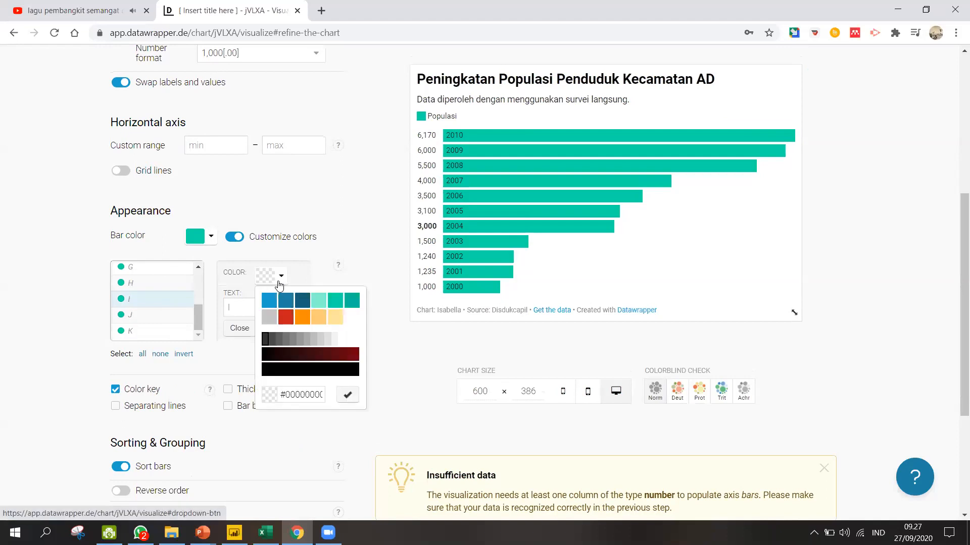
pyautogui.click(304, 320)
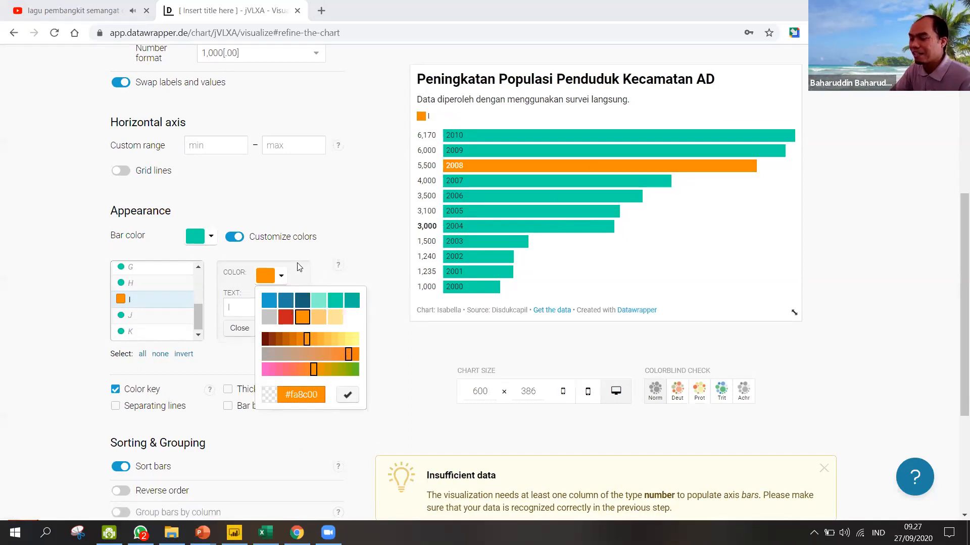
pyautogui.click(351, 396)
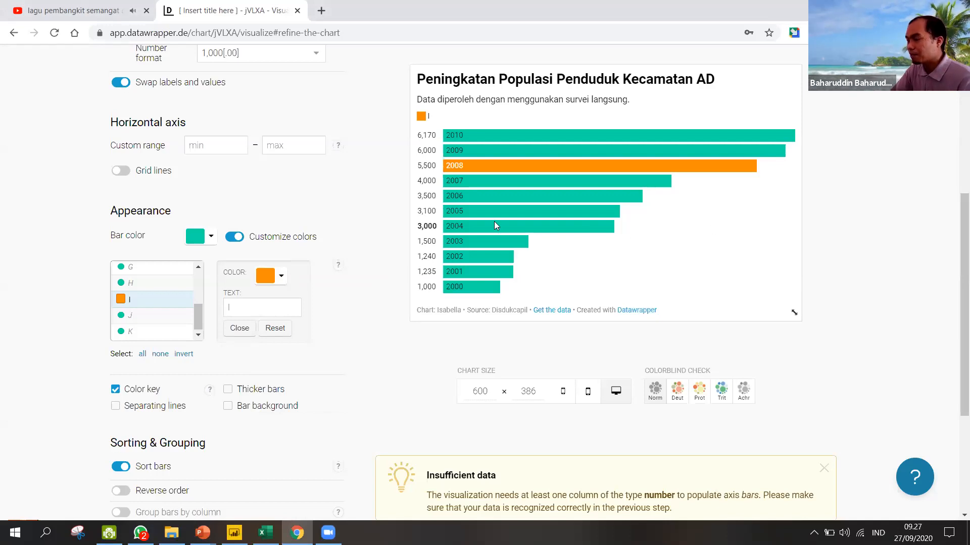
# - Review the chart's annotation and design settings, including the available layouts
pyautogui.scroll(6, 495, 222)
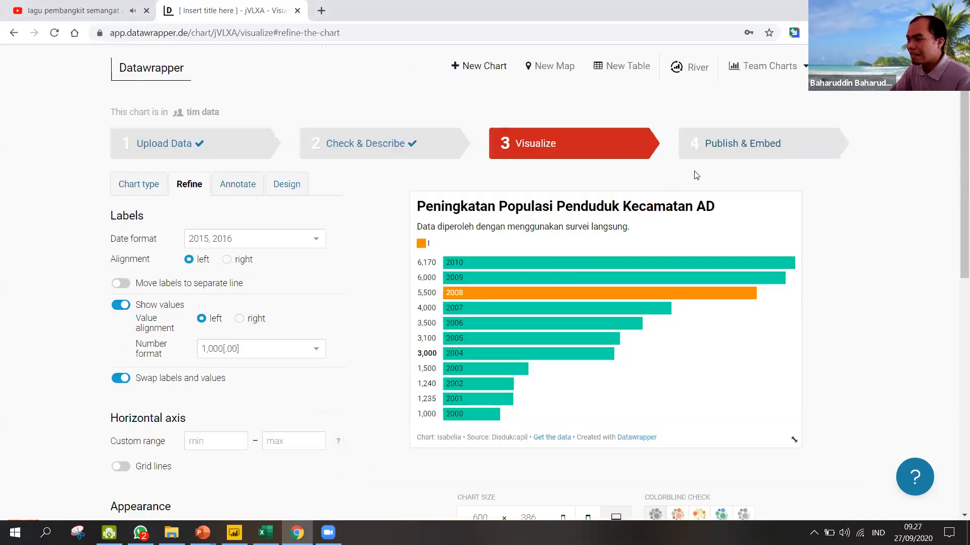
pyautogui.click(250, 190)
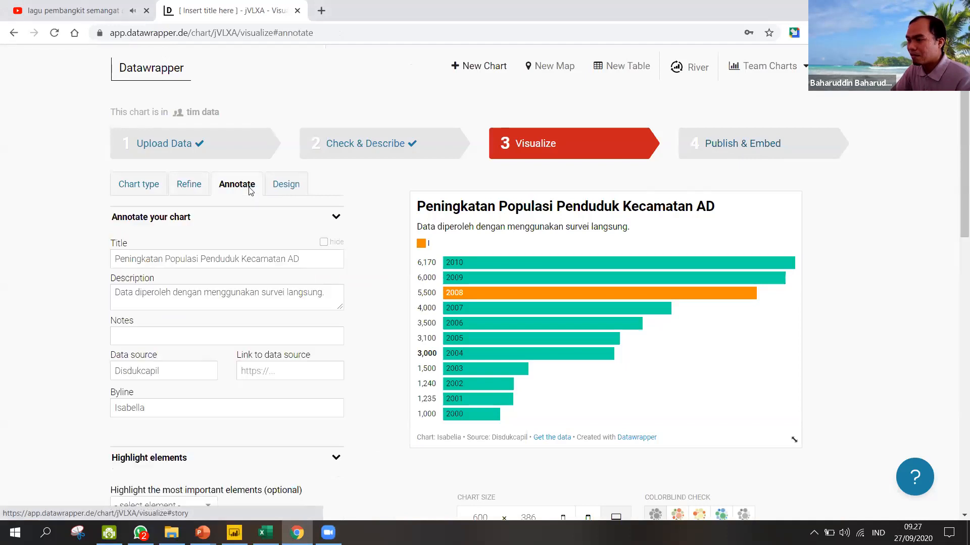
pyautogui.click(281, 192)
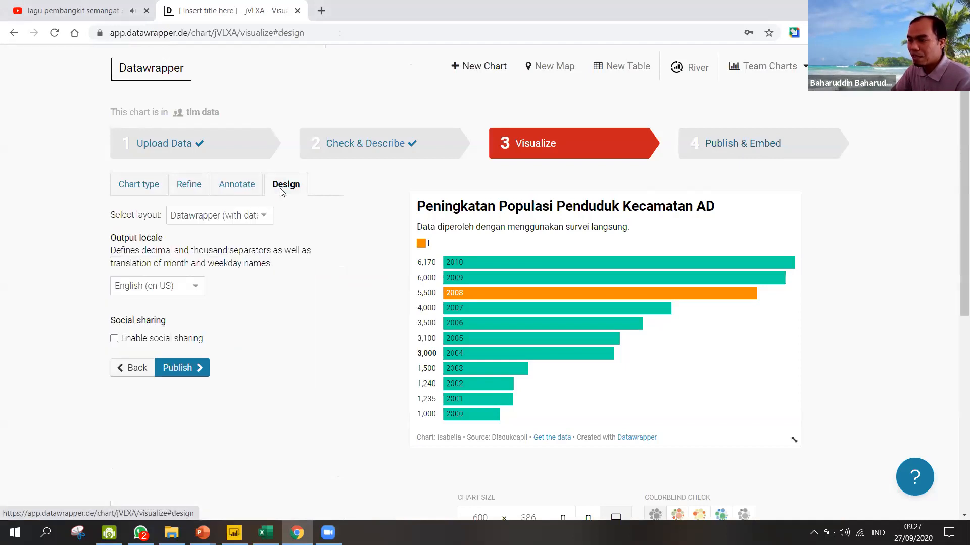
pyautogui.click(263, 217)
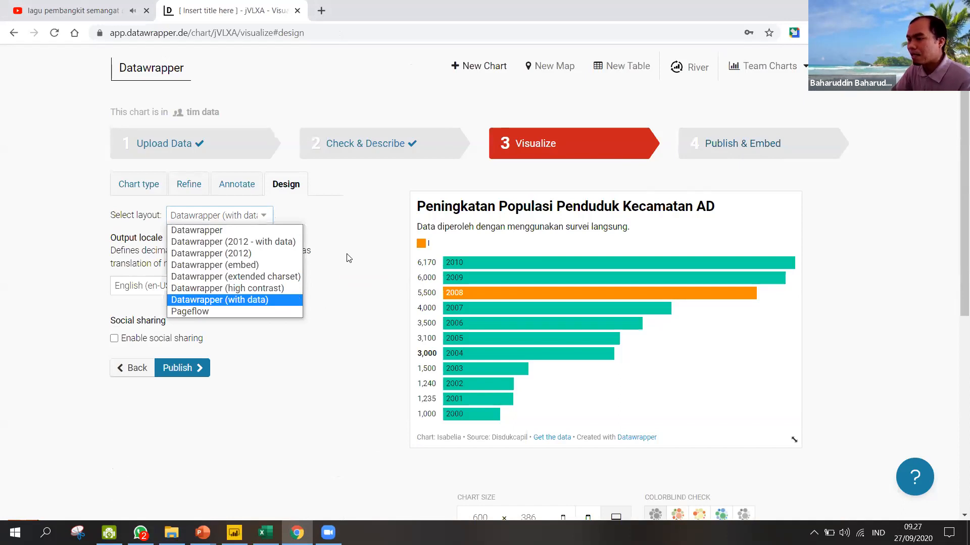
pyautogui.click(386, 284)
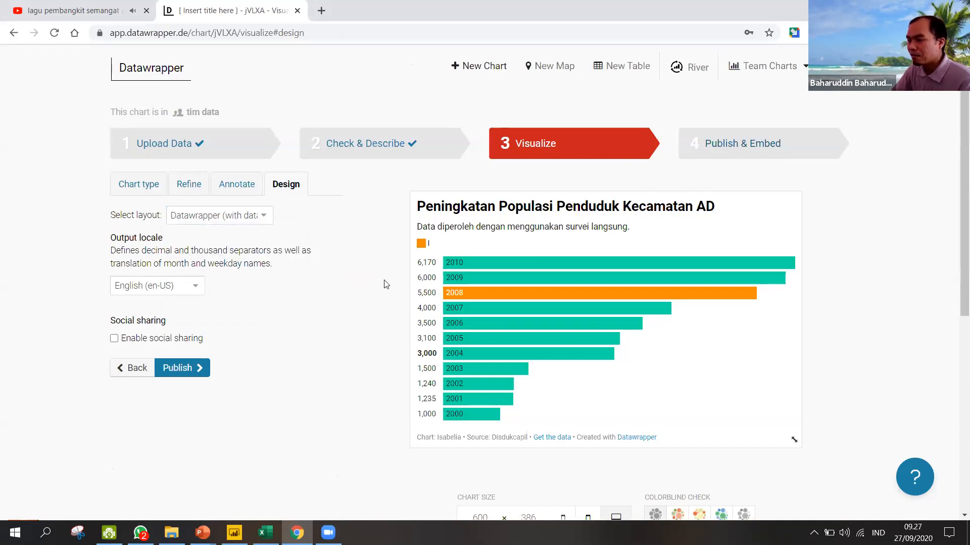
# - Proceed to the publishing stage and try to download the chart as a 600 px wide PNG with full header and footer
pyautogui.click(714, 147)
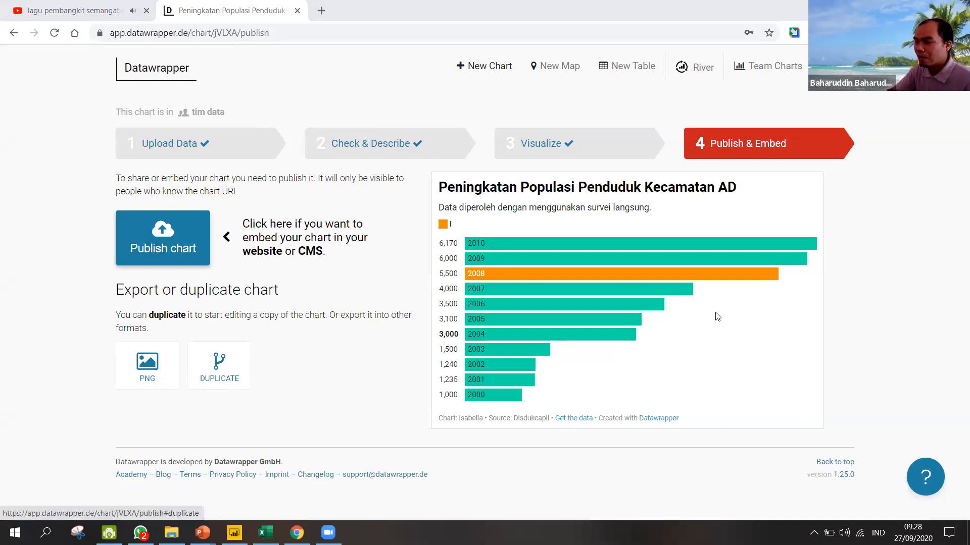
pyautogui.click(147, 381)
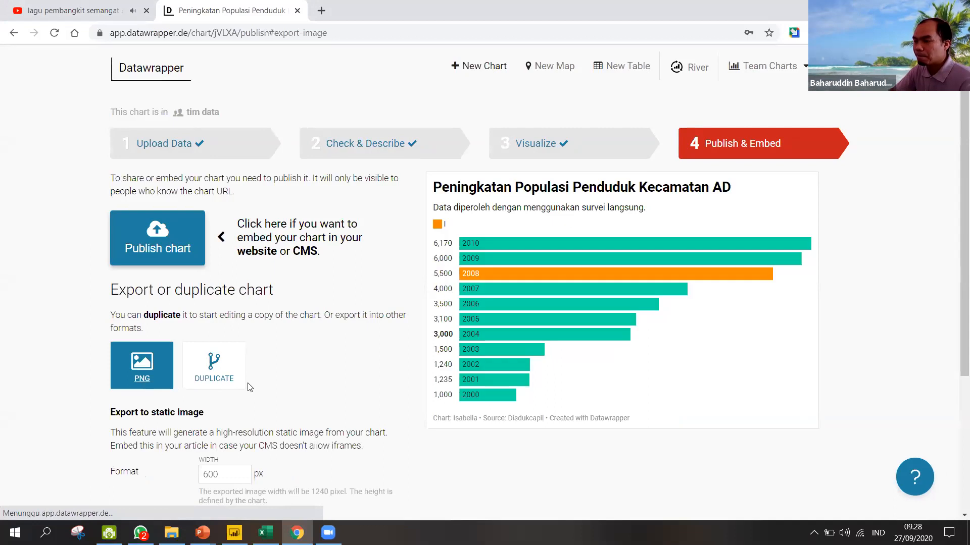
pyautogui.scroll(-4, 249, 386)
pyautogui.click(181, 417)
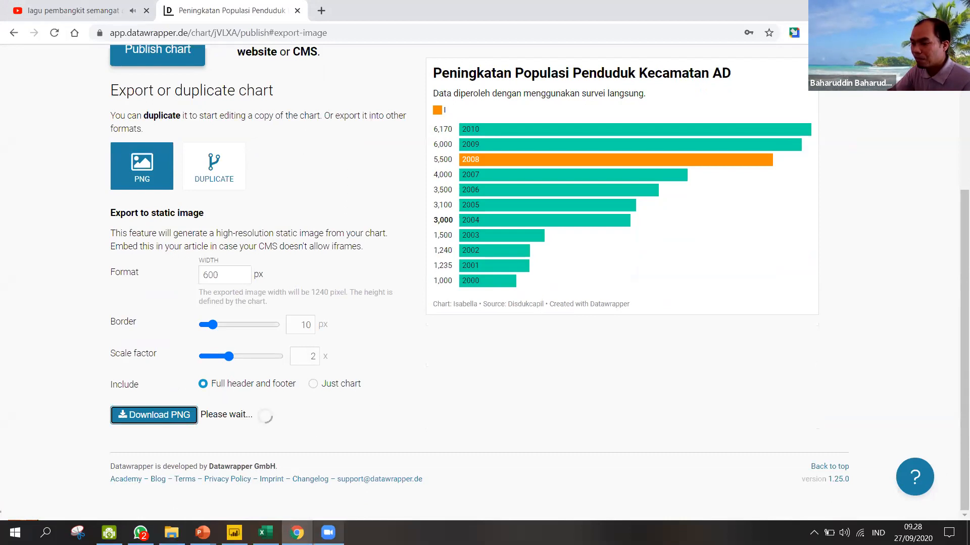
pyautogui.click(328, 533)
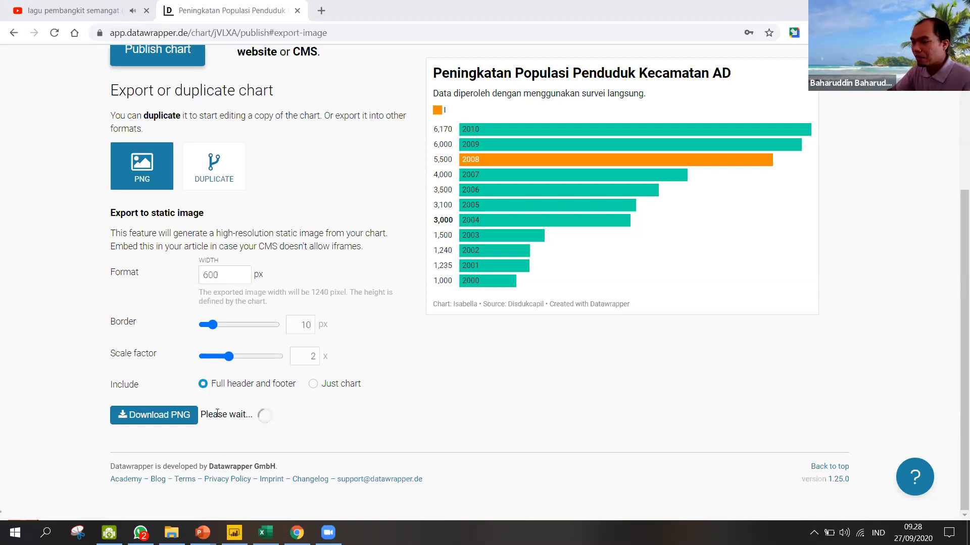
pyautogui.click(151, 417)
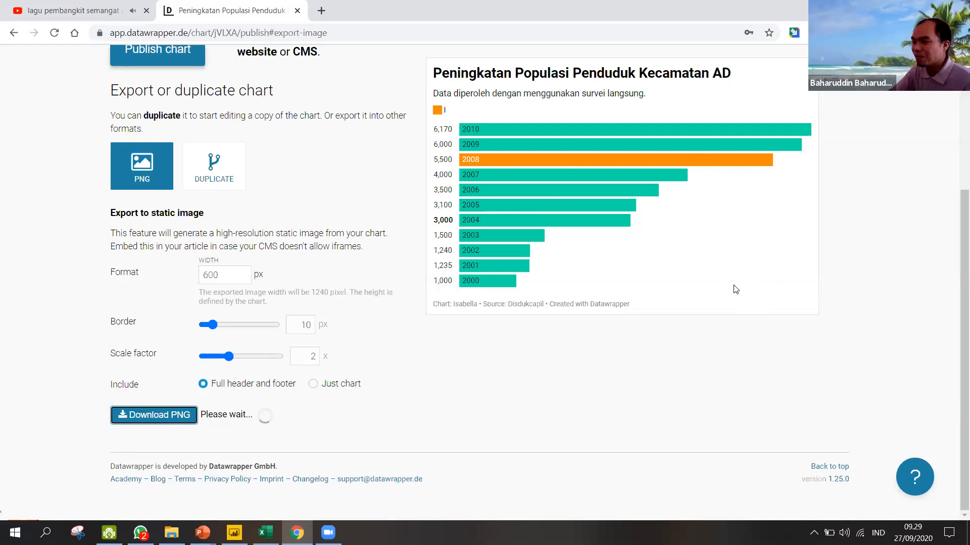
pyautogui.scroll(4, 736, 288)
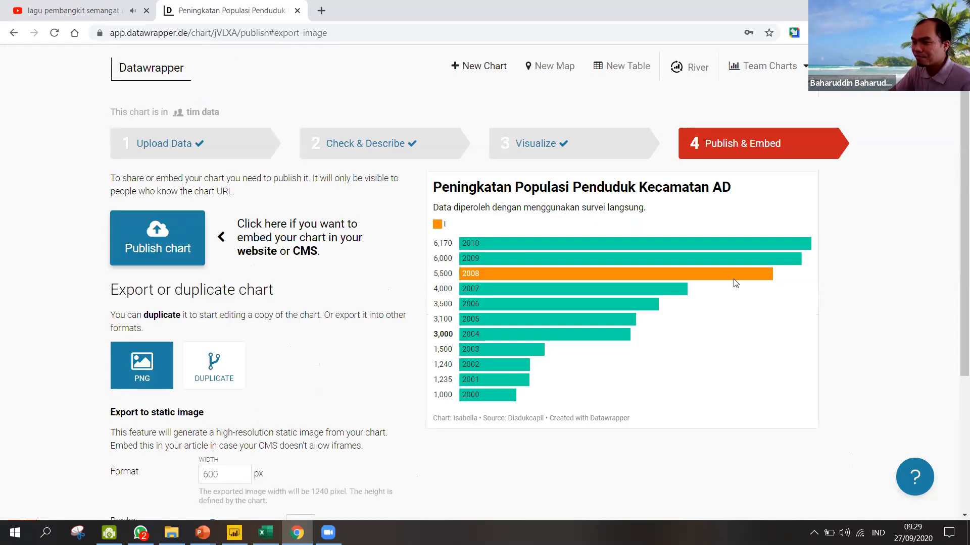
pyautogui.scroll(-5, 736, 284)
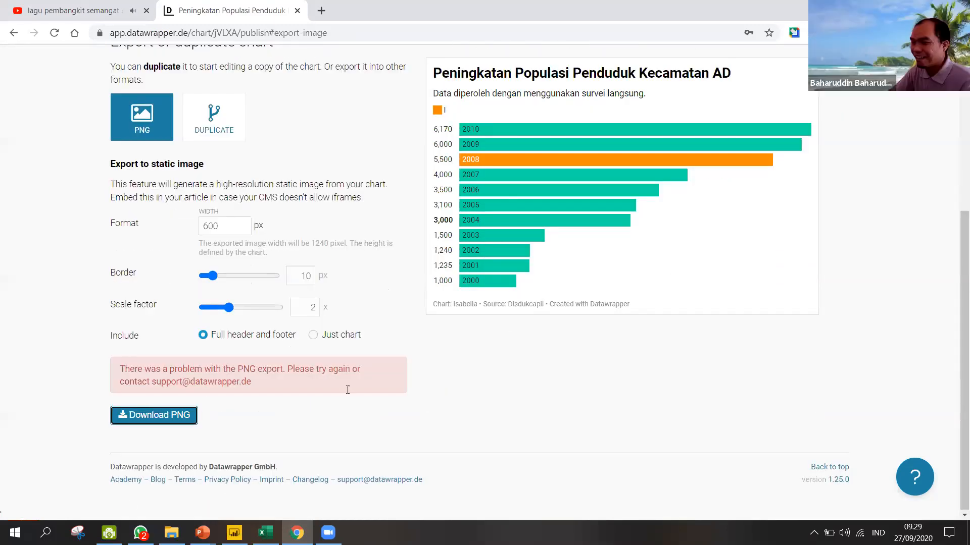
# - Reload the publishing page and try the PNG download again with full header and footer
pyautogui.click(54, 32)
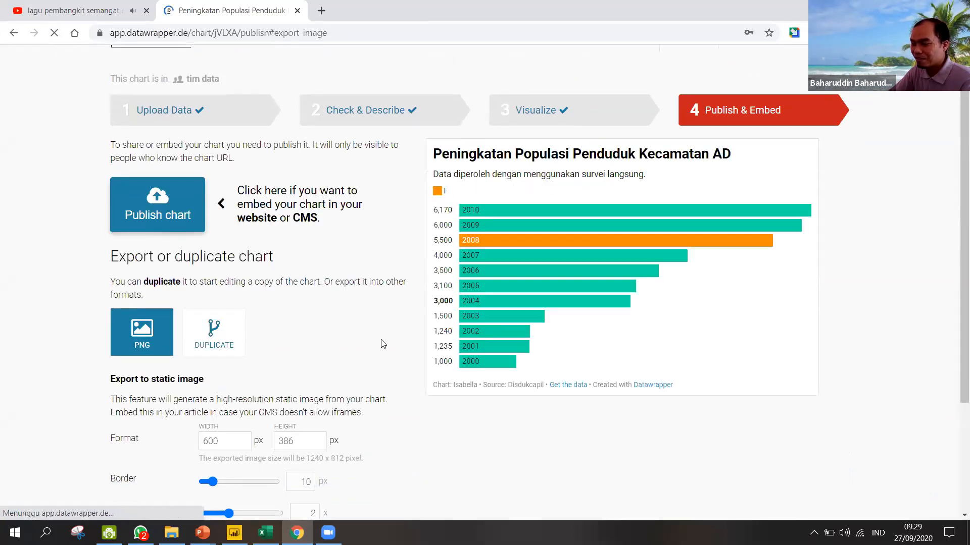
pyautogui.scroll(-3, 334, 341)
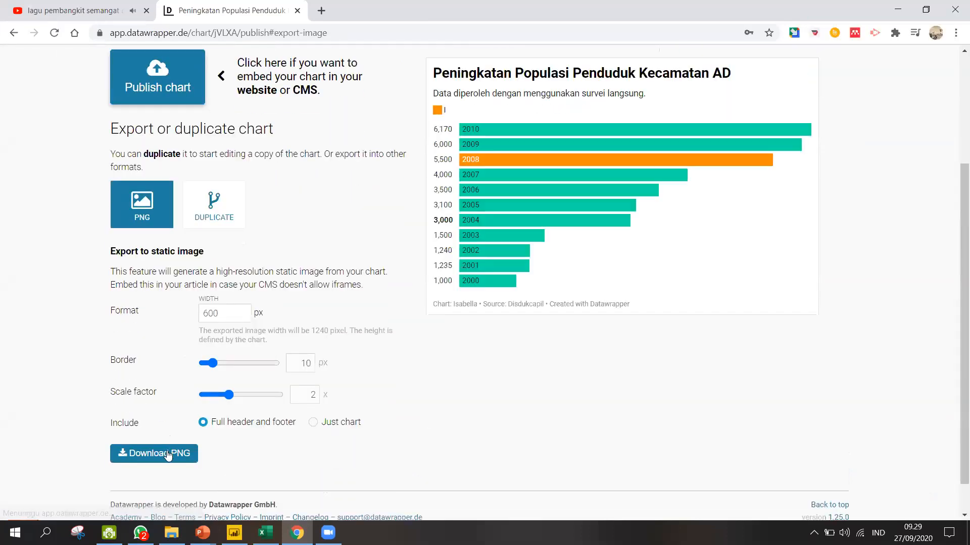
pyautogui.click(168, 454)
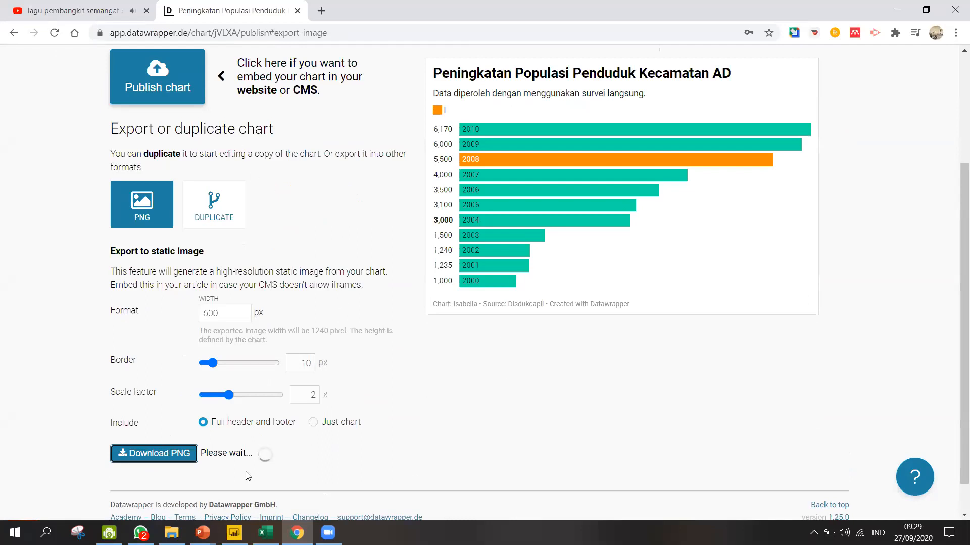
# - Switch to the Data Populasi workbook in Excel and copy the Tahun and Populasi table in A1:B12
pyautogui.click(265, 533)
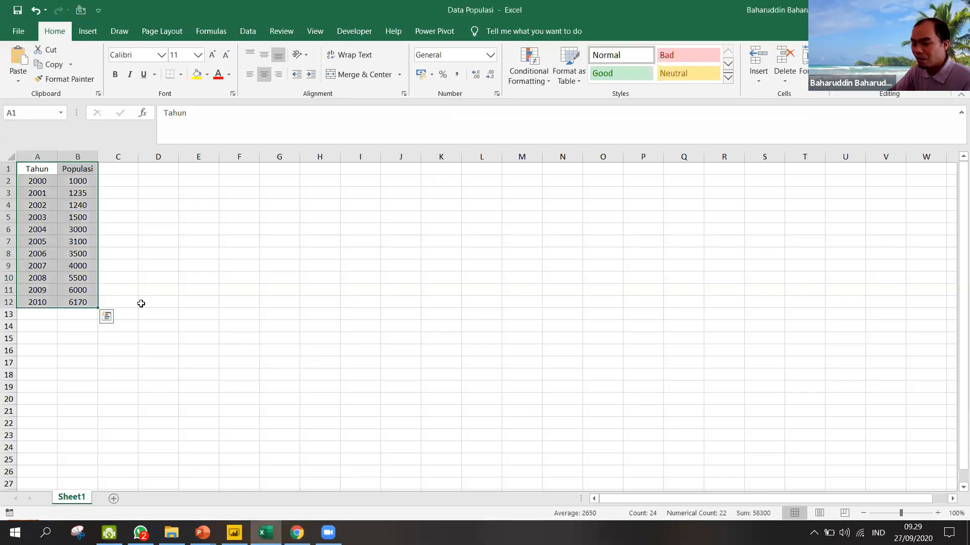
pyautogui.hotkey('ctrl', 'c')
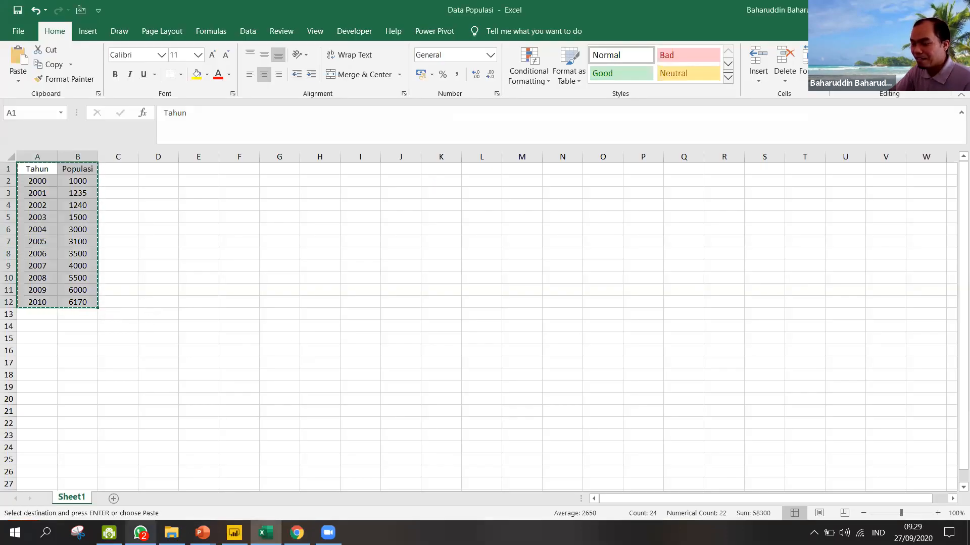
pyautogui.click(328, 533)
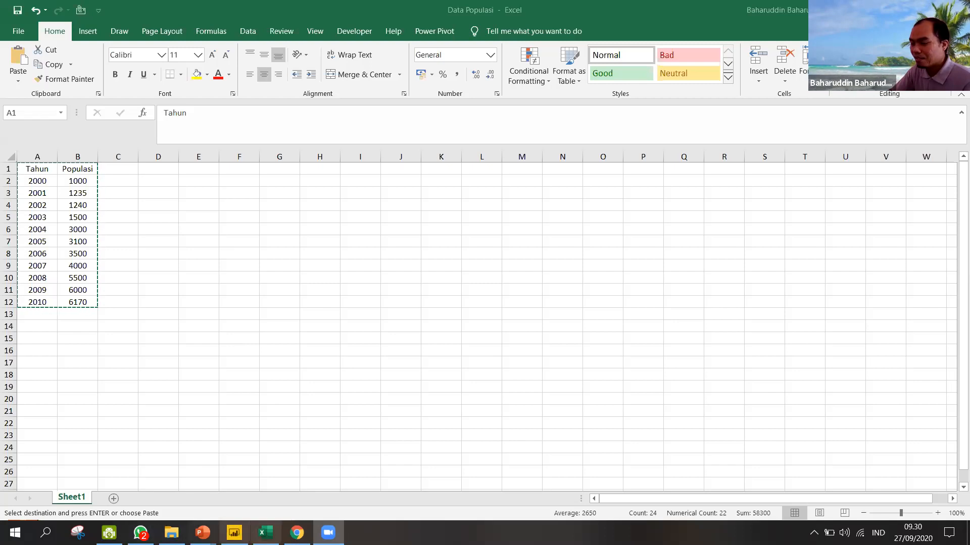
# - Return to the chart's publishing page in Chrome and reload it
pyautogui.click(297, 533)
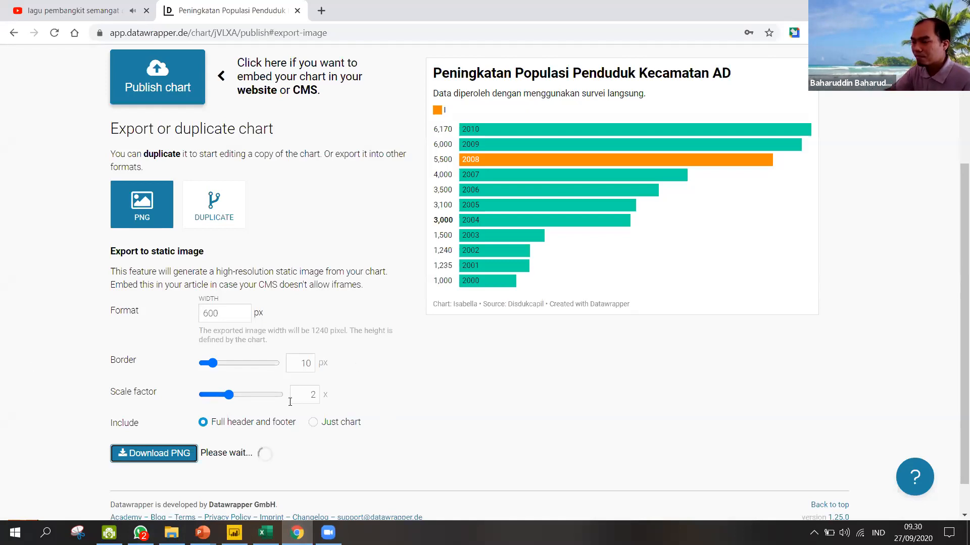
pyautogui.scroll(3, 312, 334)
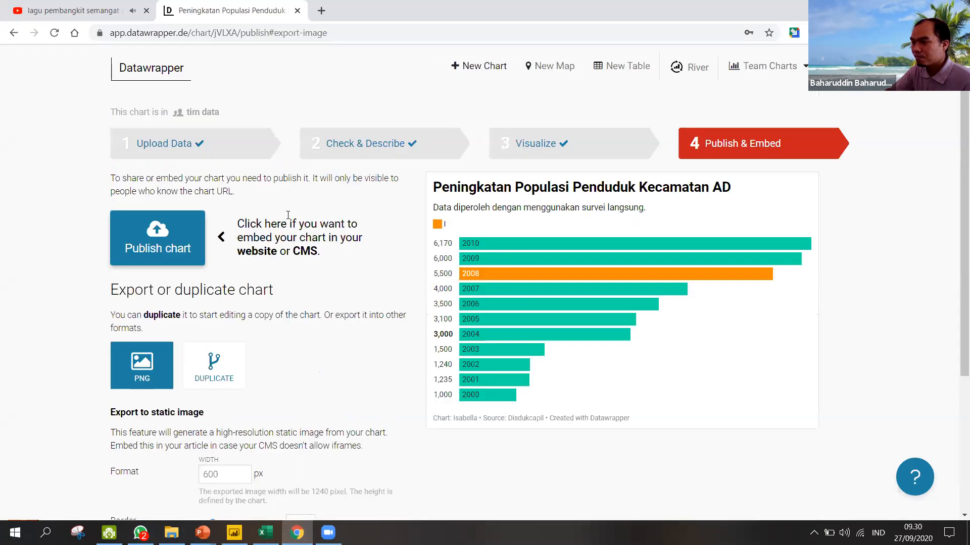
pyautogui.click(55, 34)
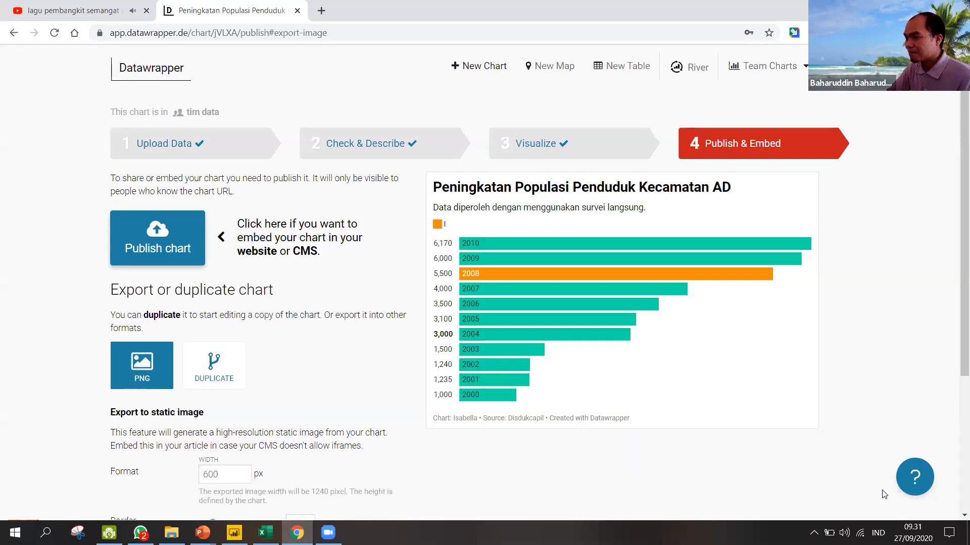
# - Switch to the Prinsip Dasar Visuliasasi presentation in PowerPoint, show its first slide and collapse the ribbon
pyautogui.click(884, 495)
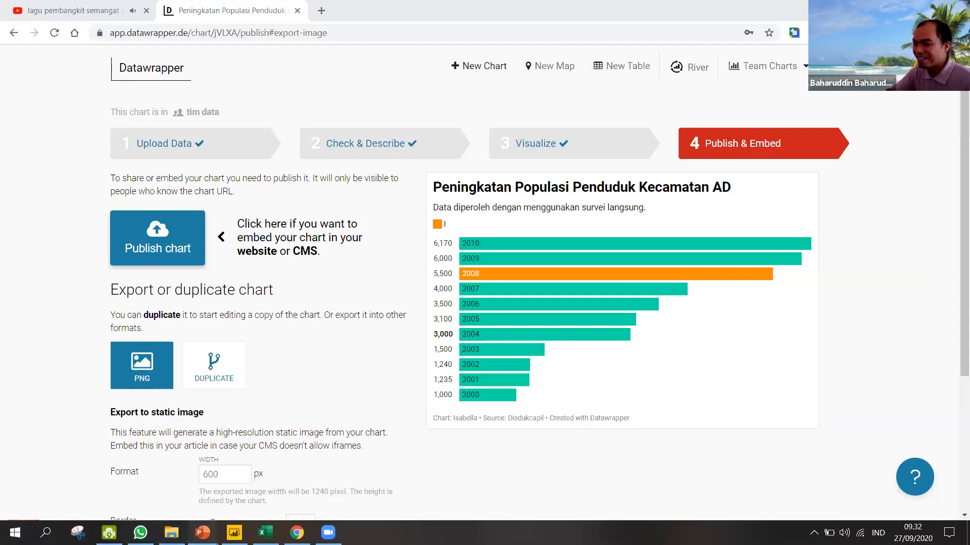
pyautogui.moveTo(203, 532)
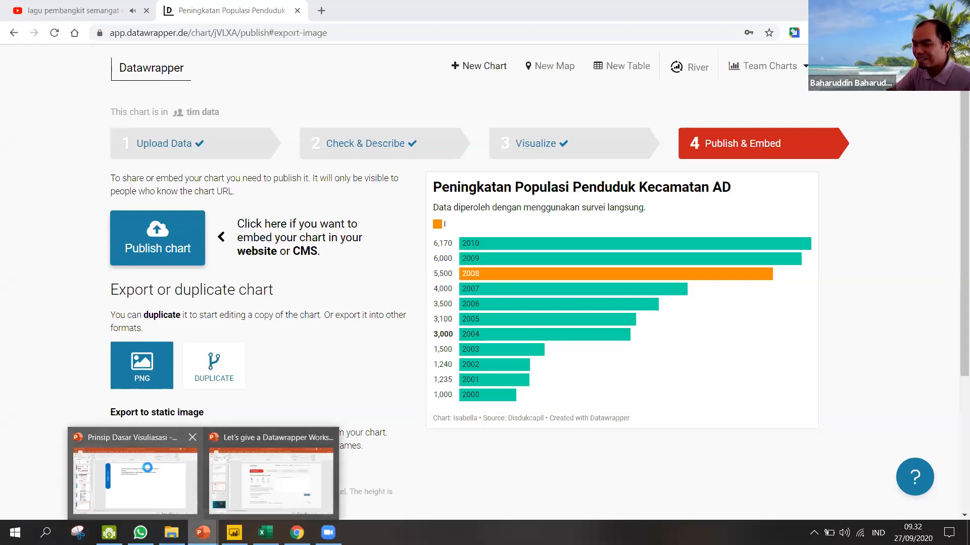
pyautogui.click(147, 467)
pyautogui.scroll(10, 87, 169)
pyautogui.click(92, 168)
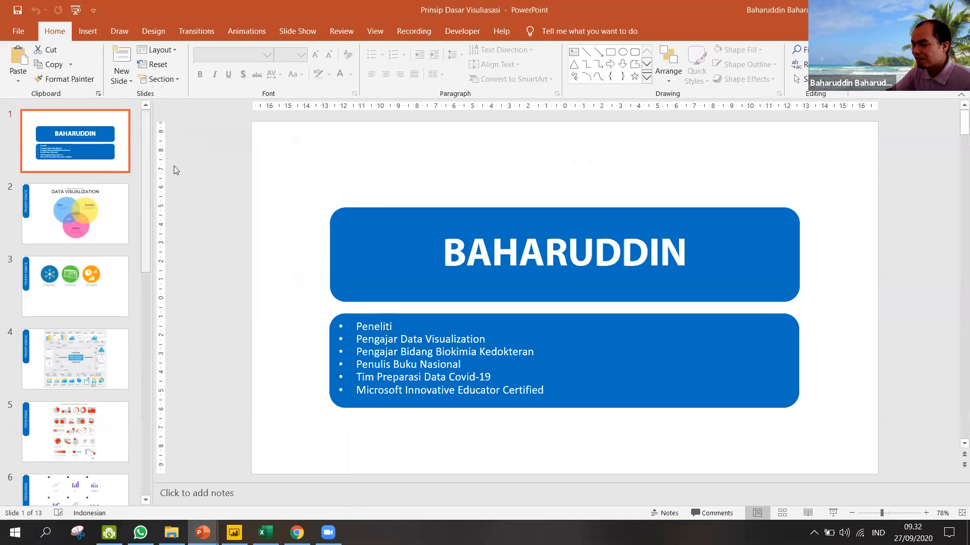
pyautogui.doubleClick(55, 31)
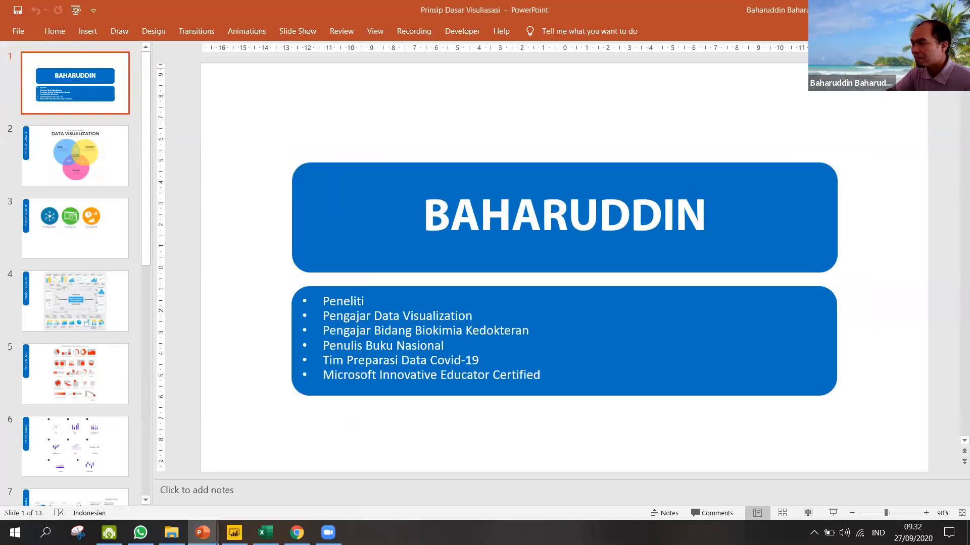
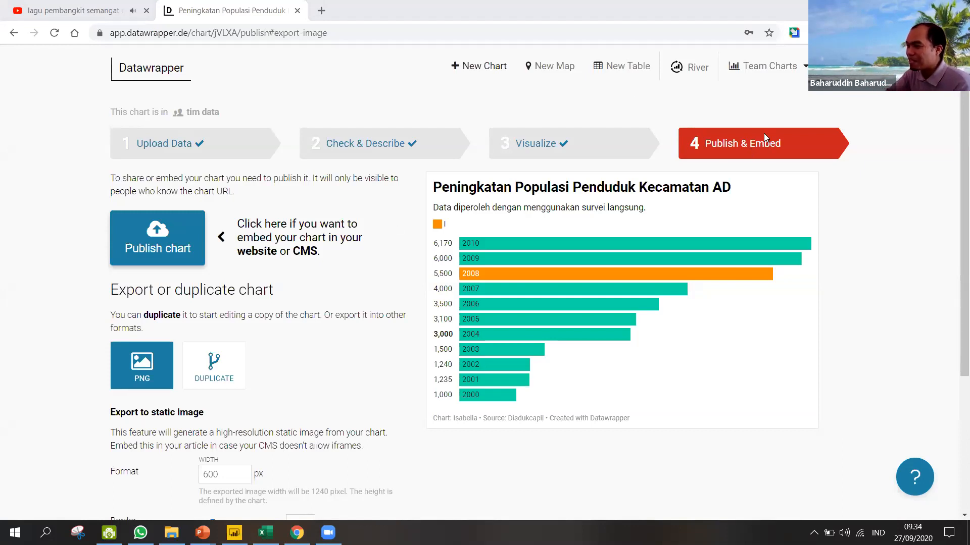
# - Return to the chart's data upload stage and set the 2001 population to 1333 in the data table
pyautogui.click(179, 144)
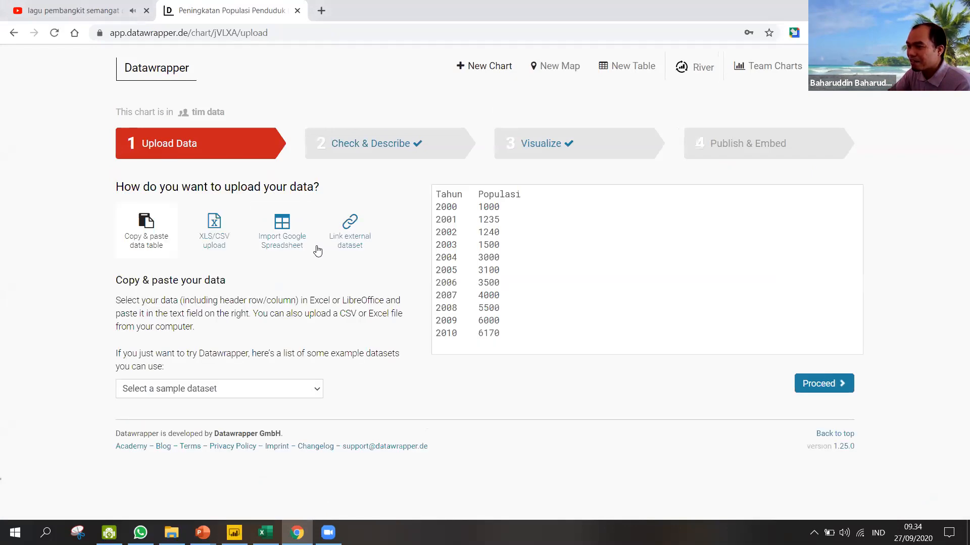
pyautogui.click(518, 218)
pyautogui.press('BackSpace')
pyautogui.press('BackSpace')
pyautogui.press('BackSpace')
pyautogui.write('333')
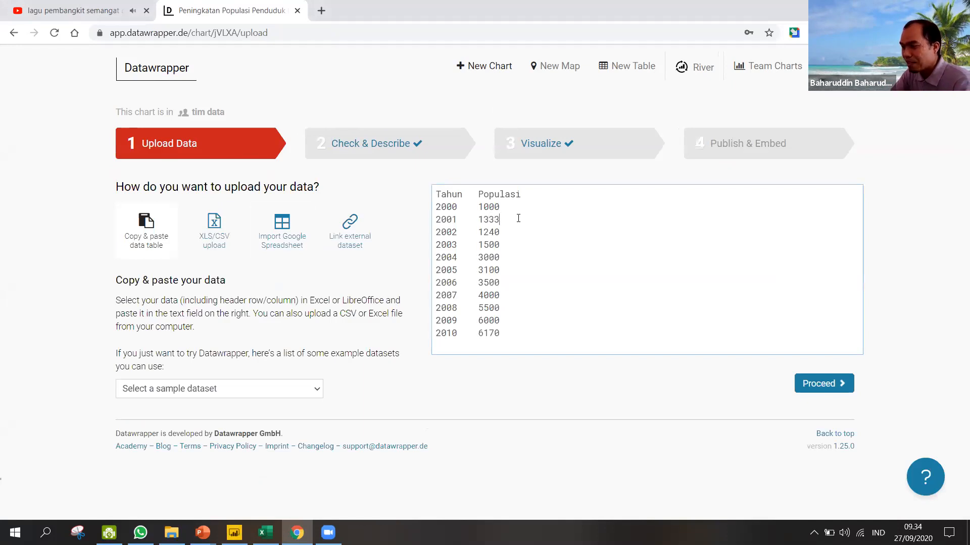
# - Proceed with the edited data through checking and visualization to the publishing stage
pyautogui.click(825, 384)
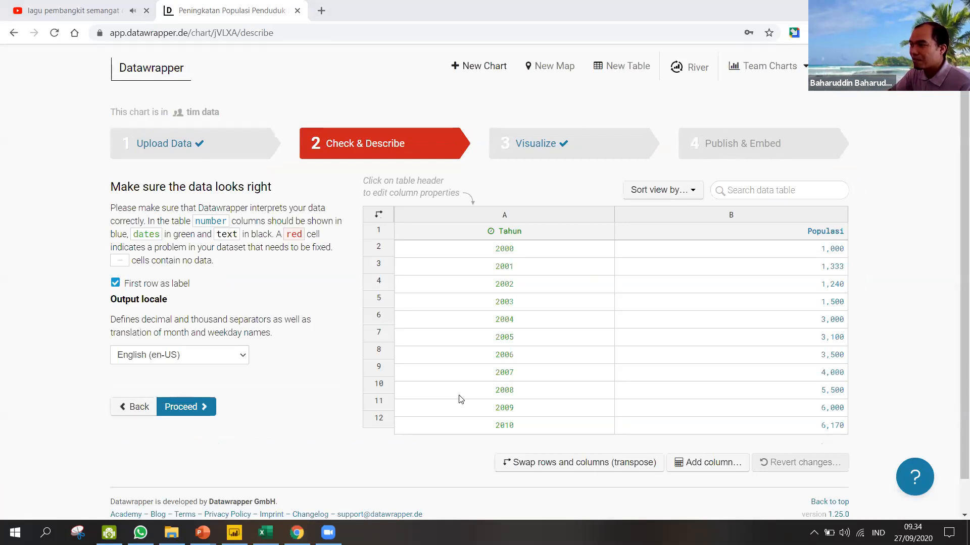
pyautogui.click(195, 404)
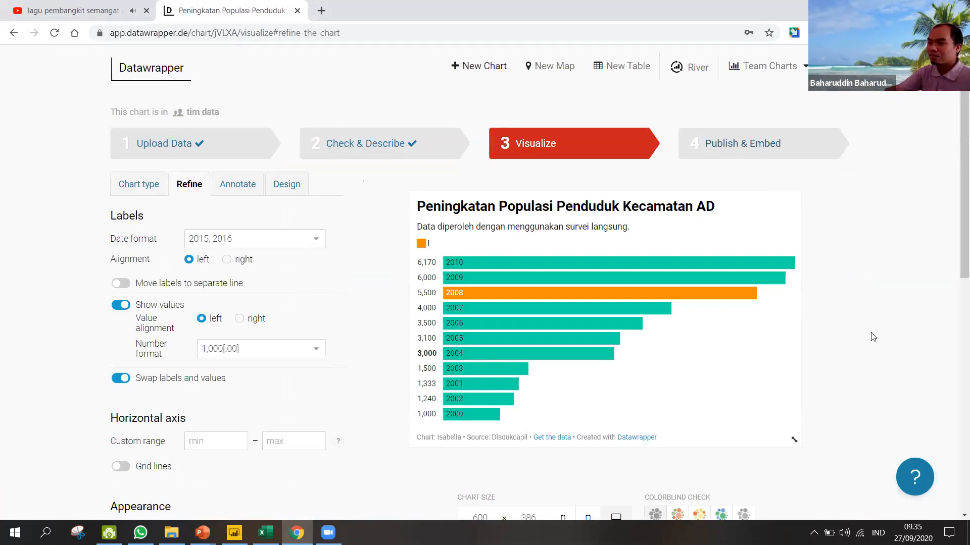
pyautogui.click(723, 144)
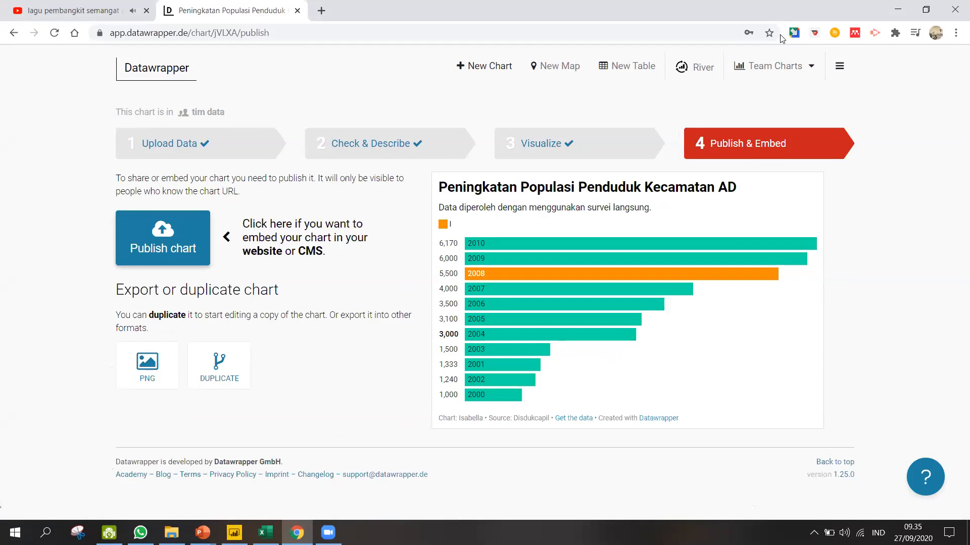
# - Go back to the Visualize stage and review the chart's annotation and highlight settings
pyautogui.click(550, 145)
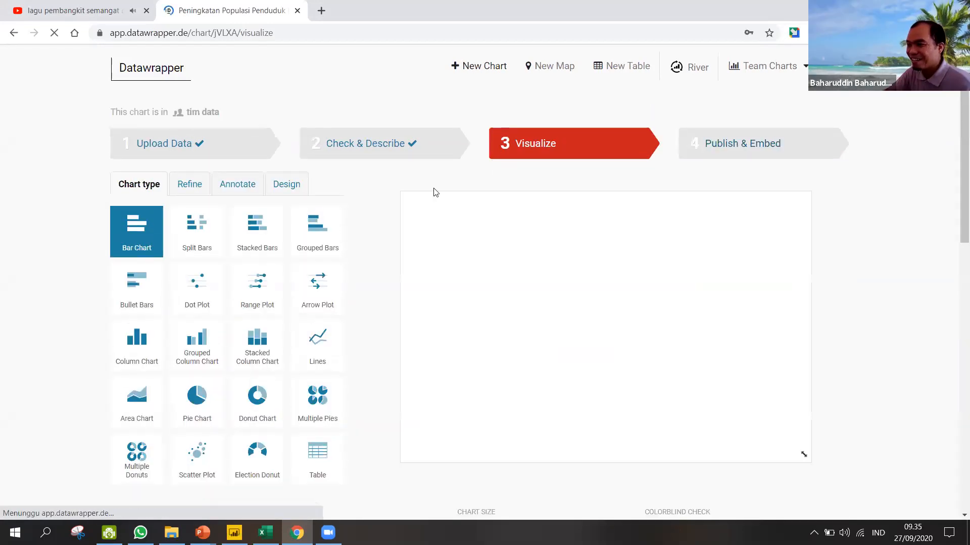
pyautogui.click(238, 184)
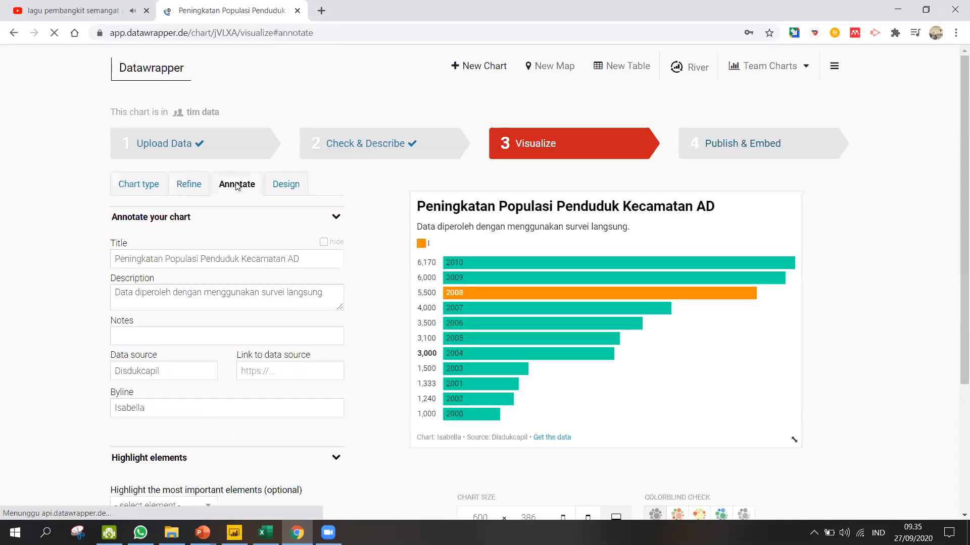
pyautogui.scroll(-4, 240, 186)
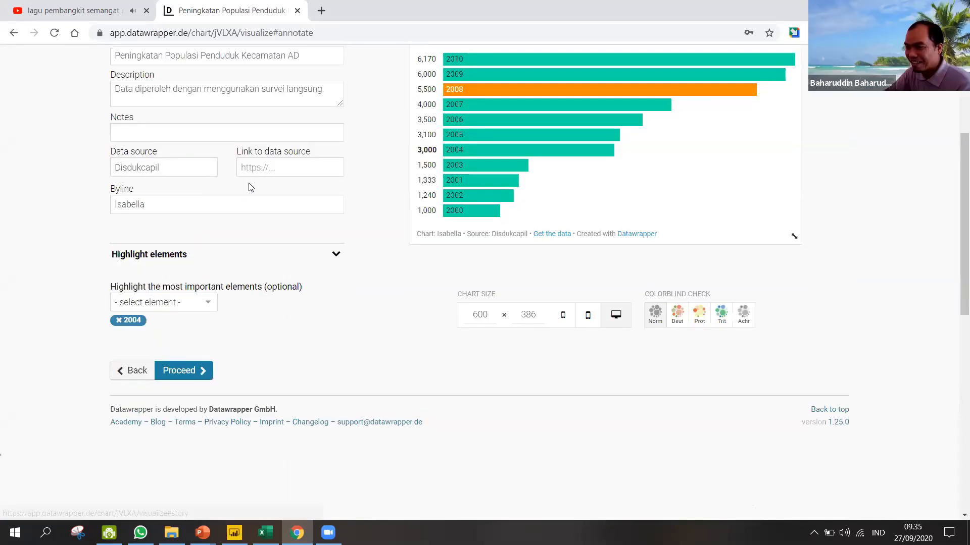
pyautogui.scroll(4, 248, 187)
# - In the chart's Refine settings, give custom color item G, the 2006 bar, the blue #1d81a2
pyautogui.click(192, 143)
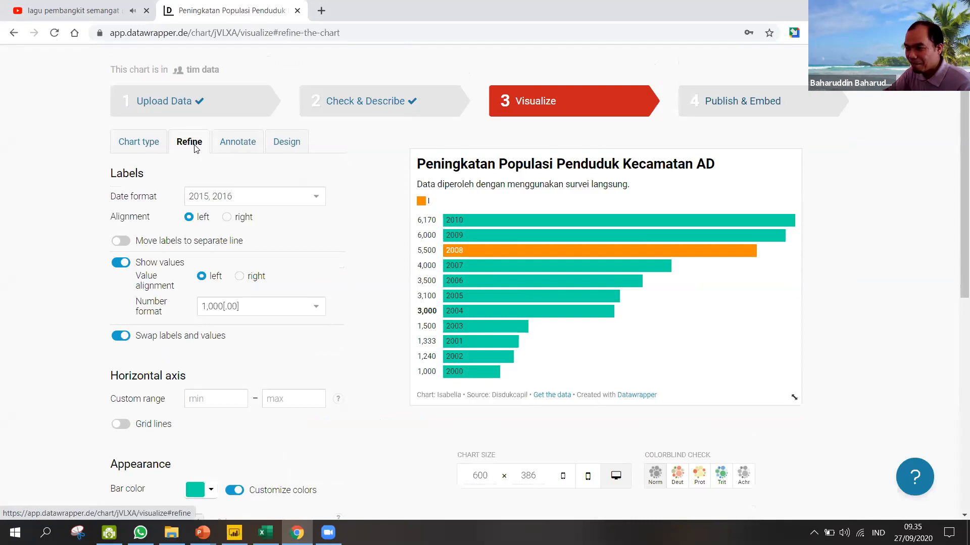
pyautogui.scroll(-2, 202, 152)
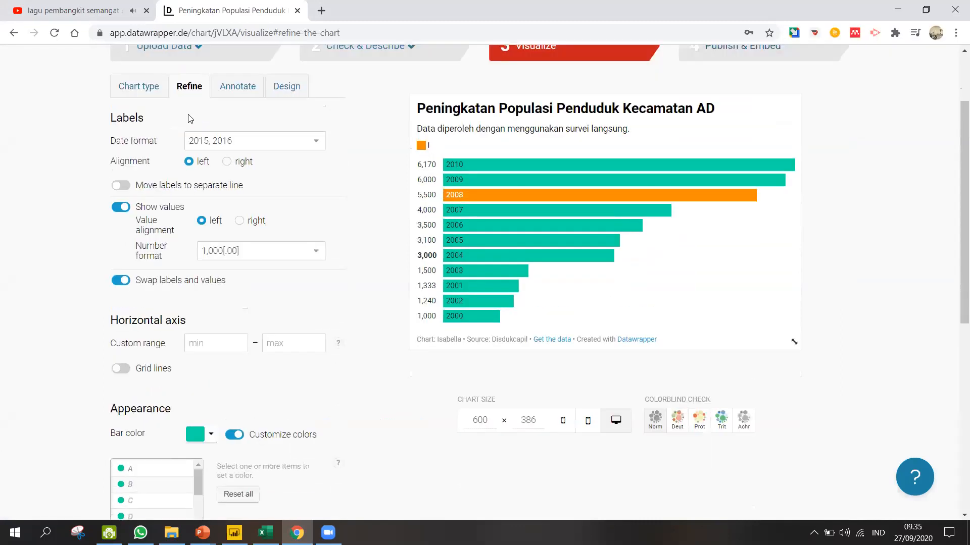
pyautogui.scroll(1, 189, 118)
pyautogui.scroll(-1, 295, 313)
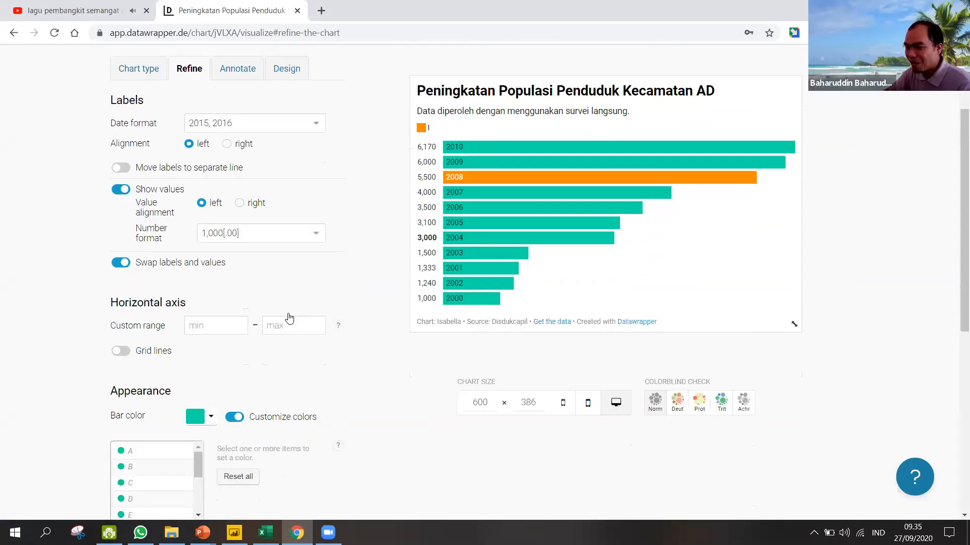
pyautogui.scroll(-2, 289, 318)
pyautogui.moveTo(198, 347)
pyautogui.mouseDown()
pyautogui.moveTo(196, 389)
pyautogui.moveTo(197, 345)
pyautogui.mouseUp()
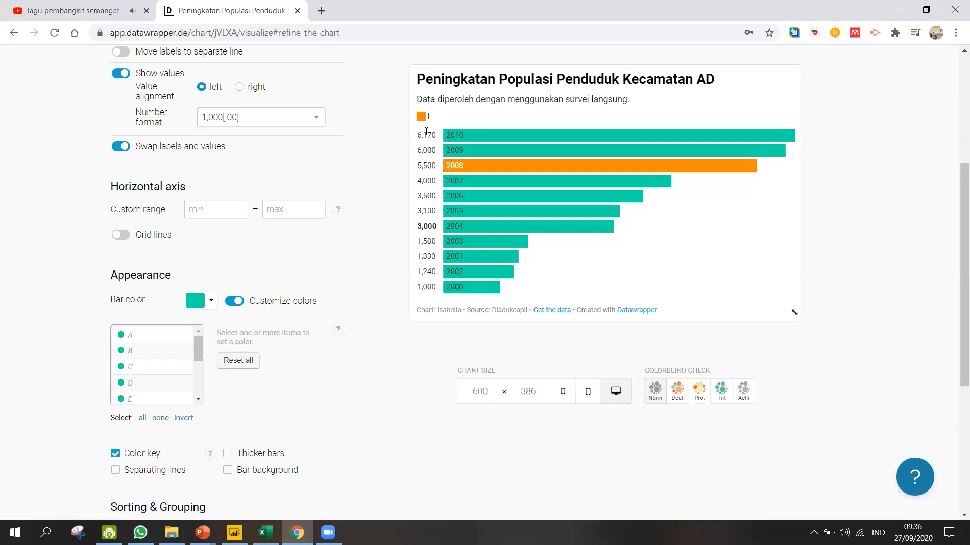
pyautogui.moveTo(201, 346); pyautogui.dragTo(199, 394)
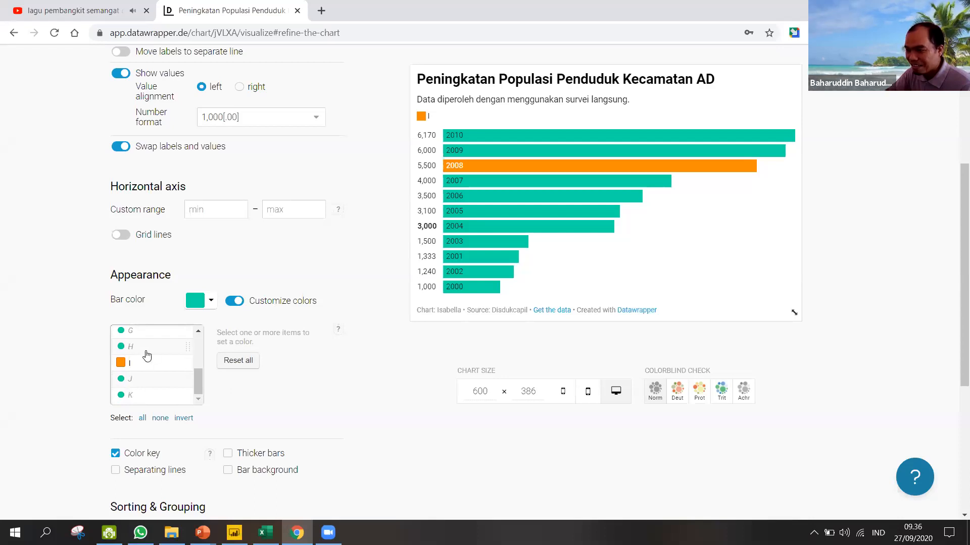
pyautogui.click(131, 333)
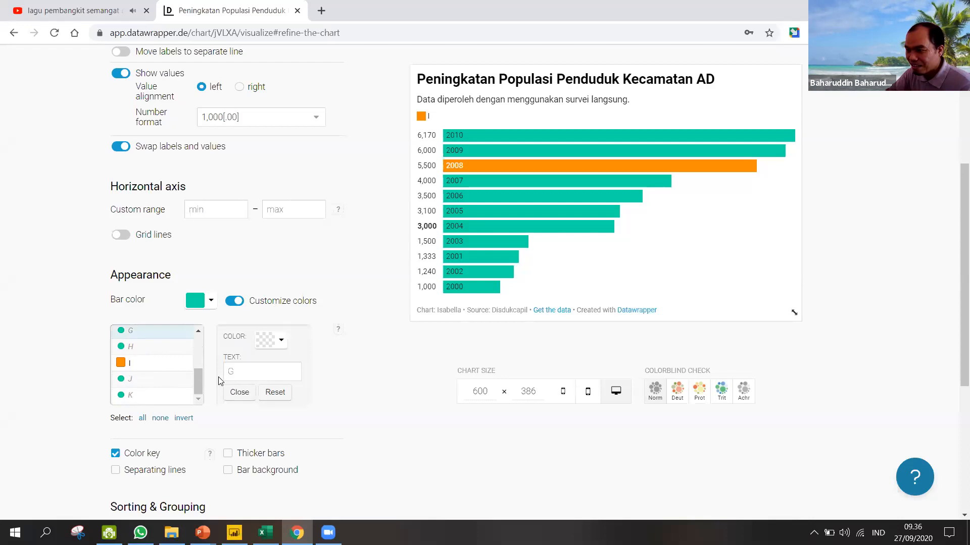
pyautogui.moveTo(199, 378); pyautogui.dragTo(199, 366)
pyautogui.click(281, 340)
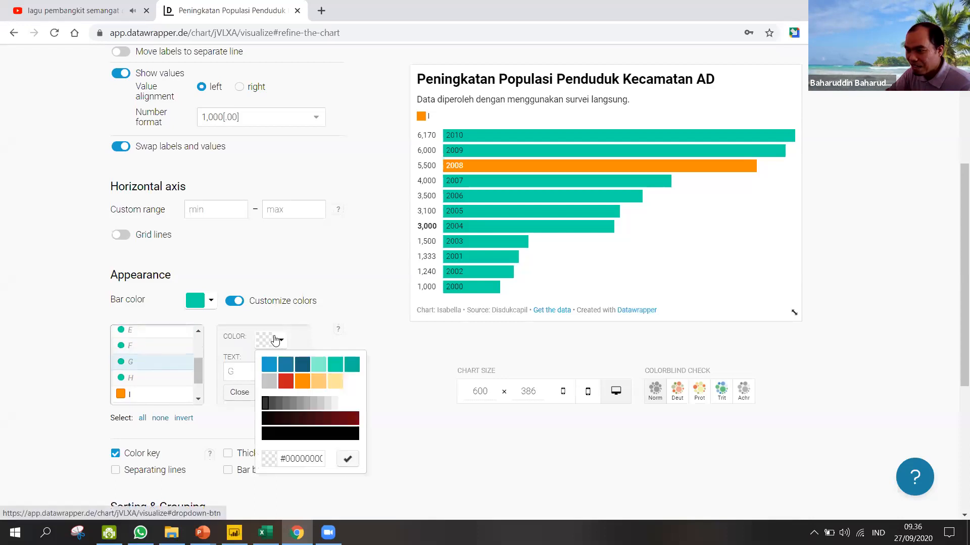
pyautogui.click(286, 372)
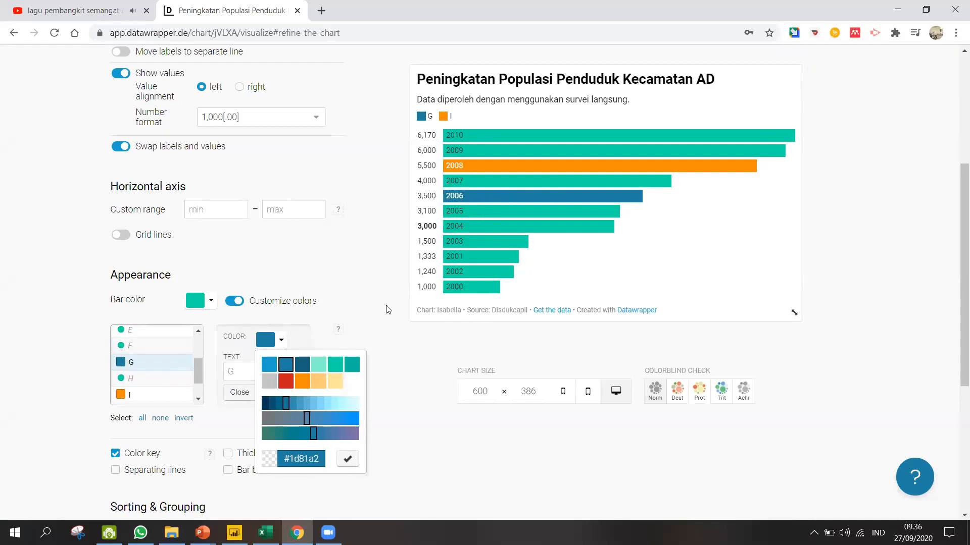
# - Give custom color item K, the 2010 bar, the light orange #ffca76 and close the color palette
pyautogui.moveTo(198, 368); pyautogui.dragTo(195, 390)
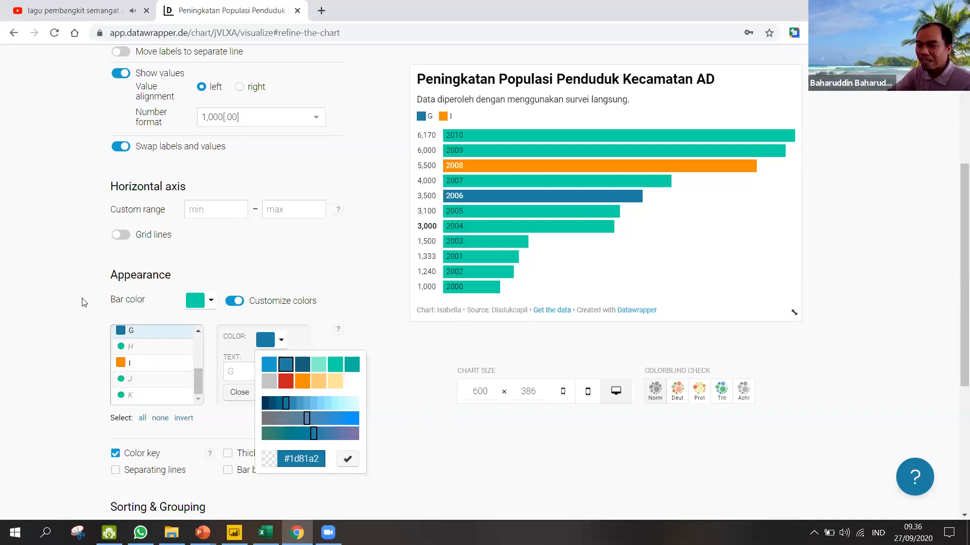
pyautogui.click(134, 395)
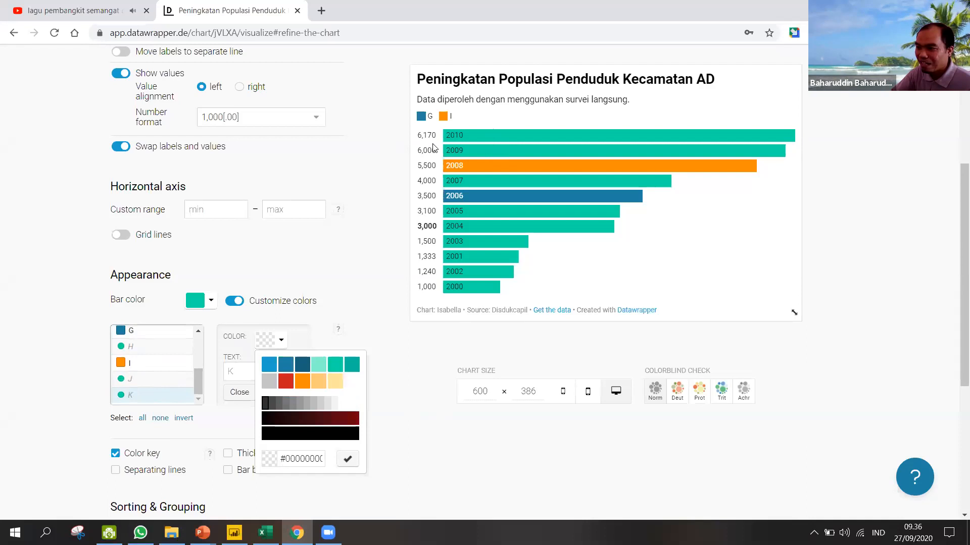
pyautogui.click(133, 396)
pyautogui.click(162, 398)
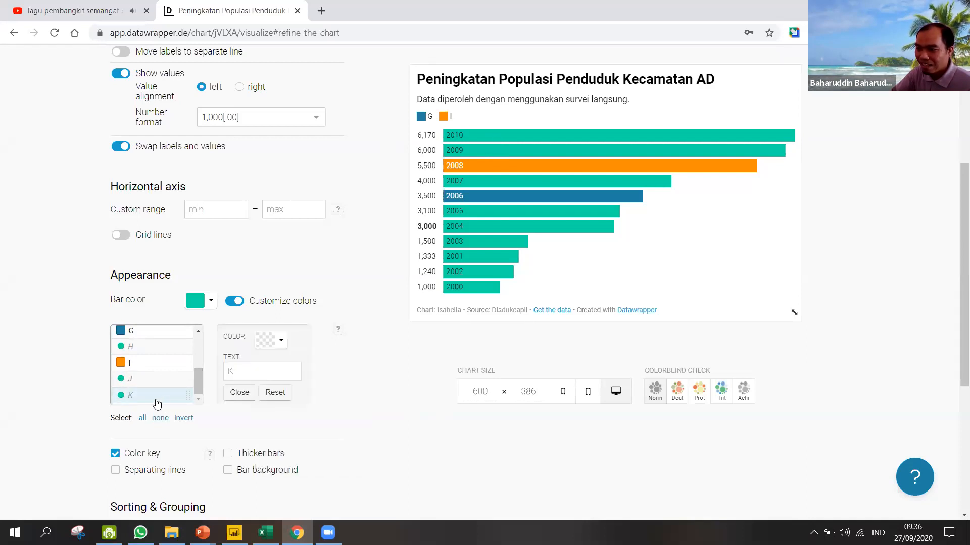
pyautogui.click(276, 341)
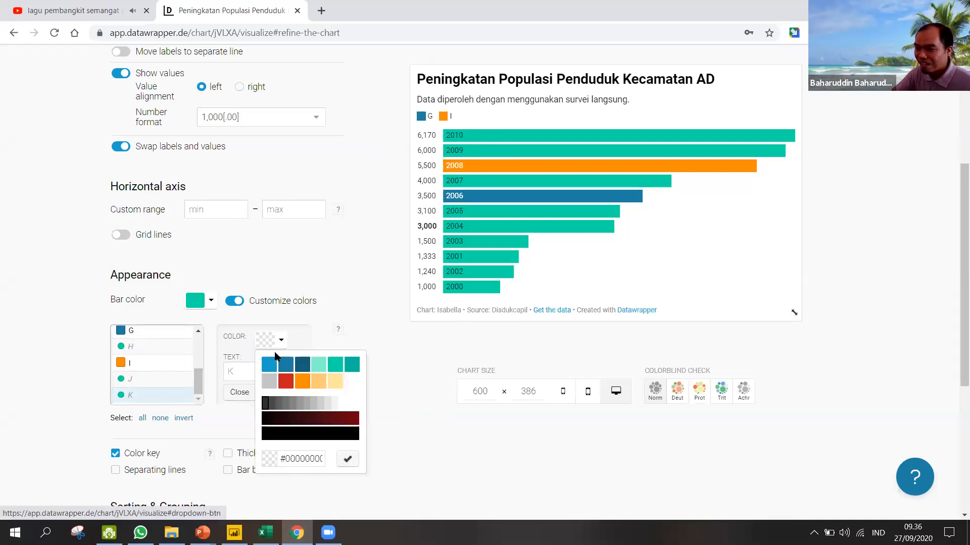
pyautogui.click(318, 383)
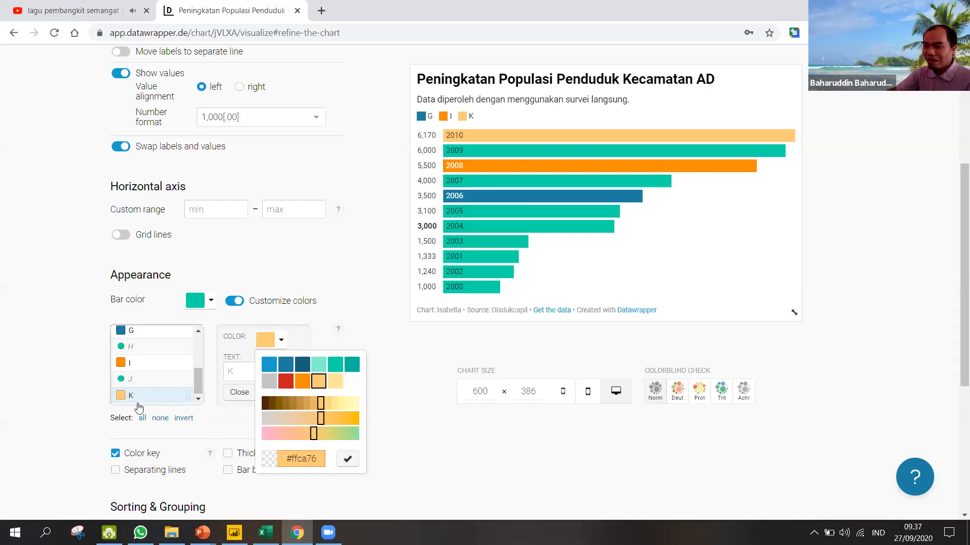
pyautogui.moveTo(198, 378)
pyautogui.mouseDown()
pyautogui.moveTo(205, 337)
pyautogui.moveTo(197, 392)
pyautogui.mouseUp()
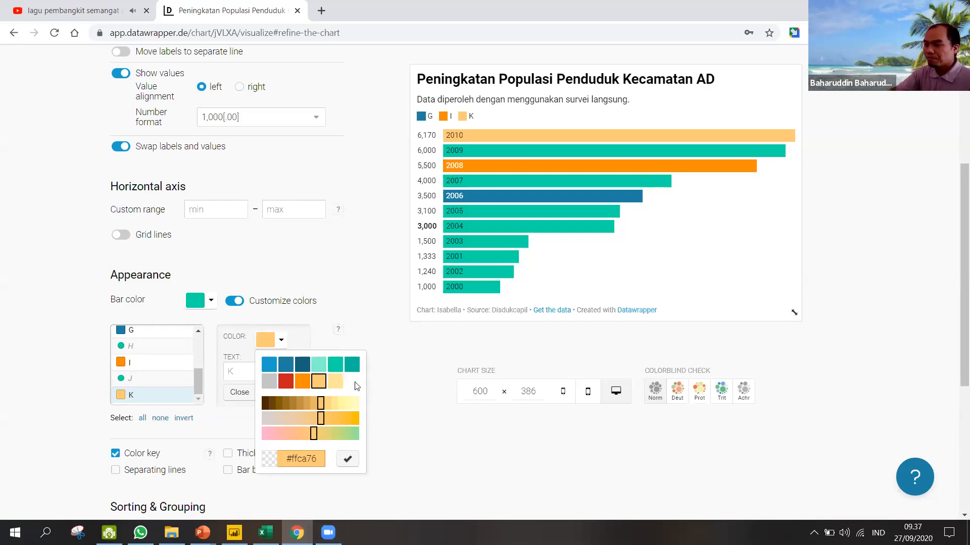
pyautogui.click(368, 372)
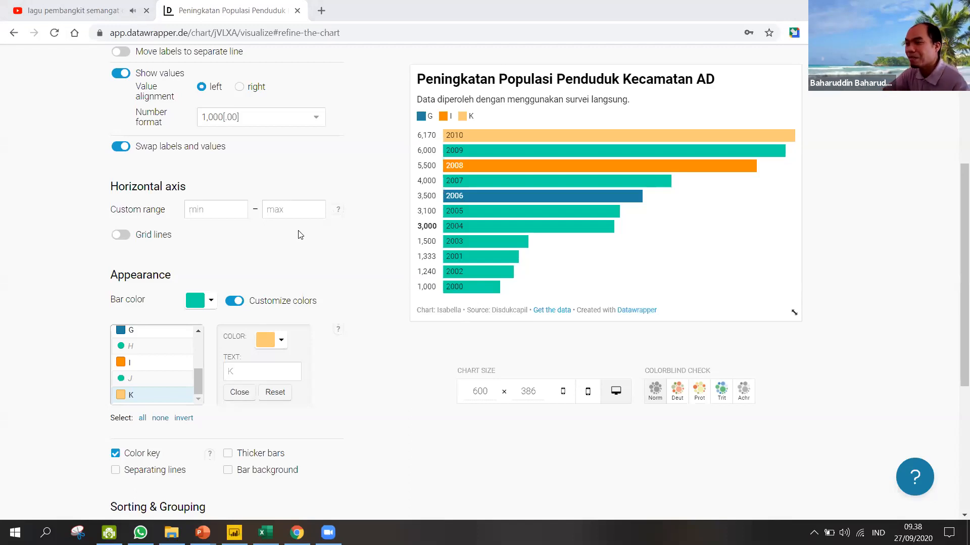
# - Return to the Check & Describe stage and view the available column types for the Tahun column
pyautogui.scroll(2, 358, 146)
pyautogui.scroll(3, 358, 146)
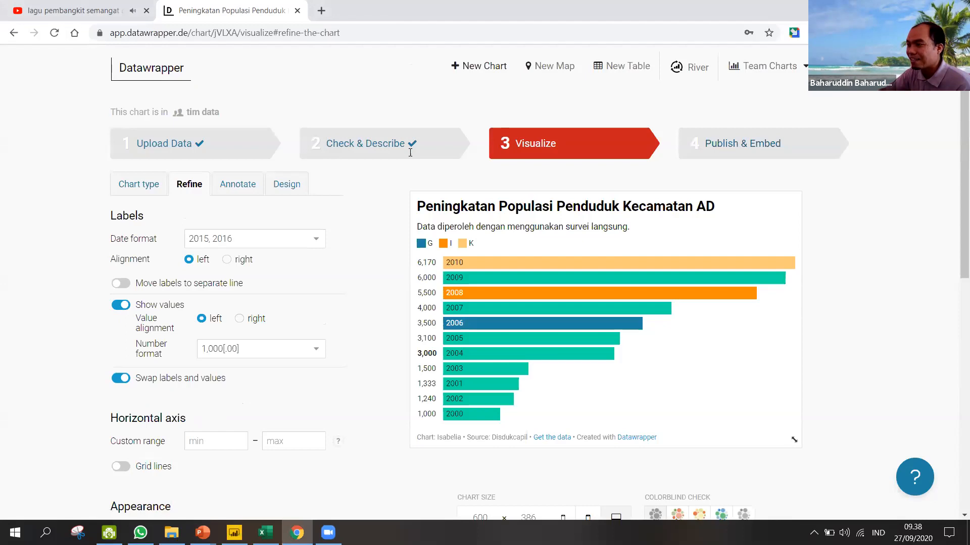
pyautogui.click(378, 147)
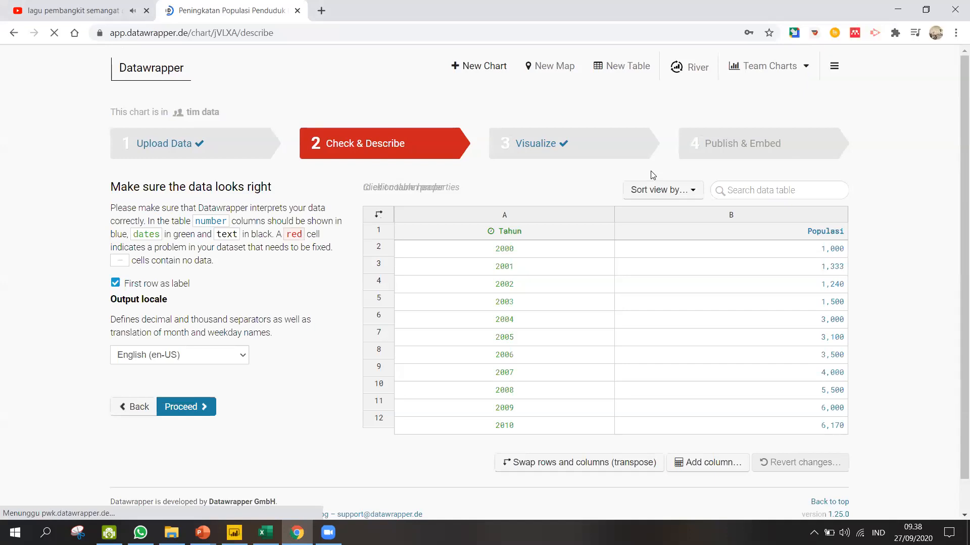
pyautogui.click(445, 244)
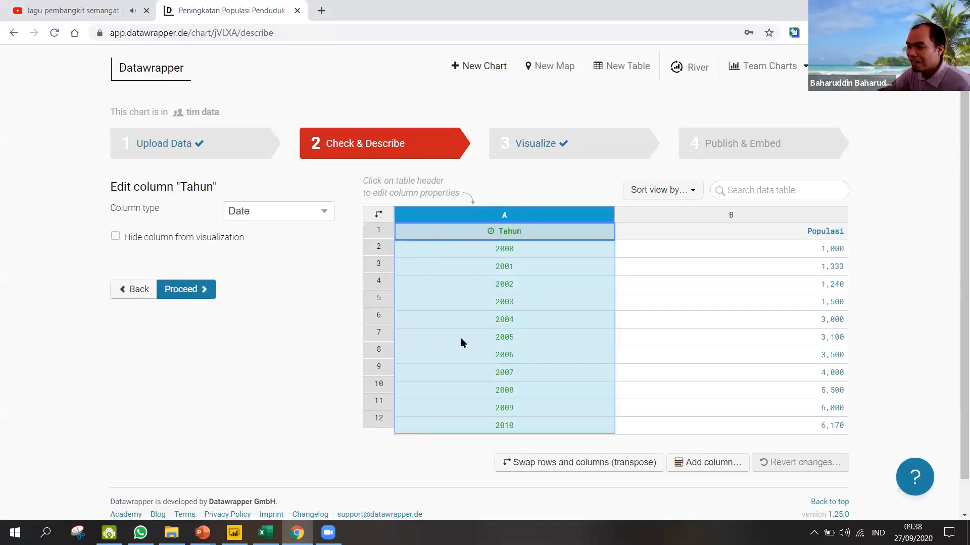
pyautogui.click(301, 214)
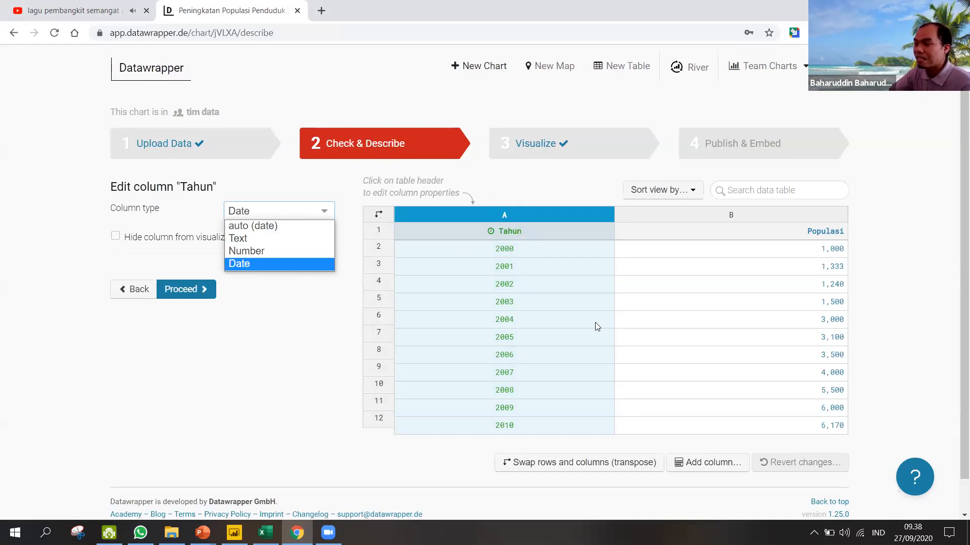
pyautogui.click(505, 237)
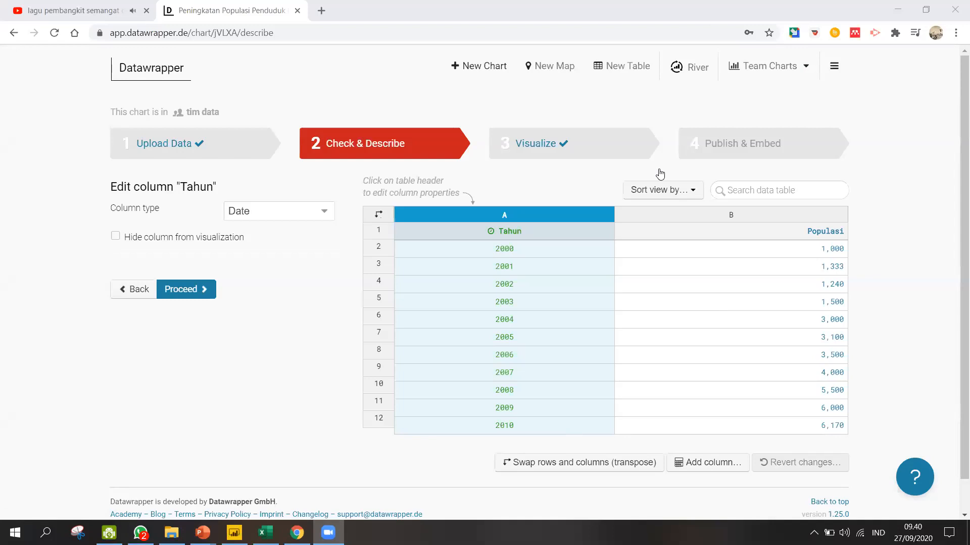
# - Move on through the Visualize stage to Publish & Embed with the recolored chart
pyautogui.click(556, 147)
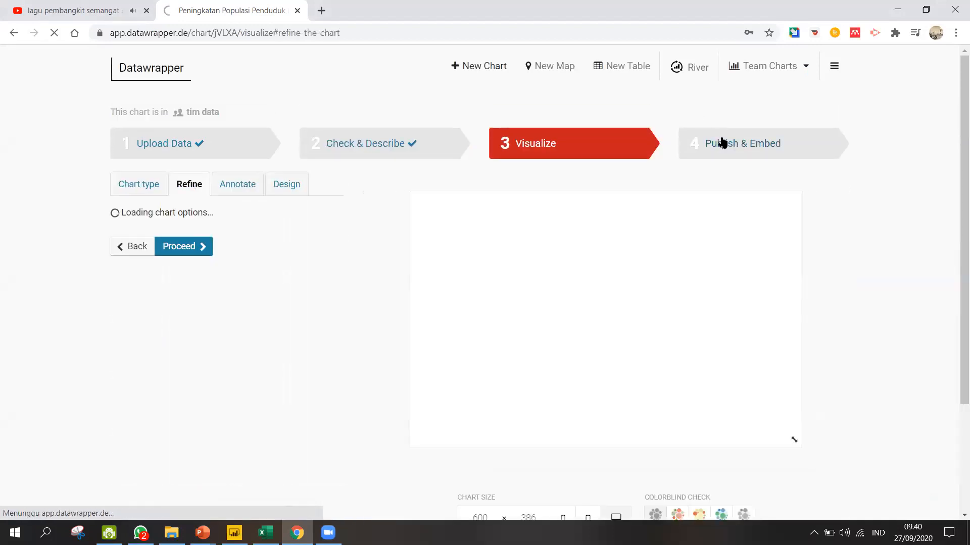
pyautogui.click(721, 146)
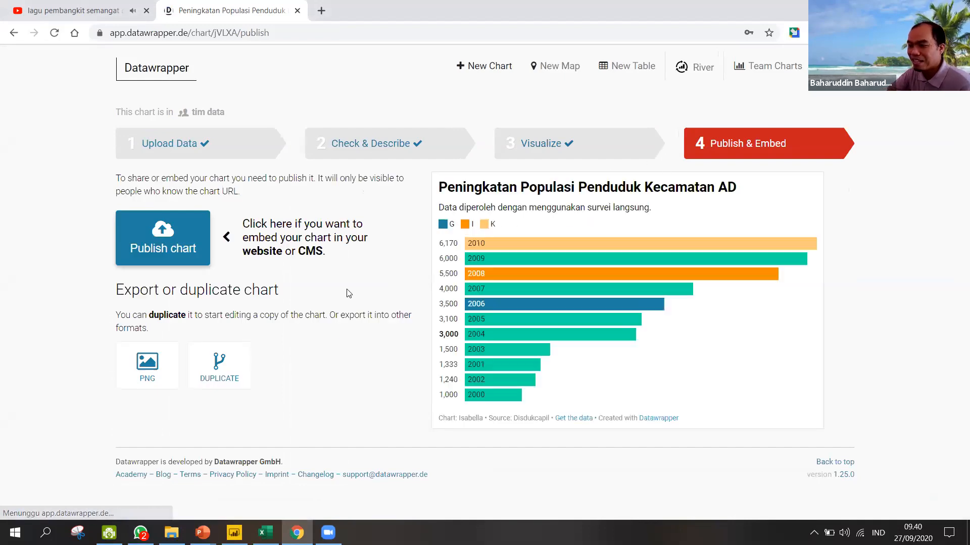
# - Download the chart as a 600 px wide PNG with a 10 px border, scale factor 2, and full header and footer
pyautogui.click(125, 361)
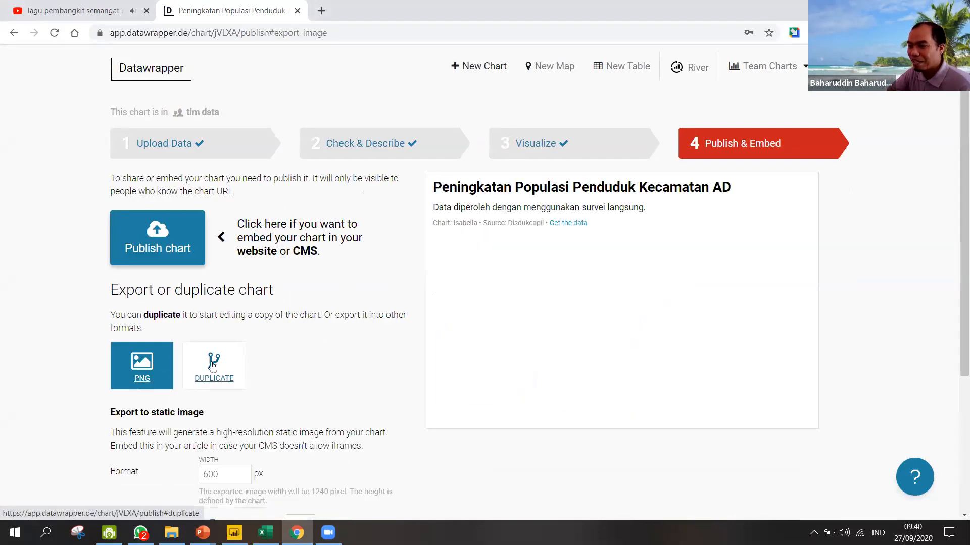
pyautogui.scroll(-4, 274, 345)
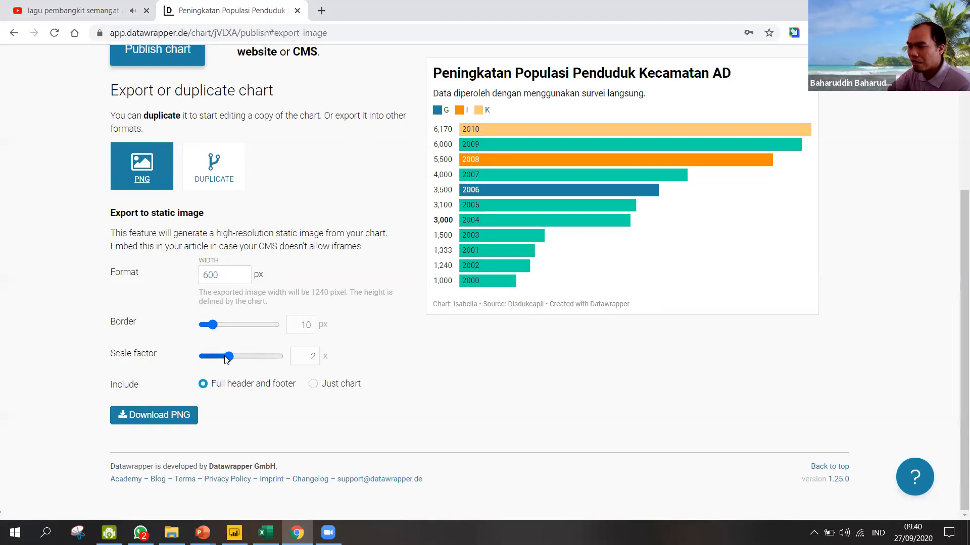
pyautogui.click(172, 415)
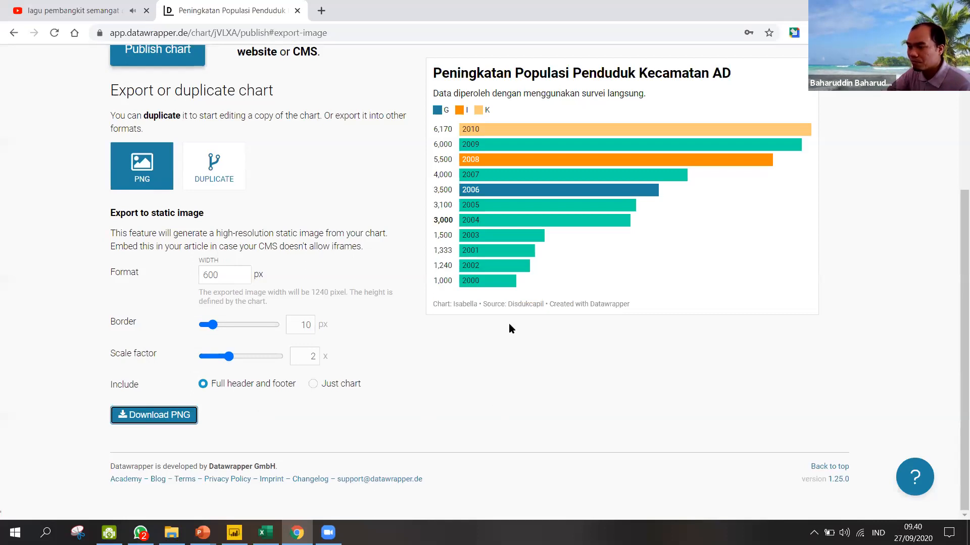
# - Show the downloaded chart PNG in the Downloads folder and copy the file
pyautogui.click(134, 503)
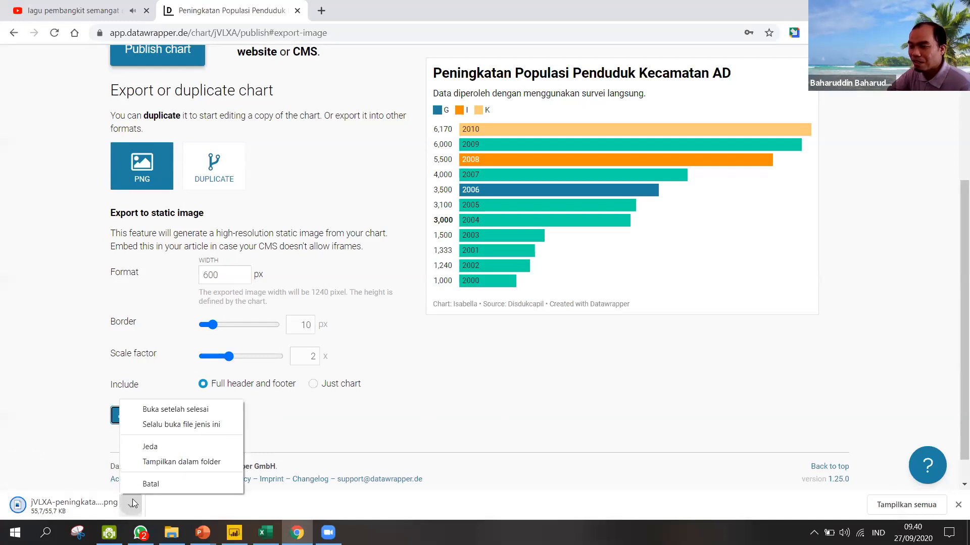
pyautogui.click(156, 461)
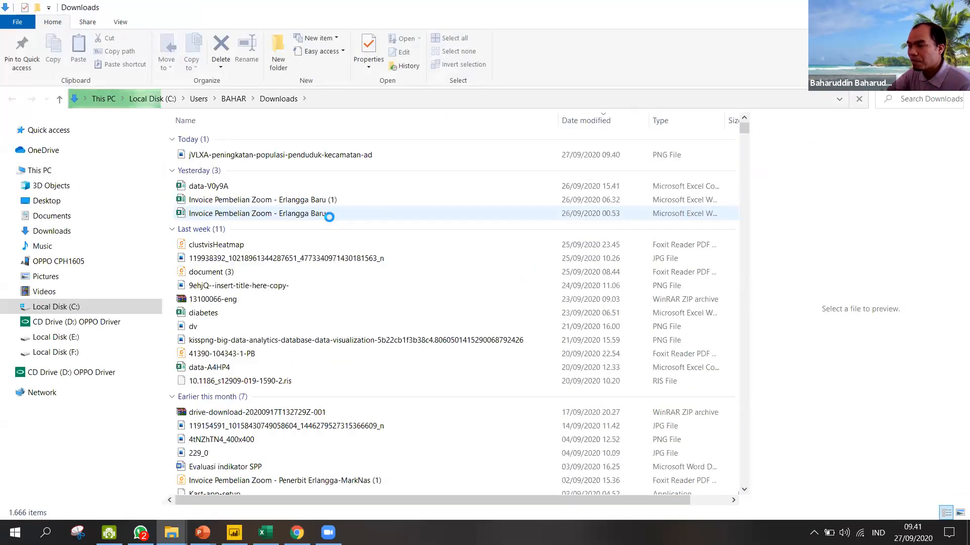
pyautogui.rightClick(334, 155)
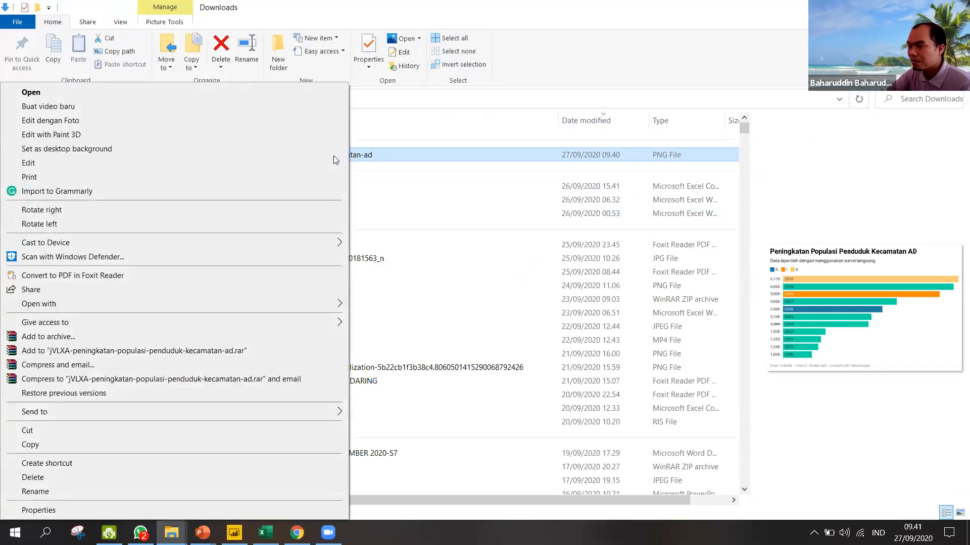
pyautogui.click(116, 445)
# - Switch to the Prinsip Dasar Visuliasasi presentation in PowerPoint and add a new title-and-content slide after slide 1
pyautogui.click(202, 530)
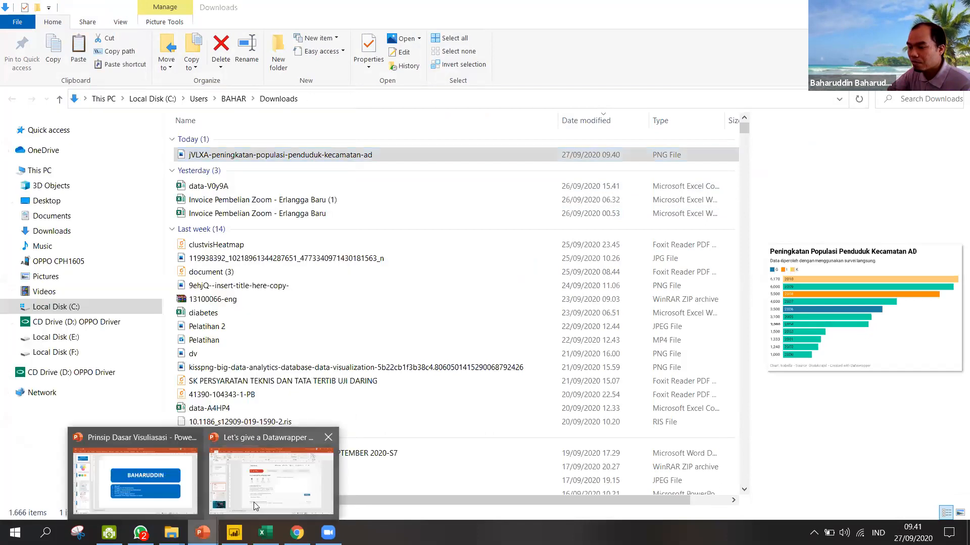
pyautogui.moveTo(241, 499)
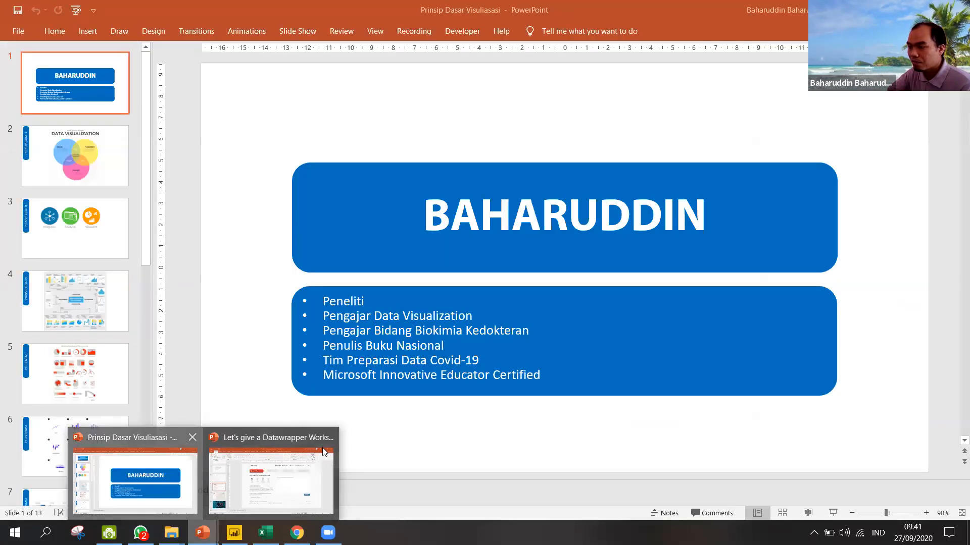
pyautogui.click(175, 500)
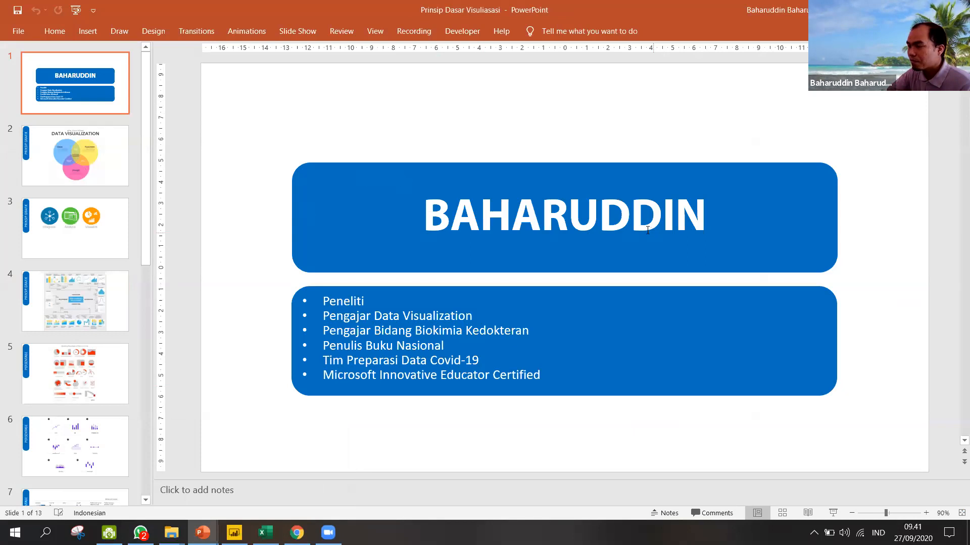
pyautogui.scroll(-1, 622, 122)
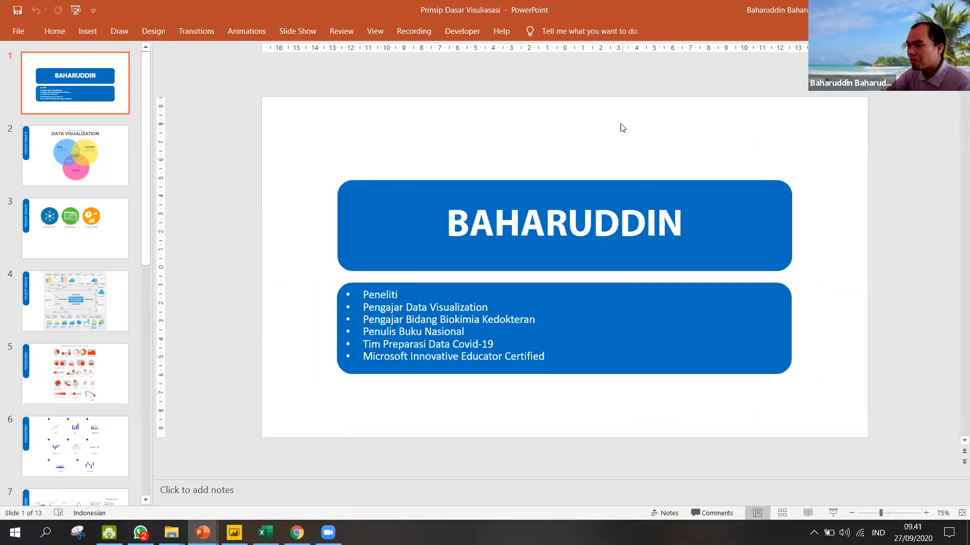
pyautogui.click(40, 85)
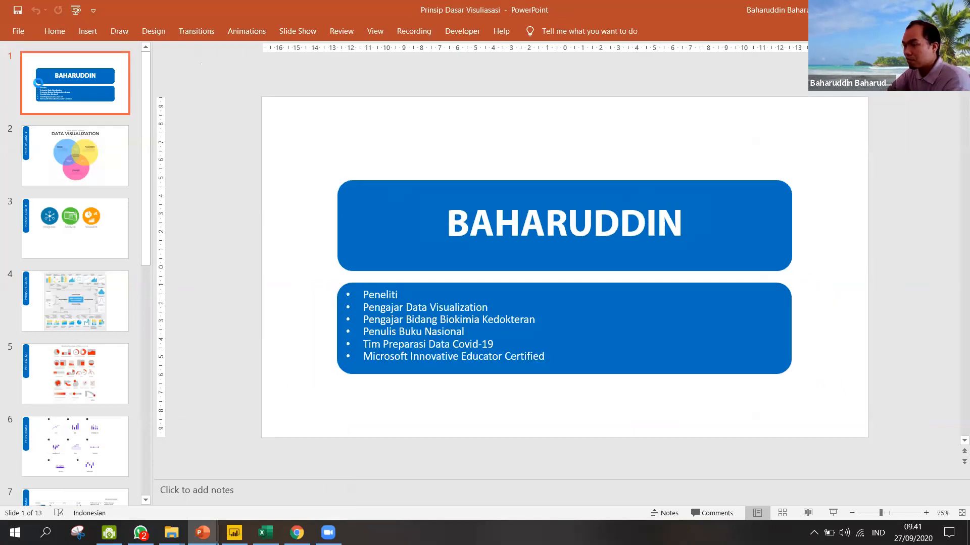
pyautogui.hotkey('ctrl', 'd')
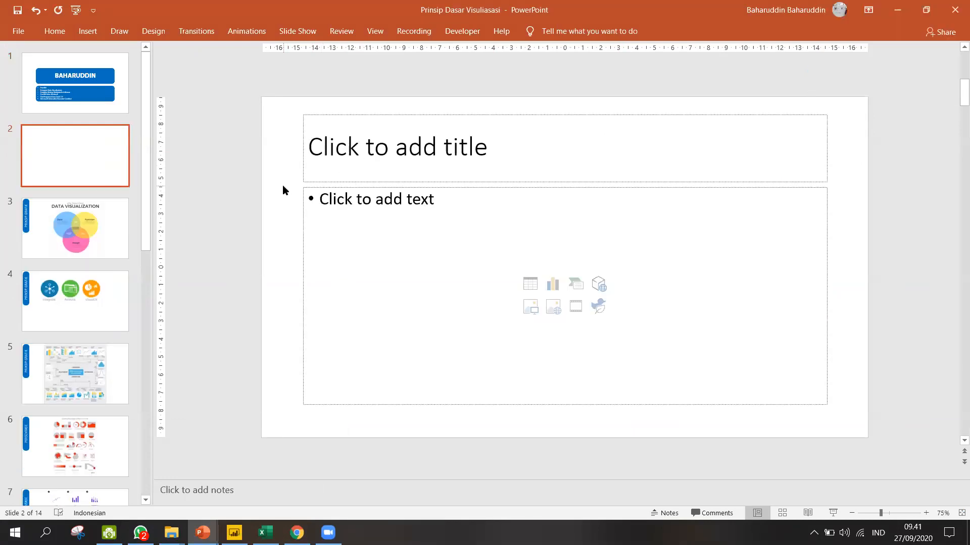
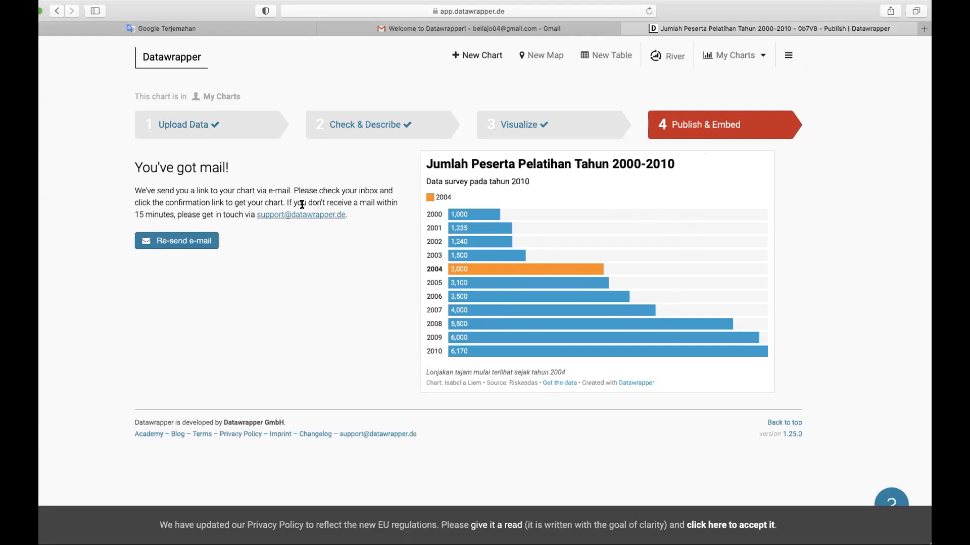
# - Confirm the account from the Datawrapper welcome e-mail and reopen the Jumlah Peserta Pelatihan Tahun 2000-2010 chart at Publish & Embed
pyautogui.click(448, 28)
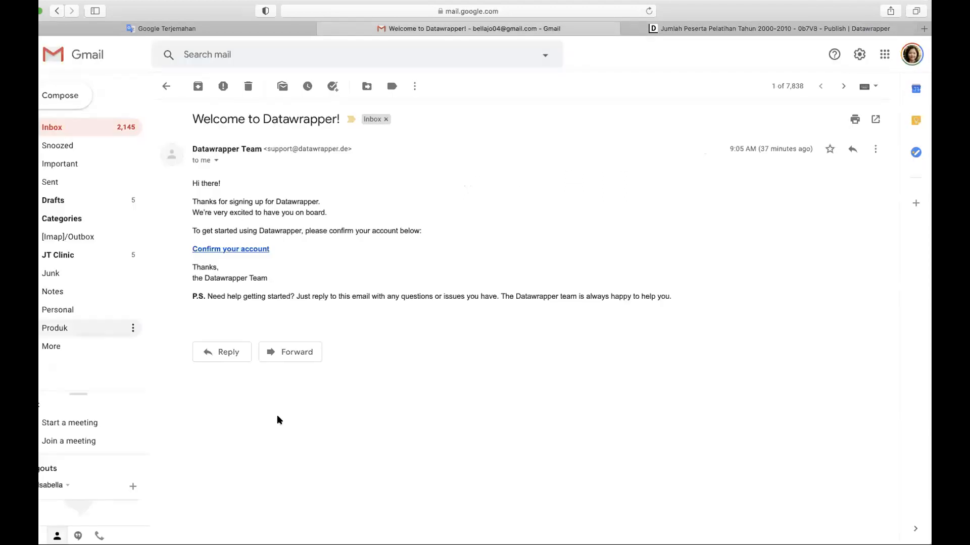
pyautogui.click(235, 248)
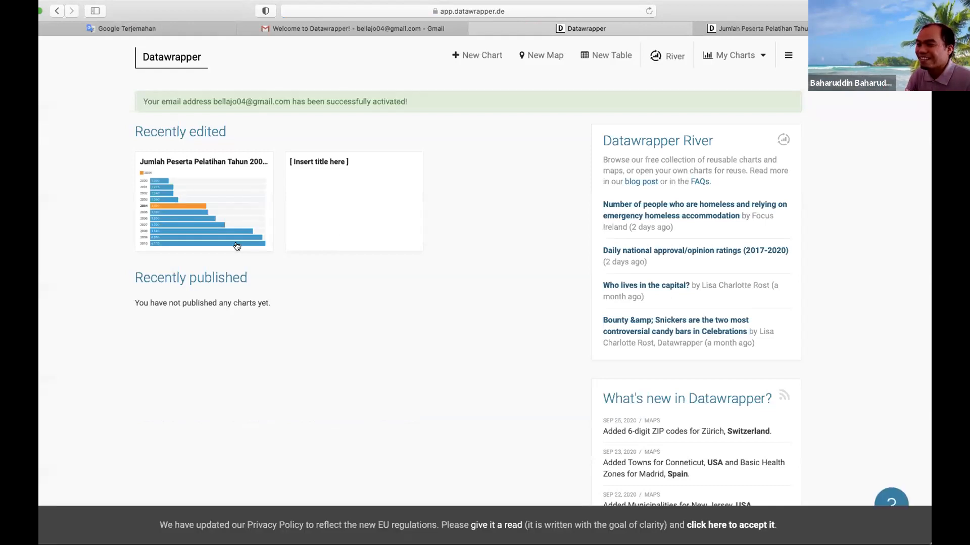
pyautogui.click(220, 244)
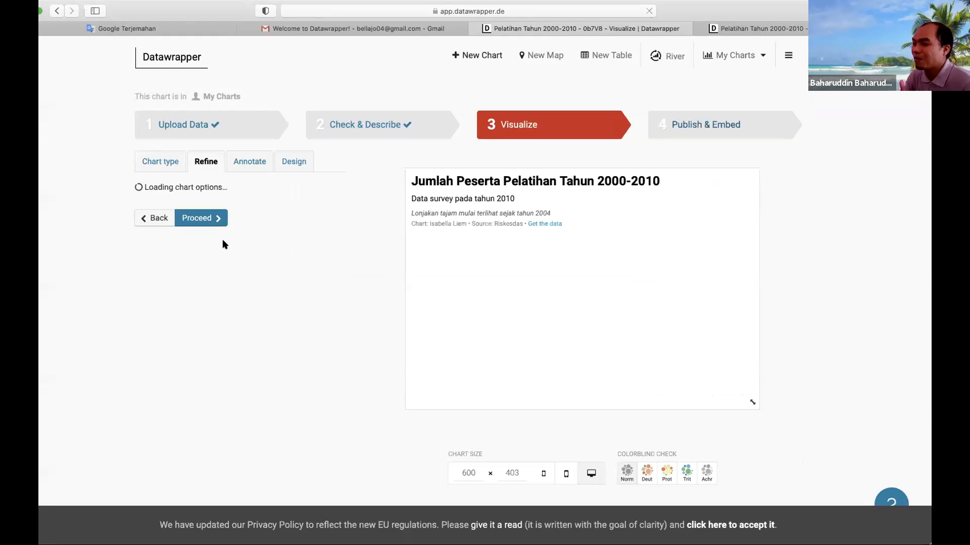
pyautogui.click(709, 119)
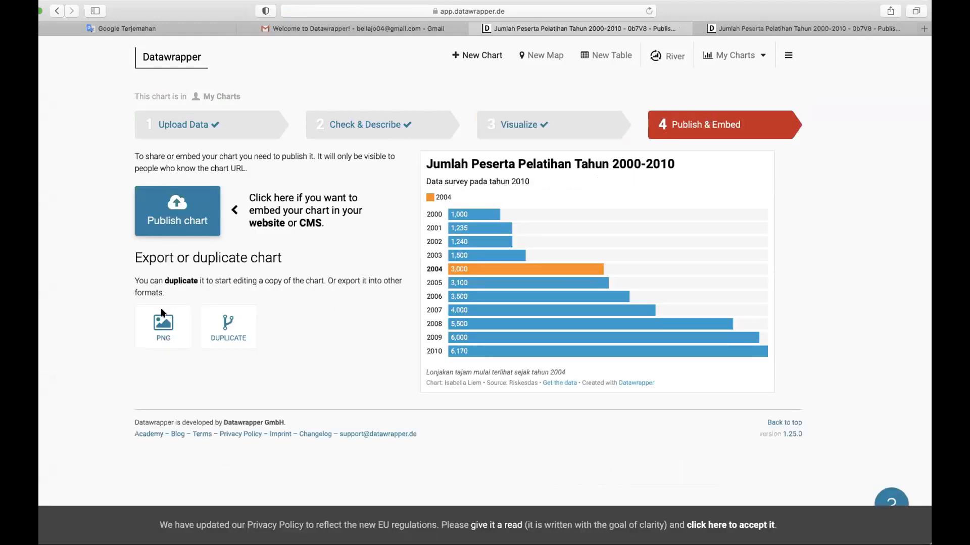
# - Export the training participants chart as a PNG with full header and footer and save it to the Desktop
pyautogui.click(167, 326)
pyautogui.click(168, 327)
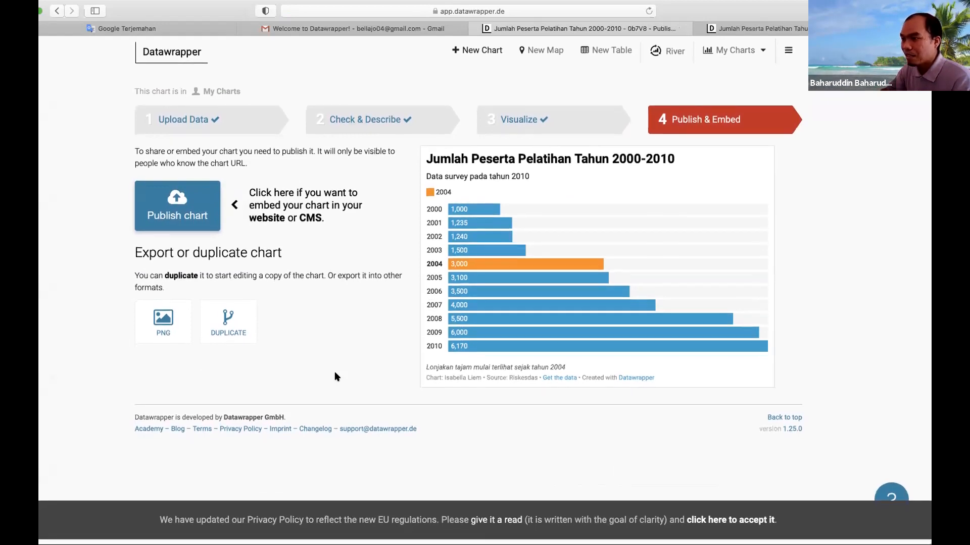
pyautogui.click(163, 326)
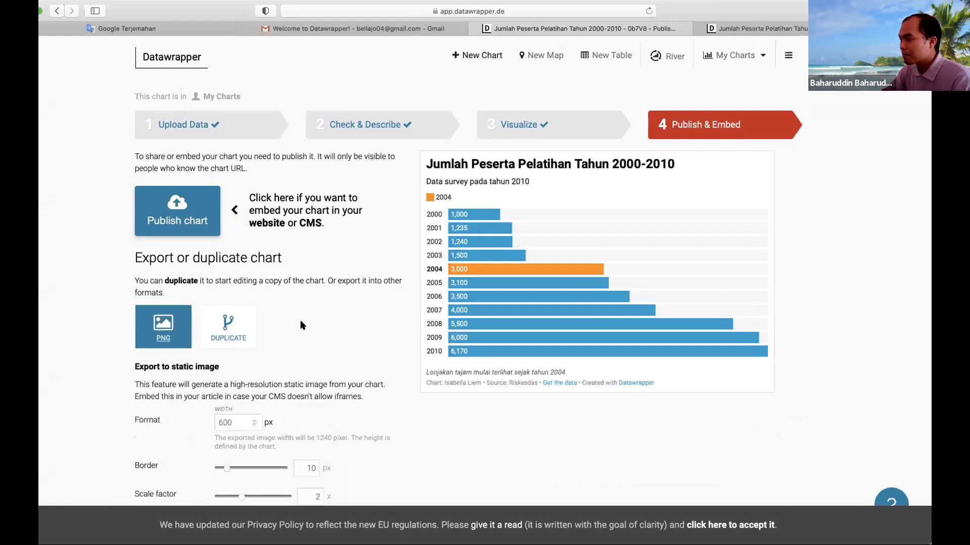
pyautogui.scroll(-2, 397, 424)
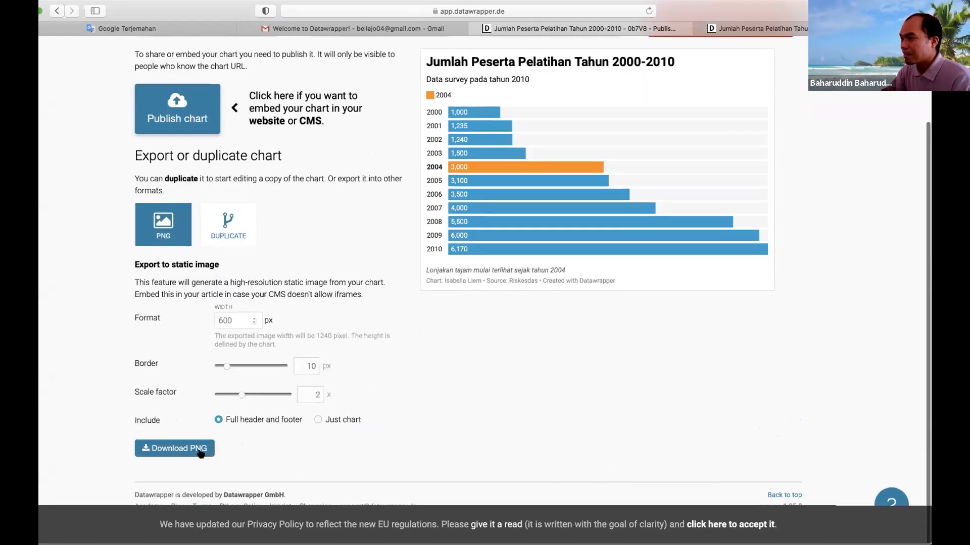
pyautogui.click(188, 453)
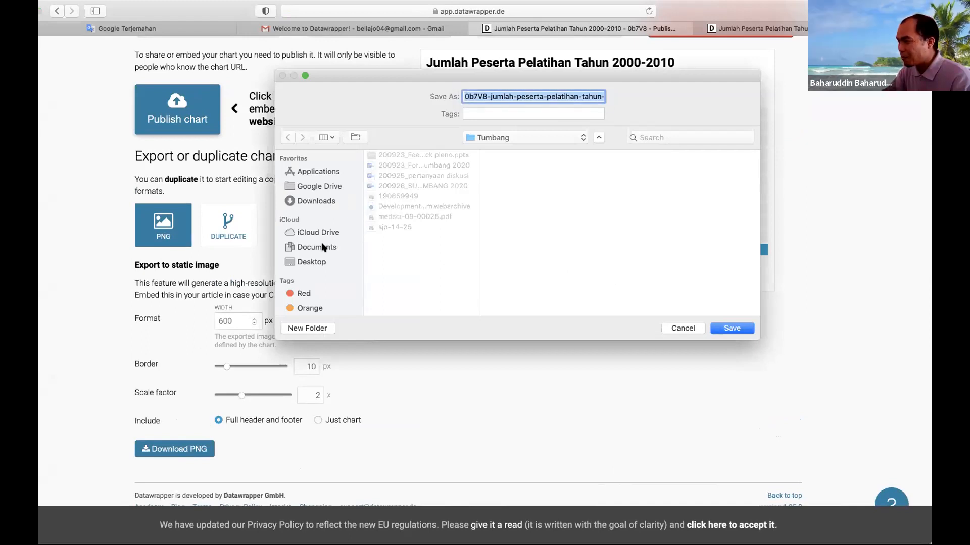
pyautogui.click(315, 262)
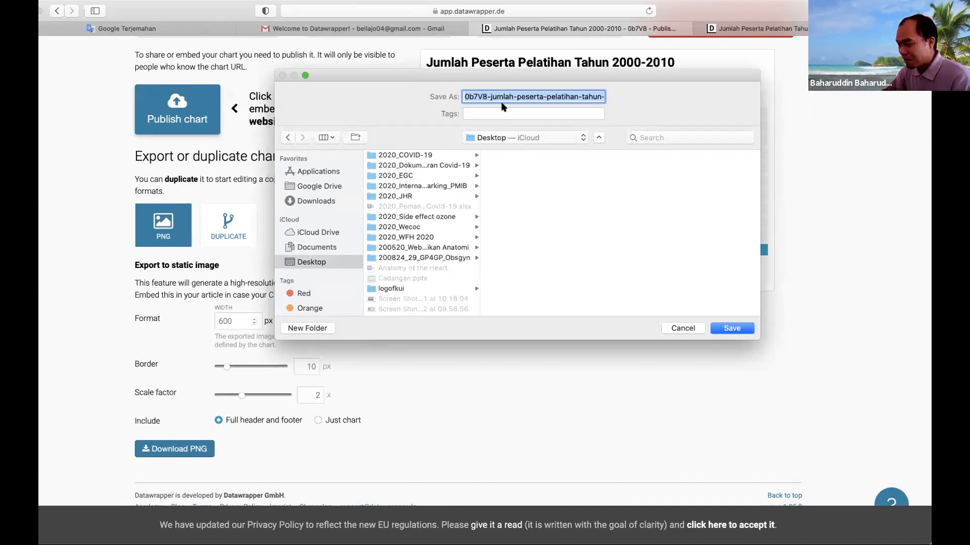
pyautogui.click(729, 329)
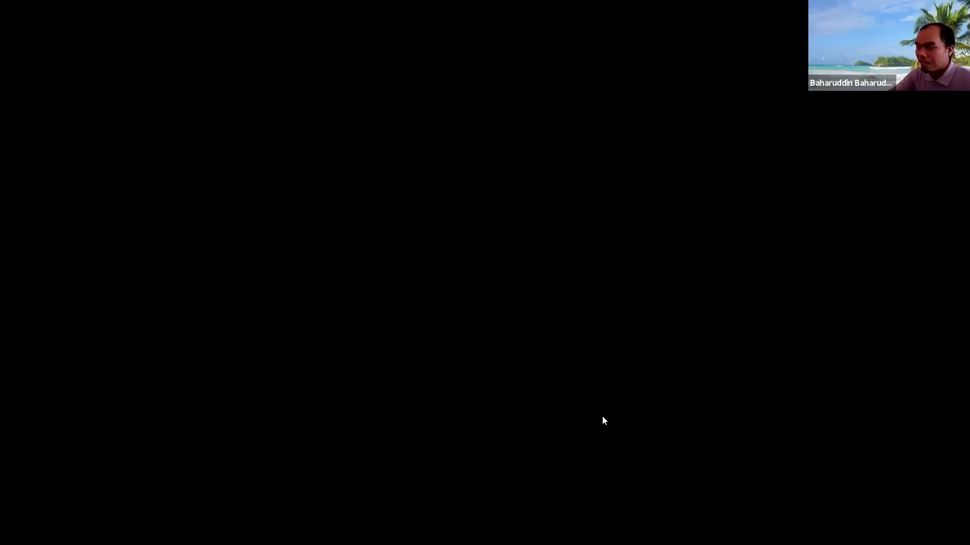
# - Switch to the population chart in Chrome, review its XLS/CSV, Google Sheet and copy-paste upload options, and proceed to Check & Describe
pyautogui.click(297, 533)
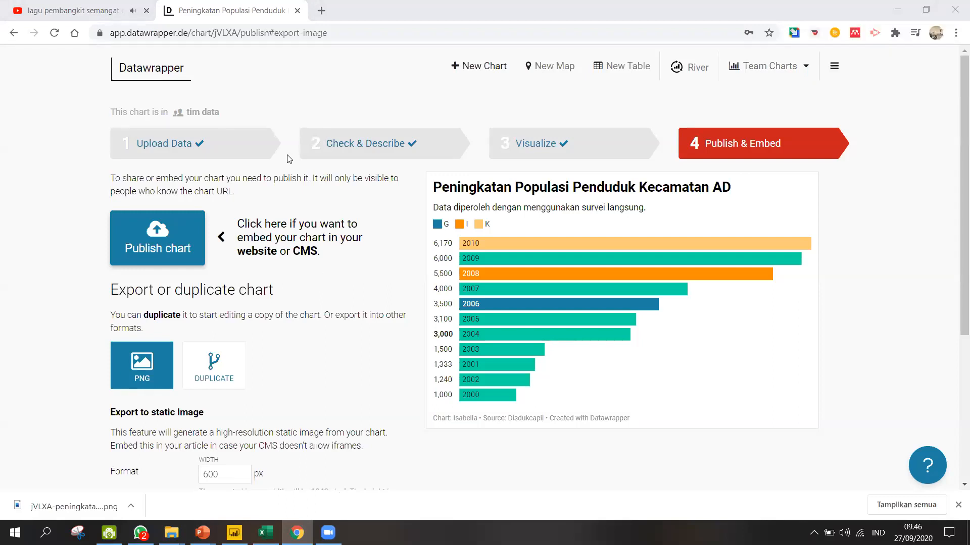
pyautogui.click(155, 140)
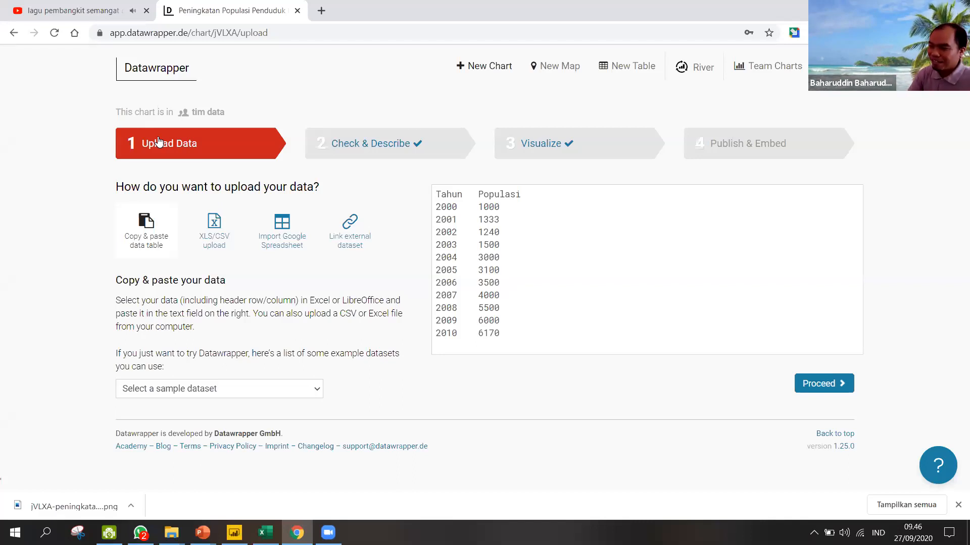
pyautogui.click(203, 222)
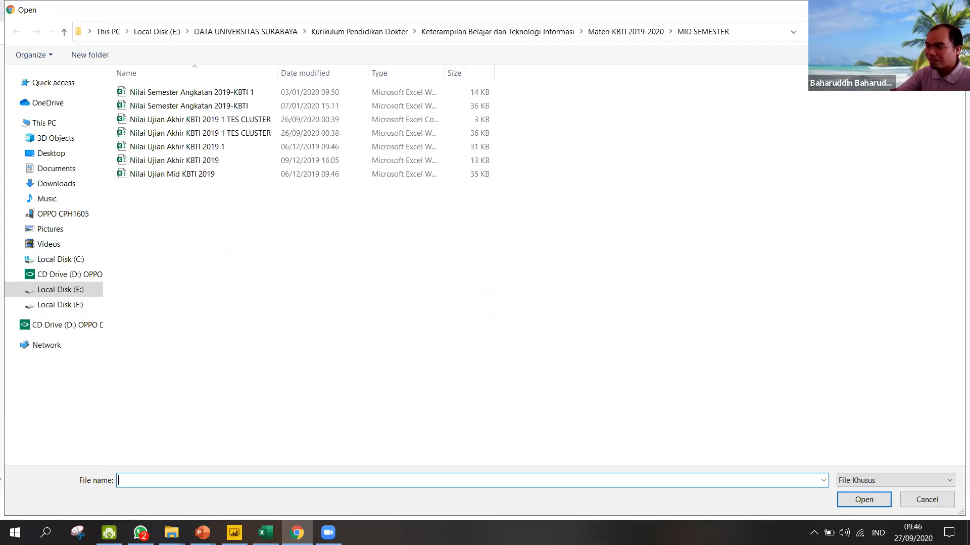
pyautogui.press('Escape')
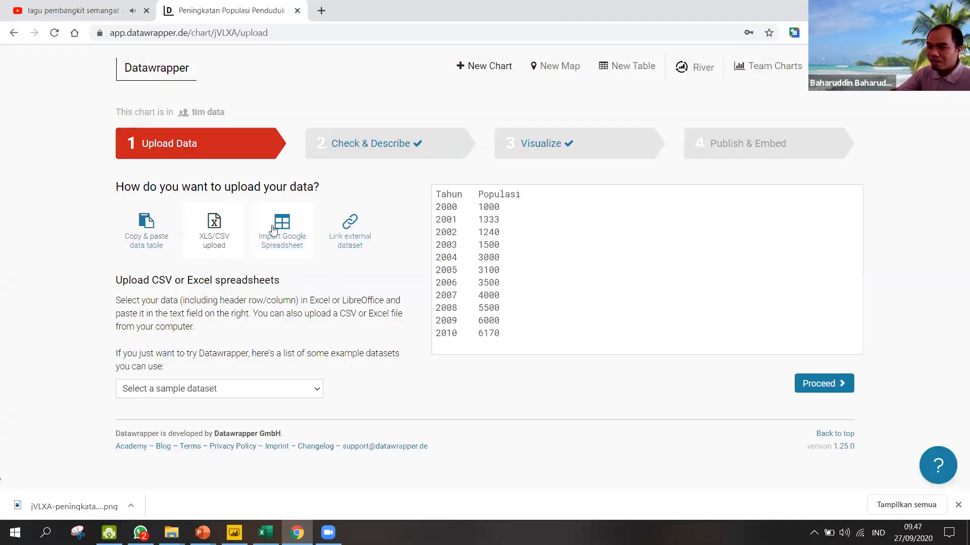
pyautogui.click(273, 230)
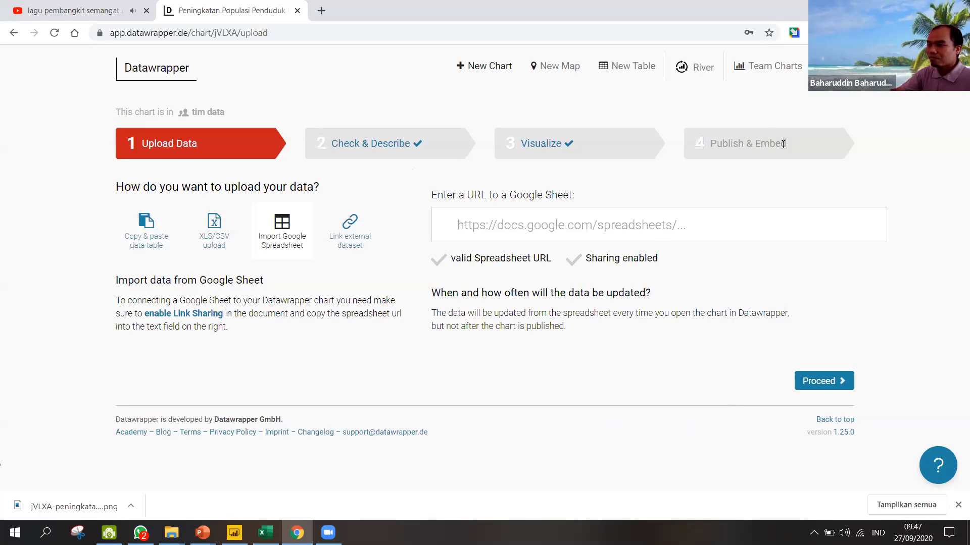
pyautogui.click(161, 228)
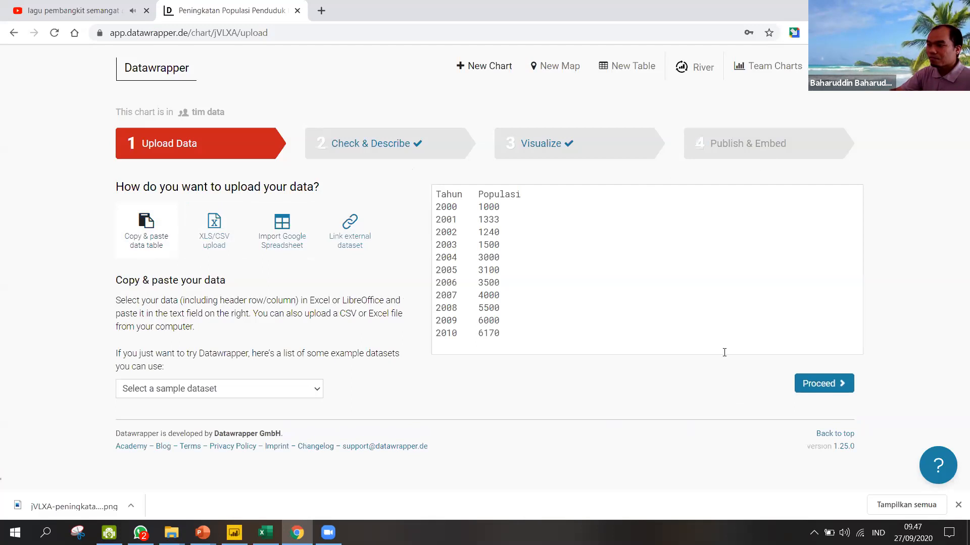
pyautogui.click(814, 386)
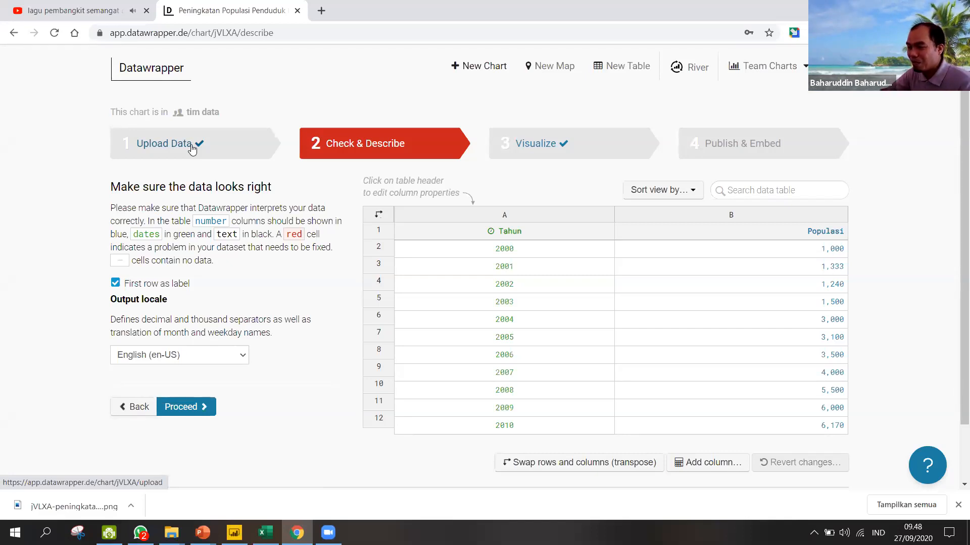
# - Switch to the Prinsip Dasar Visuliasasi presentation and view the Data wrapper chart slide and the Data Visualization slide
pyautogui.moveTo(203, 532)
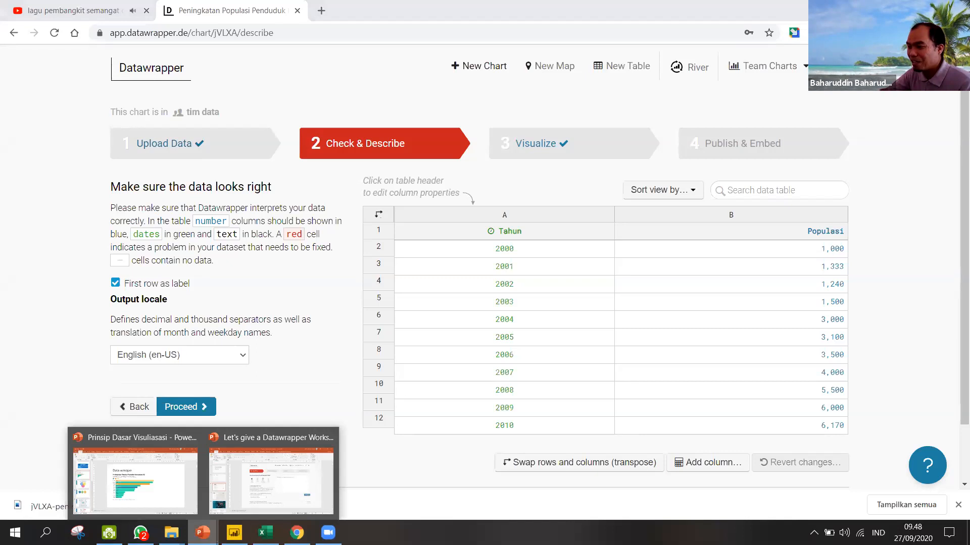
pyautogui.click(179, 495)
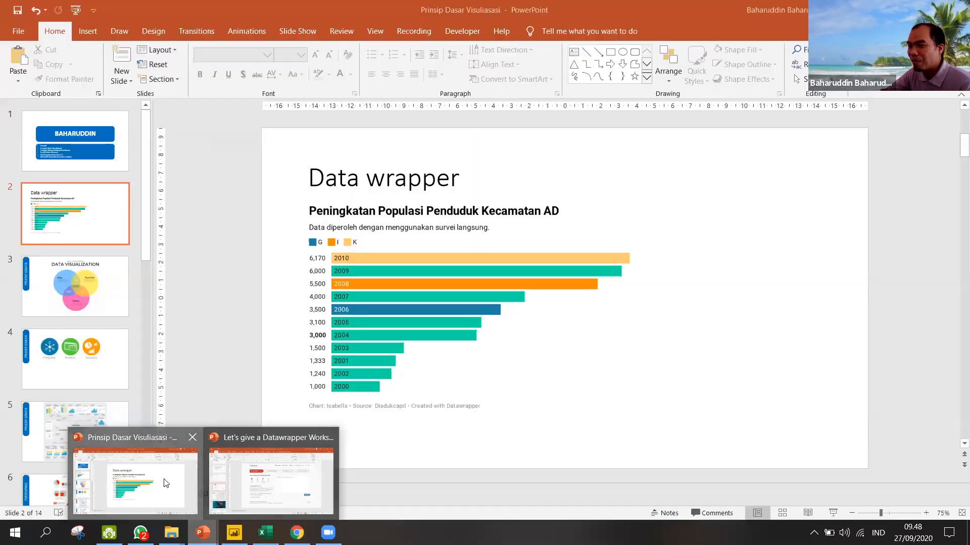
pyautogui.doubleClick(55, 32)
pyautogui.click(90, 228)
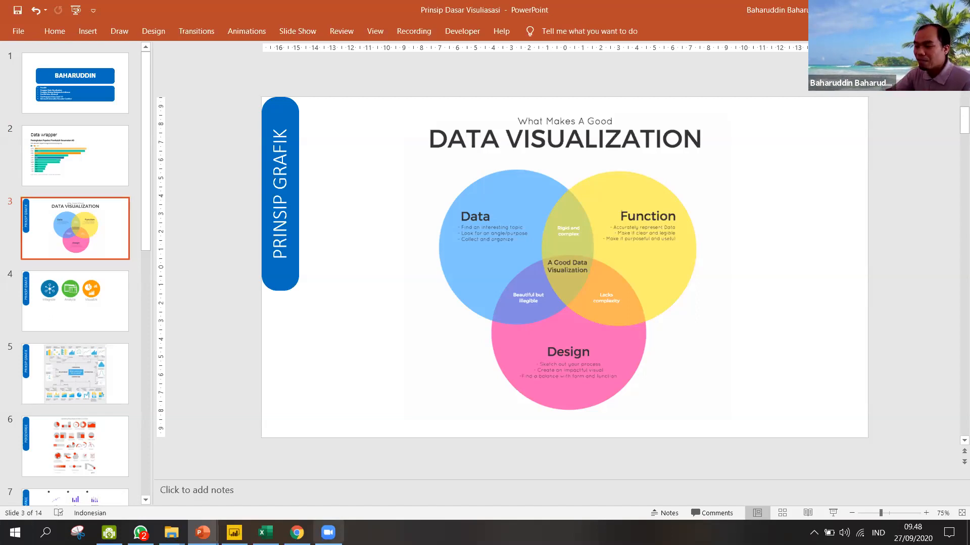
# - Switch to the Data Populasi workbook in Excel and highlight the Tahun and Populasi table and its 2004 row
pyautogui.click(265, 533)
pyautogui.click(157, 314)
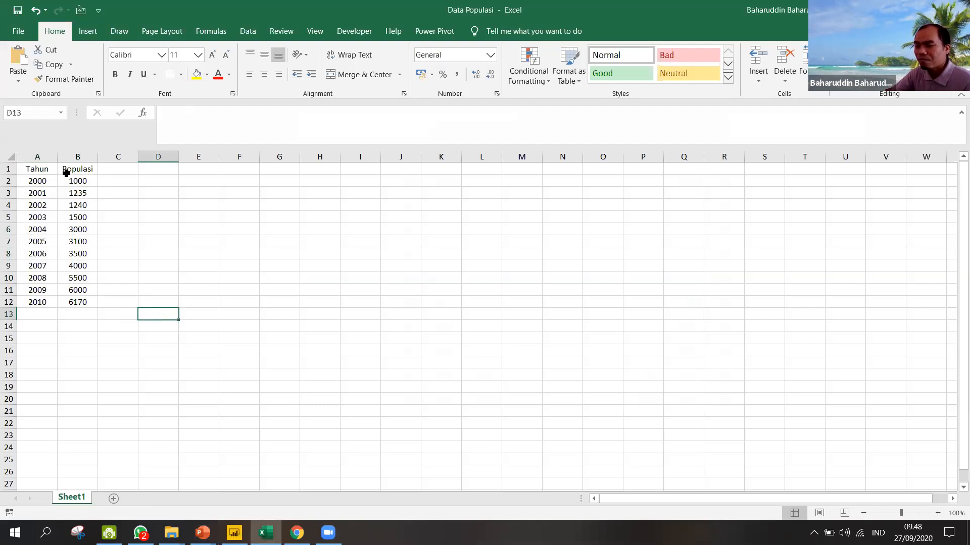
pyautogui.moveTo(27, 169); pyautogui.dragTo(77, 302)
pyautogui.moveTo(28, 230); pyautogui.dragTo(79, 231)
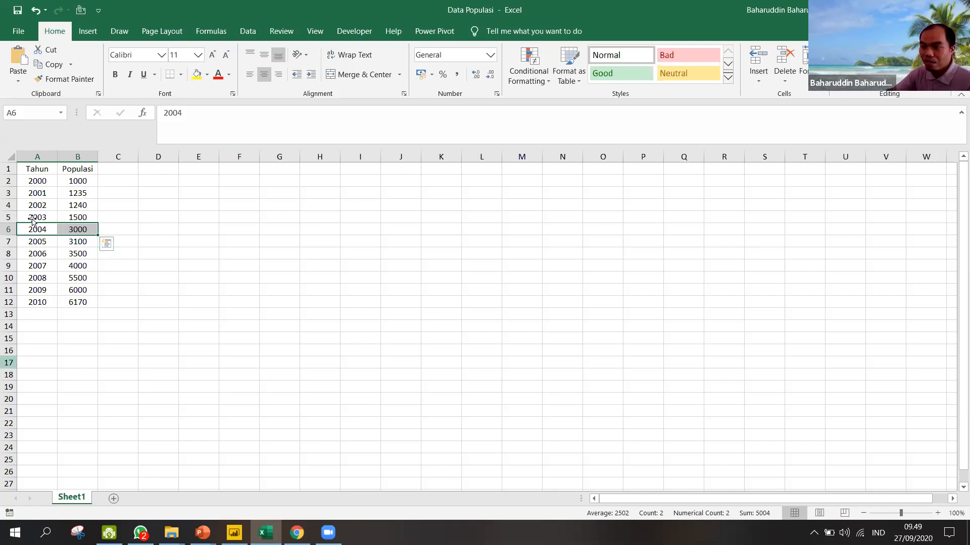
# - Switch to the population chart in Chrome and change its chart type to Area Chart
pyautogui.click(45, 186)
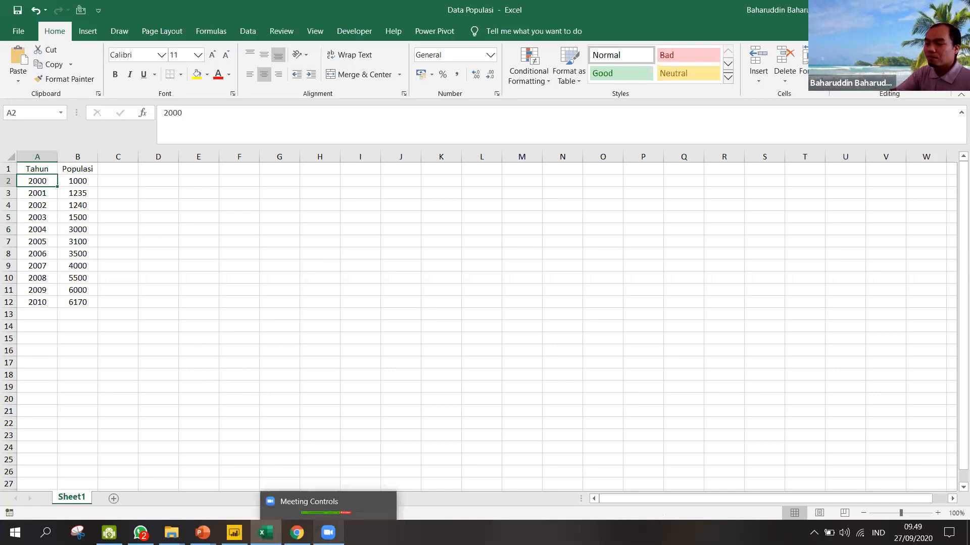
pyautogui.click(297, 533)
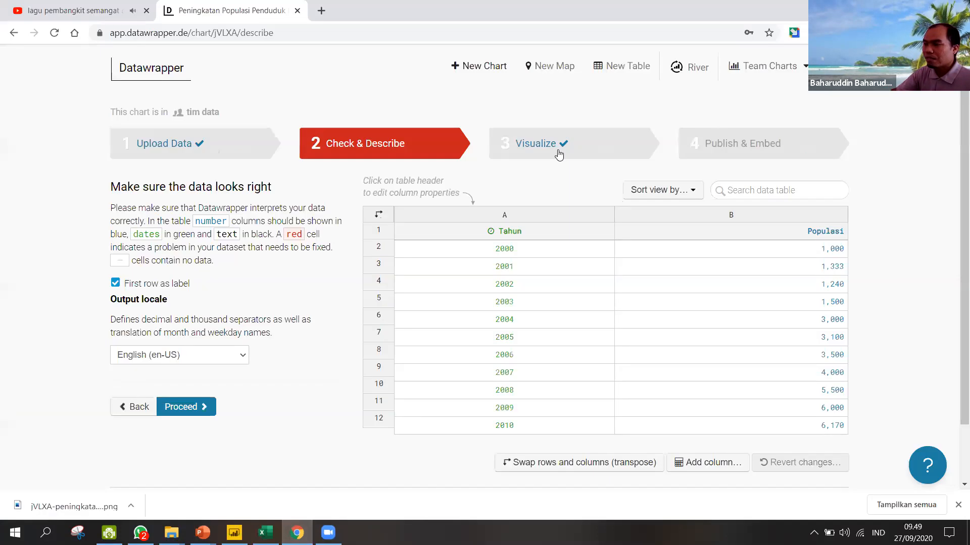
pyautogui.click(535, 147)
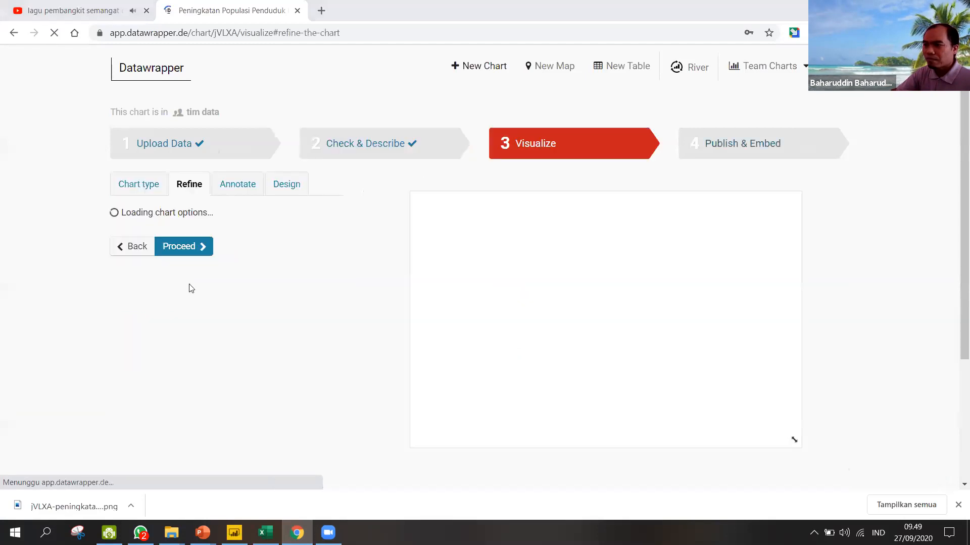
pyautogui.click(139, 184)
pyautogui.click(153, 403)
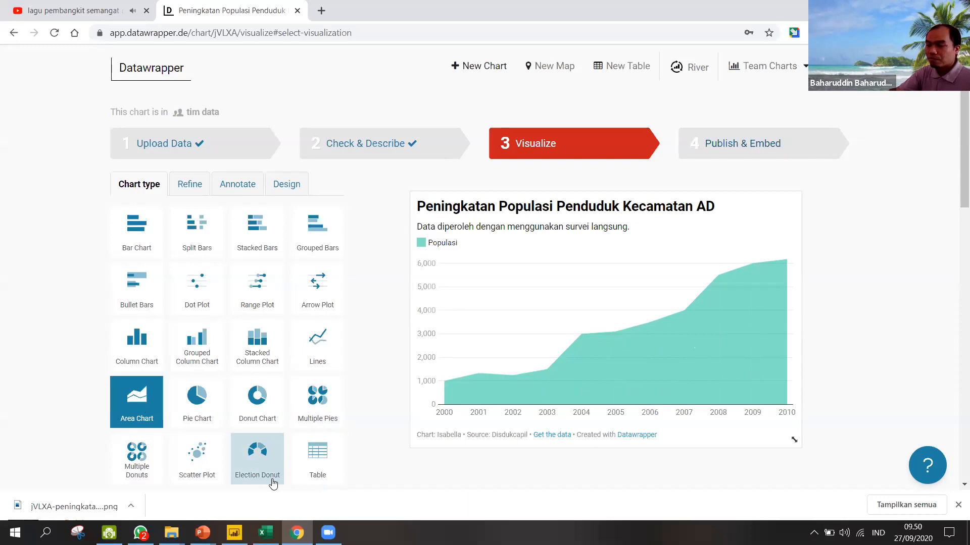
# - Switch to the Prinsip Dasar Visuliasasi presentation and view the Integrate, Analyze, Visualize slide
pyautogui.moveTo(202, 533)
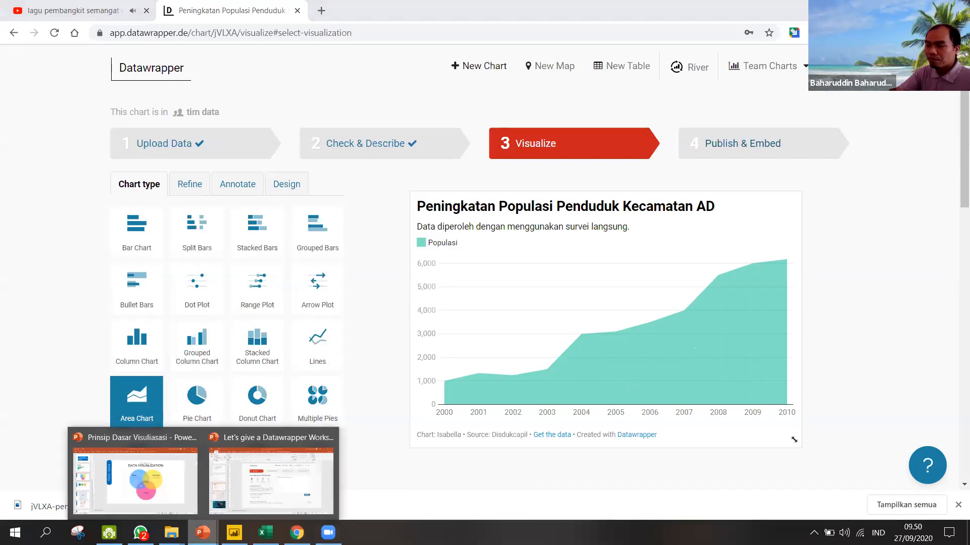
pyautogui.click(161, 497)
pyautogui.click(54, 284)
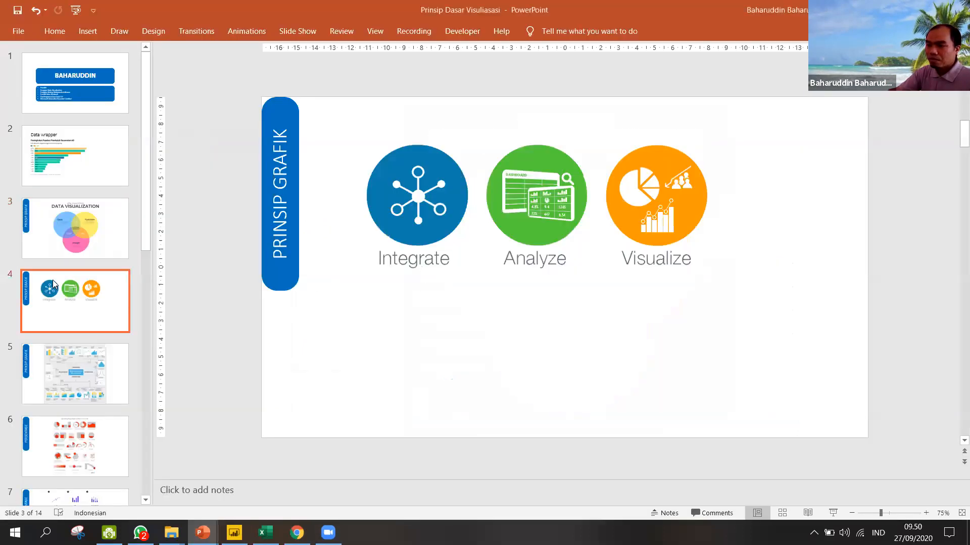
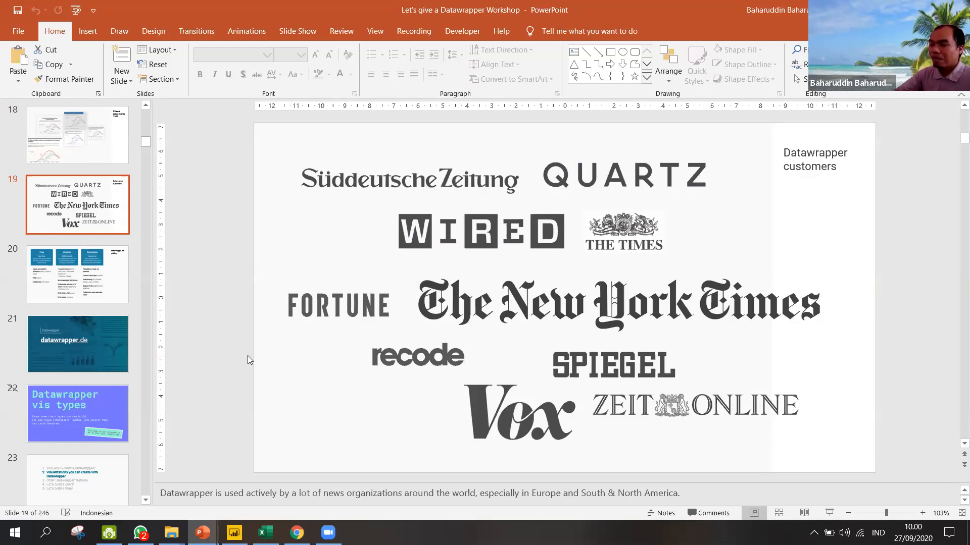
# - In the Let's give a Datawrapper Workshop presentation, view the datawrapper.de slide and the Charts, Maps and Tables overview slide
pyautogui.click(86, 346)
pyautogui.scroll(-5, 105, 221)
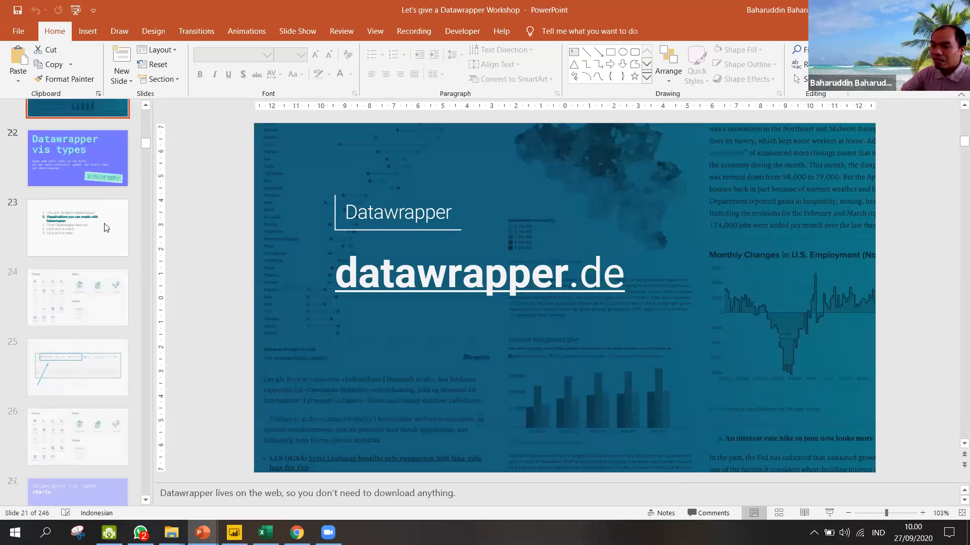
pyautogui.click(103, 271)
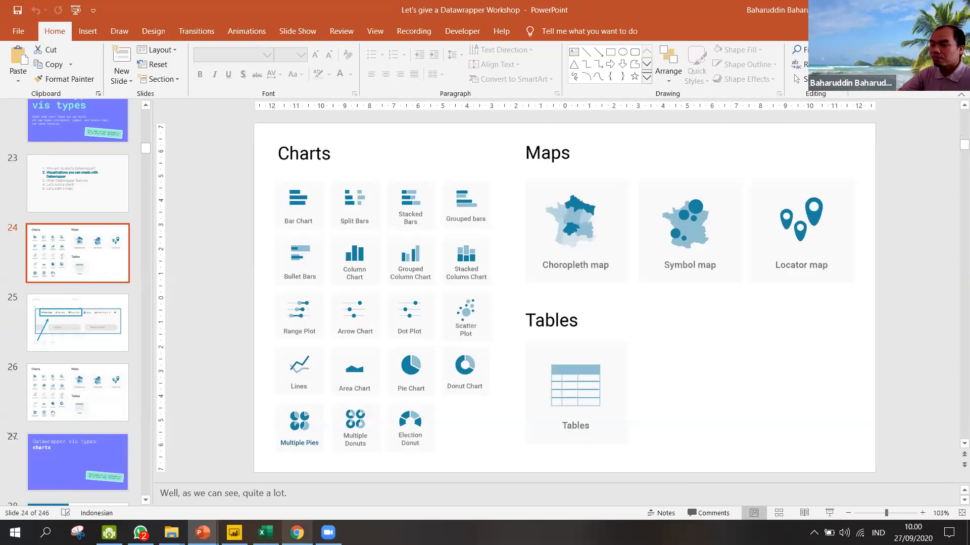
# - Switch to Chrome and view the population chart's Publish & Embed page, the map type choices and the Datawrapper dashboard
pyautogui.click(297, 532)
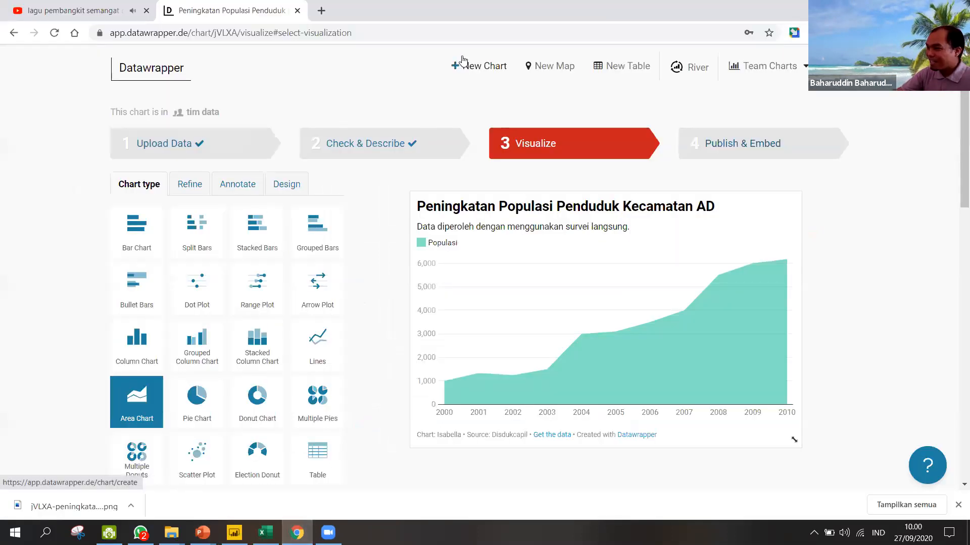
pyautogui.click(725, 146)
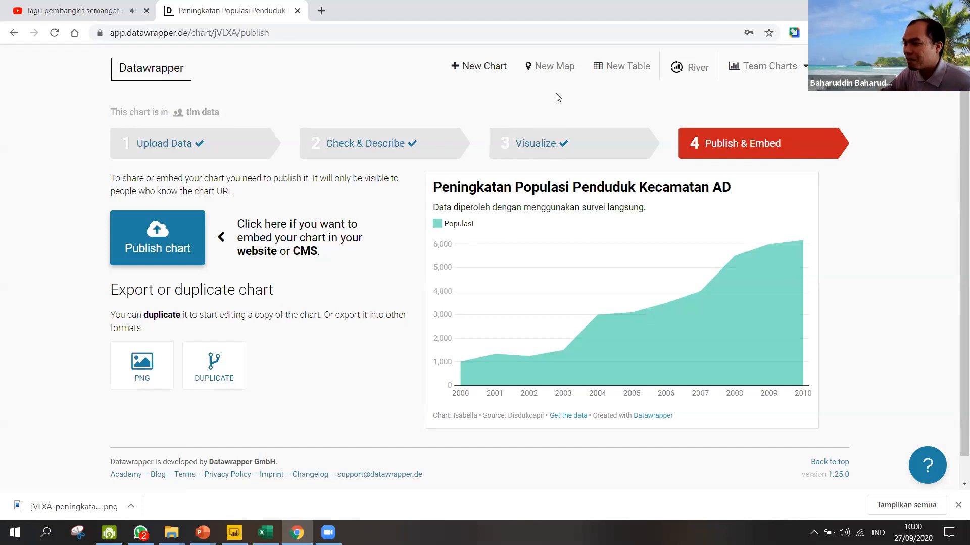
pyautogui.click(545, 70)
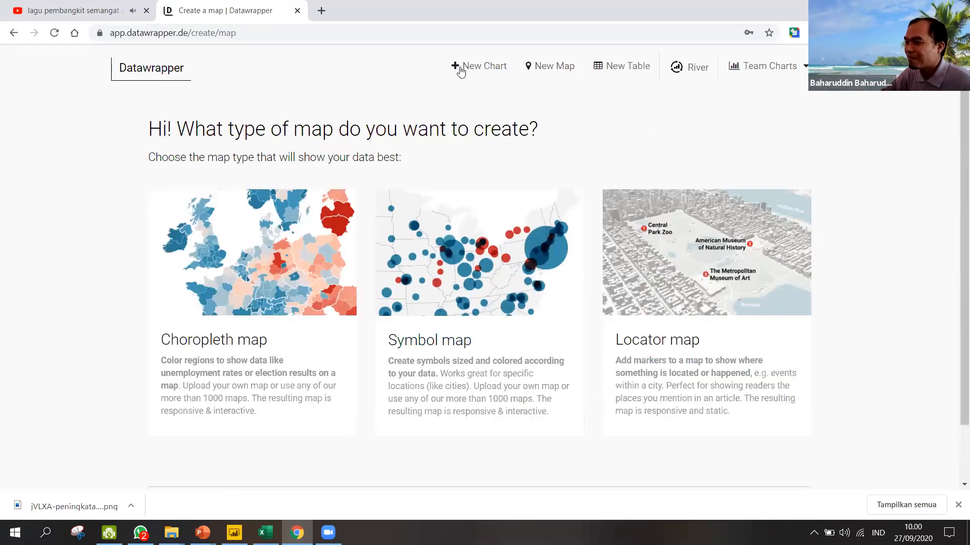
pyautogui.click(113, 60)
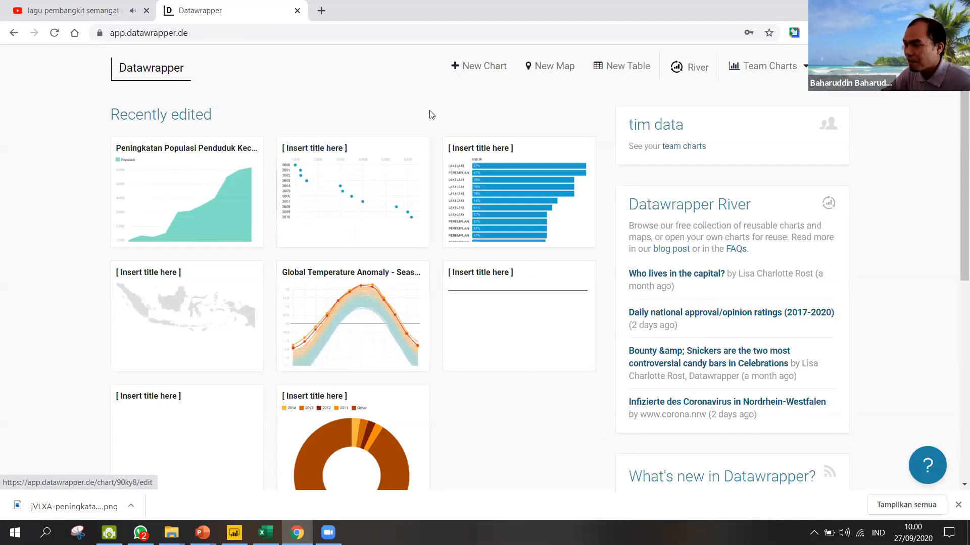
# - Start a new map of the Choropleth type
pyautogui.click(537, 70)
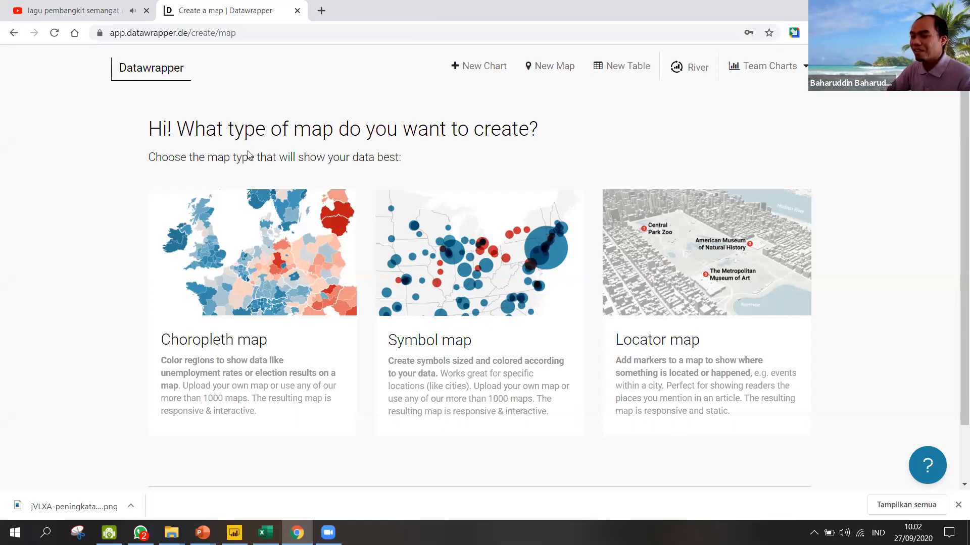
pyautogui.click(253, 285)
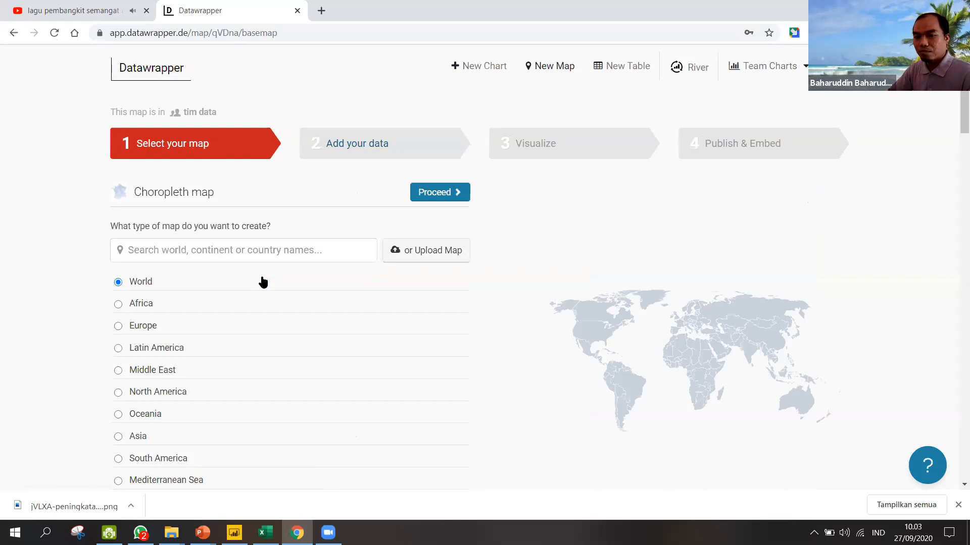
pyautogui.moveTo(472, 264)
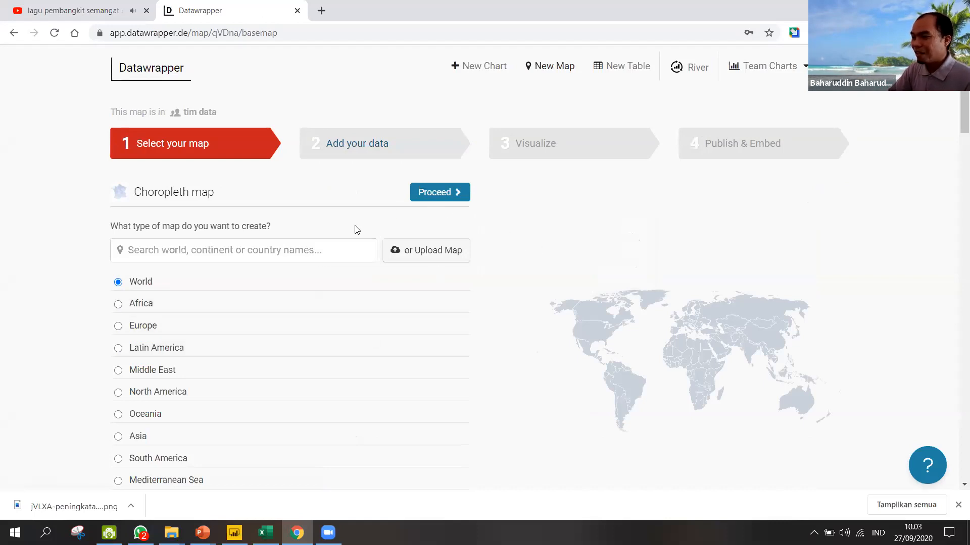
# - Search the base maps for Indonesia, select Indonesia » Autonomous Provinces, and proceed to adding data
pyautogui.click(330, 244)
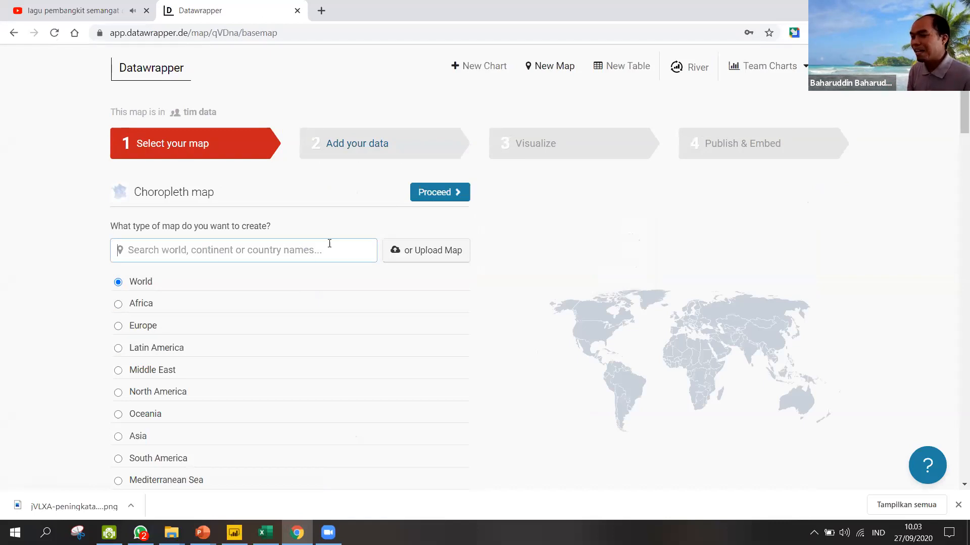
pyautogui.write('Indonn')
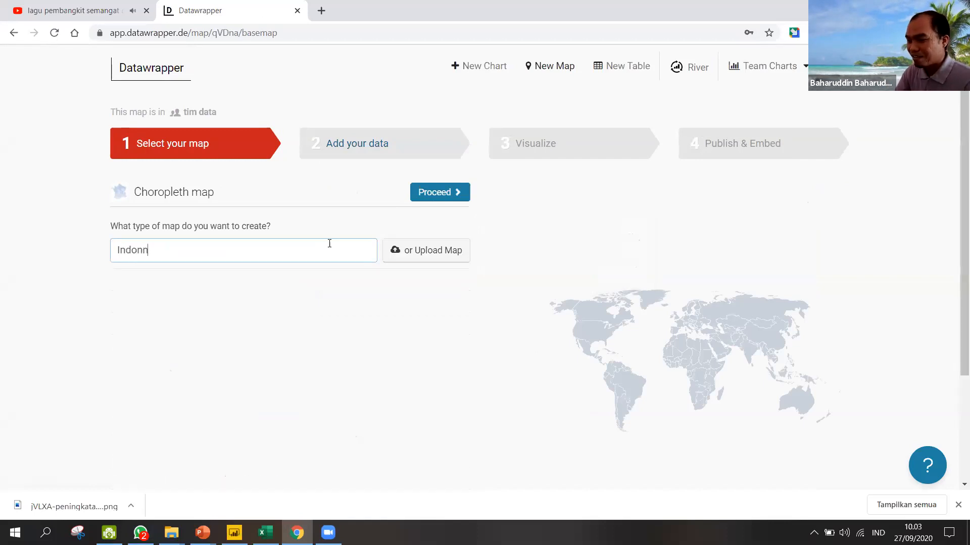
pyautogui.press('BackSpace')
pyautogui.write('esia')
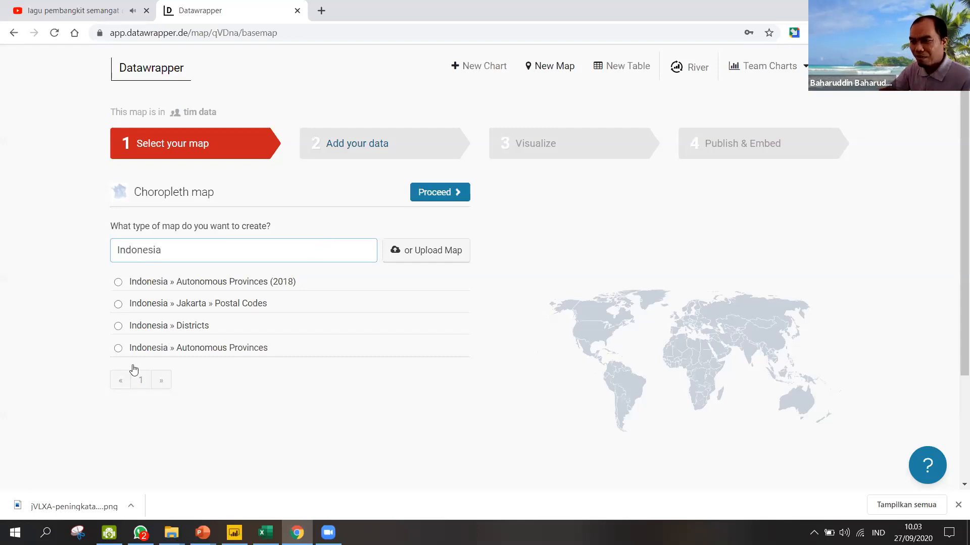
pyautogui.click(119, 349)
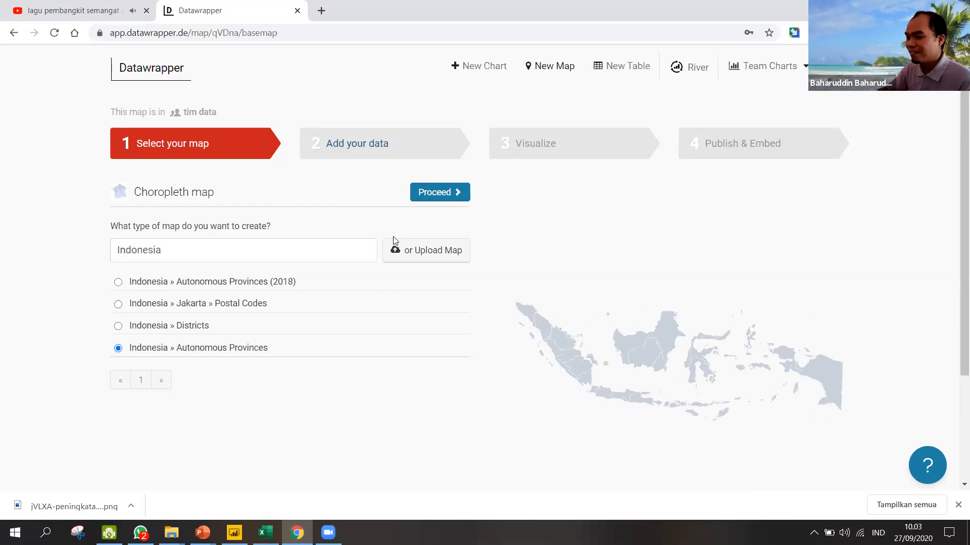
pyautogui.click(451, 190)
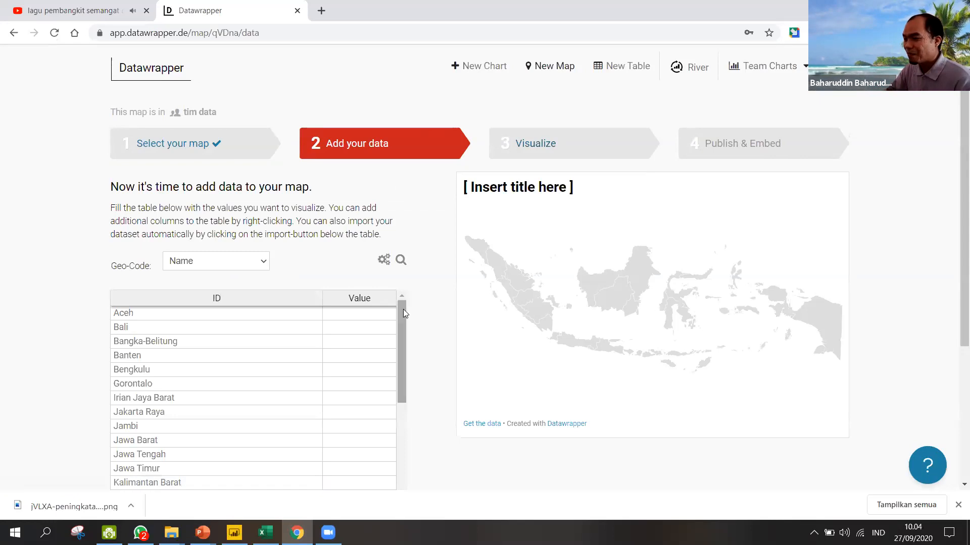
# - Show the output locale setting, review its language options, hide it again, and look over the province table
pyautogui.scroll(-2, 410, 300)
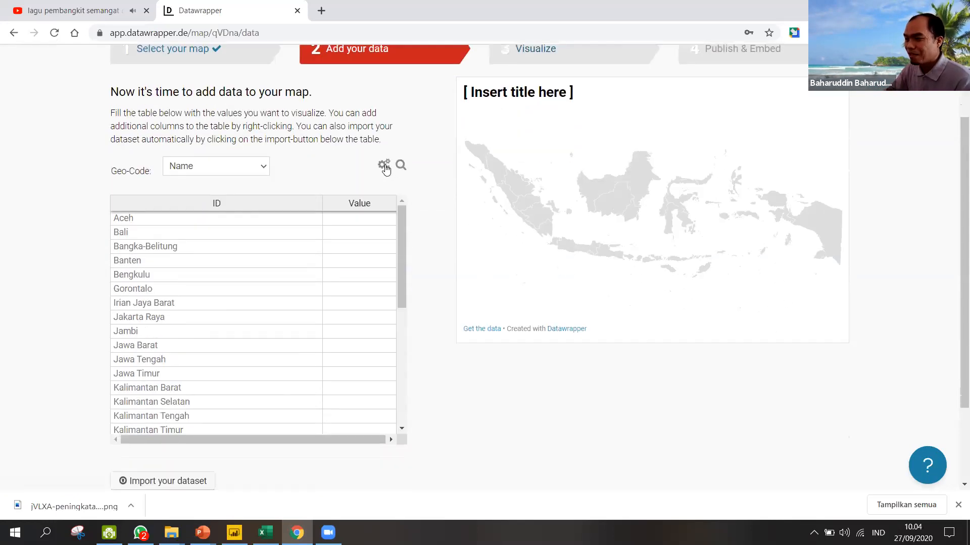
pyautogui.click(385, 167)
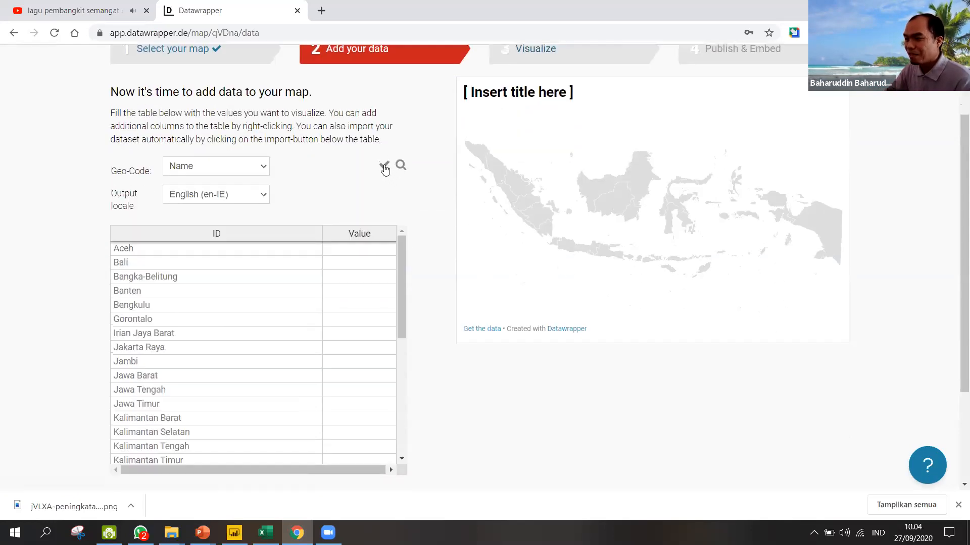
pyautogui.click(246, 197)
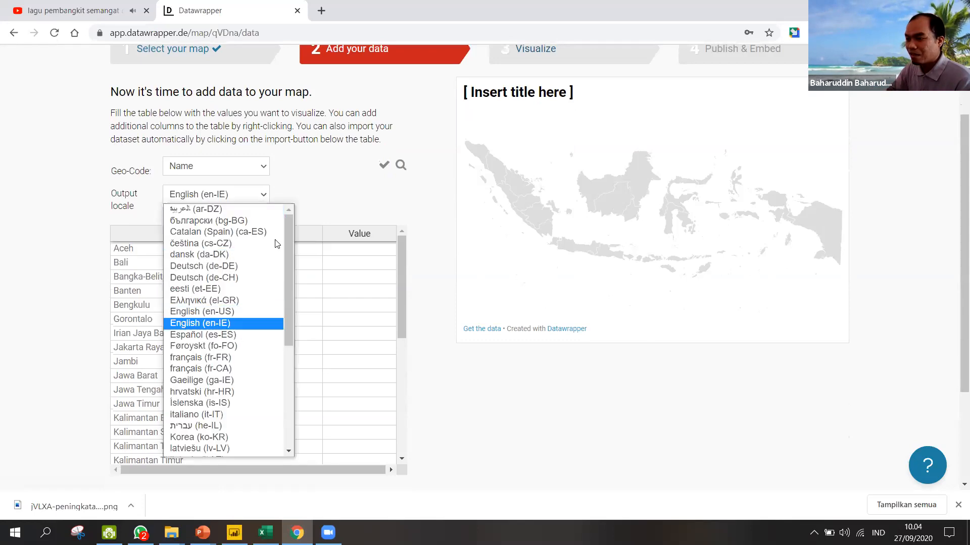
pyautogui.click(367, 198)
pyautogui.click(384, 165)
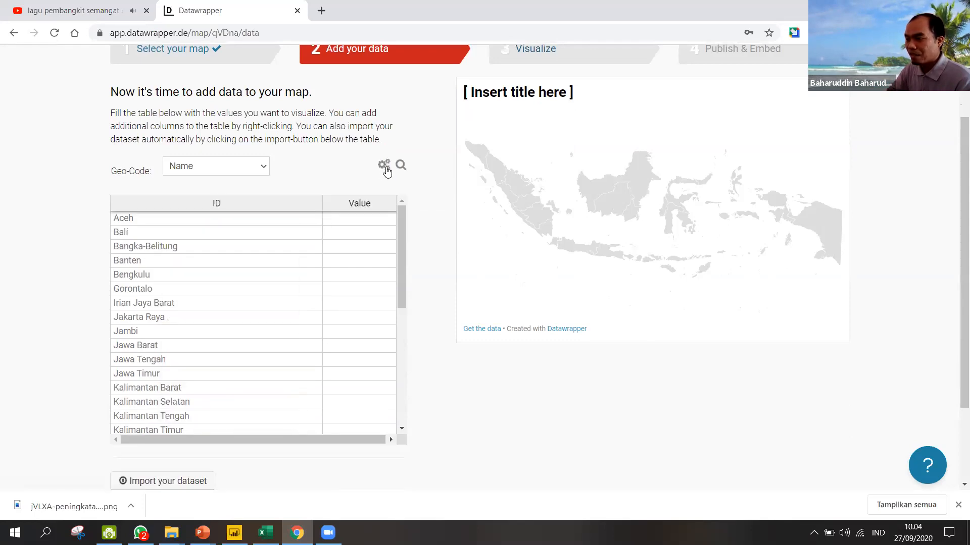
pyautogui.scroll(-2, 394, 216)
pyautogui.scroll(3, 359, 242)
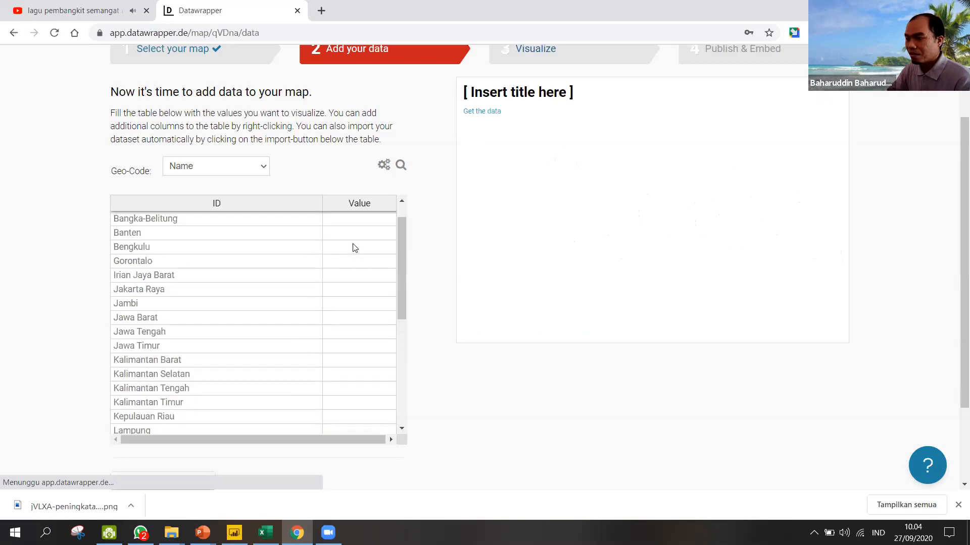
# - Enter the map values 15 for Aceh and 70 for Bali
pyautogui.click(352, 234)
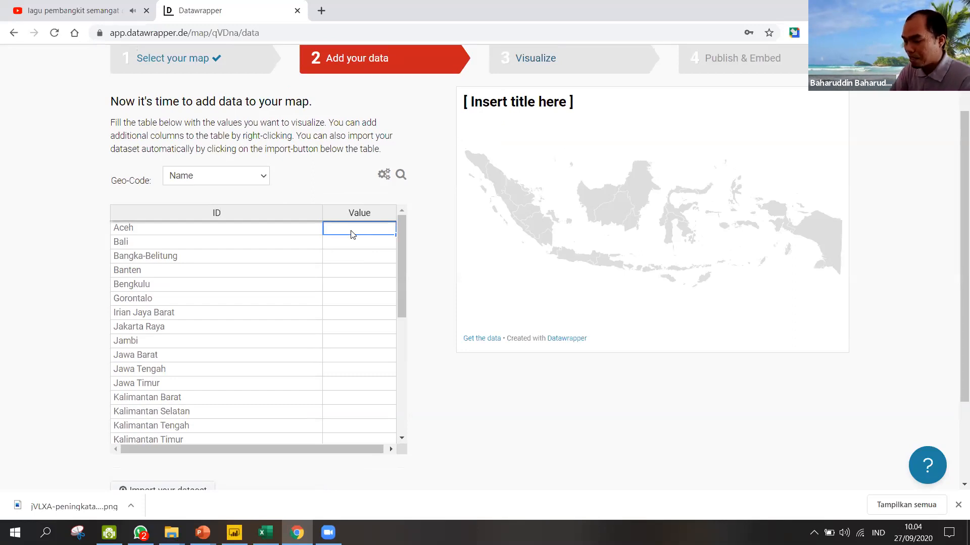
pyautogui.write('15')
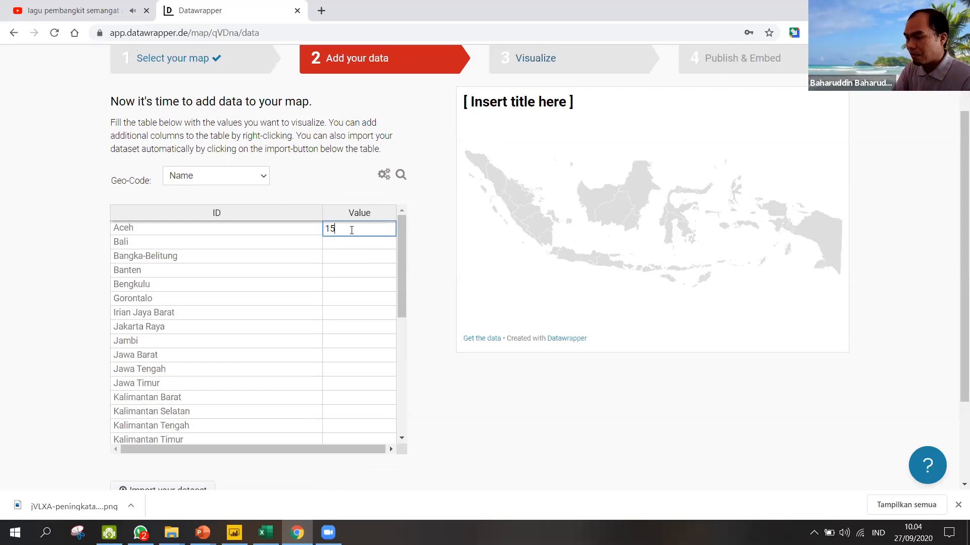
pyautogui.click(365, 247)
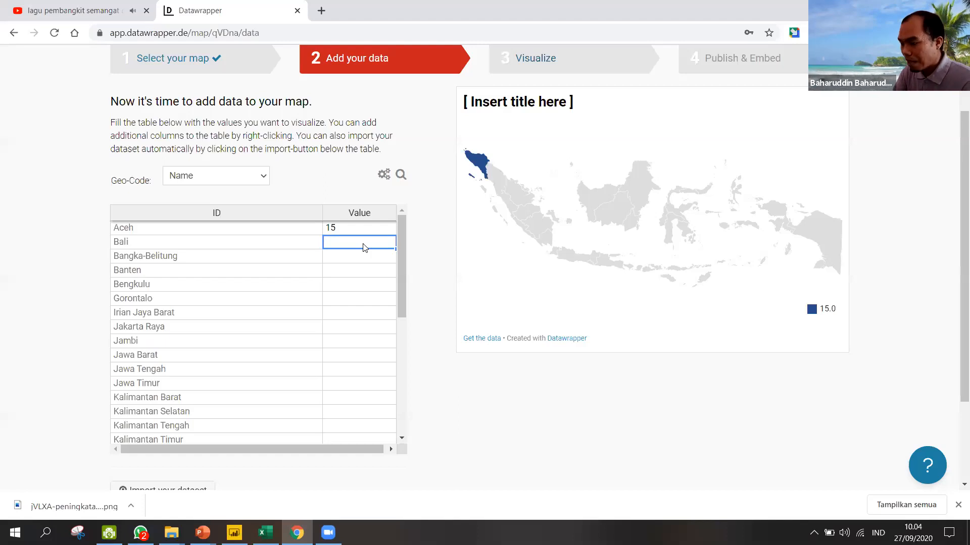
pyautogui.write('70')
pyautogui.press('Return')
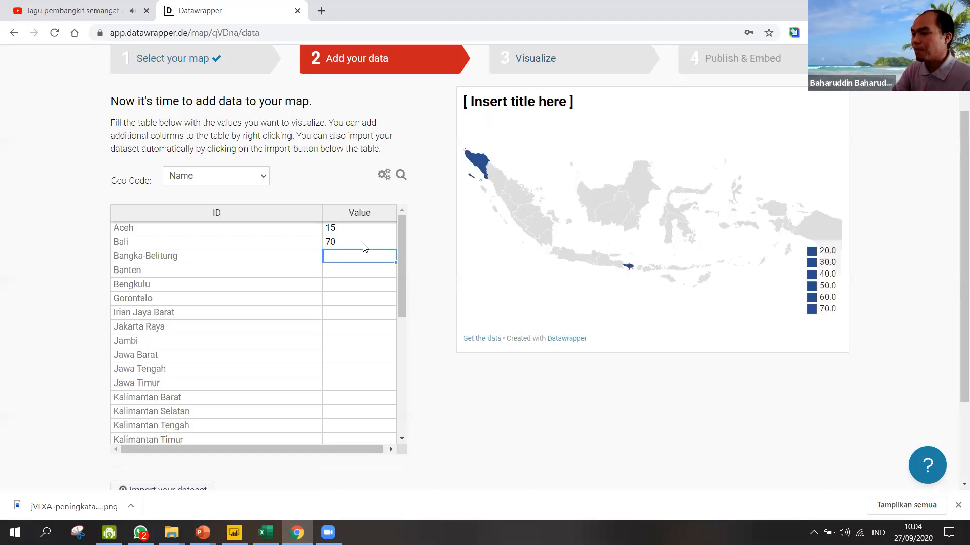
# - Enter 5 for each province from Bangka-Belitung to Jakarta Raya, and 7 for Jambi, Jawa Barat and Jawa Tengah
pyautogui.write('5 5 5 5 5 5')
pyautogui.press('Return')
pyautogui.write('7')
pyautogui.press('Return')
pyautogui.write('7')
pyautogui.press('Return')
pyautogui.write('7')
pyautogui.press('Return')
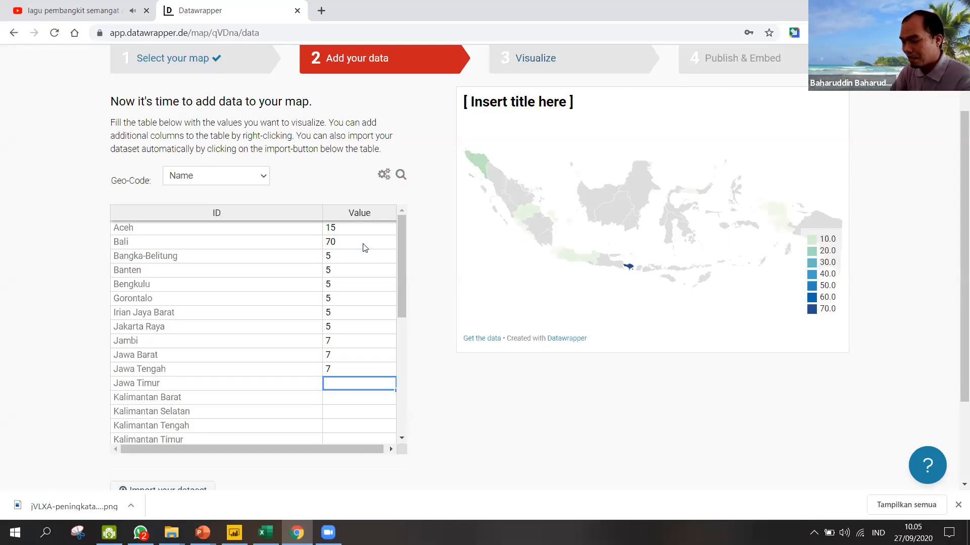
# - Enter 30 for Jawa Timur, 45 for Kalimantan Barat, 73 for Kalimantan Selatan, 9 for Kalimantan Tengah and 99 for Kalimantan Timur
pyautogui.write('30')
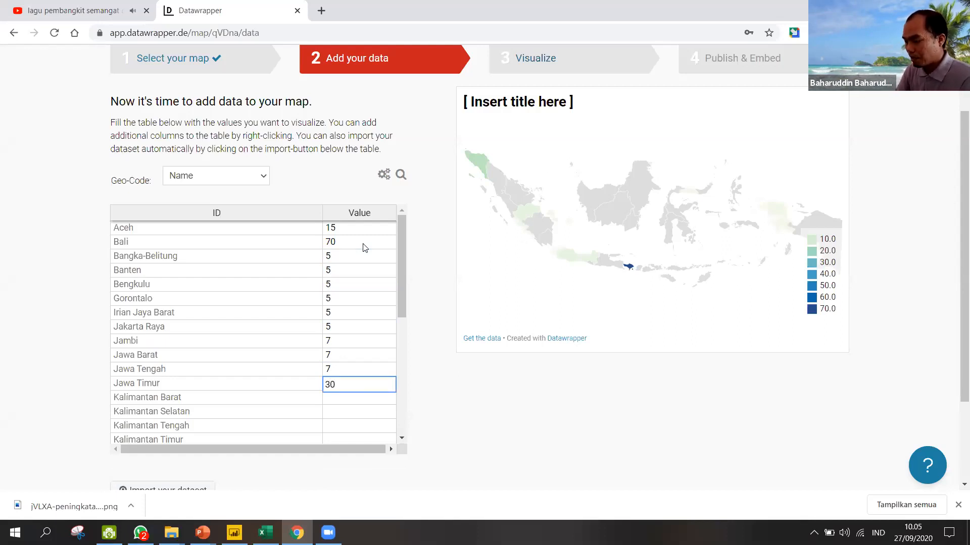
pyautogui.press('Return')
pyautogui.write('45')
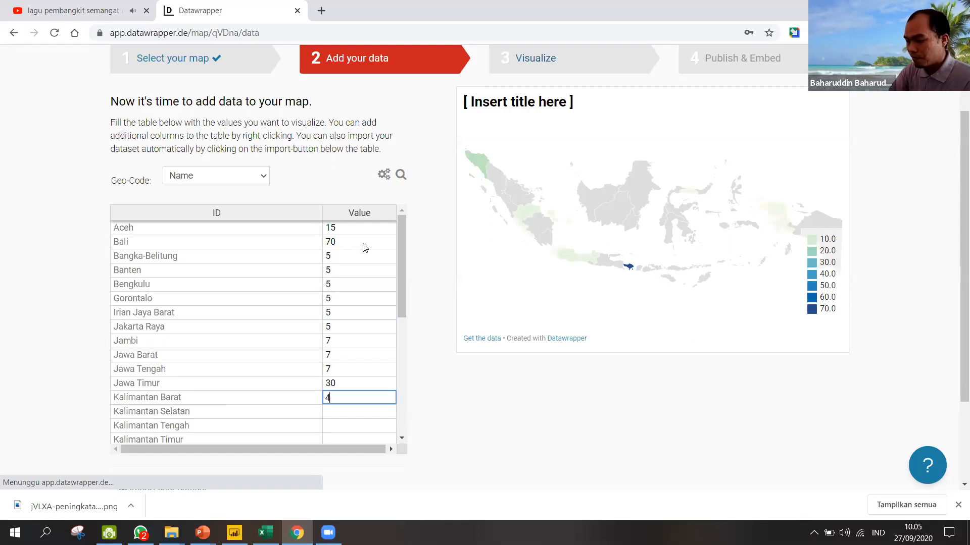
pyautogui.press('Return')
pyautogui.write('73')
pyautogui.press('Return')
pyautogui.write('9')
pyautogui.press('Return')
pyautogui.write('99')
pyautogui.press('Return')
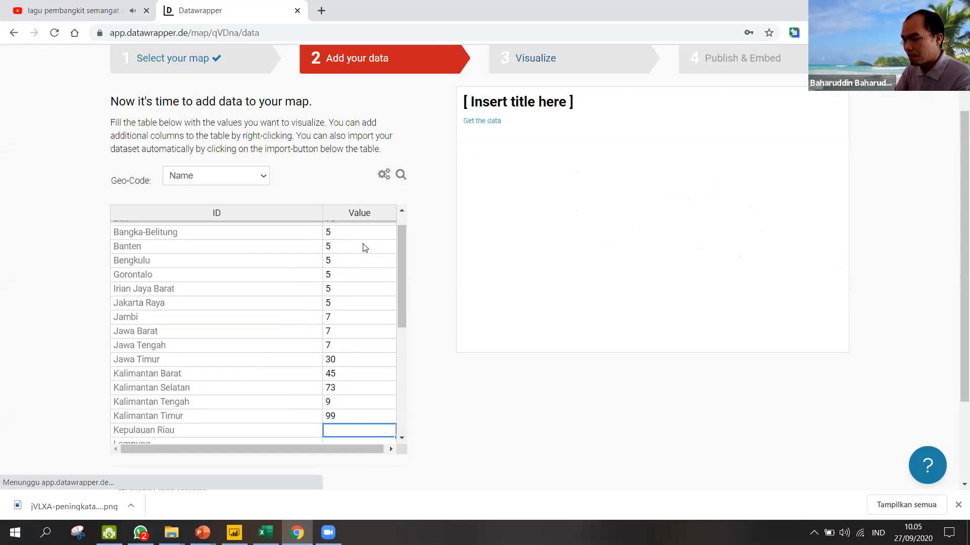
# - Enter the value 9 for Kepulauan Riau, Lampung, Maluku and Maluku Utara
pyautogui.write('9')
pyautogui.press('Return')
pyautogui.write('9')
pyautogui.press('Return')
pyautogui.write('9')
pyautogui.press('Return')
pyautogui.write('9')
pyautogui.press('Return')
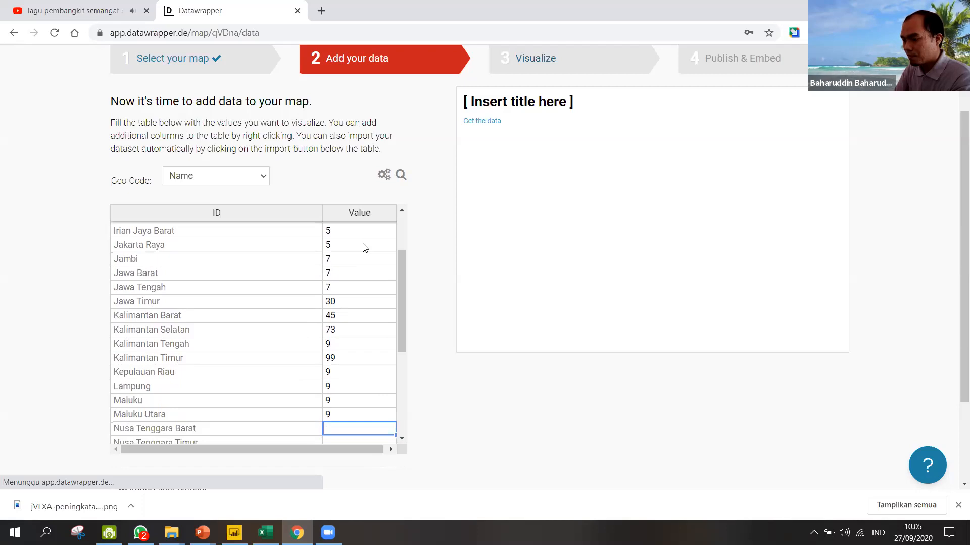
# - Enter the value 8 for each province from Nusa Tenggara Barat to Sulawesi Selatan
pyautogui.write('8')
pyautogui.press('Return')
pyautogui.write('8')
pyautogui.press('Return')
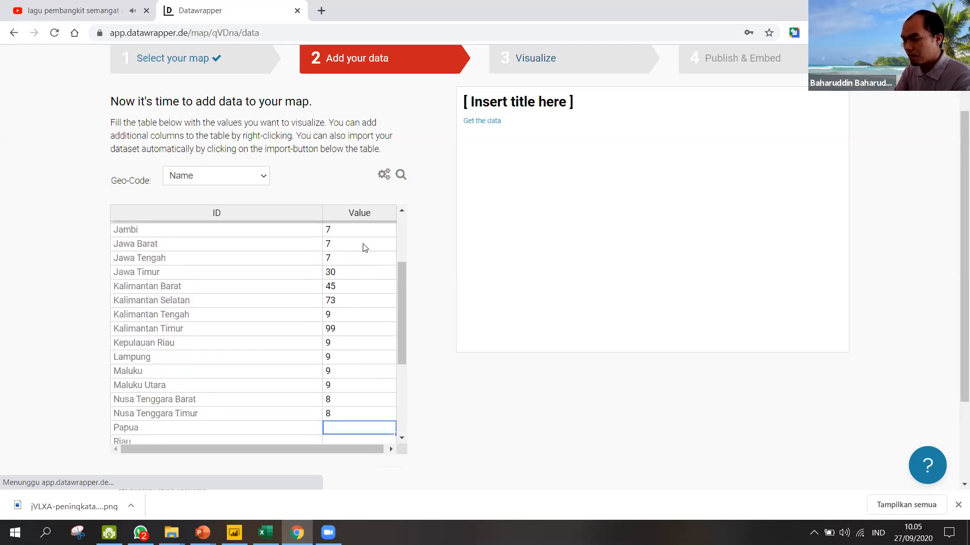
pyautogui.write('8')
pyautogui.press('Return')
pyautogui.write('8')
pyautogui.press('Return')
pyautogui.press('Return')
pyautogui.write('8')
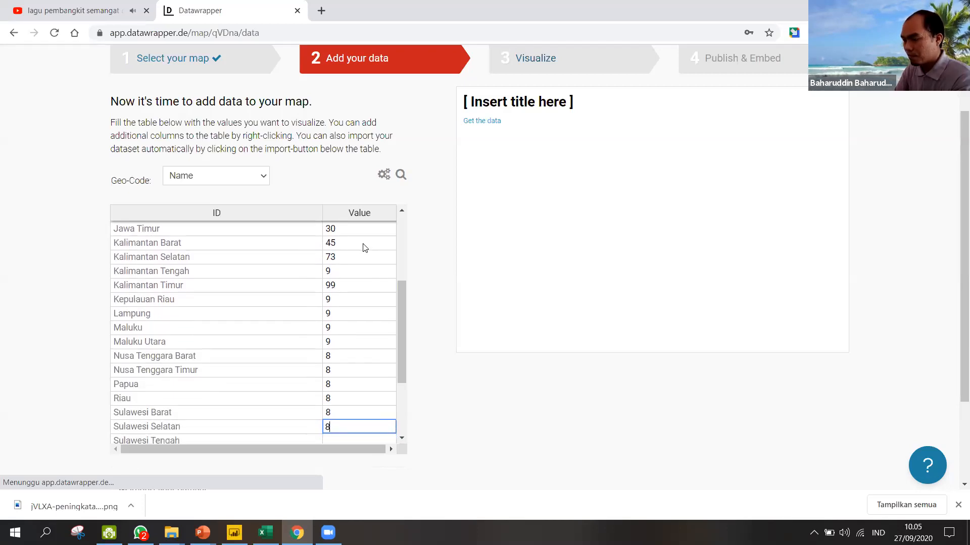
pyautogui.press('Return')
# - Enter the value 8 for each remaining province from Sulawesi Tengah to Yogyakarta
pyautogui.write('8')
pyautogui.press('Return')
pyautogui.write('8')
pyautogui.press('Return')
pyautogui.write('8 8 8')
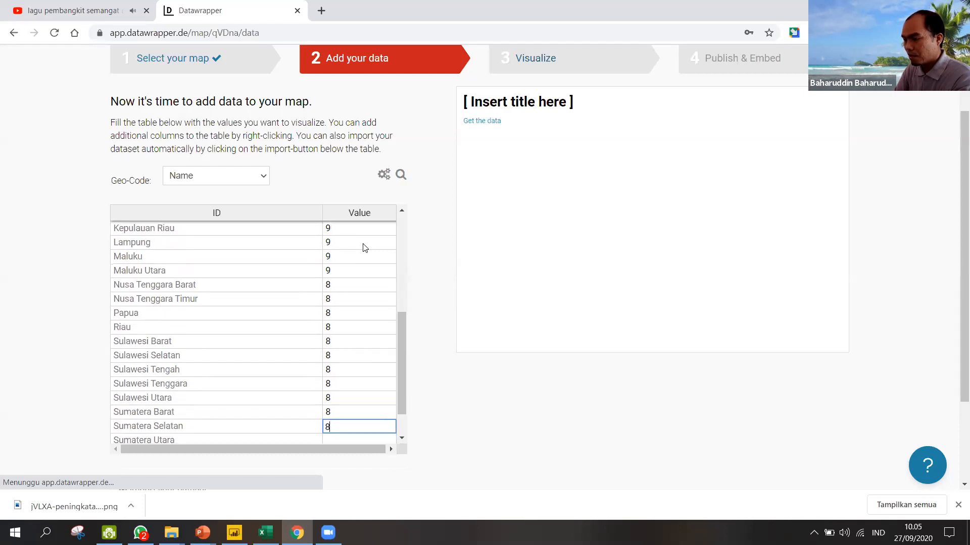
pyautogui.press('Return')
pyautogui.write('8 8 8')
pyautogui.press('BackSpace')
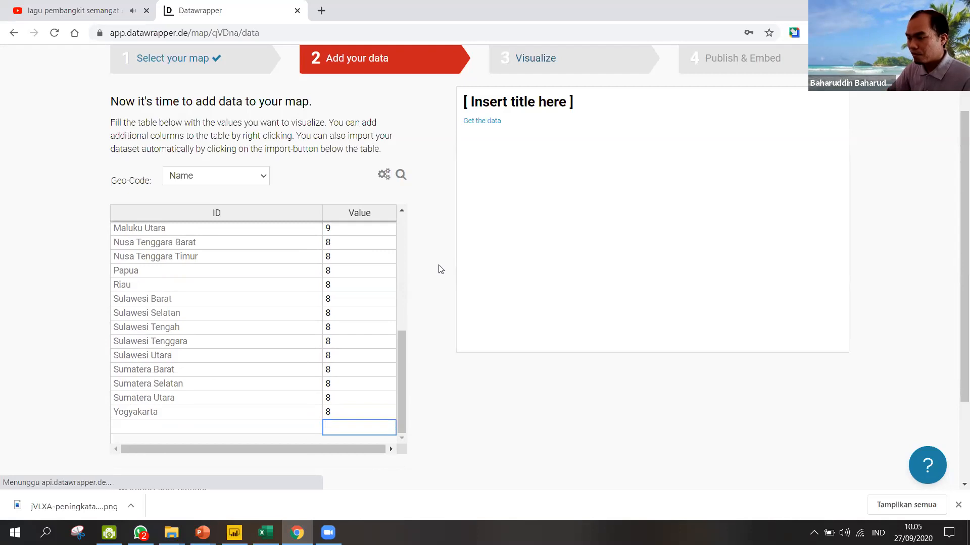
# - Select and copy all province rows with their values, from Aceh to Yogyakarta
pyautogui.moveTo(402, 349); pyautogui.dragTo(417, 217)
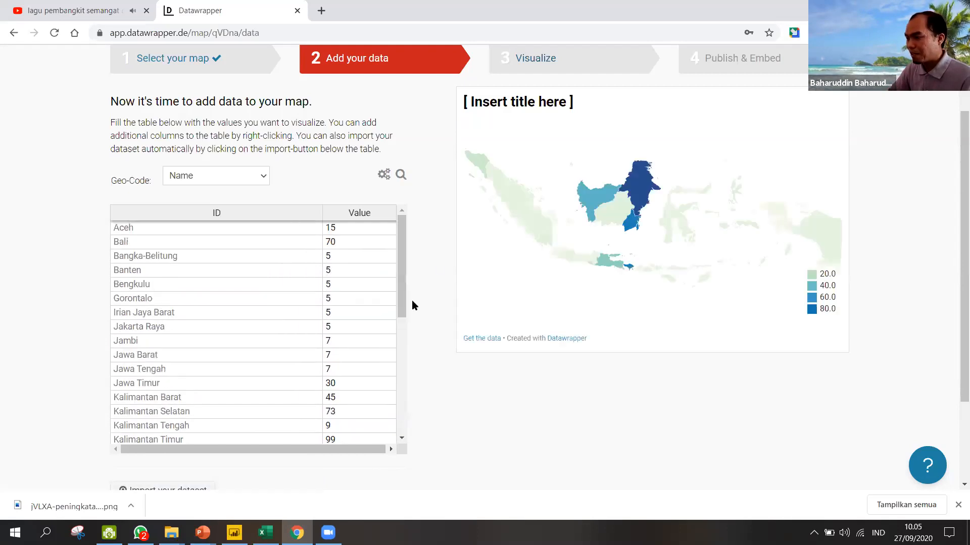
pyautogui.scroll(1, 569, 400)
pyautogui.scroll(2, 569, 400)
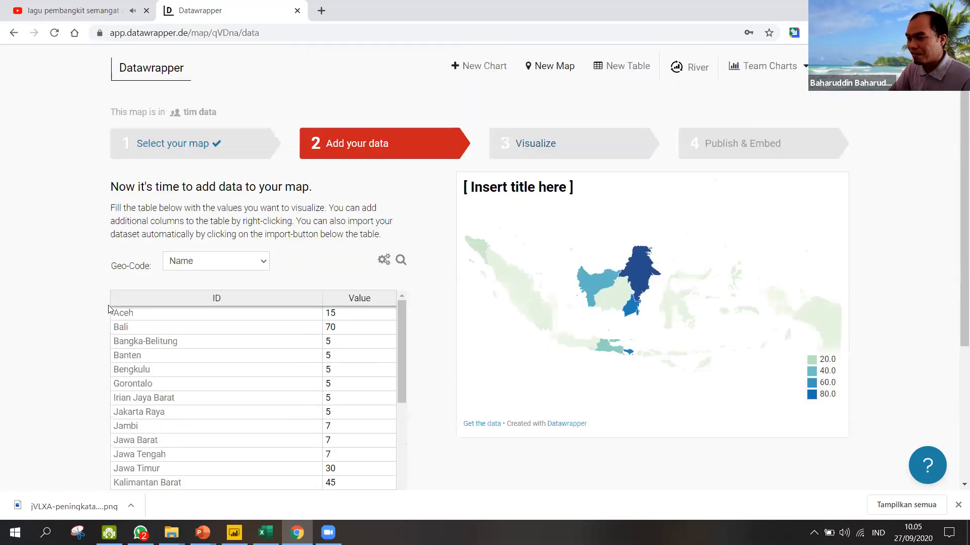
pyautogui.click(143, 316)
pyautogui.moveTo(178, 325); pyautogui.dragTo(362, 527)
pyautogui.scroll(-2, 371, 485)
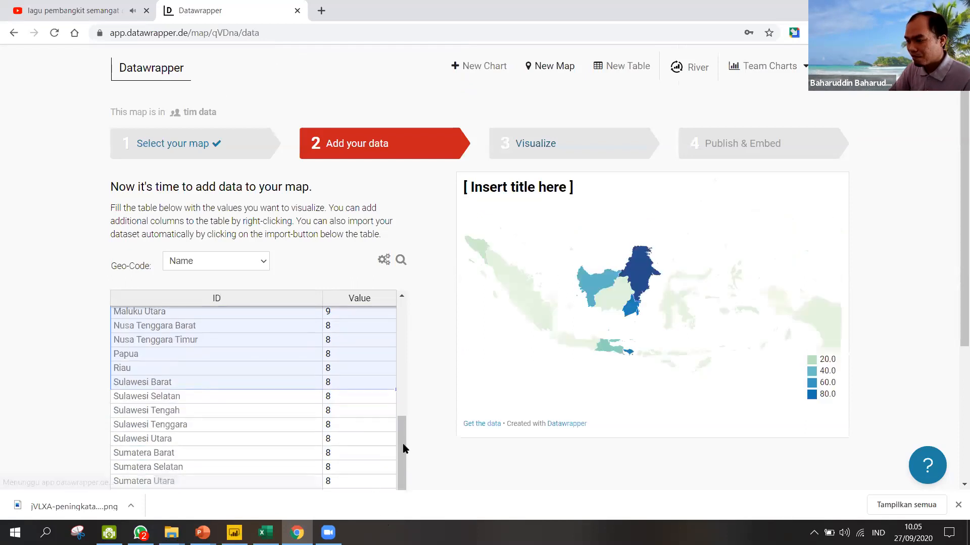
pyautogui.keyDown('shift'); pyautogui.click(385, 473); pyautogui.keyUp('shift')
pyautogui.moveTo(385, 473); pyautogui.dragTo(379, 519)
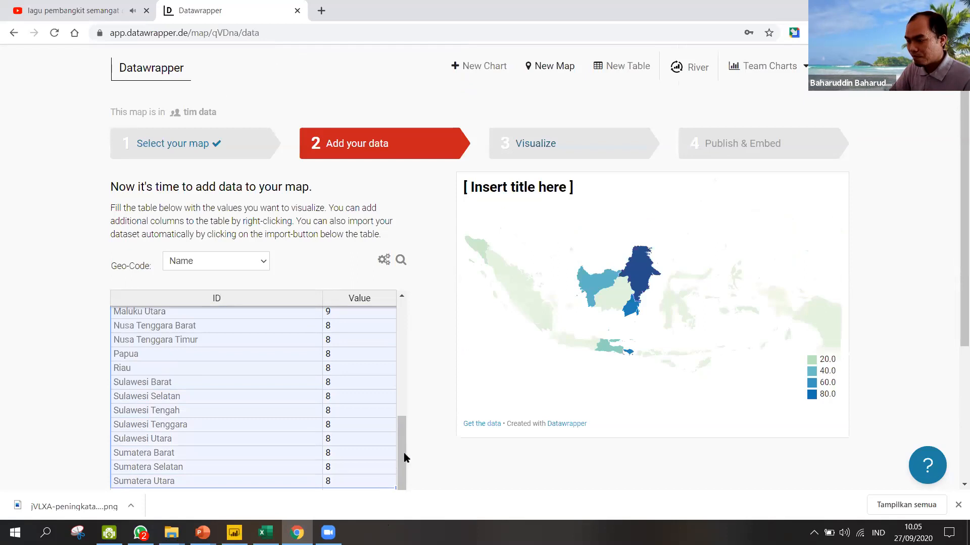
pyautogui.scroll(-3, 440, 349)
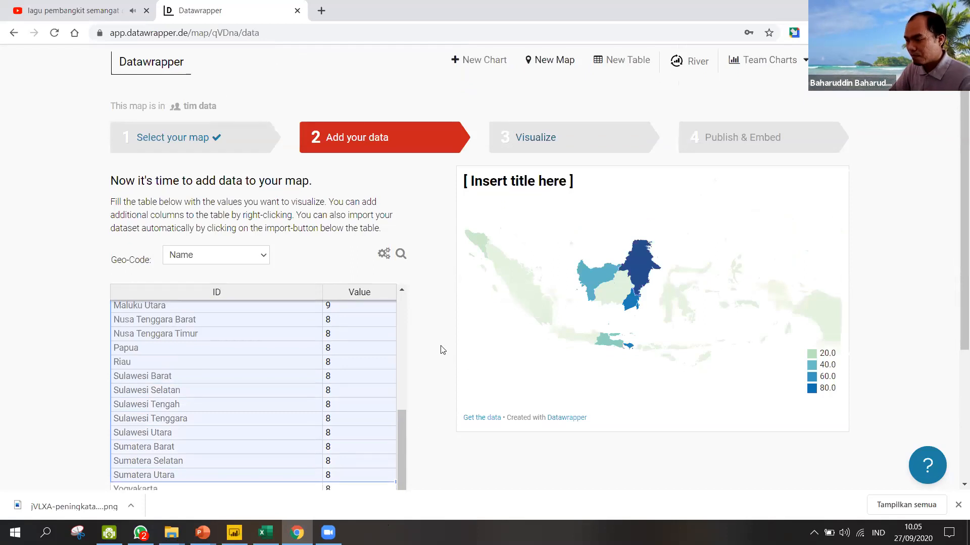
pyautogui.hotkey('shift', 'Down')
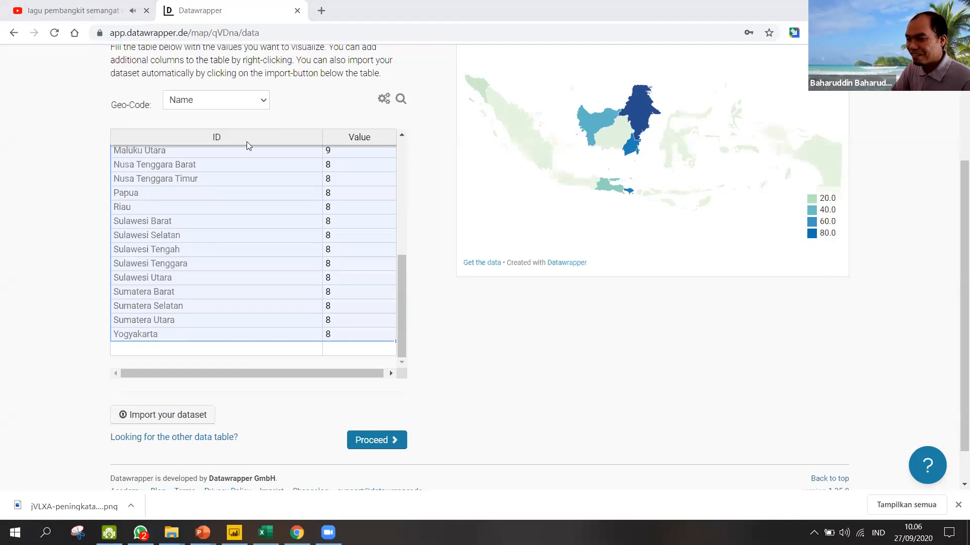
# - Open the dataset import instructions to read which columns are required, and close them without importing
pyautogui.click(190, 416)
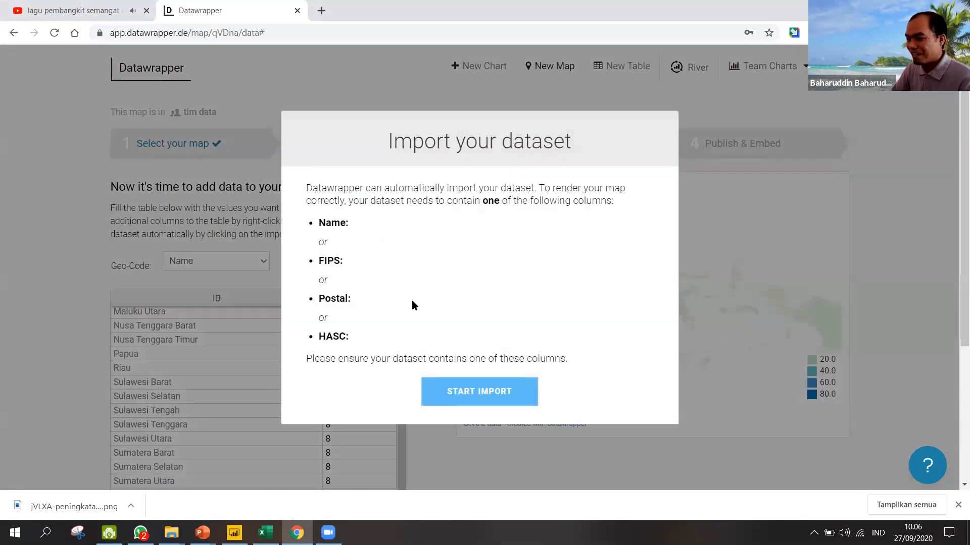
pyautogui.scroll(-1, 411, 302)
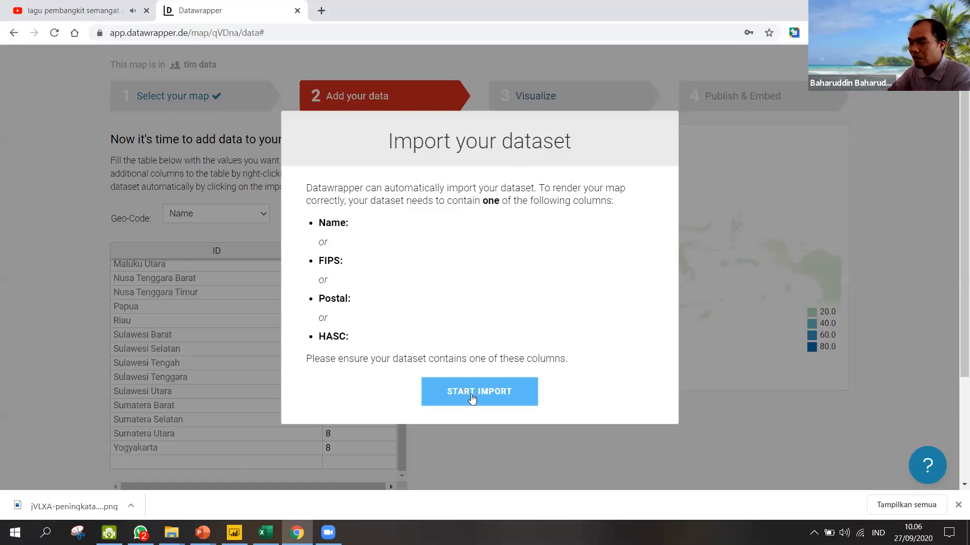
pyautogui.click(734, 279)
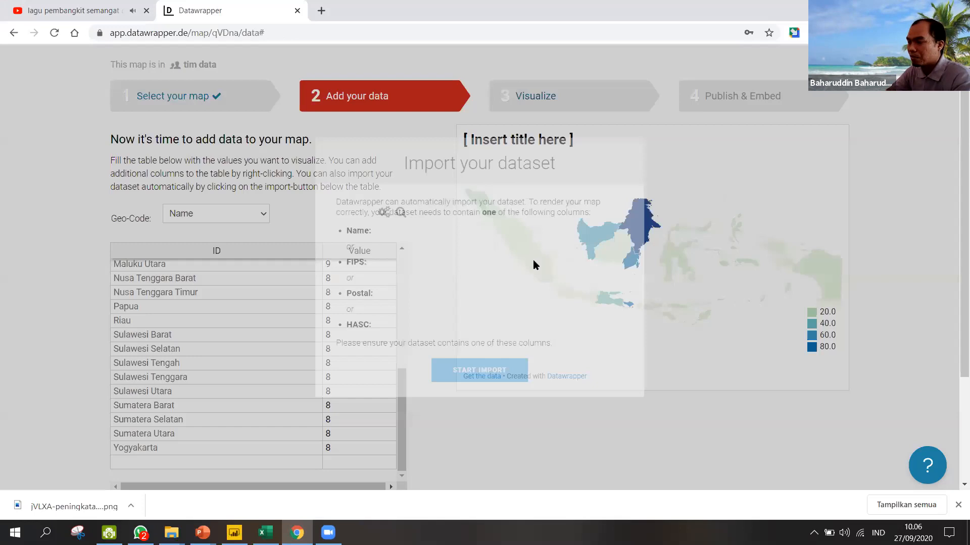
pyautogui.scroll(6, 259, 320)
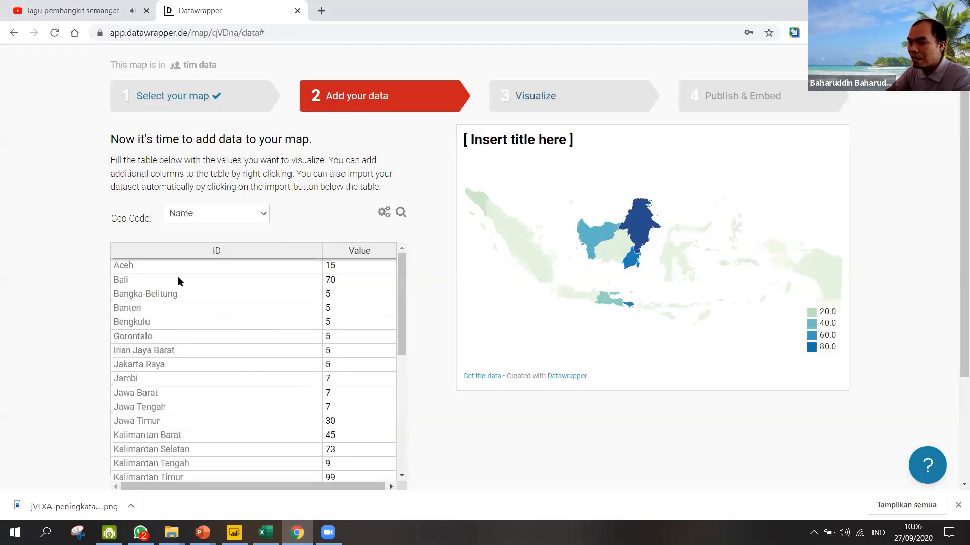
# - Switch to the Data Populasi workbook in Excel, paste the province table at D1 and fit column D to its contents
pyautogui.moveTo(178, 267); pyautogui.dragTo(162, 463)
pyautogui.hotkey('alt', 'Tab')
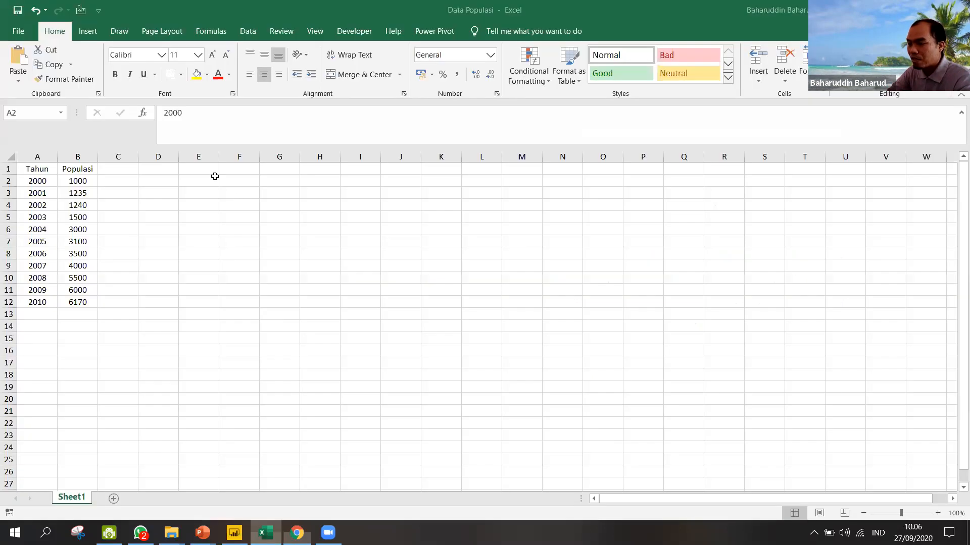
pyautogui.click(167, 170)
pyautogui.hotkey('ctrl', 'v')
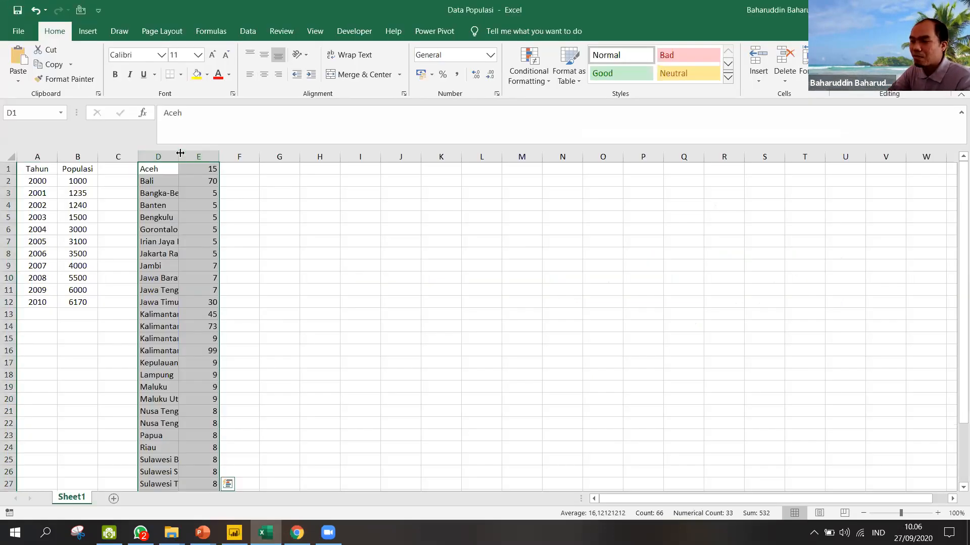
pyautogui.doubleClick(177, 153)
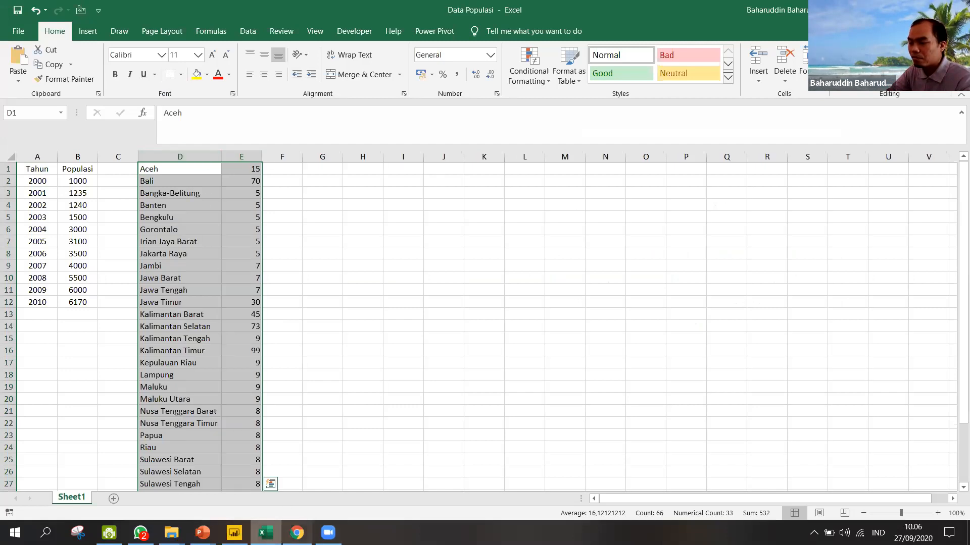
# - Return to the Datawrapper map in Chrome and set the value for Irian Jaya Barat to 67
pyautogui.moveTo(266, 533)
pyautogui.click(297, 533)
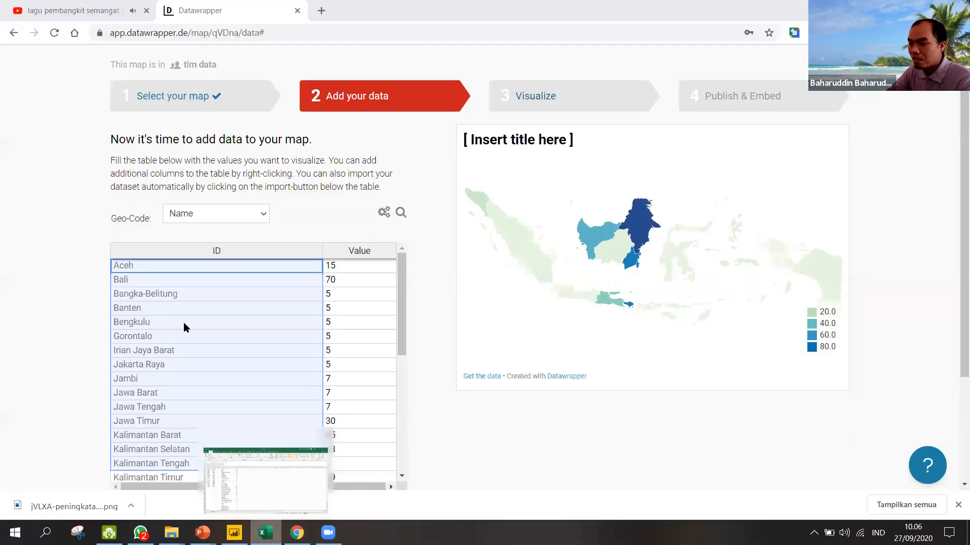
pyautogui.click(316, 298)
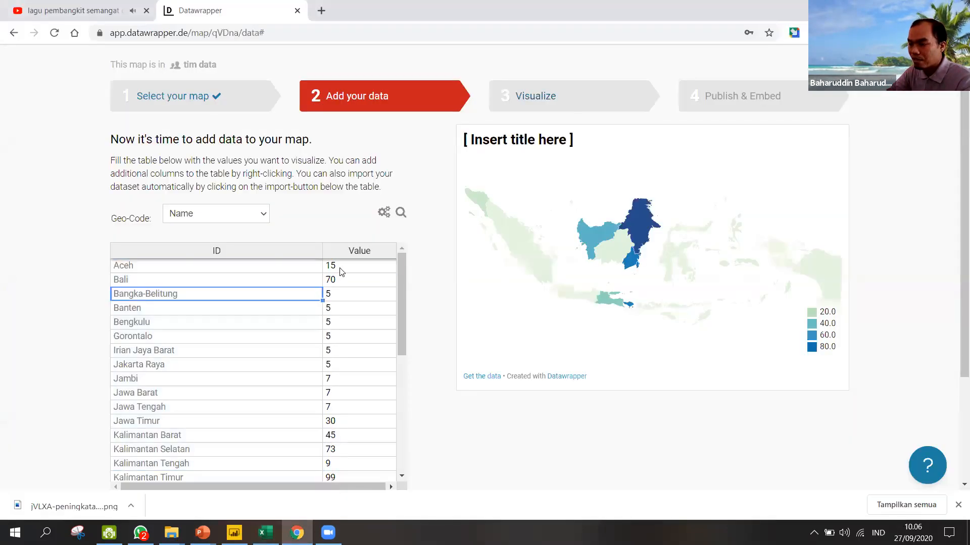
pyautogui.click(334, 350)
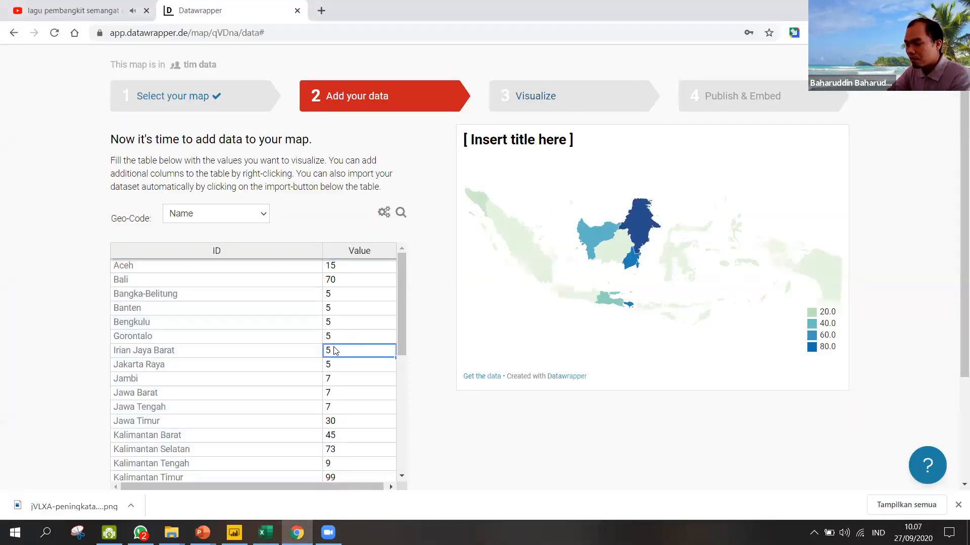
pyautogui.write('67')
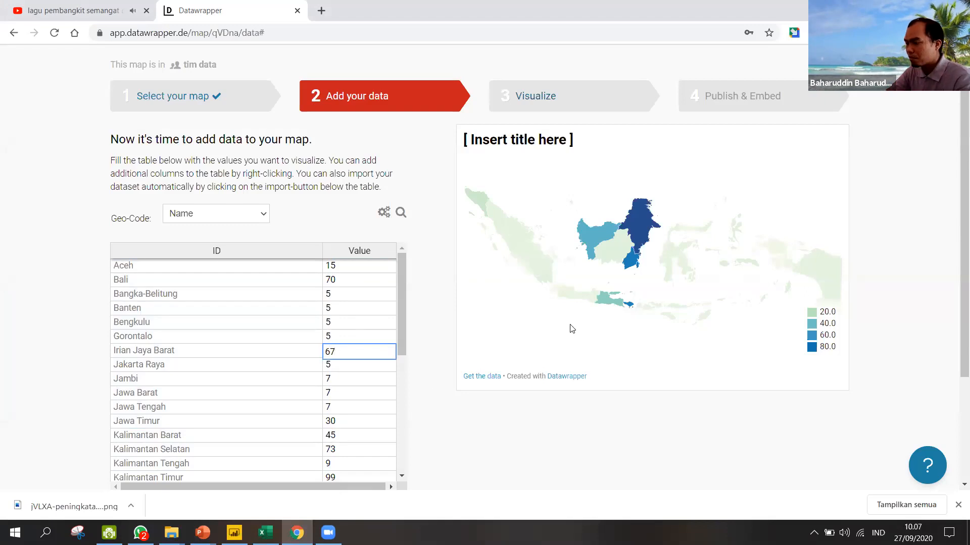
pyautogui.click(319, 394)
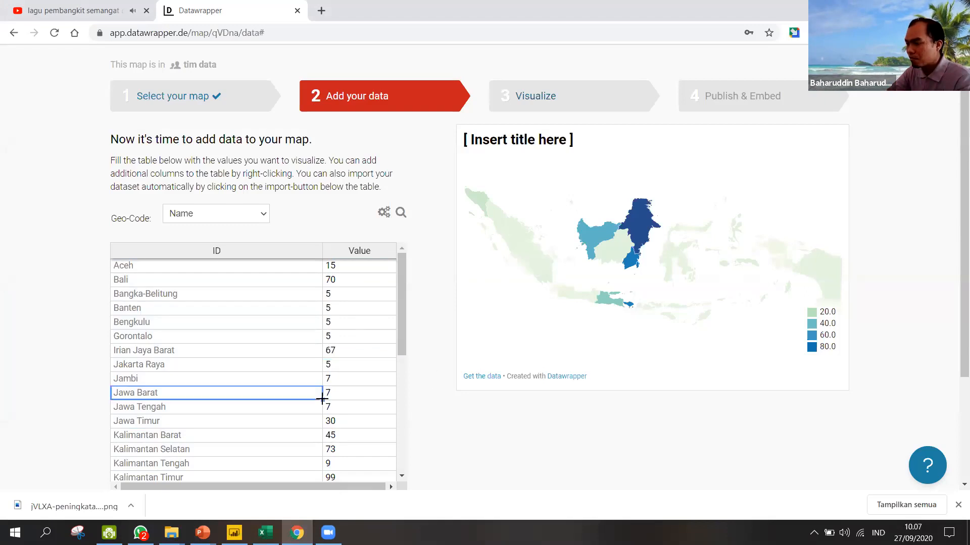
pyautogui.click(359, 392)
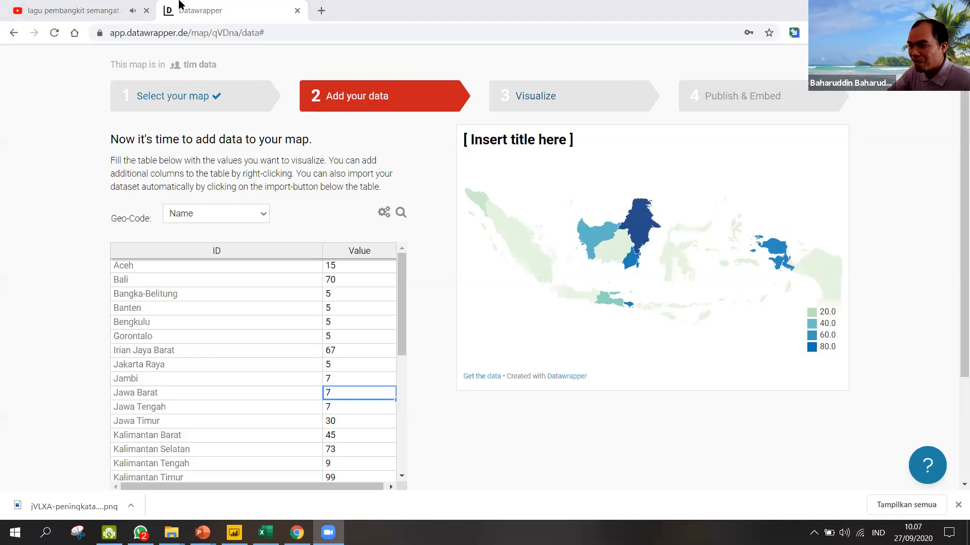
pyautogui.moveTo(189, 29); pyautogui.dragTo(81, 46)
pyautogui.click(69, 263)
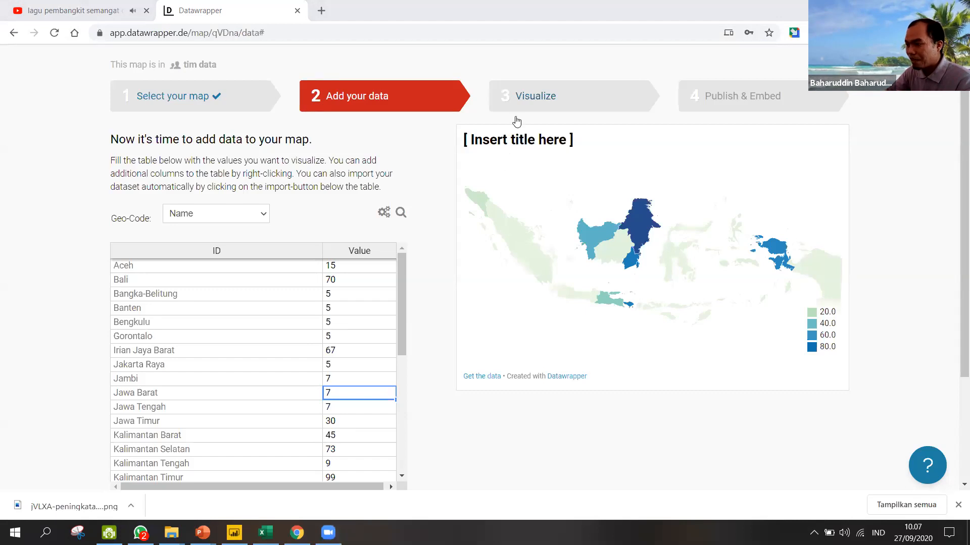
# - Proceed to the map's visualization settings, set the map label to ID and enable Prevent label overlapping
pyautogui.click(538, 97)
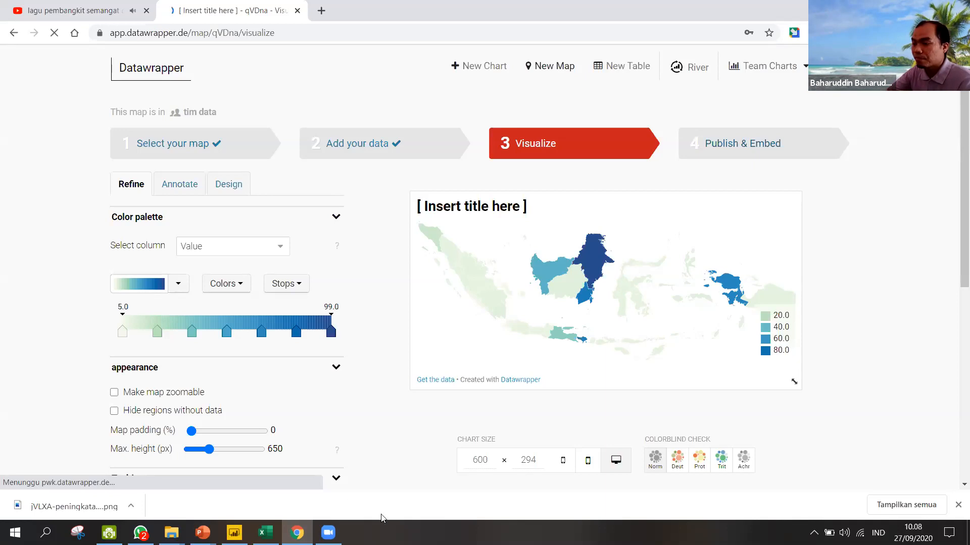
pyautogui.scroll(-1, 308, 451)
pyautogui.scroll(-2, 305, 443)
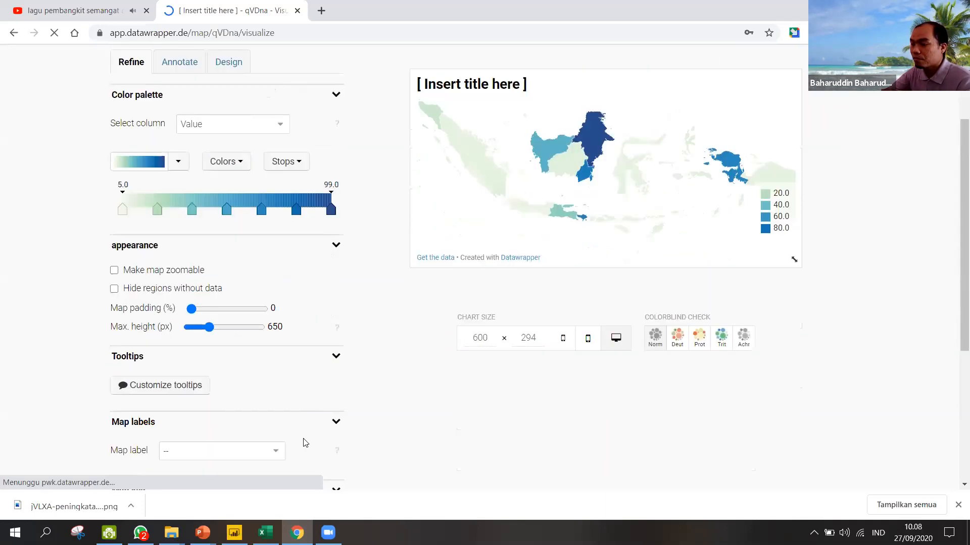
pyautogui.click(262, 385)
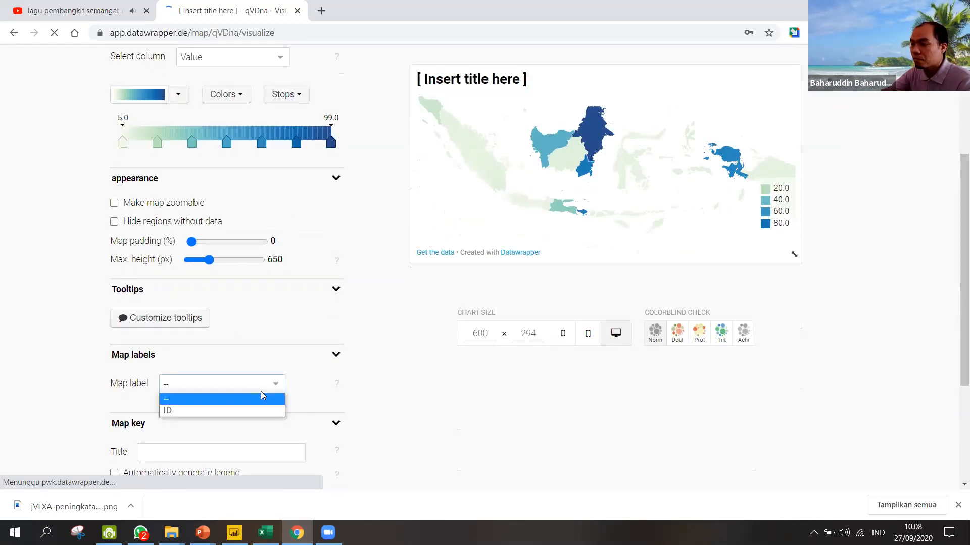
pyautogui.click(262, 412)
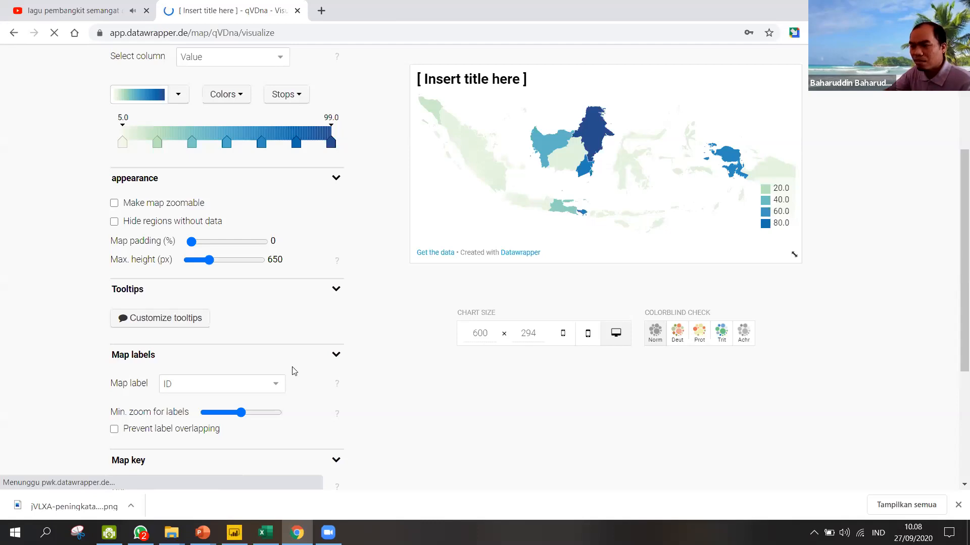
pyautogui.scroll(-2, 301, 362)
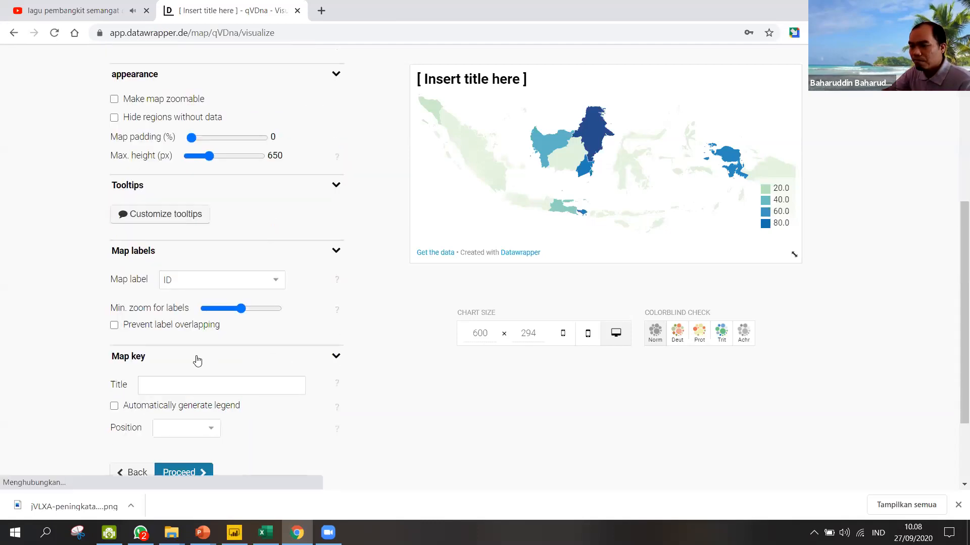
pyautogui.scroll(-1, 178, 317)
pyautogui.click(114, 289)
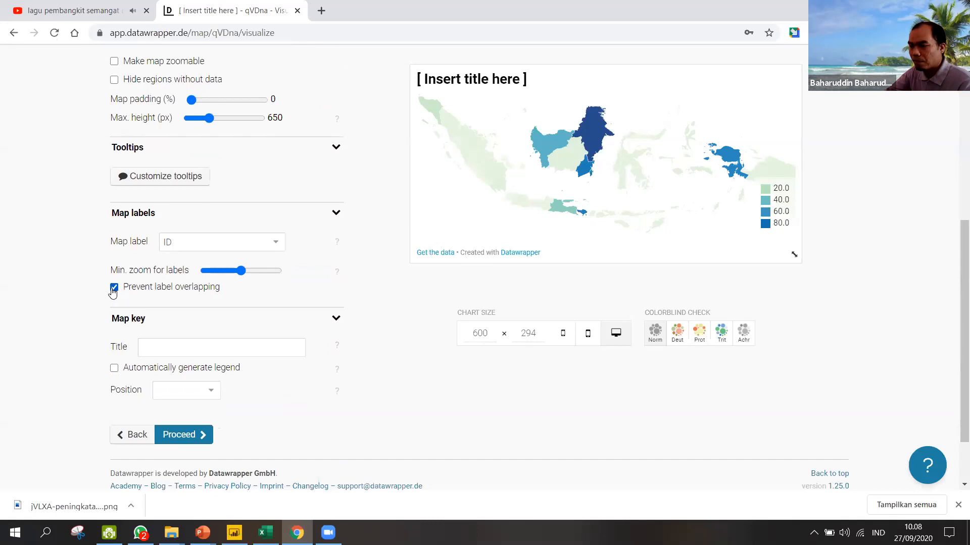
# - Set the map key's position to top left
pyautogui.click(212, 347)
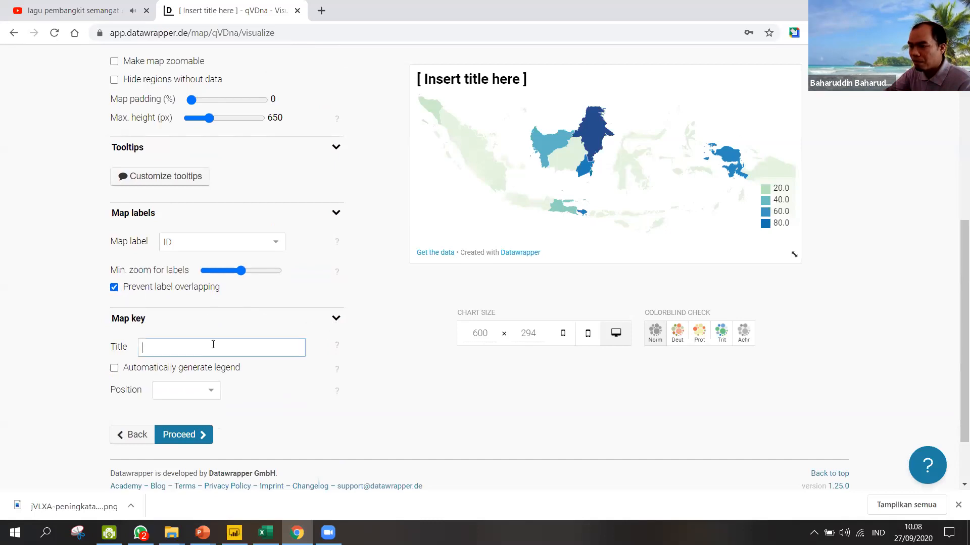
pyautogui.click(175, 390)
pyautogui.click(362, 411)
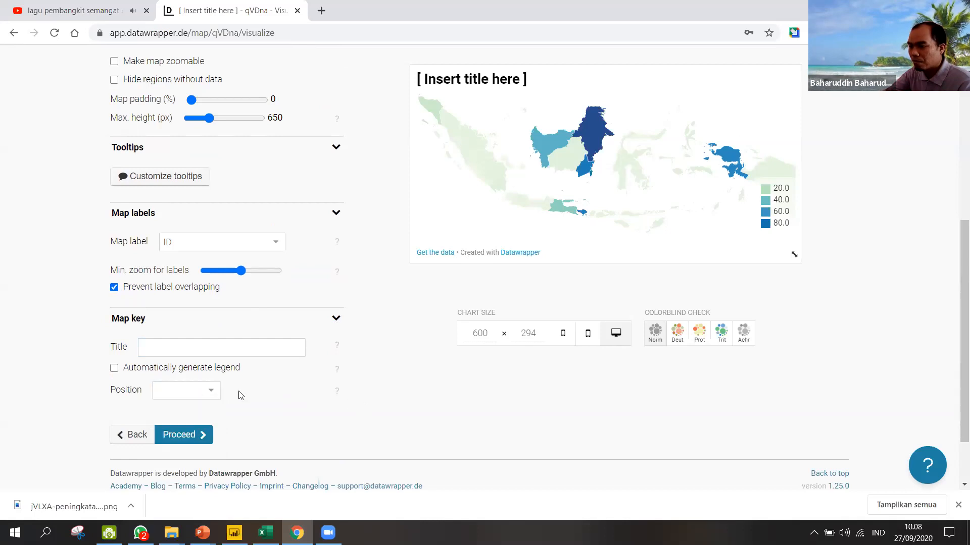
pyautogui.click(188, 394)
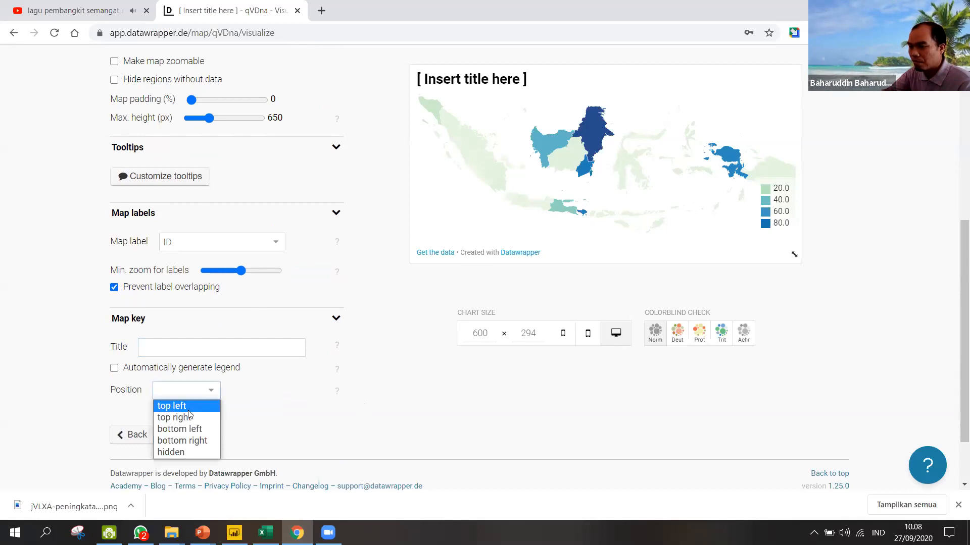
pyautogui.click(190, 407)
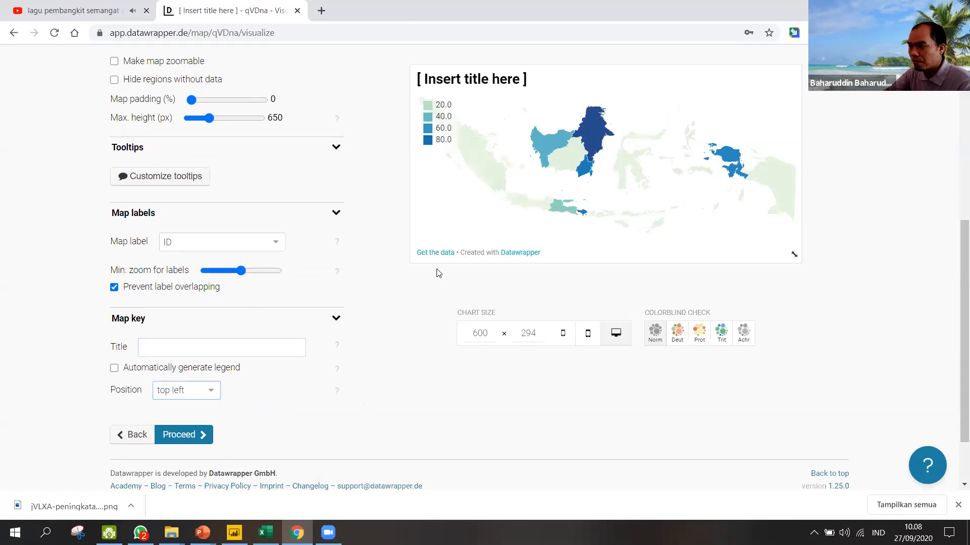
pyautogui.scroll(4, 257, 390)
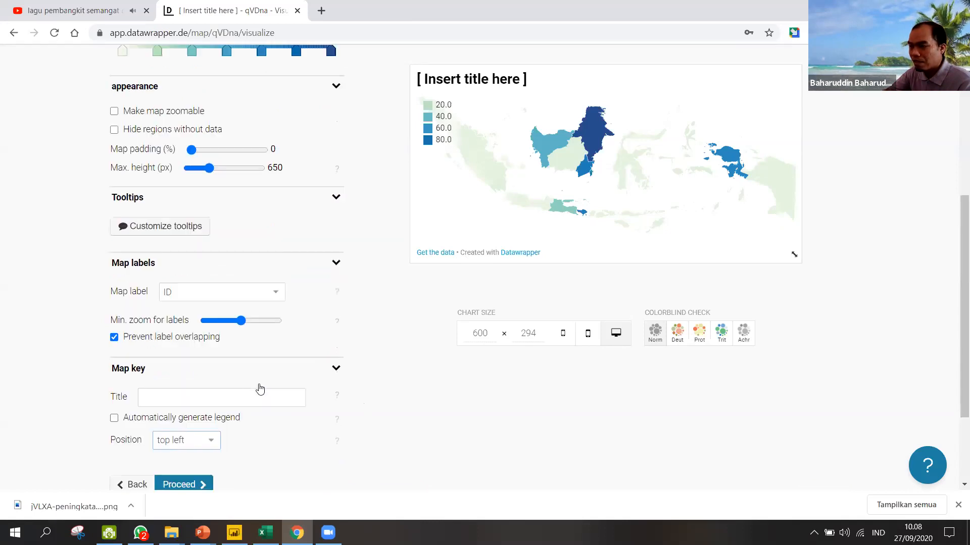
# - Set the color palette's column to ID so the provinces are colored by name
pyautogui.scroll(1, 252, 369)
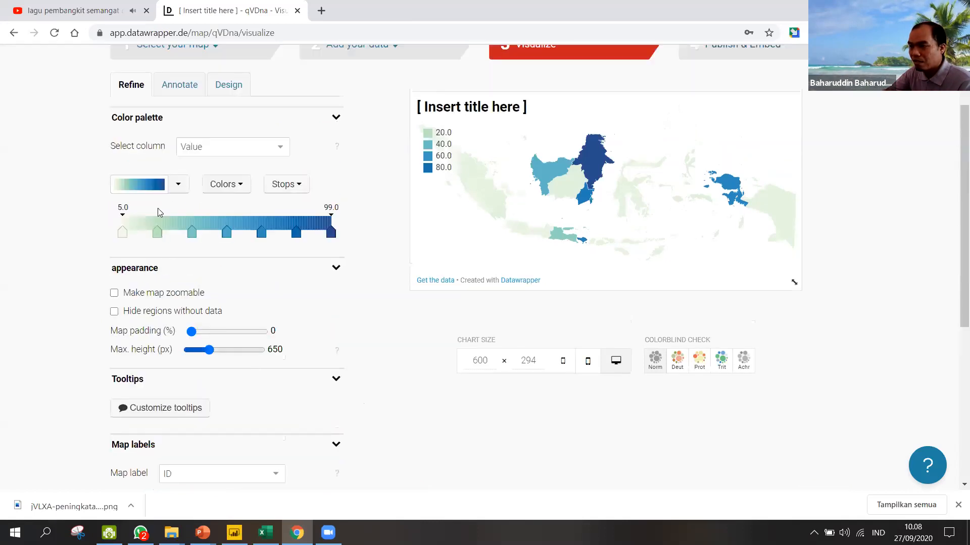
pyautogui.scroll(1, 227, 166)
pyautogui.scroll(1, 263, 227)
pyautogui.click(264, 225)
pyautogui.click(263, 237)
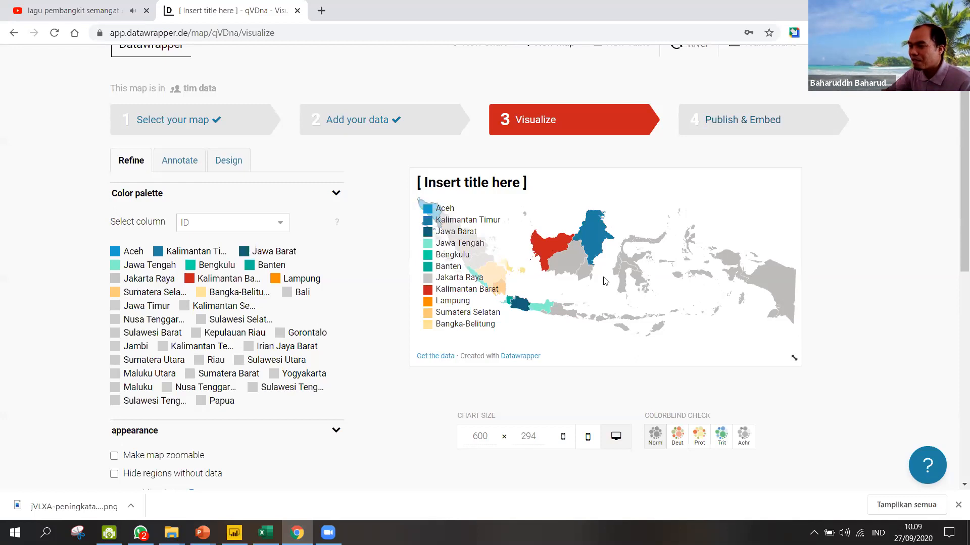
# - Enlarge the map preview to about 822 × 377
pyautogui.moveTo(791, 357); pyautogui.dragTo(840, 444)
pyautogui.moveTo(823, 382); pyautogui.dragTo(841, 447)
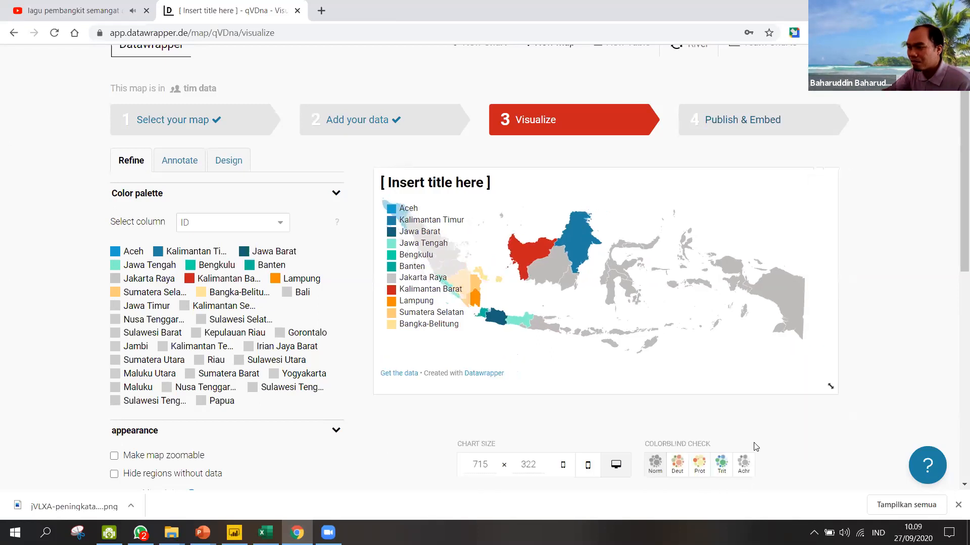
pyautogui.moveTo(829, 387); pyautogui.dragTo(850, 474)
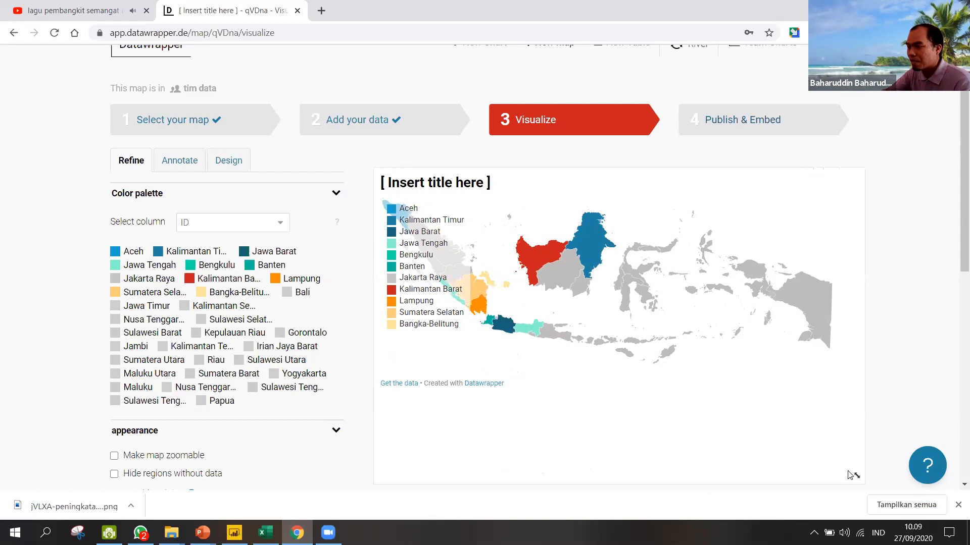
pyautogui.moveTo(842, 398); pyautogui.dragTo(883, 502)
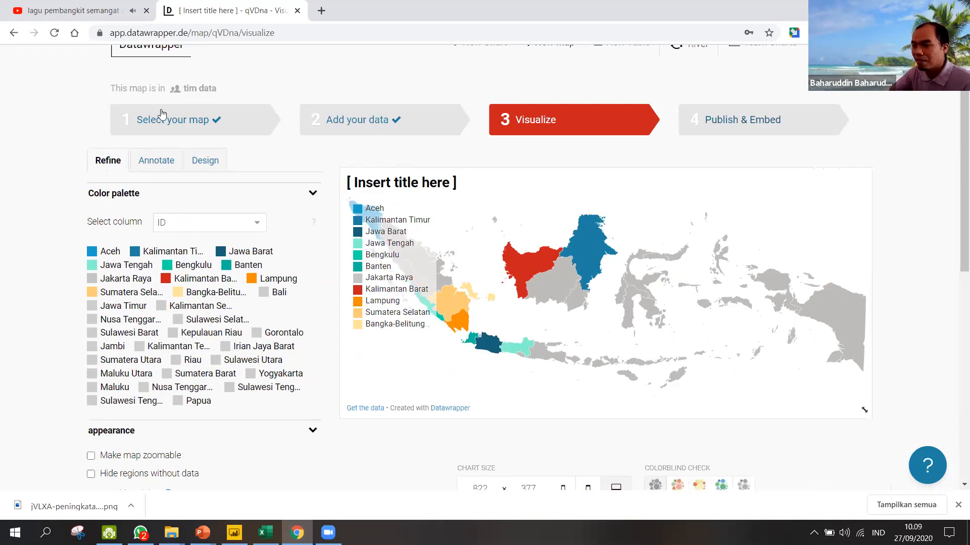
# - Set the map key's position to bottom right
pyautogui.scroll(-4, 172, 276)
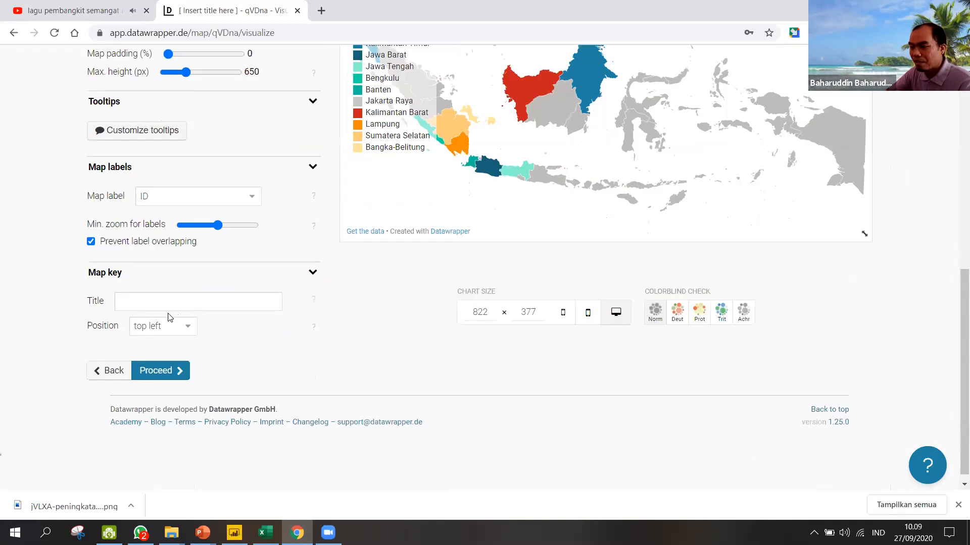
pyautogui.click(169, 336)
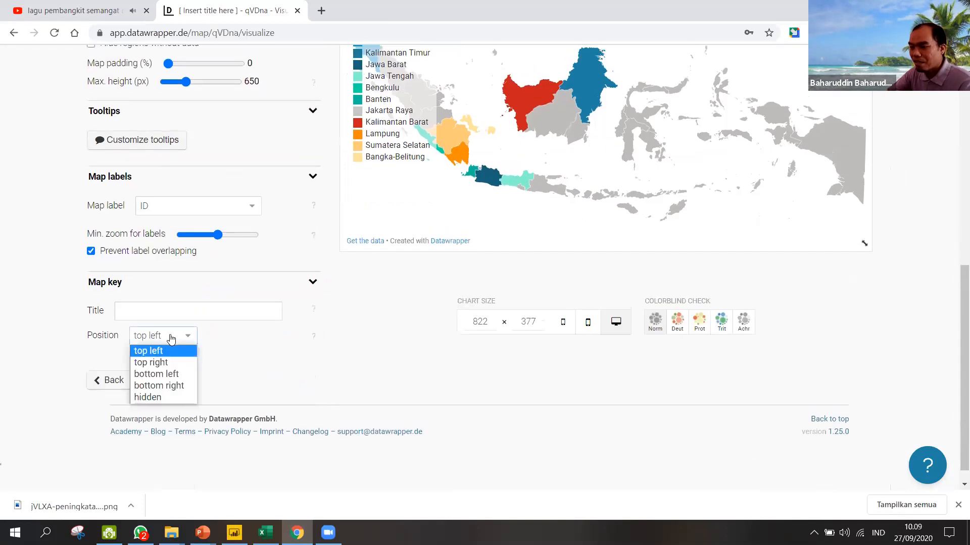
pyautogui.click(180, 387)
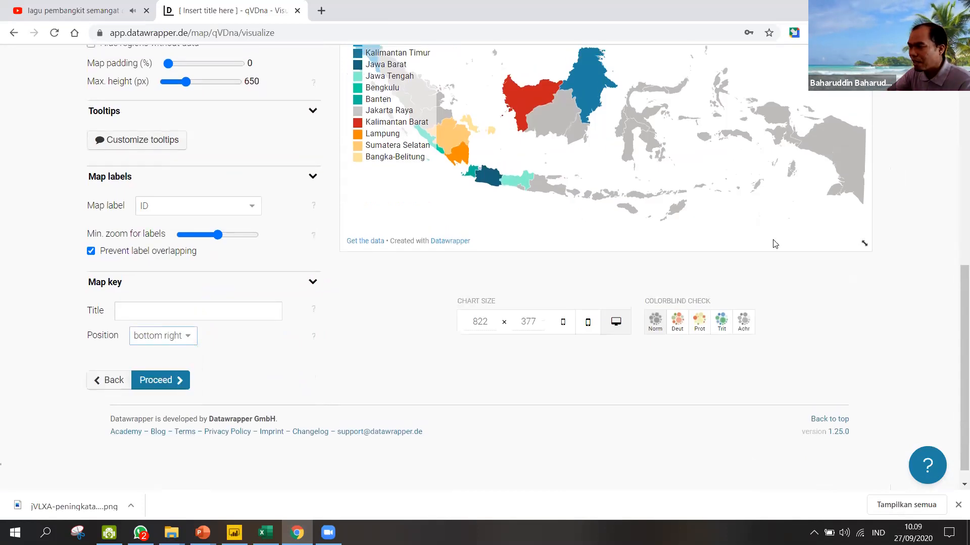
pyautogui.click(191, 339)
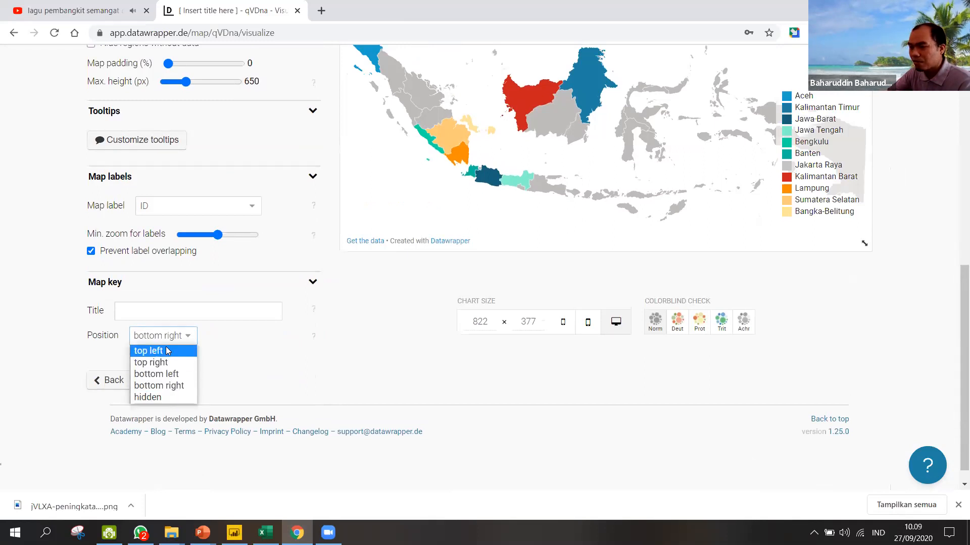
pyautogui.click(295, 384)
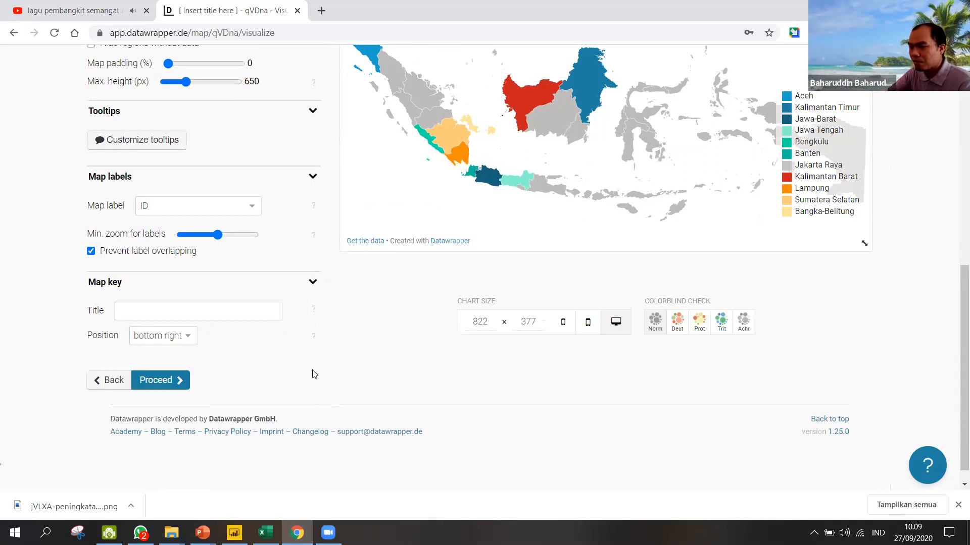
# - Collapse the Map key settings section and leave Map labels expanded
pyautogui.scroll(3, 309, 343)
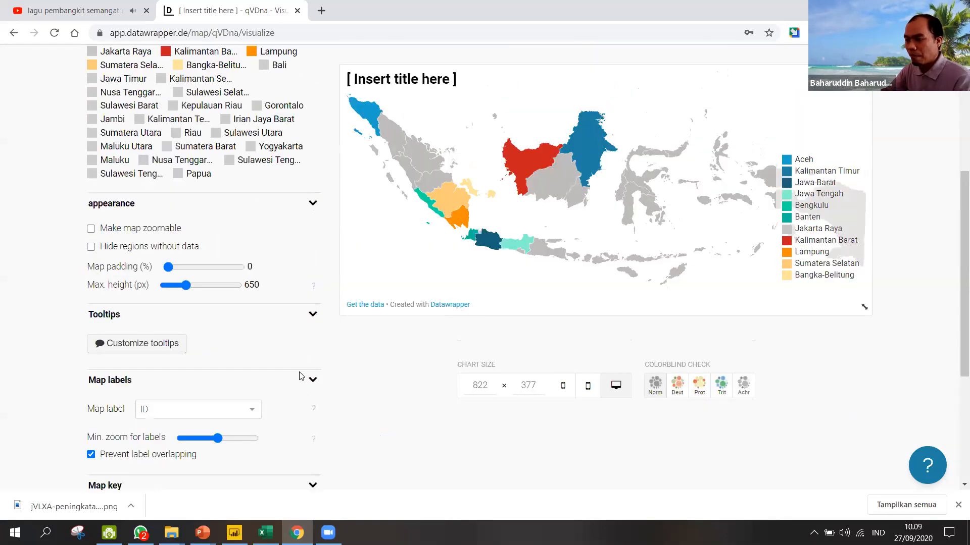
pyautogui.click(312, 411)
pyautogui.click(313, 410)
pyautogui.click(312, 410)
pyautogui.click(310, 310)
pyautogui.click(311, 310)
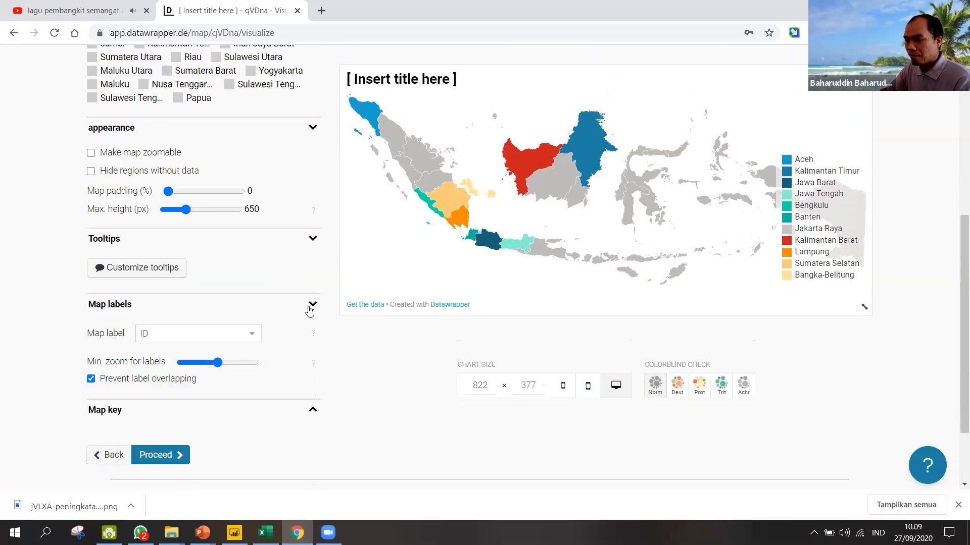
# - Make the map zoomable and test zooming in around Sulawesi and back out to check the province labels
pyautogui.scroll(2, 131, 245)
pyautogui.click(92, 230)
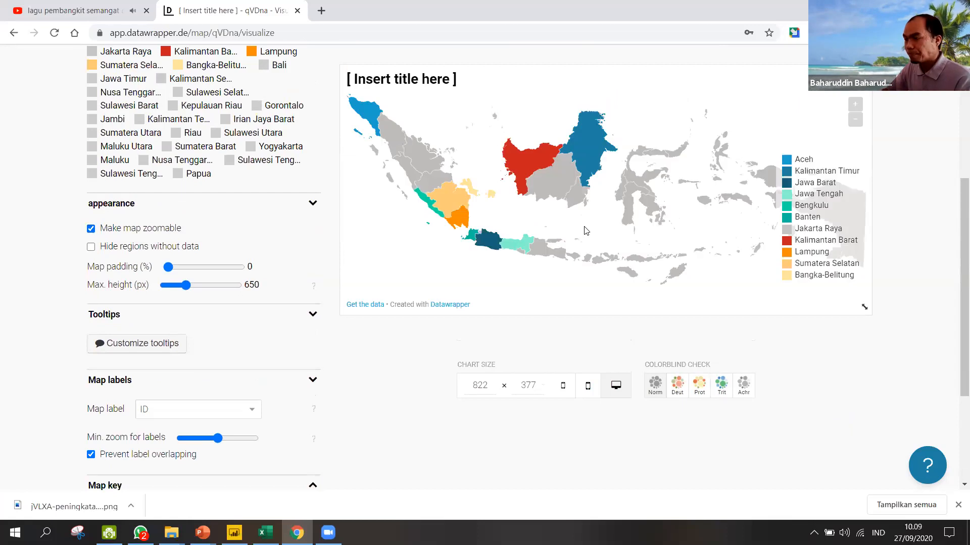
pyautogui.click(855, 106)
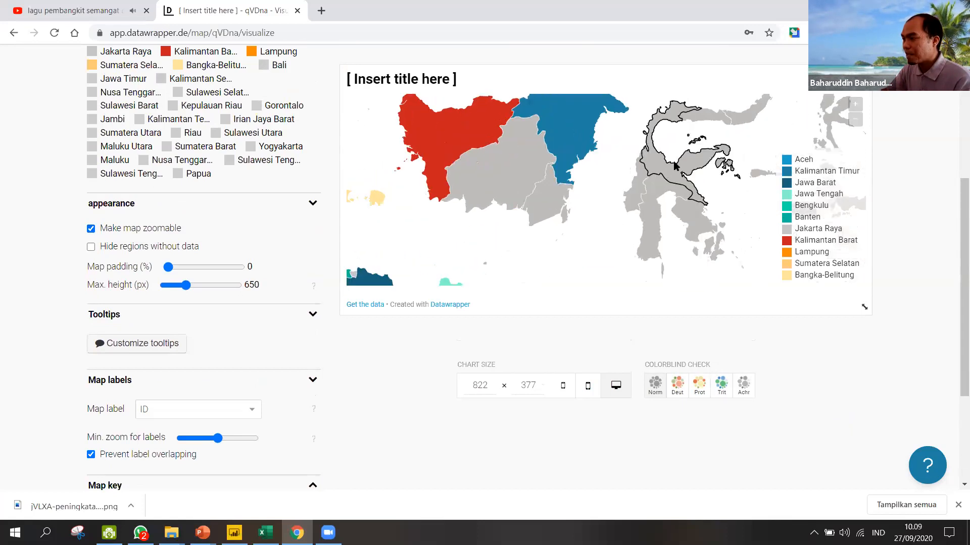
pyautogui.moveTo(552, 225); pyautogui.dragTo(536, 233)
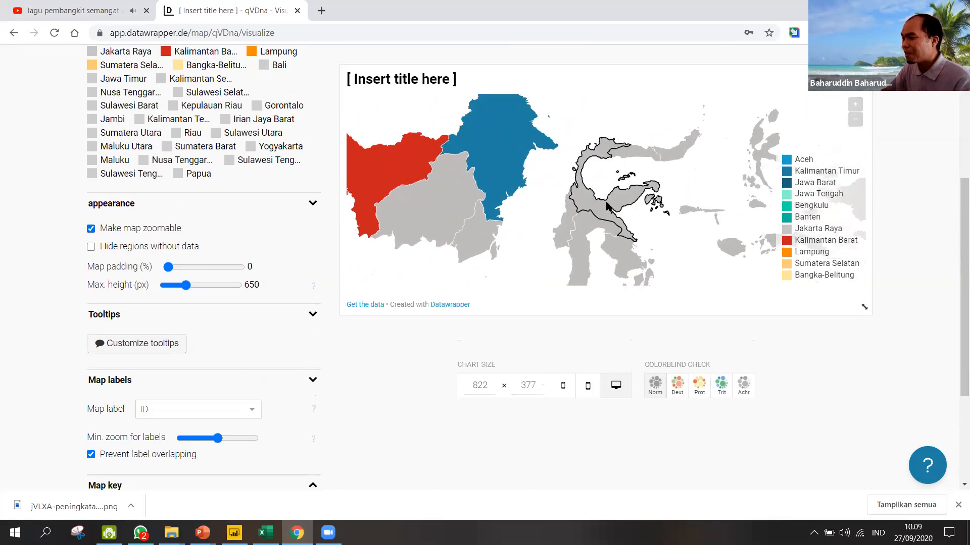
pyautogui.click(858, 105)
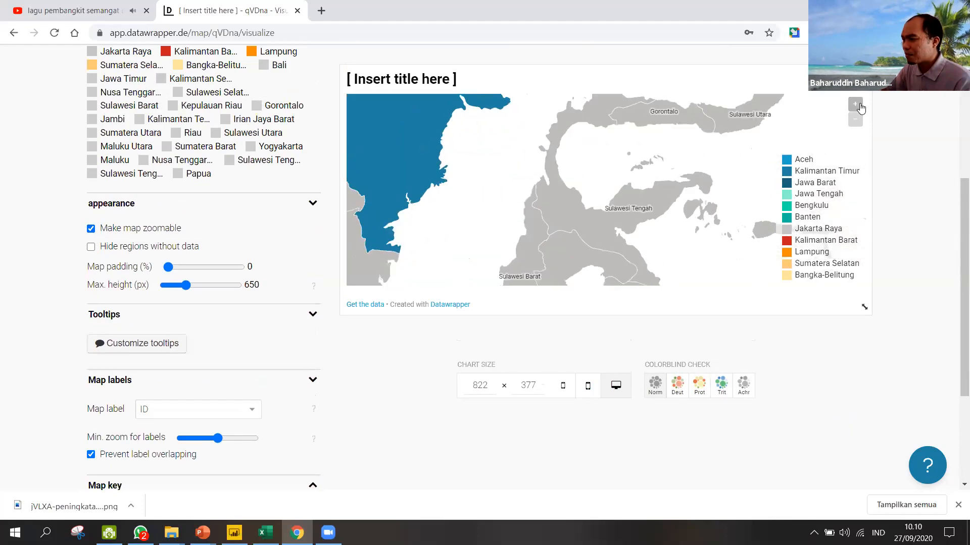
pyautogui.click(861, 108)
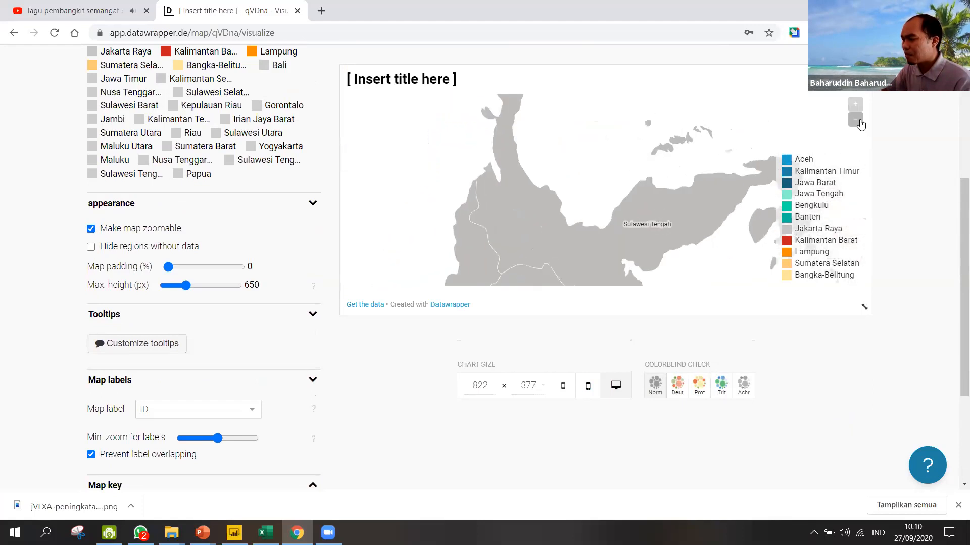
pyautogui.click(861, 124)
pyautogui.click(860, 124)
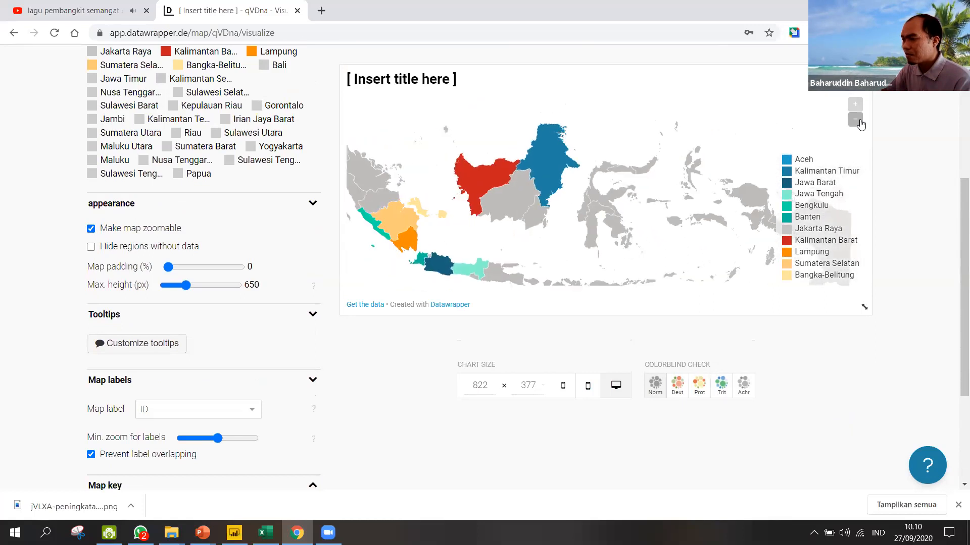
pyautogui.click(860, 124)
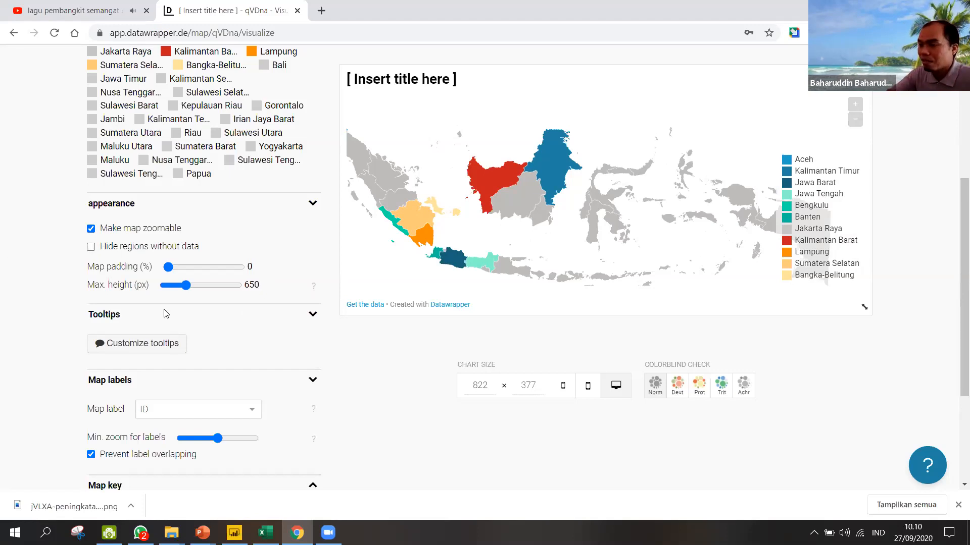
# - Enable Hide regions without data and preview the map in the Deut, Prot, Trit and Achr colorblind checks, ending on Trit
pyautogui.click(93, 247)
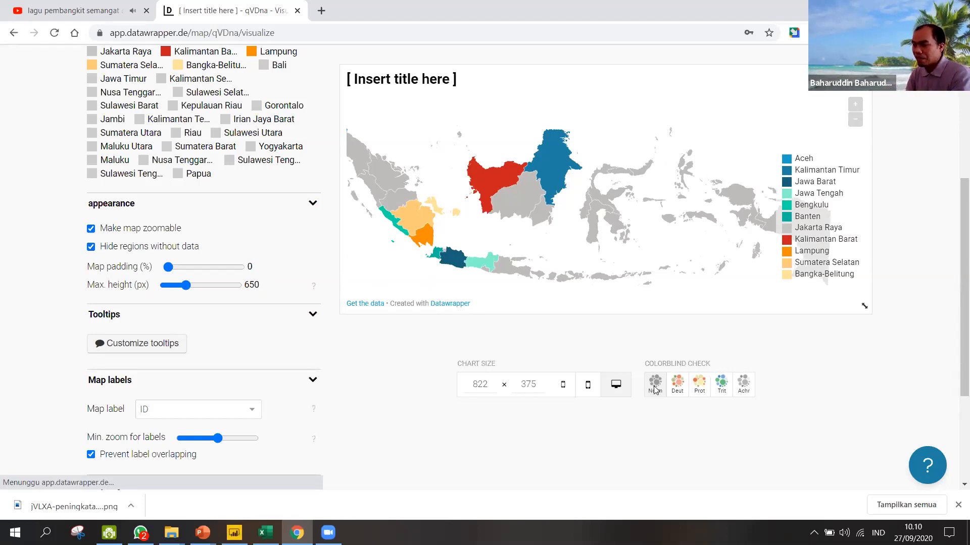
pyautogui.click(673, 387)
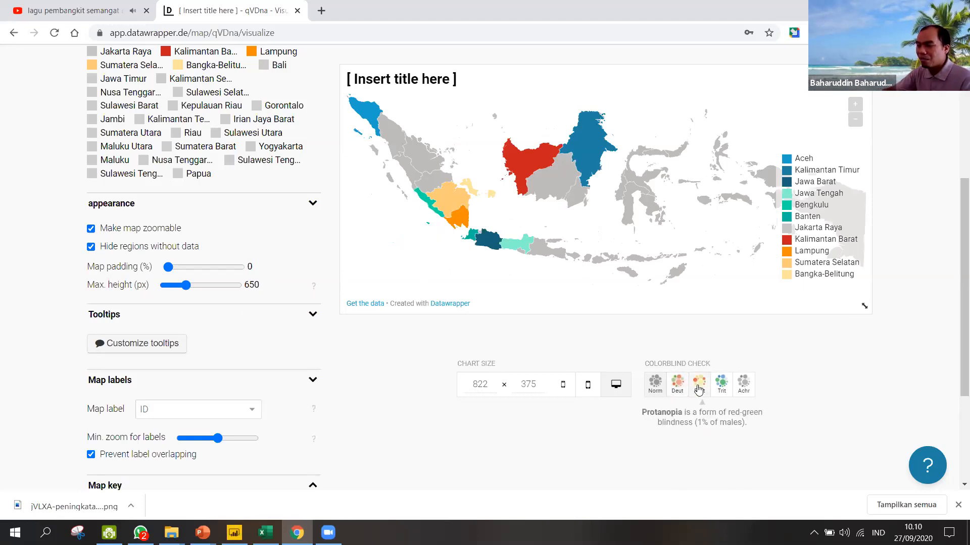
pyautogui.click(677, 384)
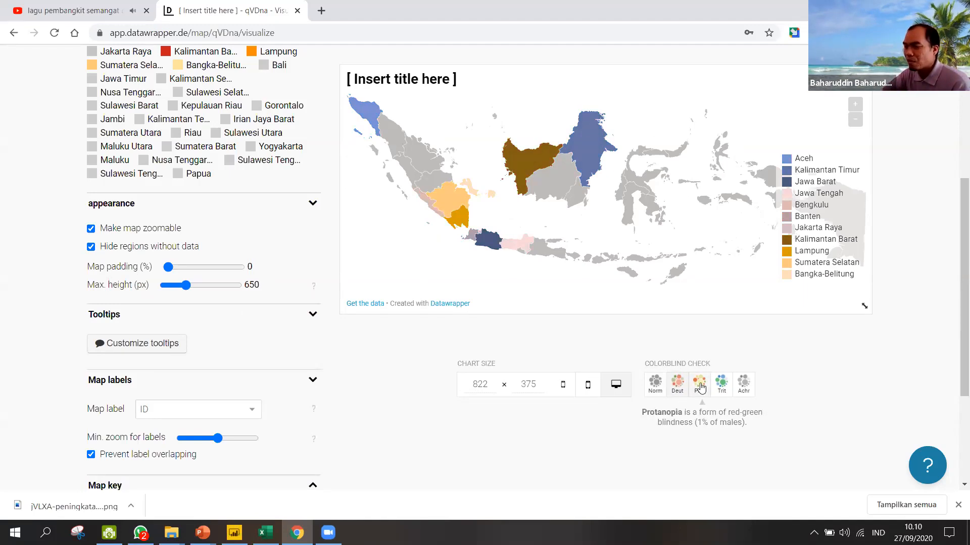
pyautogui.click(700, 387)
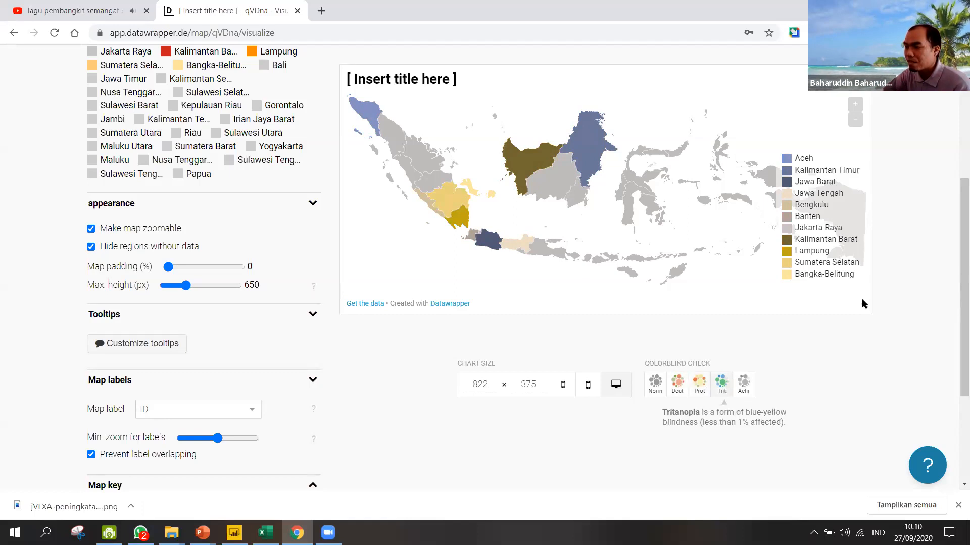
pyautogui.click(721, 383)
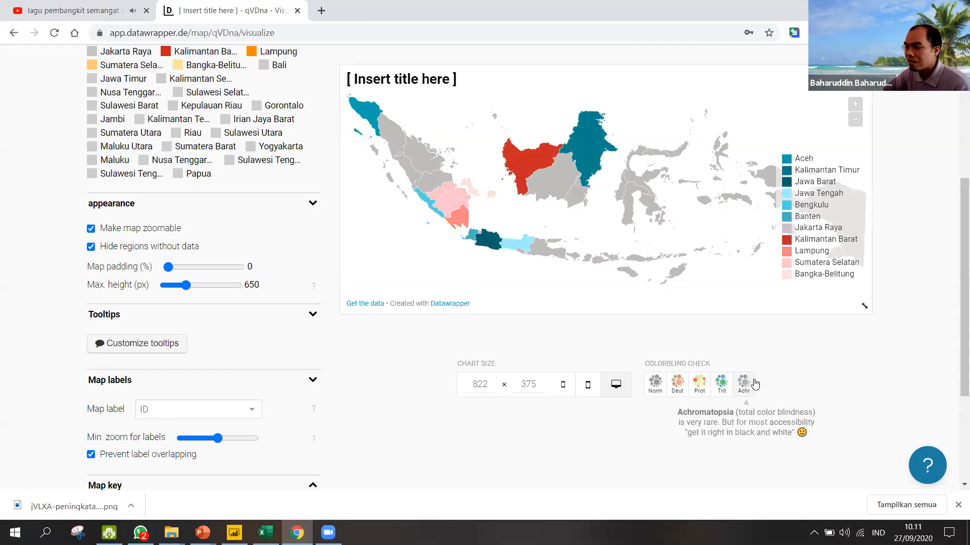
pyautogui.click(754, 384)
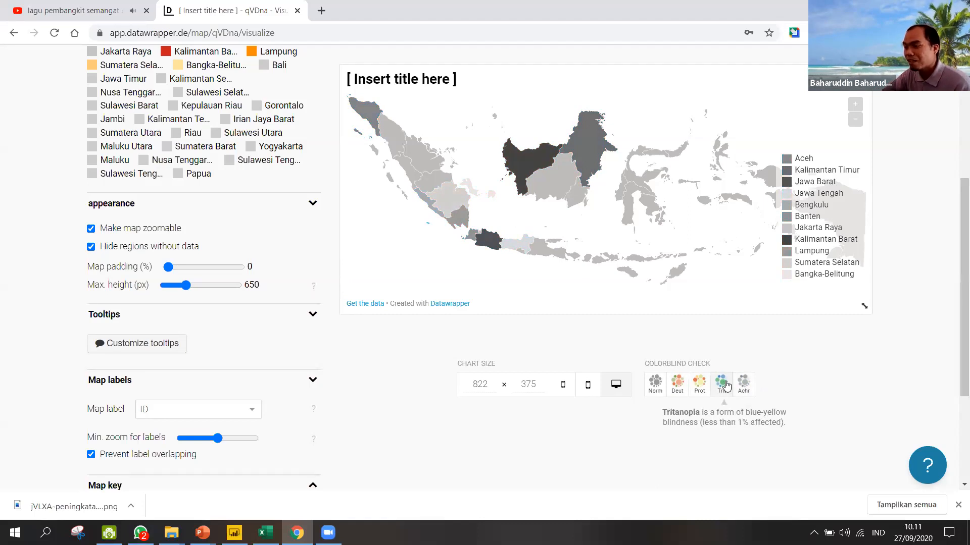
pyautogui.click(725, 385)
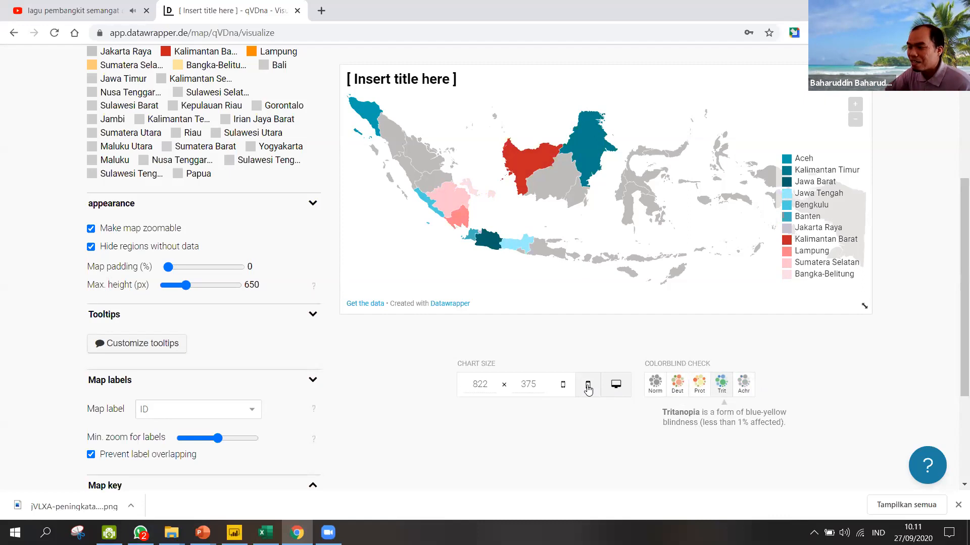
# - Compare the two mobile chart sizes with the desktop size and enlarge the desktop map to about 734 × 343
pyautogui.click(588, 386)
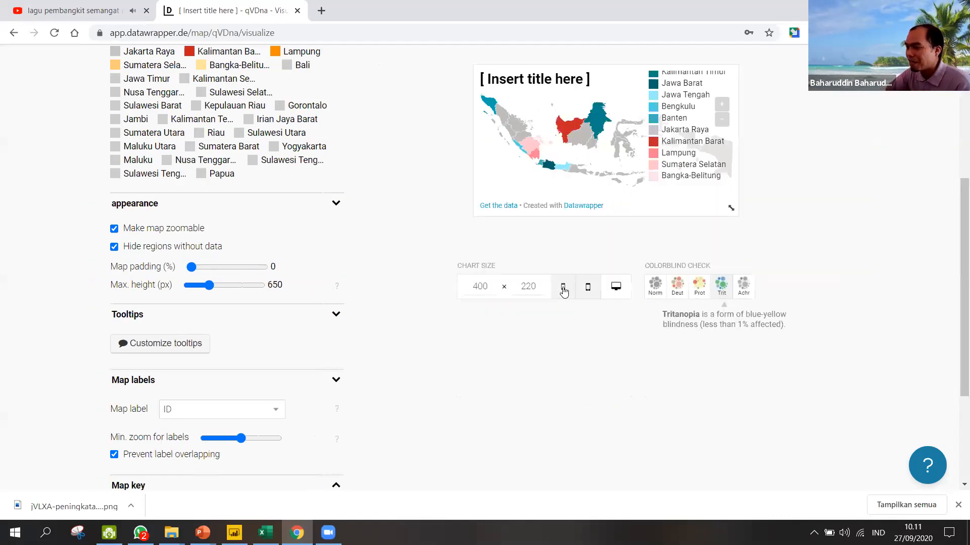
pyautogui.click(562, 287)
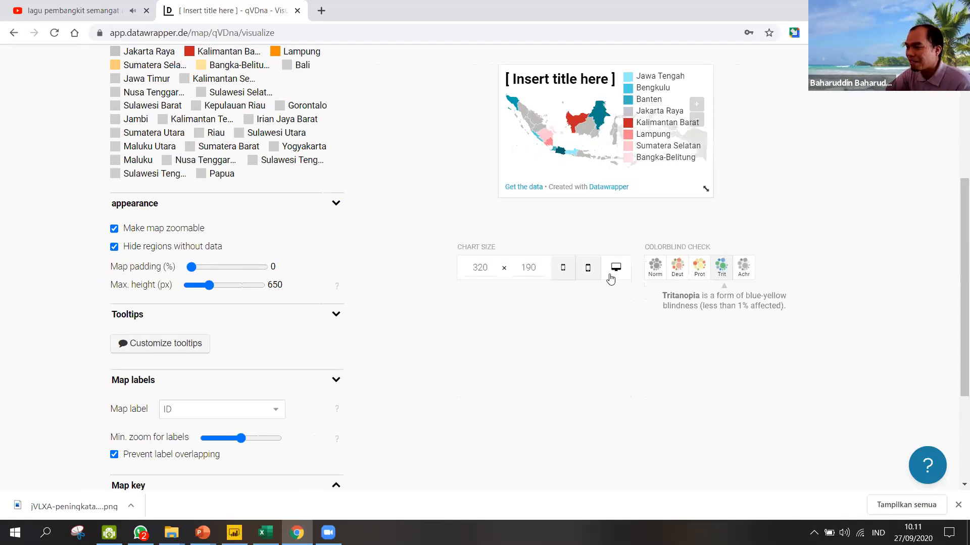
pyautogui.click(621, 278)
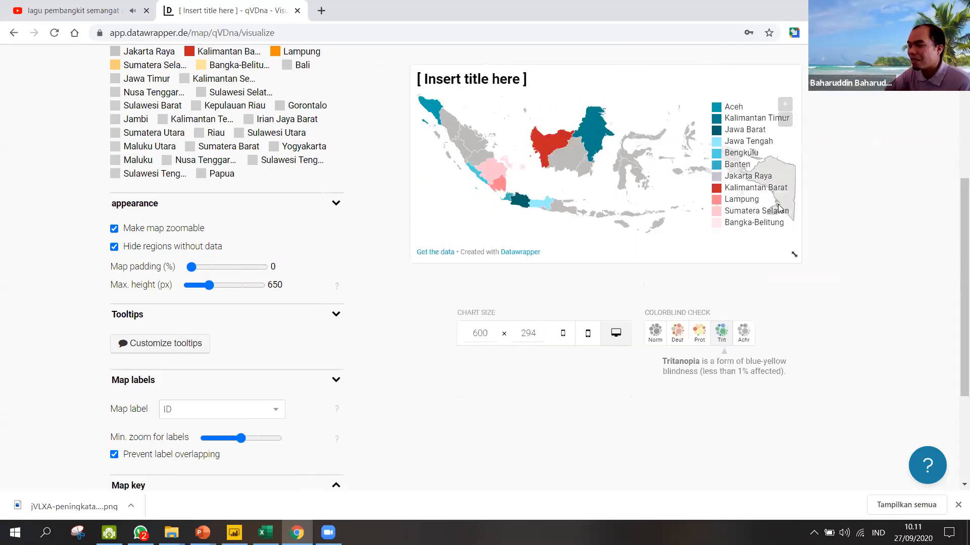
pyautogui.moveTo(794, 255); pyautogui.dragTo(881, 404)
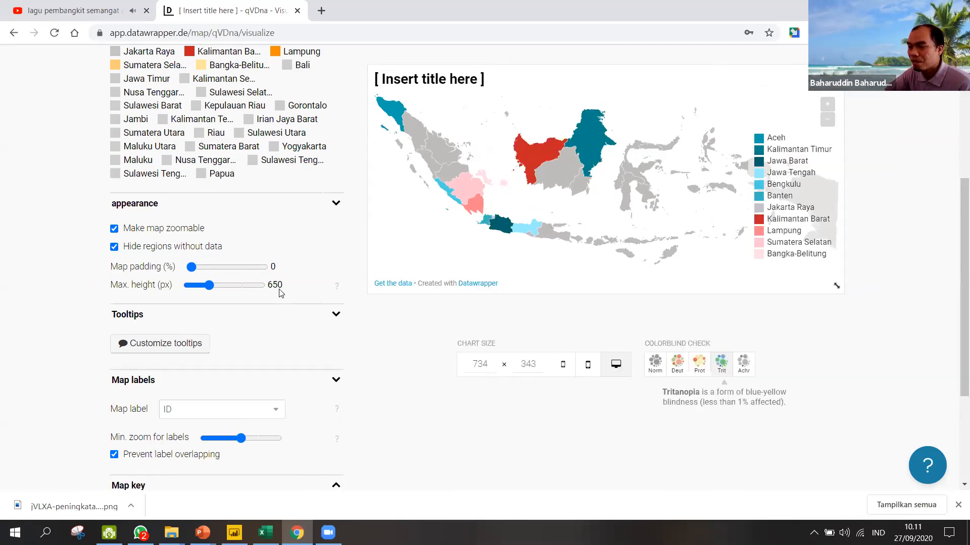
# - Change Jawa Tengah's color in the map's color palette to #001e00
pyautogui.scroll(4, 278, 232)
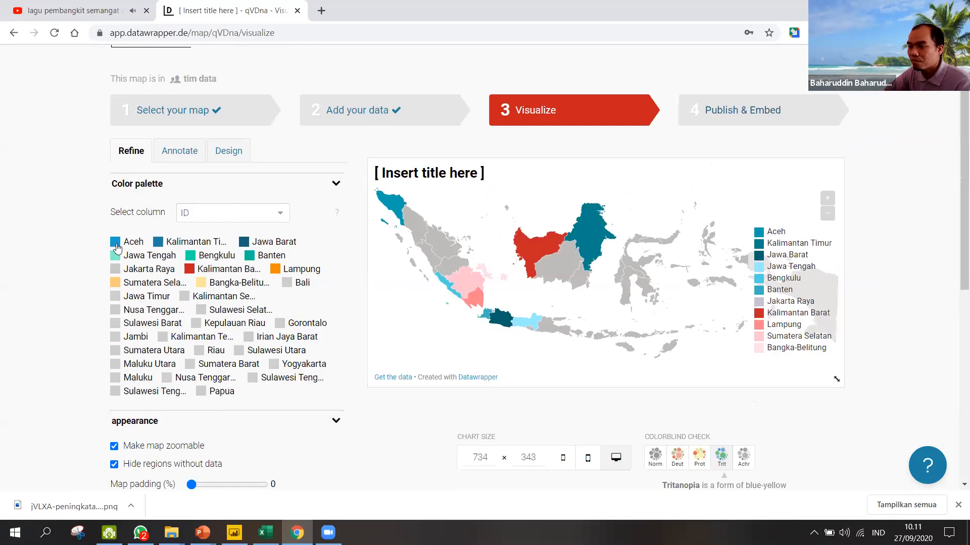
pyautogui.click(117, 248)
pyautogui.click(19, 351)
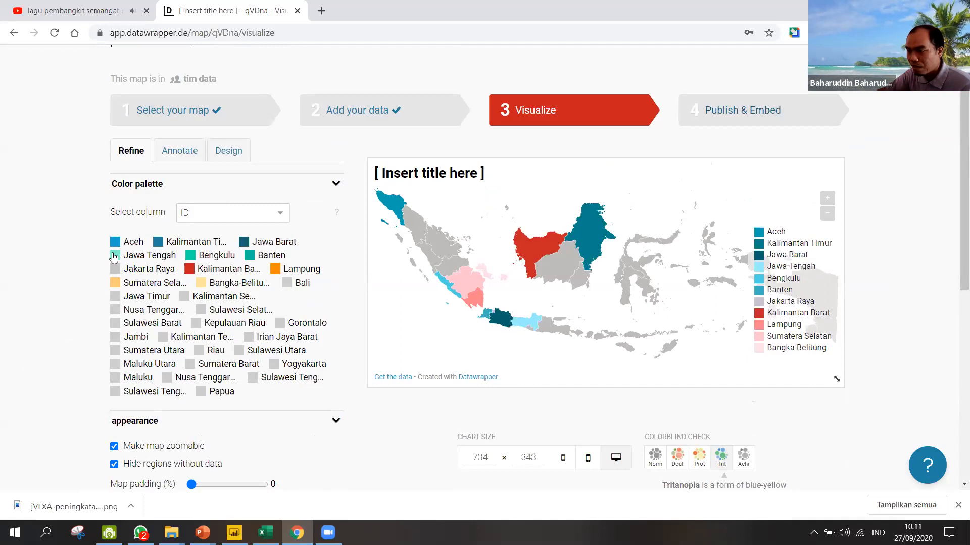
pyautogui.click(115, 256)
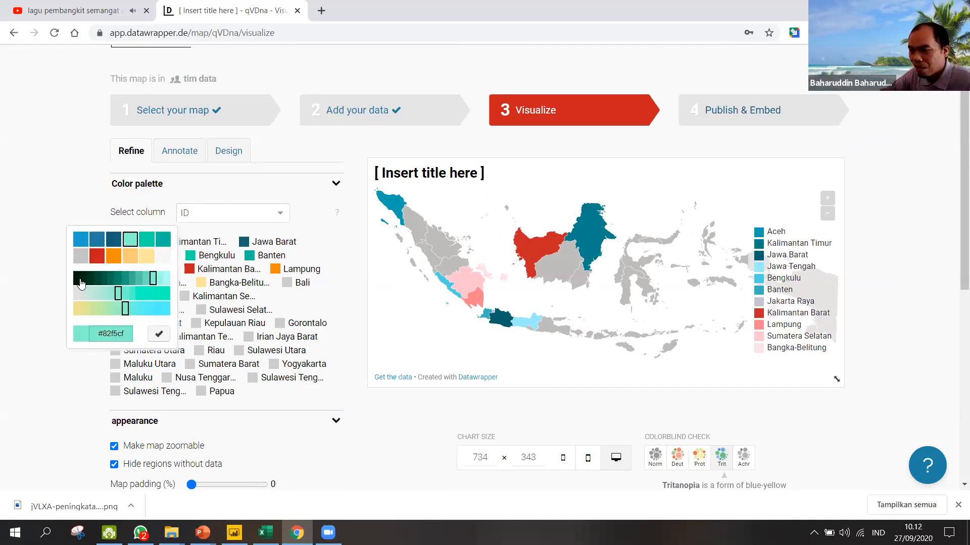
pyautogui.click(79, 284)
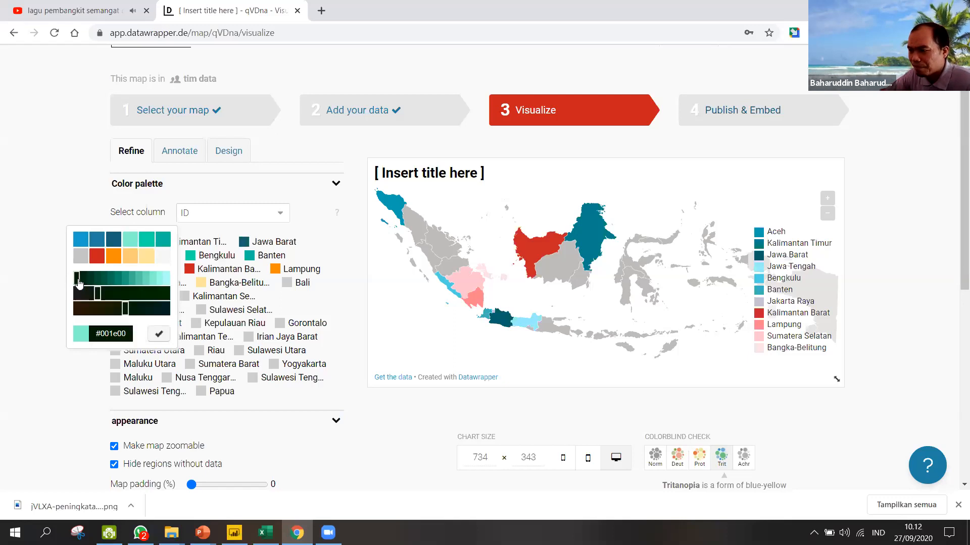
pyautogui.click(159, 334)
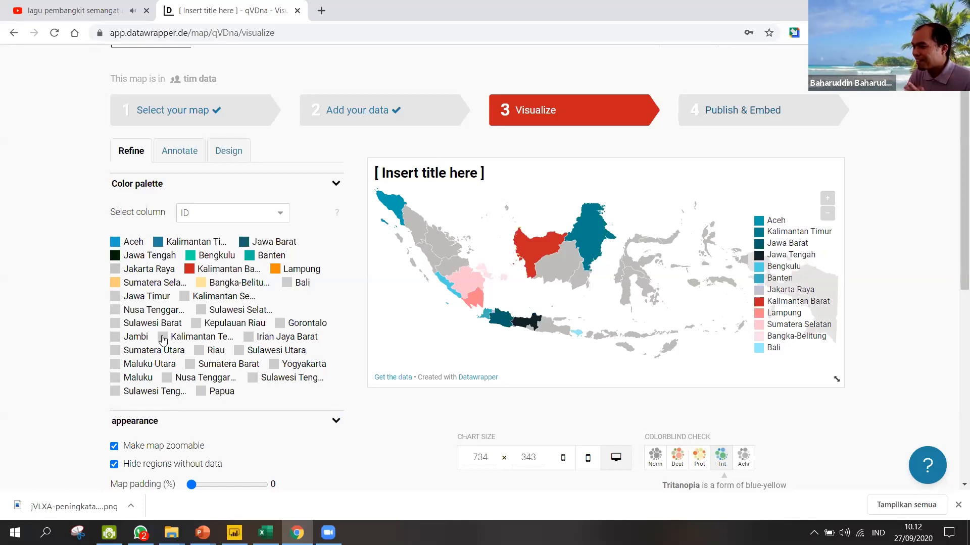
# - Replace the map's placeholder title with "Sebaran Penyakit Malaria"
pyautogui.click(176, 146)
pyautogui.moveTo(199, 226); pyautogui.dragTo(31, 226)
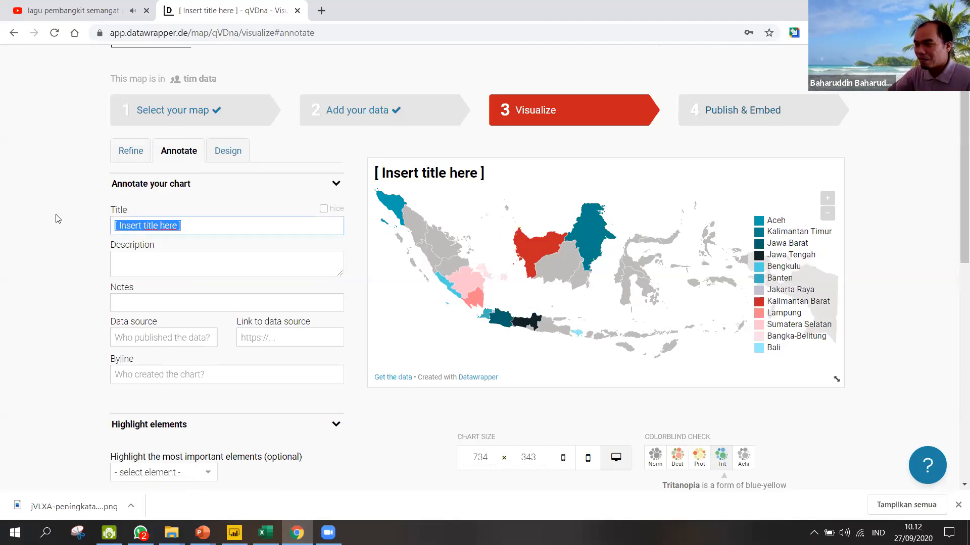
pyautogui.write('S')
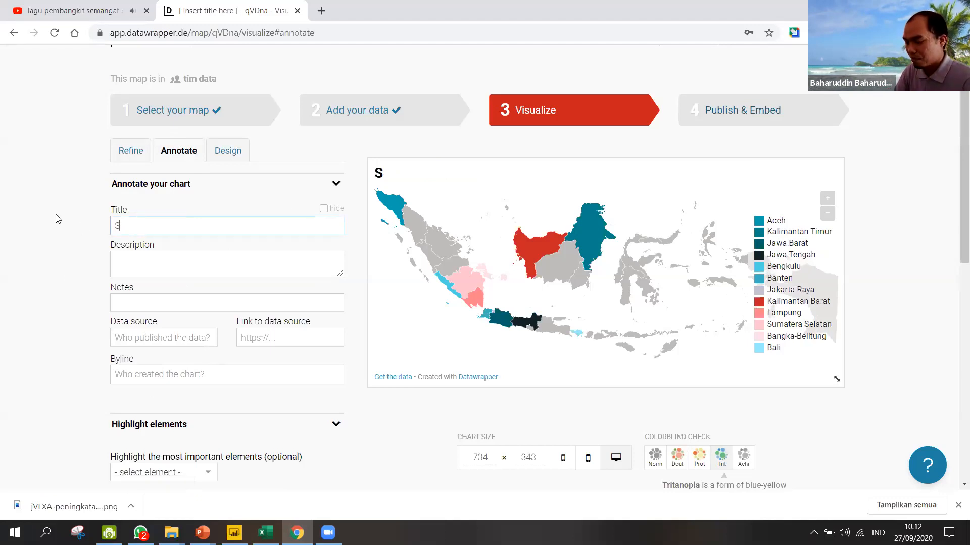
pyautogui.write('ebaran Pen')
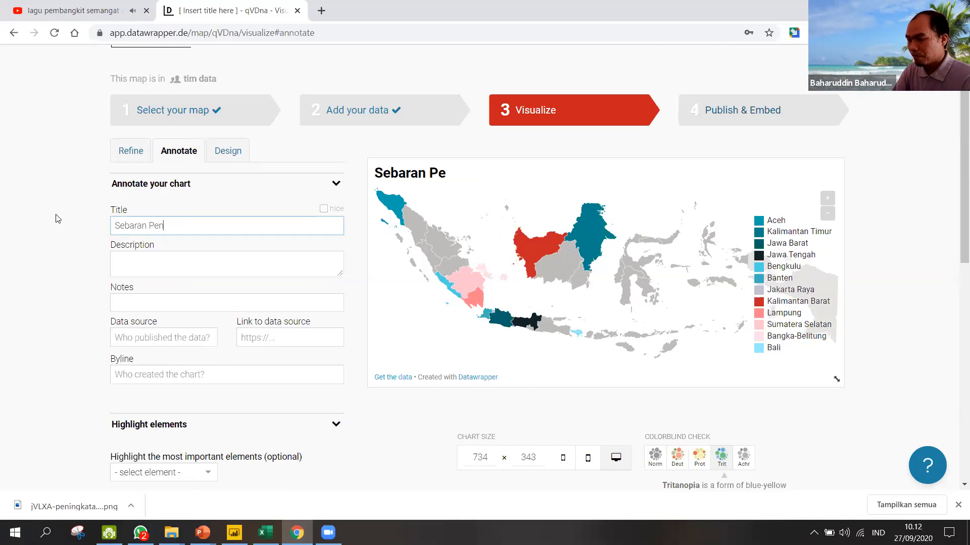
pyautogui.write('yaki')
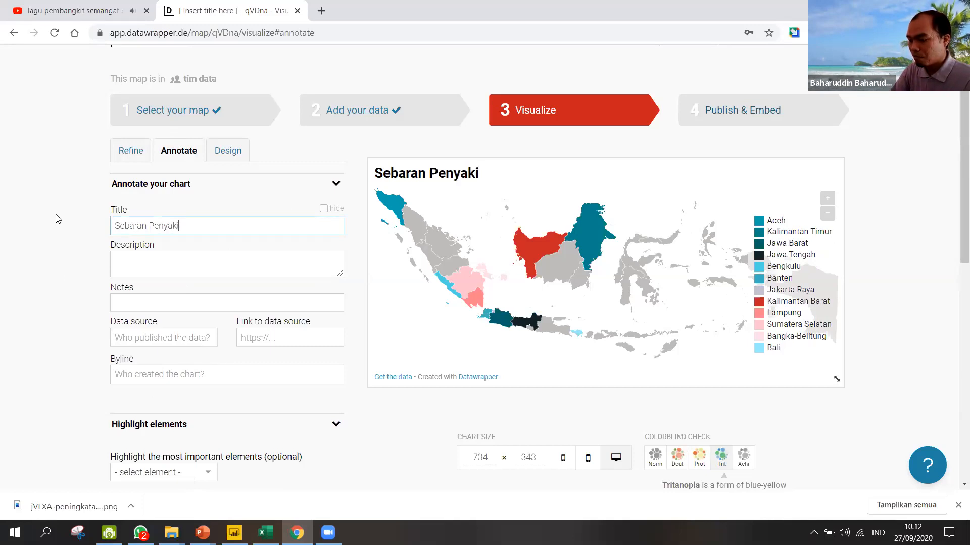
pyautogui.write('t Malaria')
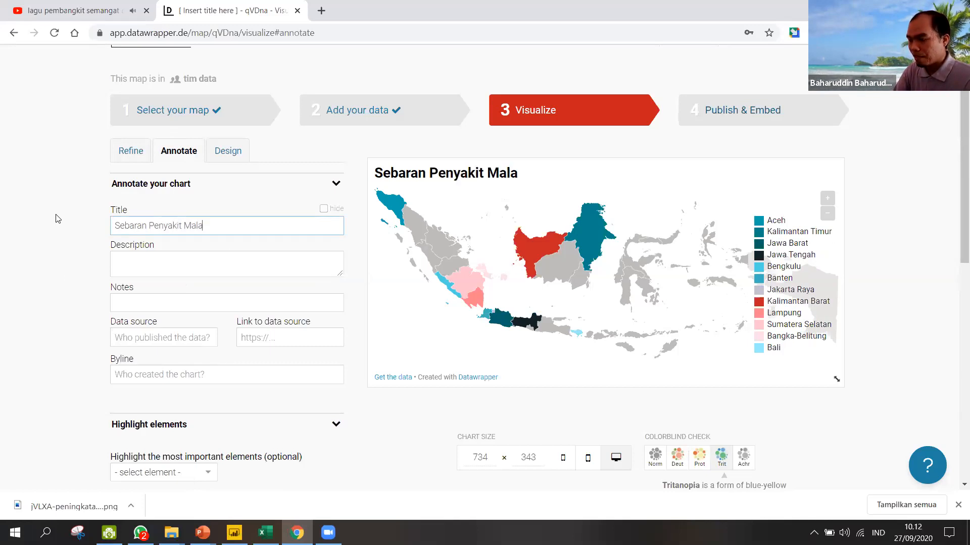
pyautogui.click(147, 261)
pyautogui.write('D')
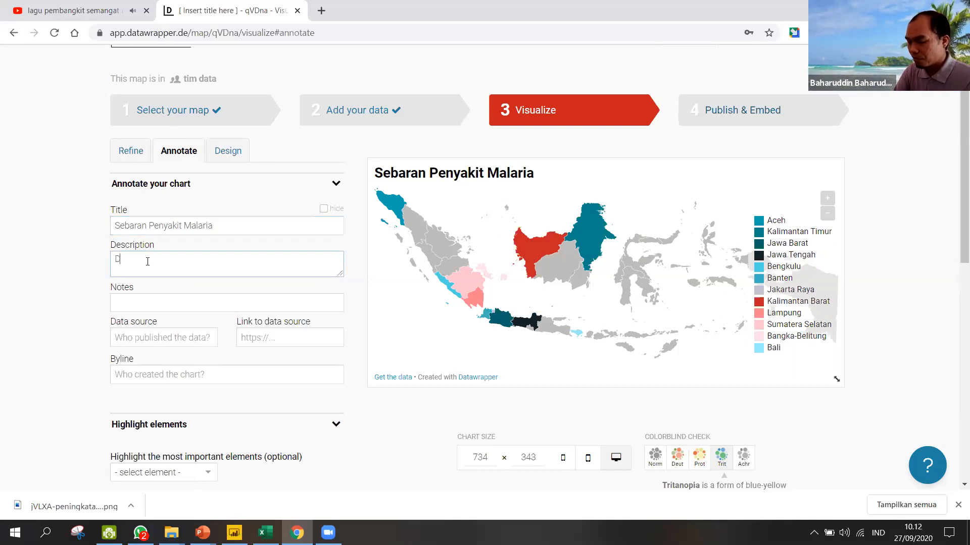
pyautogui.write('ata dar')
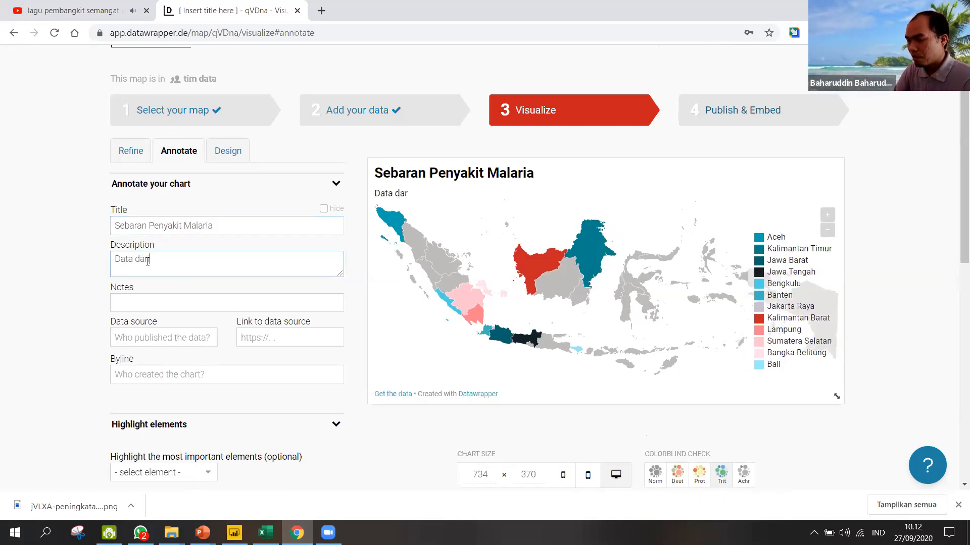
pyautogui.press('BackSpace')
pyautogui.press('BackSpace')
pyautogui.press('BackSpace')
pyautogui.press('BackSpace')
pyautogui.press('BackSpace')
pyautogui.press('BackSpace')
pyautogui.press('BackSpace')
pyautogui.press('BackSpace')
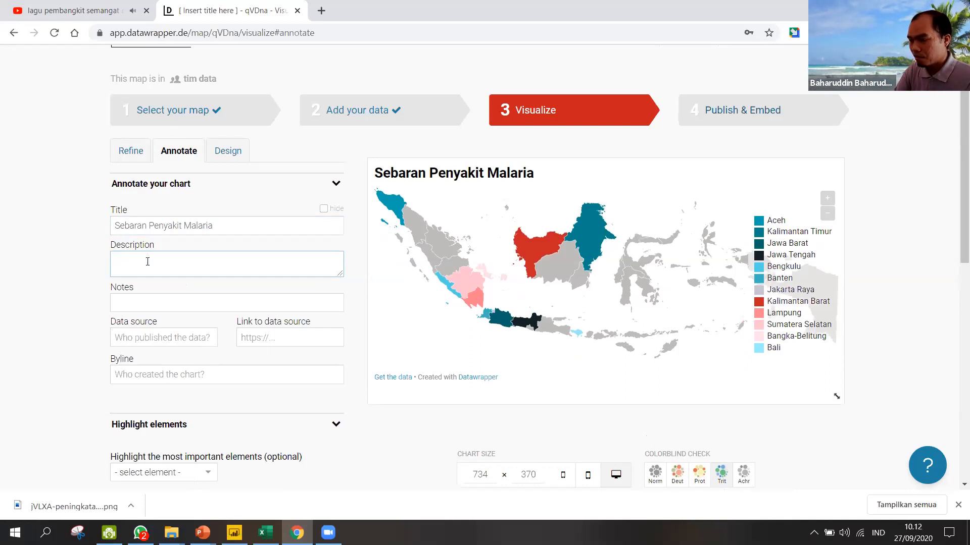
# - Enter "Perolehan data 2000-2010" as the map's description
pyautogui.write('Perolehan data 200')
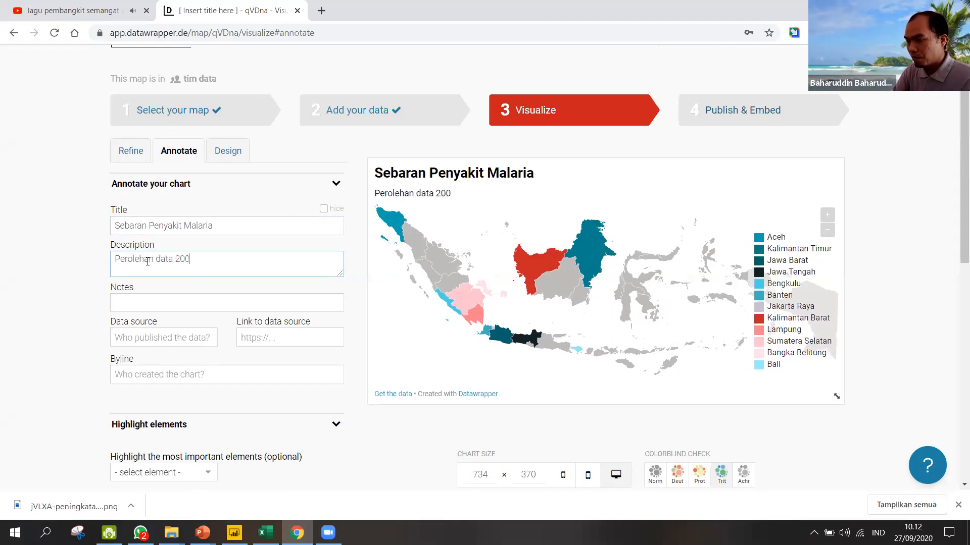
pyautogui.write('0-2010')
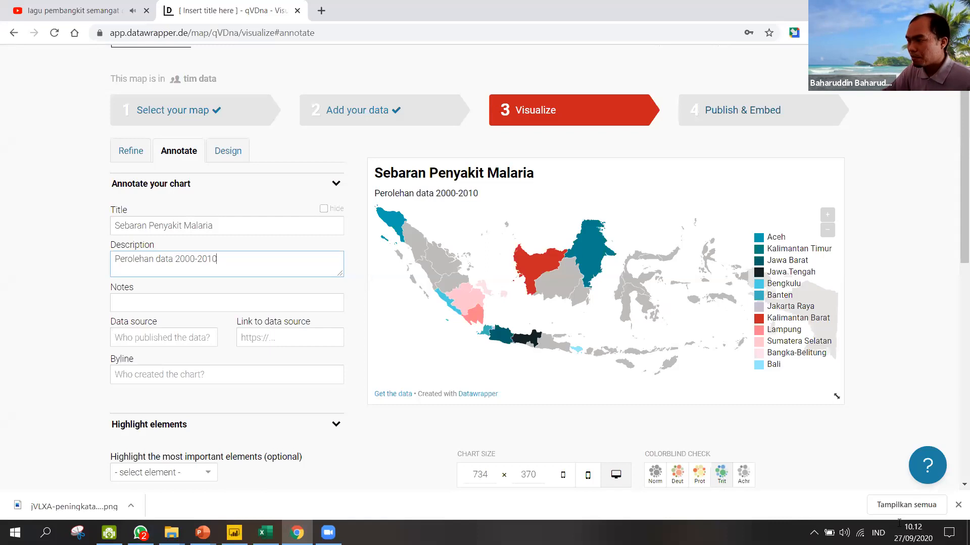
# - Enter the creator's name as the map's byline and set the data source to Kemenkes
pyautogui.click(174, 373)
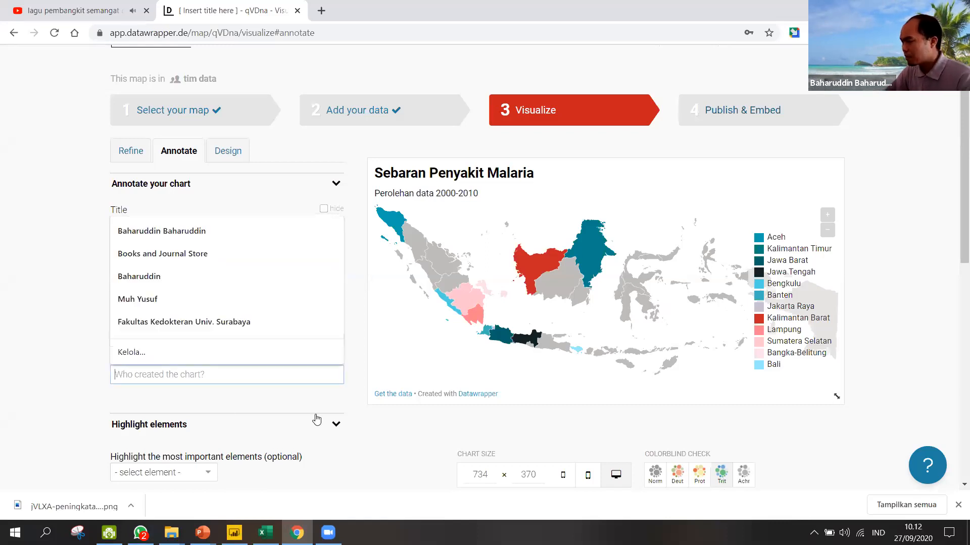
pyautogui.write('Rizhal')
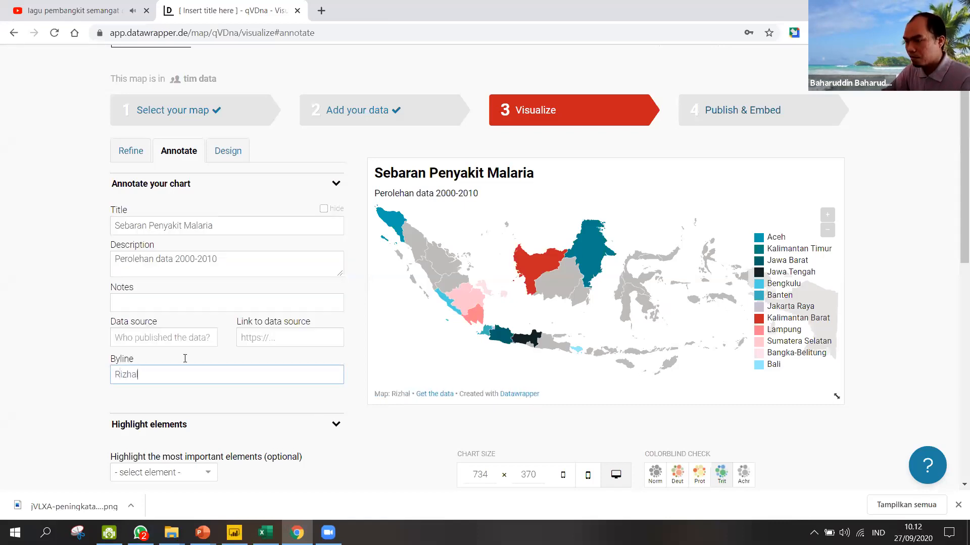
pyautogui.click(185, 335)
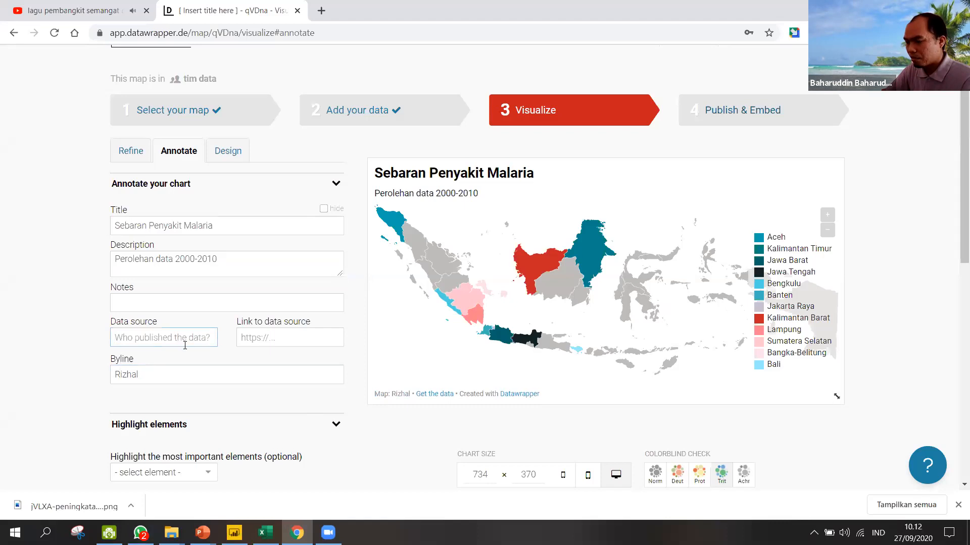
pyautogui.write('Kemenkes')
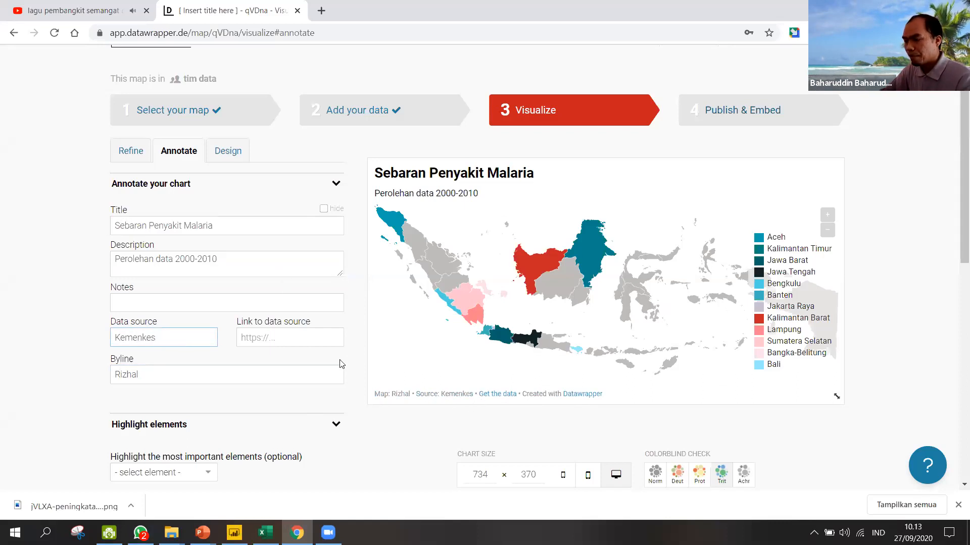
pyautogui.click(281, 335)
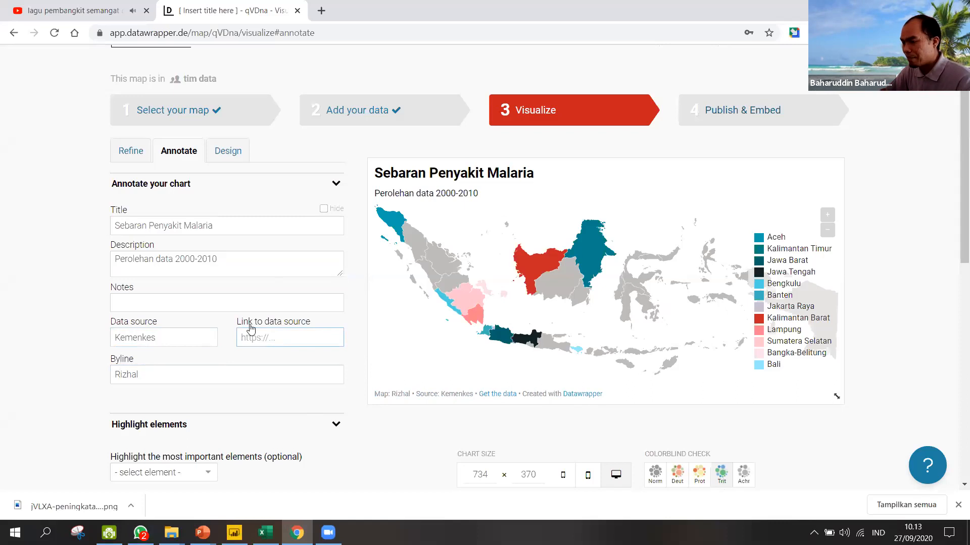
pyautogui.click(207, 295)
pyautogui.write('ss')
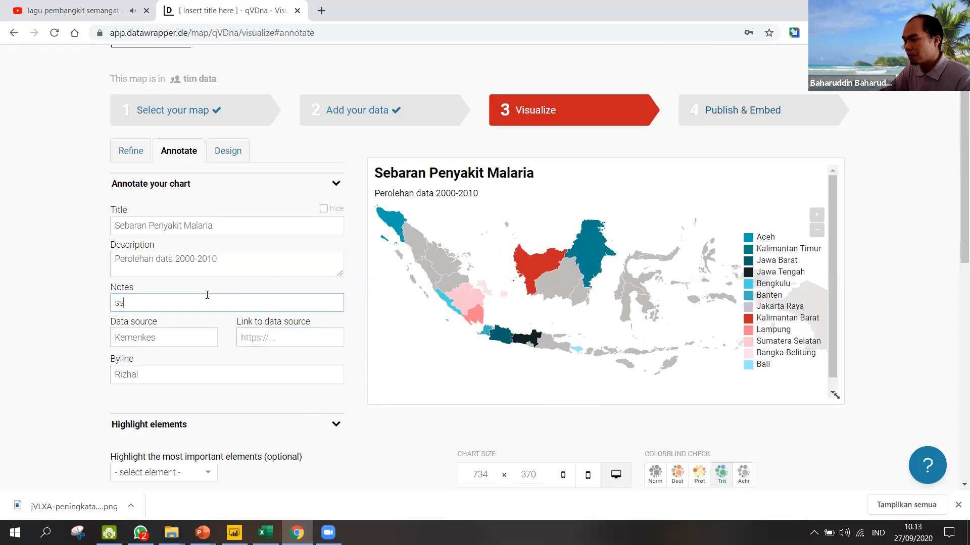
pyautogui.write('sdsssdsdsdssss')
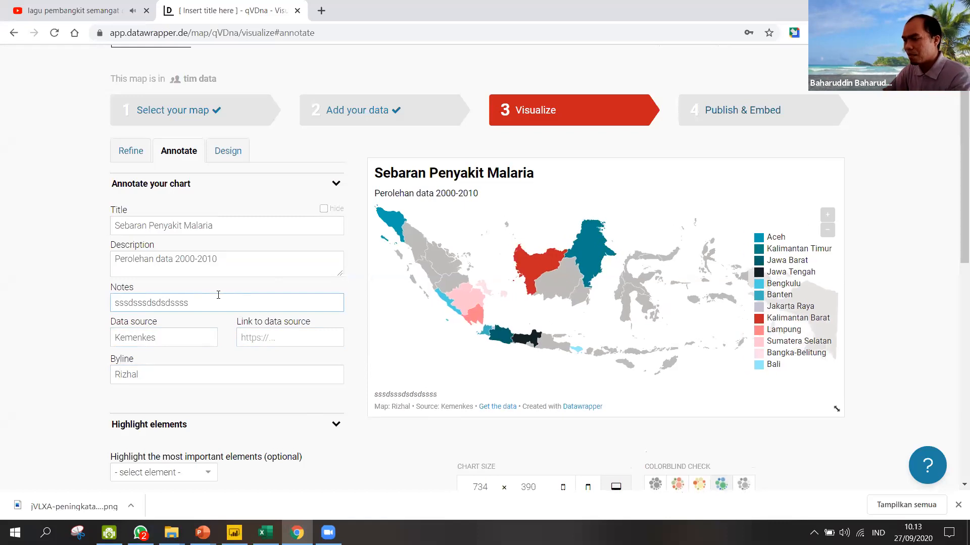
# - Replace the text in the map's notes with "tambah disini"
pyautogui.doubleClick(111, 306)
pyautogui.write('ta')
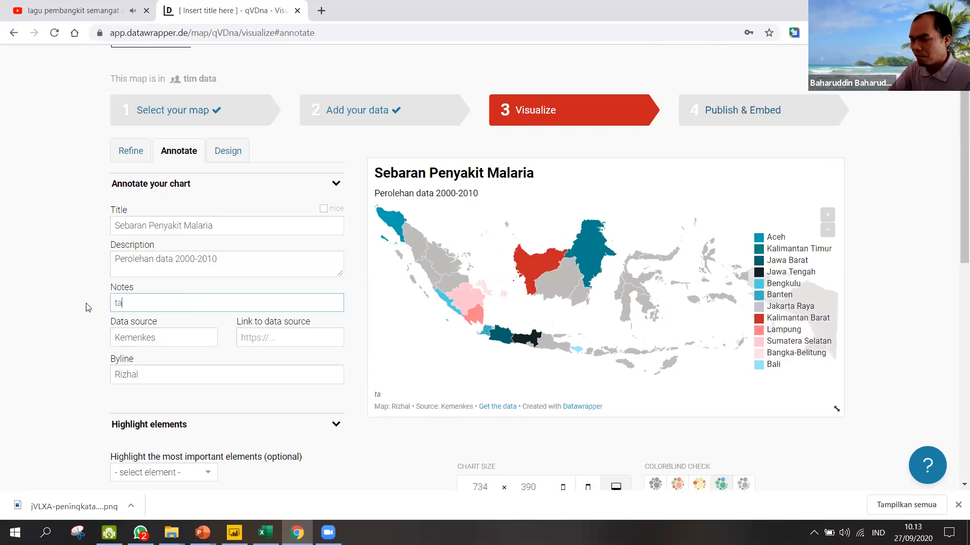
pyautogui.write('mbah didi')
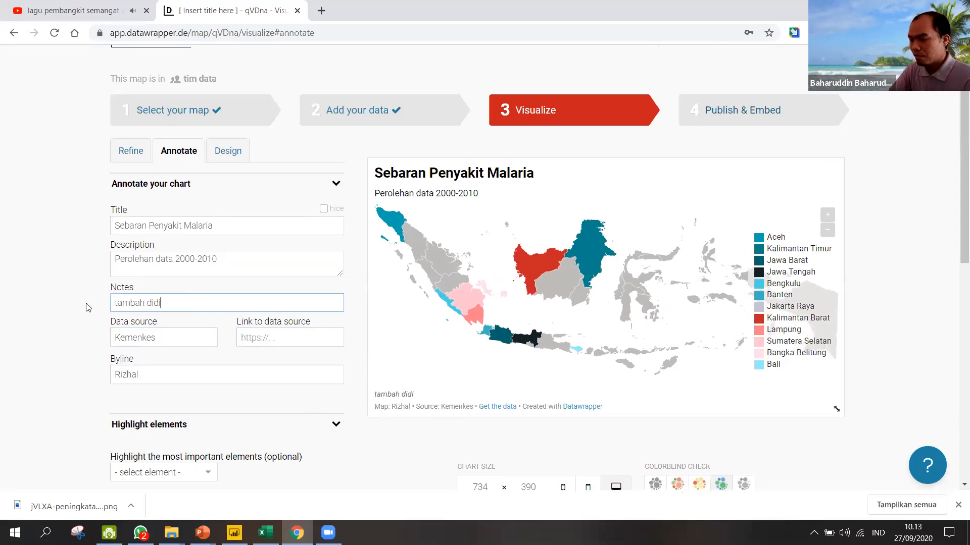
pyautogui.press('BackSpace')
pyautogui.press('BackSpace')
pyautogui.press('BackSpace')
pyautogui.write('in')
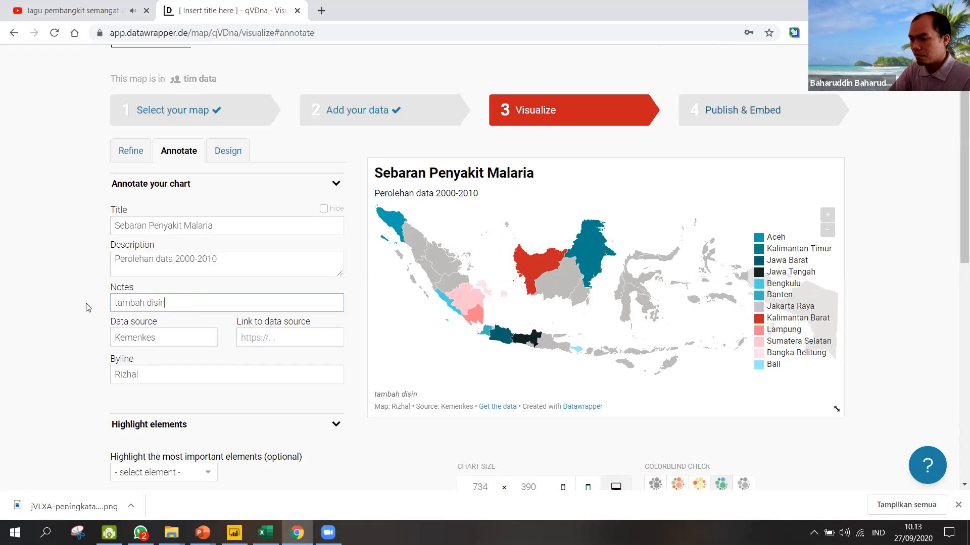
pyautogui.write('si')
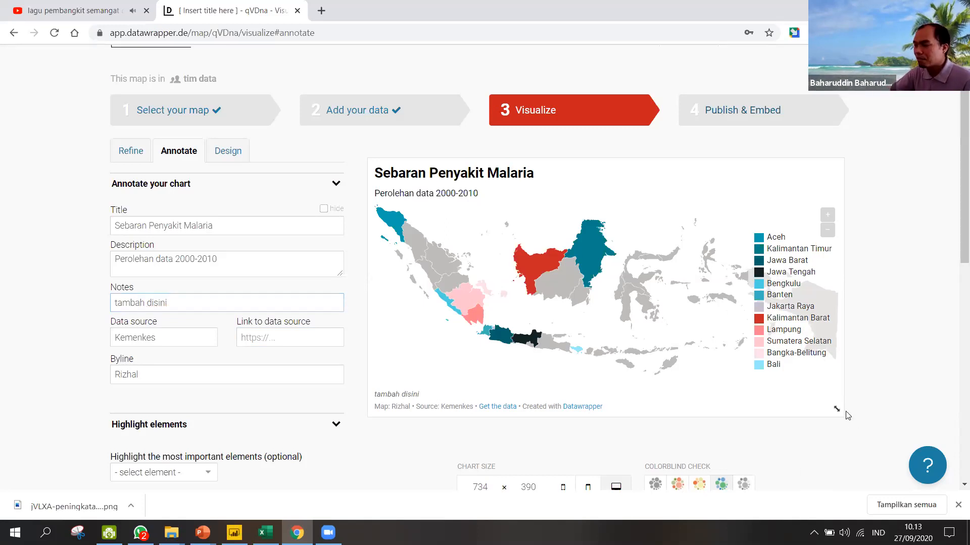
# - Enlarge the malaria map preview to about 862 × 437 and dismiss the browser's downloads bar
pyautogui.moveTo(847, 417); pyautogui.dragTo(866, 437)
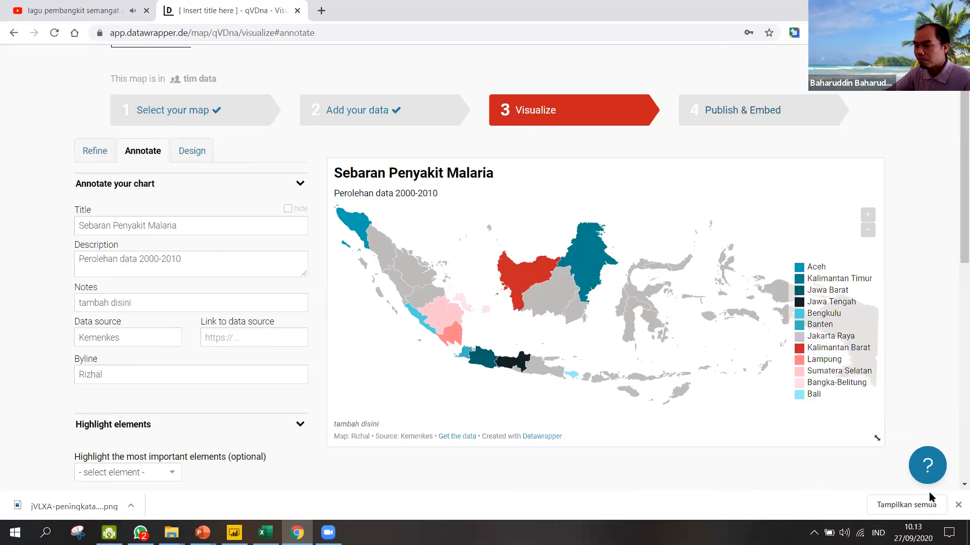
pyautogui.click(957, 504)
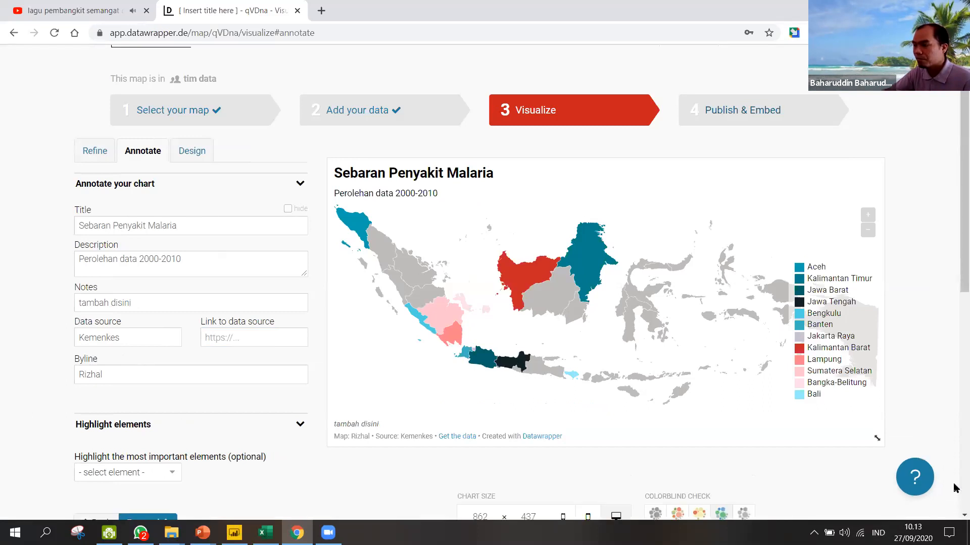
# - Look at the publish and embed stage, and return to the visualize stage to look through the refine settings
pyautogui.click(769, 116)
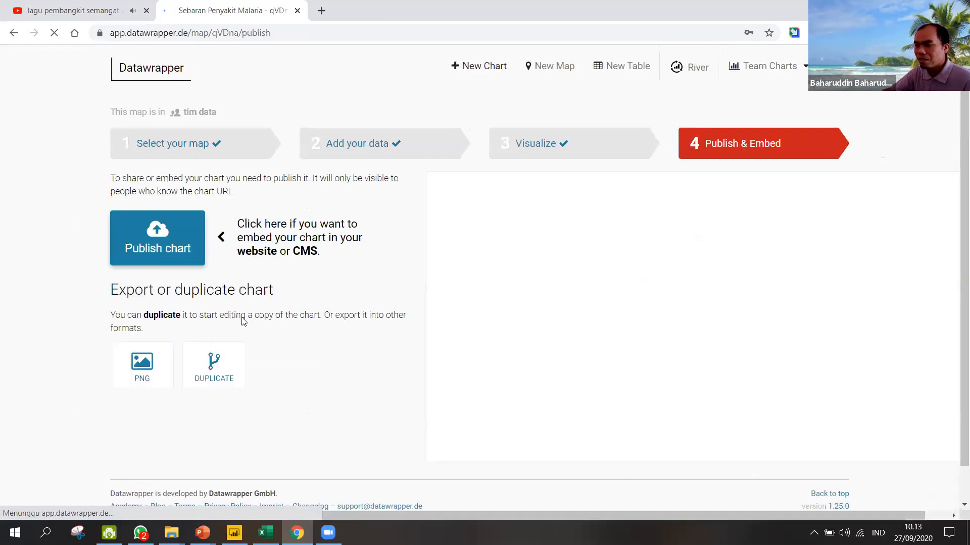
pyautogui.click(528, 155)
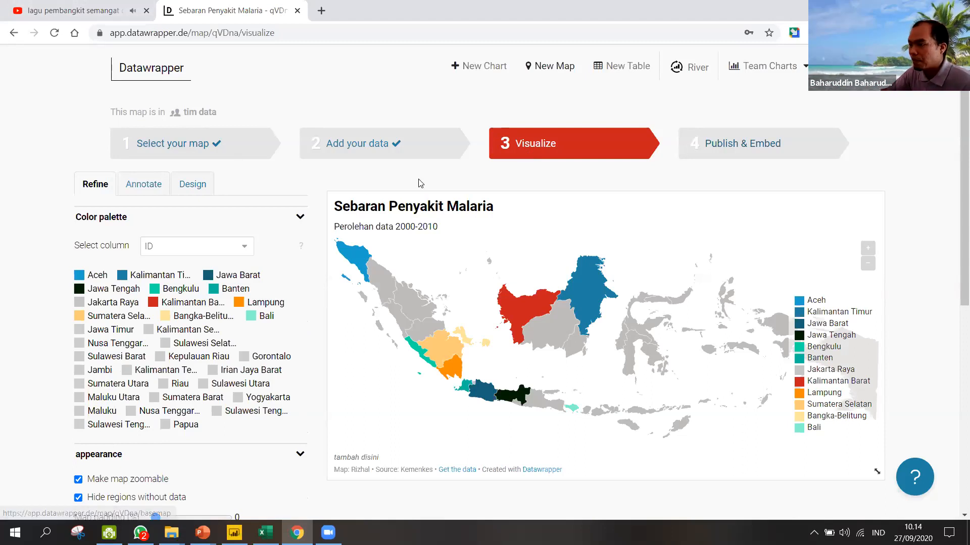
pyautogui.scroll(-8, 417, 184)
pyautogui.scroll(8, 484, 157)
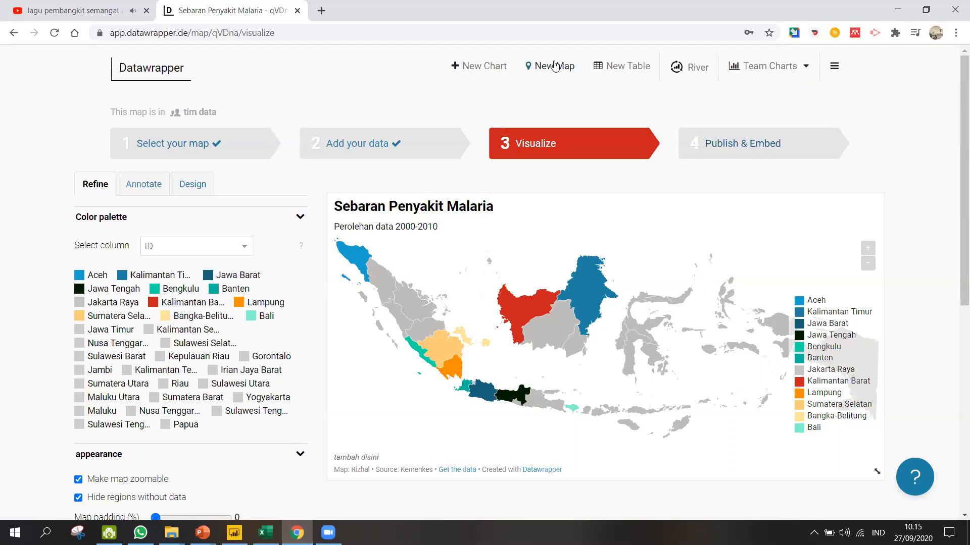
# - Create a new map of the symbol map type
pyautogui.click(550, 70)
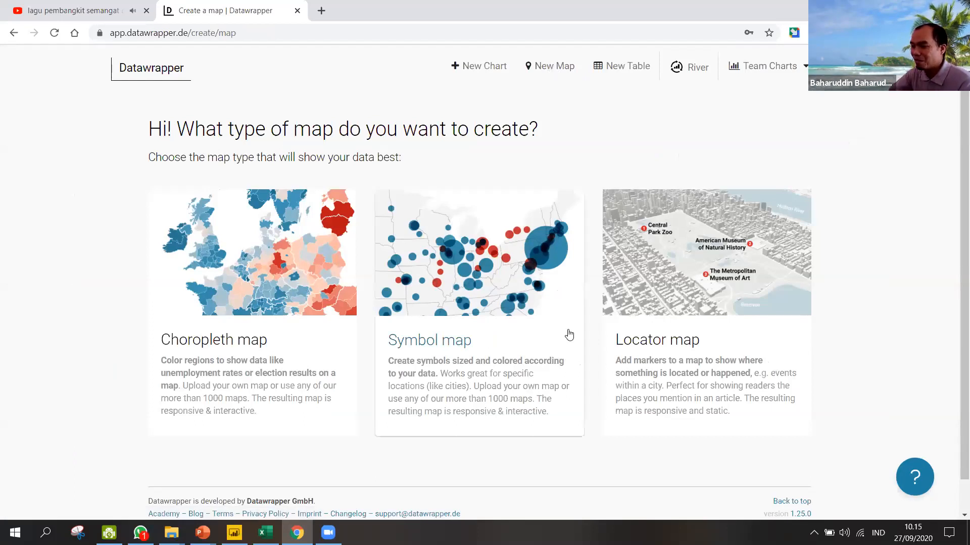
pyautogui.click(425, 343)
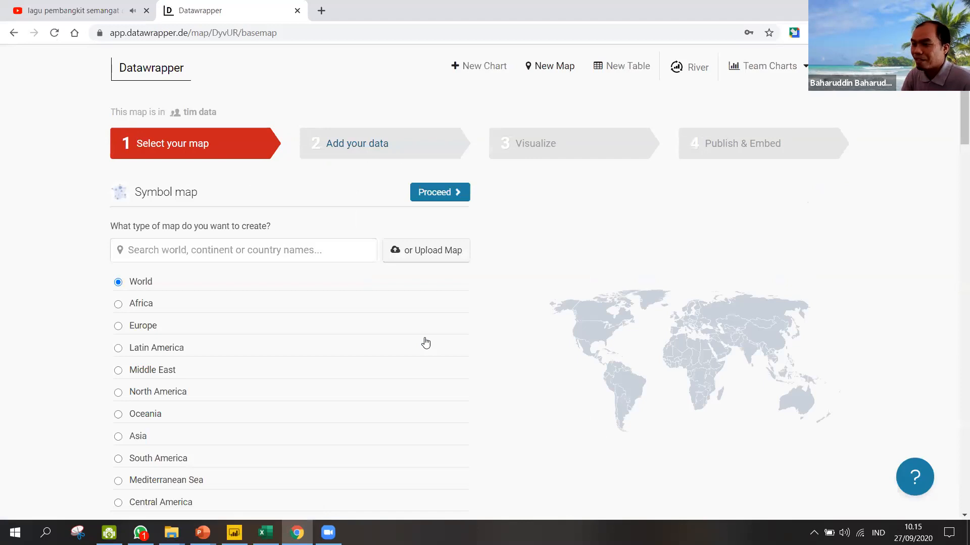
# - Search the base maps for Indonesia, choose "Indonesia » Autonomous Provinces" and proceed to adding data
pyautogui.click(267, 249)
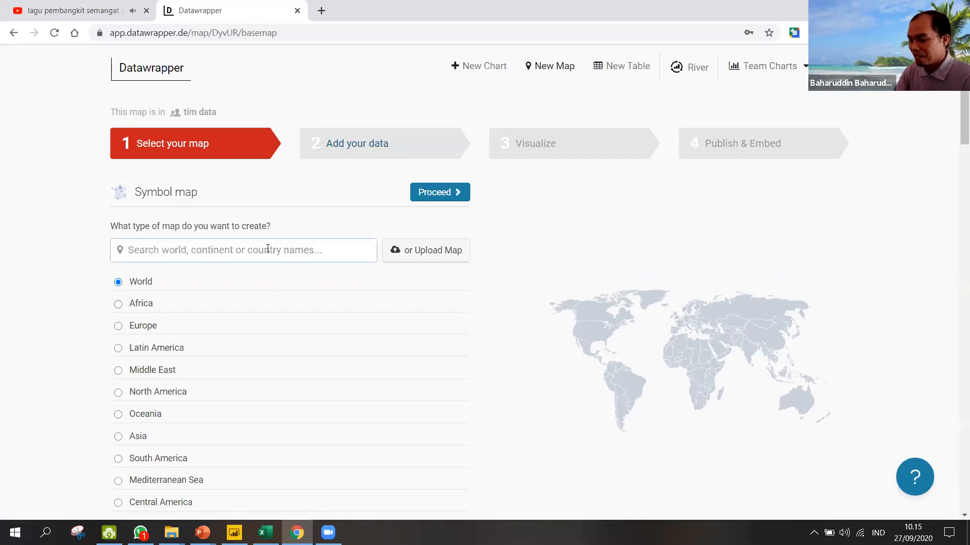
pyautogui.write('Indonesia')
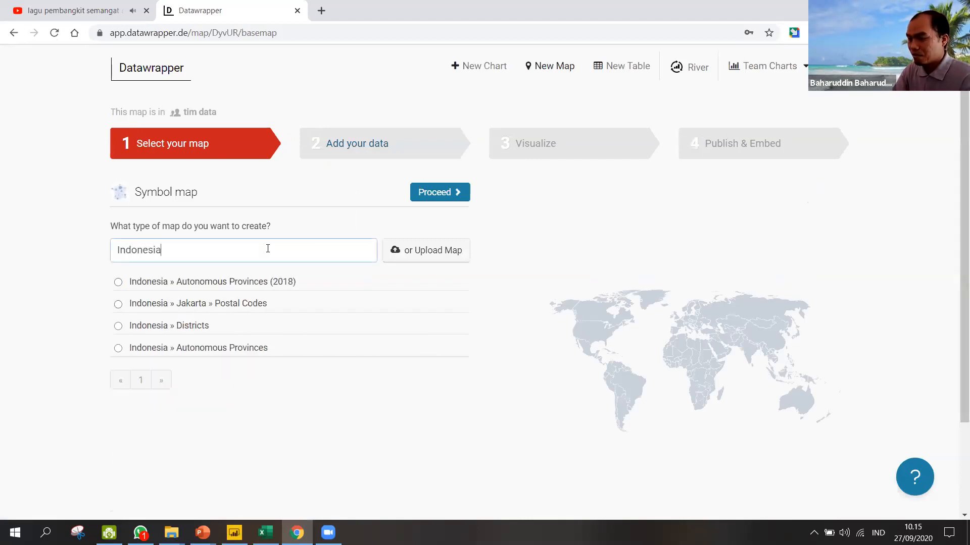
pyautogui.click(234, 346)
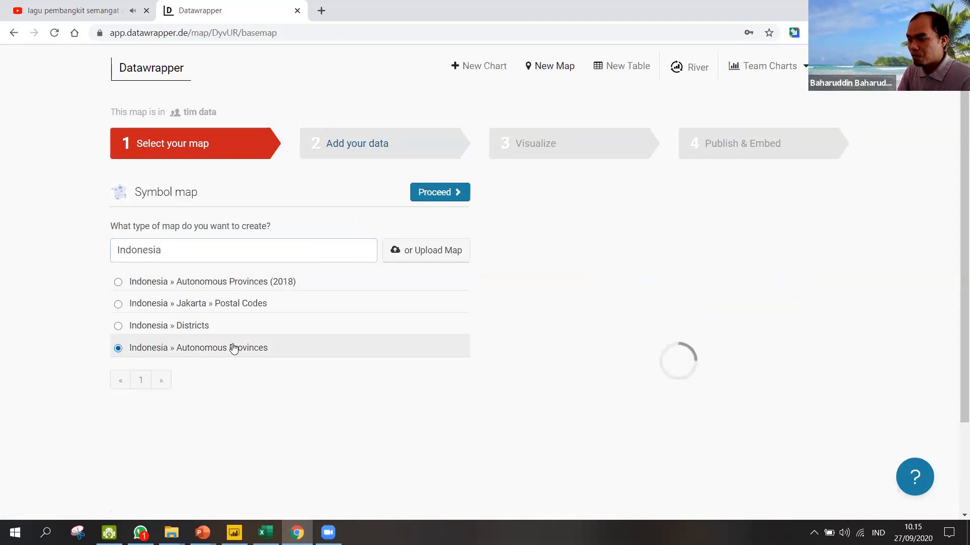
pyautogui.click(446, 190)
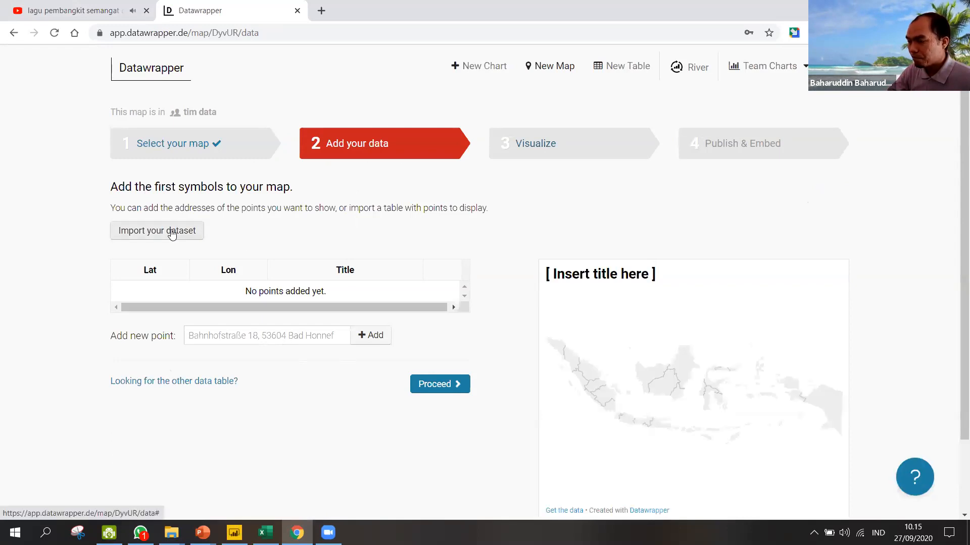
pyautogui.click(302, 334)
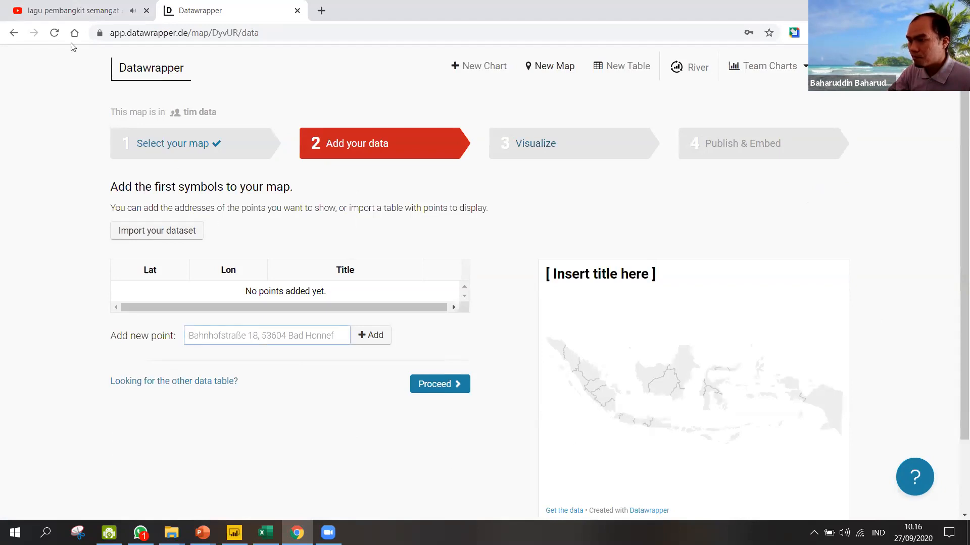
# - Change the base map to "Indonesia » Jakarta » Postal Codes" and proceed to adding data
pyautogui.click(153, 151)
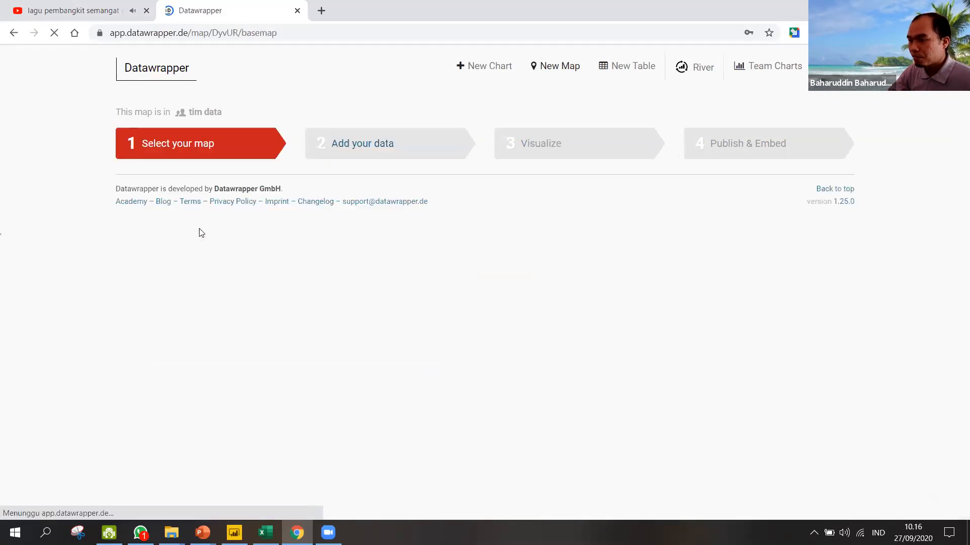
pyautogui.click(245, 249)
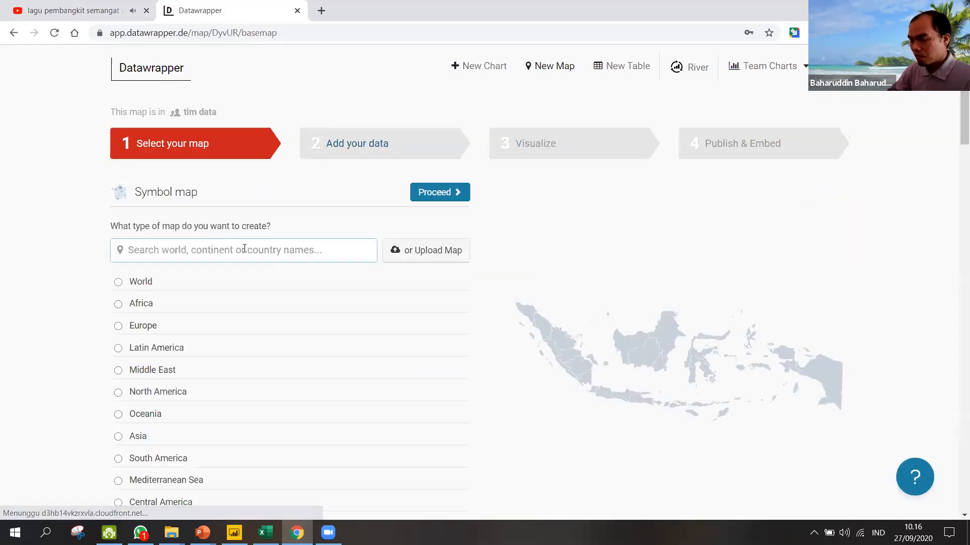
pyautogui.write('jakarta')
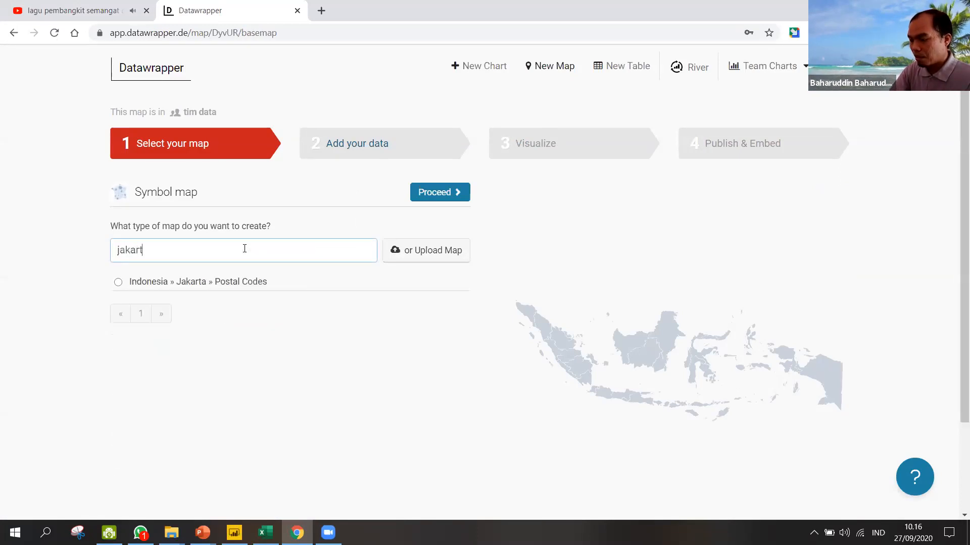
pyautogui.click(241, 287)
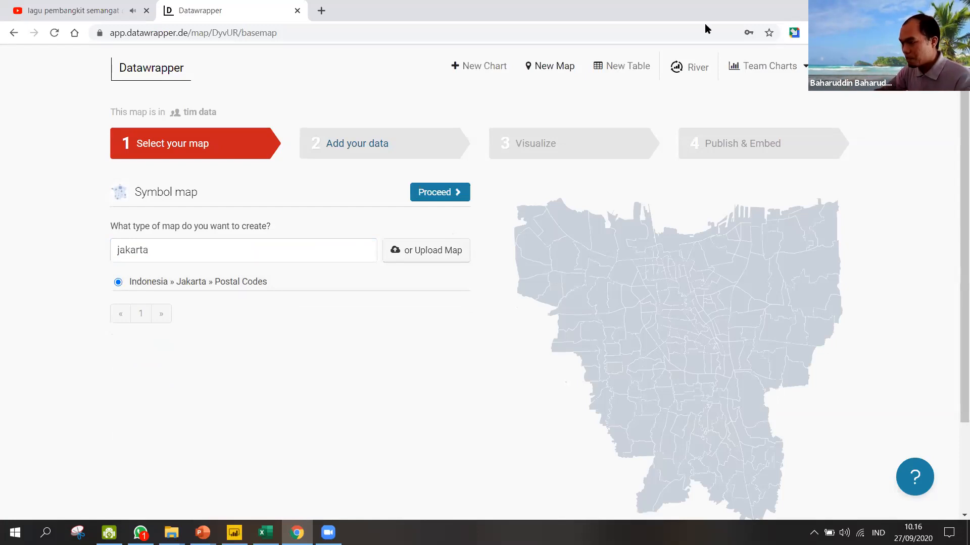
pyautogui.click(443, 203)
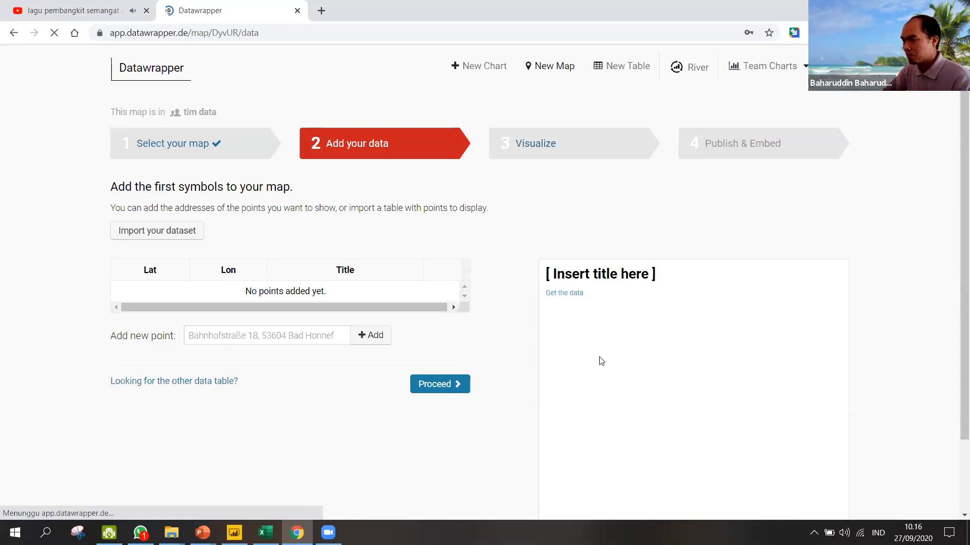
# - Try to add a new point to the Jakarta map with "tangerang" as its address
pyautogui.scroll(-2, 544, 349)
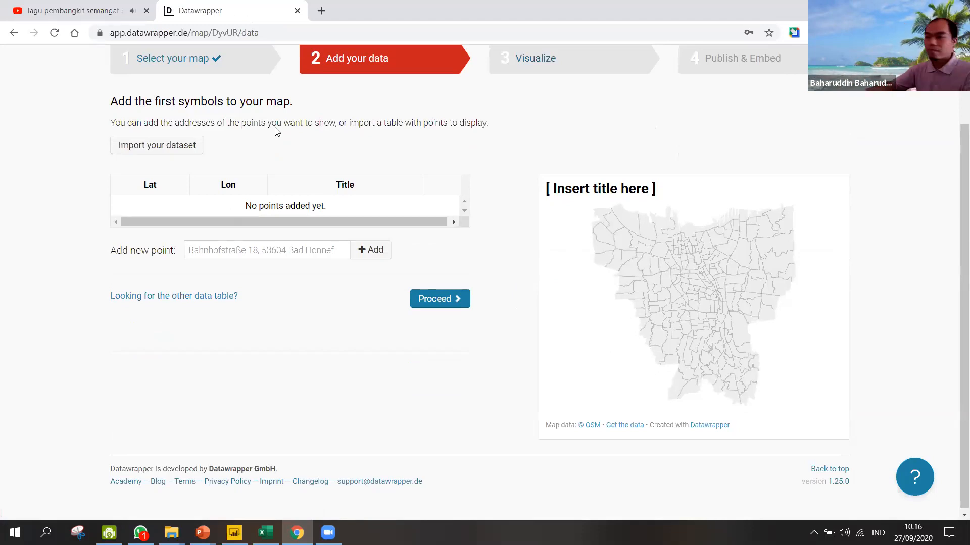
pyautogui.click(317, 246)
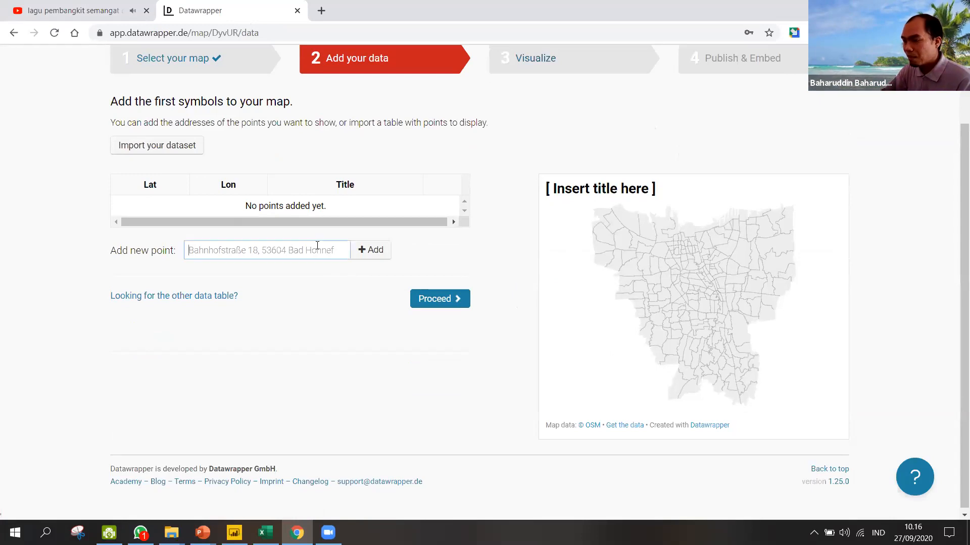
pyautogui.click(375, 252)
pyautogui.click(313, 246)
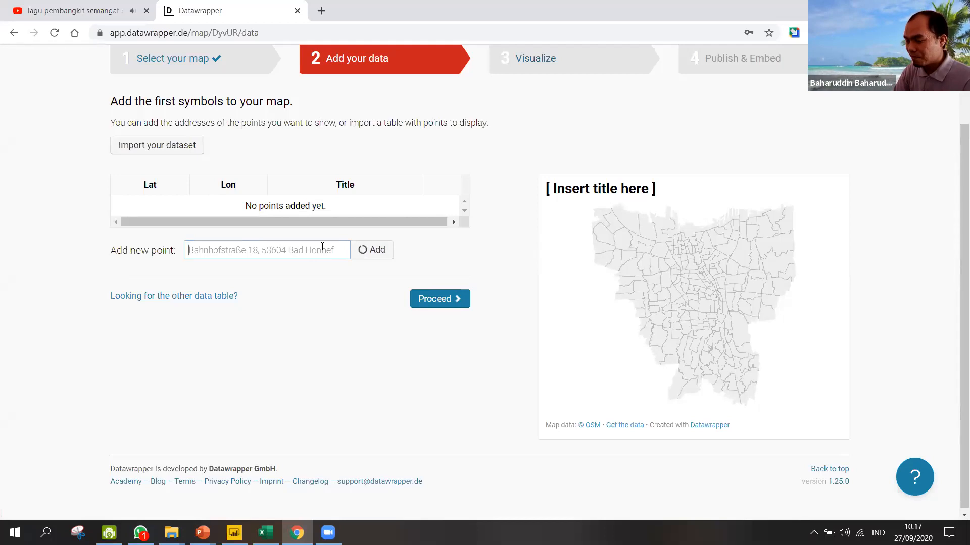
pyautogui.write('tangerang')
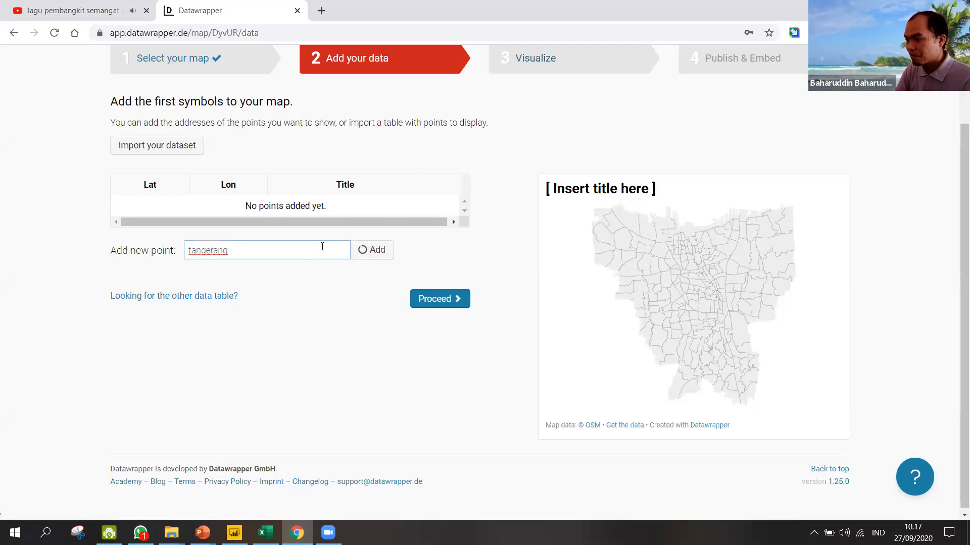
# - Start importing a dataset of addresses and place names, and enter "Tangerang Selatan" with the value 67 in its first row
pyautogui.click(162, 145)
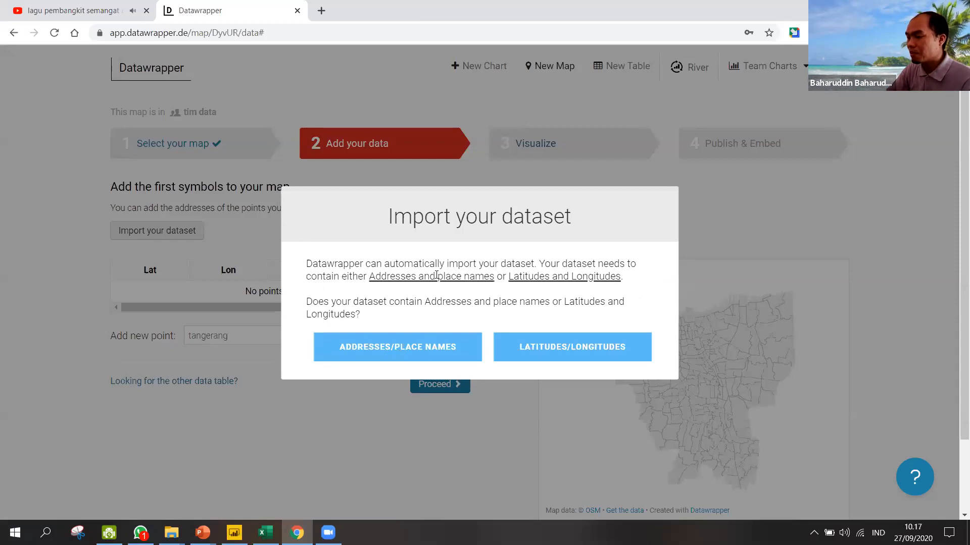
pyautogui.click(444, 347)
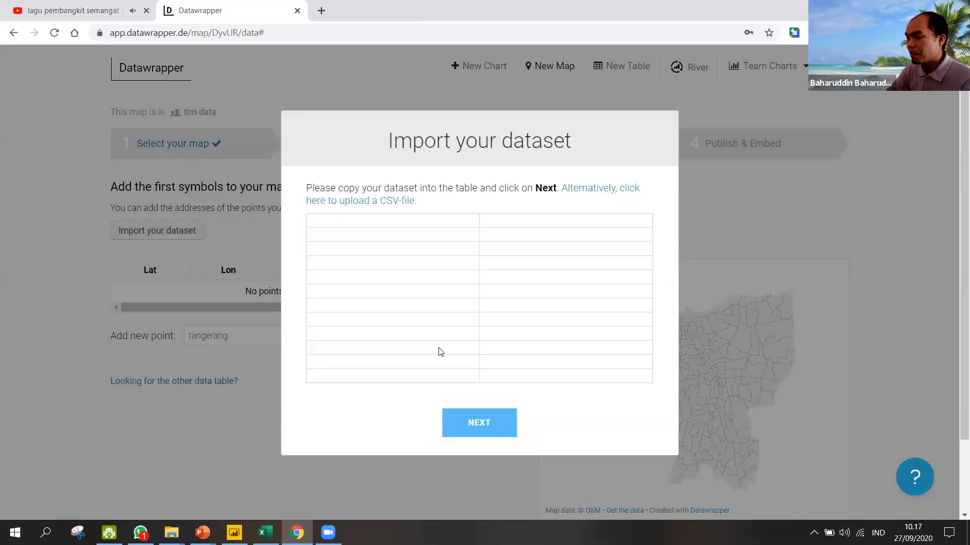
pyautogui.click(425, 224)
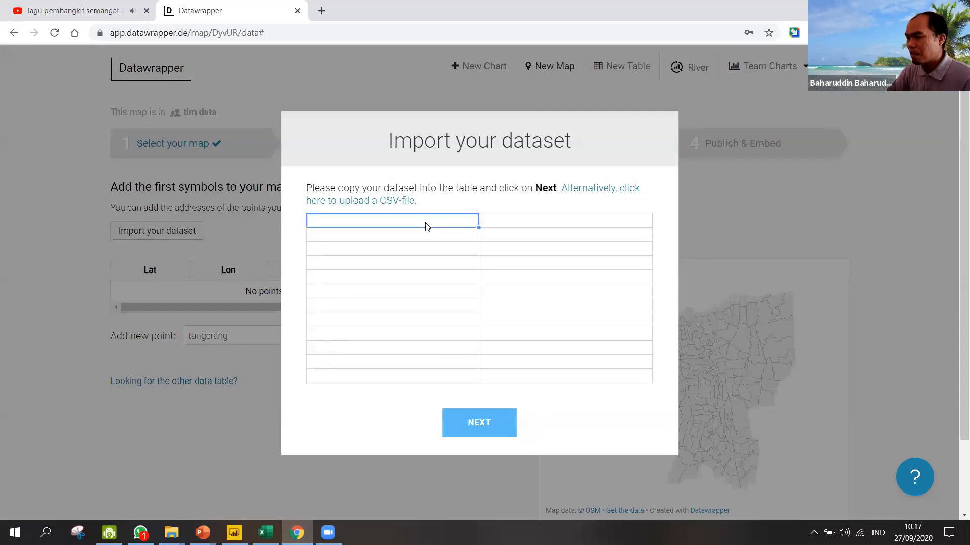
pyautogui.write('Tangerang Sellatan')
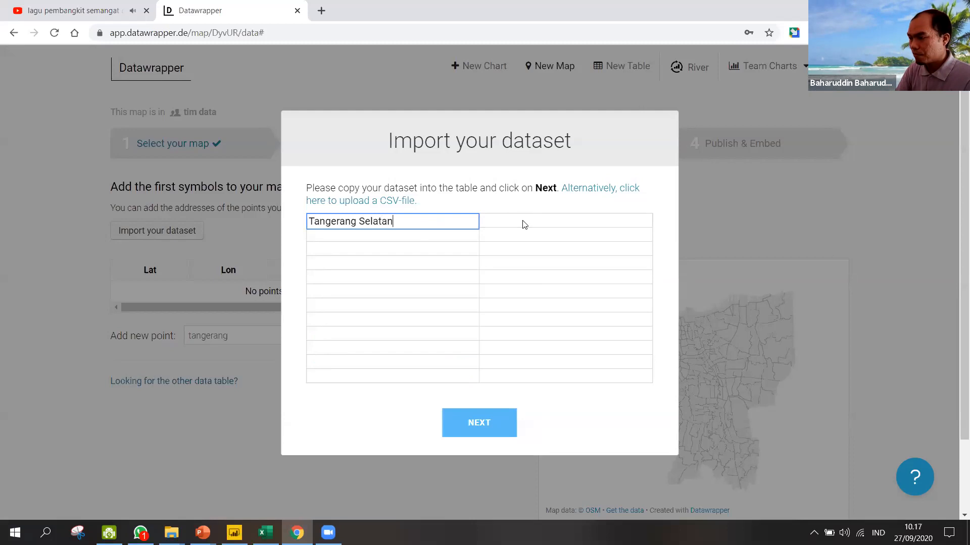
pyautogui.click(524, 224)
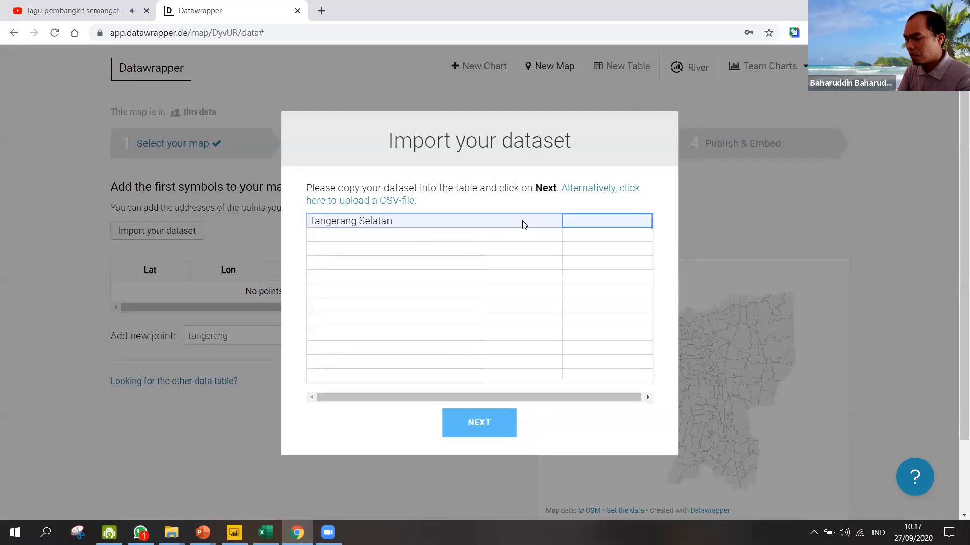
pyautogui.write('67')
pyautogui.click(427, 236)
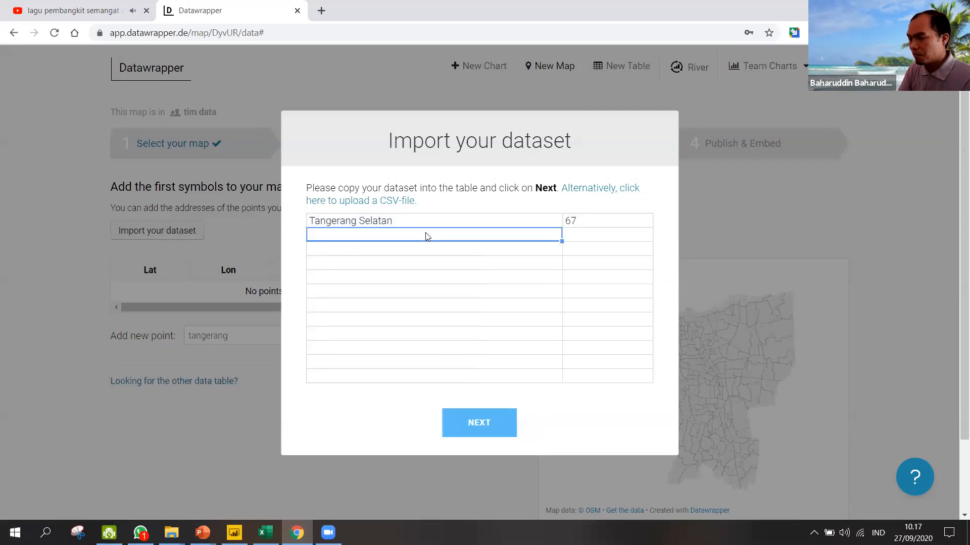
pyautogui.write('Banten')
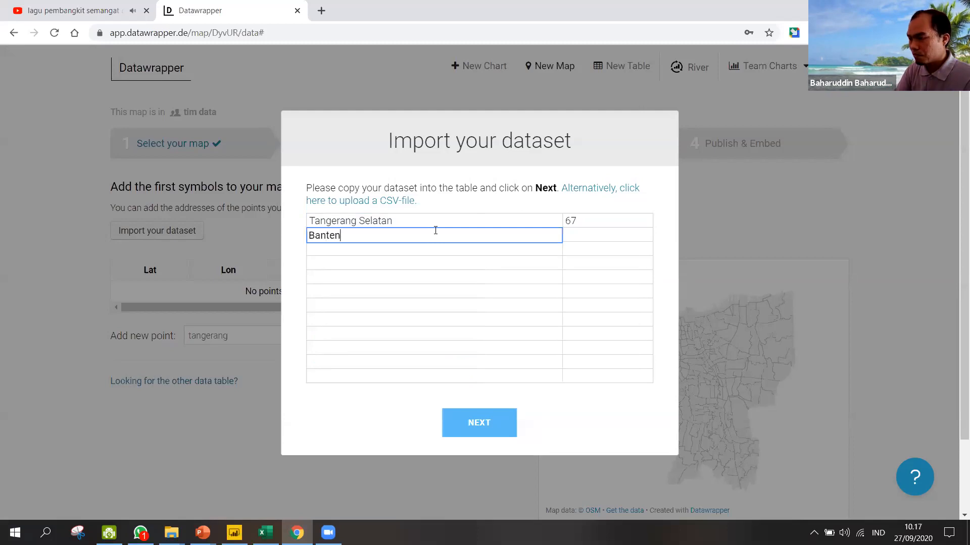
pyautogui.press('BackSpace')
pyautogui.press('BackSpace')
pyautogui.press('BackSpace')
pyautogui.press('BackSpace')
pyautogui.press('BackSpace')
pyautogui.press('BackSpace')
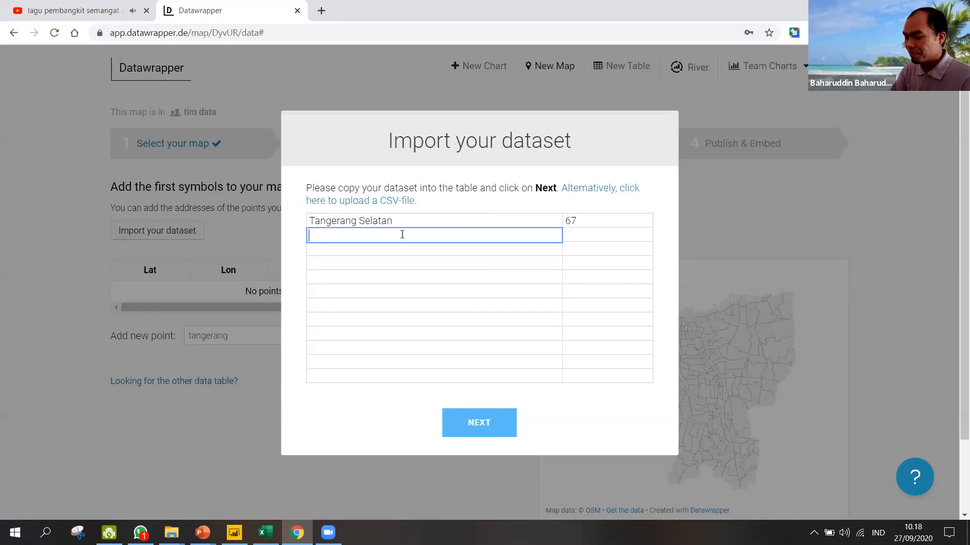
pyautogui.write('B')
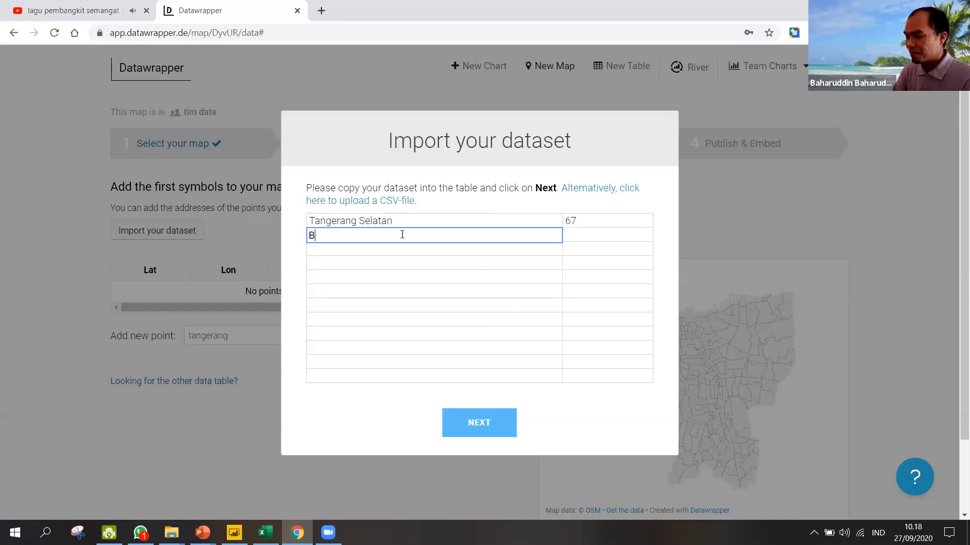
# - Search the web for "kecamatan dki jakarta" in a new browser tab and look through Wikipedia's category page "Kecamatan di Jakarta"
pyautogui.click(321, 10)
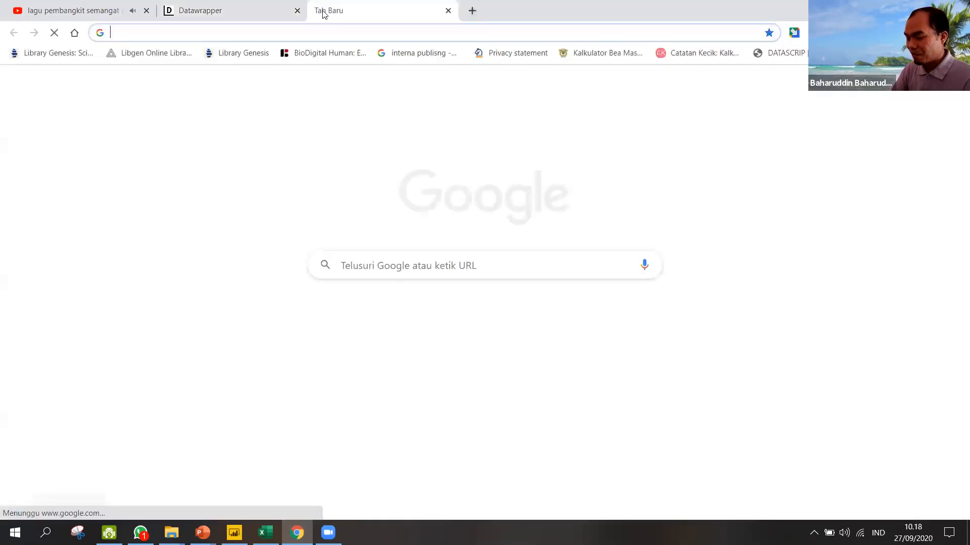
pyautogui.write('kecamatn DKI')
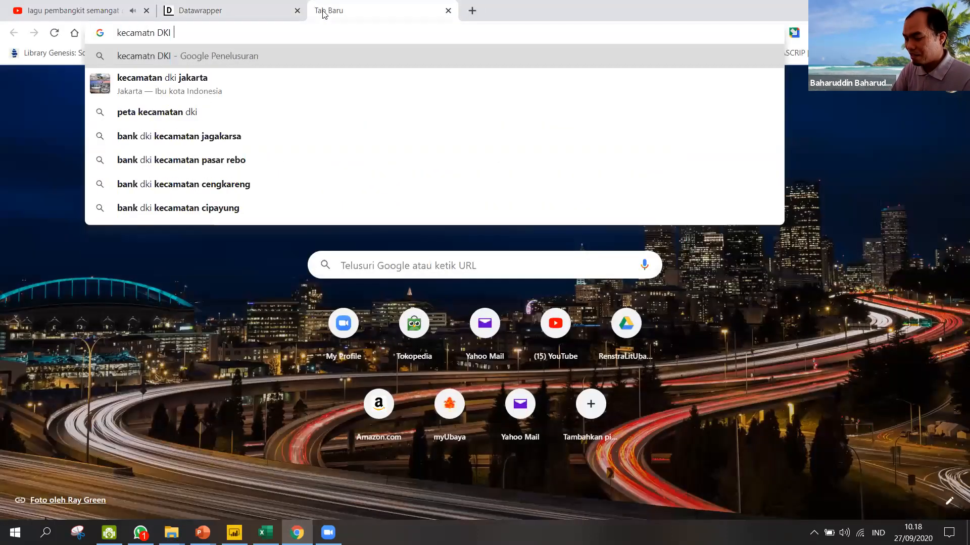
pyautogui.press('Down')
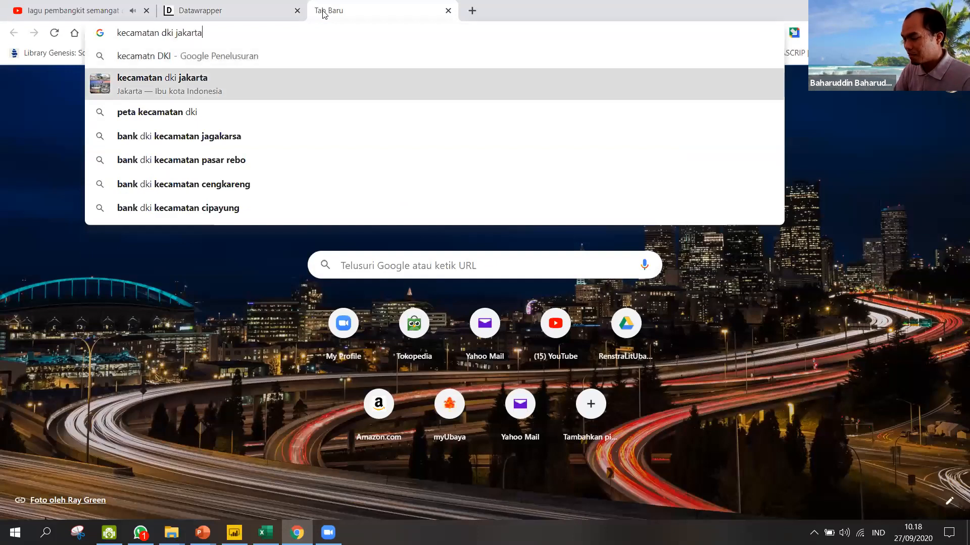
pyautogui.press('Return')
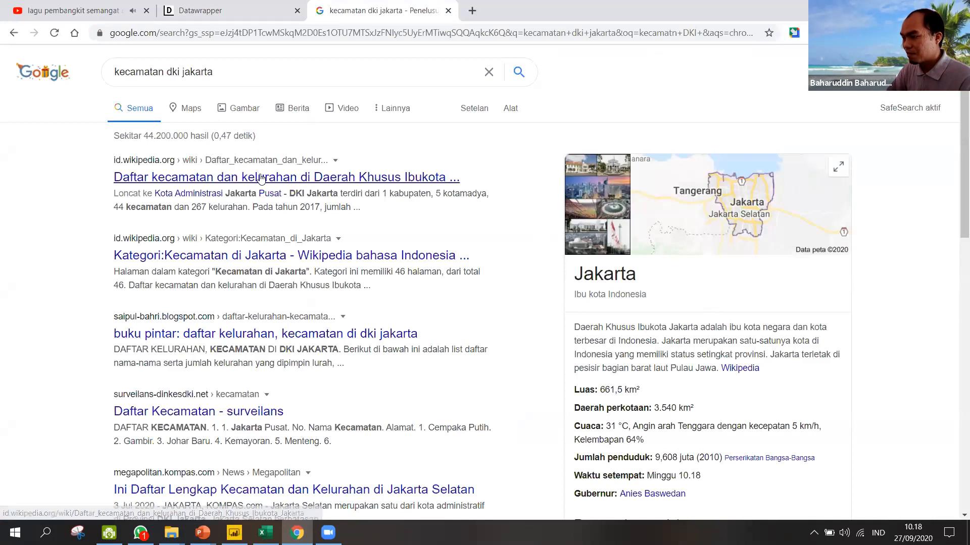
pyautogui.click(261, 255)
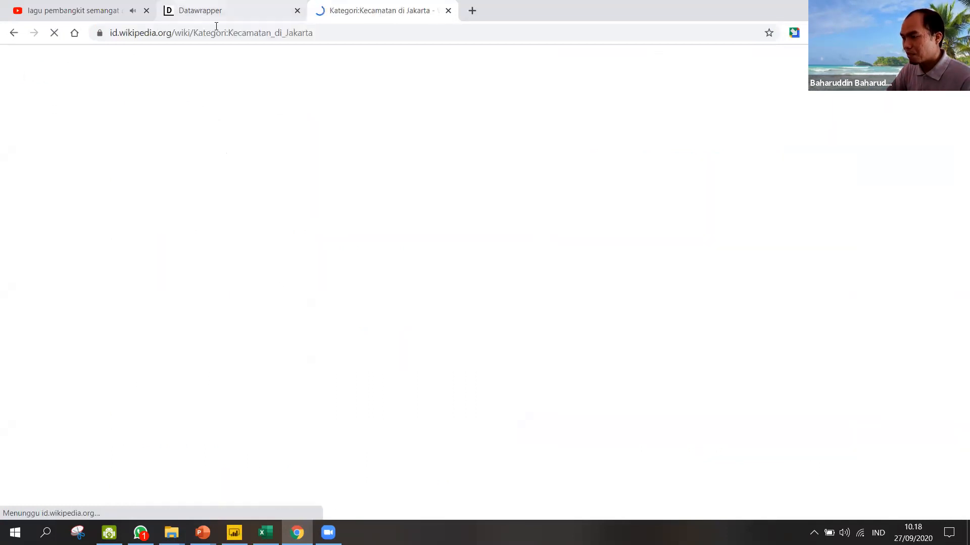
pyautogui.scroll(-2, 434, 277)
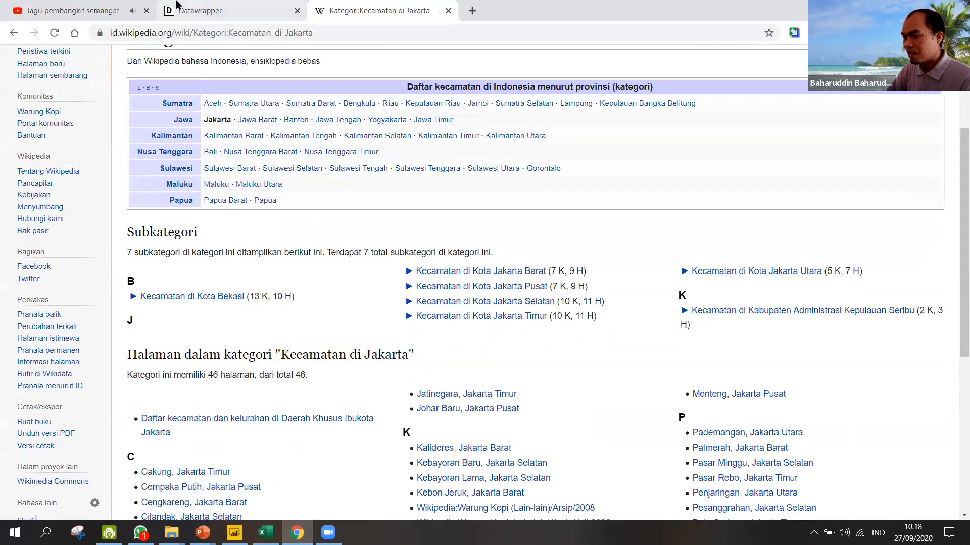
# - Return to the Datawrapper import table and fill its second row with "Jakarta Pusat" and the value 50
pyautogui.click(203, 7)
pyautogui.press('BackSpace')
pyautogui.write('Jakarta ')
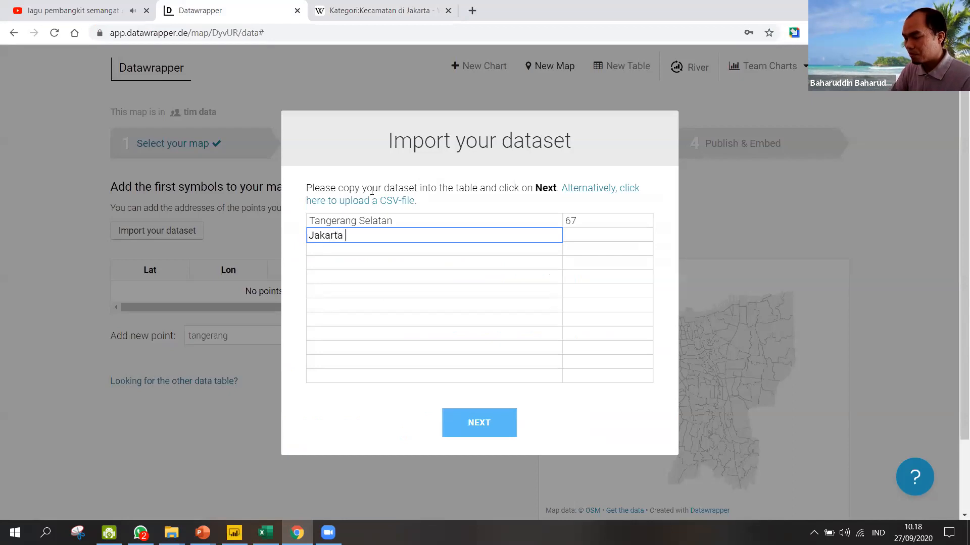
pyautogui.write('Pusat')
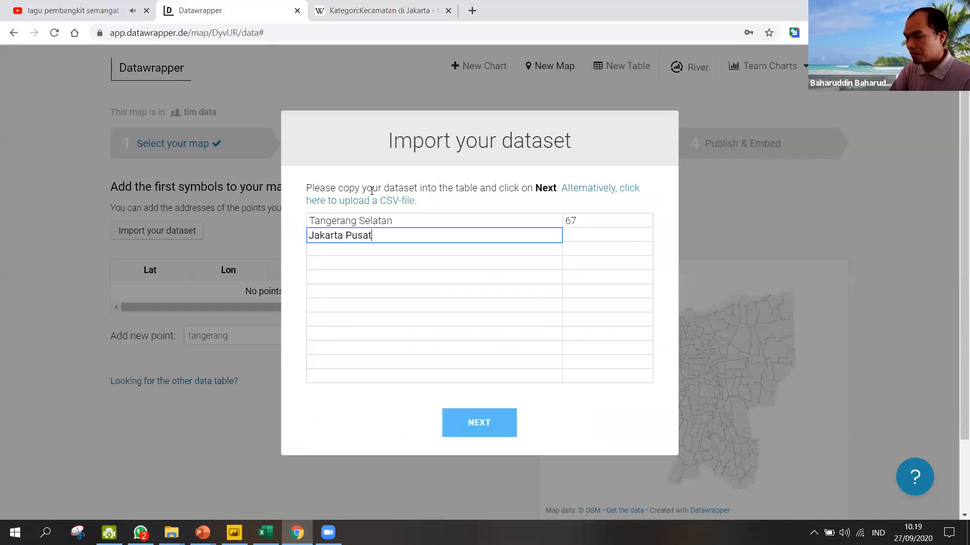
pyautogui.click(590, 234)
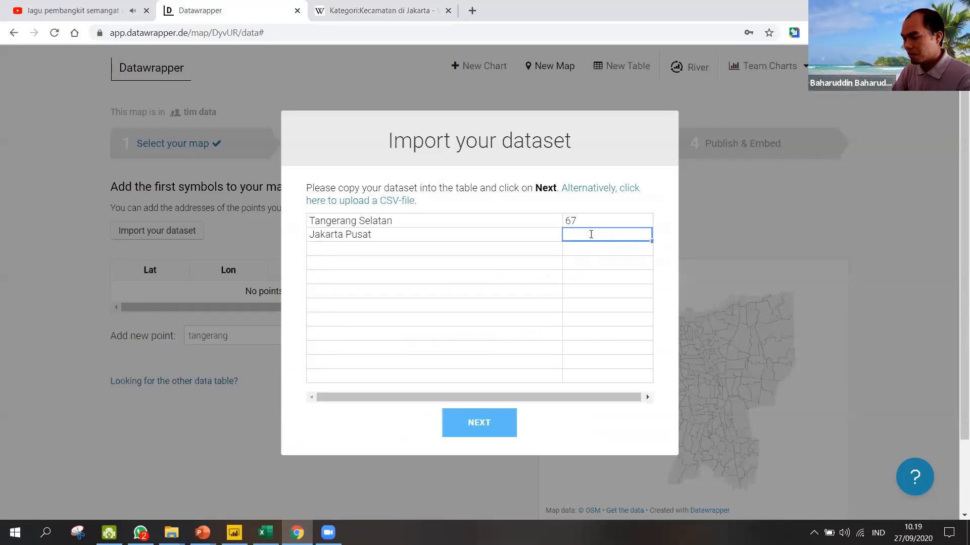
pyautogui.write('50')
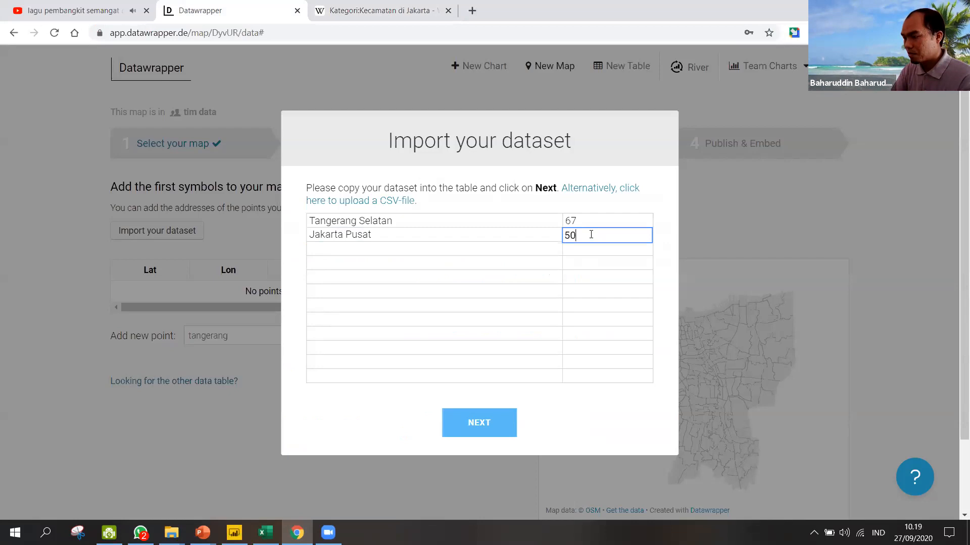
# - Fill the third row of the import table with "Jakarta Selatan" and the value 23
pyautogui.click(453, 246)
pyautogui.write('Jakarta ')
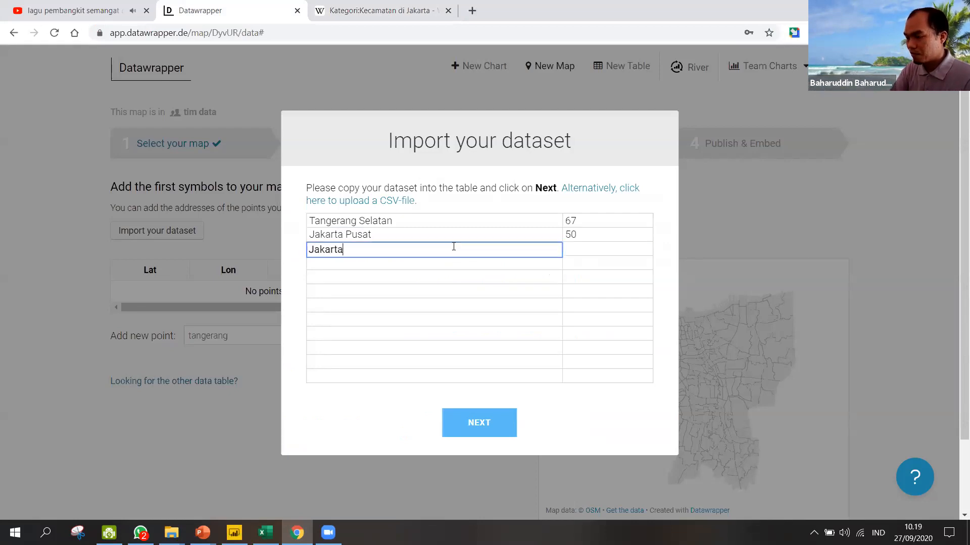
pyautogui.write('Selatan')
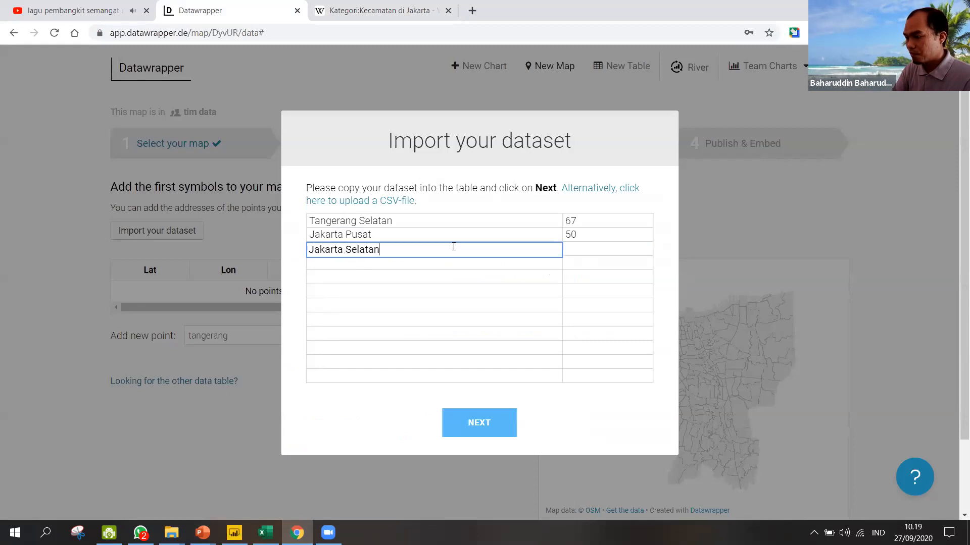
pyautogui.click(609, 250)
pyautogui.write('23')
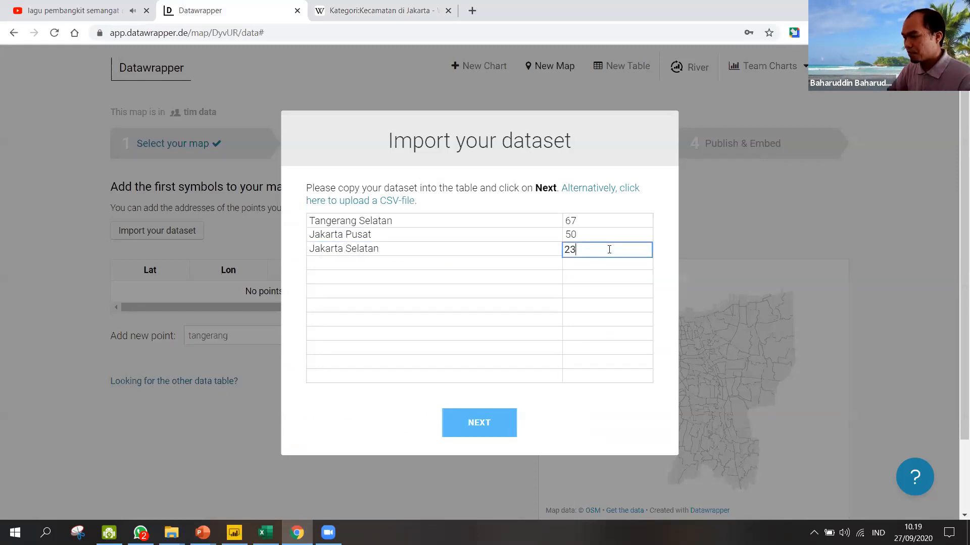
# - Match the place name column as the address, keep the first row as caption, and finish importing the dataset
pyautogui.click(468, 420)
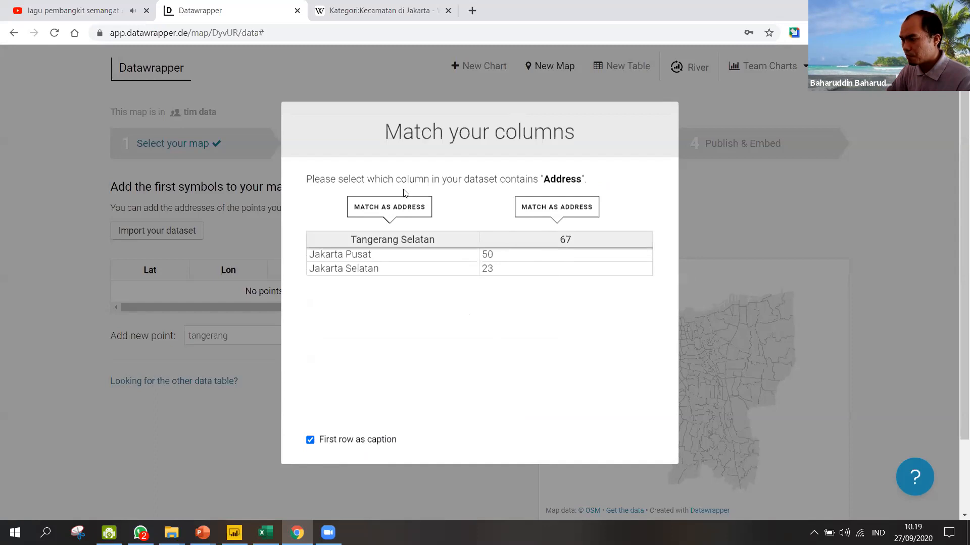
pyautogui.click(379, 240)
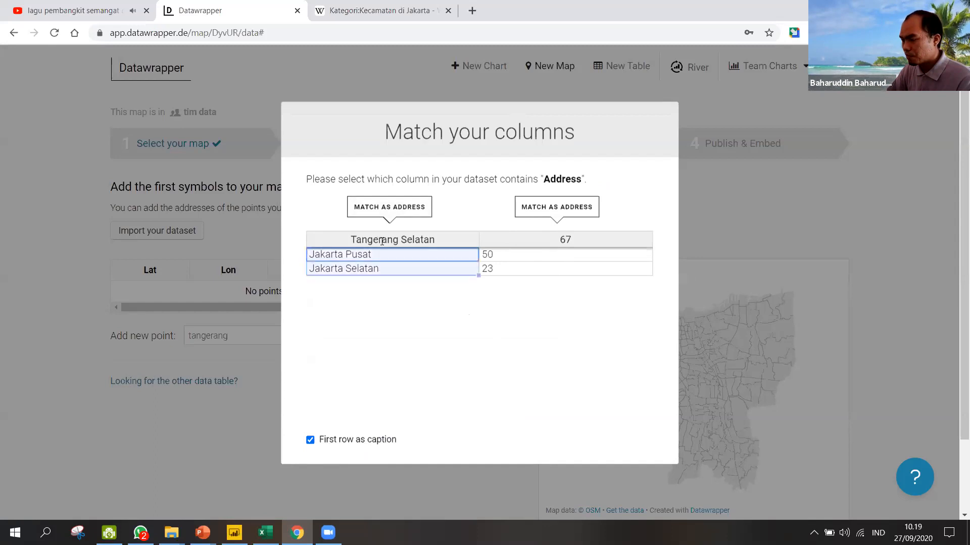
pyautogui.click(405, 214)
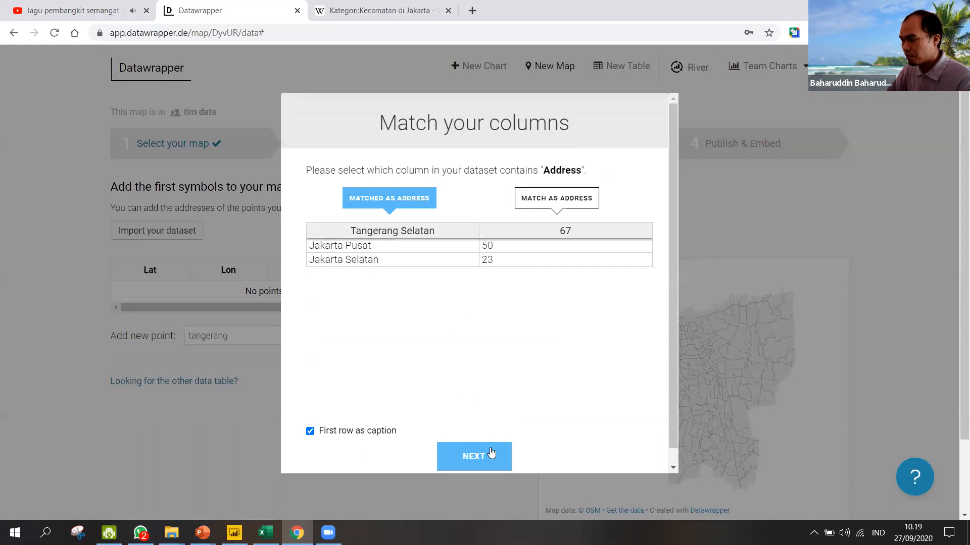
pyautogui.click(482, 465)
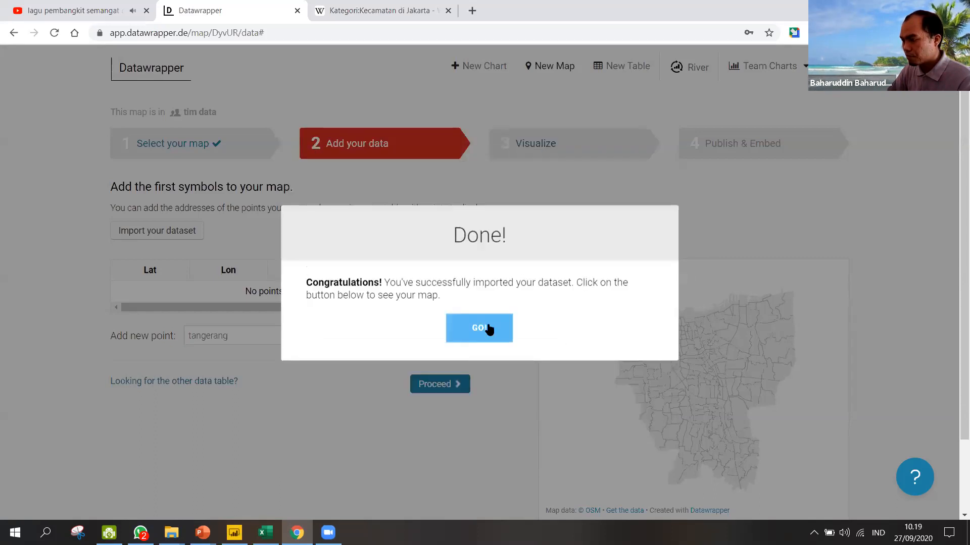
pyautogui.click(488, 329)
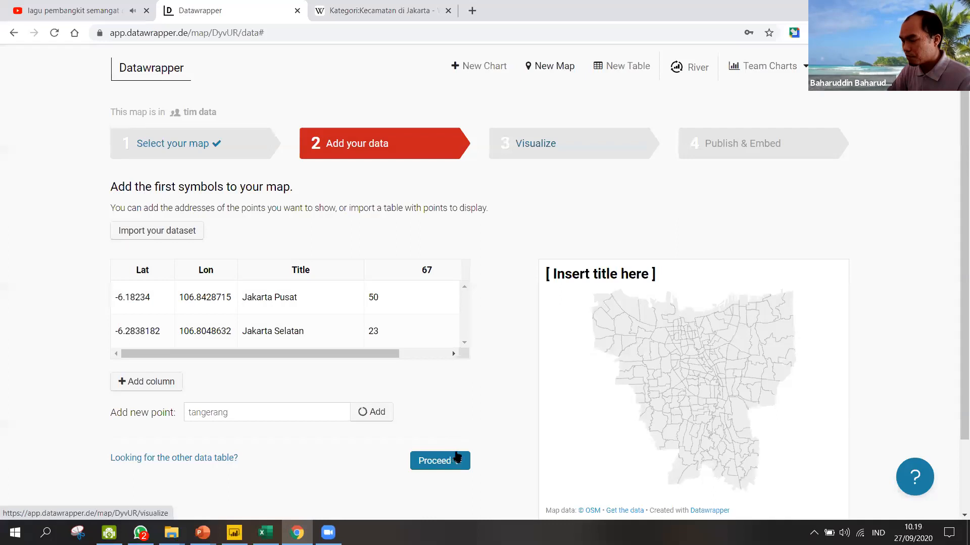
pyautogui.click(454, 457)
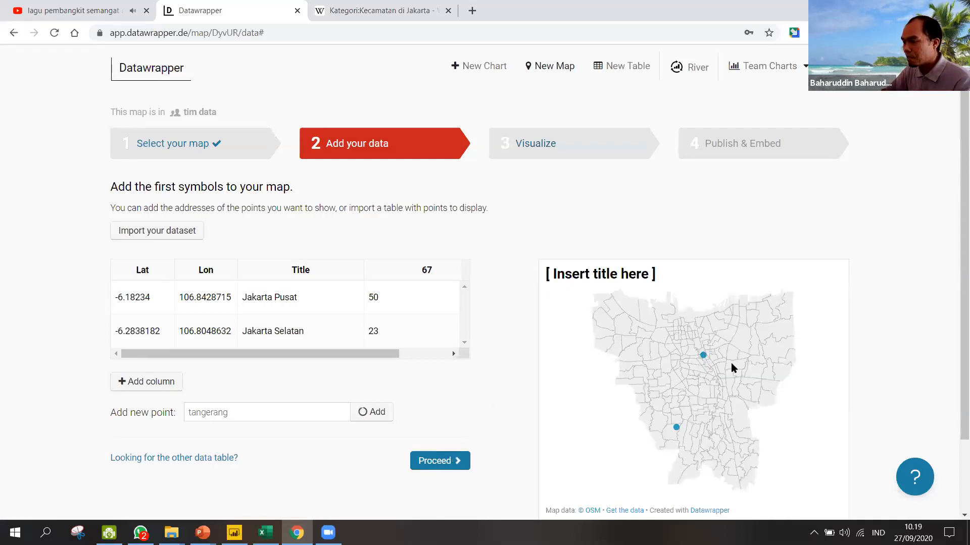
pyautogui.moveTo(702, 356)
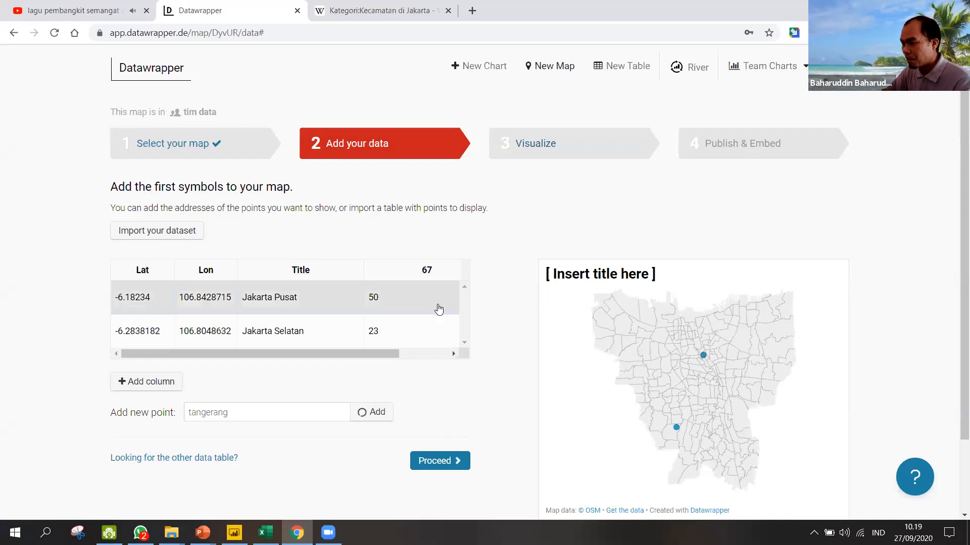
pyautogui.click(452, 352)
pyautogui.moveTo(335, 351); pyautogui.dragTo(297, 352)
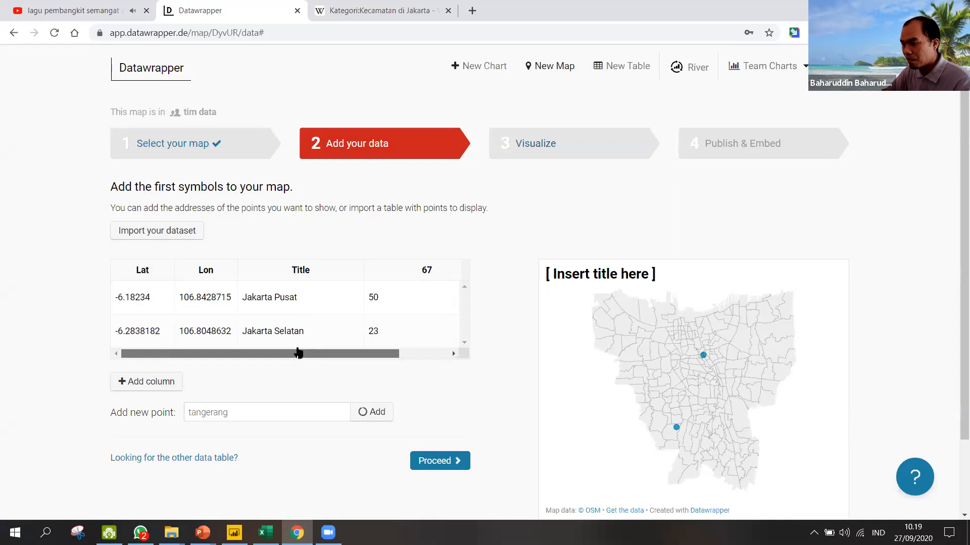
pyautogui.click(300, 346)
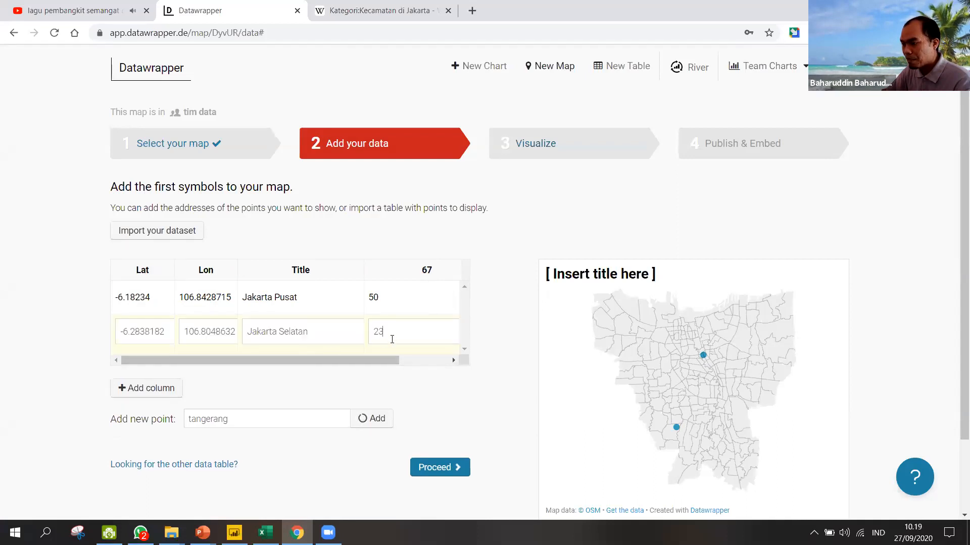
pyautogui.click(297, 309)
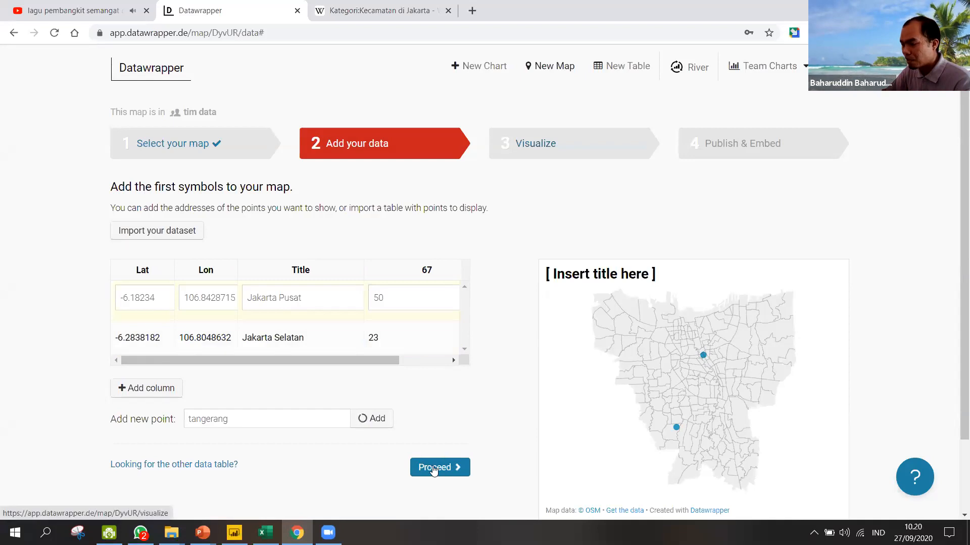
# - Proceed to visualizing the Jakarta symbol map and look over its refinement settings and preview
pyautogui.click(446, 470)
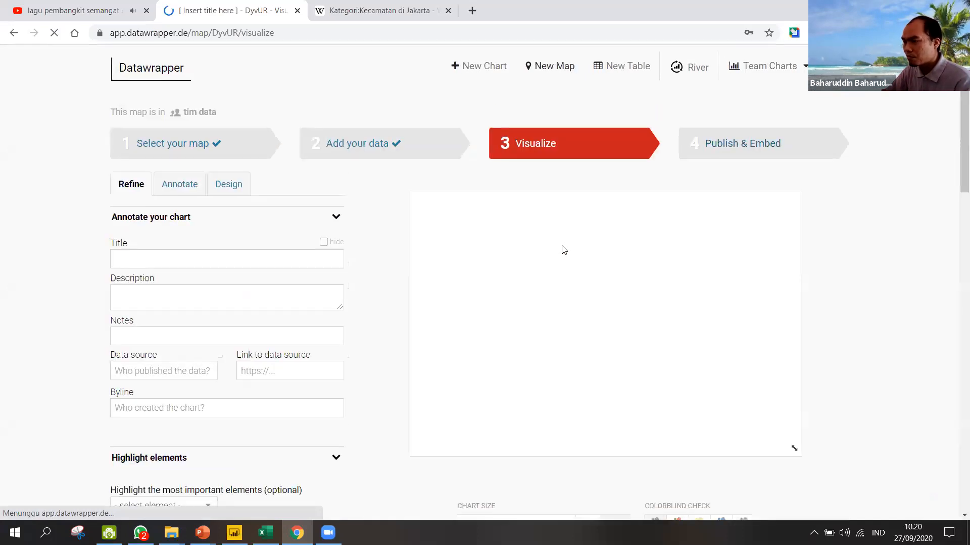
pyautogui.scroll(-2, 564, 248)
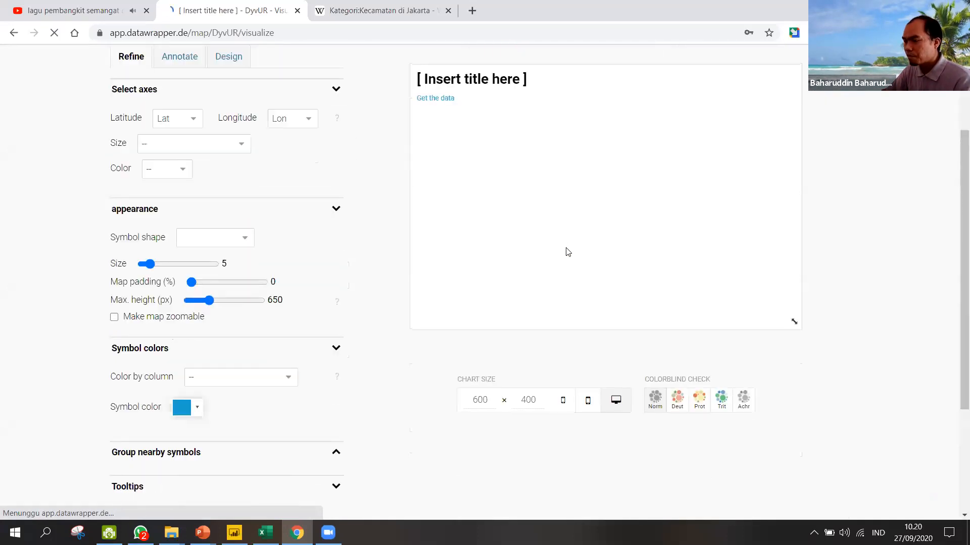
pyautogui.scroll(2, 569, 251)
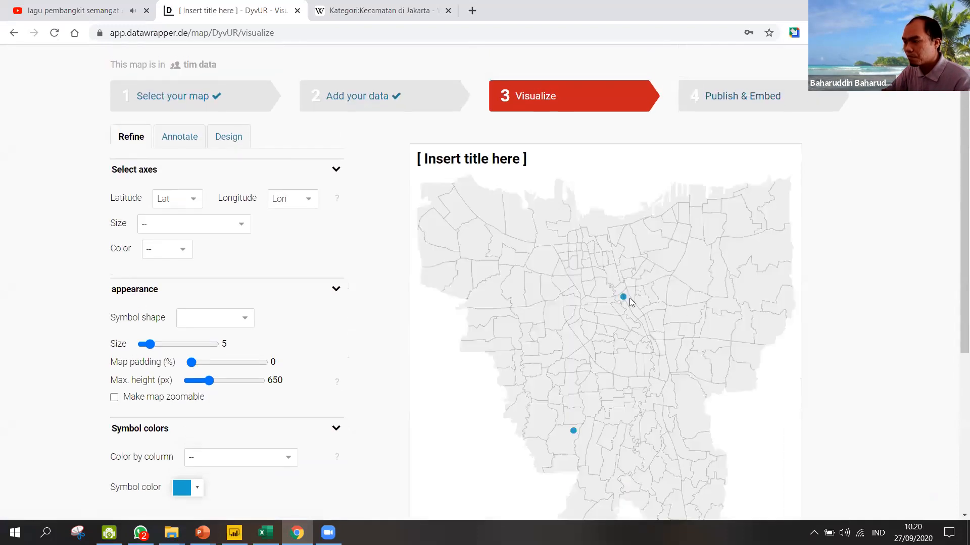
# - Color the map symbols by the Title column and set their size to 16
pyautogui.moveTo(624, 299)
pyautogui.scroll(-3, 624, 300)
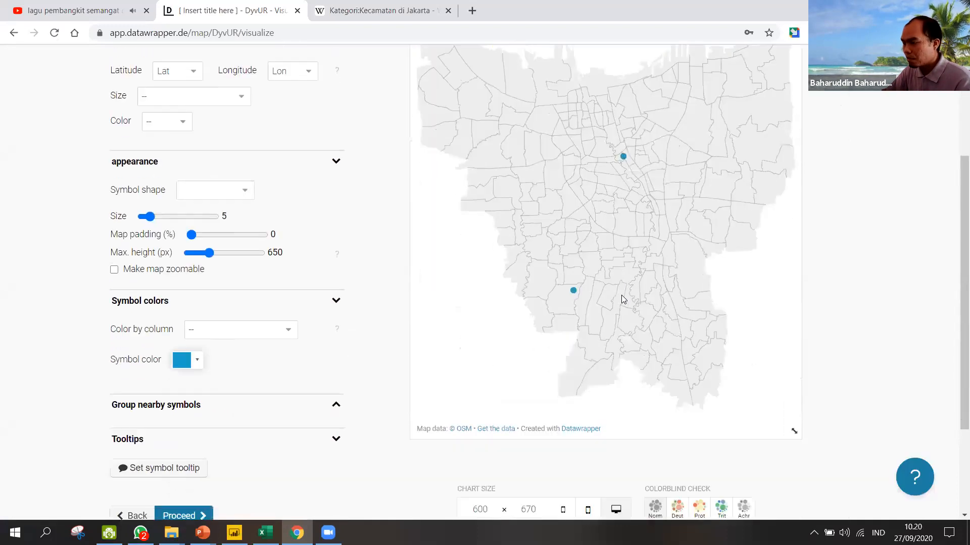
pyautogui.scroll(2, 624, 299)
pyautogui.scroll(-1, 623, 299)
pyautogui.click(276, 337)
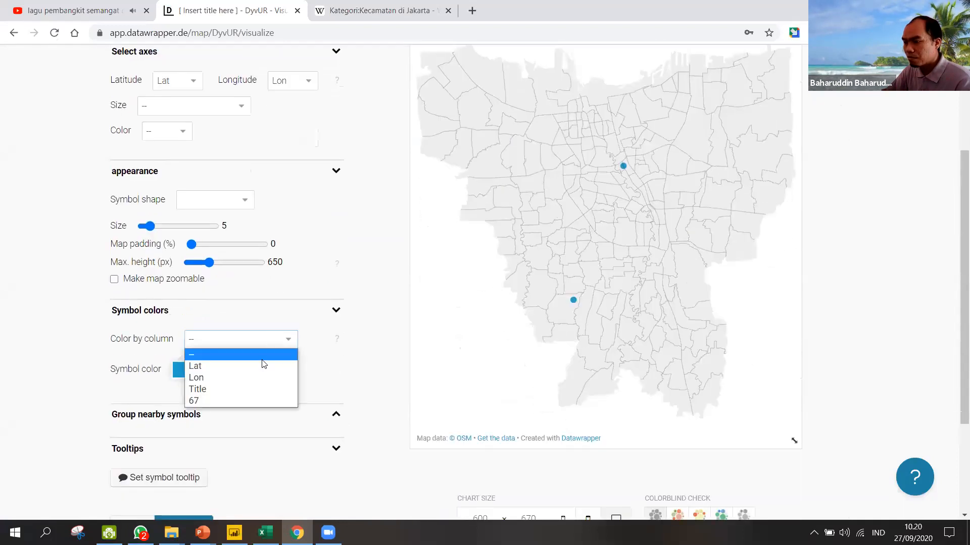
pyautogui.click(280, 389)
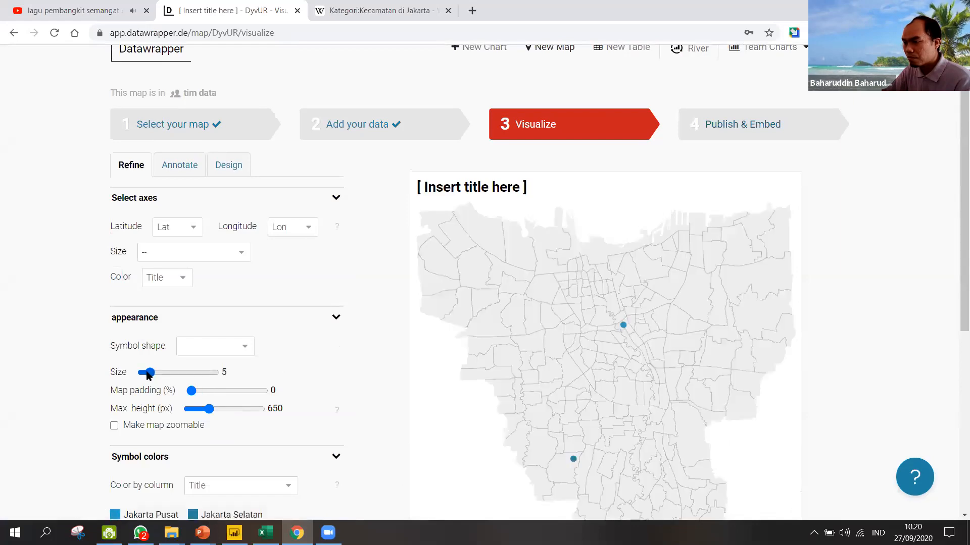
pyautogui.moveTo(152, 378); pyautogui.dragTo(179, 380)
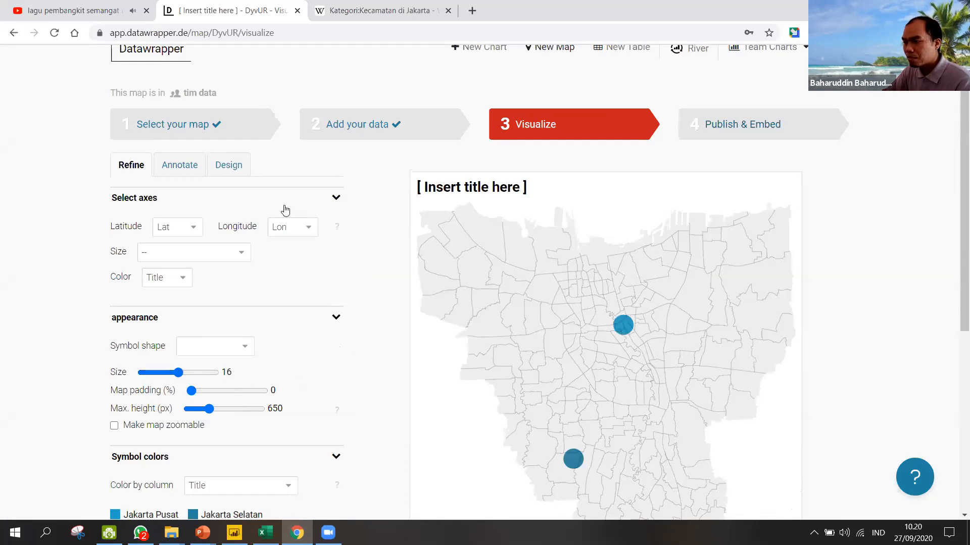
# - Size the map symbols by column 67 and check the Jakarta Pusat symbol in the preview
pyautogui.click(200, 259)
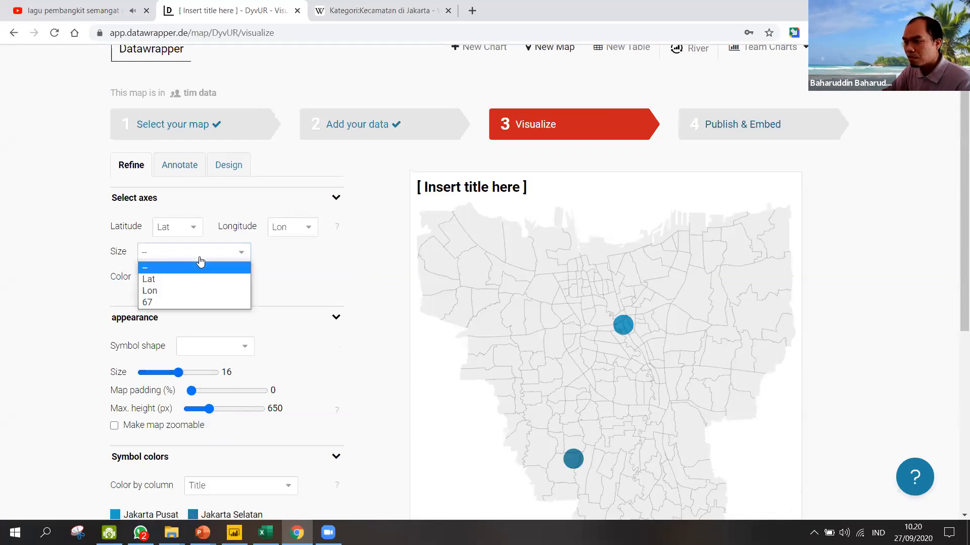
pyautogui.click(207, 301)
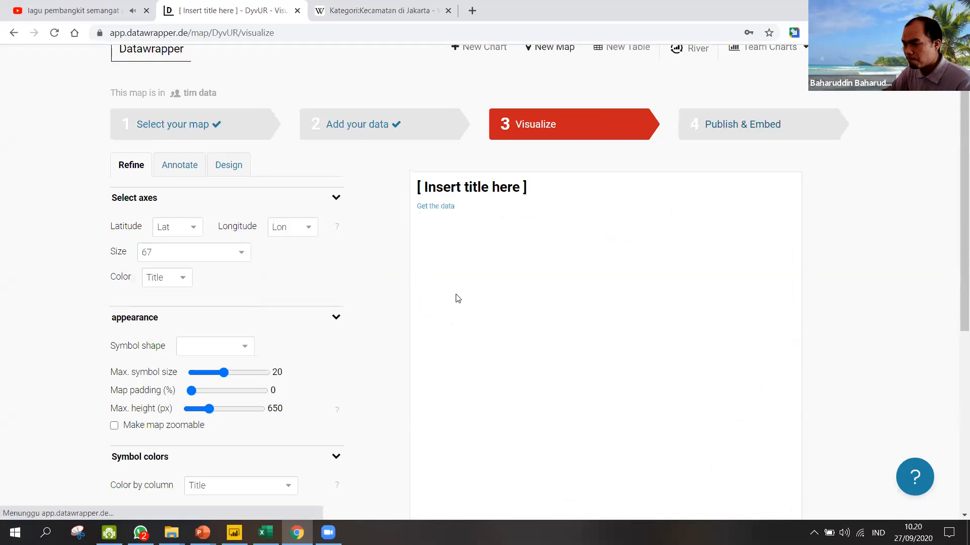
pyautogui.moveTo(629, 332)
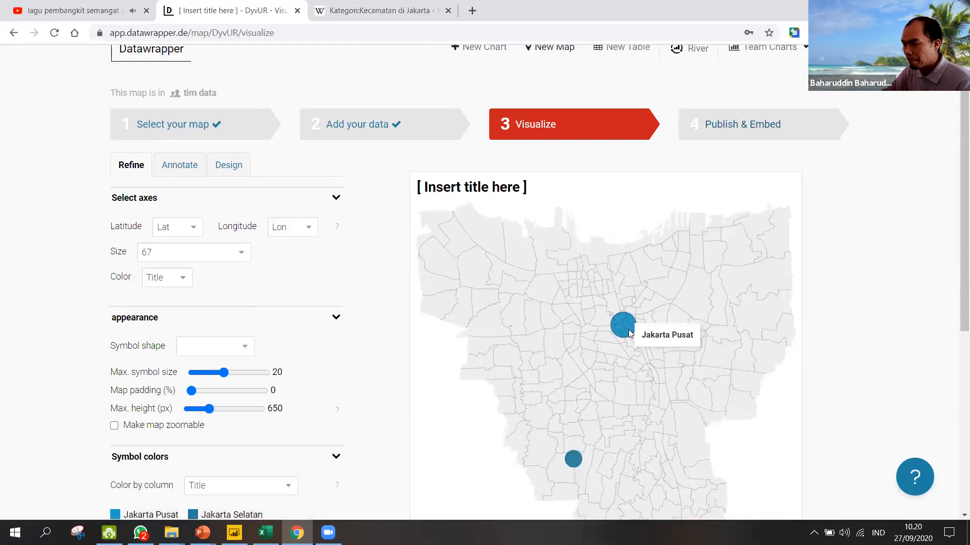
pyautogui.scroll(-1, 629, 332)
pyautogui.scroll(1, 253, 181)
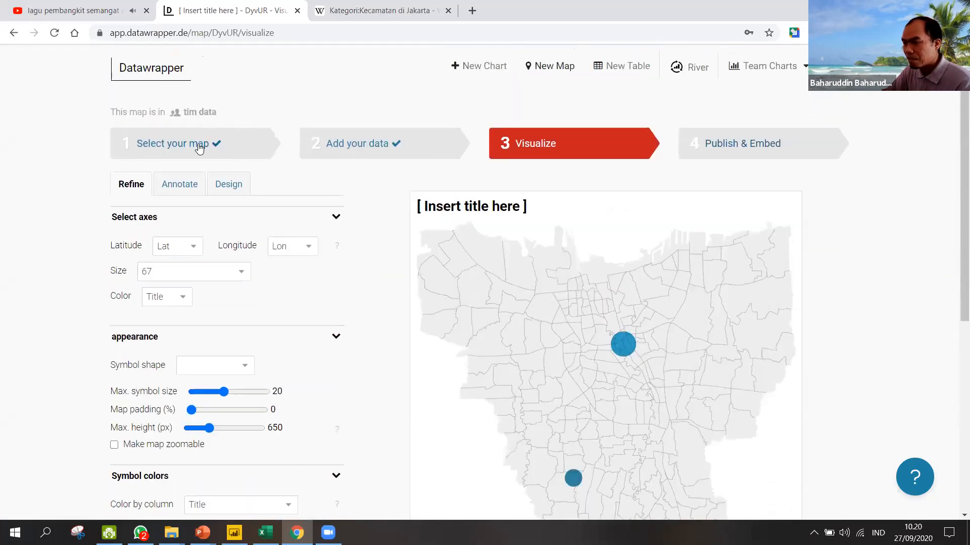
# - Go back to the data step to review the imported table, and return to the visualization settings
pyautogui.click(357, 156)
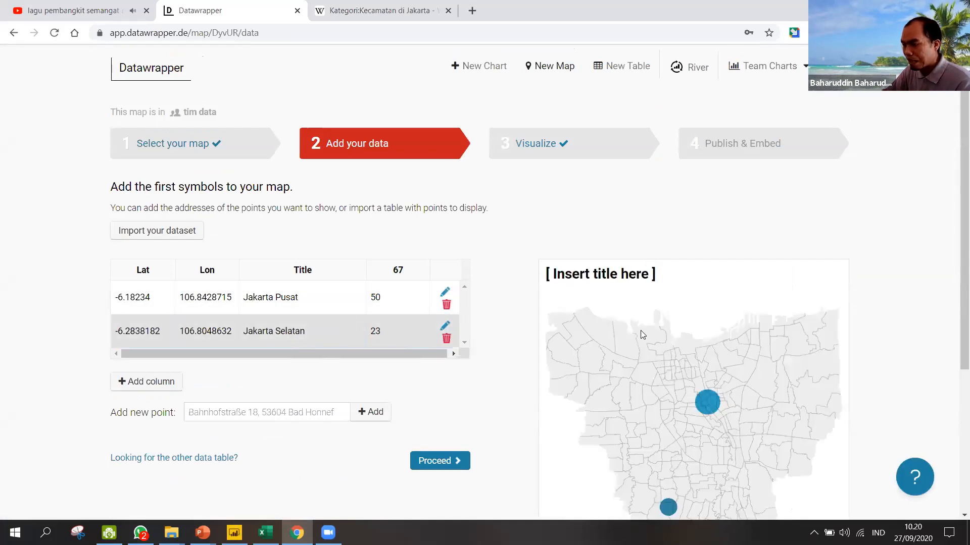
pyautogui.scroll(-1, 711, 336)
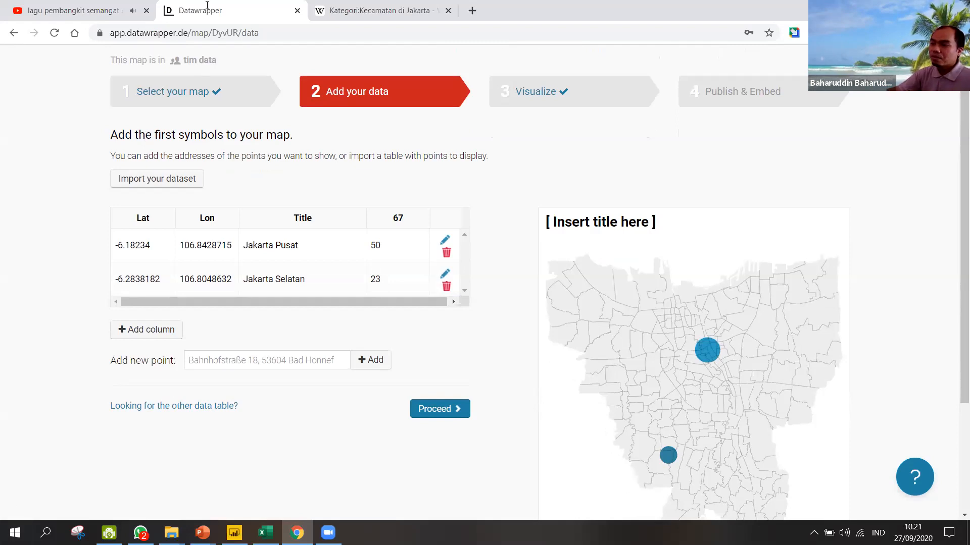
pyautogui.click(552, 104)
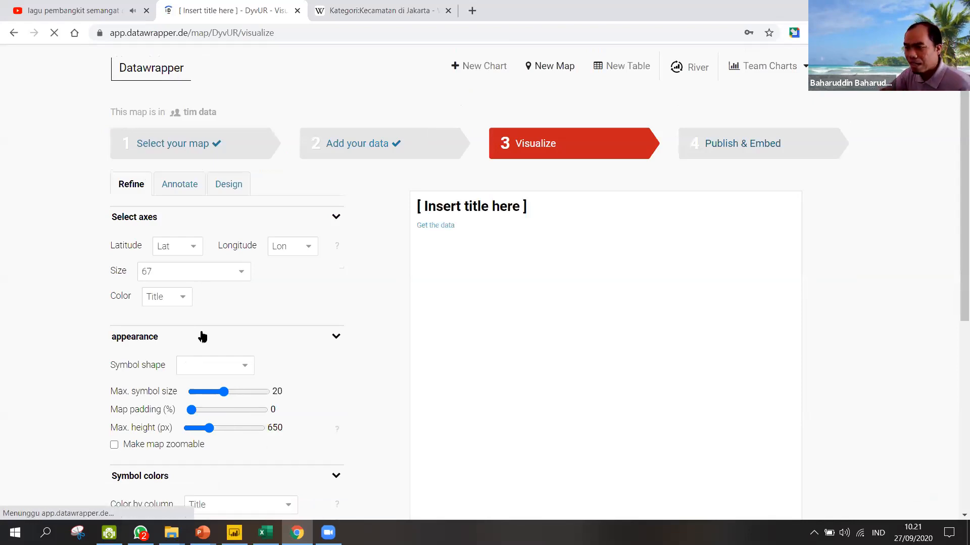
# - Color the map symbols by the values in column 67
pyautogui.click(165, 298)
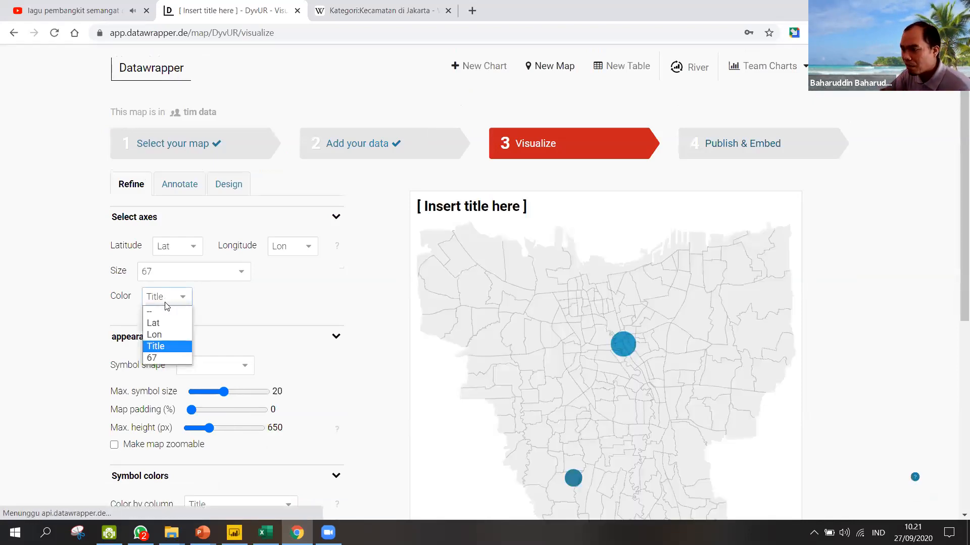
pyautogui.click(306, 303)
pyautogui.scroll(-1, 300, 309)
pyautogui.scroll(-2, 206, 202)
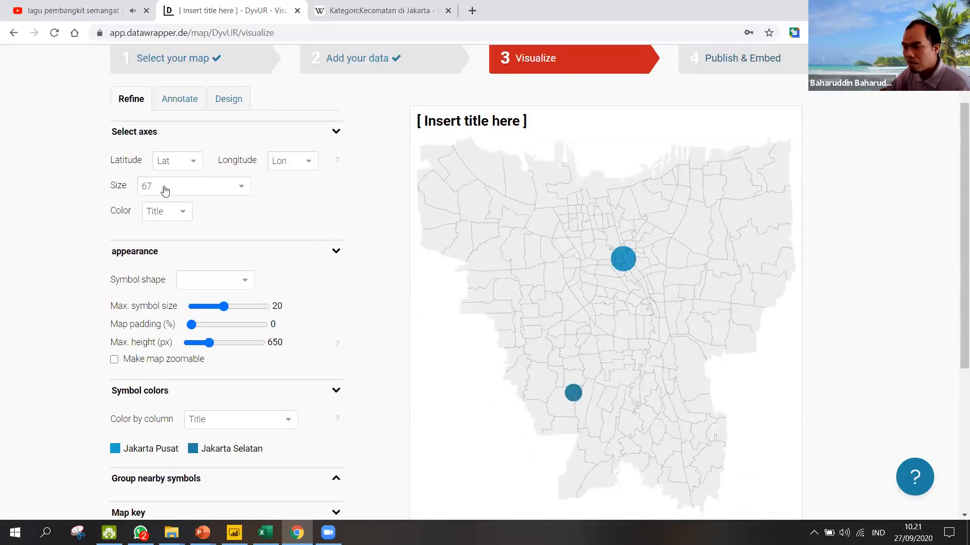
pyautogui.click(147, 216)
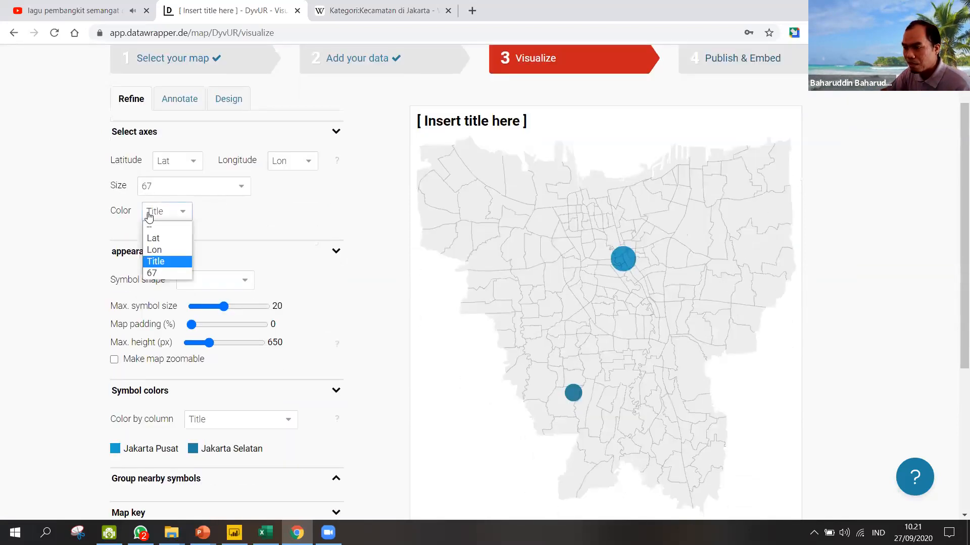
pyautogui.click(164, 273)
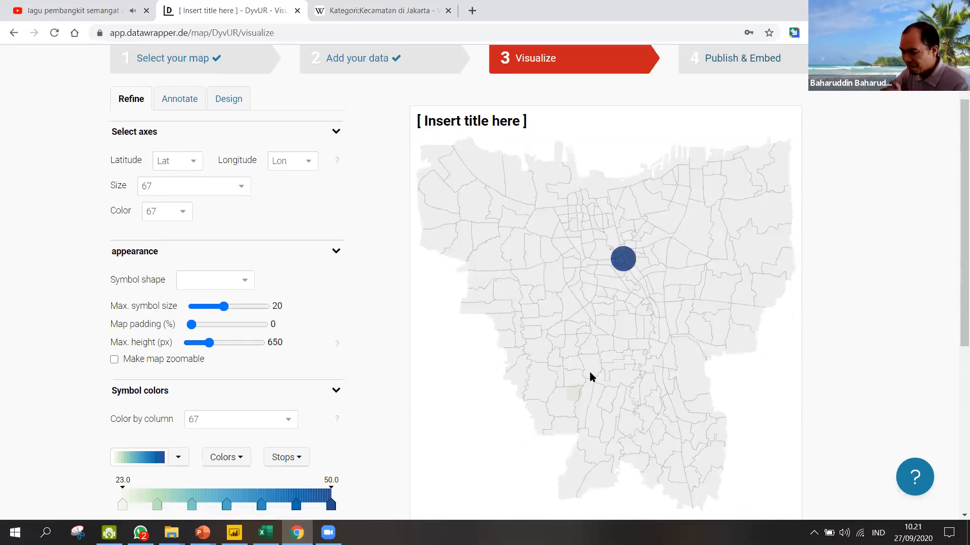
# - Try the square and diamond symbol shapes, and settle on triangle (up)
pyautogui.scroll(-1, 580, 373)
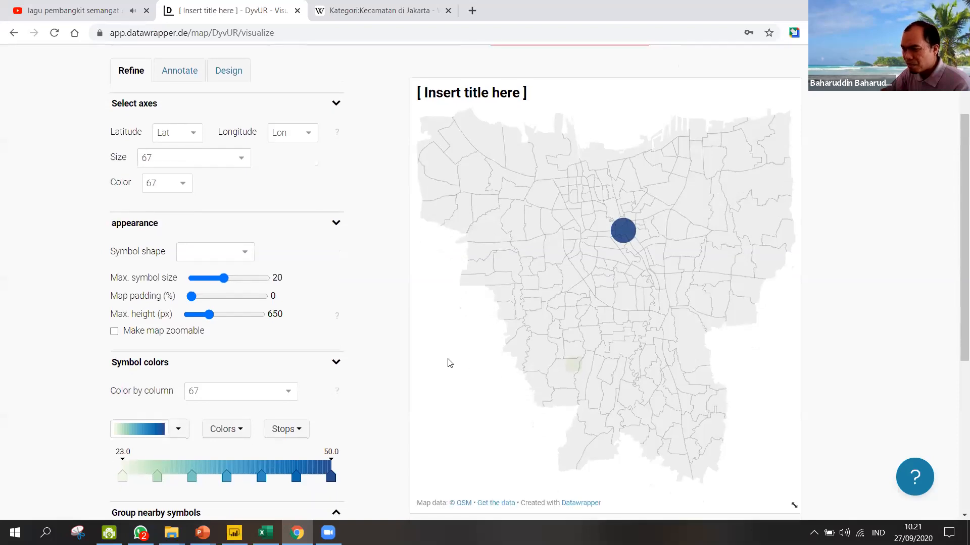
pyautogui.scroll(-1, 371, 355)
pyautogui.click(235, 182)
pyautogui.click(236, 183)
pyautogui.click(238, 188)
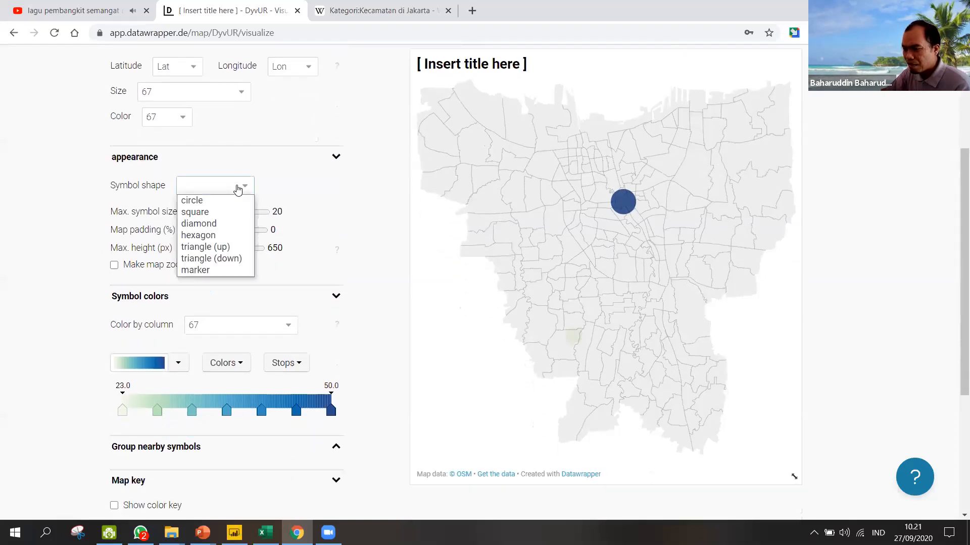
pyautogui.click(230, 212)
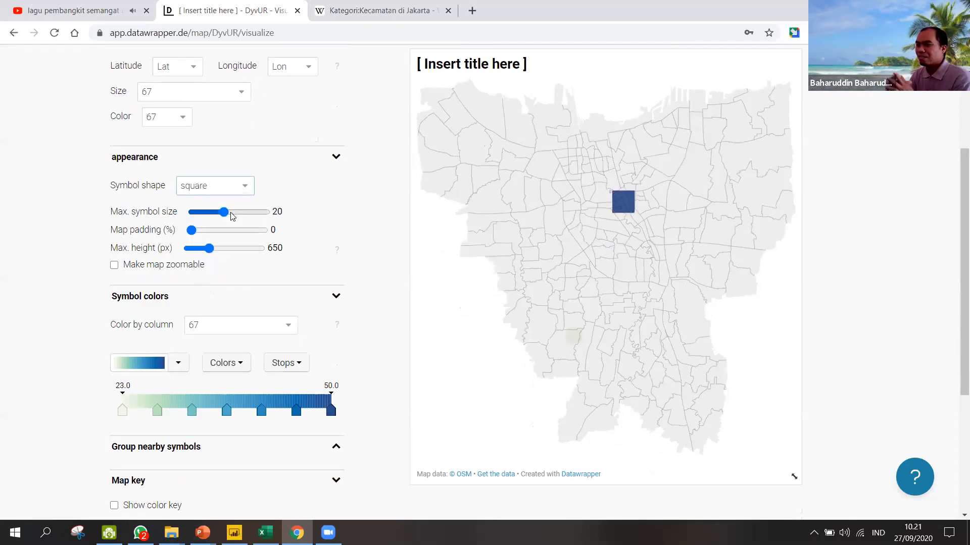
pyautogui.click(246, 189)
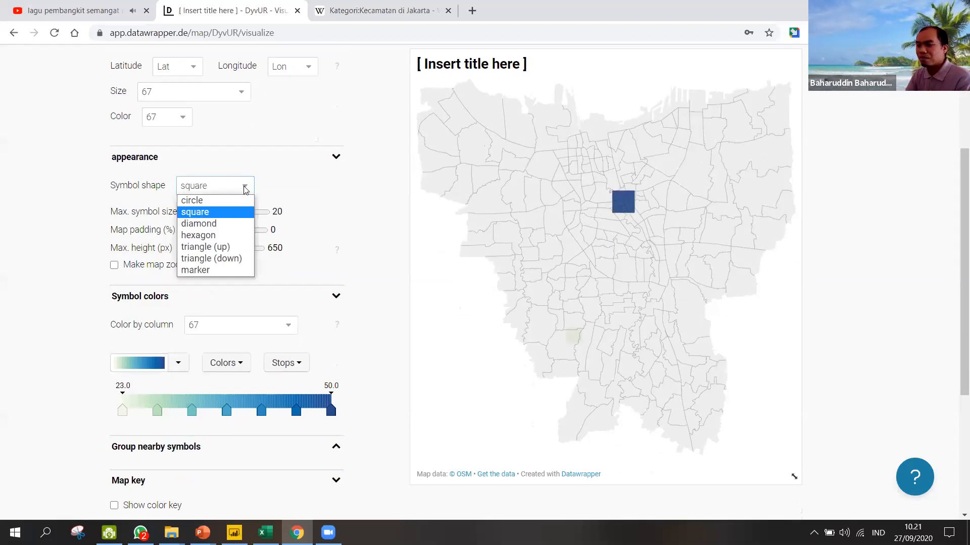
pyautogui.click(237, 225)
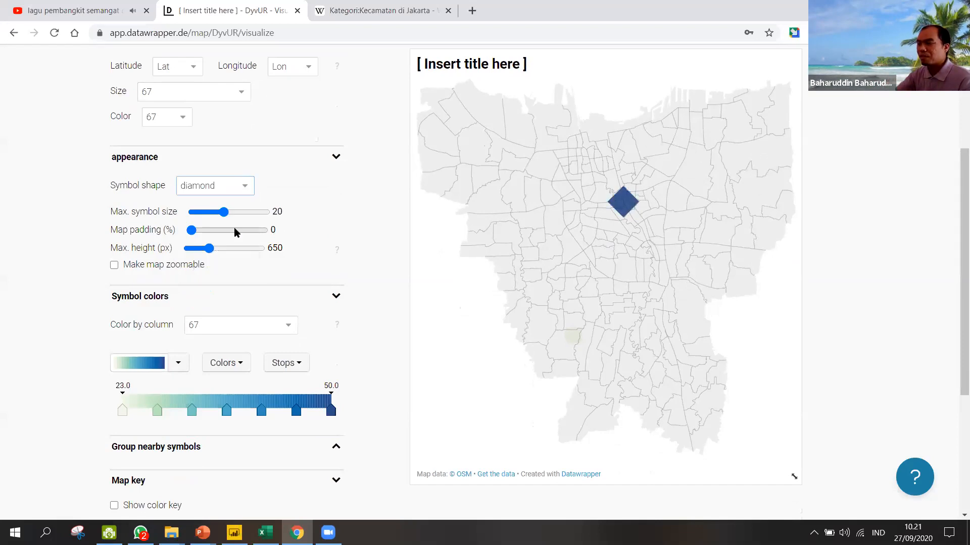
pyautogui.click(245, 187)
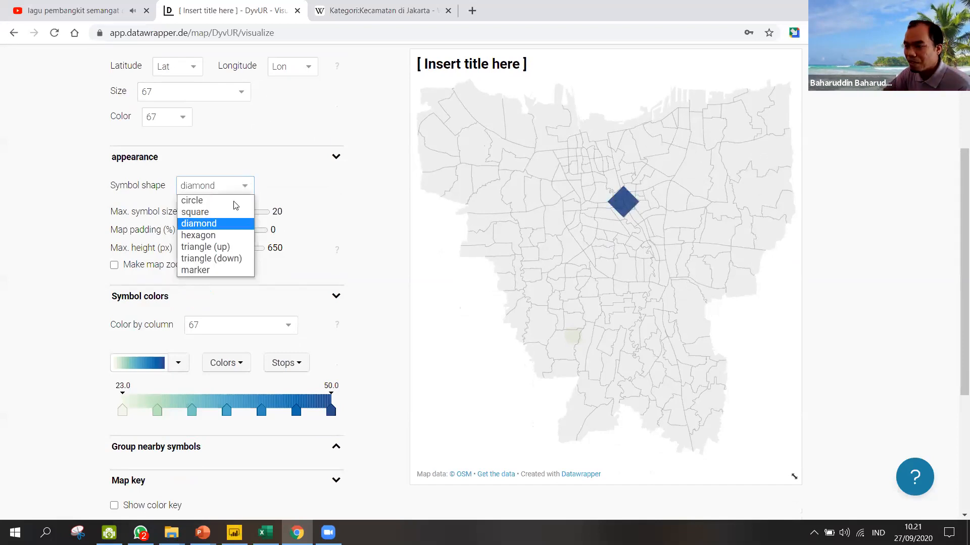
pyautogui.click(220, 246)
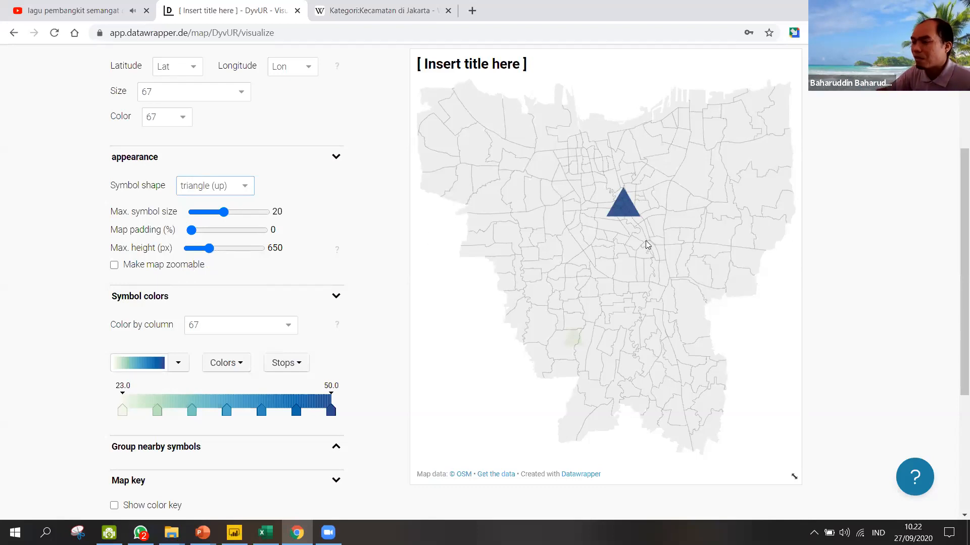
# - Compare the yellow-to-purple and yellow-green-blue gradients for the symbols, and apply the bright yellow-to-purple one
pyautogui.click(571, 343)
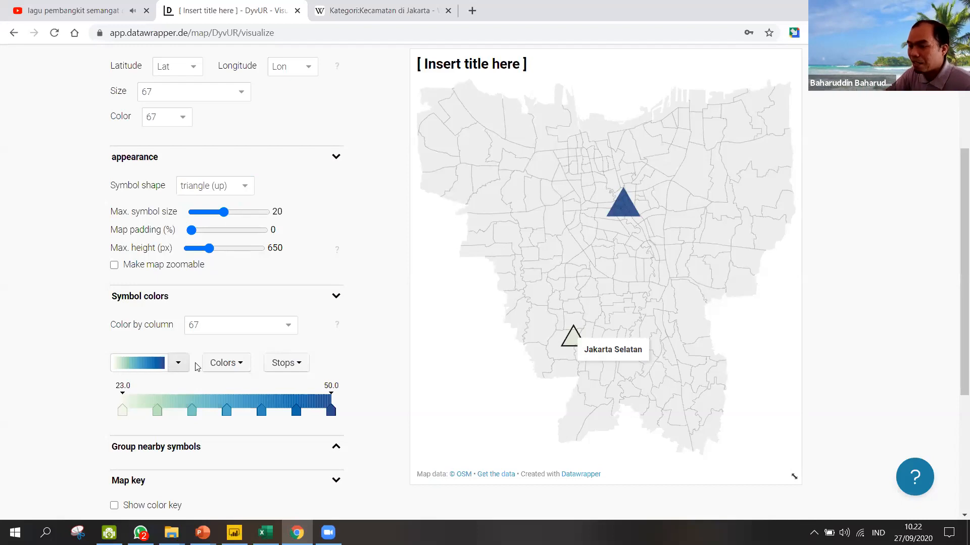
pyautogui.click(179, 365)
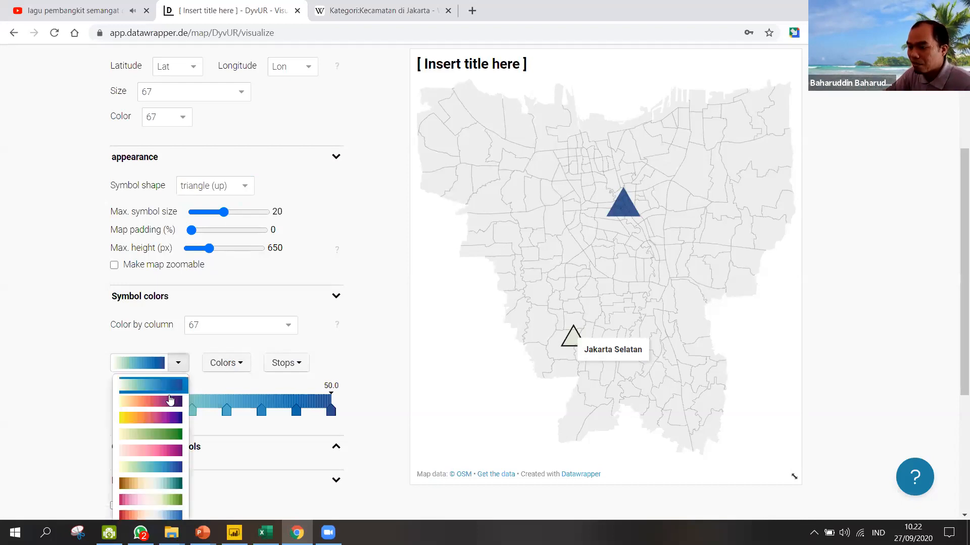
pyautogui.click(152, 419)
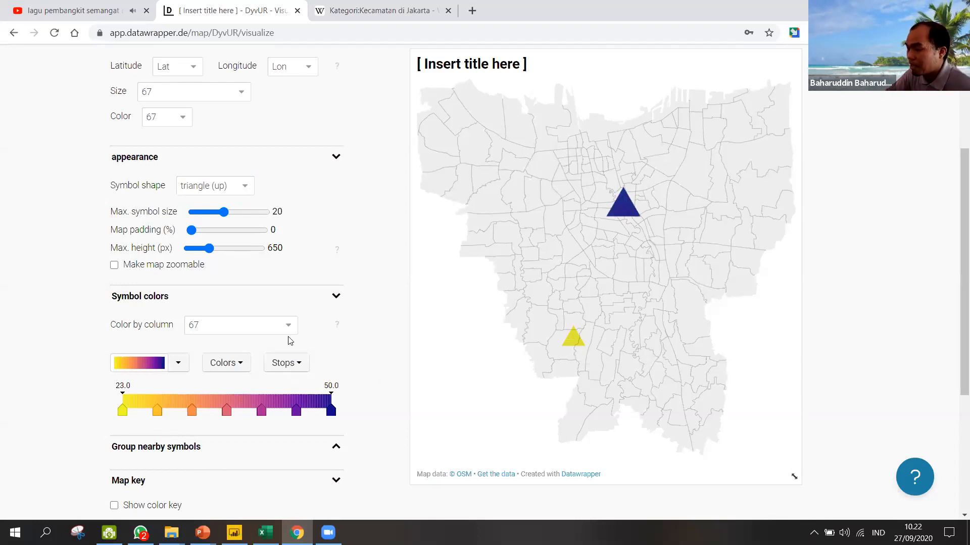
pyautogui.click(182, 368)
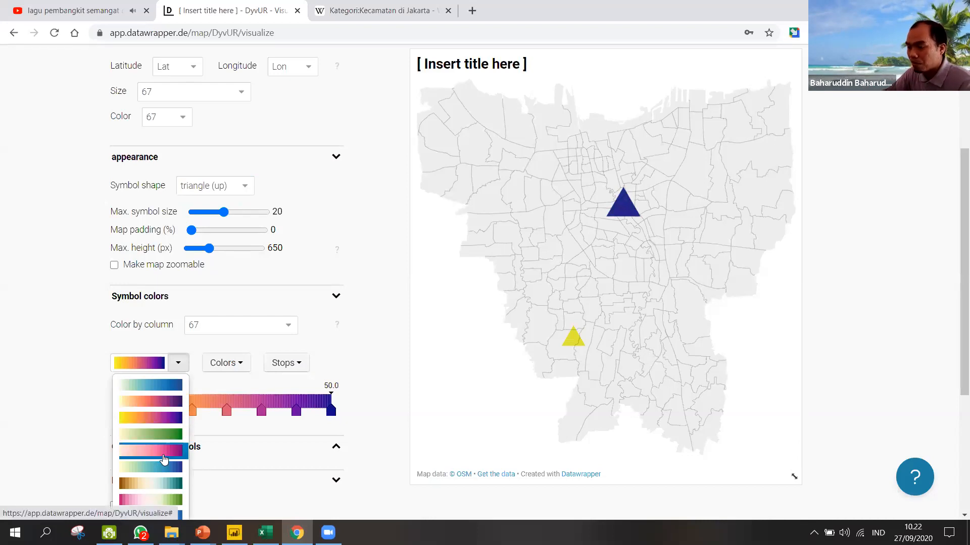
pyautogui.scroll(-3, 163, 458)
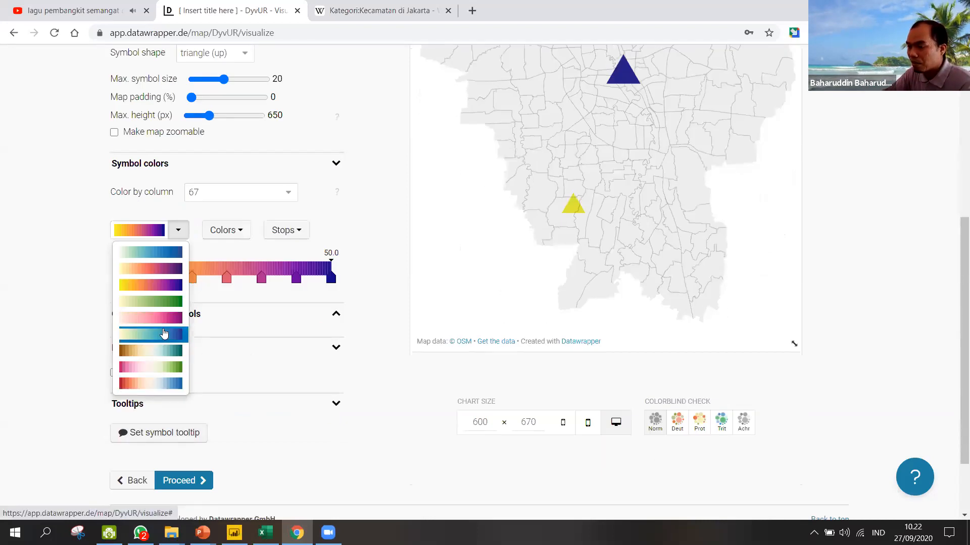
pyautogui.click(163, 333)
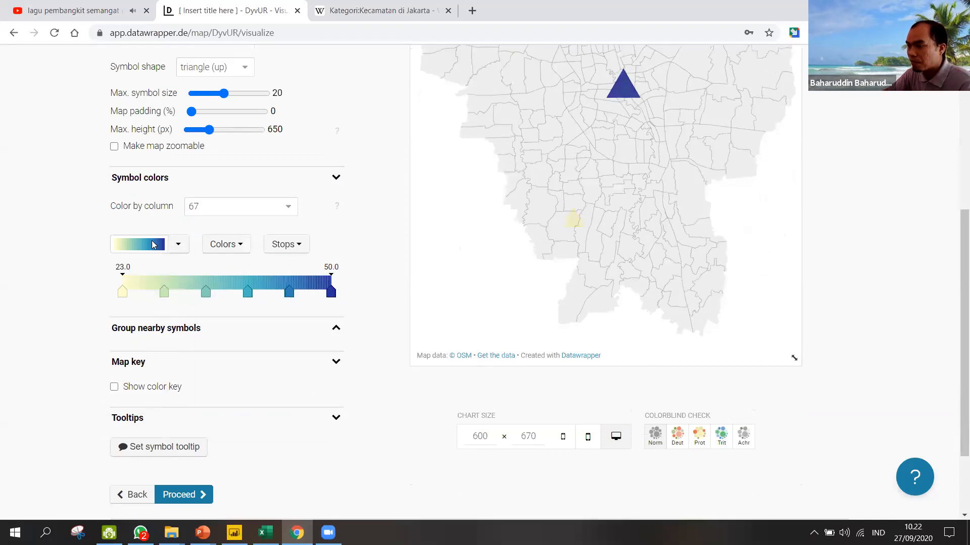
pyautogui.click(178, 245)
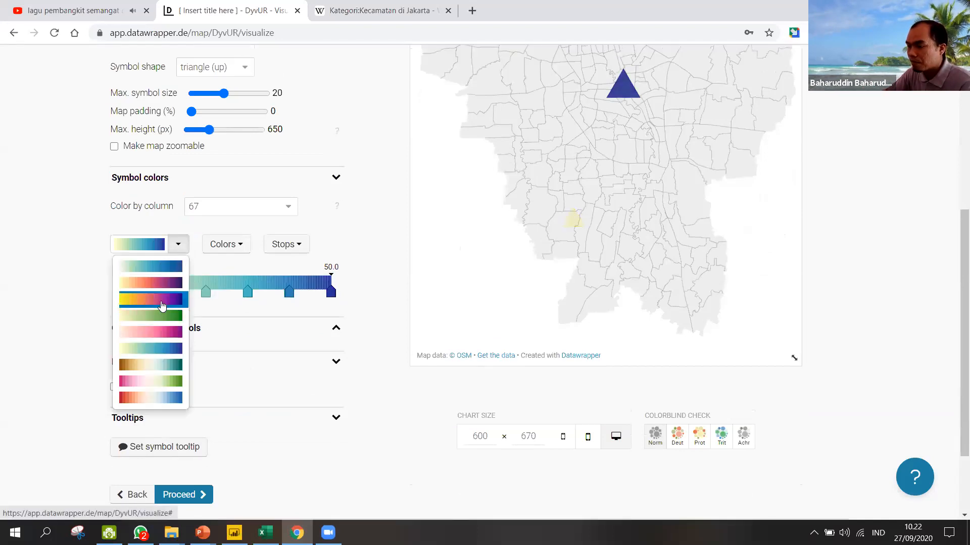
pyautogui.click(161, 306)
# - Proceed from the symbol color settings to the map's annotation settings
pyautogui.scroll(-1, 358, 295)
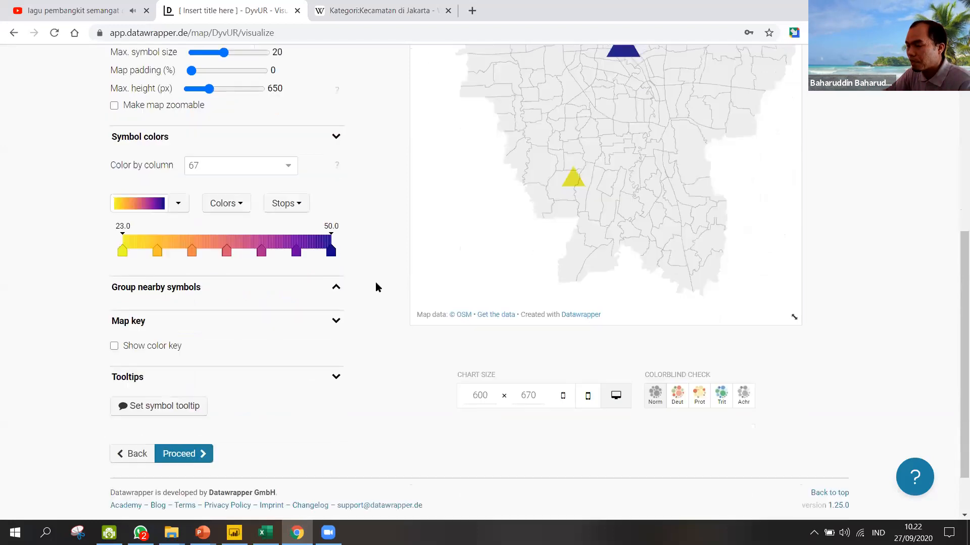
pyautogui.scroll(2, 324, 304)
pyautogui.scroll(-3, 323, 303)
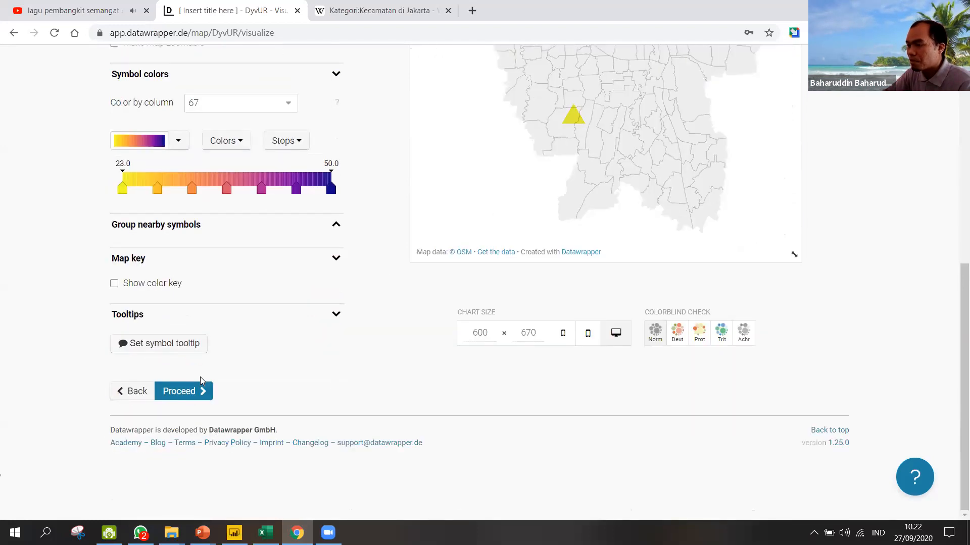
pyautogui.click(201, 384)
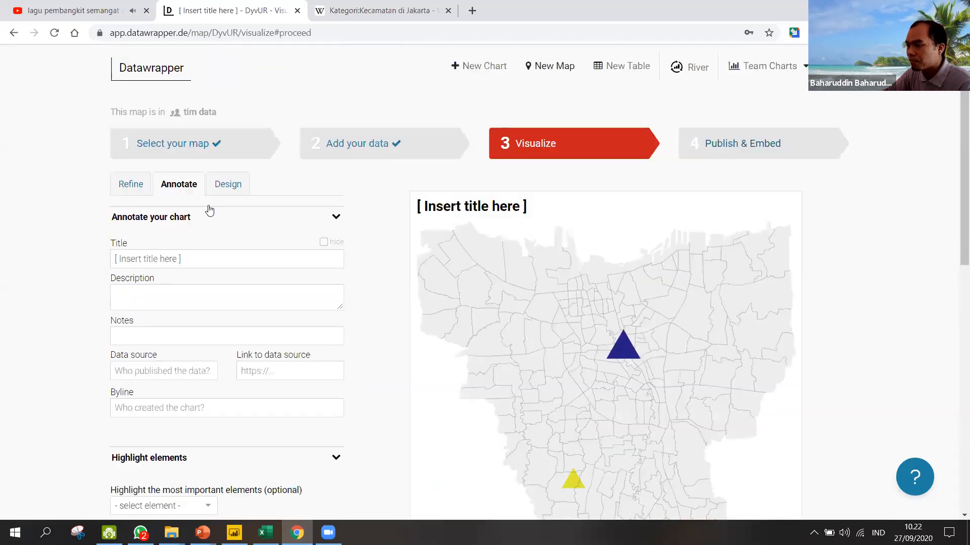
pyautogui.click(224, 186)
pyautogui.click(190, 187)
# - Set the map's title to "Sebaran Kasus Kecelakaan"
pyautogui.tripleClick(177, 259)
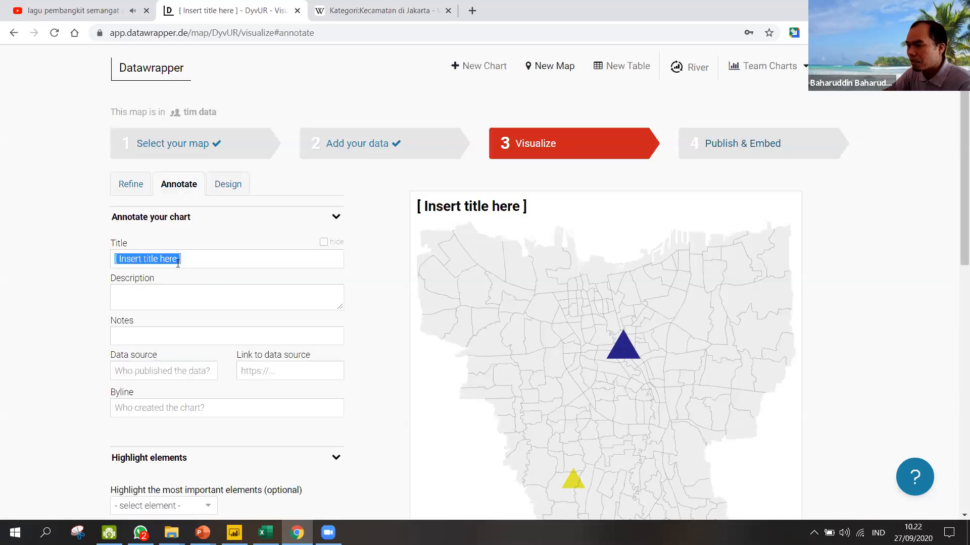
pyautogui.write('Seb')
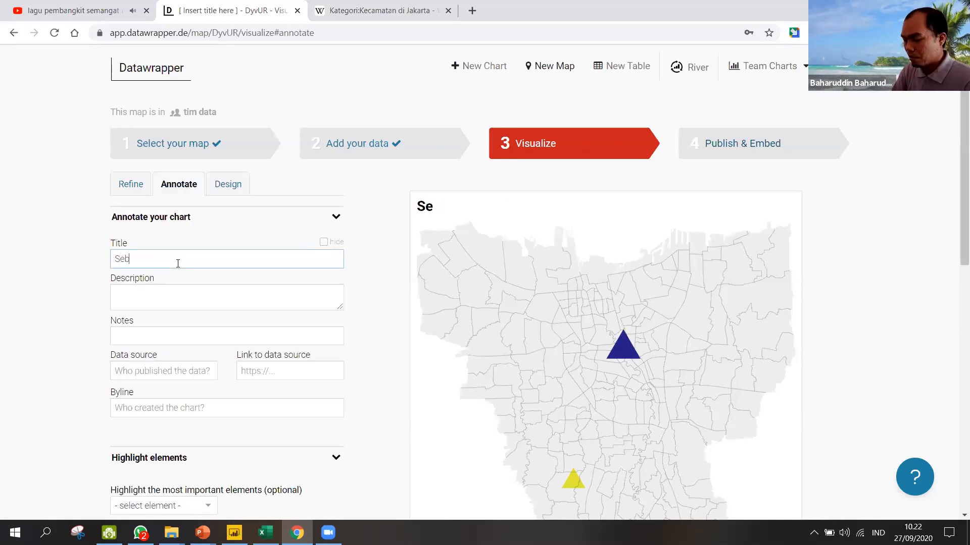
pyautogui.write('aran Co')
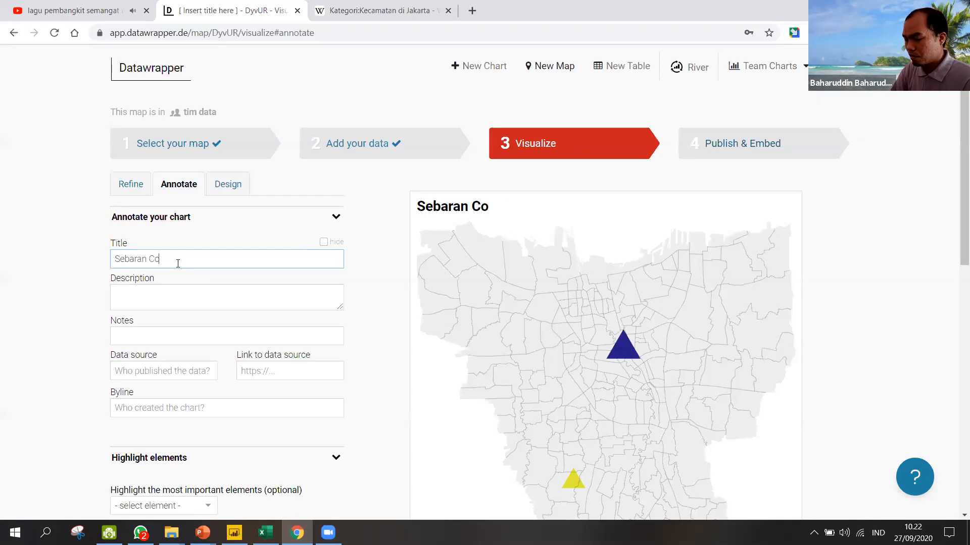
pyautogui.press('BackSpace')
pyautogui.press('BackSpace')
pyautogui.press('BackSpace')
pyautogui.write('Pen')
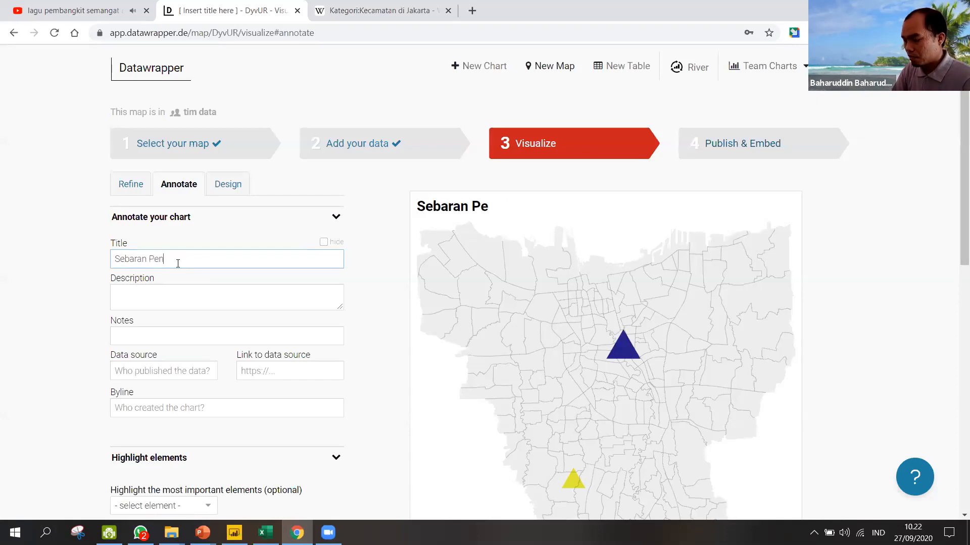
pyautogui.write('yakit')
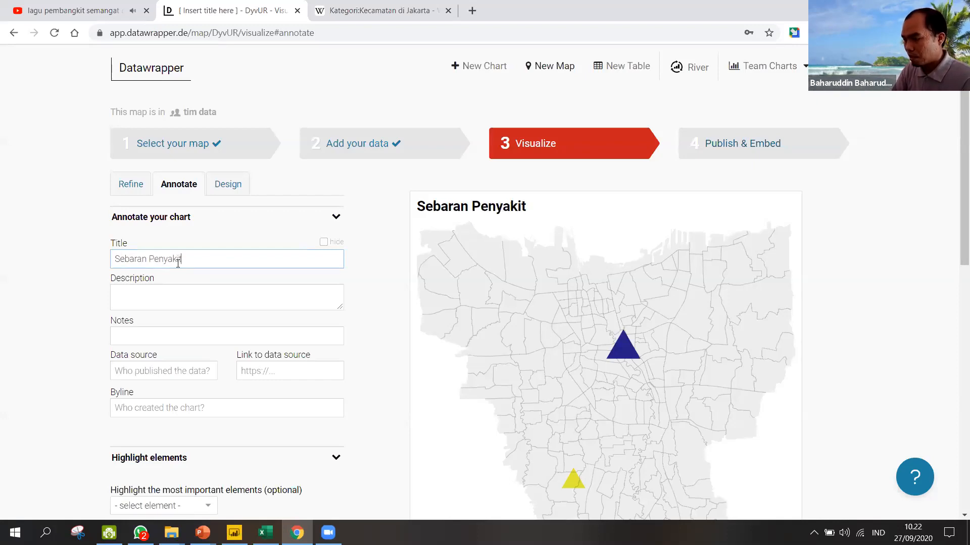
pyautogui.press('BackSpace')
pyautogui.press('BackSpace')
pyautogui.press('BackSpace')
pyautogui.press('BackSpace')
pyautogui.press('BackSpace')
pyautogui.press('BackSpace')
pyautogui.press('BackSpace')
pyautogui.press('BackSpace')
pyautogui.write('K')
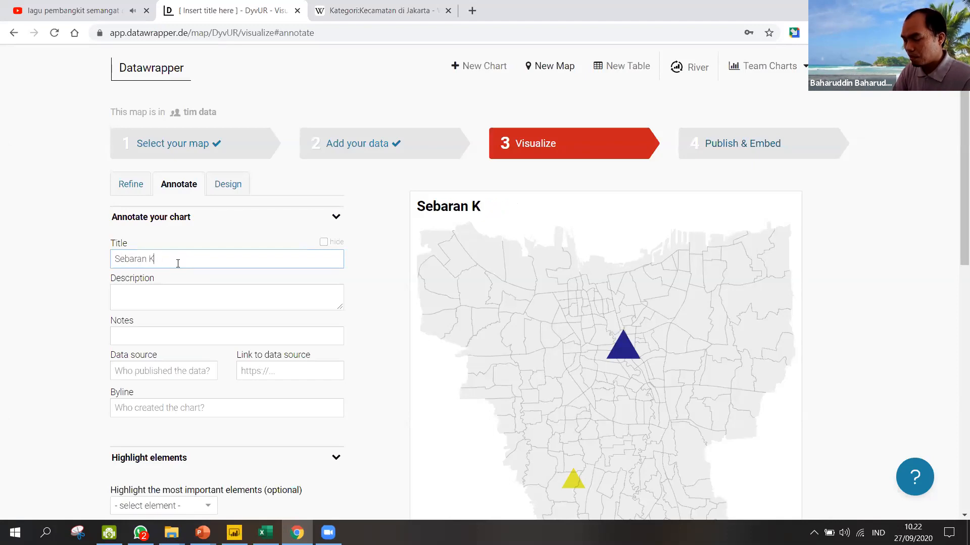
pyautogui.write('asus Ked')
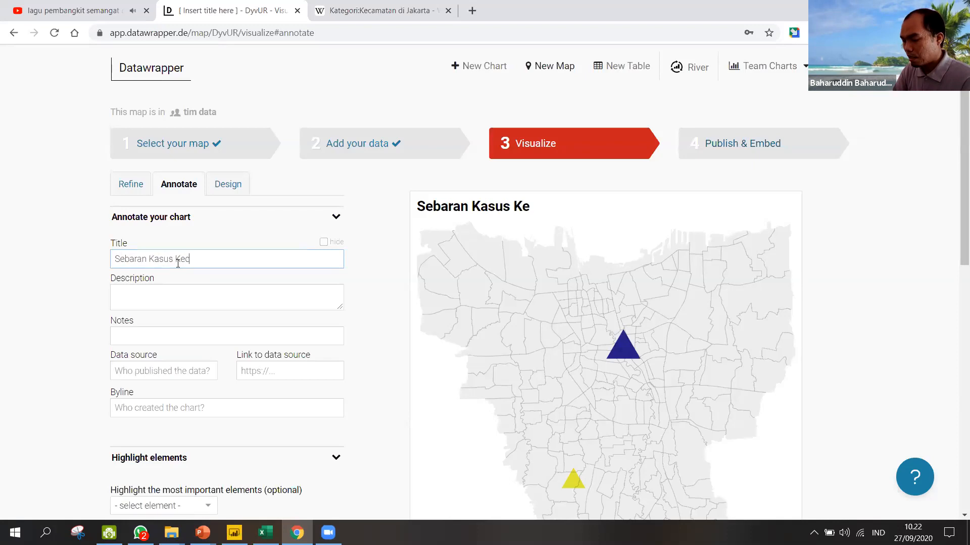
pyautogui.write('e')
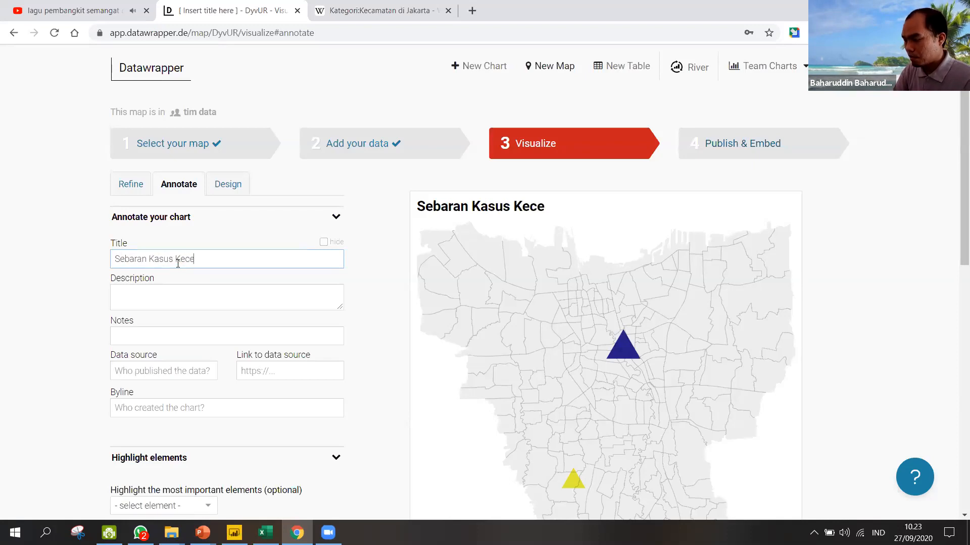
pyautogui.write('lakaa')
pyautogui.write('a')
pyautogui.press('BackSpace')
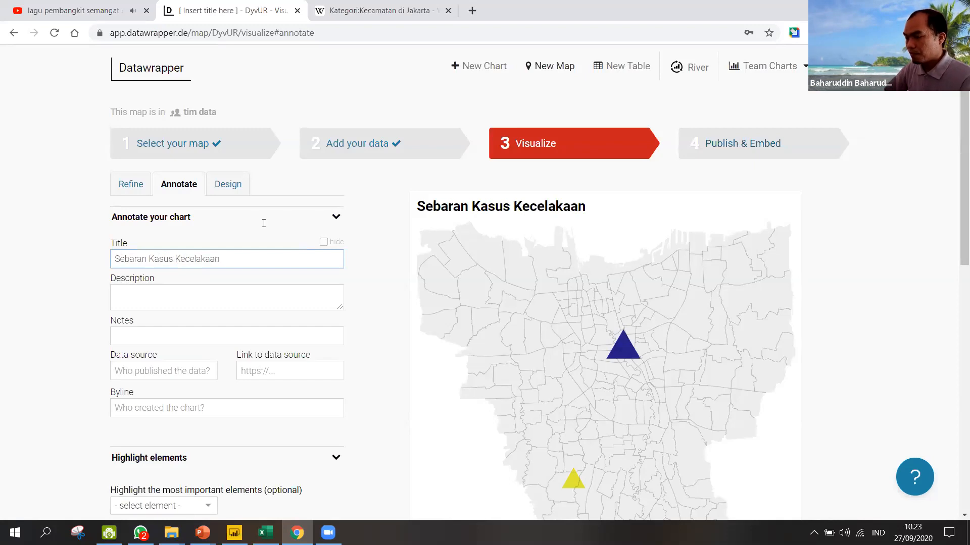
# - Examine the byline, data source and highlight element options, and inspect the two triangle symbols on the Jakarta map
pyautogui.click(172, 408)
pyautogui.click(84, 368)
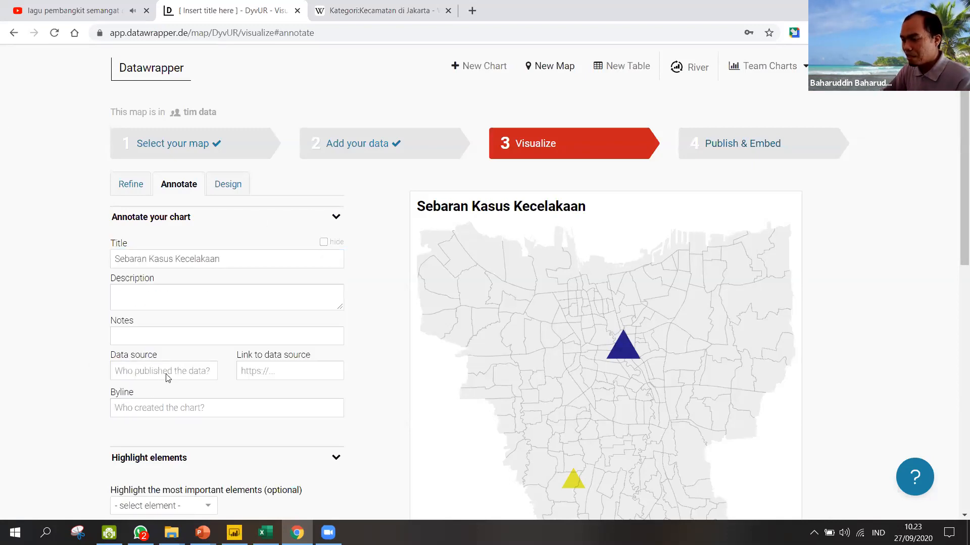
pyautogui.scroll(-1, 175, 361)
pyautogui.click(175, 327)
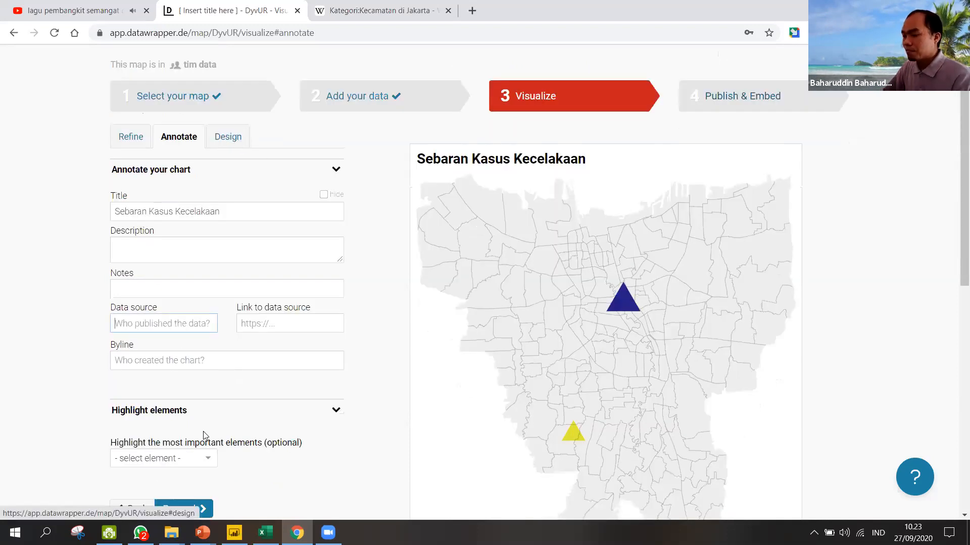
pyautogui.click(205, 459)
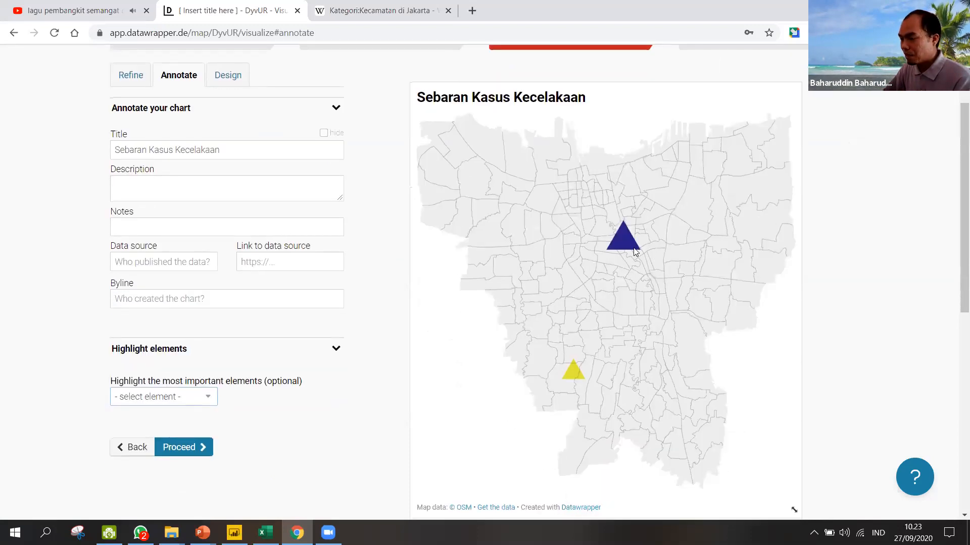
pyautogui.click(626, 248)
pyautogui.click(573, 377)
pyautogui.click(174, 397)
pyautogui.click(288, 409)
# - Check the publishing and export options for the map, and return to the visualization settings
pyautogui.scroll(2, 379, 217)
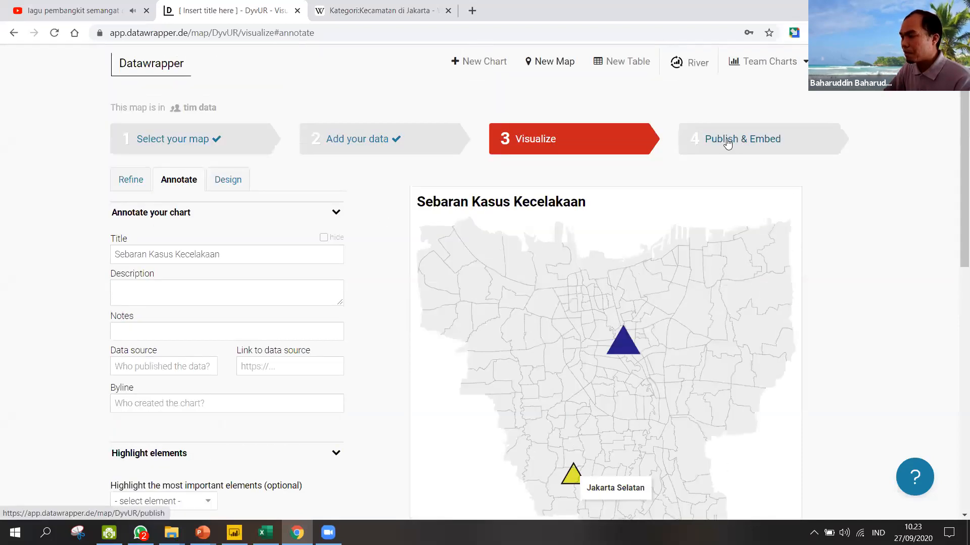
pyautogui.click(727, 143)
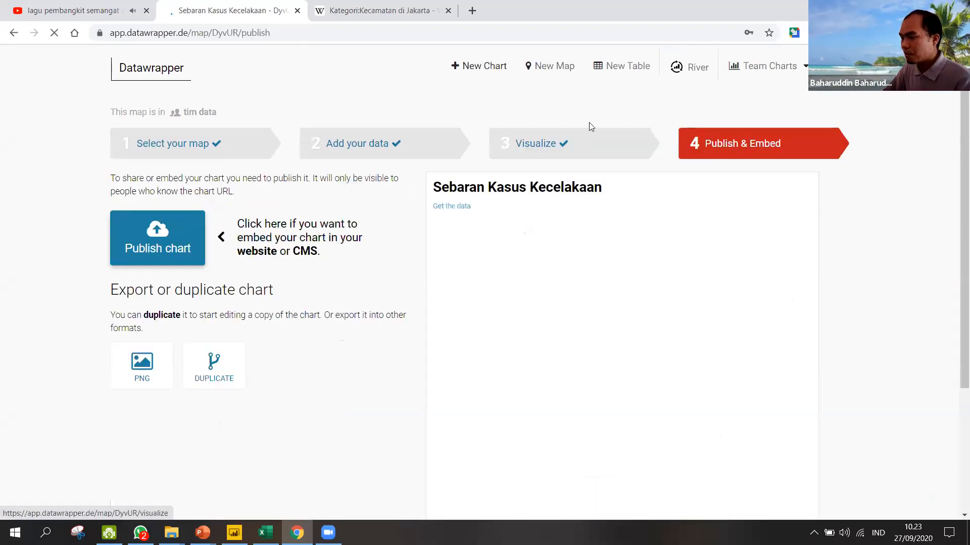
pyautogui.click(574, 145)
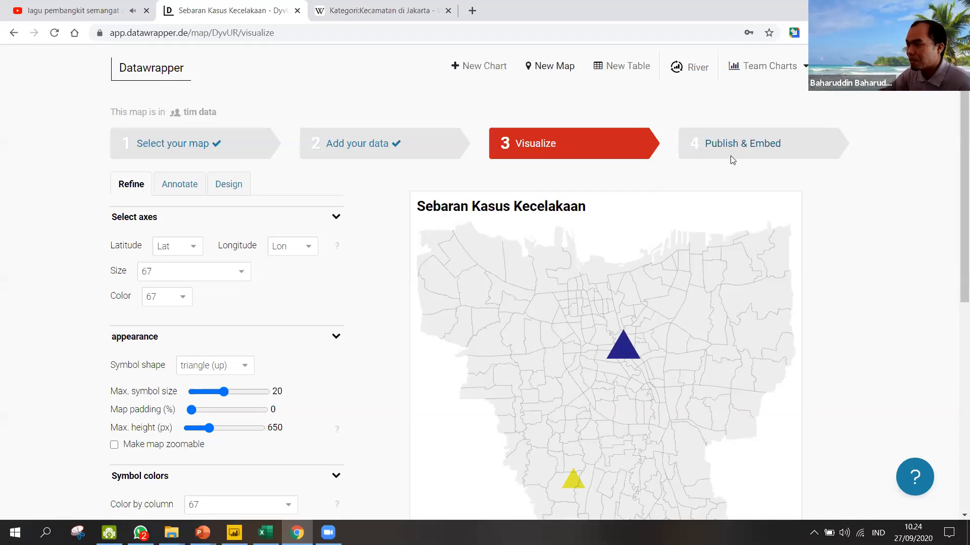
# - Create a new locator map and add a marker for Surabaya, Indonesia
pyautogui.click(551, 77)
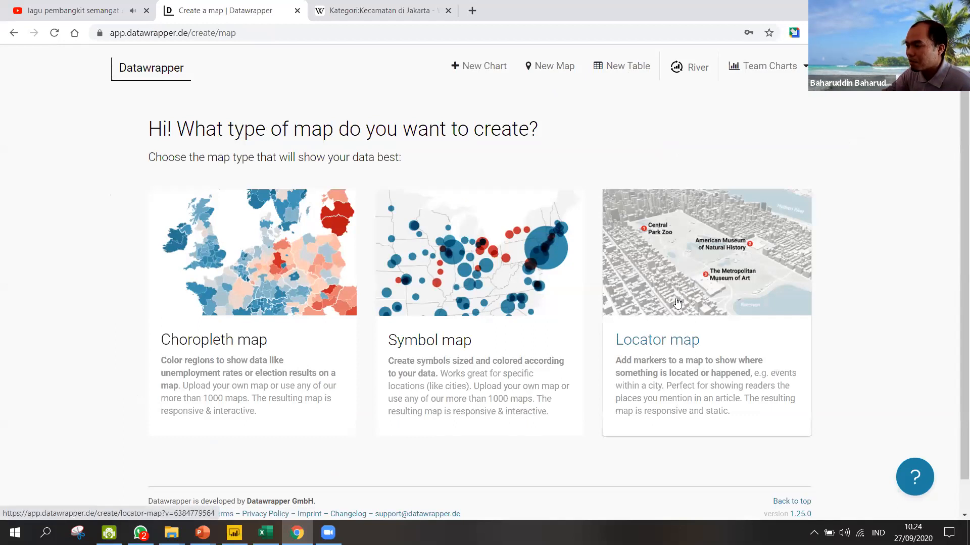
pyautogui.click(671, 342)
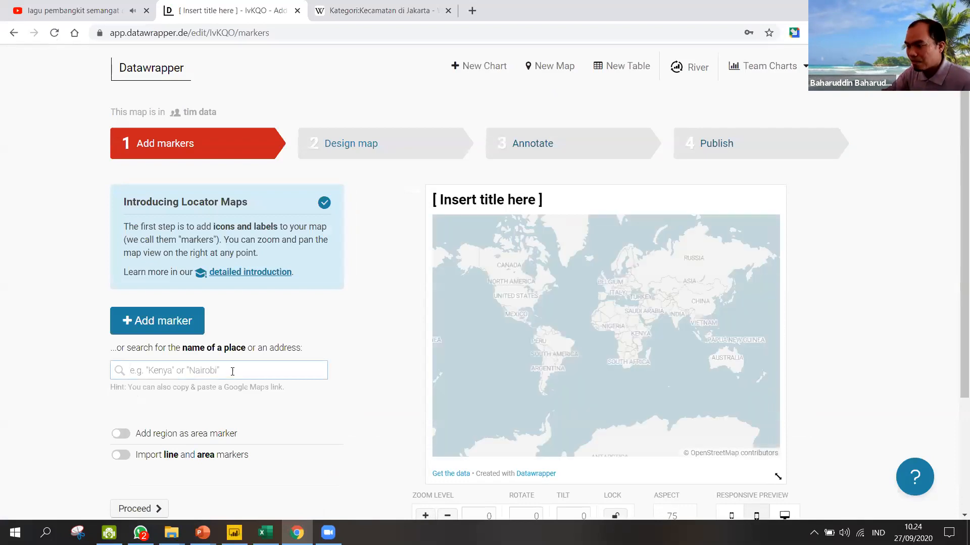
pyautogui.write('Surabaya')
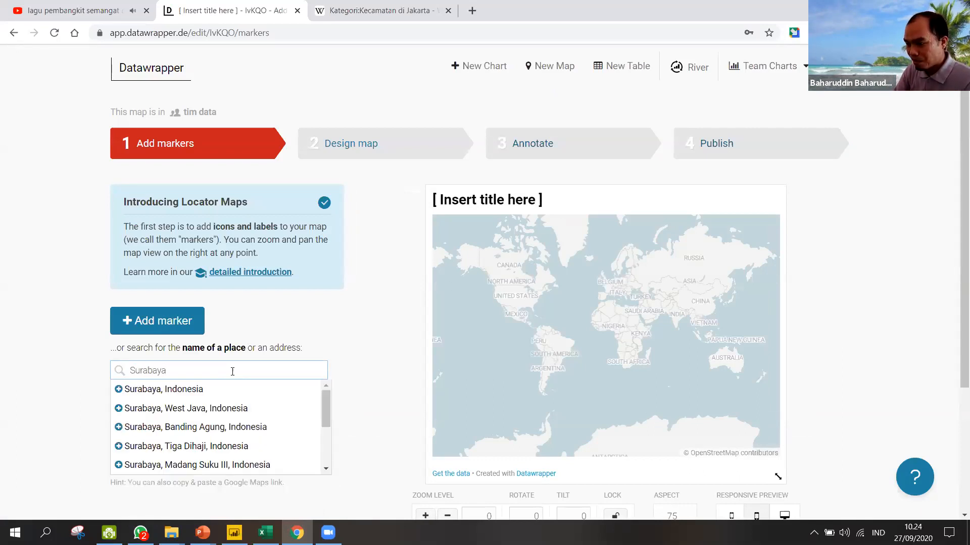
pyautogui.click(176, 398)
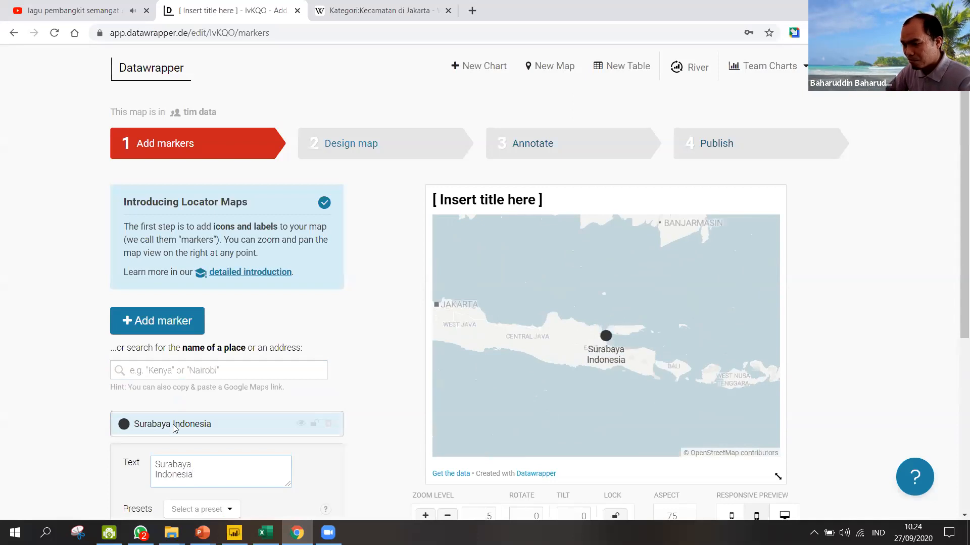
# - Look through the Surabaya marker's presets and style options, and enable adding a region as area marker
pyautogui.scroll(-3, 174, 428)
pyautogui.click(229, 411)
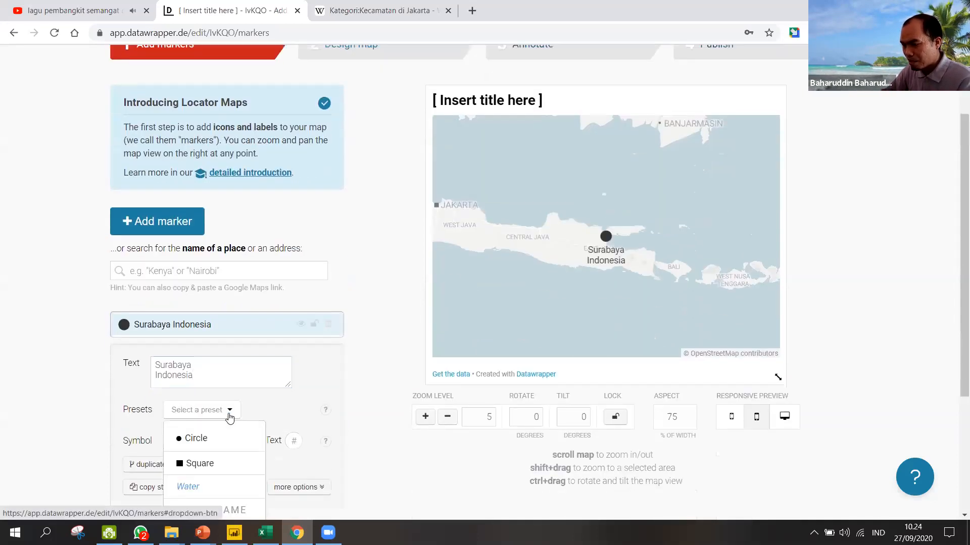
pyautogui.click(228, 411)
pyautogui.scroll(-2, 355, 380)
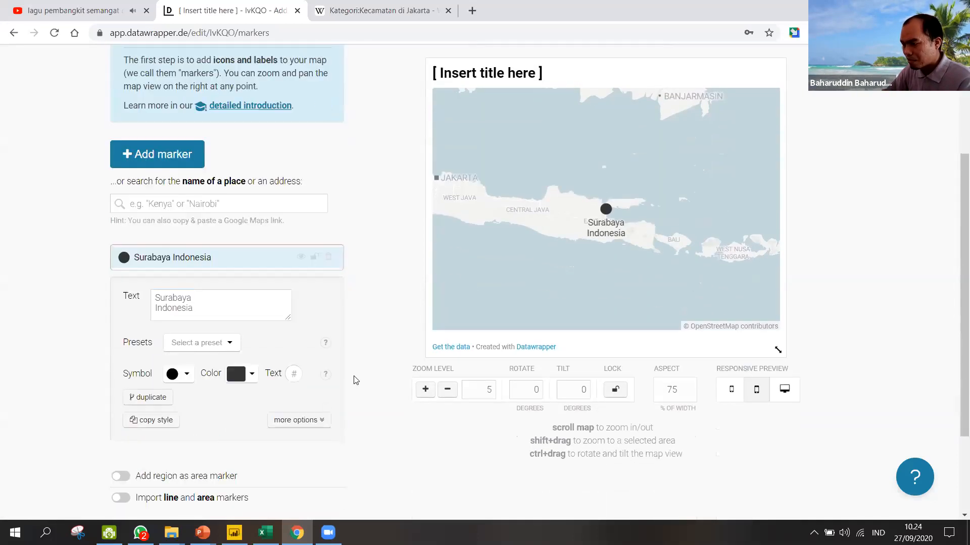
pyautogui.scroll(-2, 355, 378)
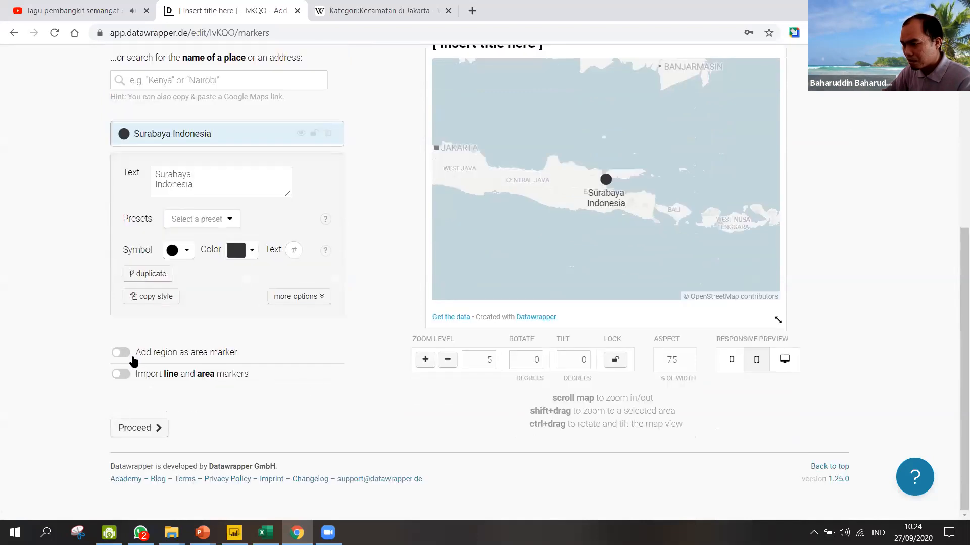
pyautogui.click(137, 359)
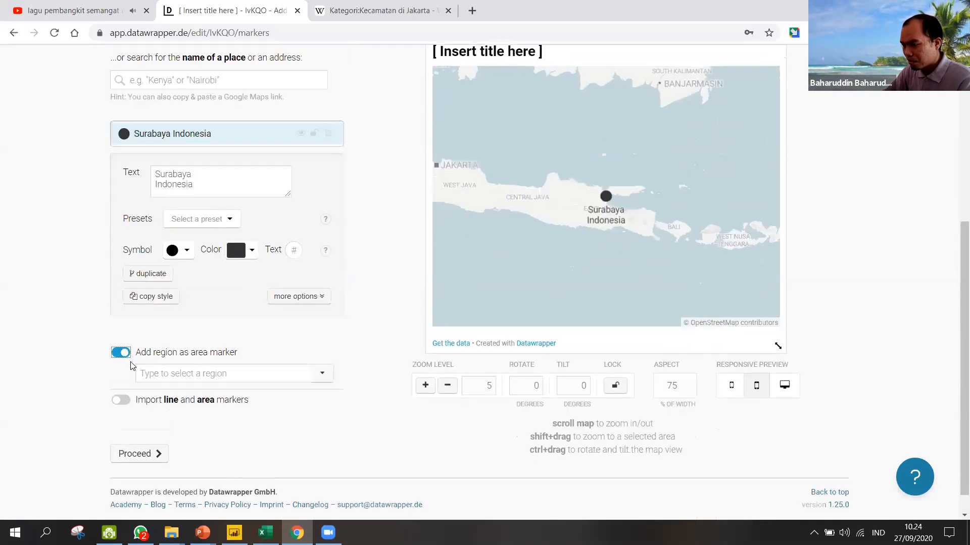
# - Frame the locator map on the city of Surabaya at zoom level 10.6
pyautogui.scroll(5, 599, 217)
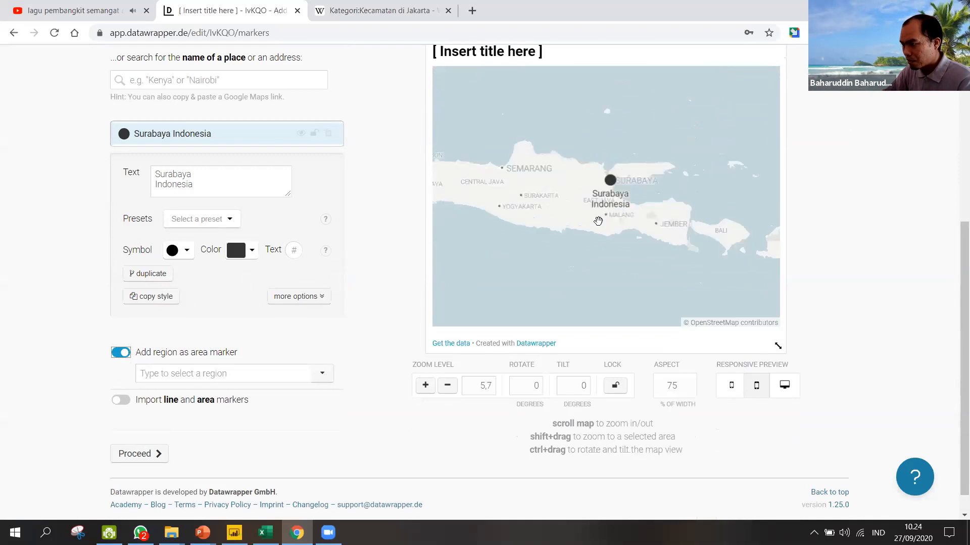
pyautogui.scroll(-3, 608, 195)
pyautogui.scroll(-2, 638, 124)
pyautogui.moveTo(640, 117); pyautogui.dragTo(587, 269)
pyautogui.scroll(5, 613, 211)
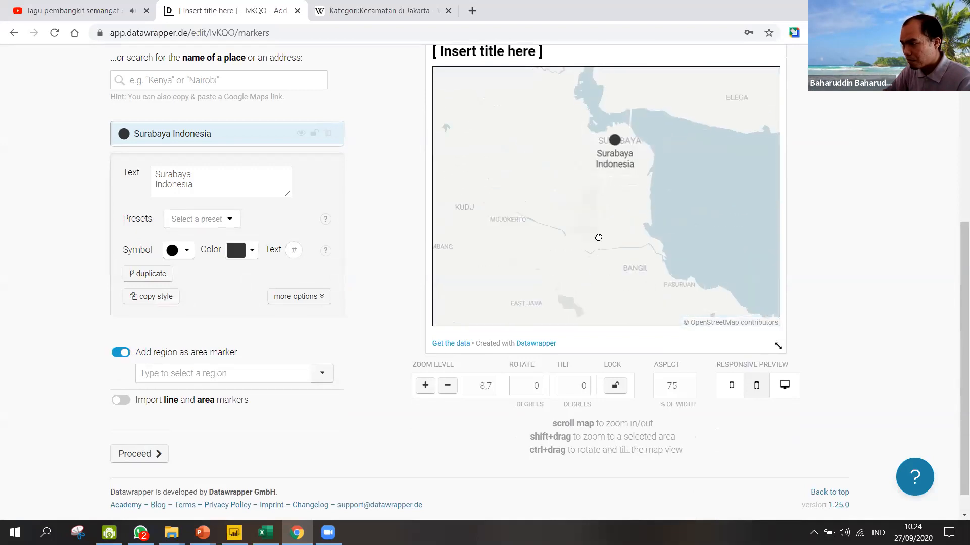
pyautogui.moveTo(621, 199); pyautogui.dragTo(617, 268)
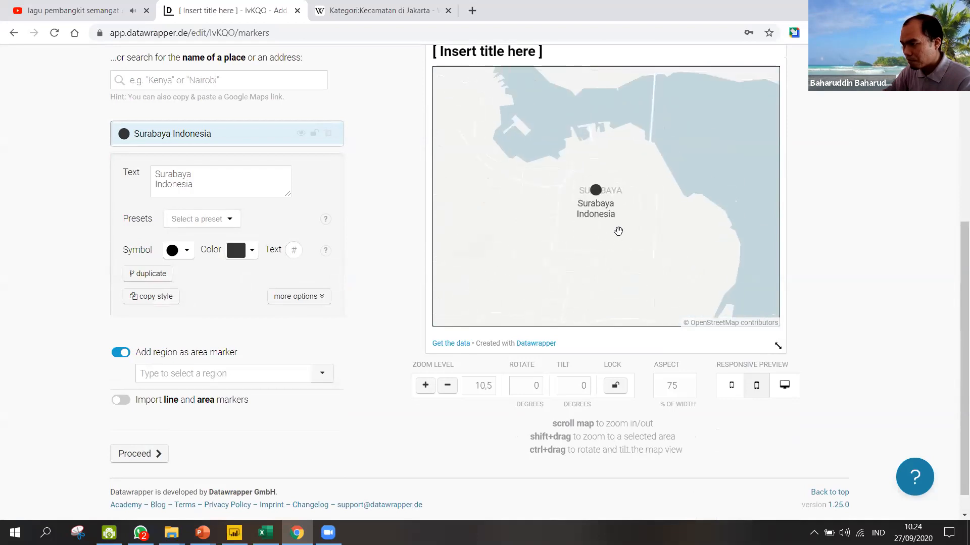
pyautogui.scroll(4, 617, 232)
pyautogui.moveTo(623, 217); pyautogui.dragTo(645, 248)
pyautogui.scroll(-3, 629, 189)
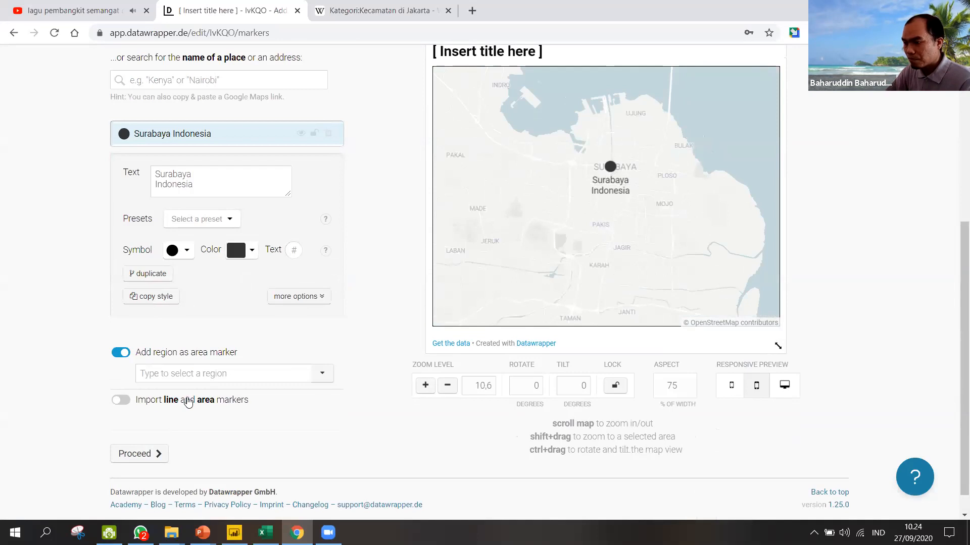
# - Enable importing line and area markers, and review the GeoJSON and CSV import options
pyautogui.click(130, 403)
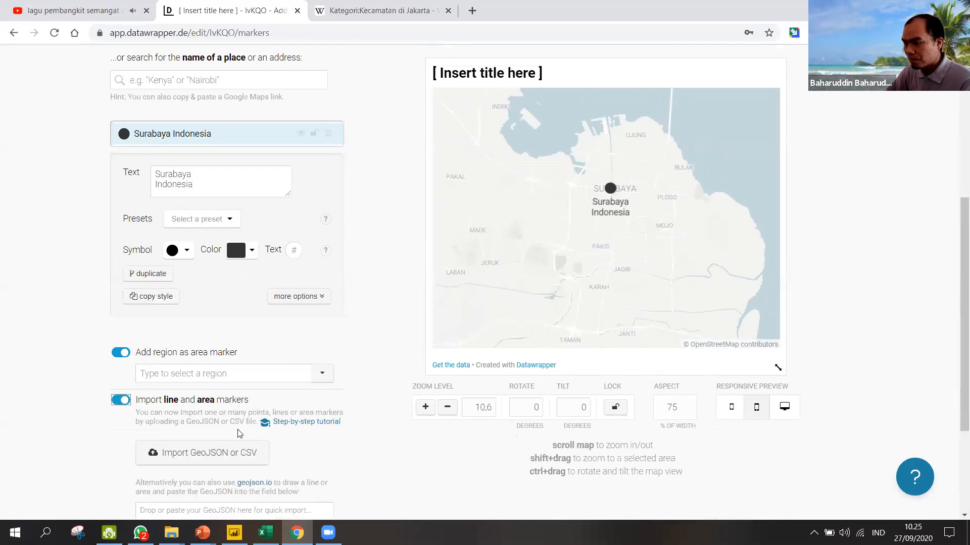
pyautogui.scroll(-2, 240, 434)
pyautogui.scroll(6, 316, 392)
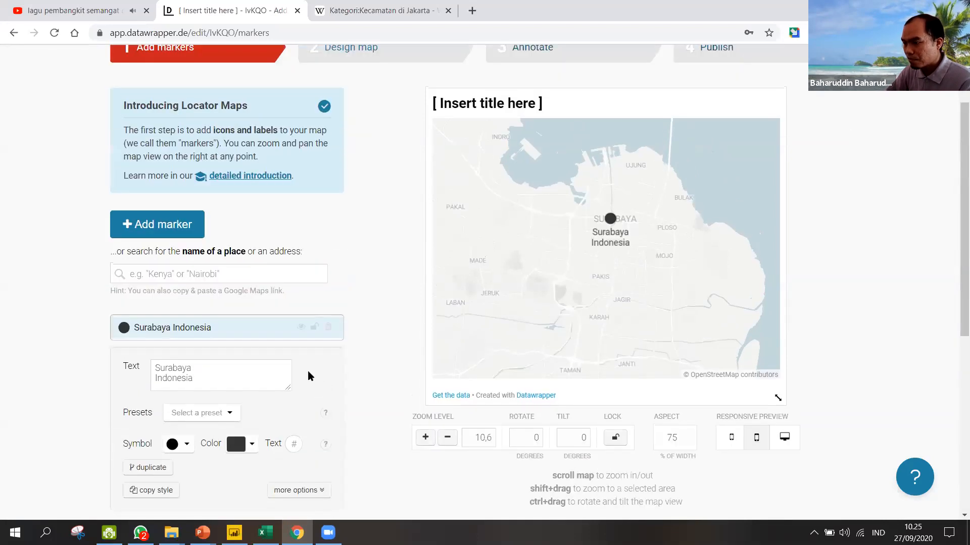
# - Proceed to the map design stage and apply the Earth map style
pyautogui.scroll(-7, 309, 375)
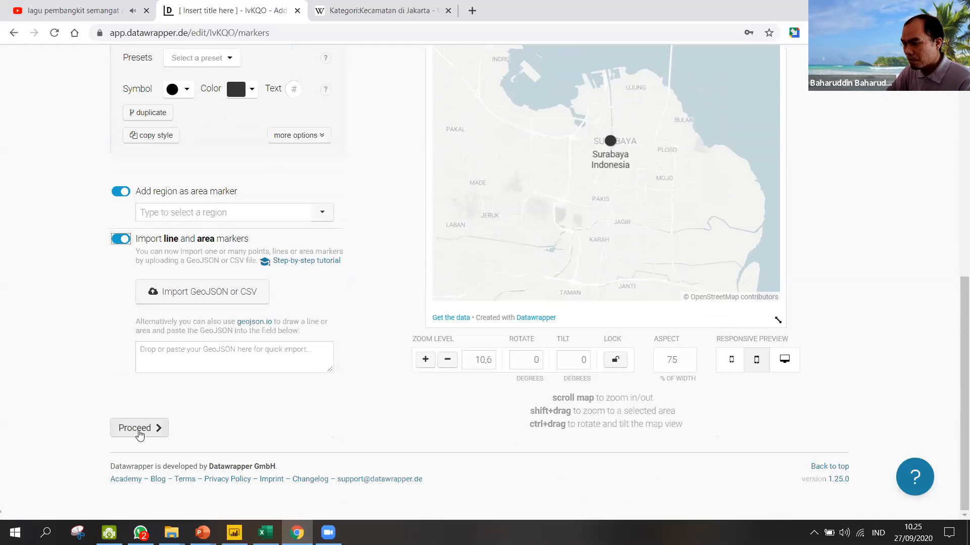
pyautogui.click(137, 431)
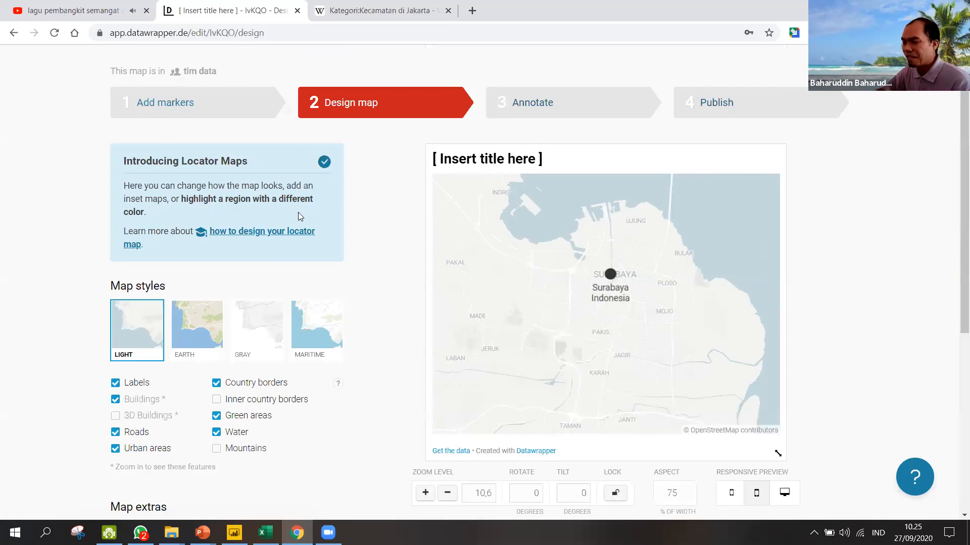
pyautogui.click(219, 322)
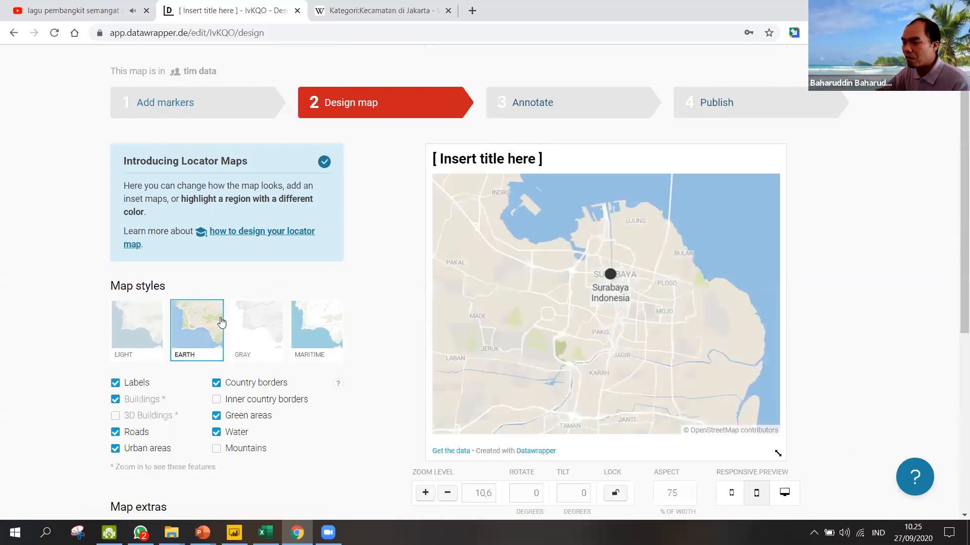
# - Compare the Gray, Light and Earth map styles with Maritime, and apply the Maritime style to the locator map
pyautogui.click(272, 329)
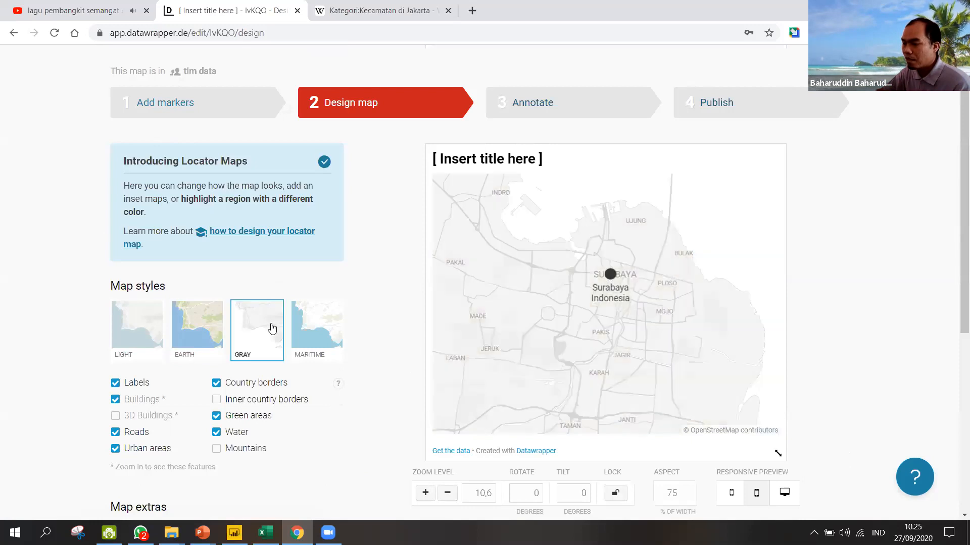
pyautogui.click(323, 325)
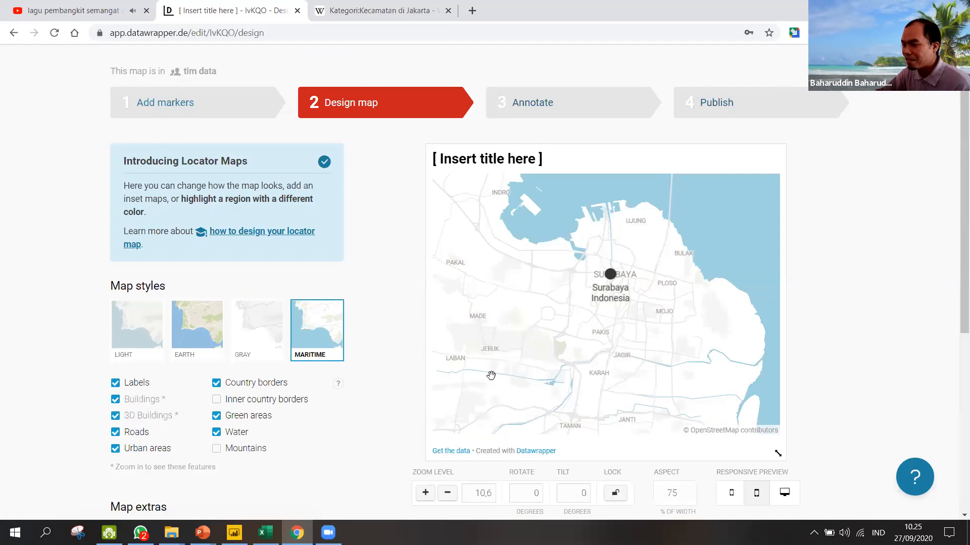
pyautogui.moveTo(591, 382); pyautogui.dragTo(585, 372)
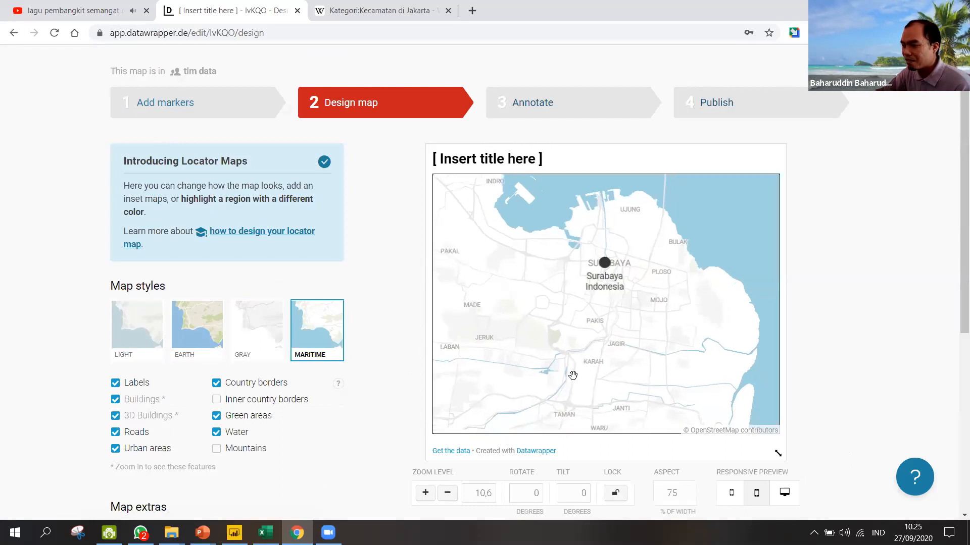
pyautogui.click(145, 331)
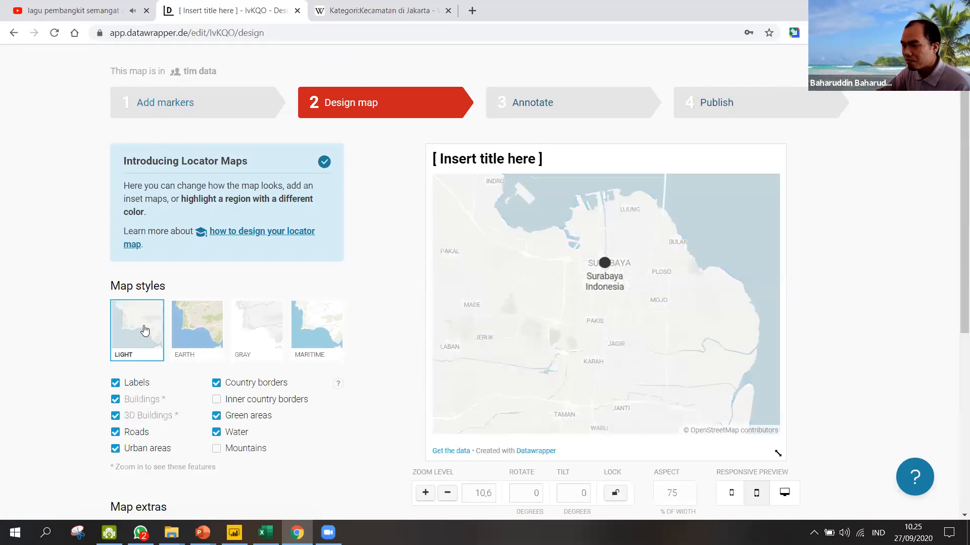
pyautogui.click(190, 339)
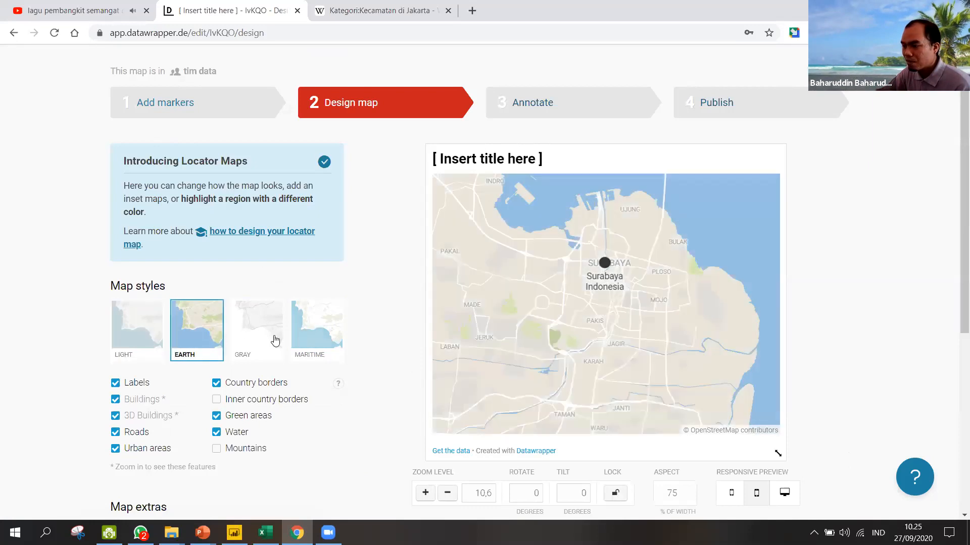
pyautogui.click(313, 337)
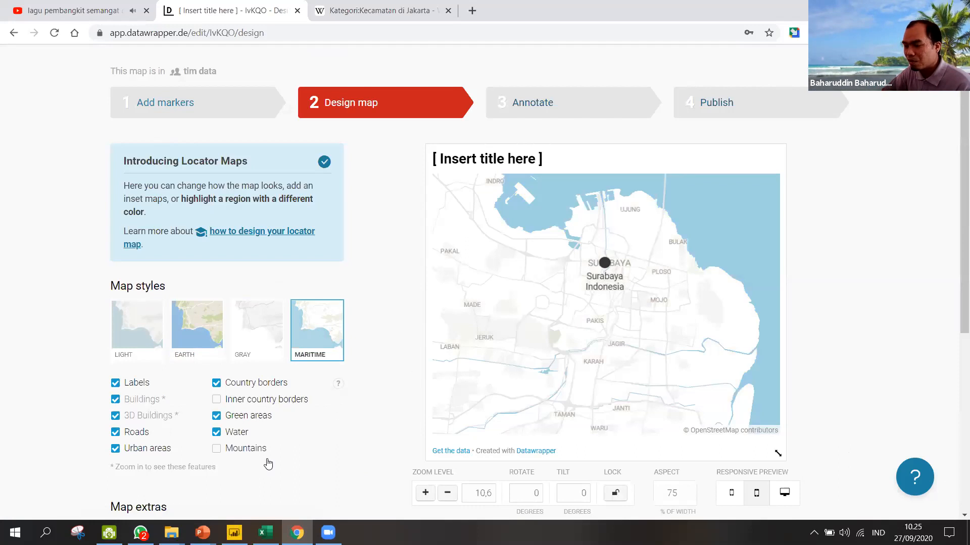
# - Enable the inner country borders and mountains layers, and check the map's features at closer zoom levels
pyautogui.click(217, 449)
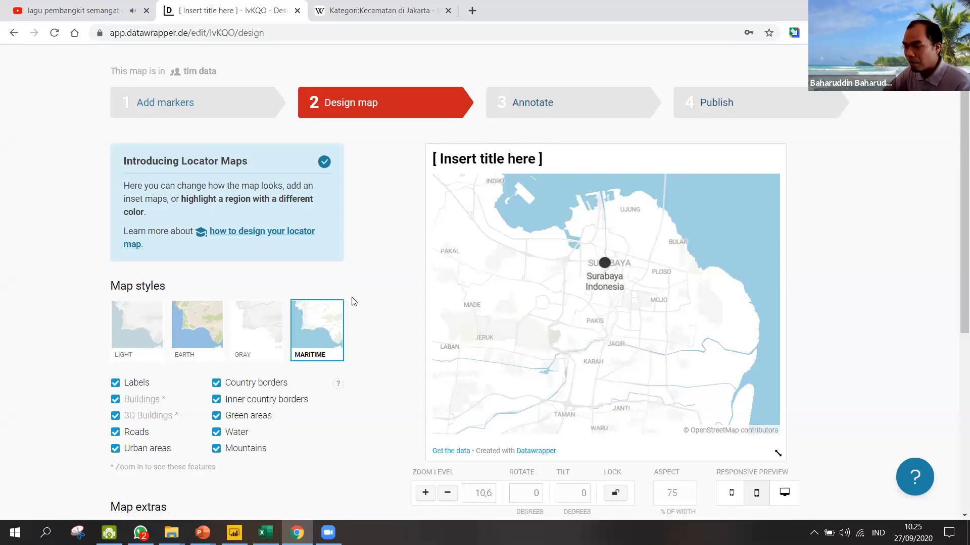
pyautogui.scroll(-3, 372, 377)
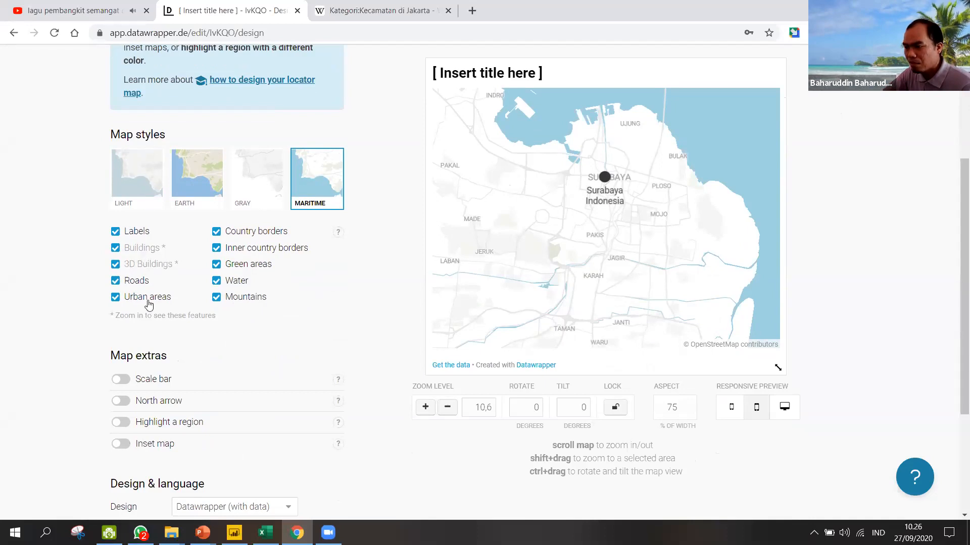
pyautogui.scroll(3, 607, 210)
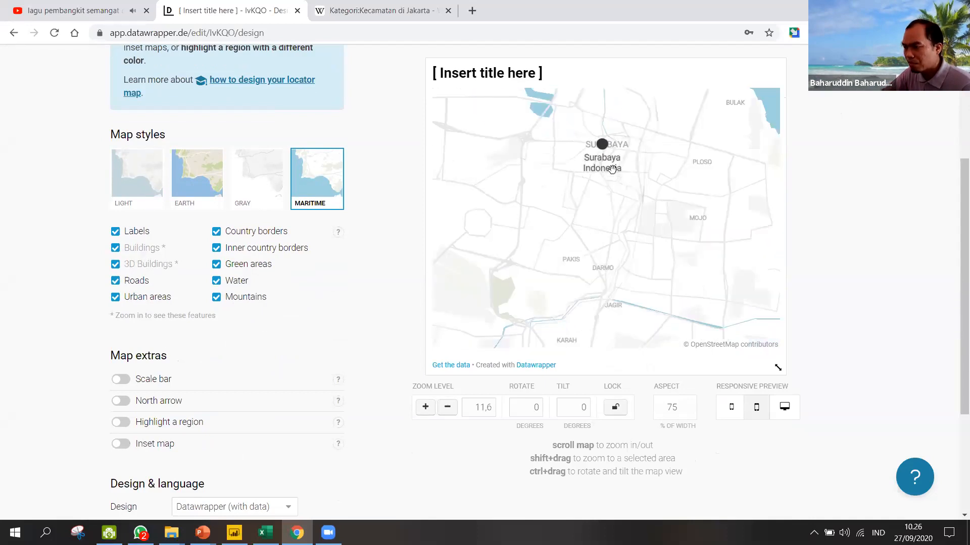
pyautogui.scroll(5, 635, 237)
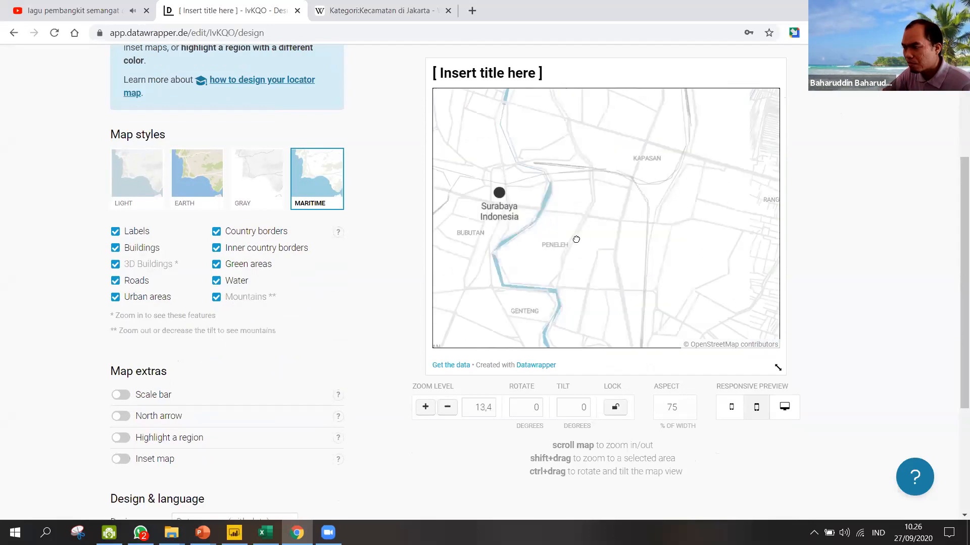
# - Add a north arrow and a scale bar in kilometres to the locator map
pyautogui.scroll(-8, 632, 235)
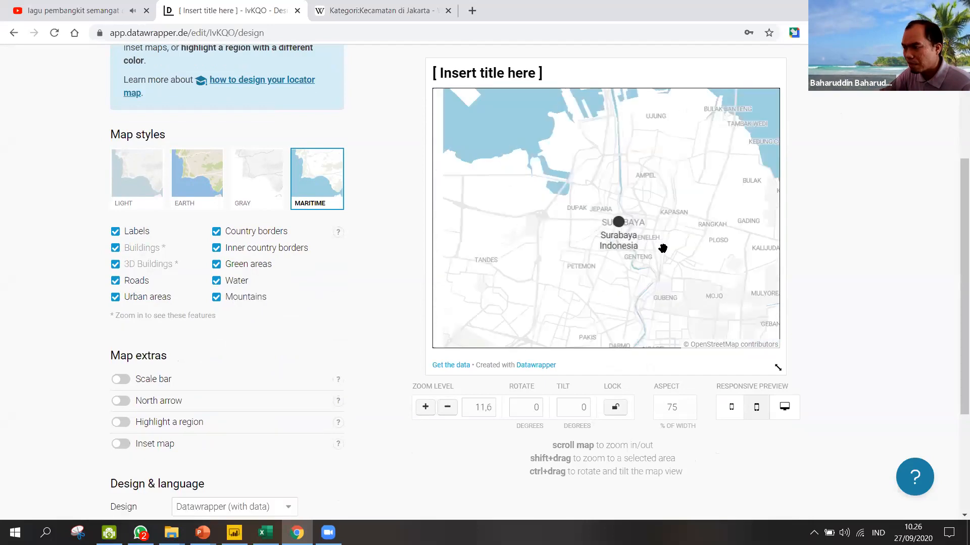
pyautogui.click(126, 403)
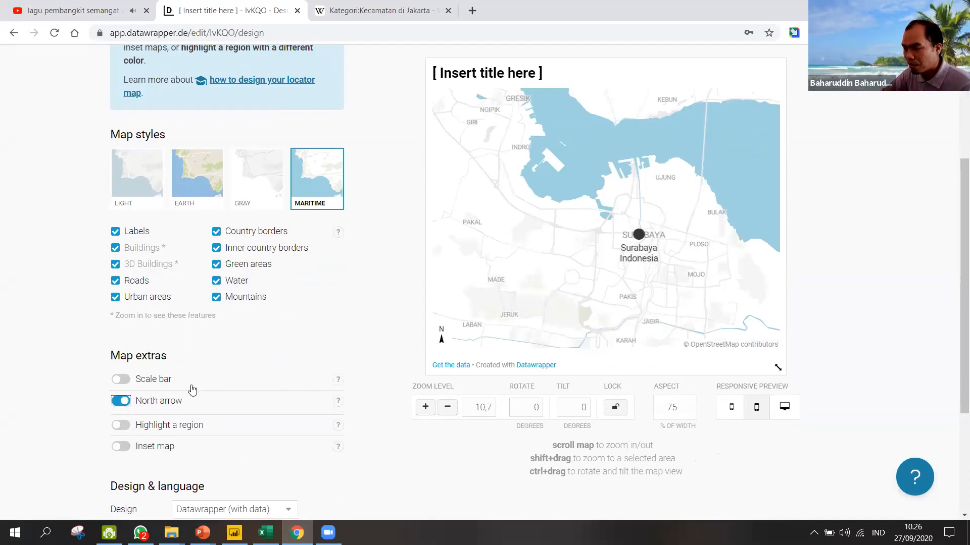
pyautogui.click(123, 379)
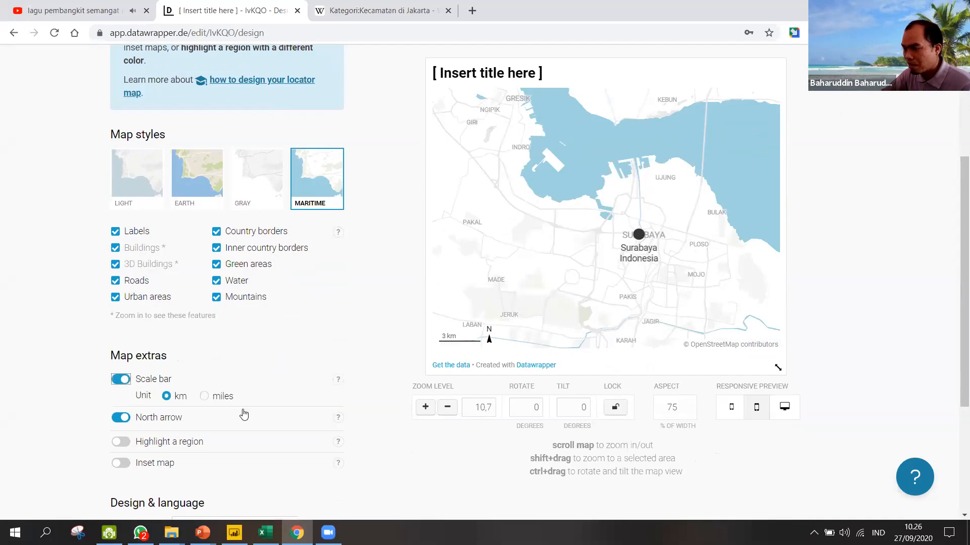
# - Enable region highlighting and highlight the Sukolilo region on the map
pyautogui.click(121, 442)
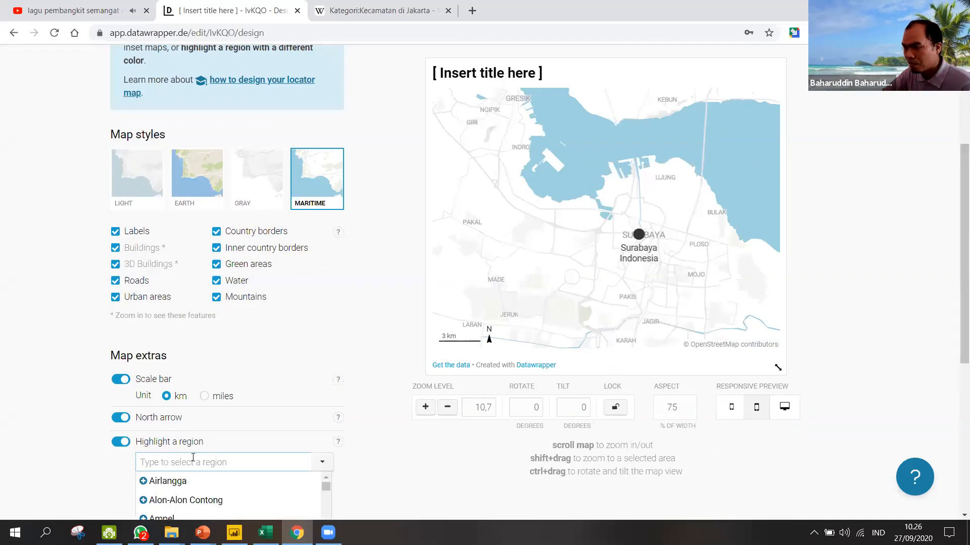
pyautogui.write('Suko')
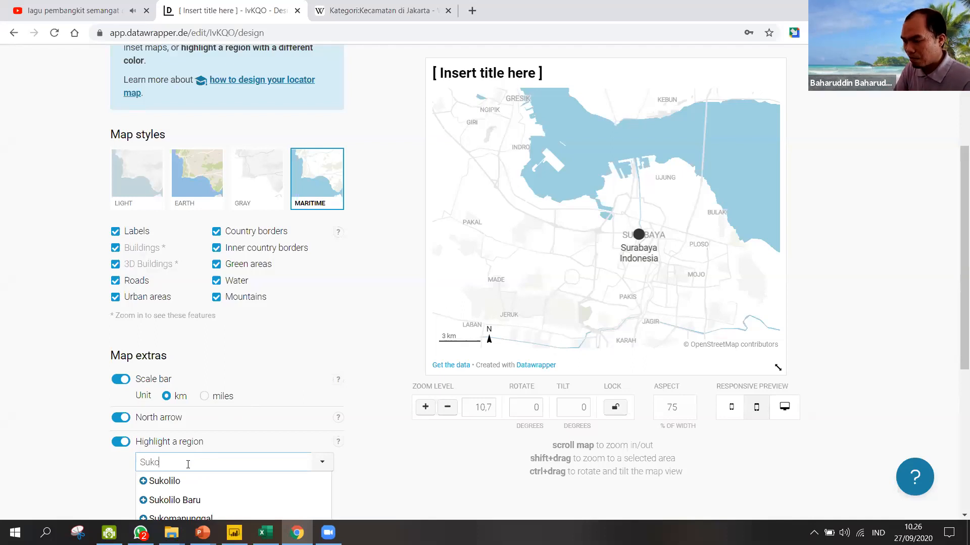
pyautogui.click(159, 480)
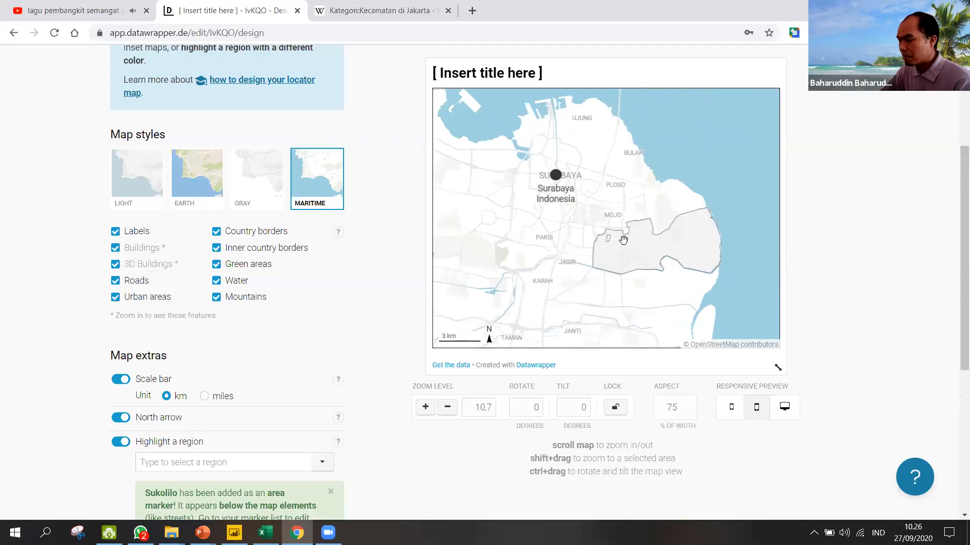
pyautogui.scroll(-1, 214, 399)
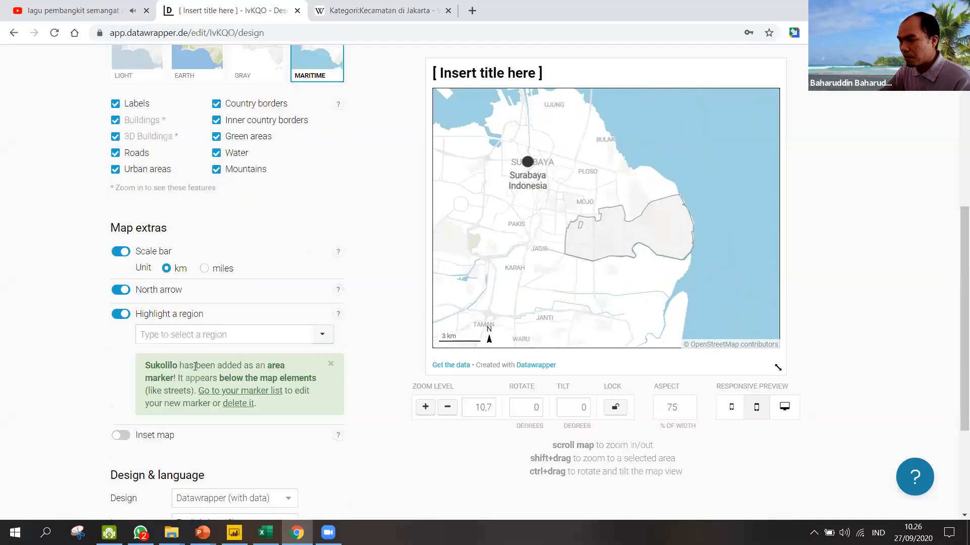
# - Set the Sukolilo area marker's fill color to teal #09bb9f in the marker settings, and test hiding and showing the marker
pyautogui.click(276, 392)
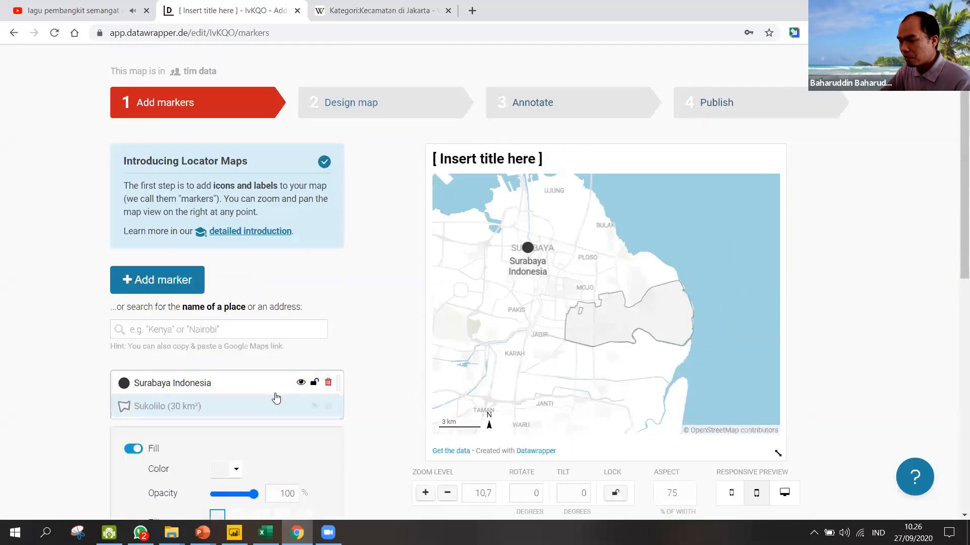
pyautogui.scroll(-2, 277, 394)
pyautogui.scroll(-1, 277, 390)
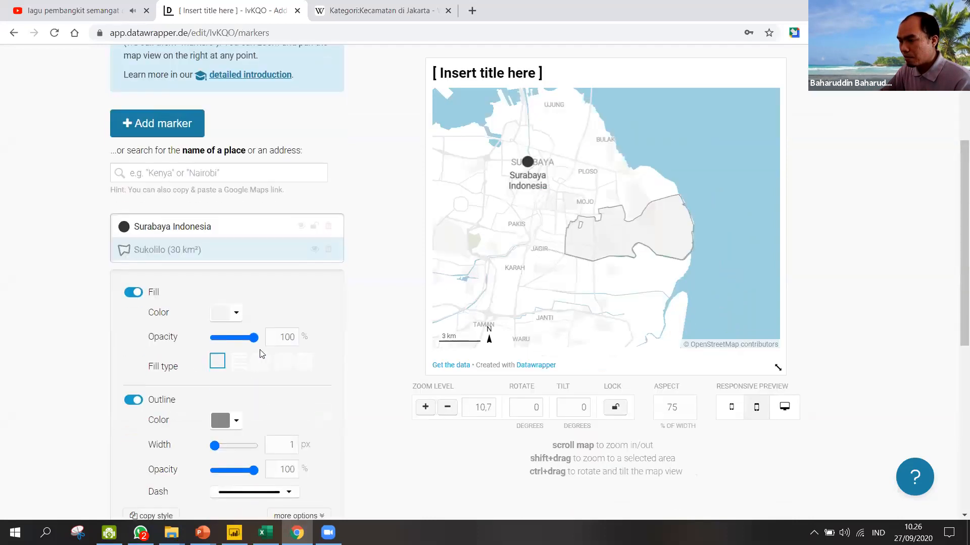
pyautogui.click(240, 315)
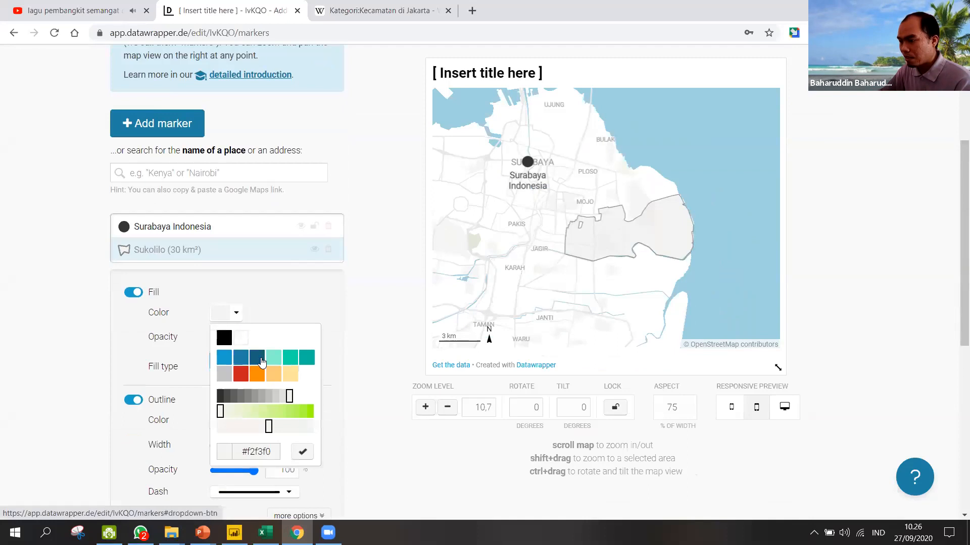
pyautogui.click(307, 358)
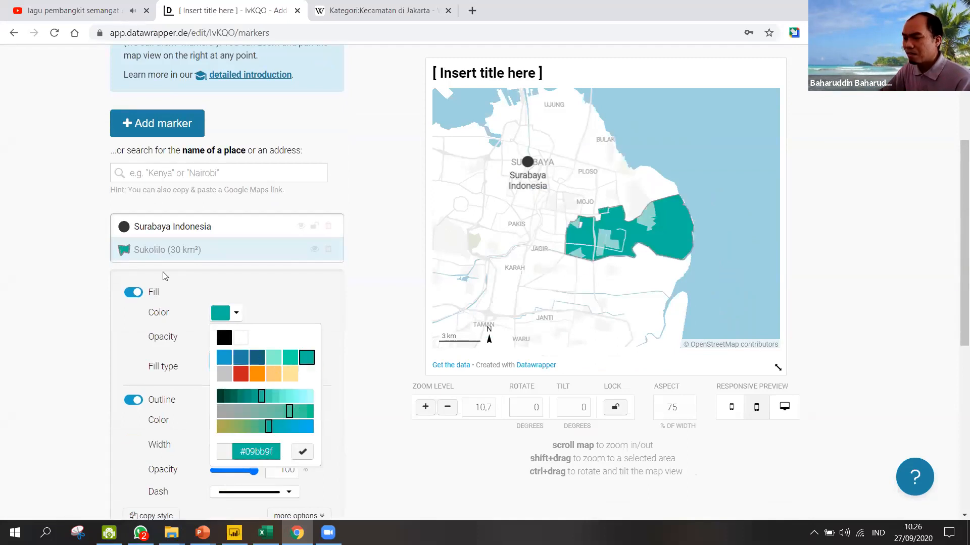
pyautogui.click(313, 251)
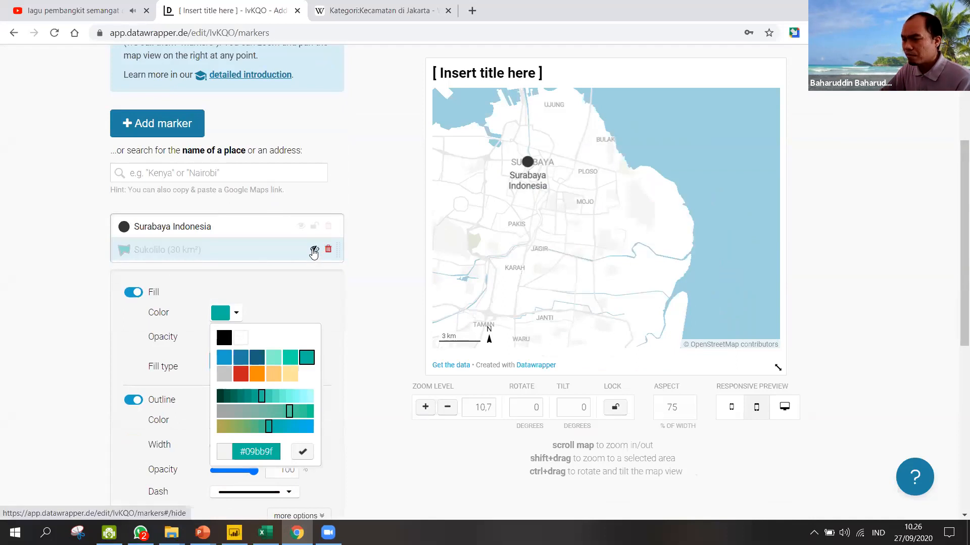
pyautogui.click(314, 250)
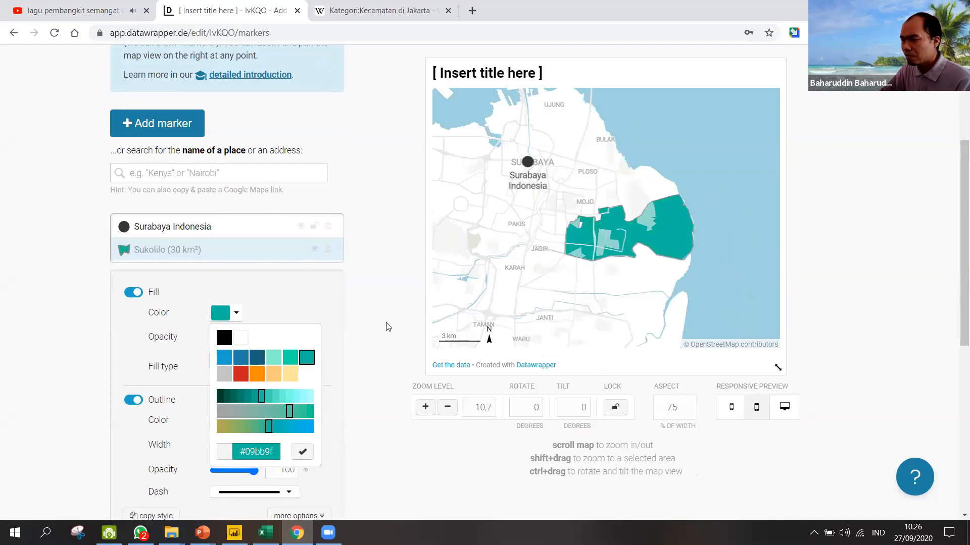
pyautogui.click(379, 334)
# - Add the Ploso region to the map as another area marker
pyautogui.scroll(-5, 376, 338)
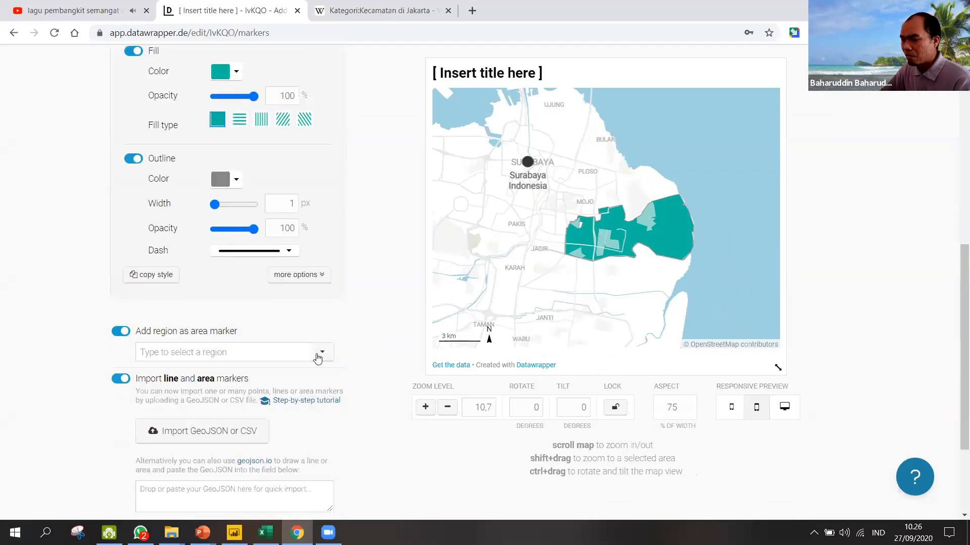
pyautogui.scroll(-1, 316, 356)
pyautogui.click(321, 303)
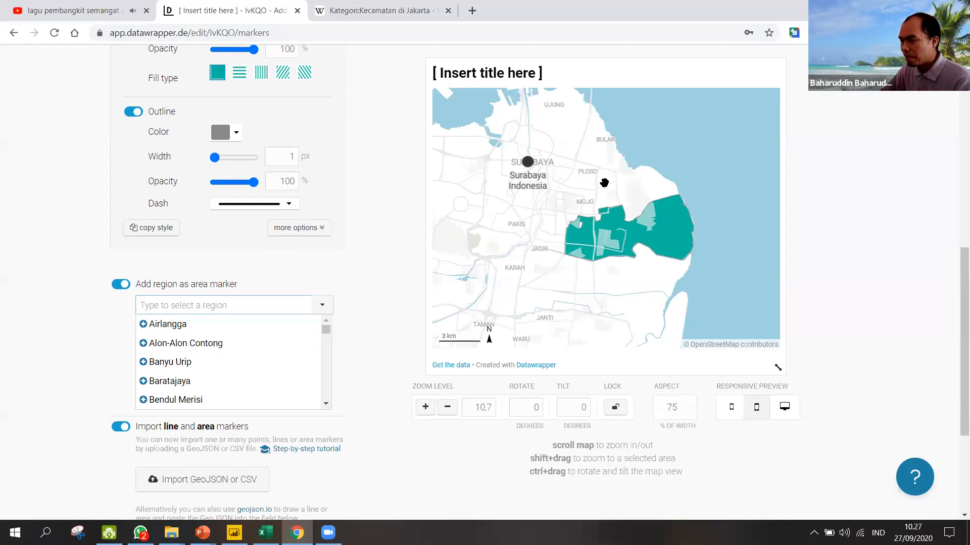
pyautogui.write('Ploso')
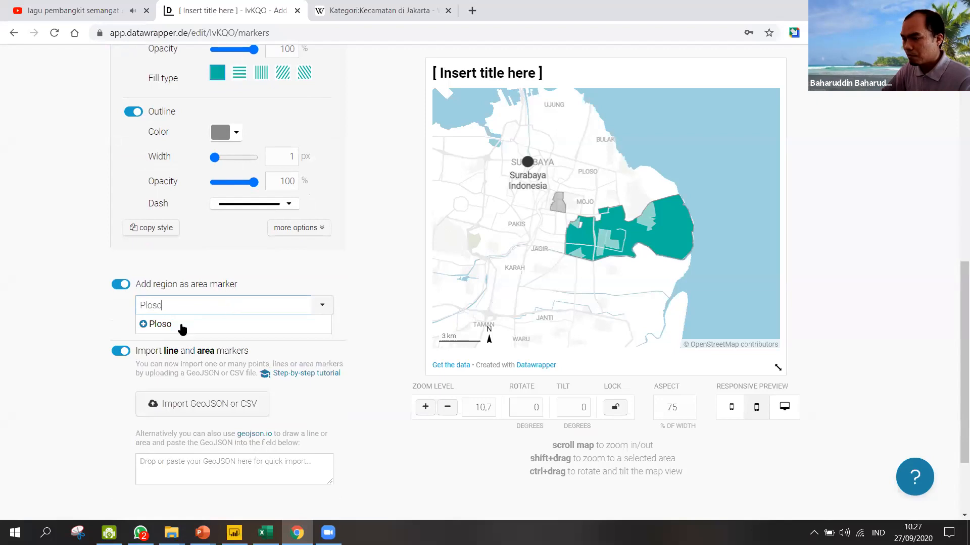
pyautogui.click(184, 326)
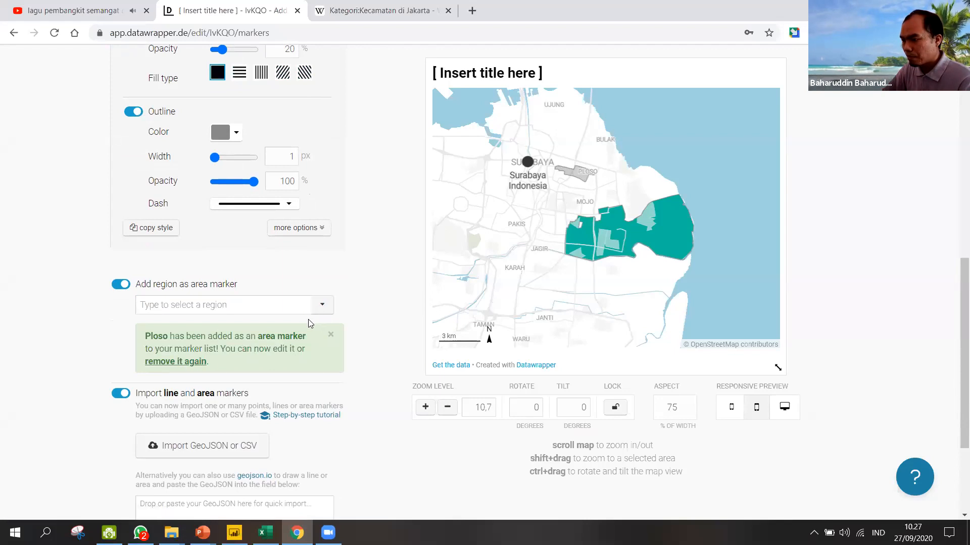
# - Set both the fill and outline colors of the Ploso area marker to red #c71e1d
pyautogui.scroll(3, 303, 325)
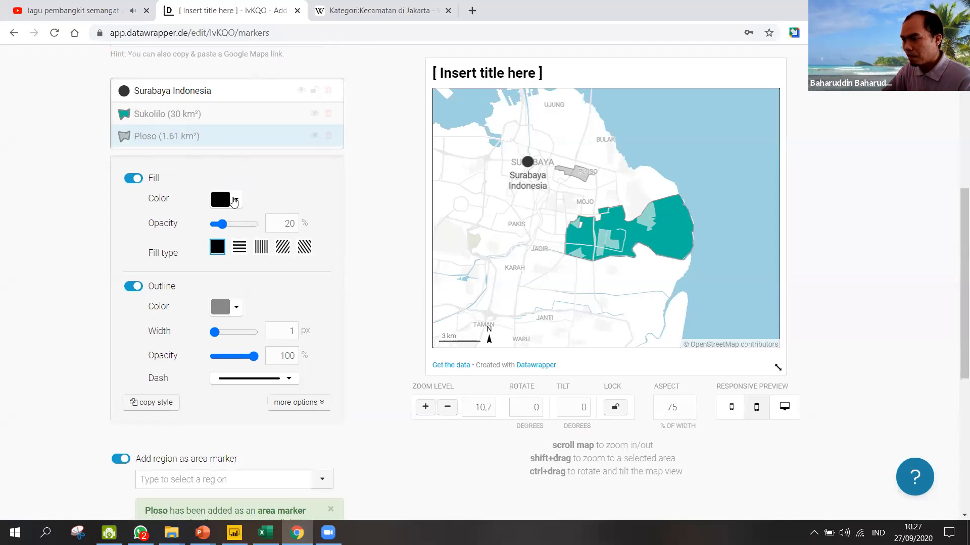
pyautogui.click(223, 199)
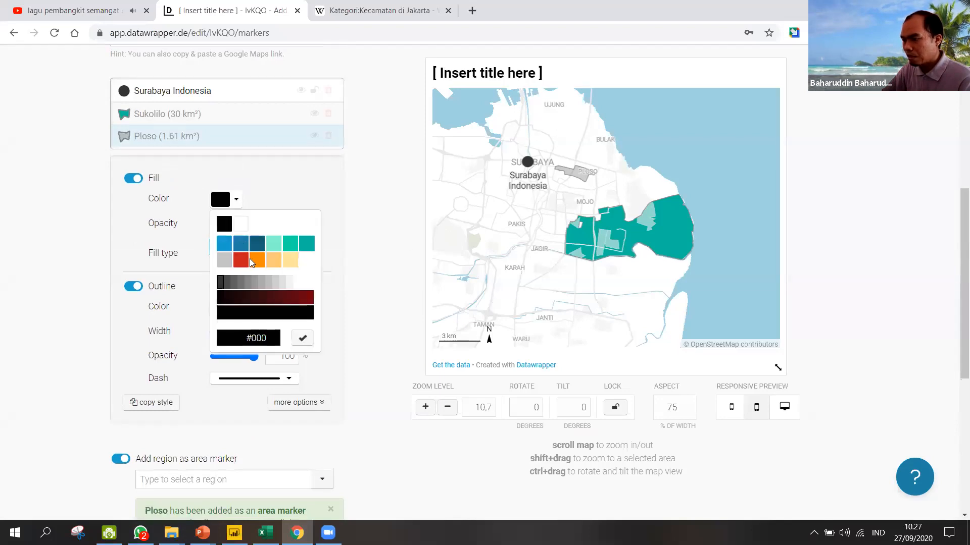
pyautogui.click(241, 260)
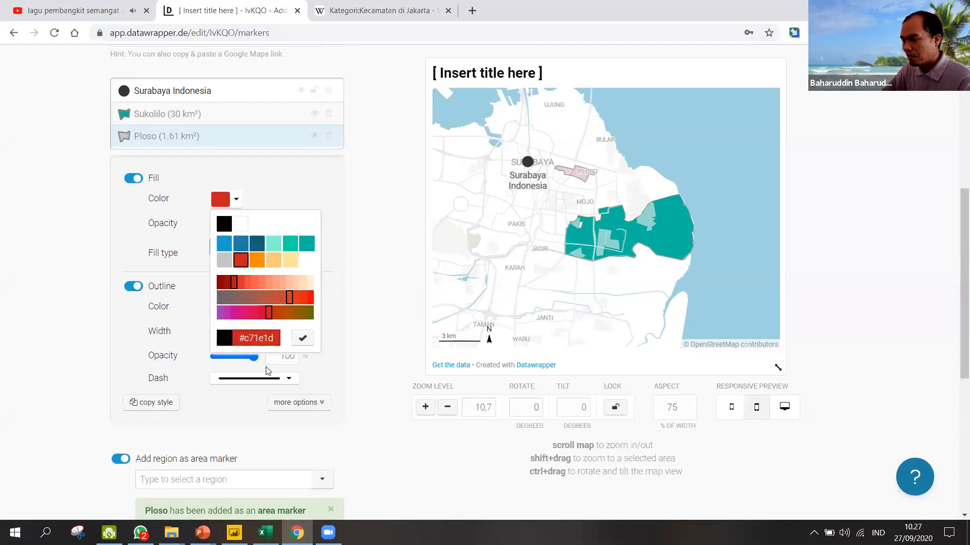
pyautogui.click(302, 338)
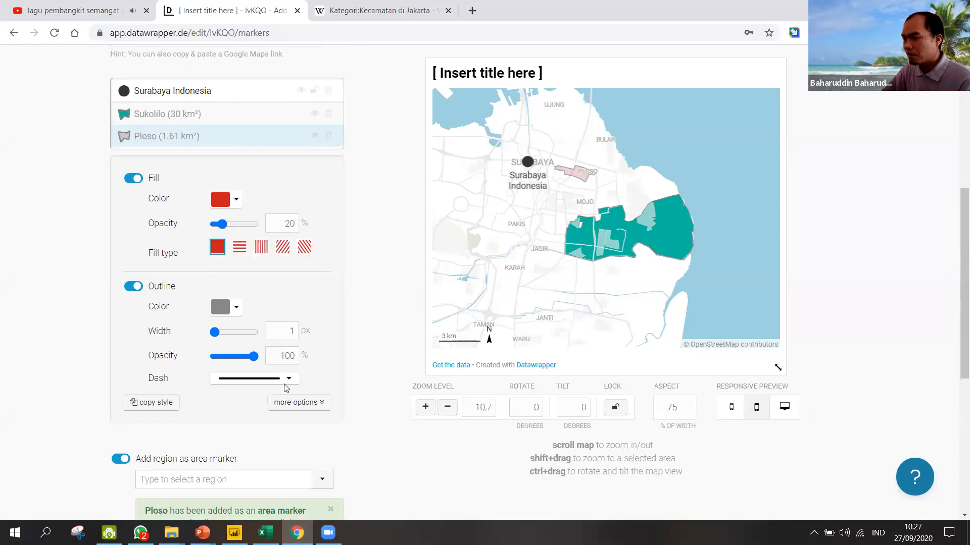
pyautogui.click(234, 310)
pyautogui.click(241, 368)
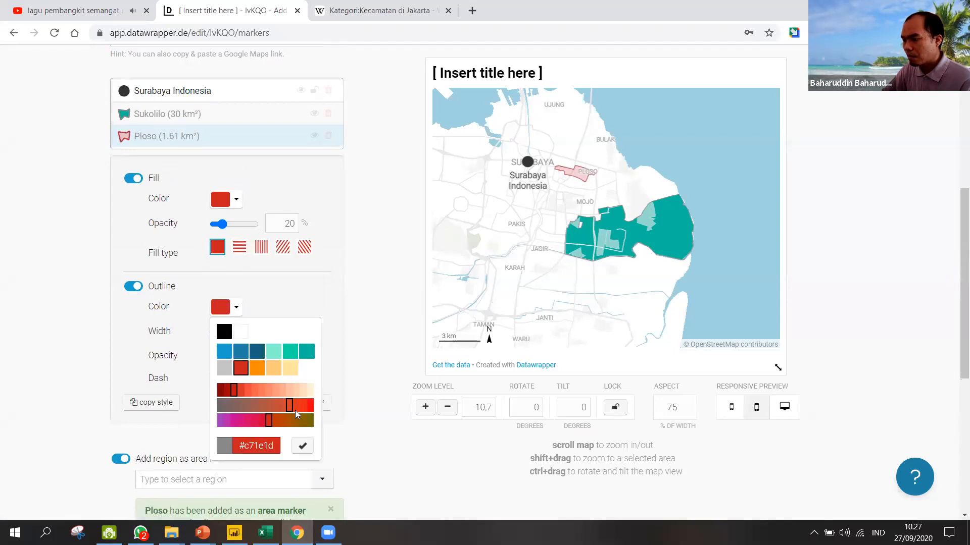
pyautogui.click(302, 446)
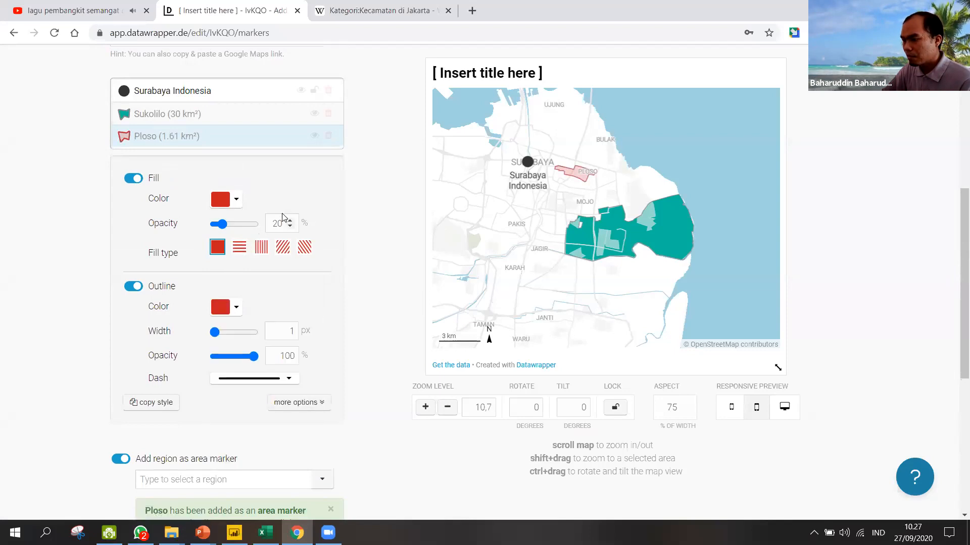
# - Zoom the locator map in on the Ploso area to zoom level 12.5 and look over the marker settings
pyautogui.scroll(5, 590, 175)
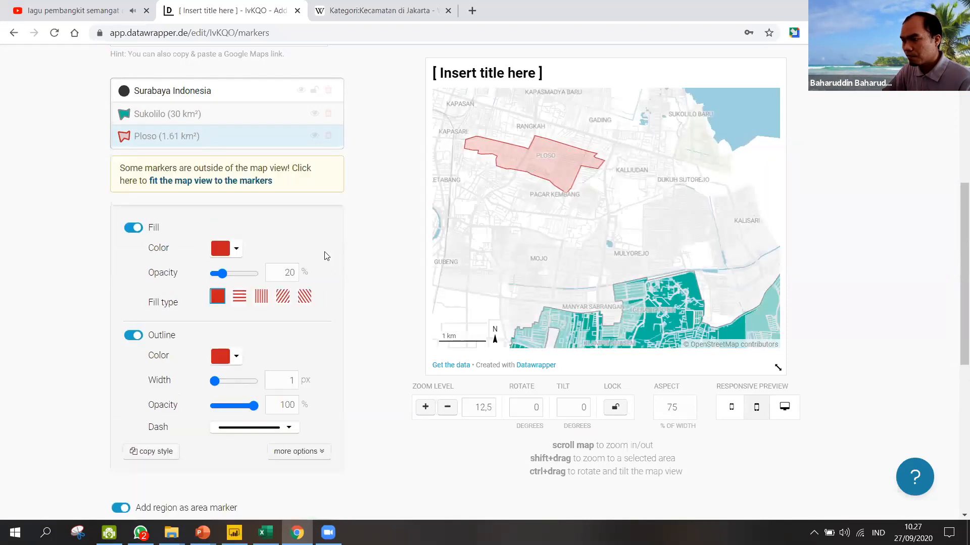
pyautogui.scroll(-7, 348, 197)
pyautogui.scroll(2, 347, 196)
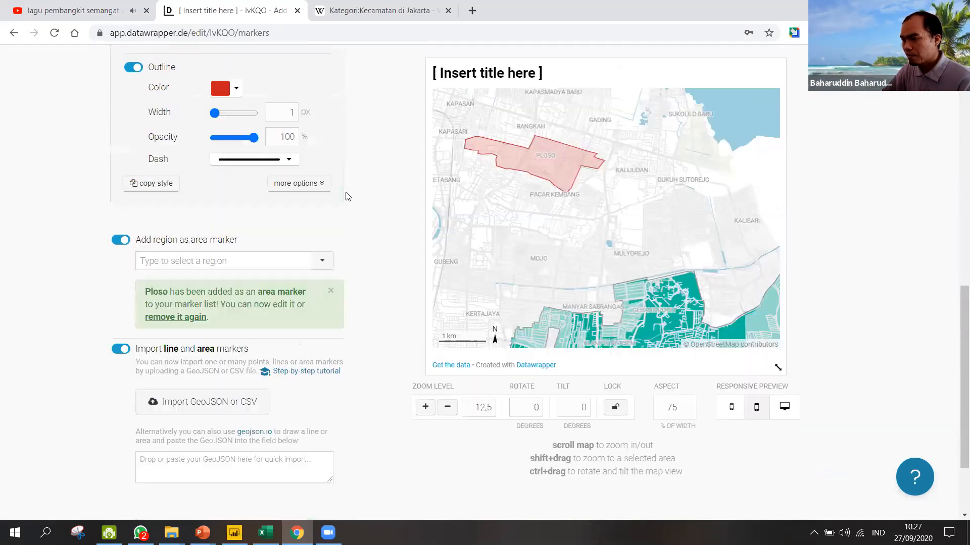
# - Set the Ploso area marker's fill opacity to 63% and zoom the locator map out to level 10.8
pyautogui.scroll(4, 348, 197)
pyautogui.moveTo(225, 217); pyautogui.dragTo(238, 221)
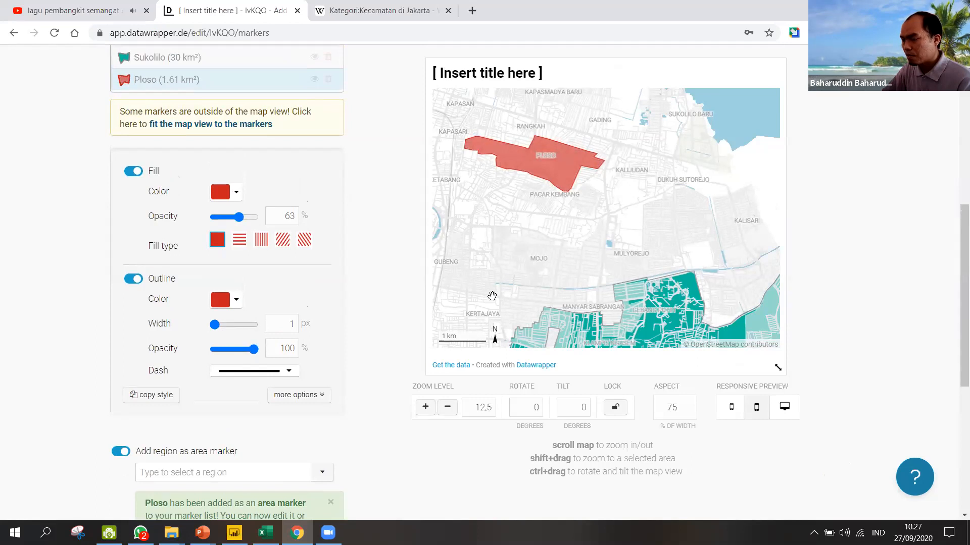
pyautogui.scroll(-3, 634, 238)
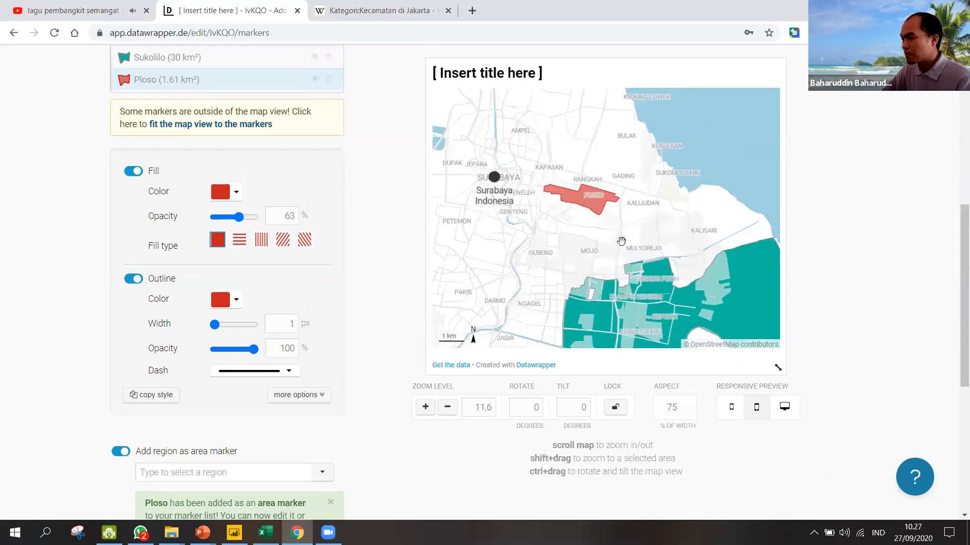
pyautogui.scroll(-1, 535, 217)
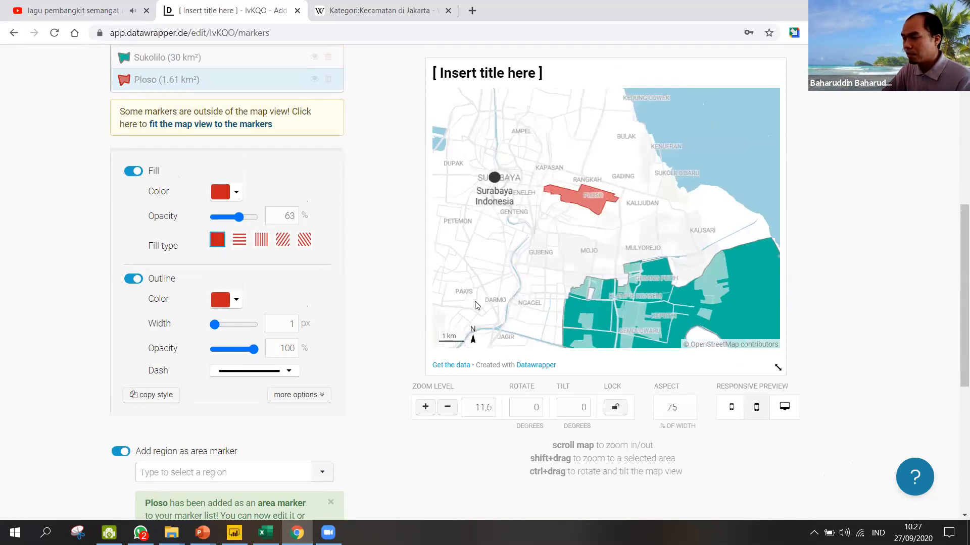
pyautogui.scroll(-3, 505, 234)
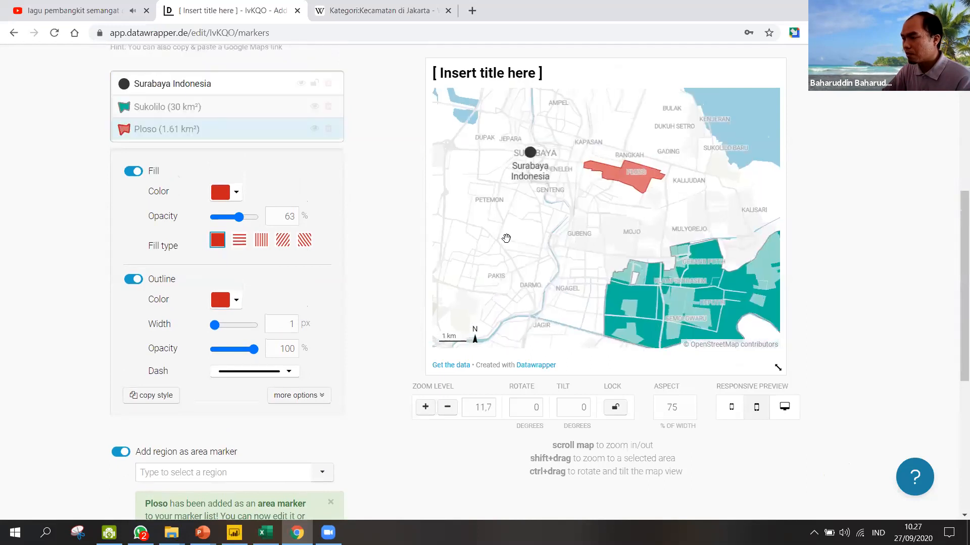
pyautogui.scroll(7, 398, 211)
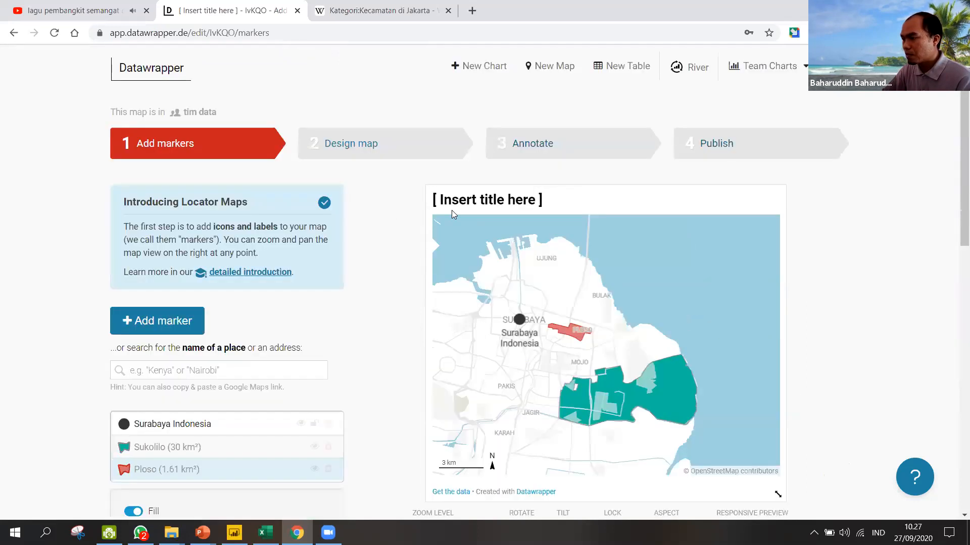
# - Title the locator map "Daerah banjir" in the annotation stage and proceed to the publishing stage
pyautogui.click(556, 146)
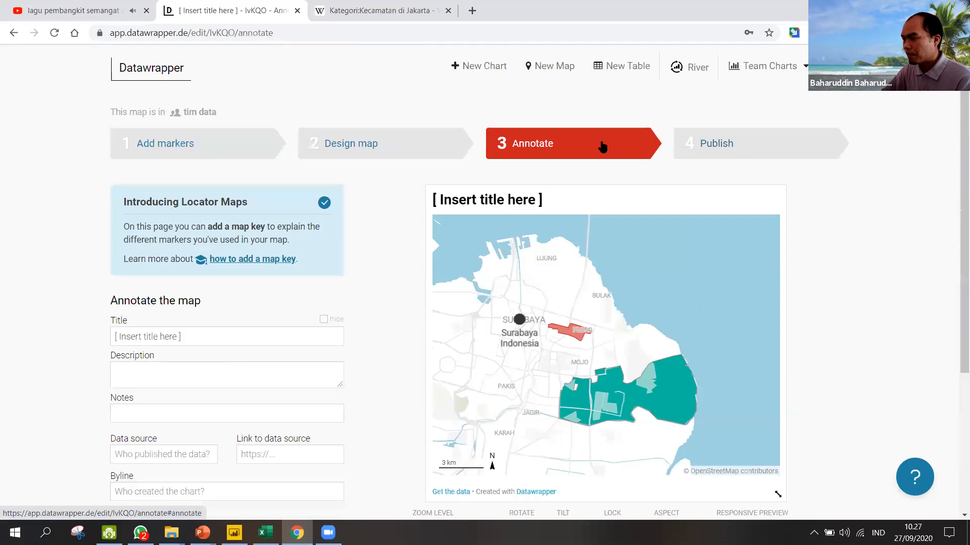
pyautogui.scroll(-3, 622, 159)
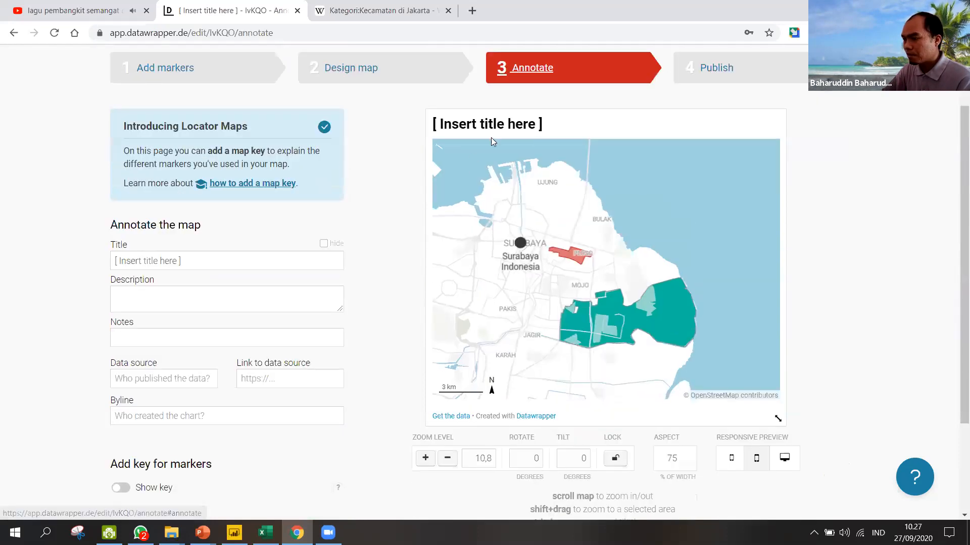
pyautogui.click(495, 125)
pyautogui.tripleClick(499, 126)
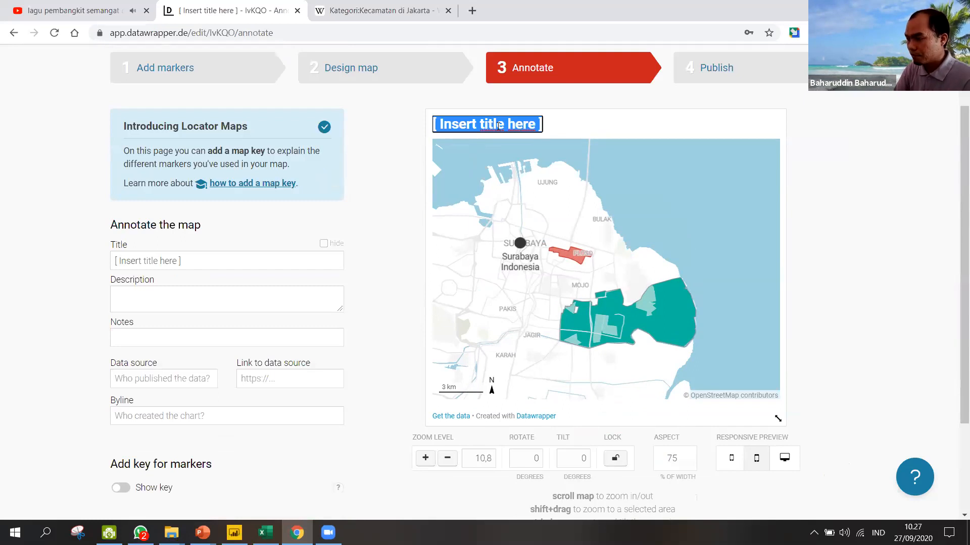
pyautogui.write('Daerah')
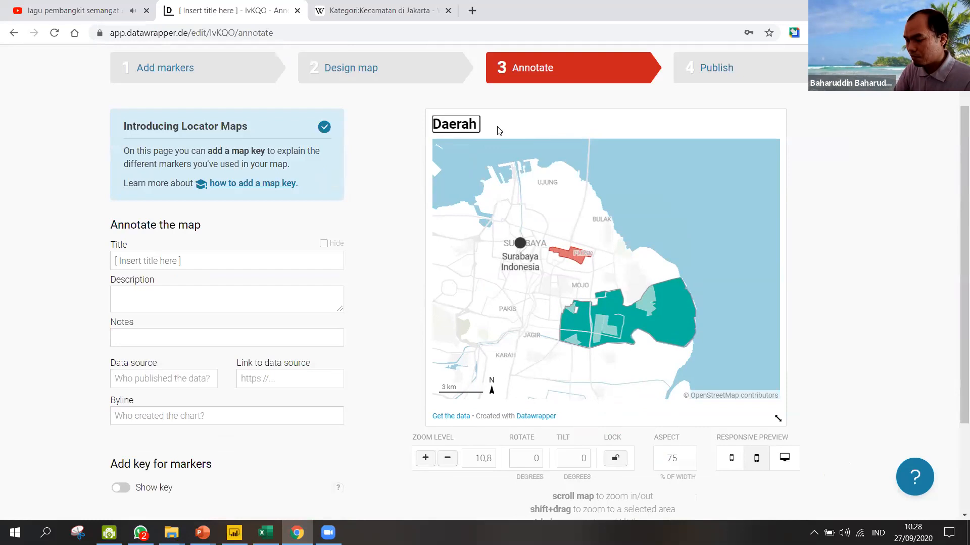
pyautogui.write(' banjir')
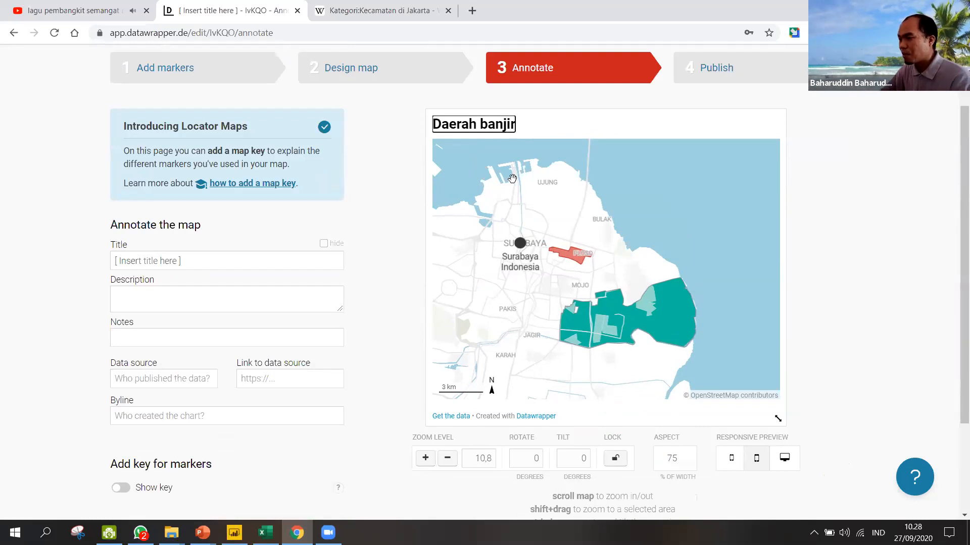
pyautogui.click(814, 232)
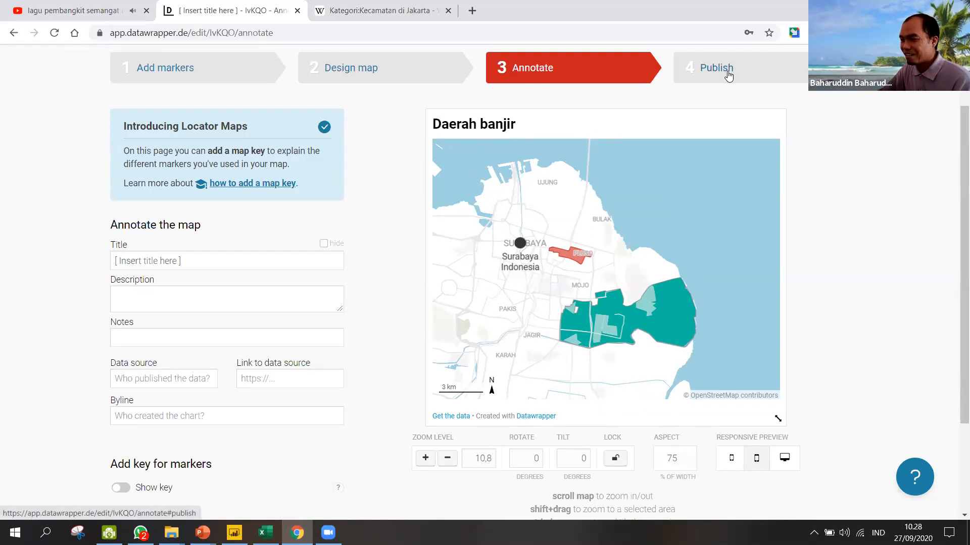
pyautogui.click(729, 75)
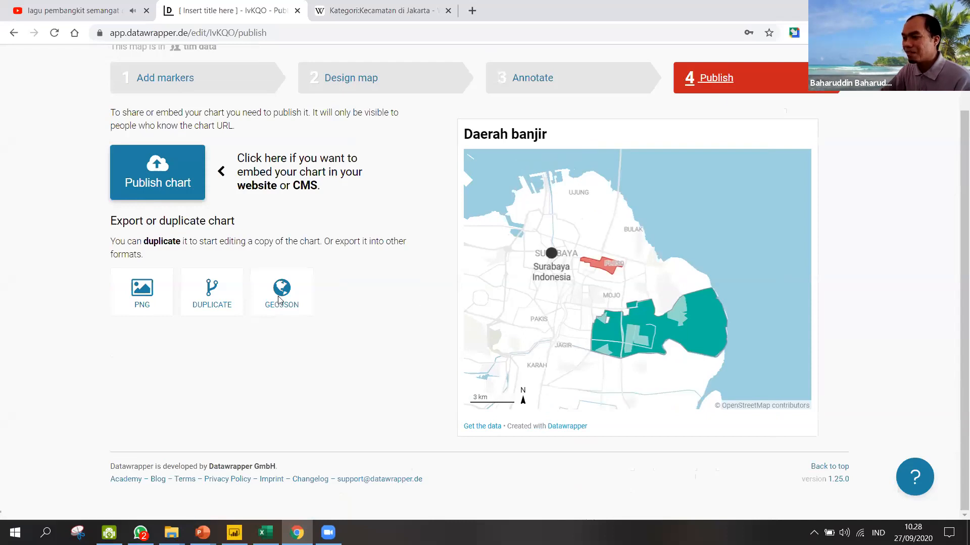
pyautogui.scroll(2, 831, 252)
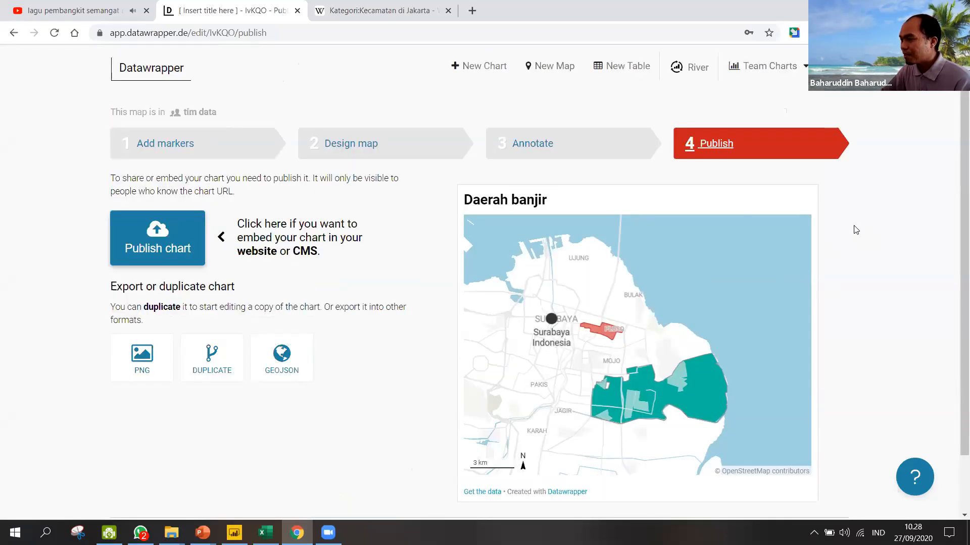
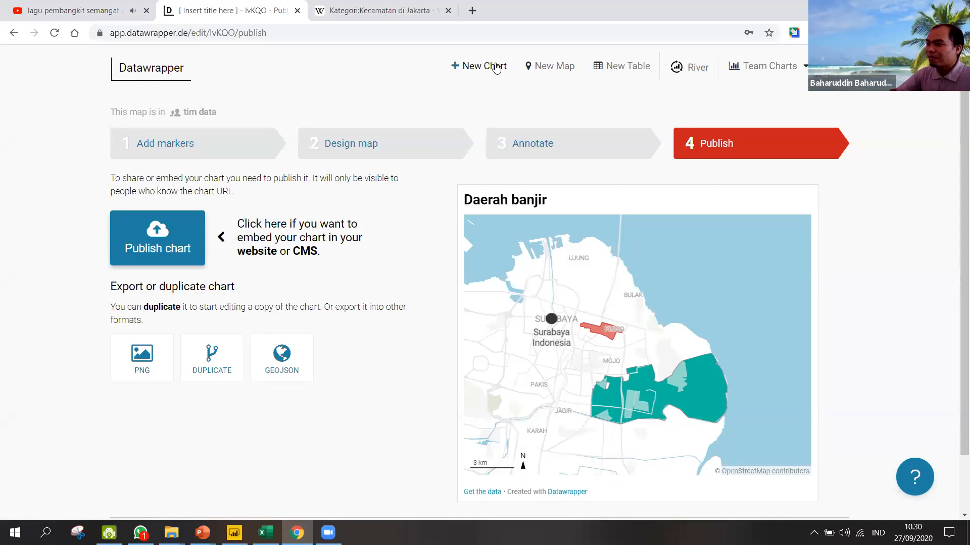
# - Switch past the open PowerPoint presentations to the blank Power BI Desktop report
pyautogui.hotkey('alt', 'Tab')
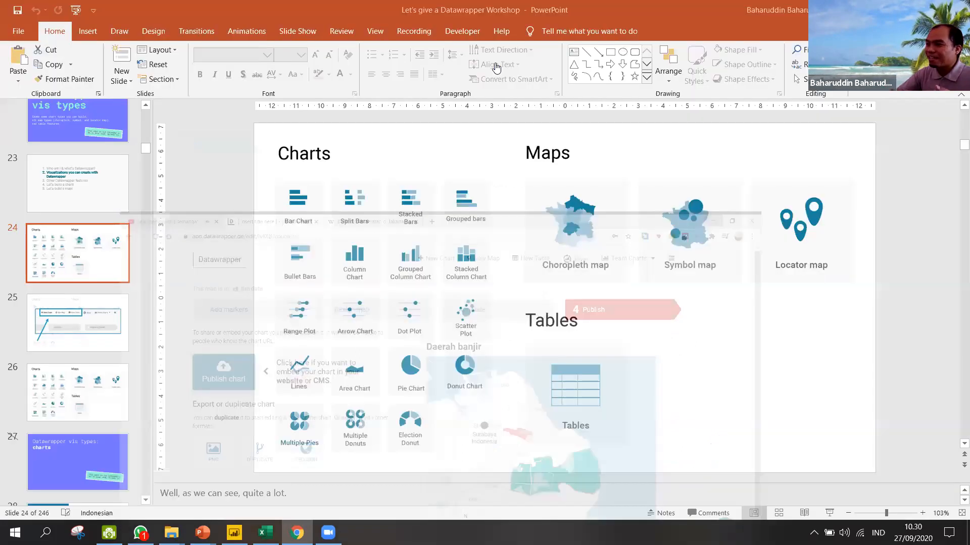
pyautogui.hotkey('alt', 'Tab')
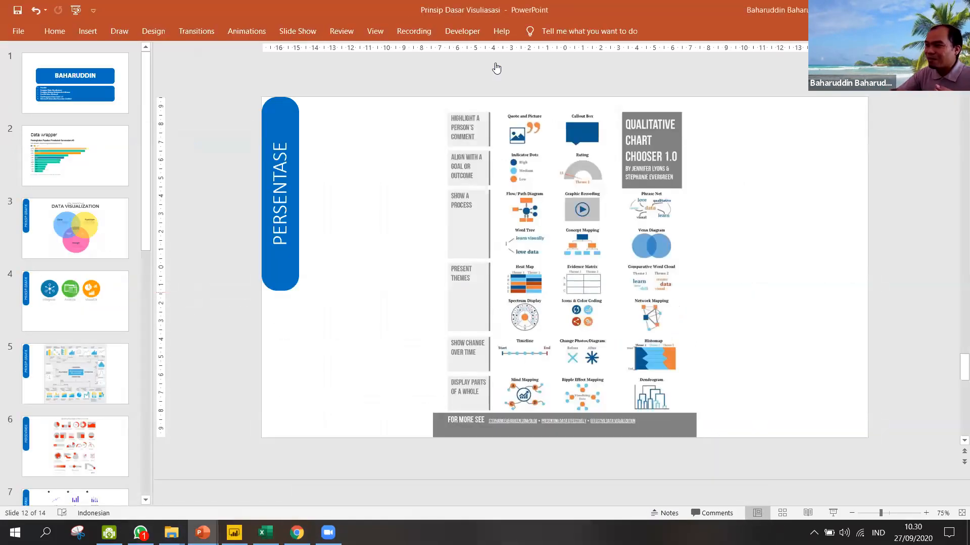
pyautogui.hotkey('alt', 'Tab')
pyautogui.hotkey('alt', 'Tab')
pyautogui.hotkey('alt', 'Tab')
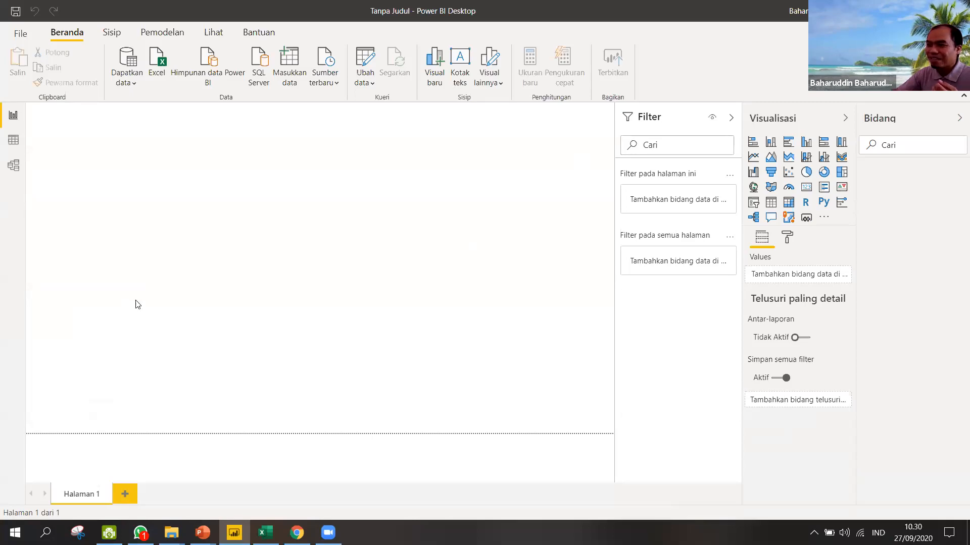
# - Launch RStudio from the desktop and compare its workspace with the Power BI Desktop report view
pyautogui.press('super+d')
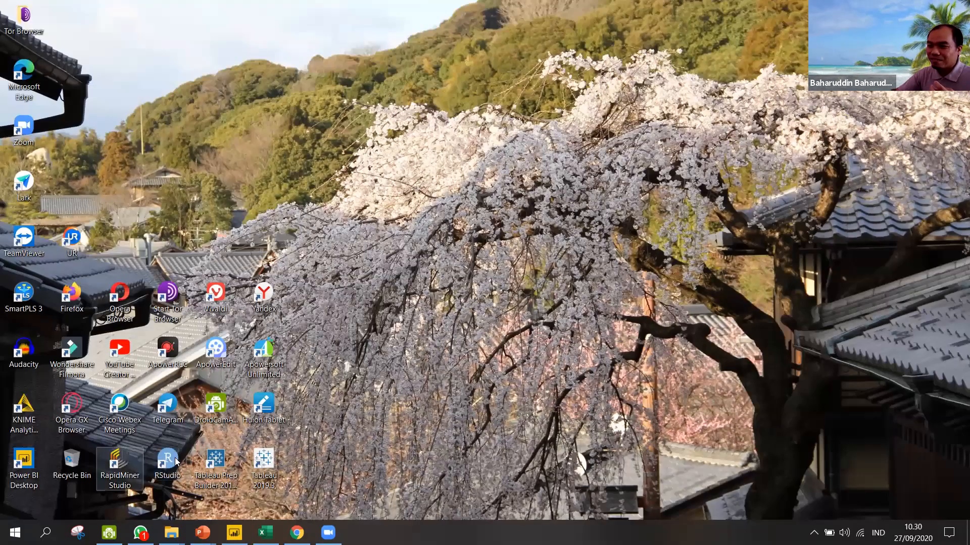
pyautogui.doubleClick(170, 462)
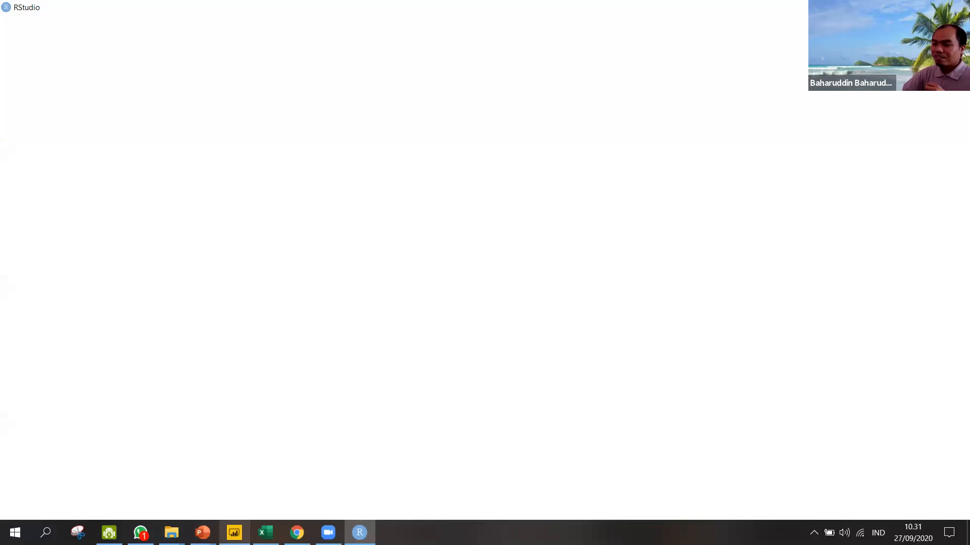
pyautogui.click(234, 532)
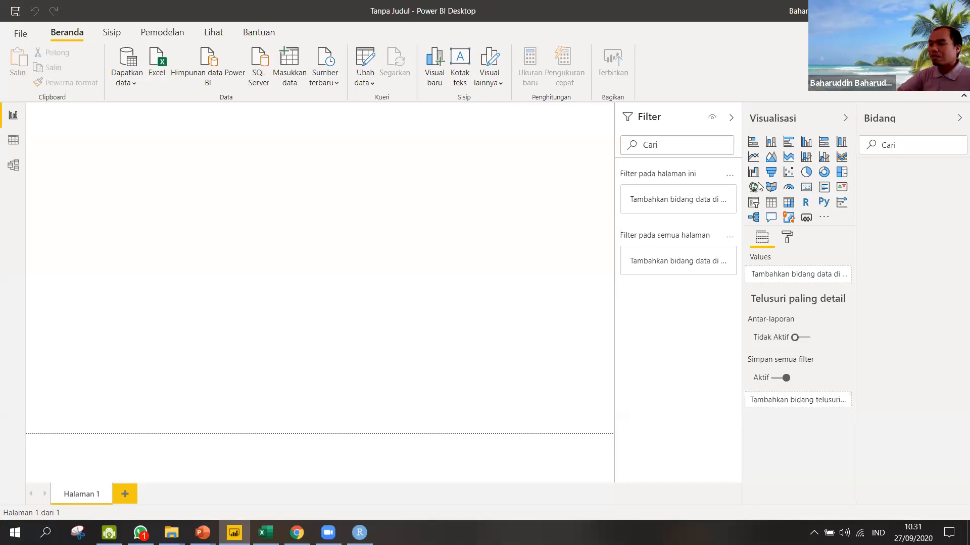
pyautogui.click(359, 533)
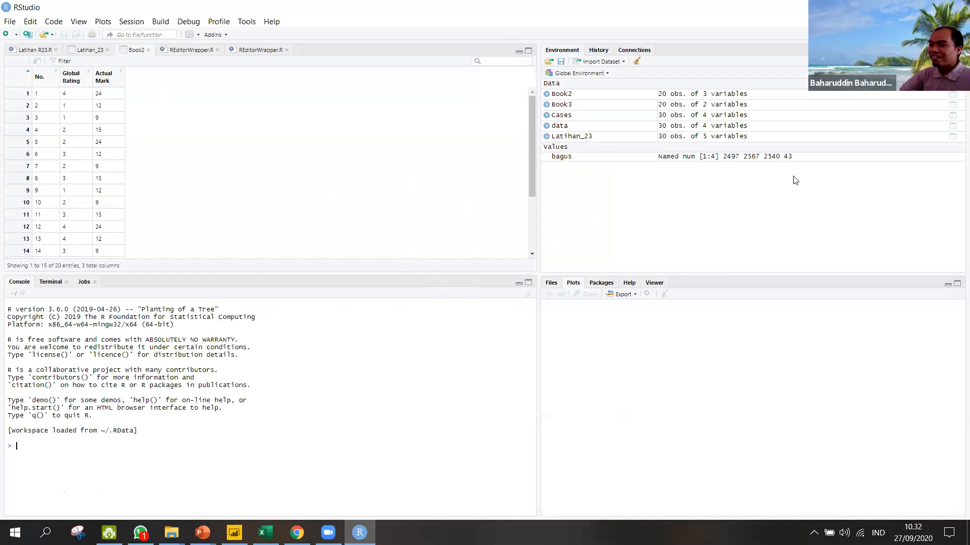
pyautogui.hotkey('alt', 'Tab')
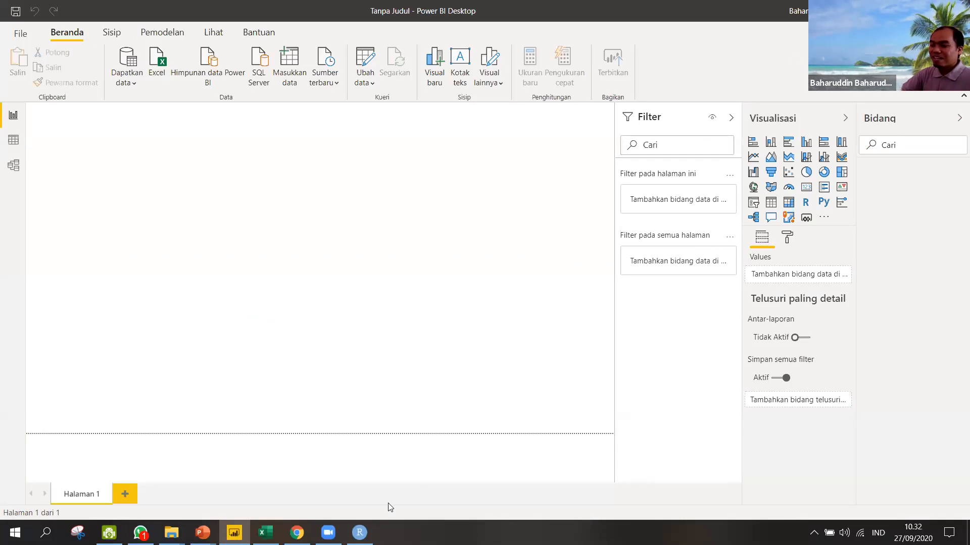
# - Create a new Datawrapper table and paste in the Tahun and Populasi data (A1:B12) from the Data Populasi workbook in Excel
pyautogui.click(297, 532)
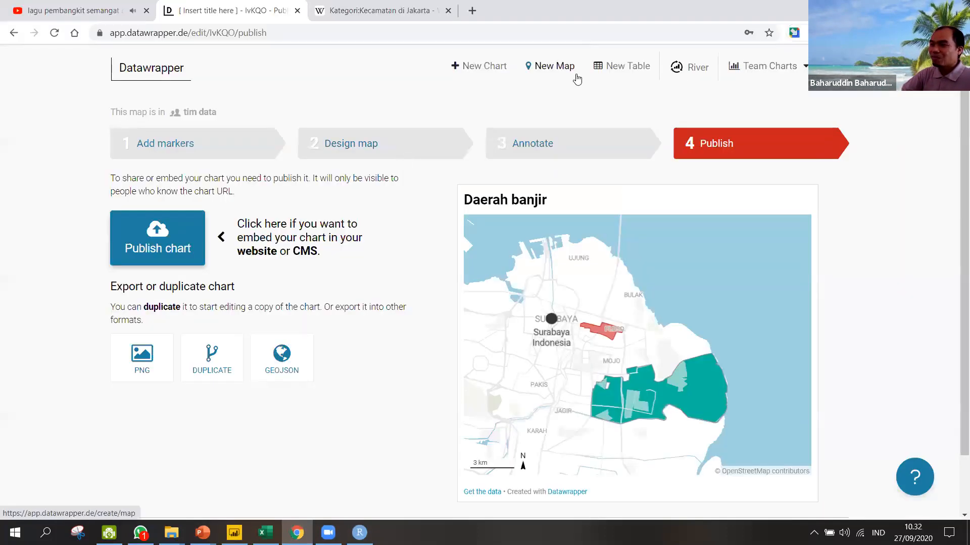
pyautogui.click(624, 69)
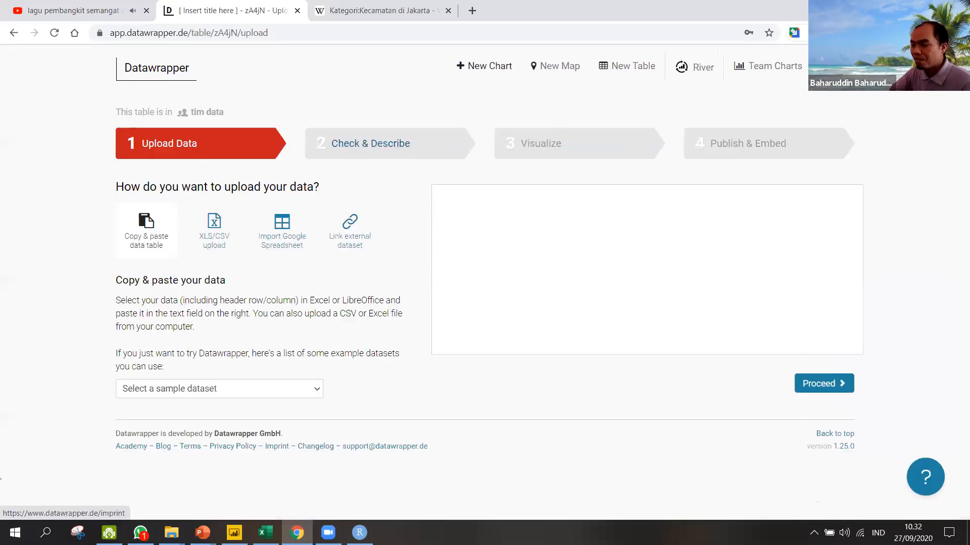
pyautogui.hotkey('alt', 'Tab')
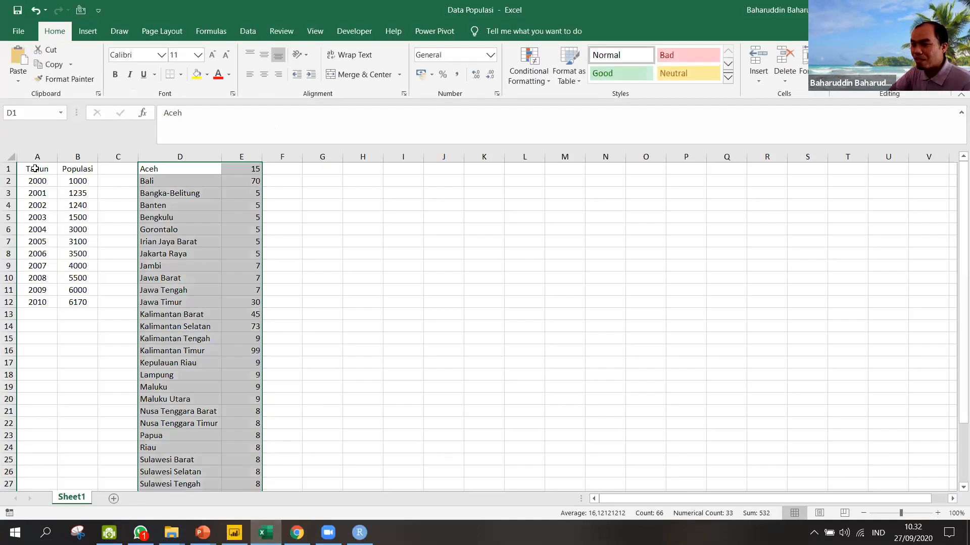
pyautogui.moveTo(34, 168); pyautogui.dragTo(78, 301)
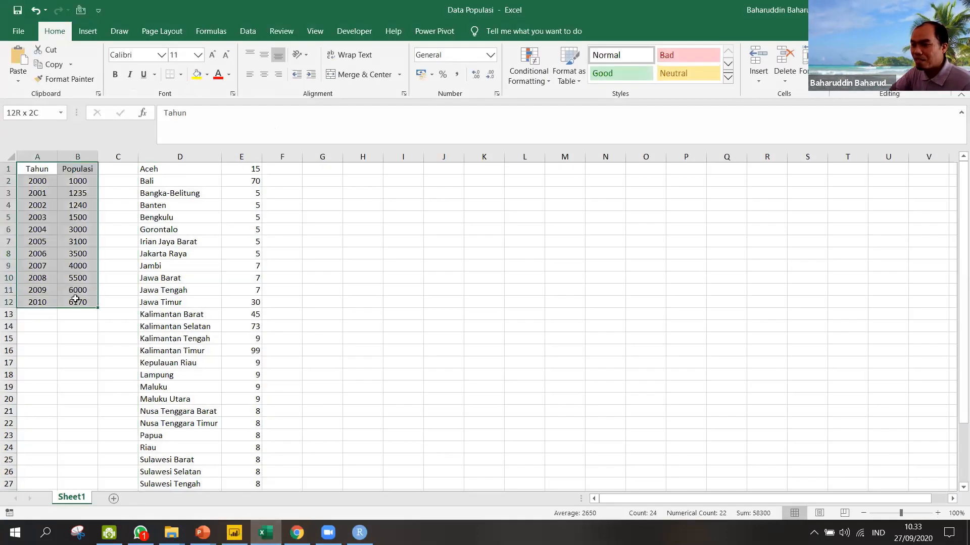
pyautogui.hotkey('ctrl', 'c')
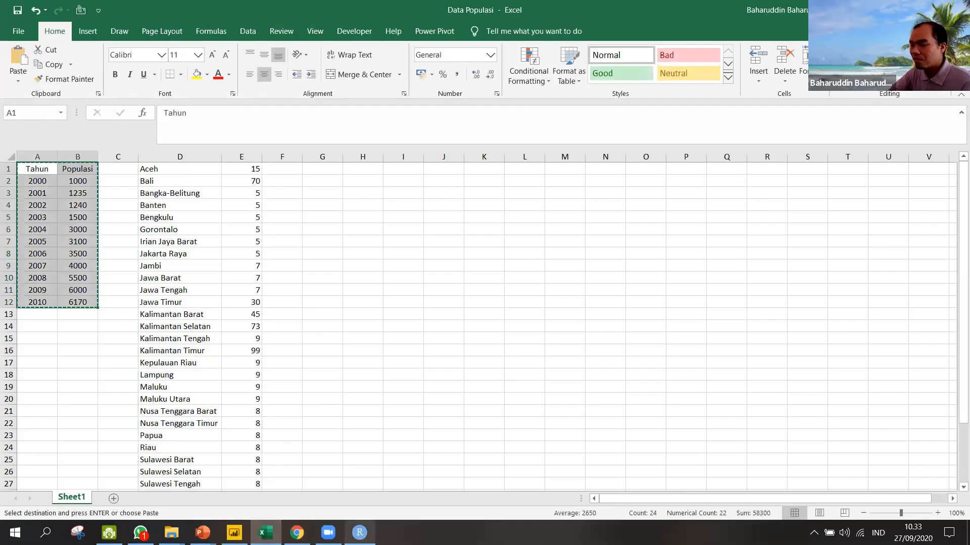
pyautogui.click(297, 533)
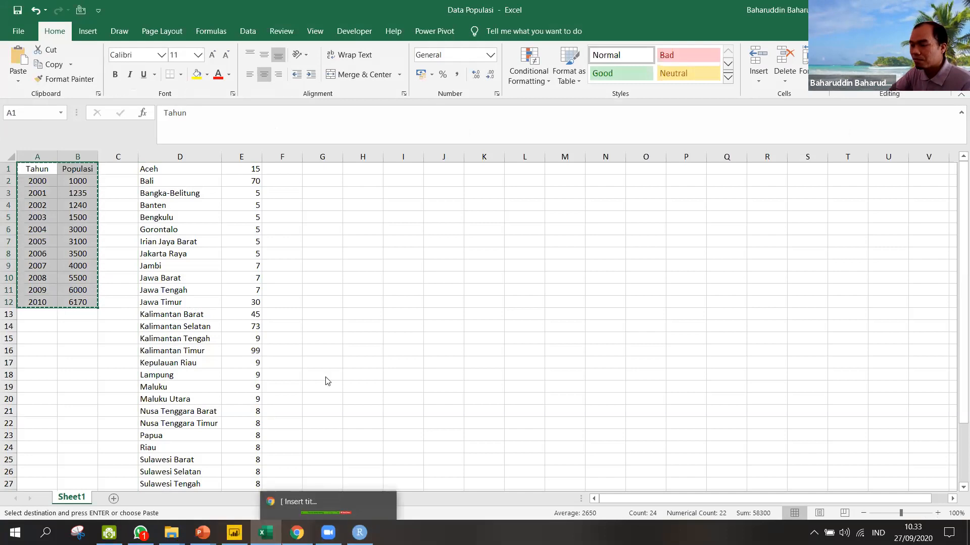
pyautogui.hotkey('ctrl', 'v')
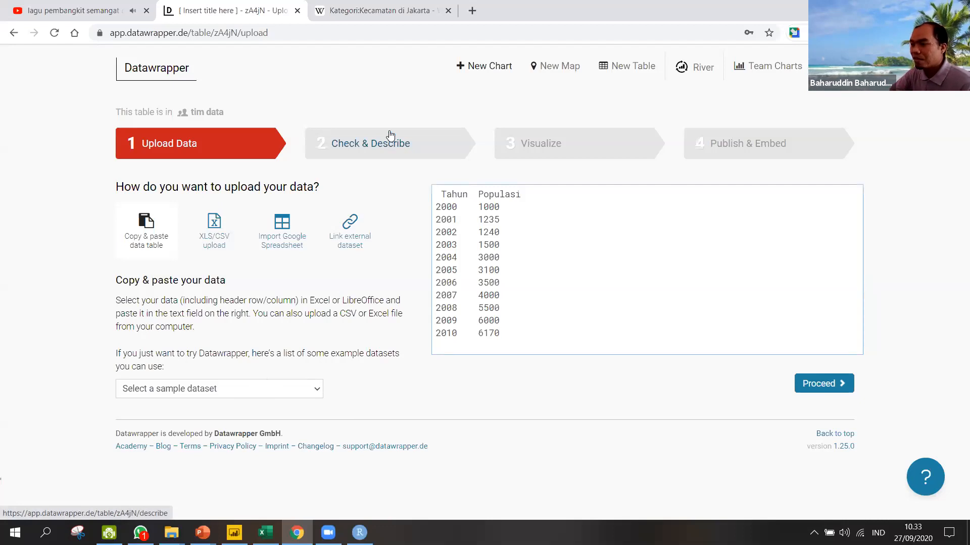
# - Proceed to checking the uploaded data and set the Tahun column's type to Date
pyautogui.click(392, 146)
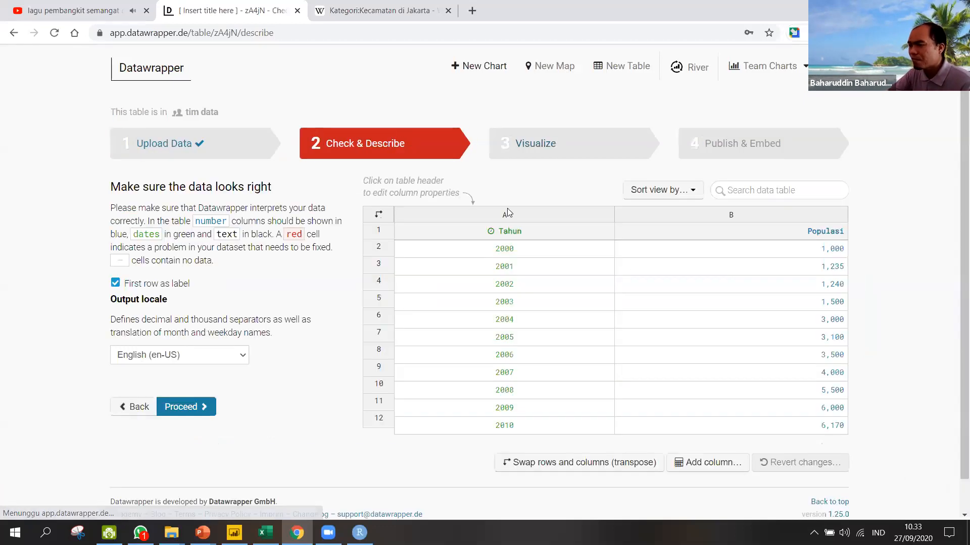
pyautogui.click(557, 220)
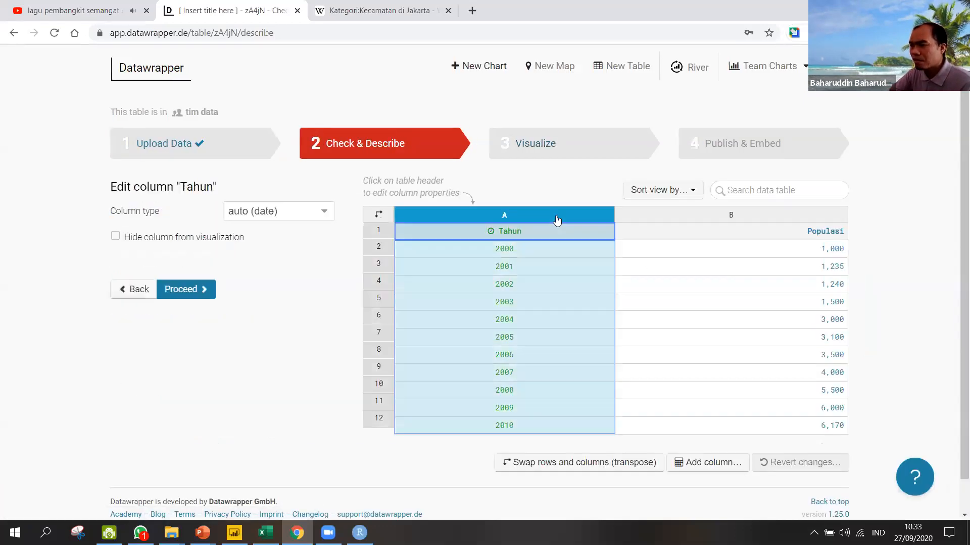
pyautogui.click(305, 215)
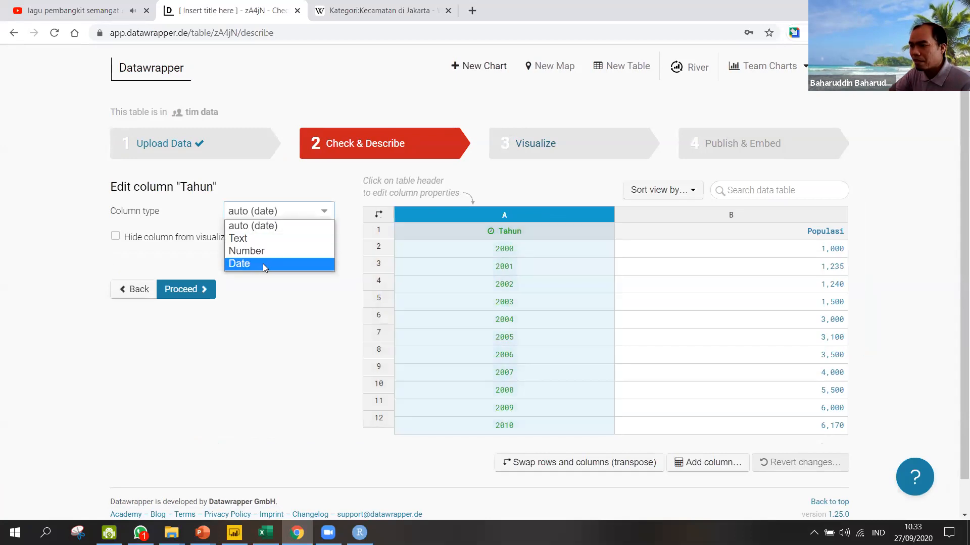
pyautogui.click(262, 263)
# - Set the Populasi column's type to Number and proceed to the table's visualization stage
pyautogui.click(805, 216)
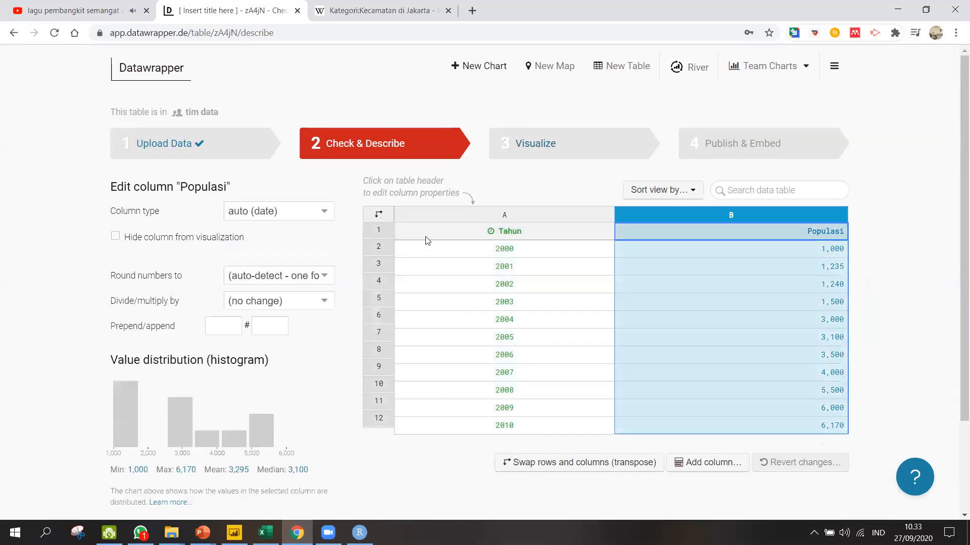
pyautogui.click(277, 214)
pyautogui.click(268, 252)
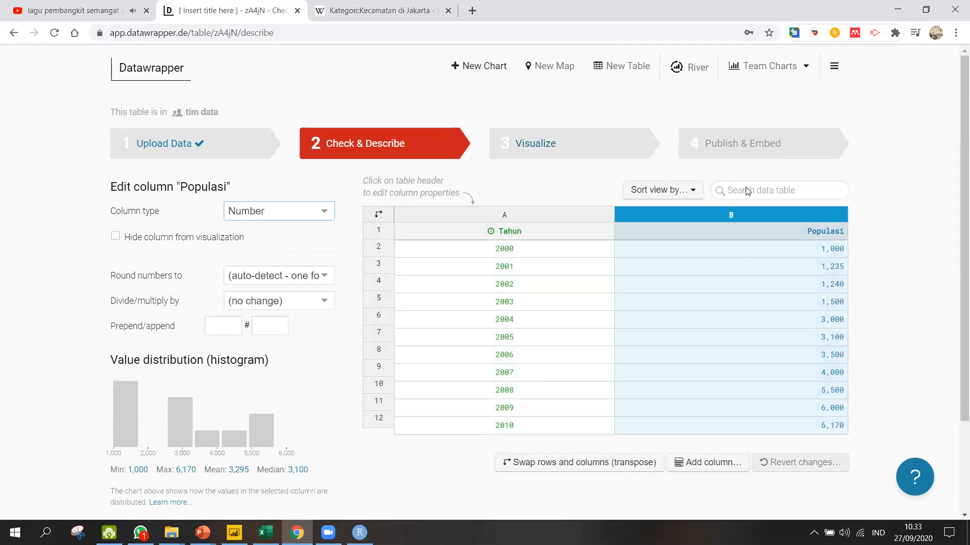
pyautogui.click(542, 148)
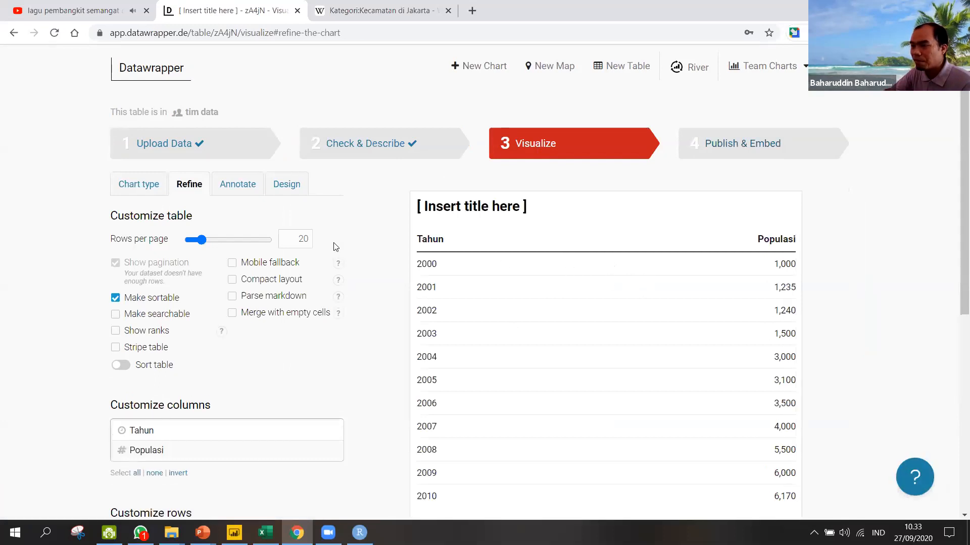
# - Set the table to 40 rows per page and make it searchable
pyautogui.moveTo(206, 244); pyautogui.dragTo(221, 243)
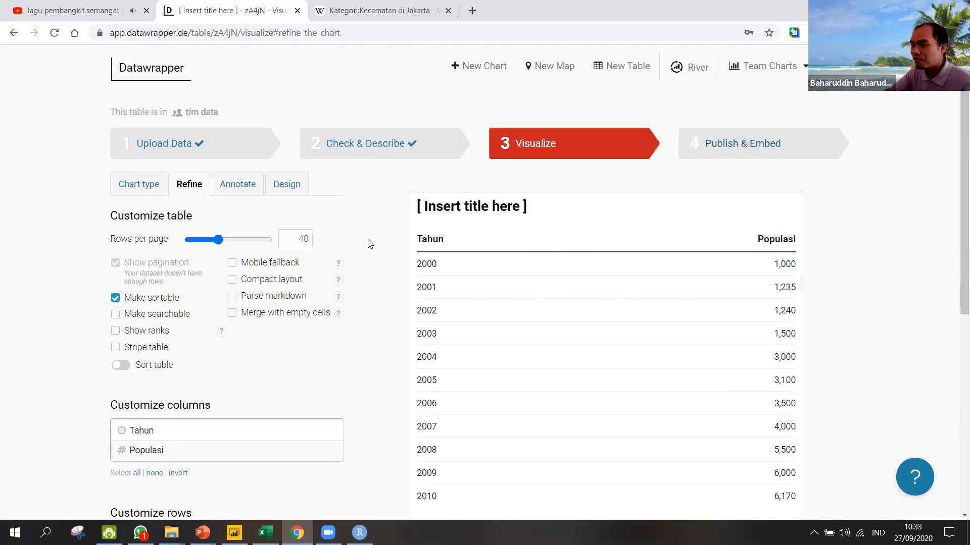
pyautogui.click(113, 316)
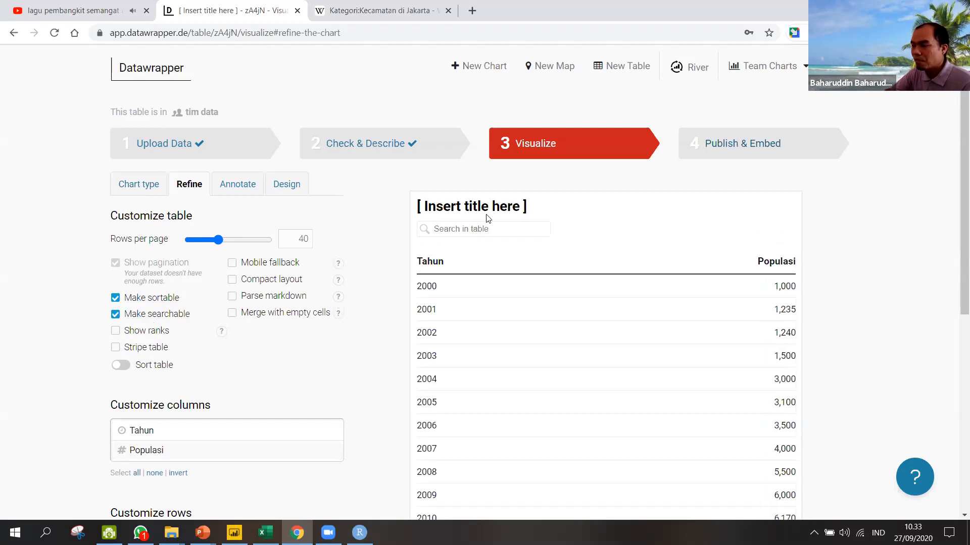
pyautogui.click(485, 233)
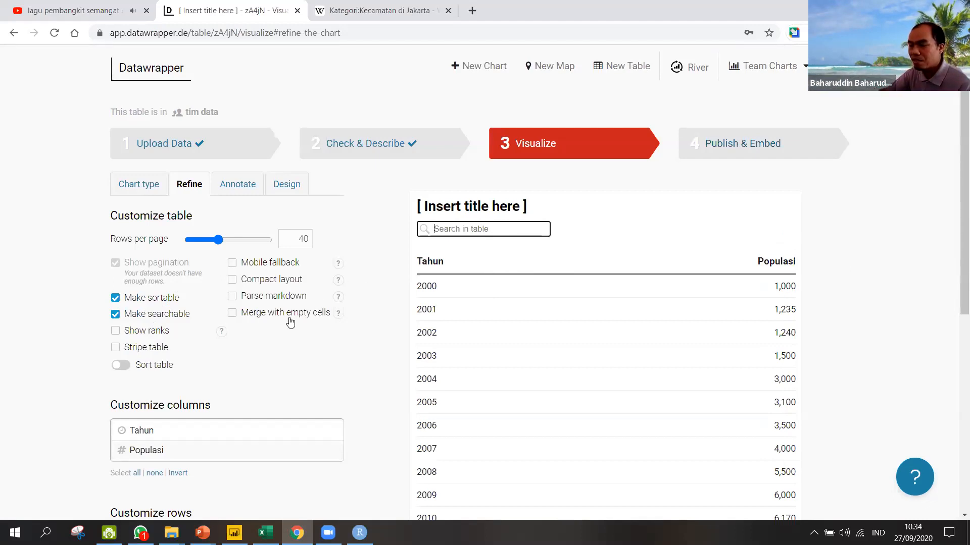
# - Sort the table by the Populasi column in descending order and test reversing the order from the preview's column header
pyautogui.click(123, 369)
pyautogui.click(231, 385)
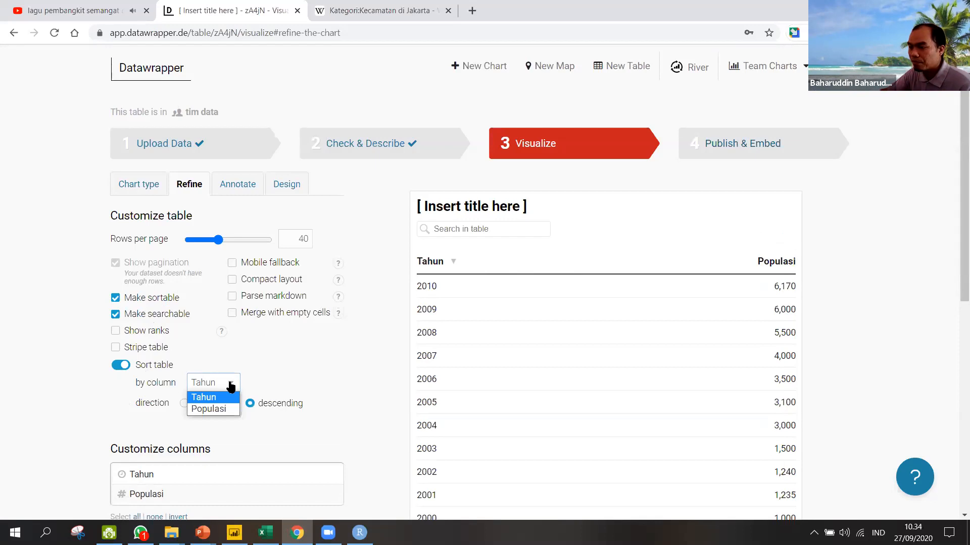
pyautogui.click(225, 410)
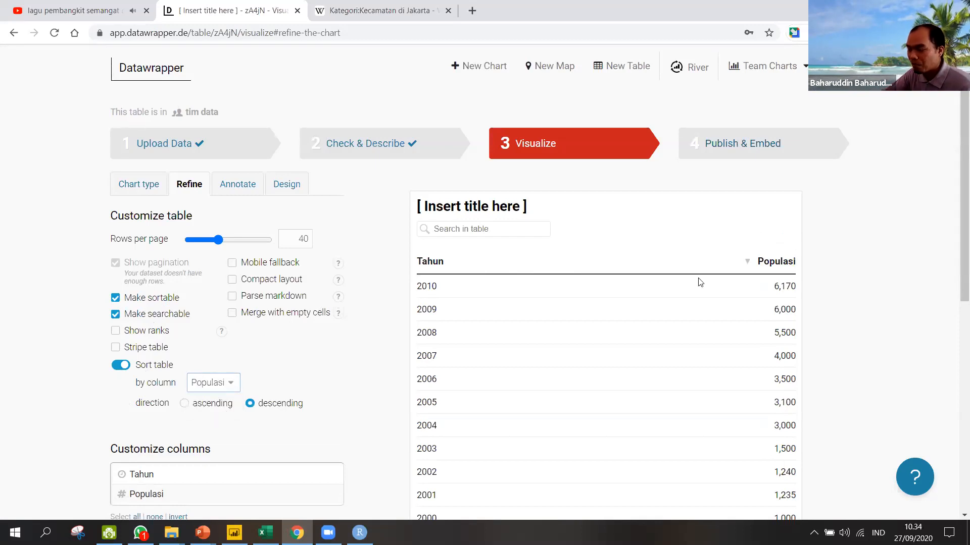
pyautogui.click(751, 264)
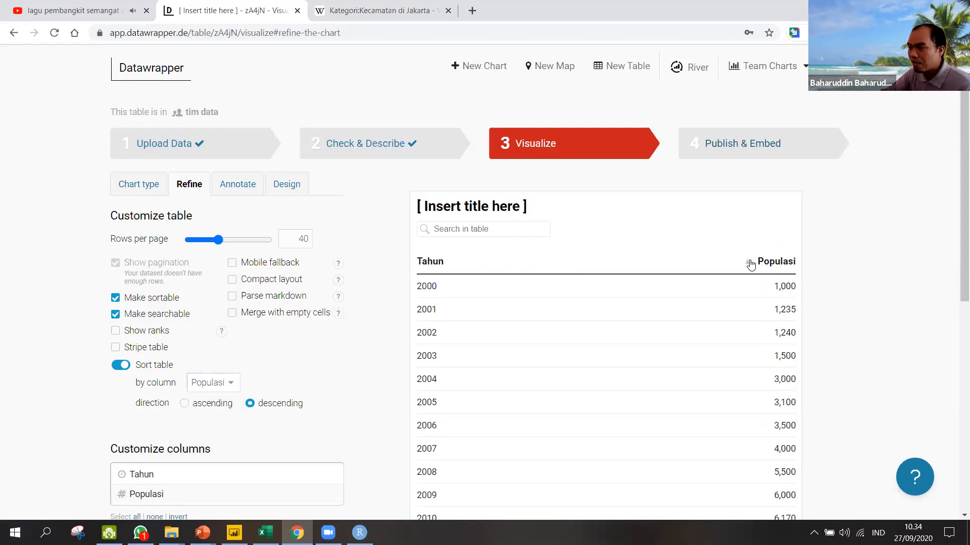
pyautogui.click(750, 265)
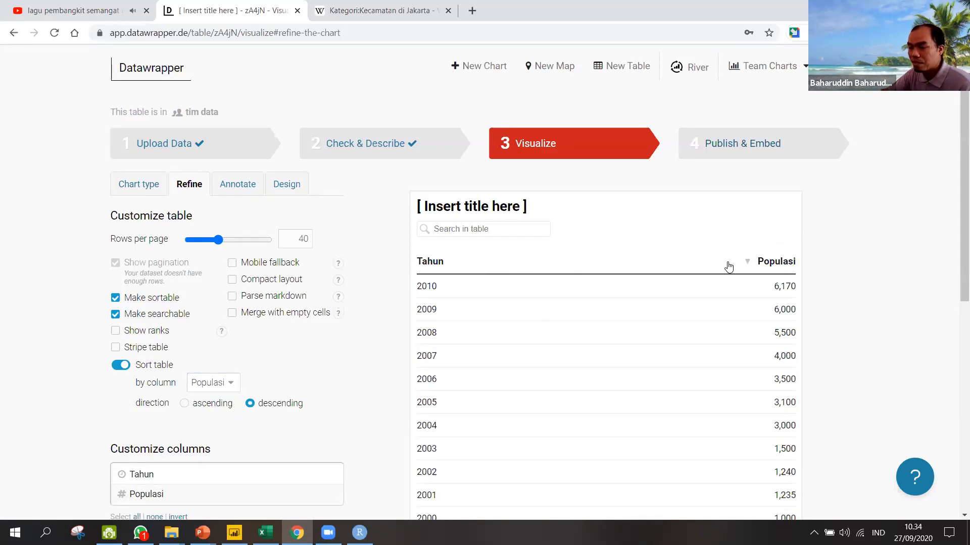
# - Turn on the compact layout for the table
pyautogui.click(233, 281)
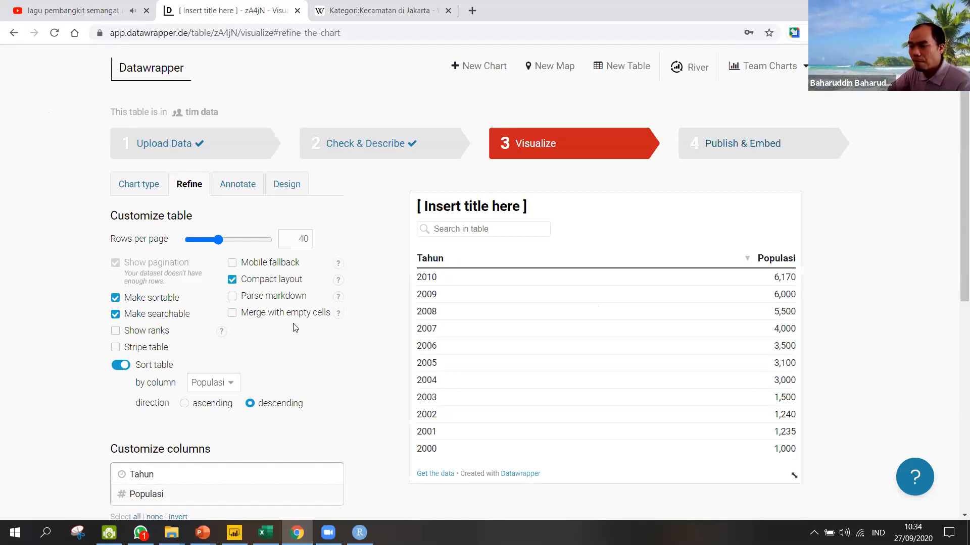
pyautogui.scroll(-3, 296, 328)
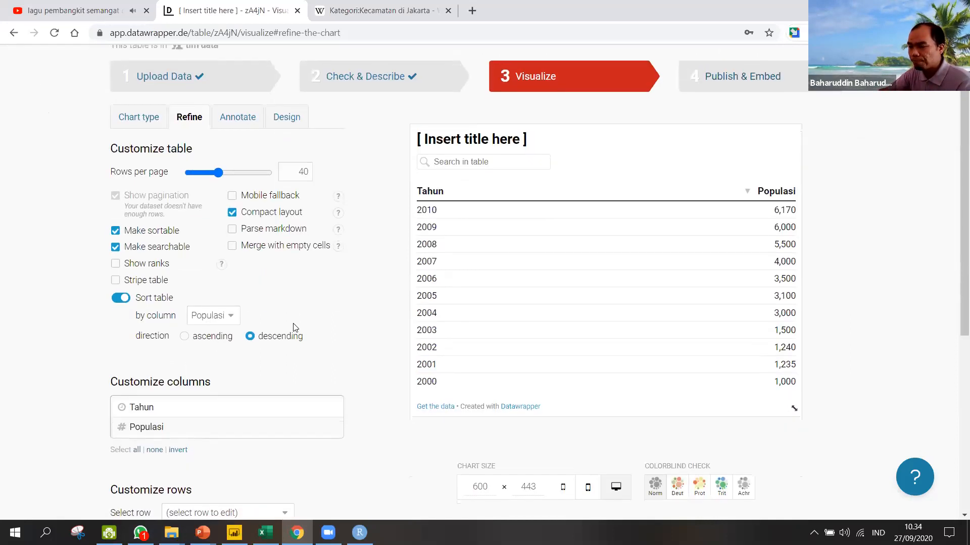
pyautogui.scroll(-3, 295, 328)
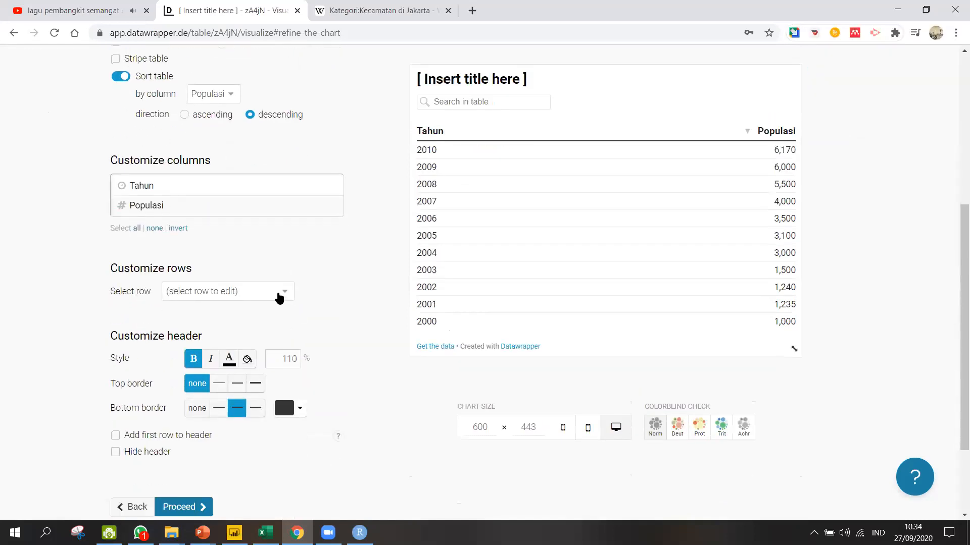
pyautogui.scroll(5, 280, 298)
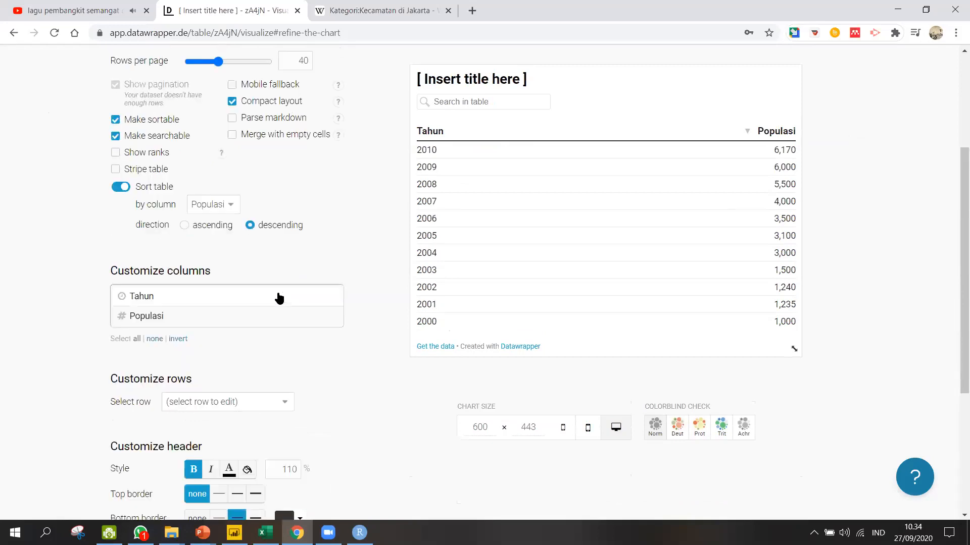
# - Examine the available chart types, the table refinement options and the list of rows that can be customized
pyautogui.click(144, 152)
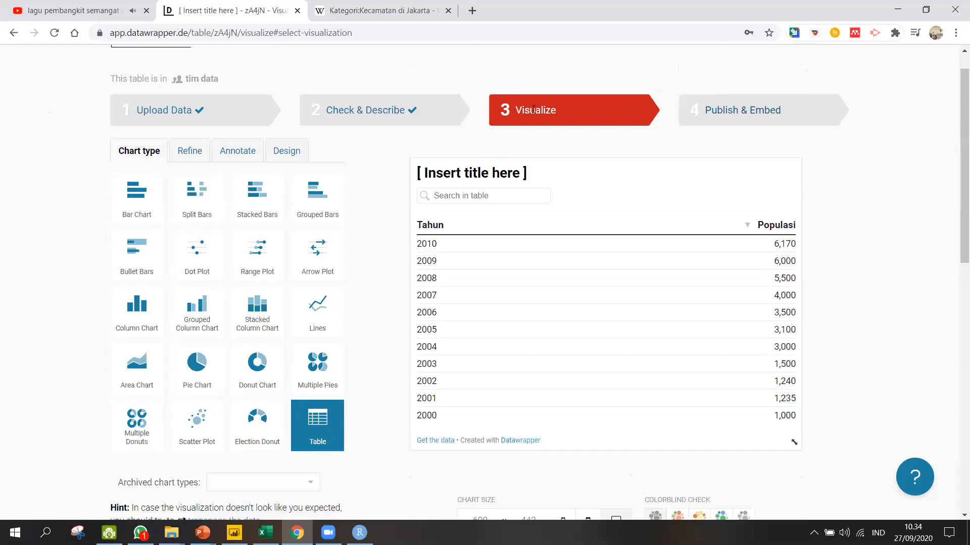
pyautogui.scroll(1, 573, 113)
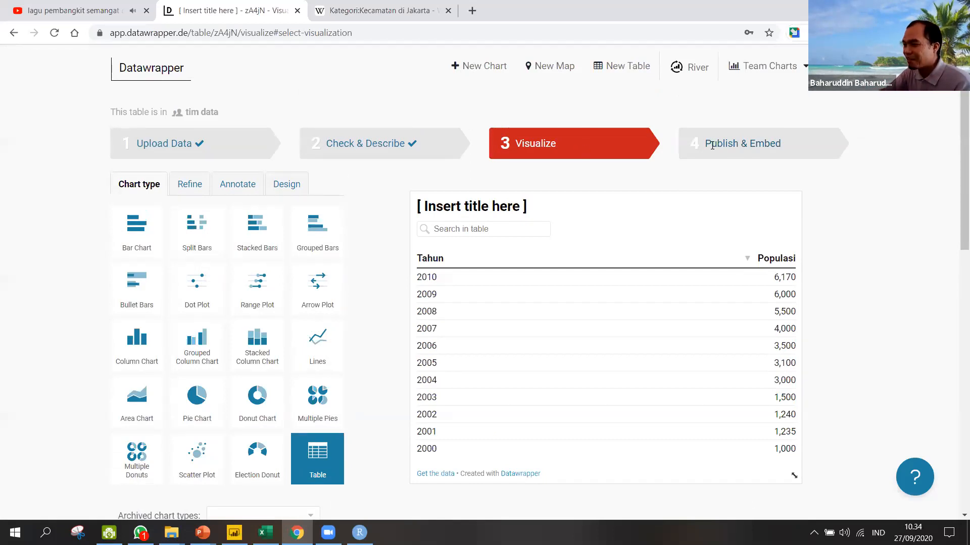
pyautogui.click(197, 186)
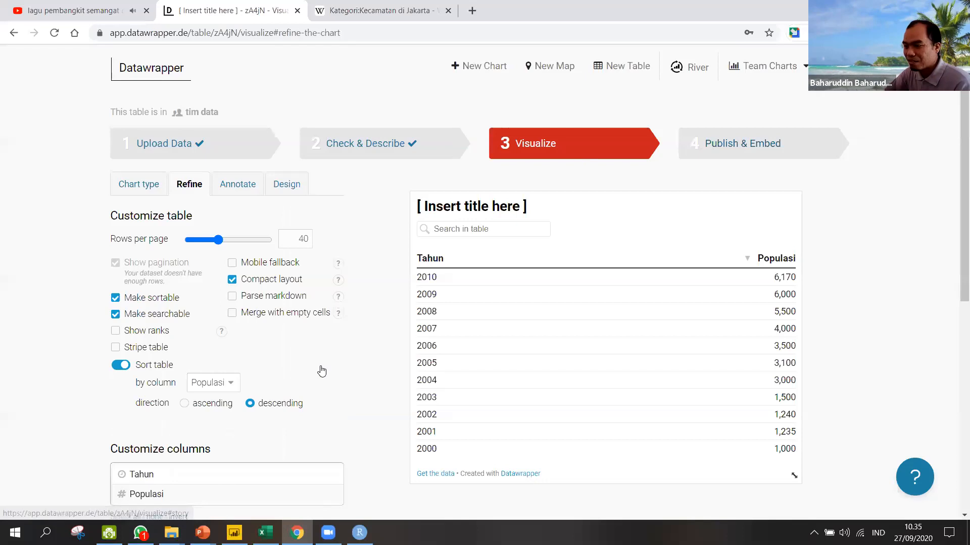
pyautogui.scroll(-1, 297, 370)
pyautogui.scroll(-2, 287, 354)
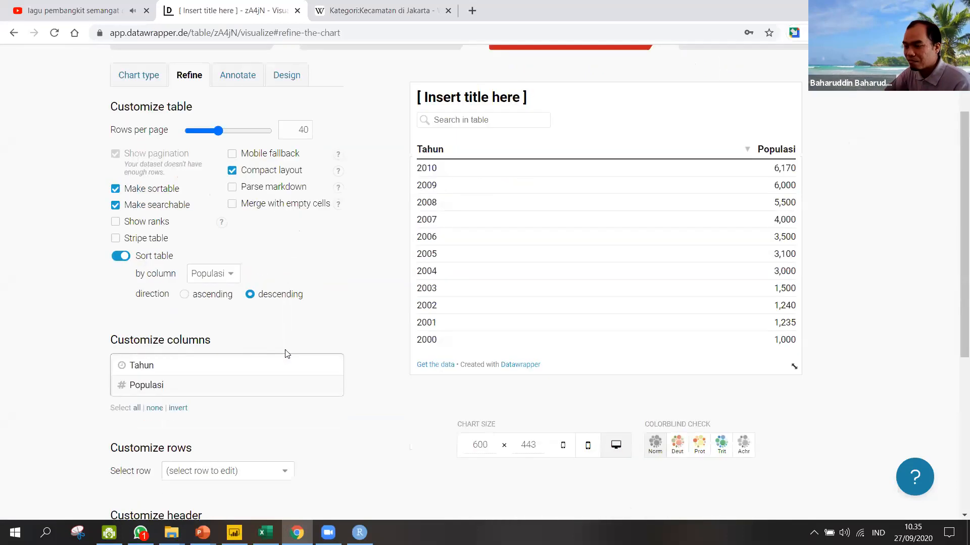
pyautogui.scroll(-4, 240, 262)
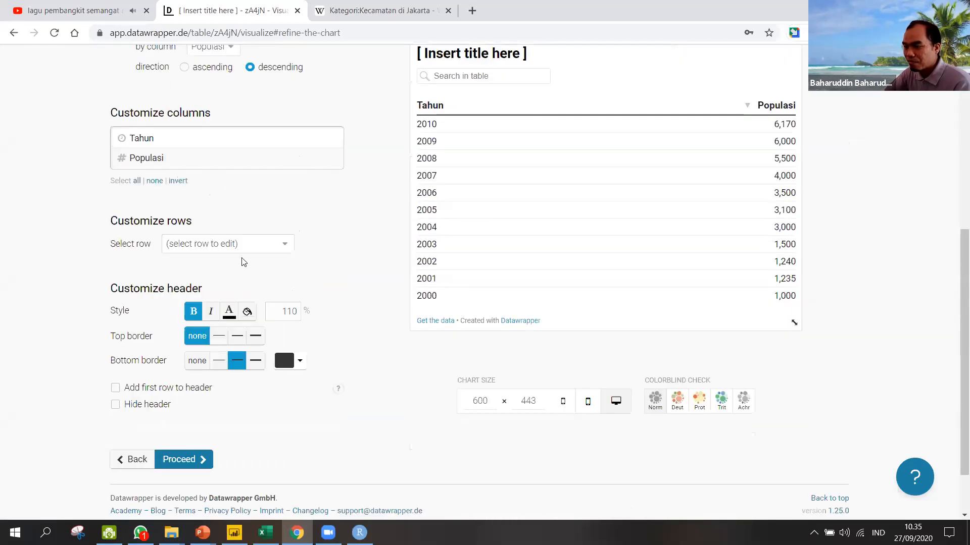
pyautogui.click(261, 248)
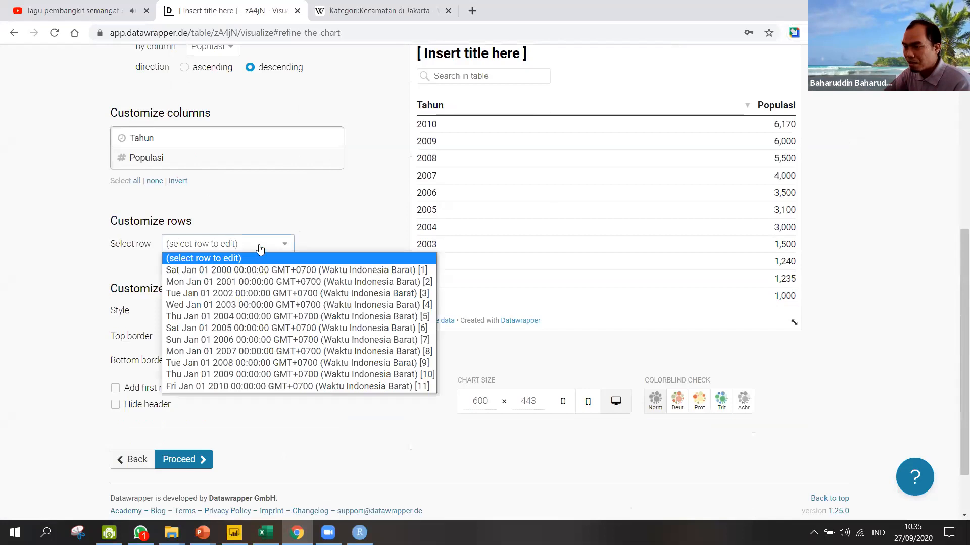
pyautogui.click(262, 244)
# - Try adding the first data row to the table header
pyautogui.scroll(-2, 261, 244)
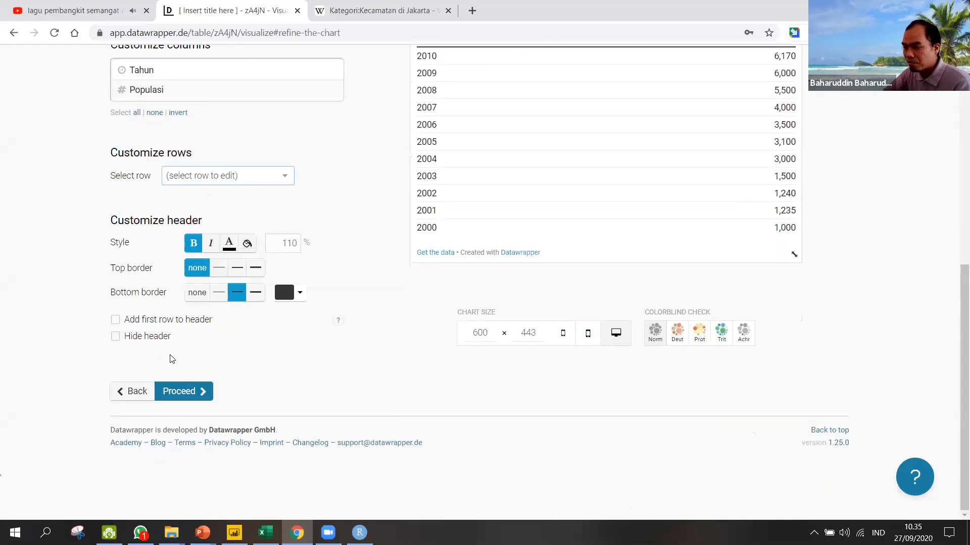
pyautogui.click(115, 322)
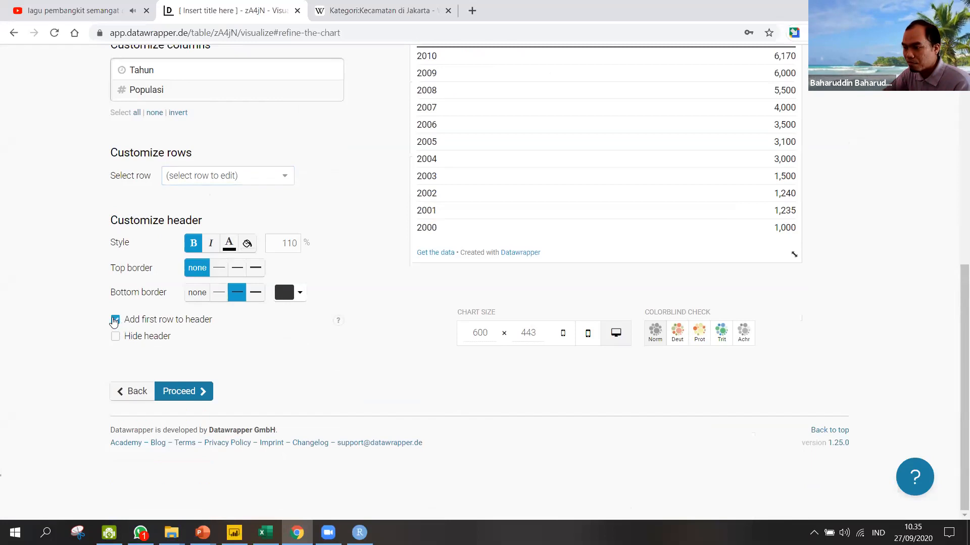
pyautogui.scroll(2, 318, 326)
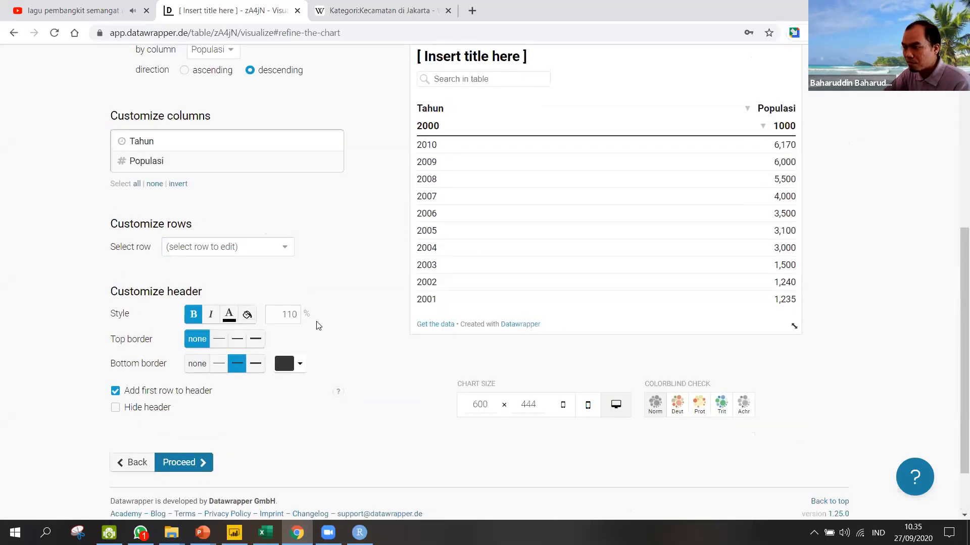
pyautogui.click(115, 391)
# - Hide the table header and set its bottom border color to orange
pyautogui.click(116, 408)
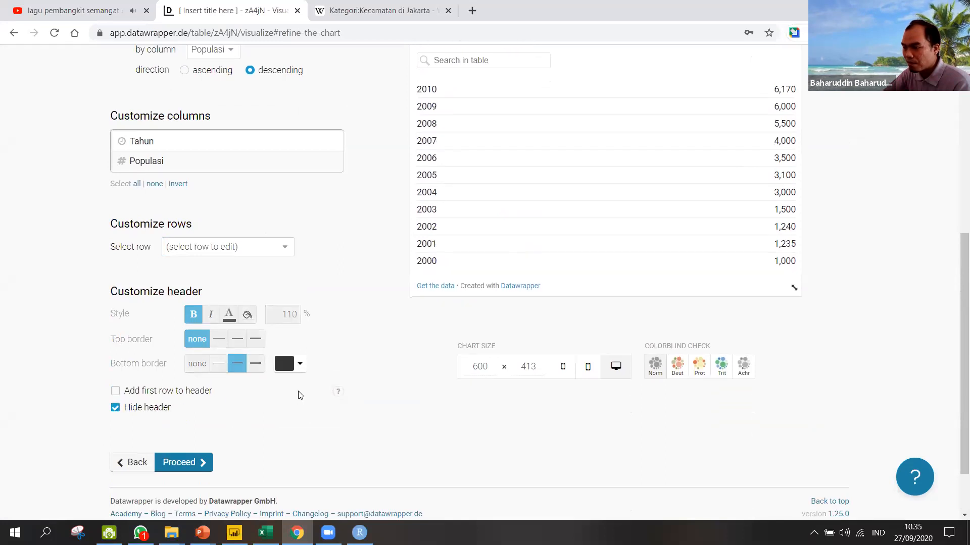
pyautogui.scroll(1, 301, 395)
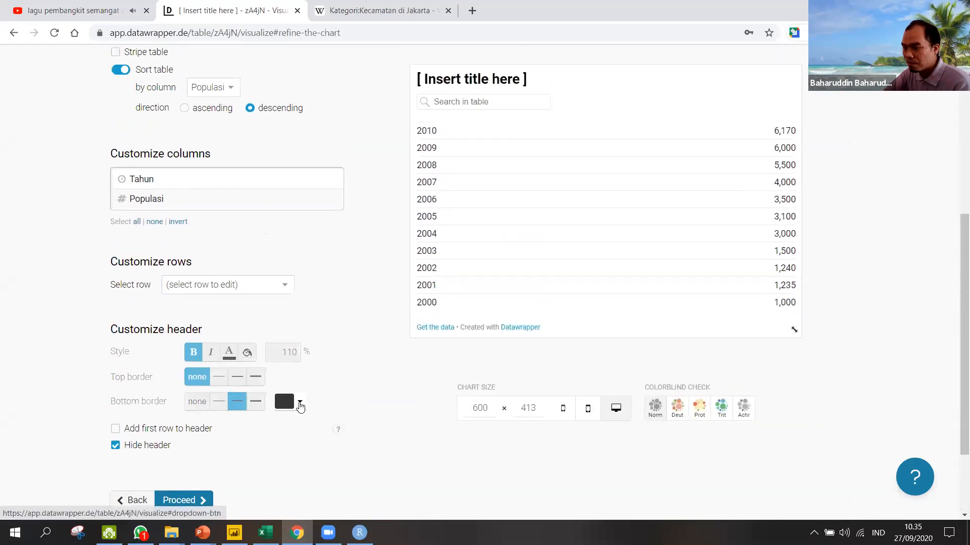
pyautogui.click(299, 404)
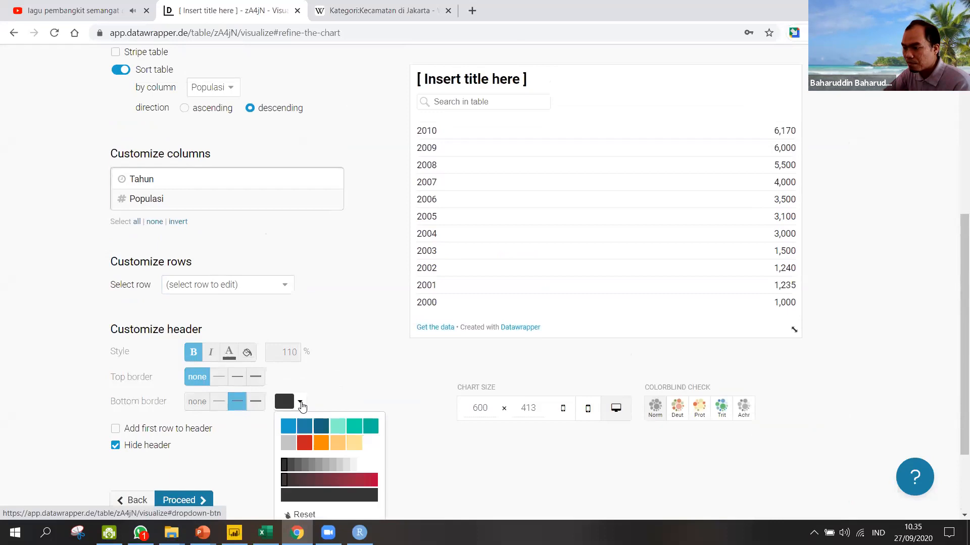
pyautogui.click(321, 446)
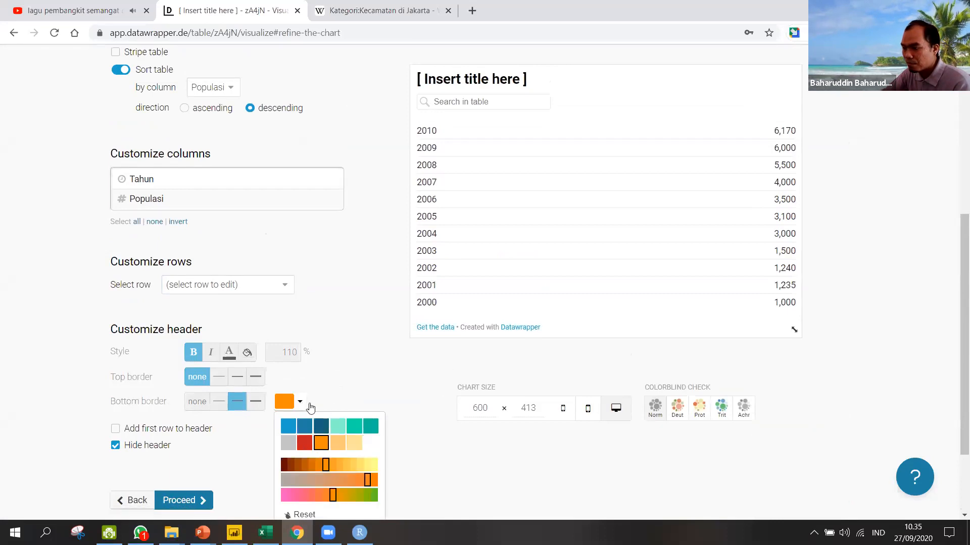
pyautogui.click(302, 404)
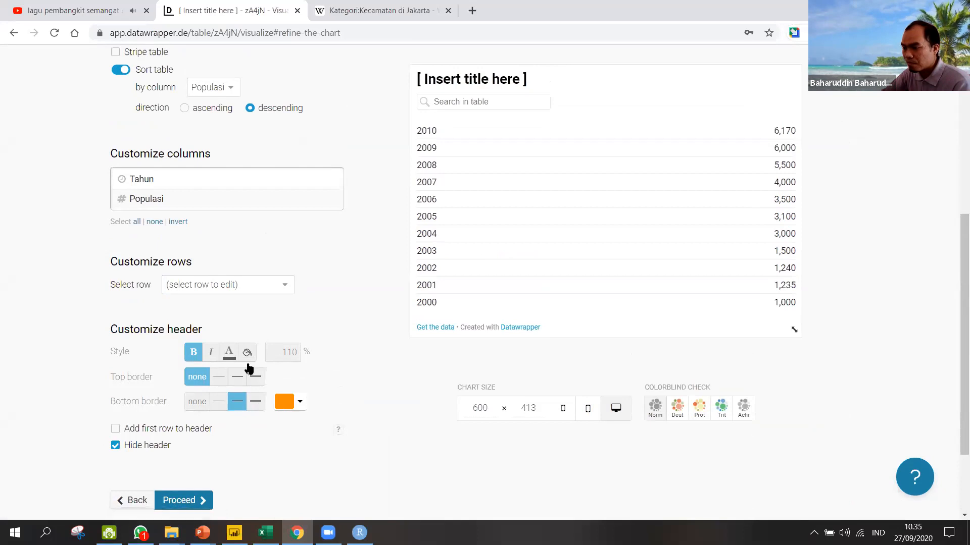
# - Set the header's background color to orange #fa8c00 and its text color to pink #fe4ac0
pyautogui.click(247, 353)
pyautogui.click(286, 394)
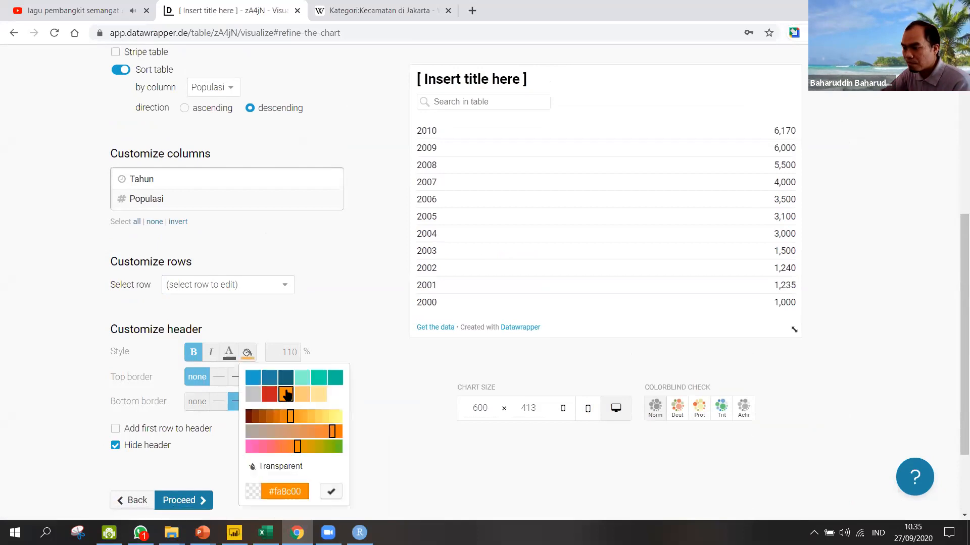
pyautogui.scroll(-2, 254, 370)
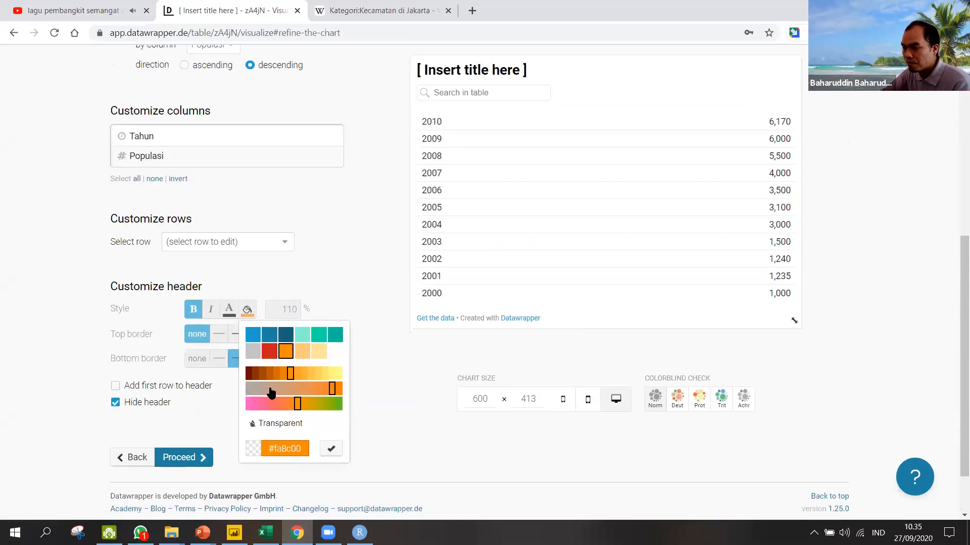
pyautogui.click(330, 449)
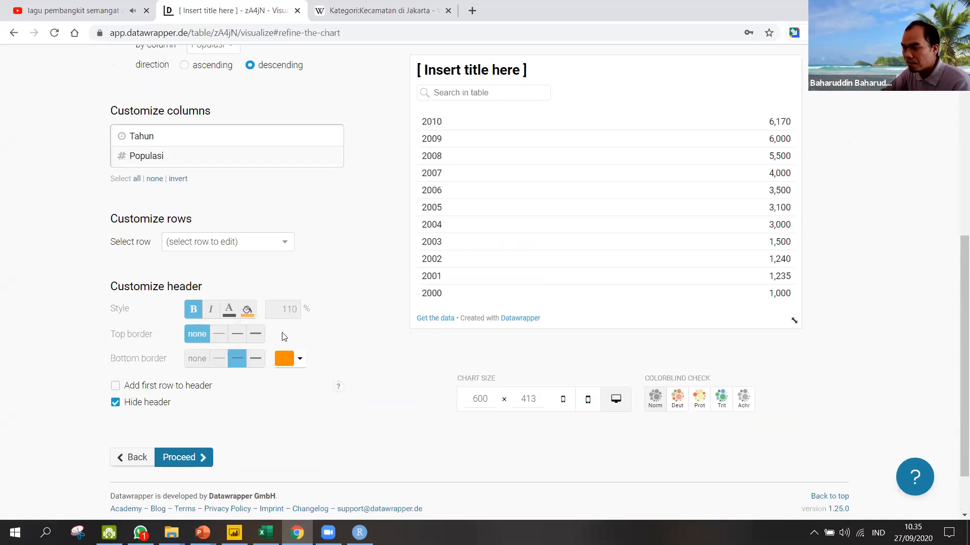
pyautogui.click(232, 311)
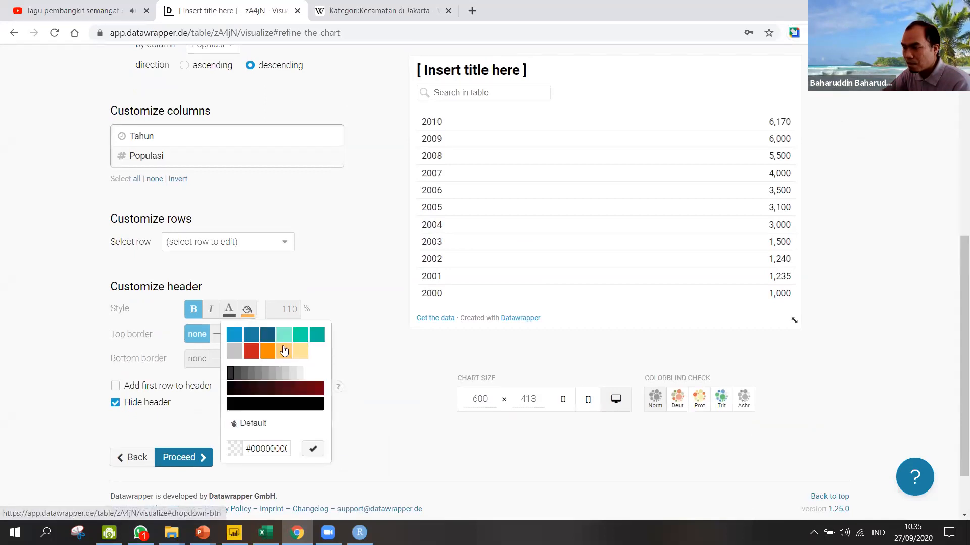
pyautogui.moveTo(278, 388); pyautogui.dragTo(307, 388)
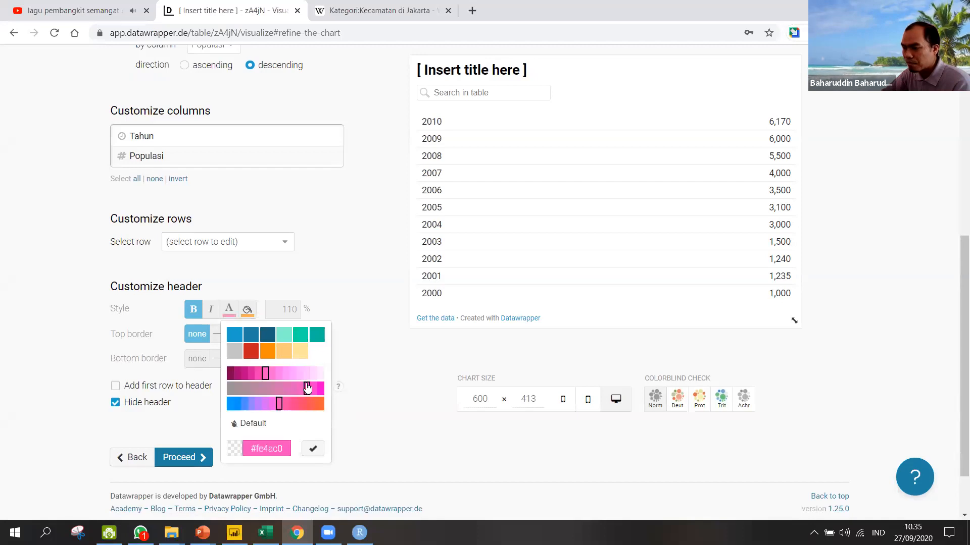
pyautogui.click(313, 449)
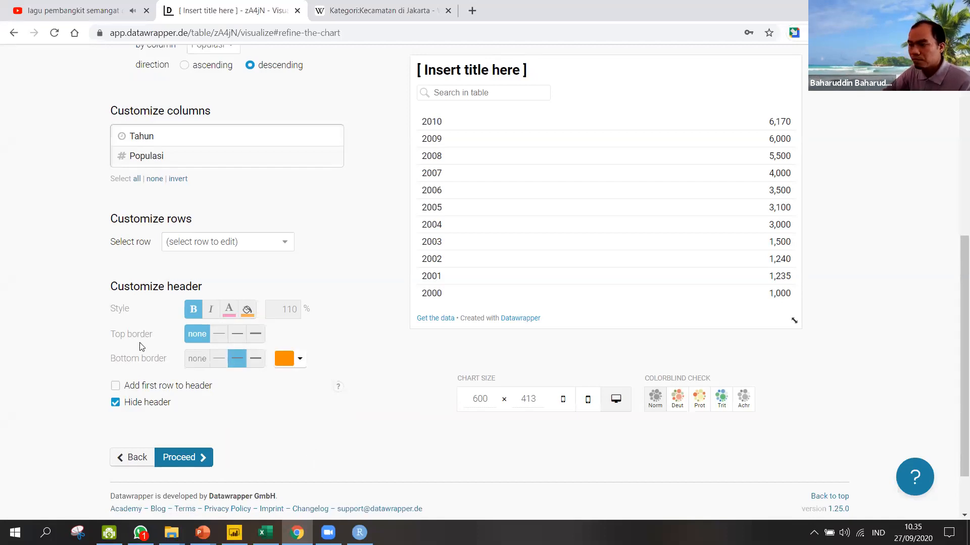
pyautogui.click(274, 249)
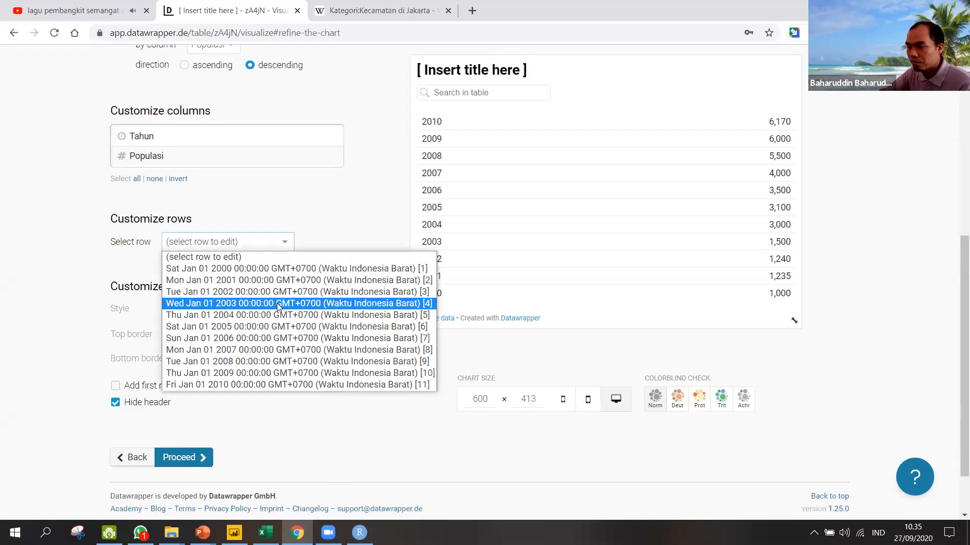
pyautogui.click(355, 225)
pyautogui.scroll(-1, 354, 224)
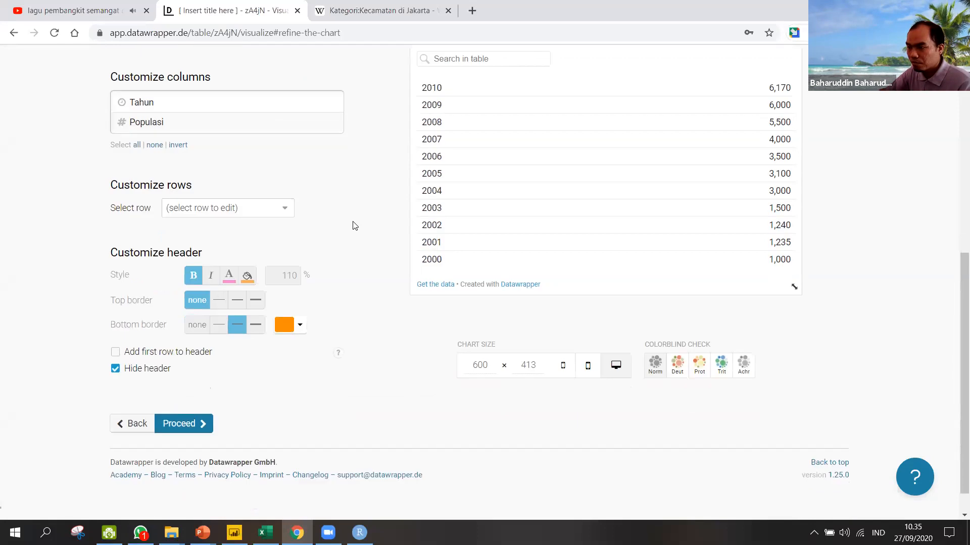
# - Set the background color of the Populasi column to orange #fa8c00
pyautogui.click(202, 110)
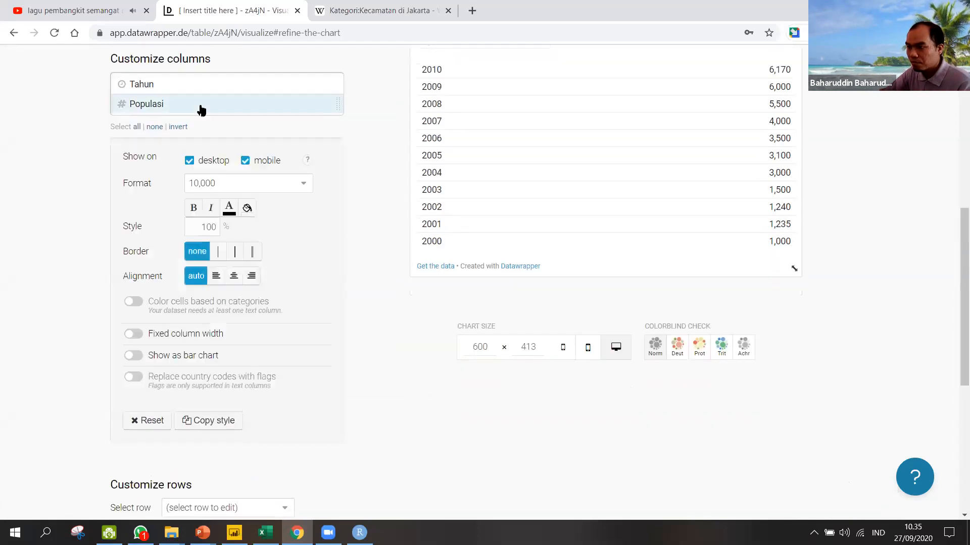
pyautogui.click(202, 89)
pyautogui.click(197, 108)
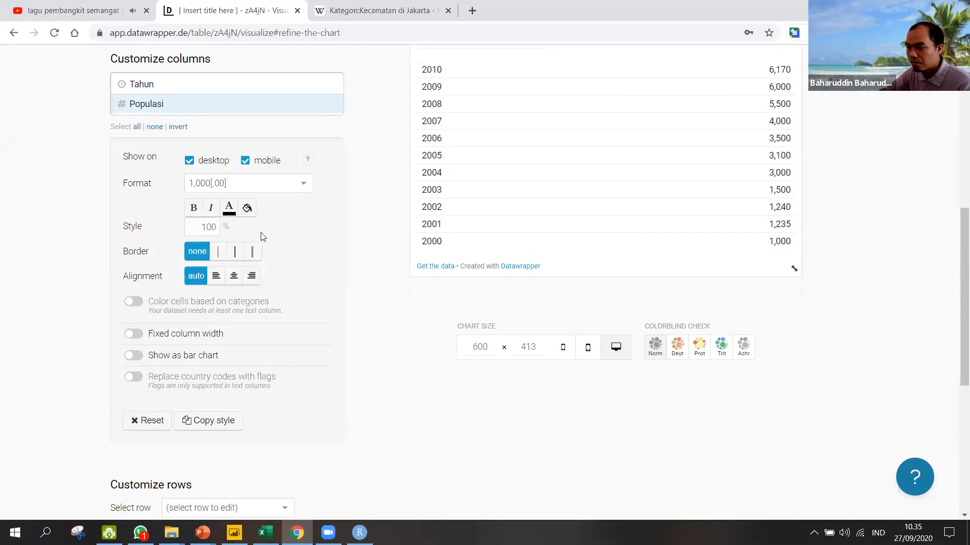
pyautogui.click(245, 208)
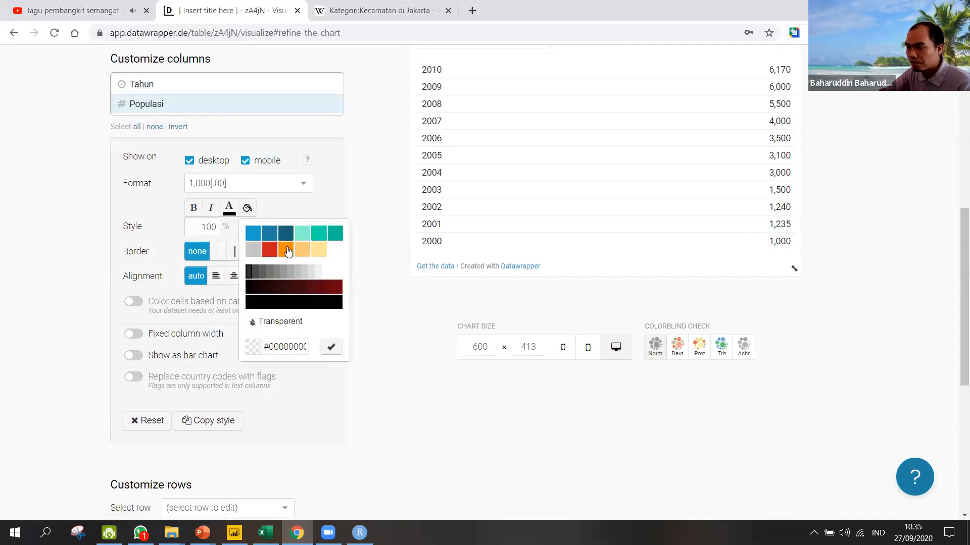
pyautogui.click(286, 249)
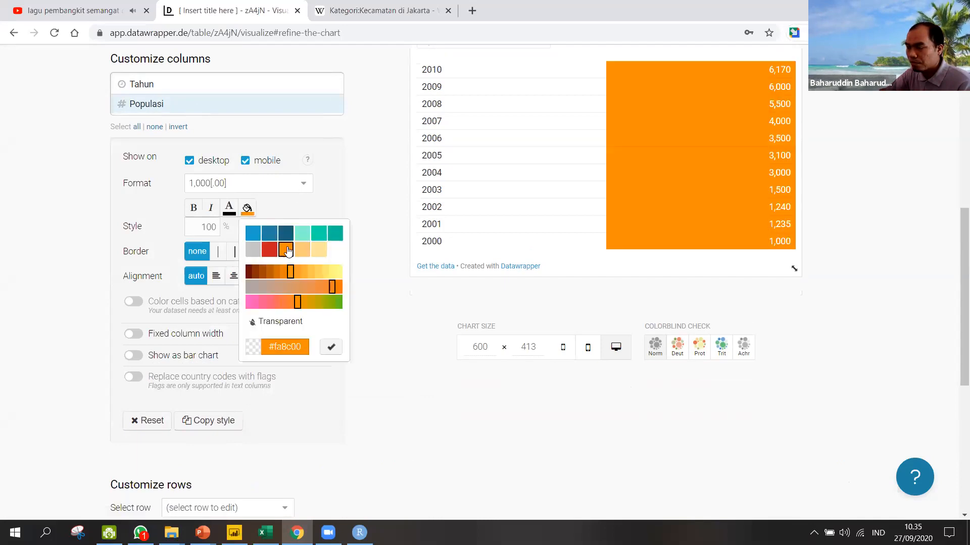
# - Set the background color of the Tahun column to turquoise #82f5cf and close the column's settings
pyautogui.scroll(1, 287, 251)
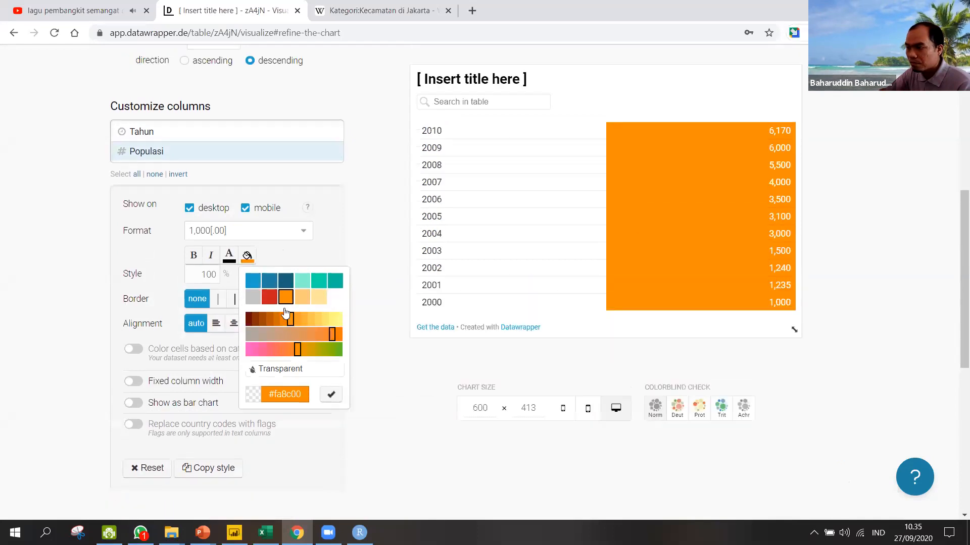
pyautogui.click(206, 139)
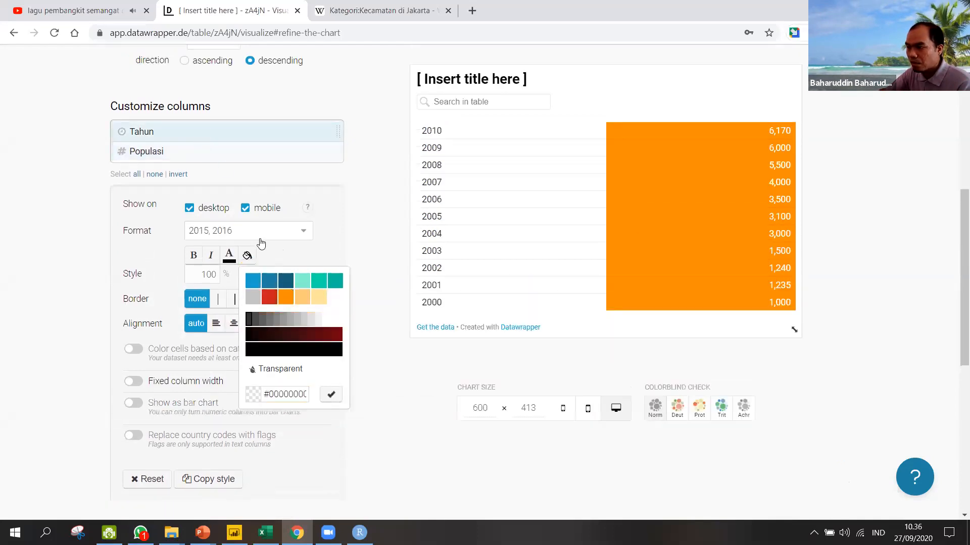
pyautogui.click(252, 297)
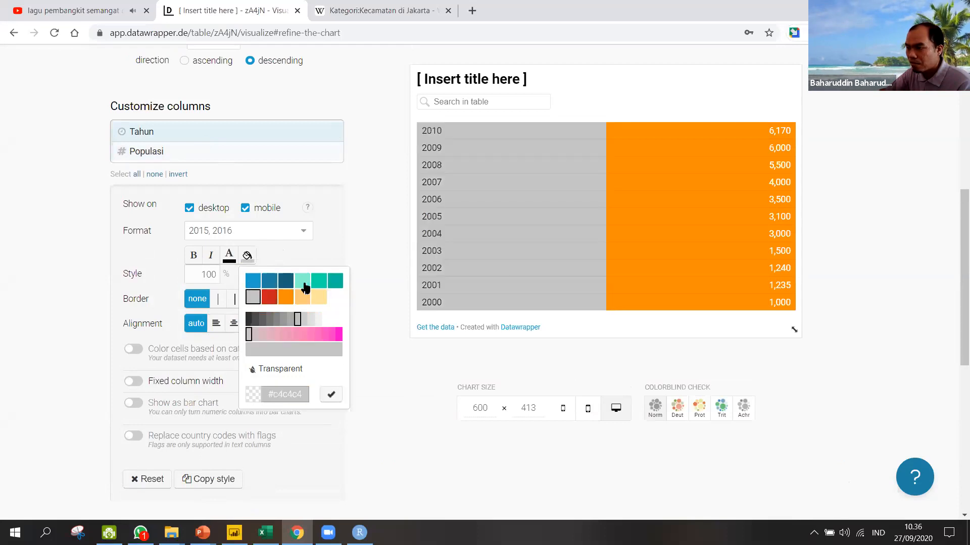
pyautogui.click(303, 284)
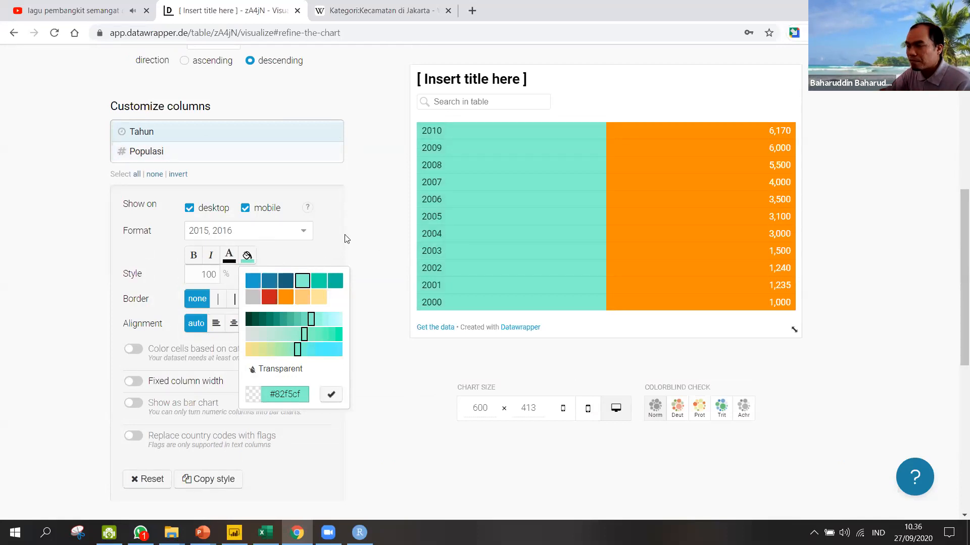
pyautogui.click(386, 228)
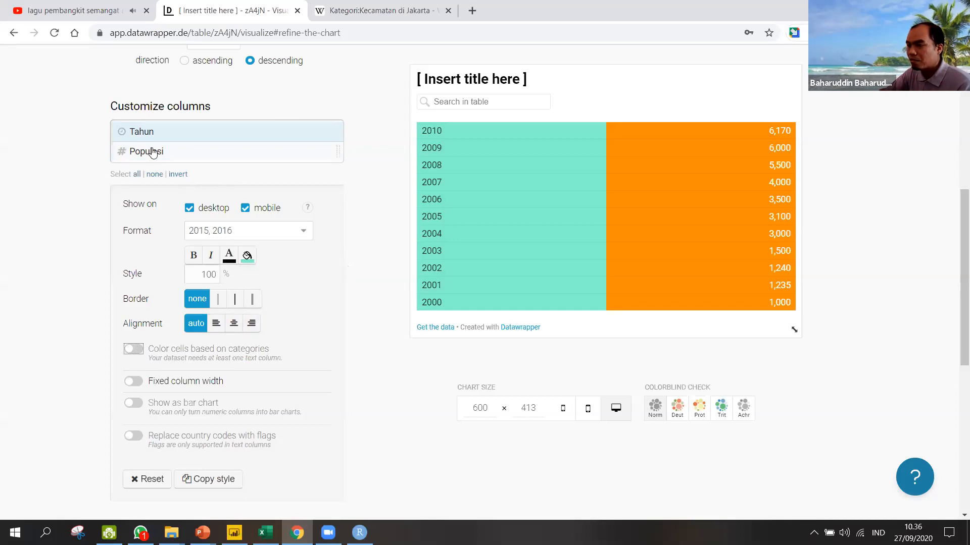
pyautogui.click(174, 138)
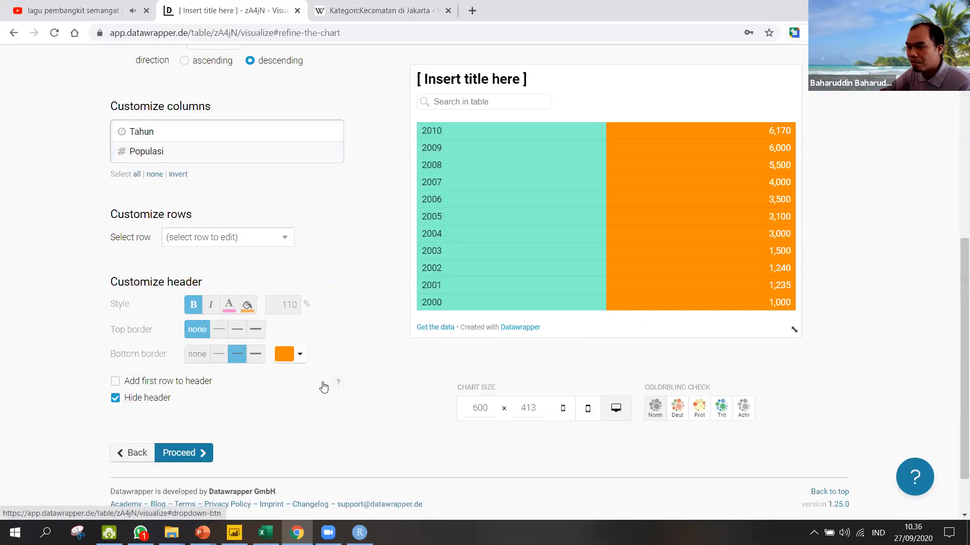
# - Replace the table's placeholder title with "Peningkatan Populasi Penyakit" in the annotation settings
pyautogui.scroll(7, 331, 270)
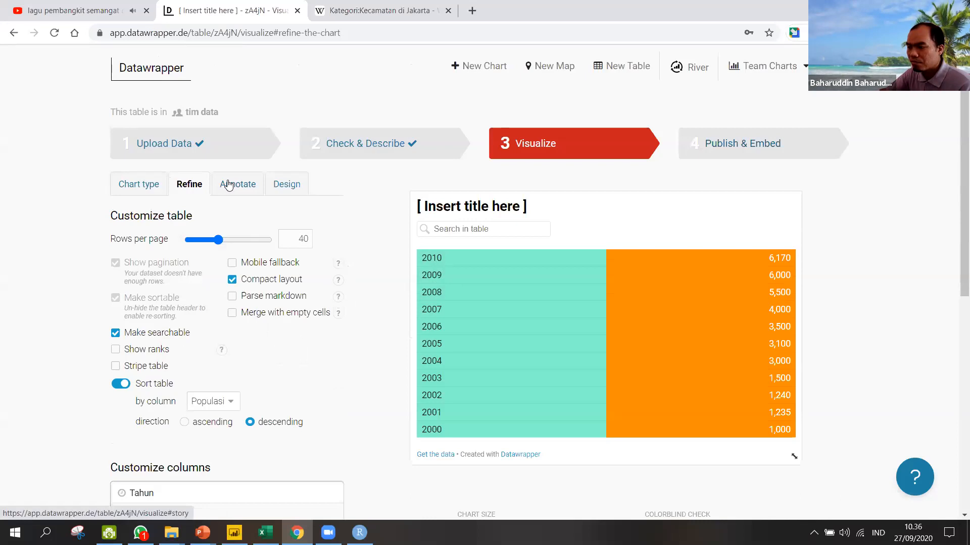
pyautogui.click(229, 185)
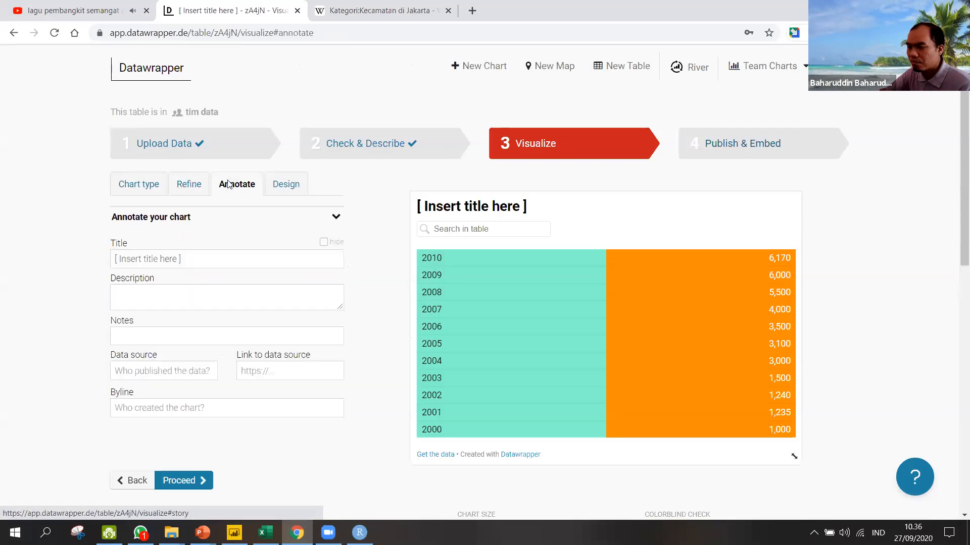
pyautogui.click(197, 186)
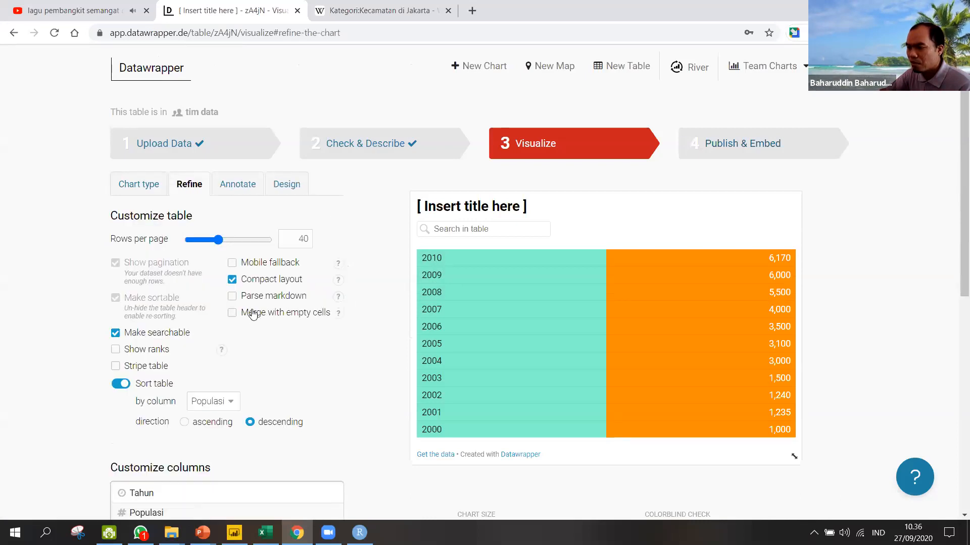
pyautogui.click(248, 191)
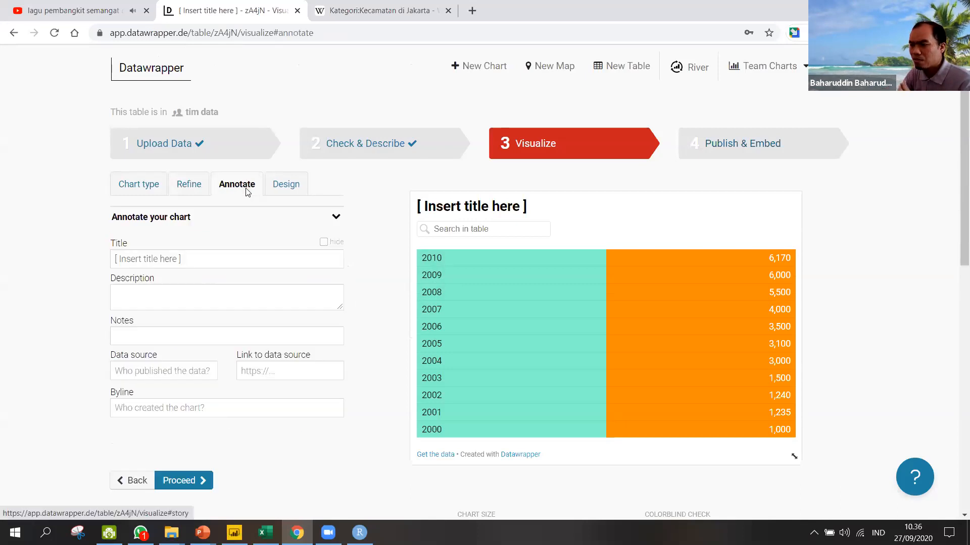
pyautogui.click(208, 259)
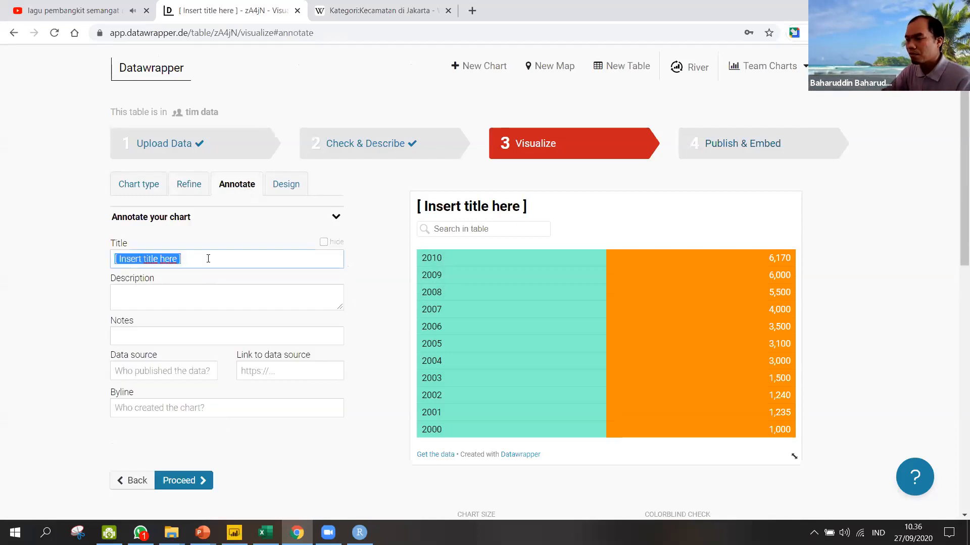
pyautogui.write('Pe')
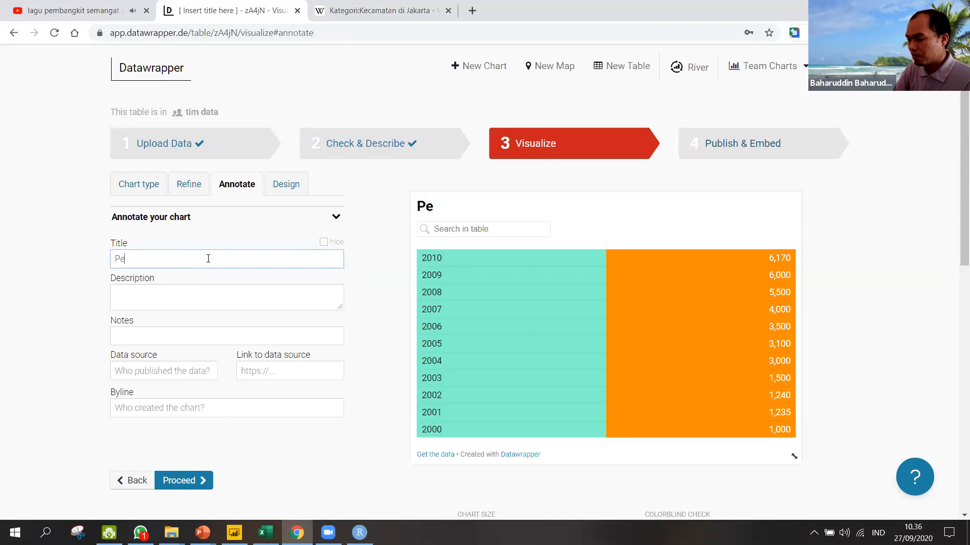
pyautogui.write('ningkatan Populasi')
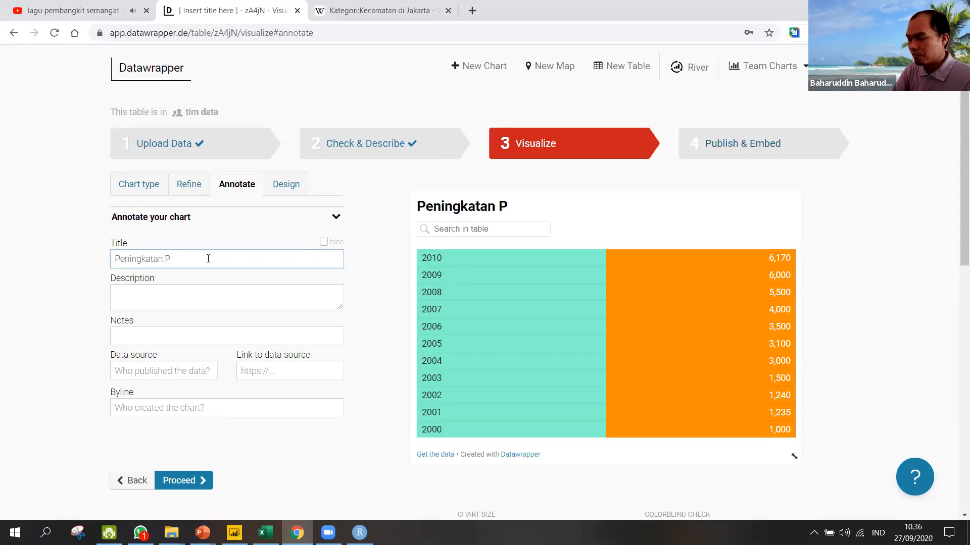
pyautogui.write('enyakit')
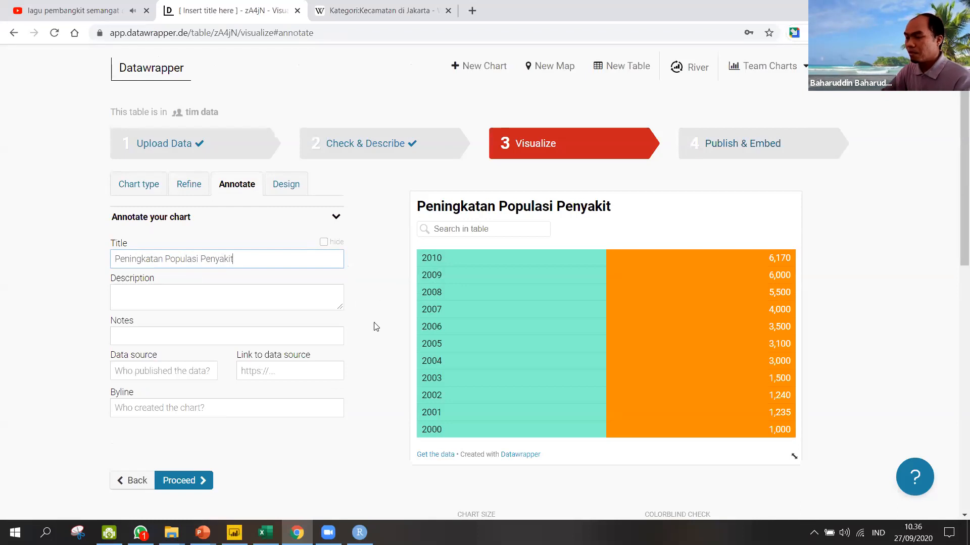
# - Close the RStudio window that is open in the background
pyautogui.moveTo(359, 532)
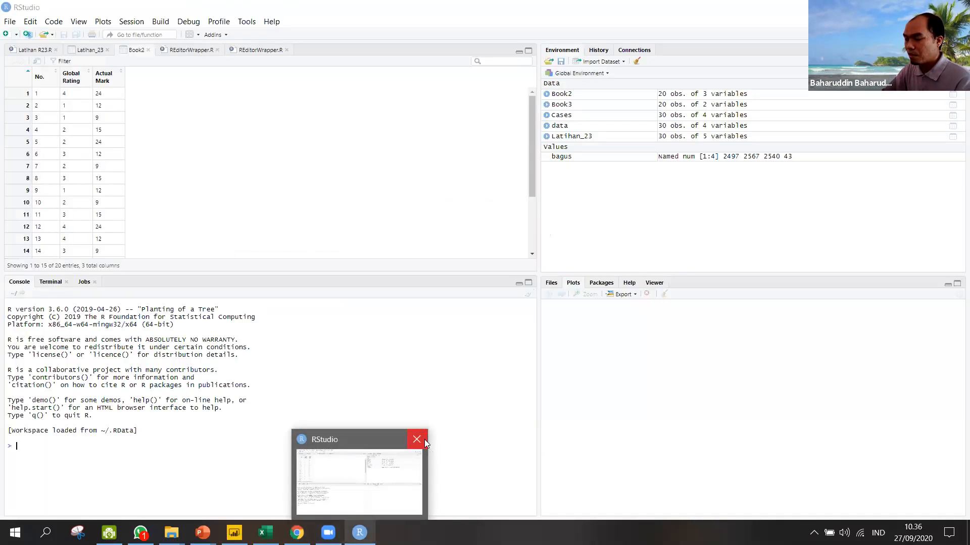
pyautogui.click(418, 441)
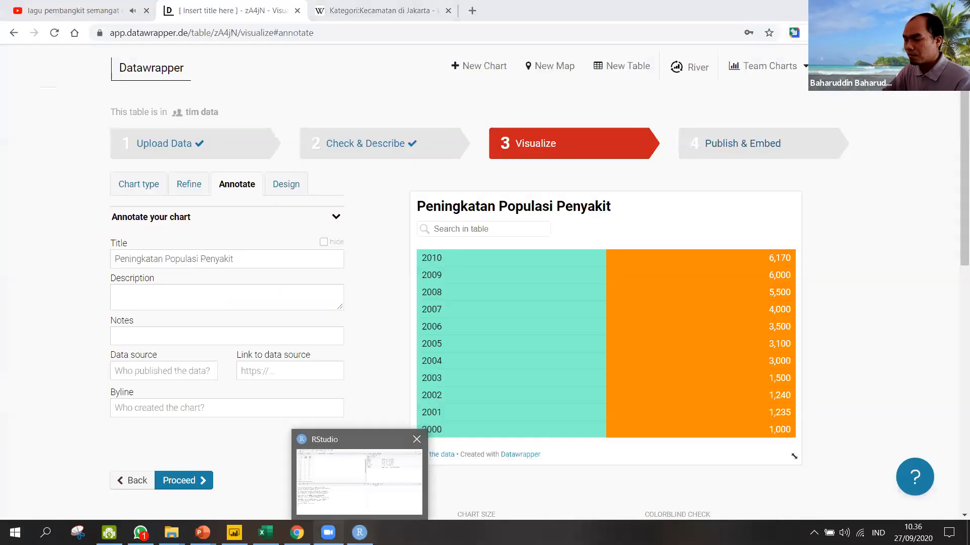
pyautogui.click(417, 439)
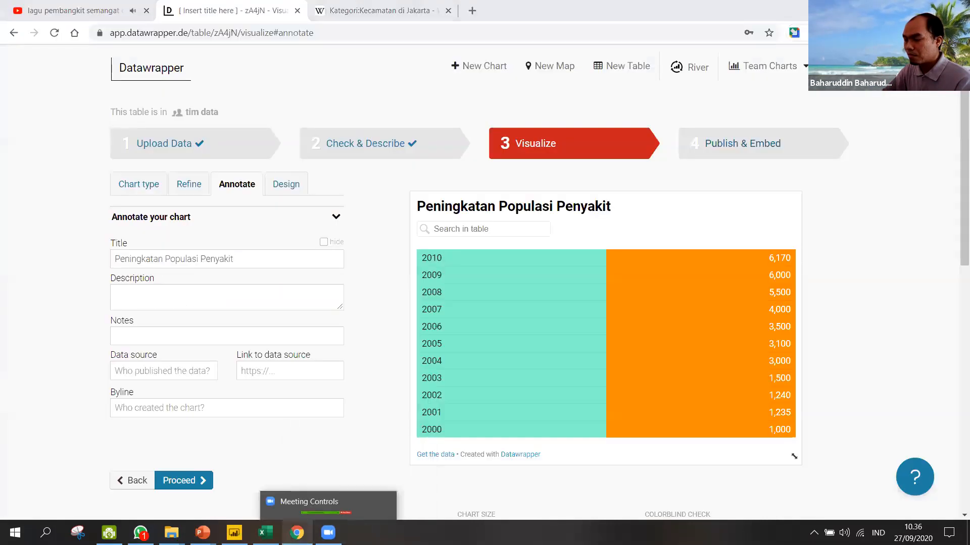
# - Switch to Power BI Desktop and back to the Datawrapper table, and open its Publish & Embed stage
pyautogui.moveTo(297, 533)
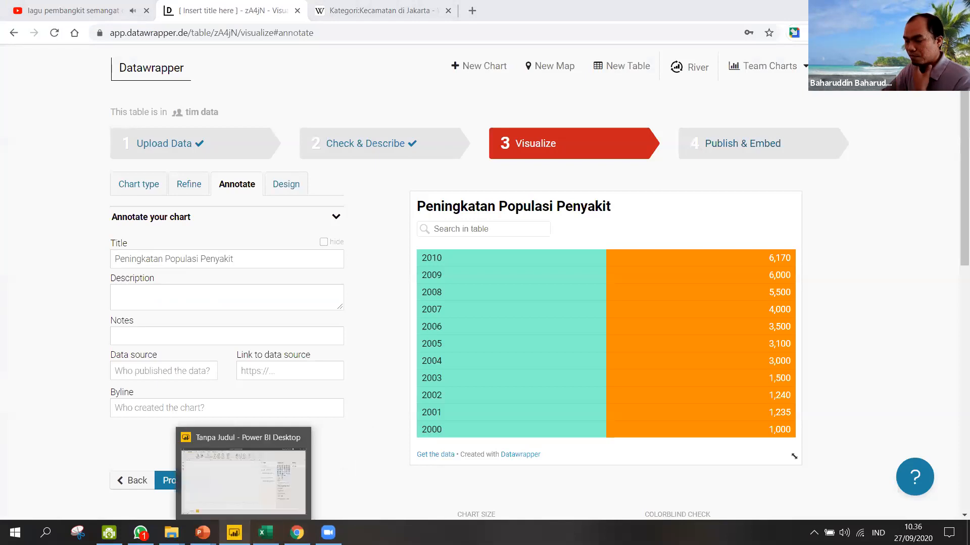
pyautogui.click(234, 533)
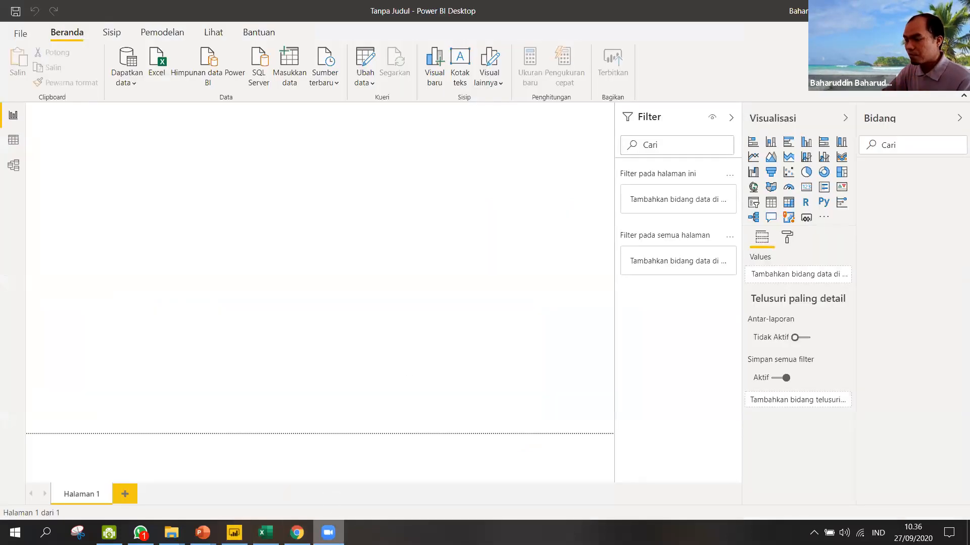
pyautogui.click(297, 533)
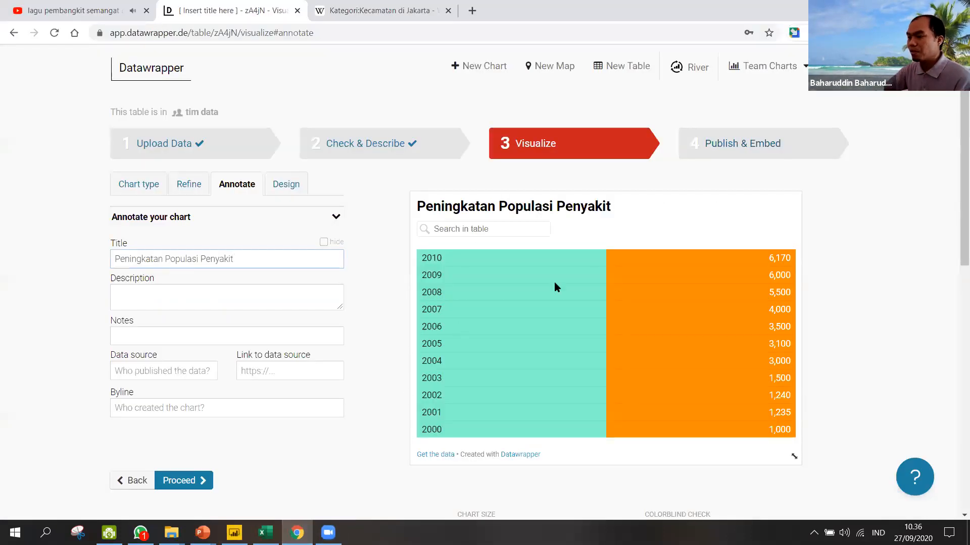
pyautogui.click(732, 142)
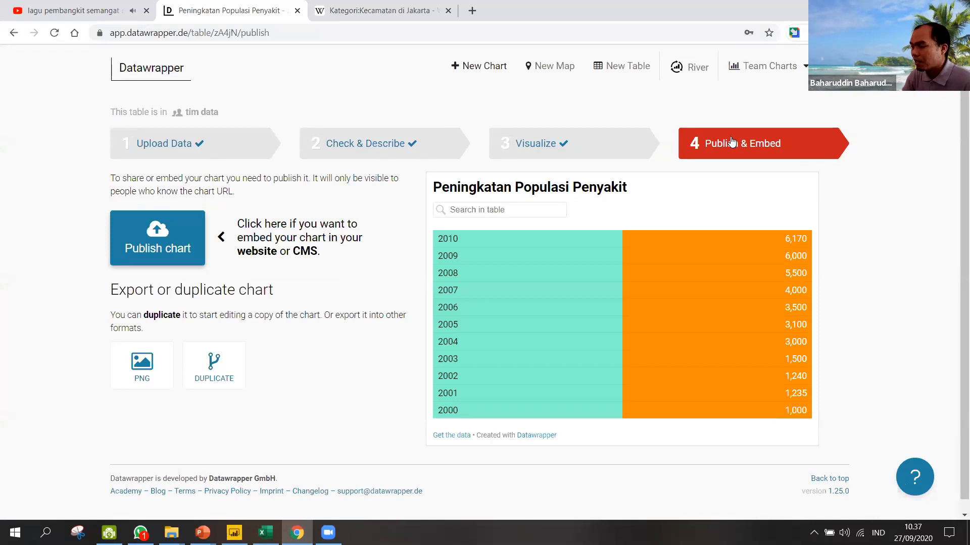
# - View the PowerPoint decks "Prinsip Dasar Visuliasasi" and "Let's give a Datawrapper Workshop", and return to the table's publishing page in Chrome
pyautogui.moveTo(203, 533)
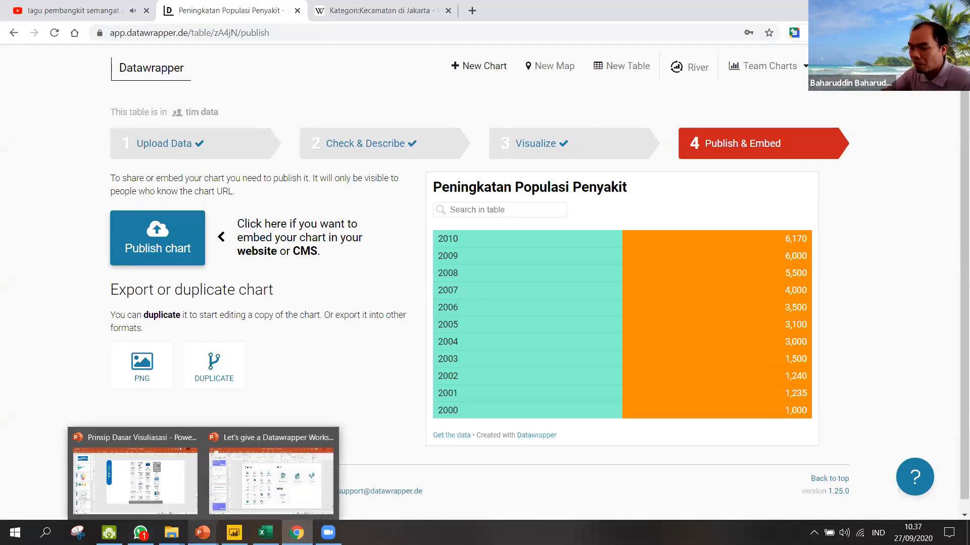
pyautogui.click(109, 489)
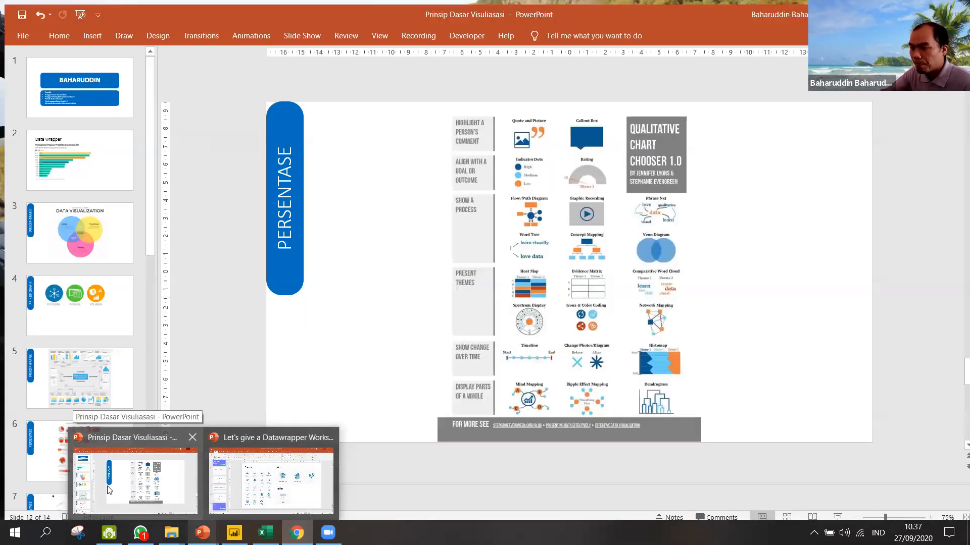
pyautogui.click(109, 488)
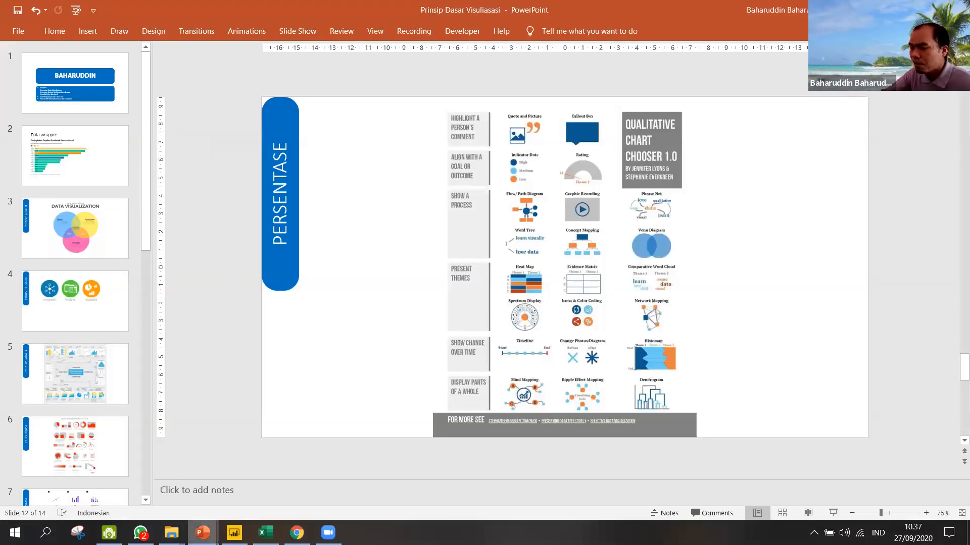
pyautogui.moveTo(202, 533)
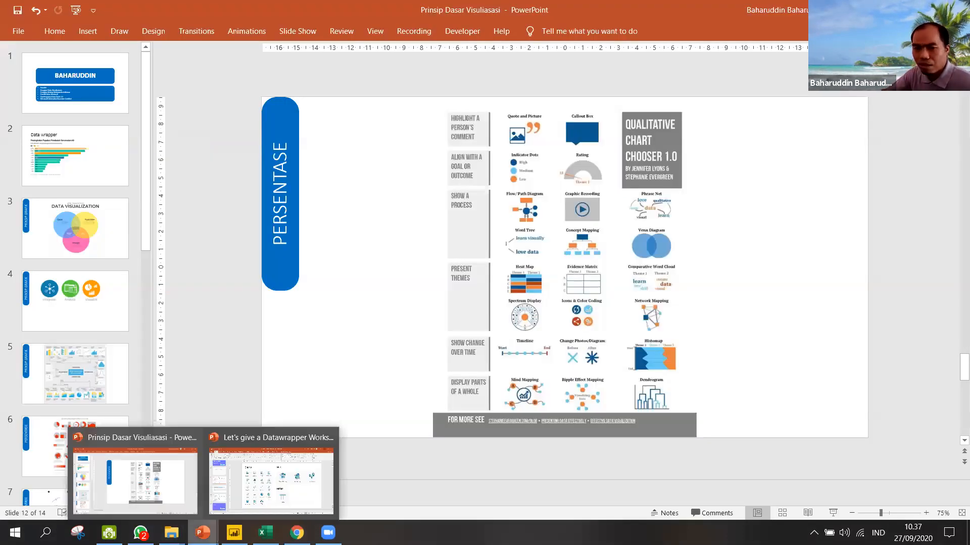
pyautogui.click(248, 498)
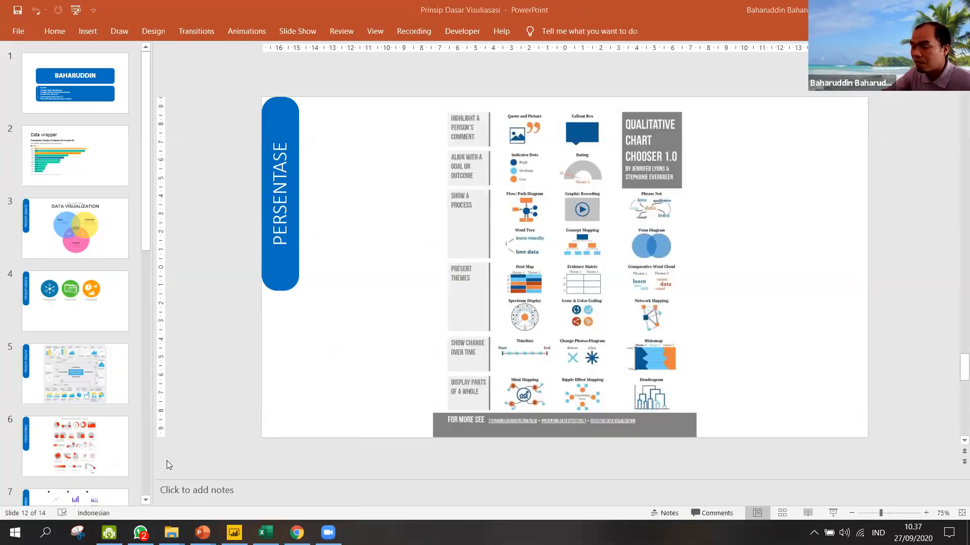
pyautogui.scroll(-5, 99, 306)
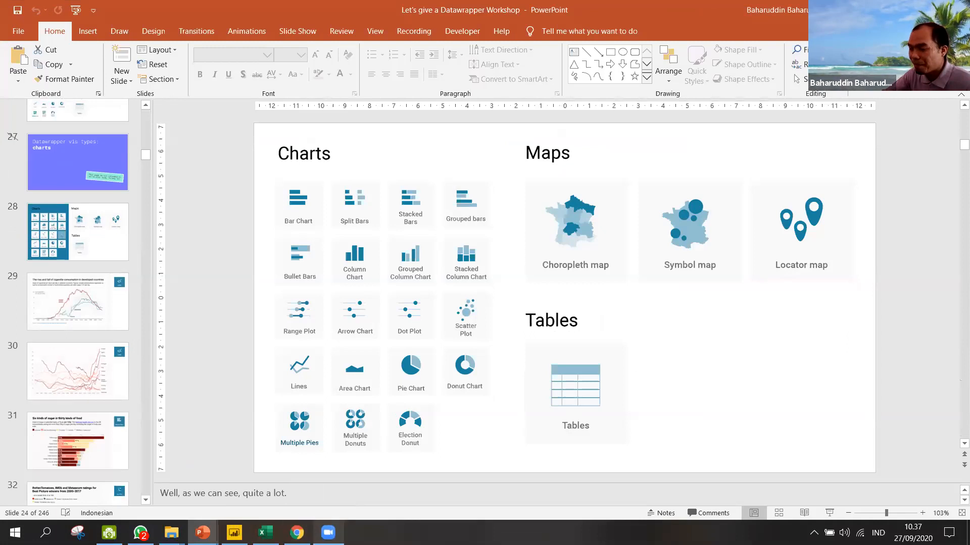
pyautogui.moveTo(328, 532)
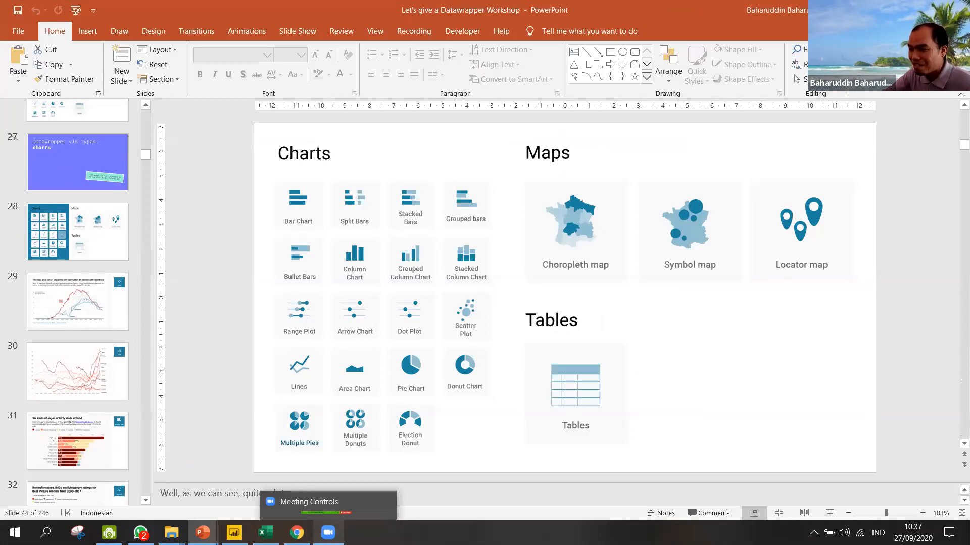
pyautogui.click(297, 532)
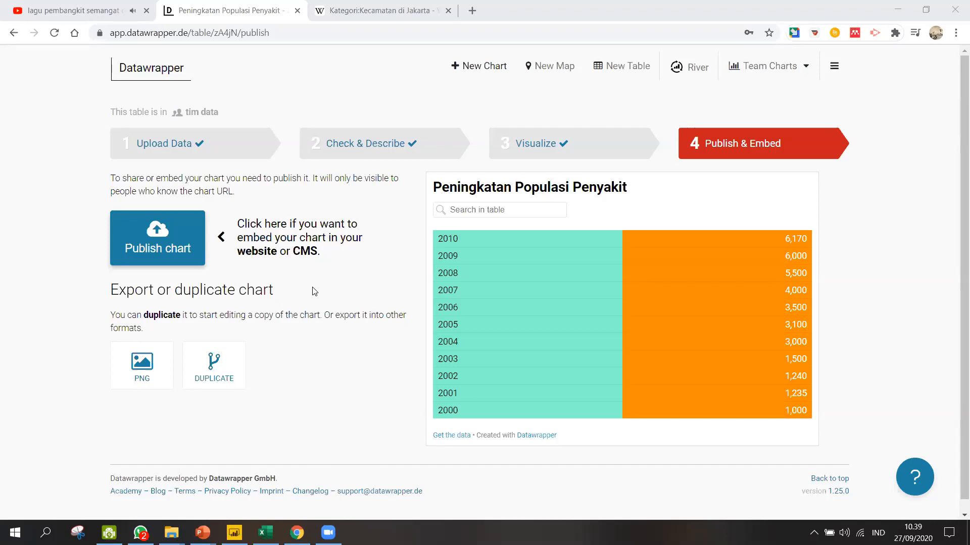
# - Switch between the table's Publish & Embed and Visualize stages and review its Refine settings for table, columns, rows and header
pyautogui.click(253, 101)
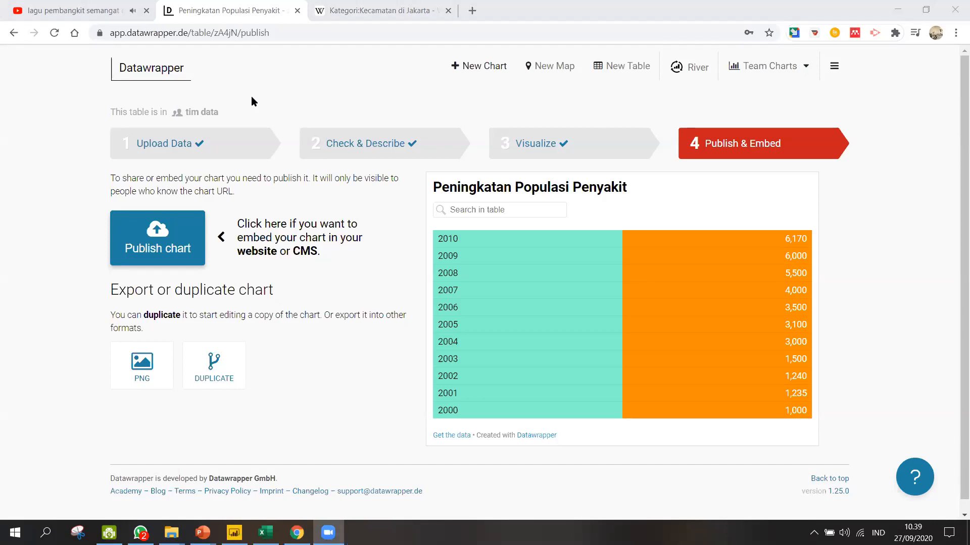
pyautogui.click(522, 145)
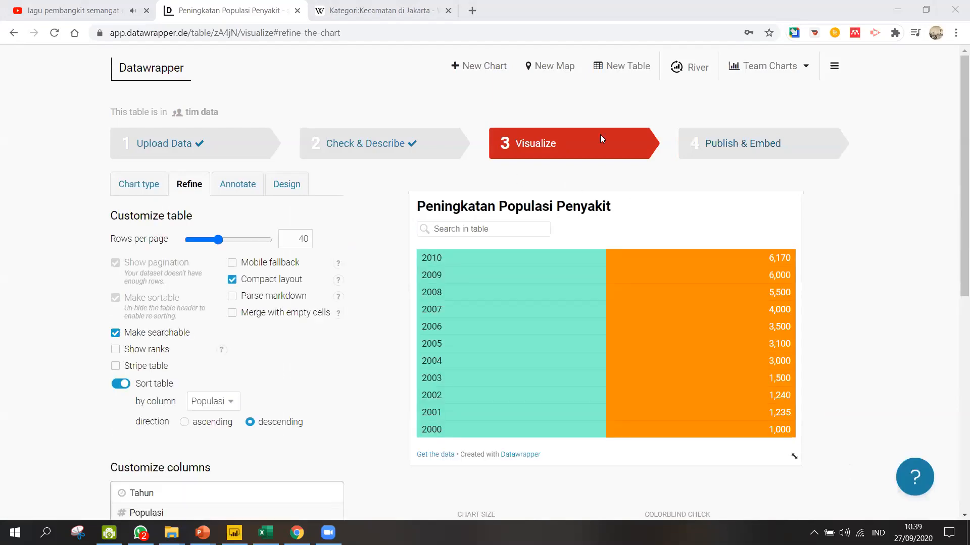
pyautogui.click(715, 144)
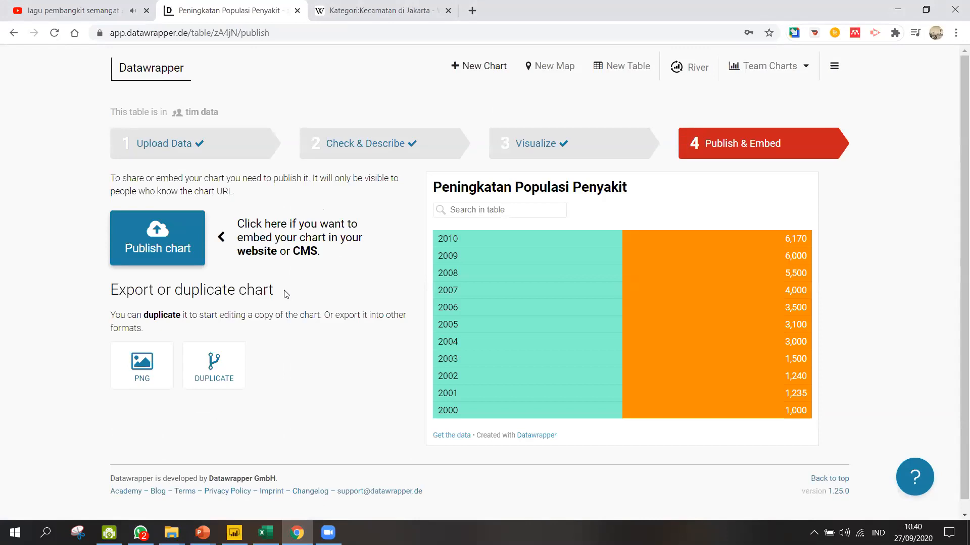
pyautogui.scroll(-1, 286, 293)
pyautogui.click(553, 137)
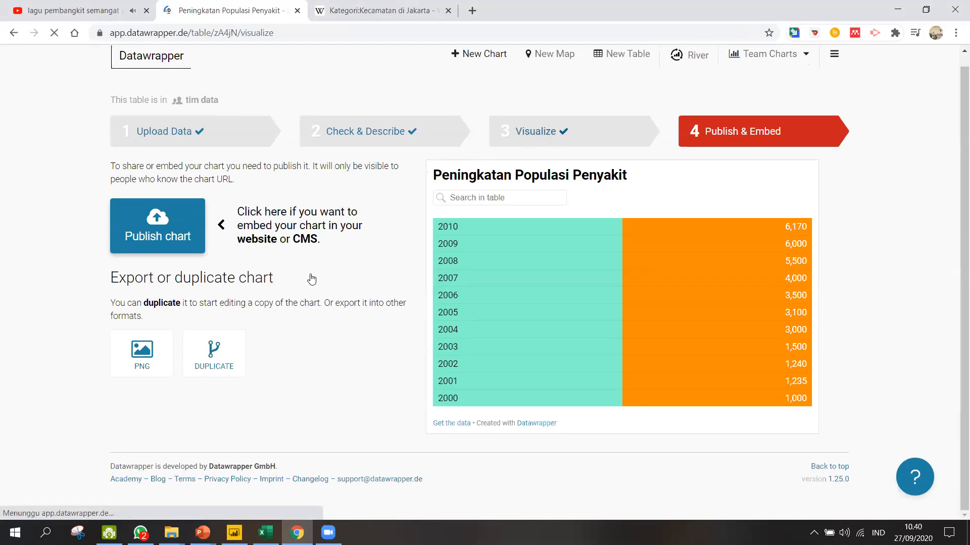
pyautogui.click(296, 328)
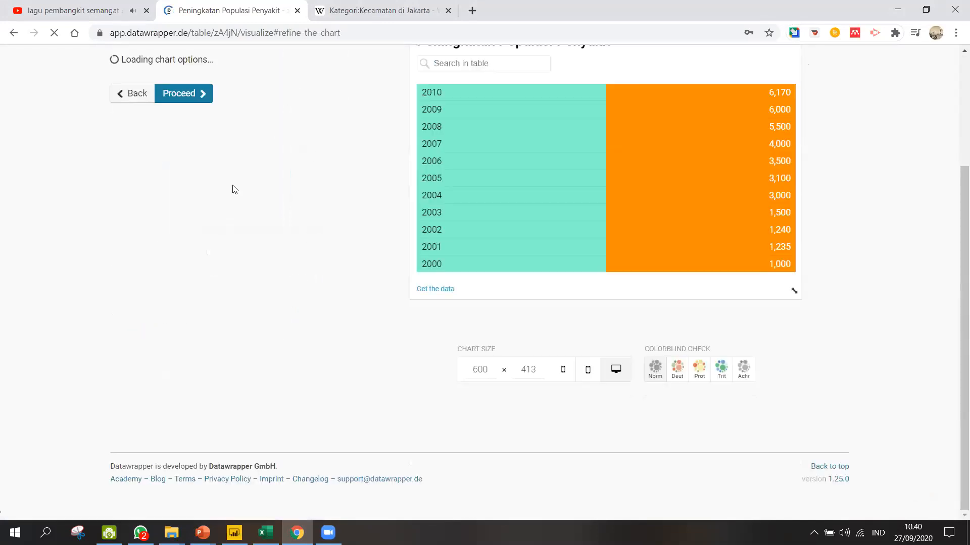
pyautogui.scroll(-5, 233, 190)
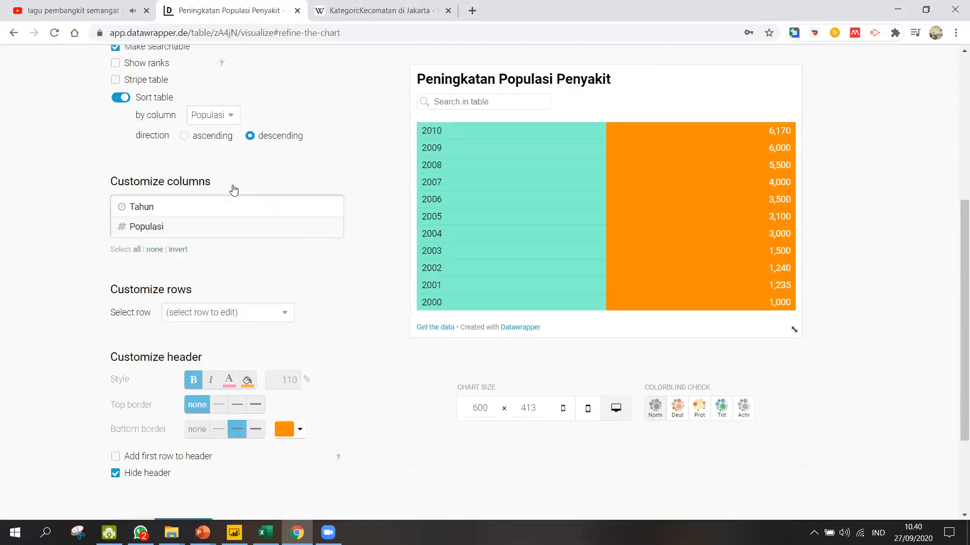
pyautogui.scroll(8, 243, 190)
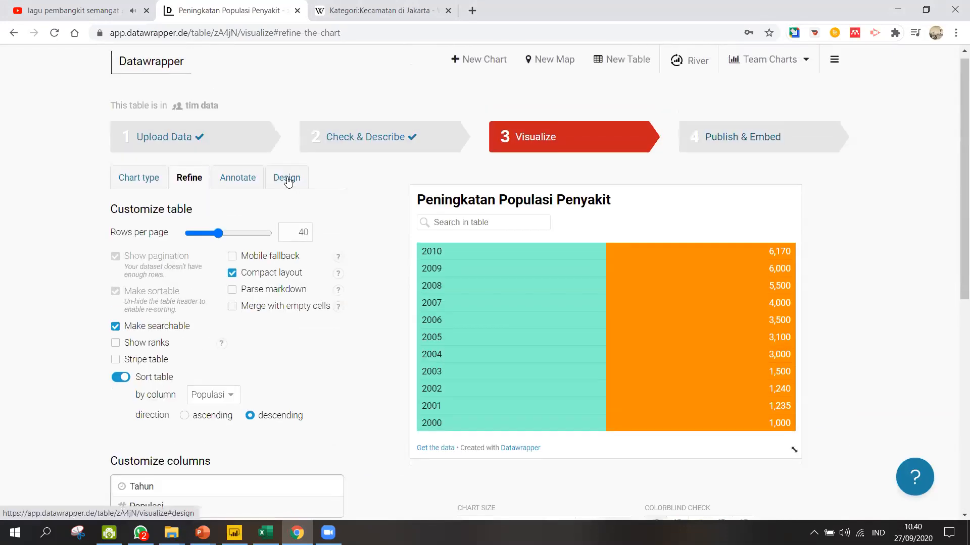
# - Look through the layout choices, then try hiding the table's title in the annotation settings and show it again
pyautogui.click(286, 177)
pyautogui.click(258, 209)
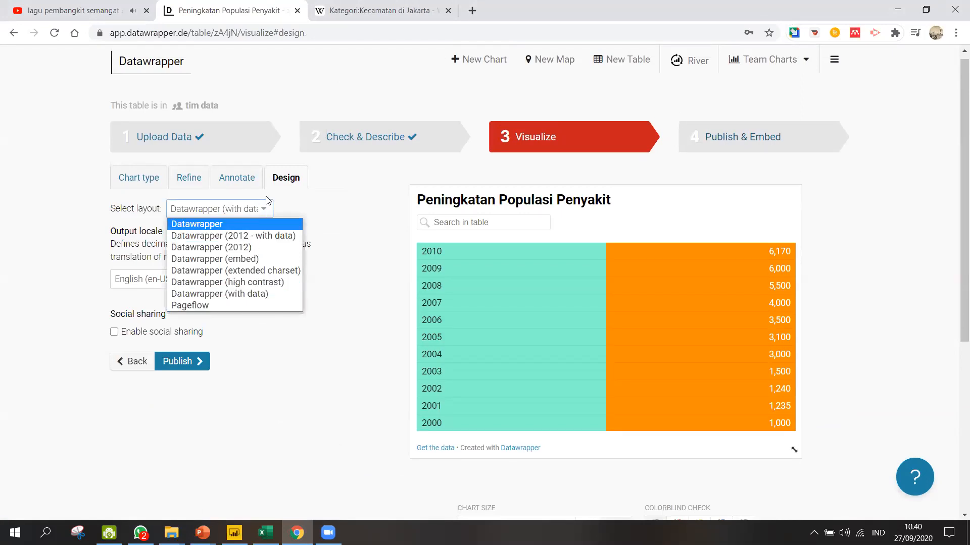
pyautogui.click(245, 176)
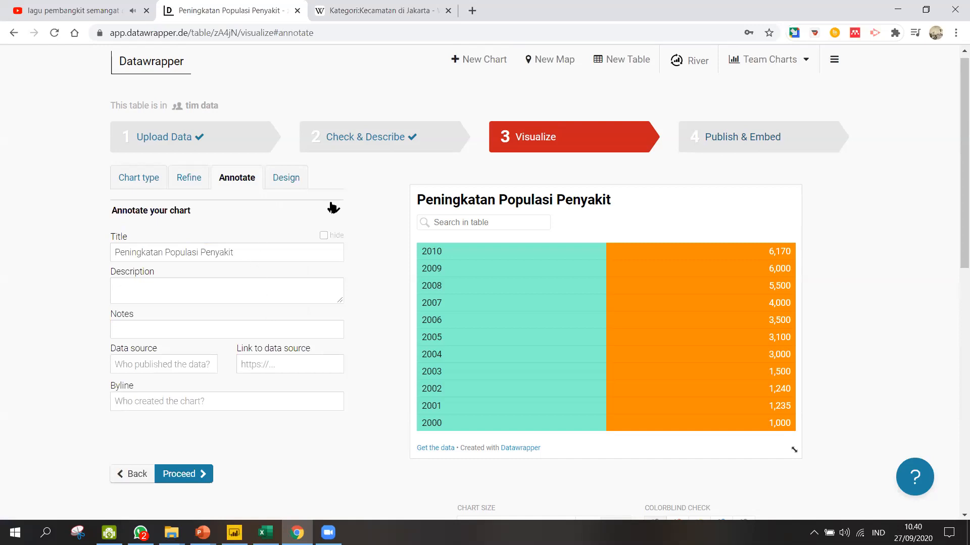
pyautogui.click(324, 237)
pyautogui.click(323, 236)
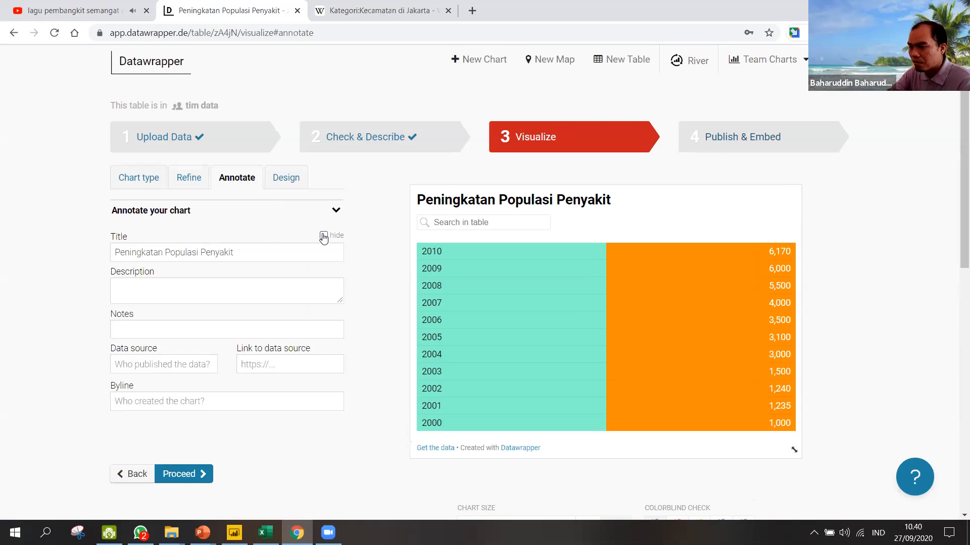
pyautogui.click(324, 236)
pyautogui.click(323, 236)
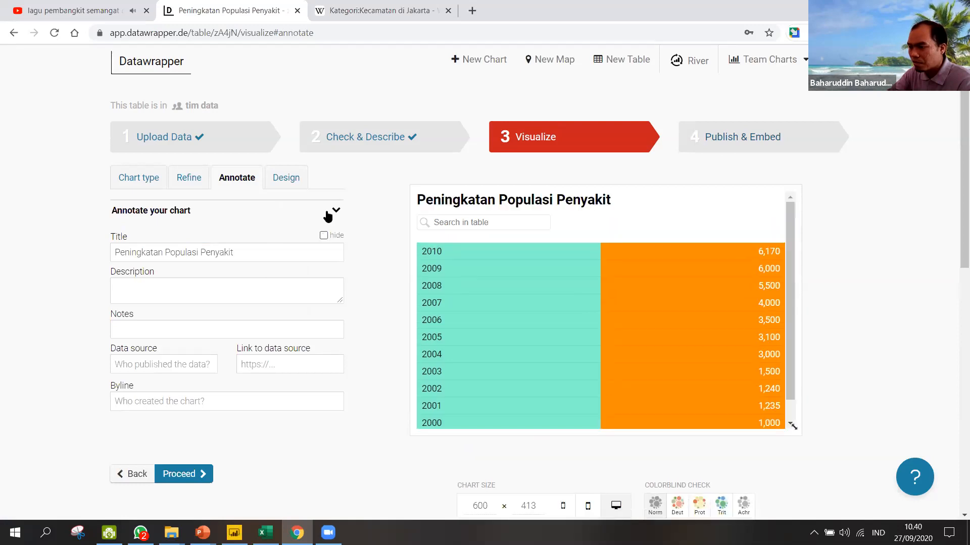
# - Set the table's layout to Pageflow in the design settings
pyautogui.click(286, 177)
pyautogui.click(244, 210)
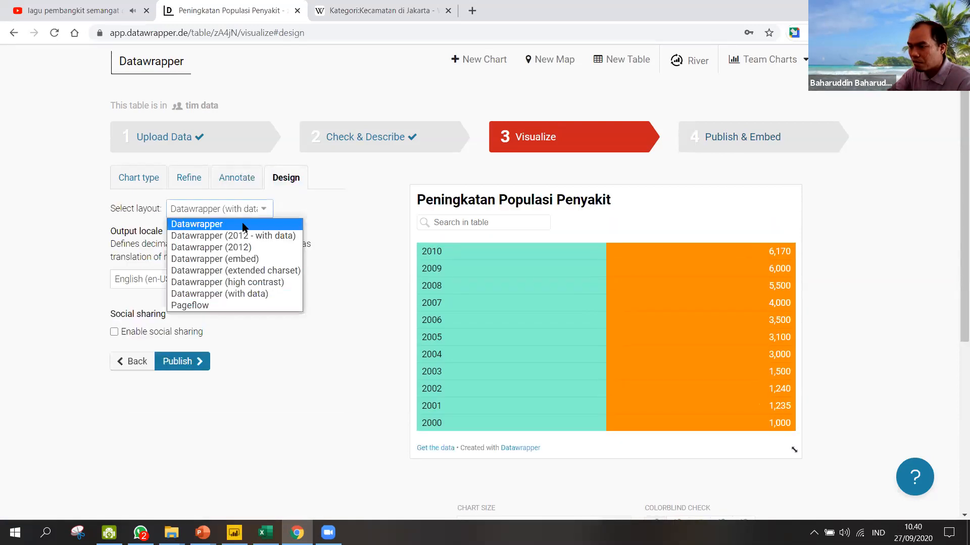
pyautogui.click(230, 306)
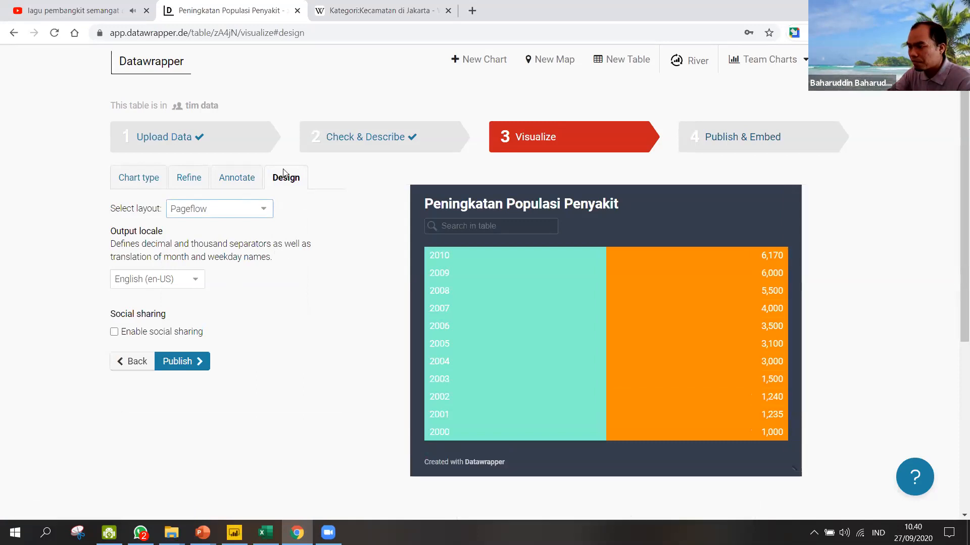
pyautogui.click(260, 210)
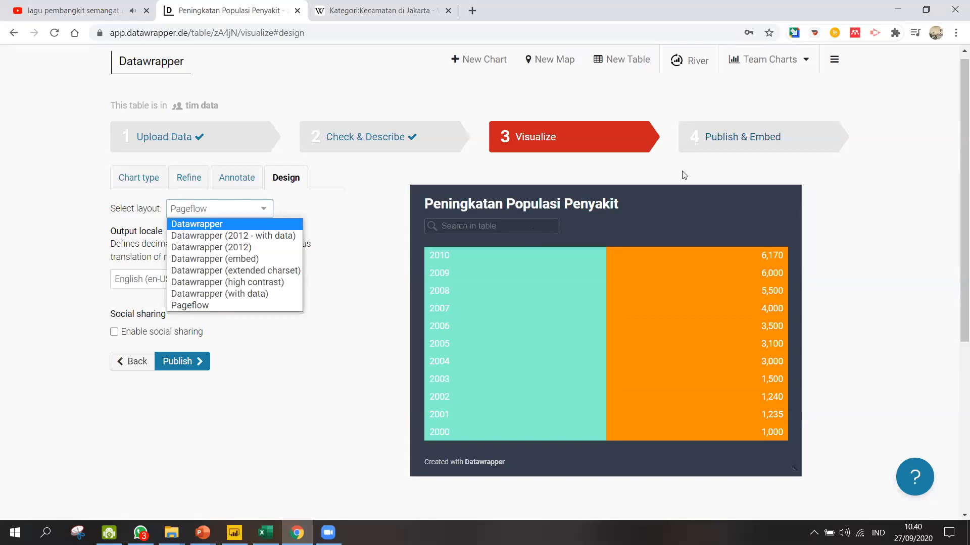
pyautogui.click(353, 173)
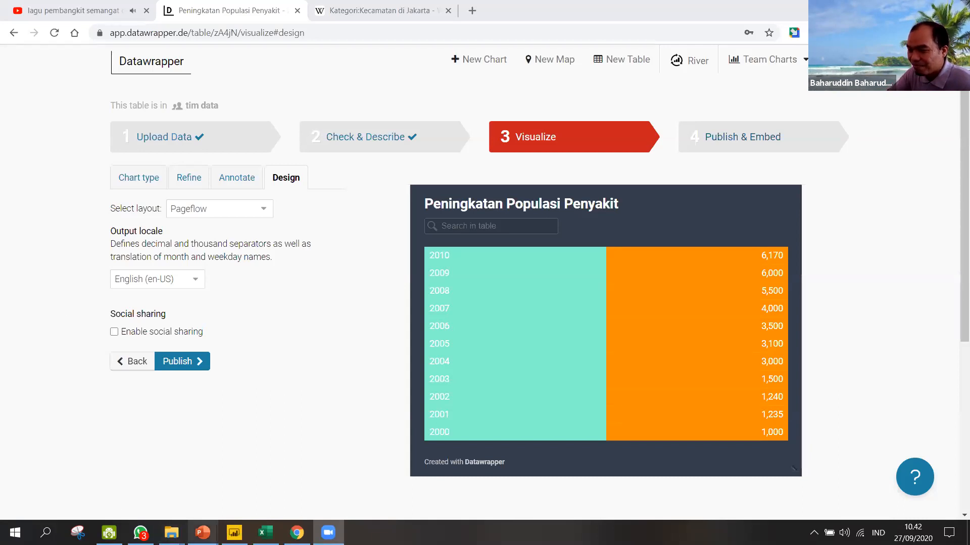
# - Open the folder "DATA PELATIHAN VISUALISASI DATA DATAWRAPPER" in File Explorer and leave the "Prinsip Dasar Visuliasasi" deck
pyautogui.moveTo(202, 532)
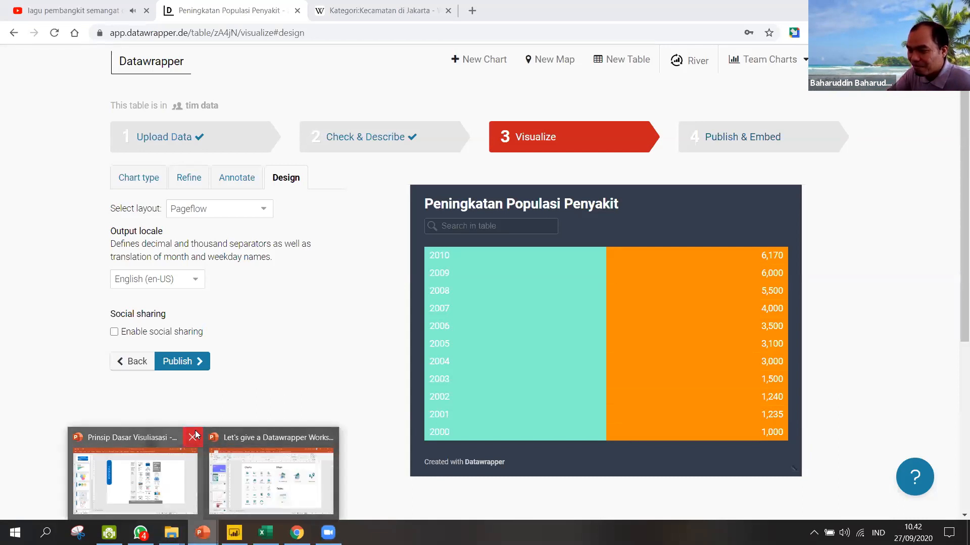
pyautogui.moveTo(152, 443)
pyautogui.moveTo(197, 434)
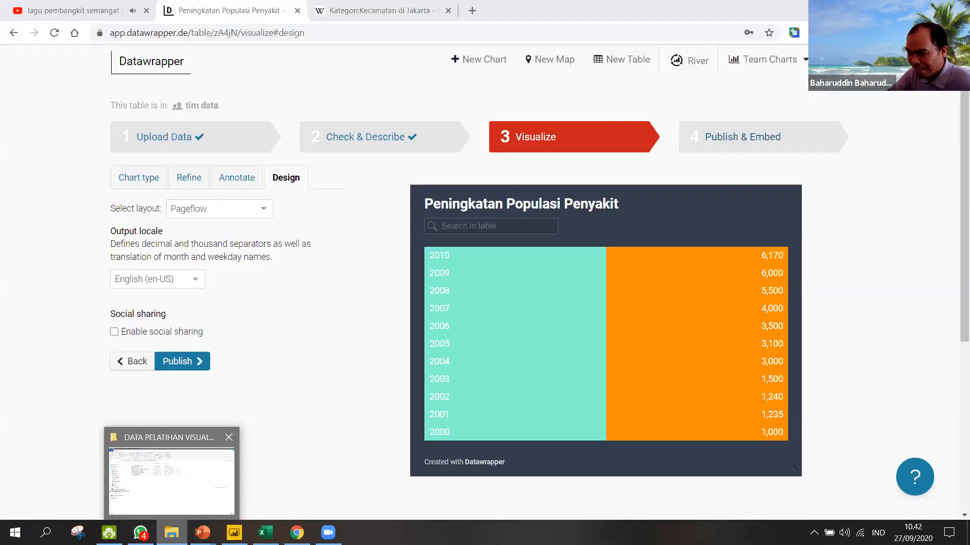
pyautogui.click(142, 470)
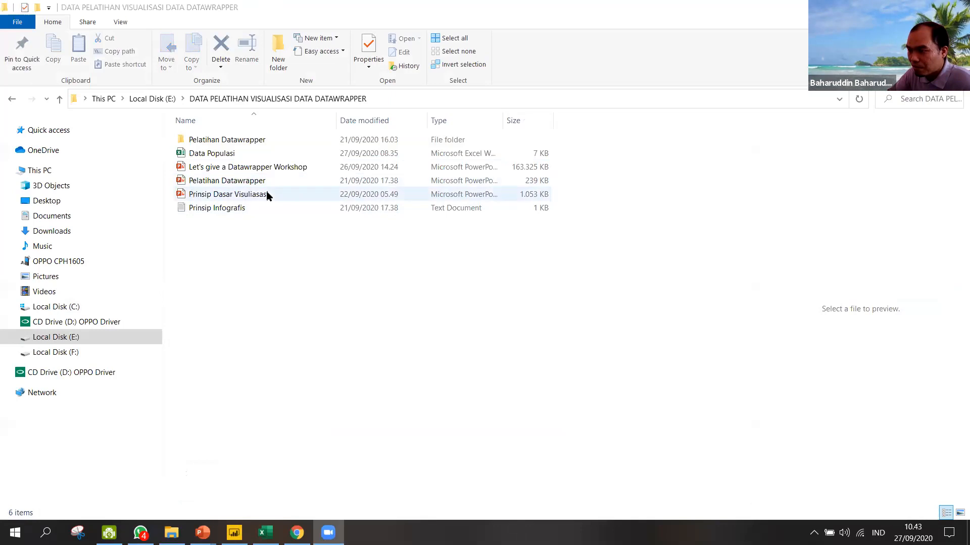
pyautogui.click(439, 182)
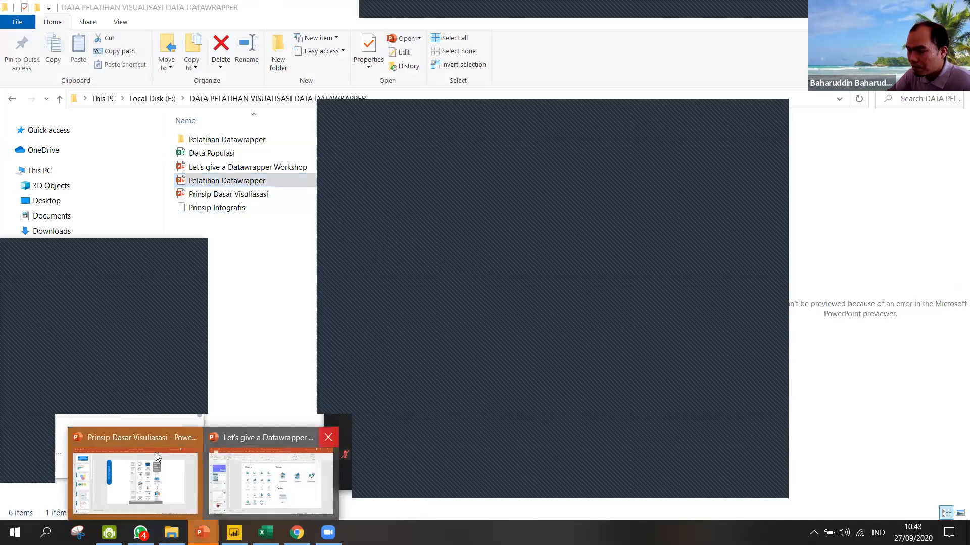
pyautogui.click(156, 452)
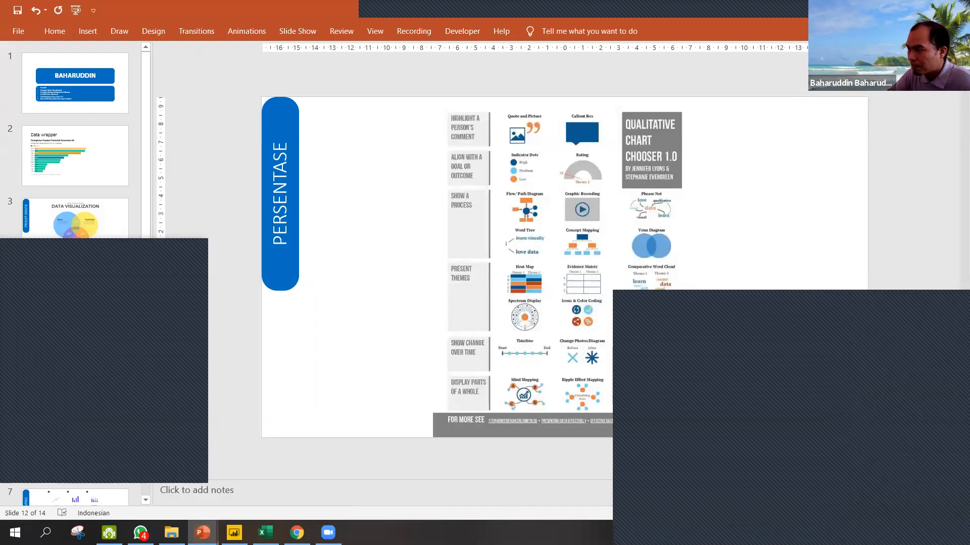
pyautogui.click(897, 10)
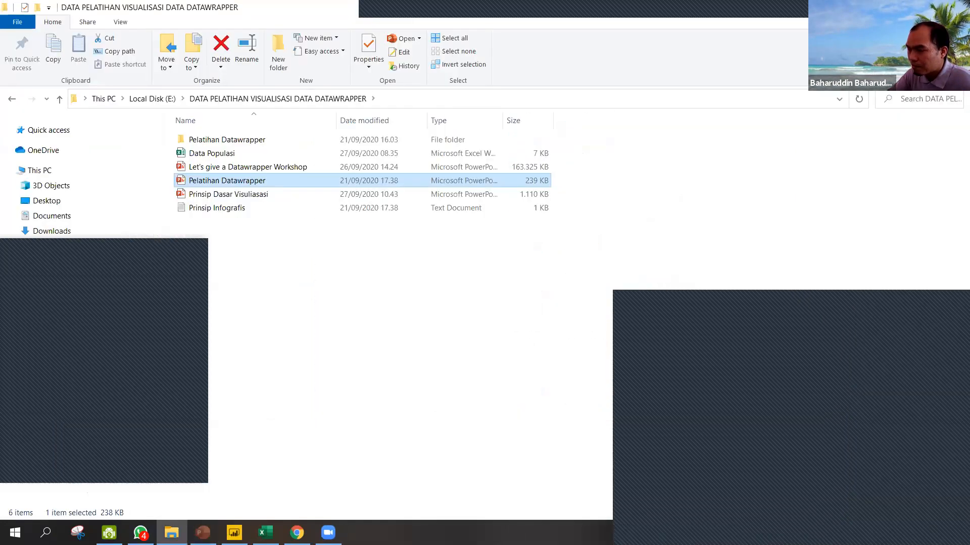
# - Preview the presentations "Prinsip Dasar Visuliasasi" and "Pelatihan Datawrapper", and look into the "Pelatihan Datawrapper" subfolder
pyautogui.click(257, 197)
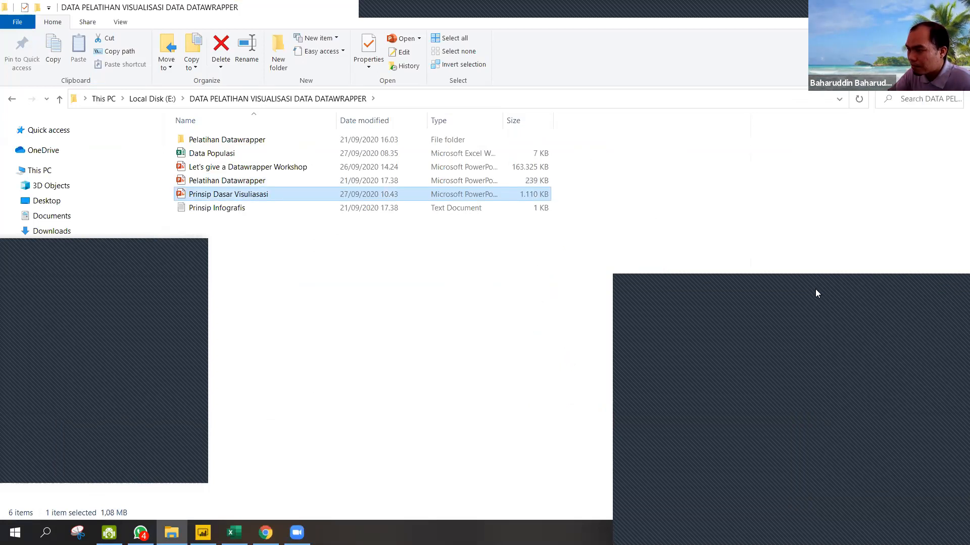
pyautogui.moveTo(815, 289); pyautogui.dragTo(548, 177)
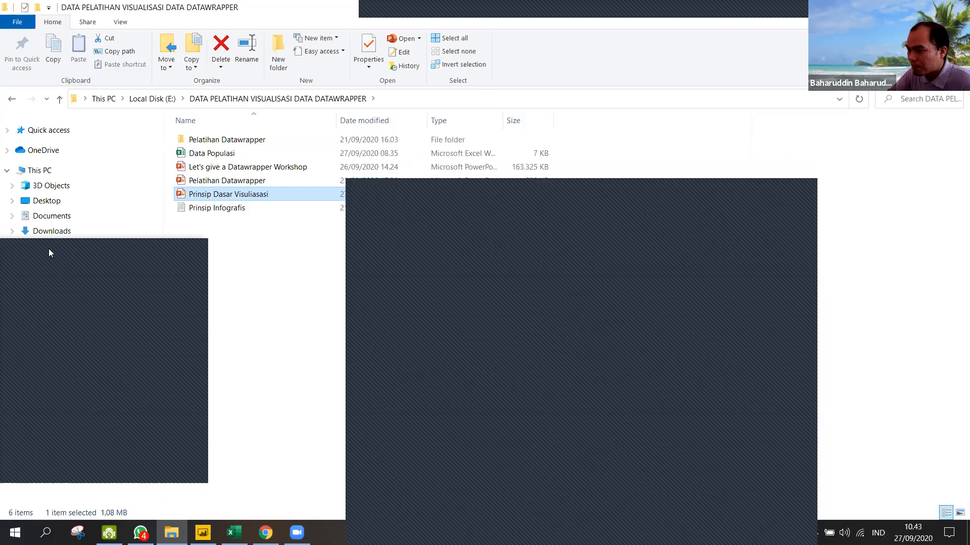
pyautogui.moveTo(49, 249); pyautogui.dragTo(263, 249)
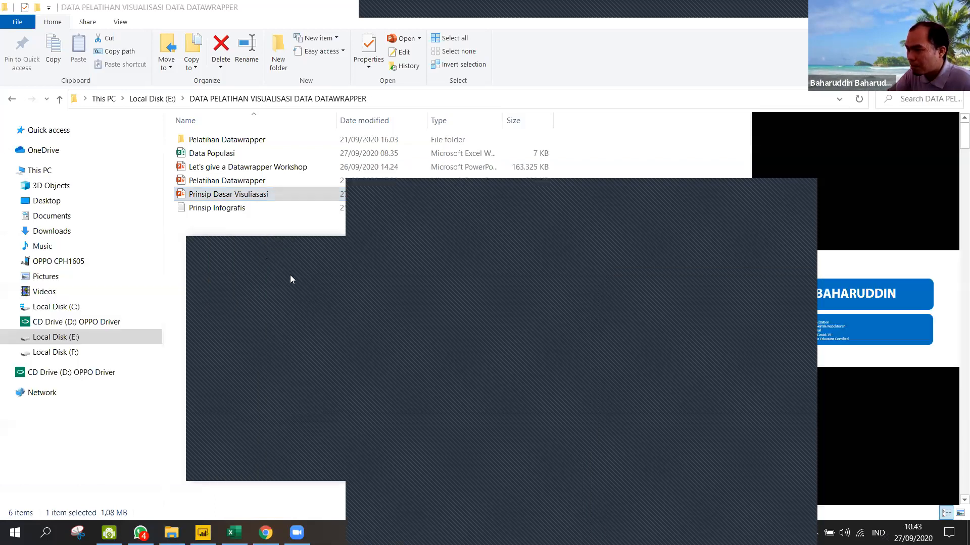
pyautogui.click(263, 180)
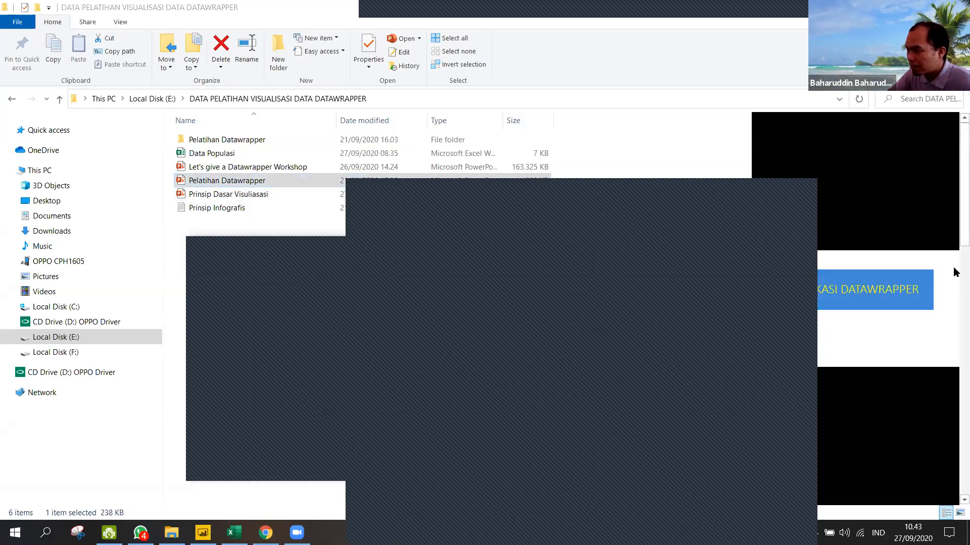
pyautogui.moveTo(964, 368); pyautogui.dragTo(964, 447)
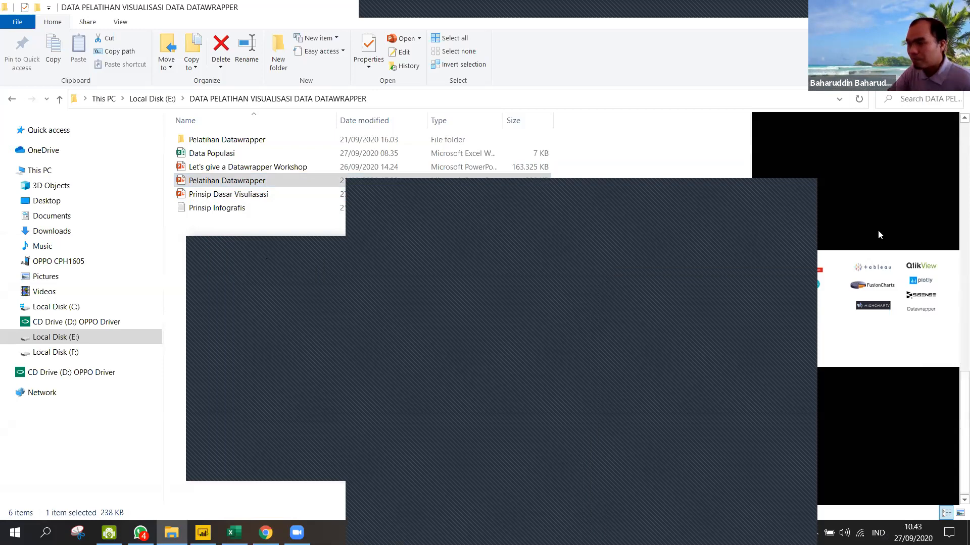
pyautogui.doubleClick(238, 143)
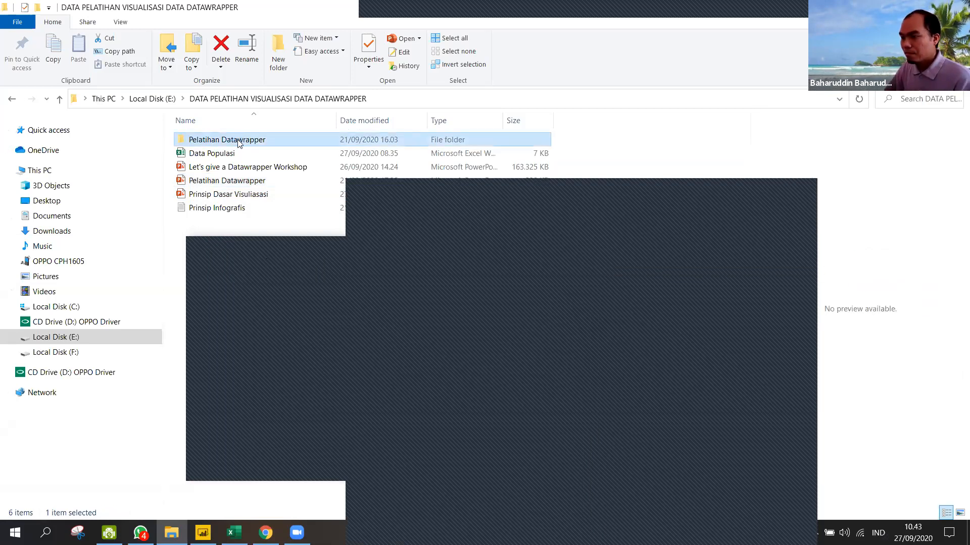
pyautogui.click(13, 98)
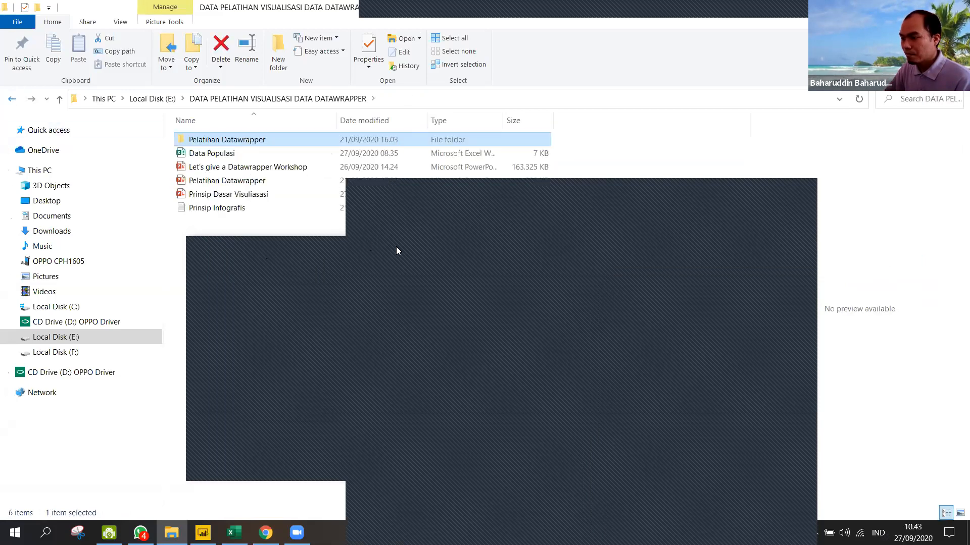
# - Browse the recent files under Quick access, selecting the presentation "Let's give a Datawrapper Workshop"
pyautogui.click(652, 184)
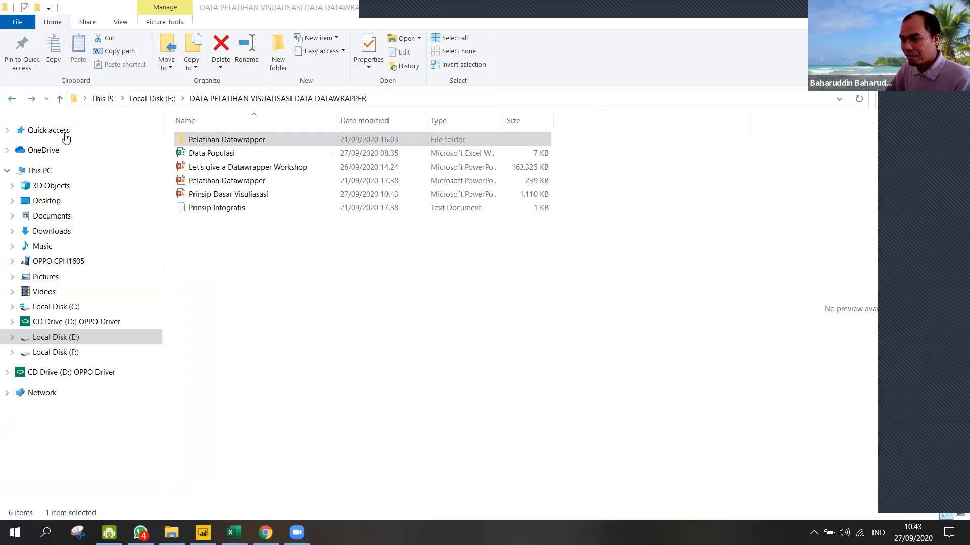
pyautogui.click(65, 132)
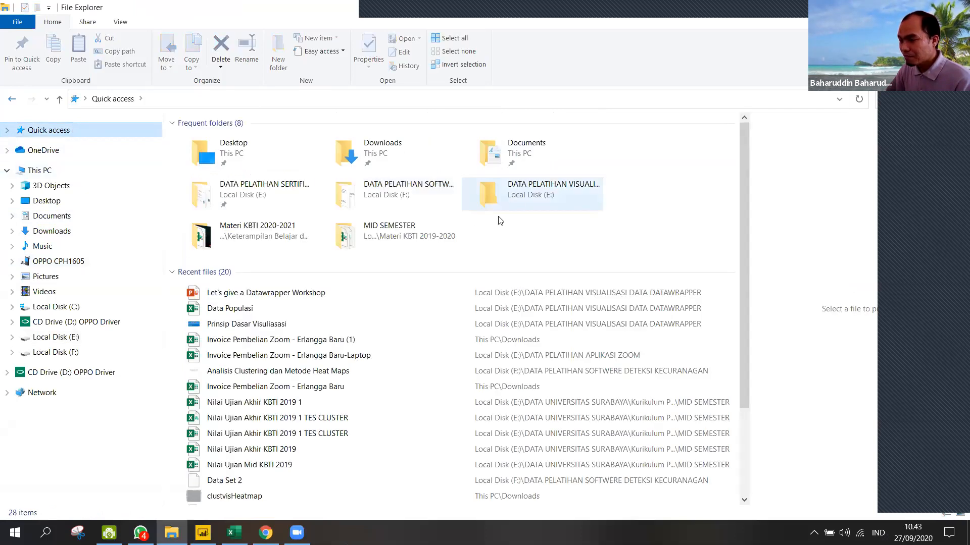
pyautogui.click(302, 296)
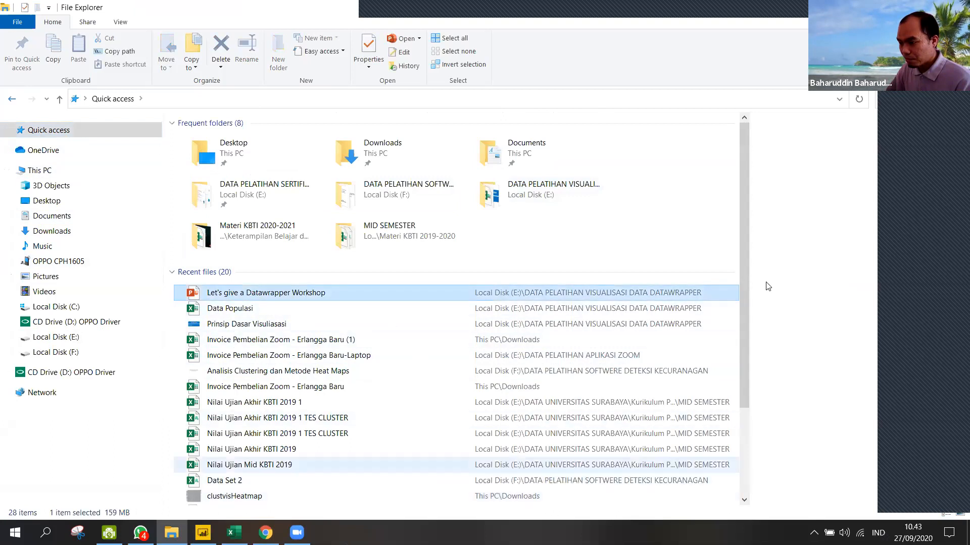
pyautogui.scroll(-3, 740, 283)
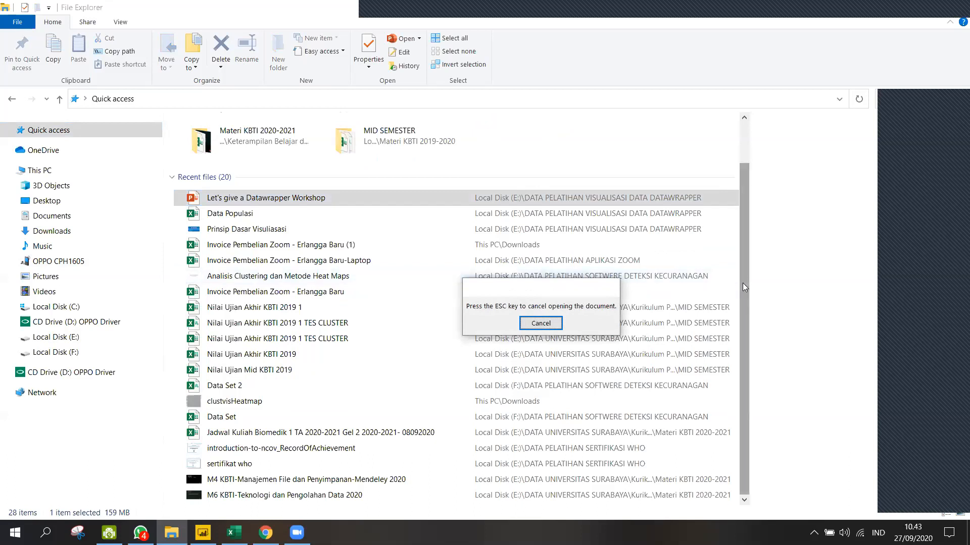
pyautogui.scroll(3, 749, 226)
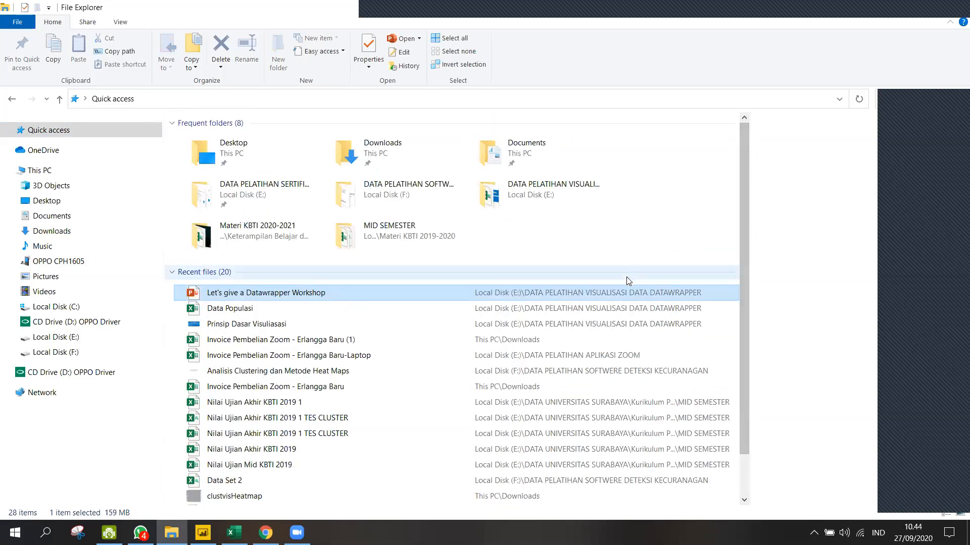
# - Return to Datawrapper in Chrome and start a new map
pyautogui.click(266, 533)
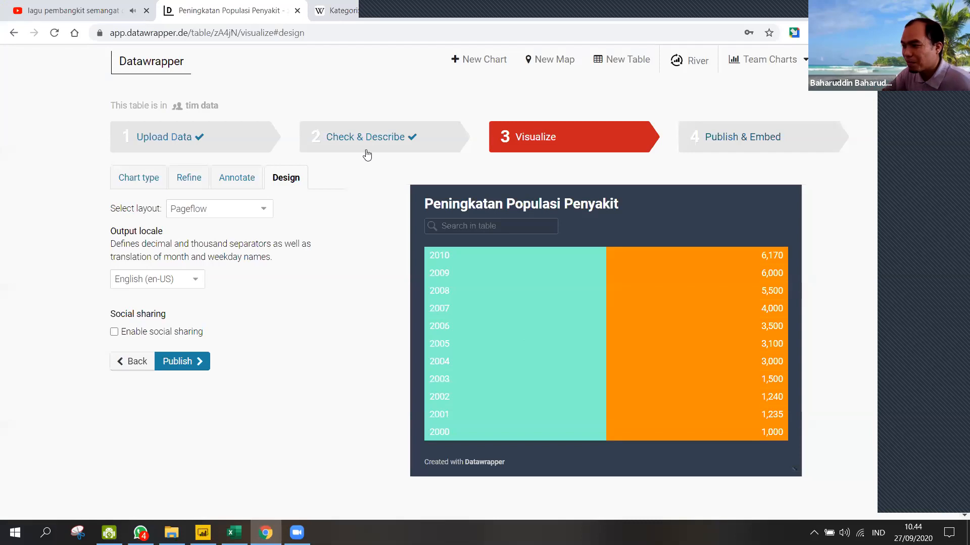
pyautogui.click(551, 62)
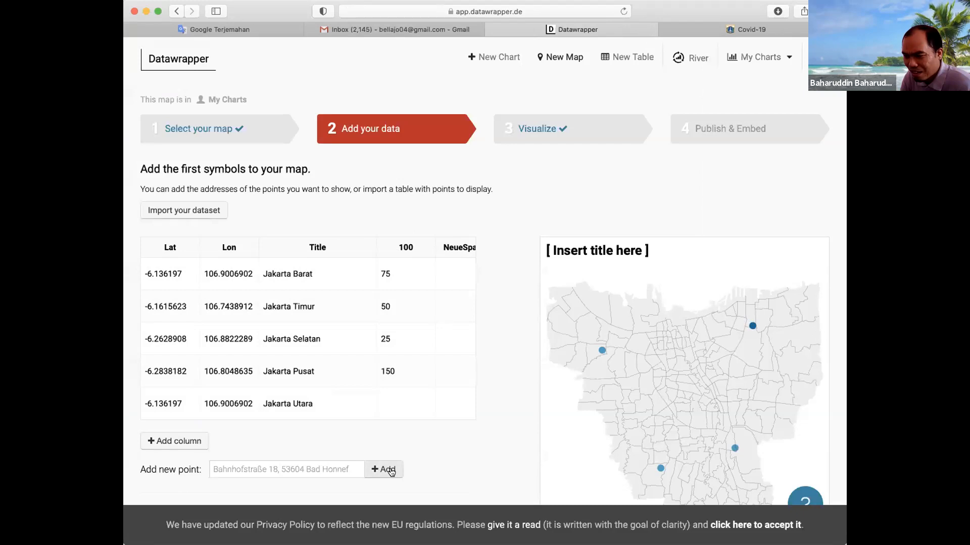
# - Start a dataset import by addresses/place names and enter Jakarta Utara with 100 in the first row
pyautogui.click(405, 406)
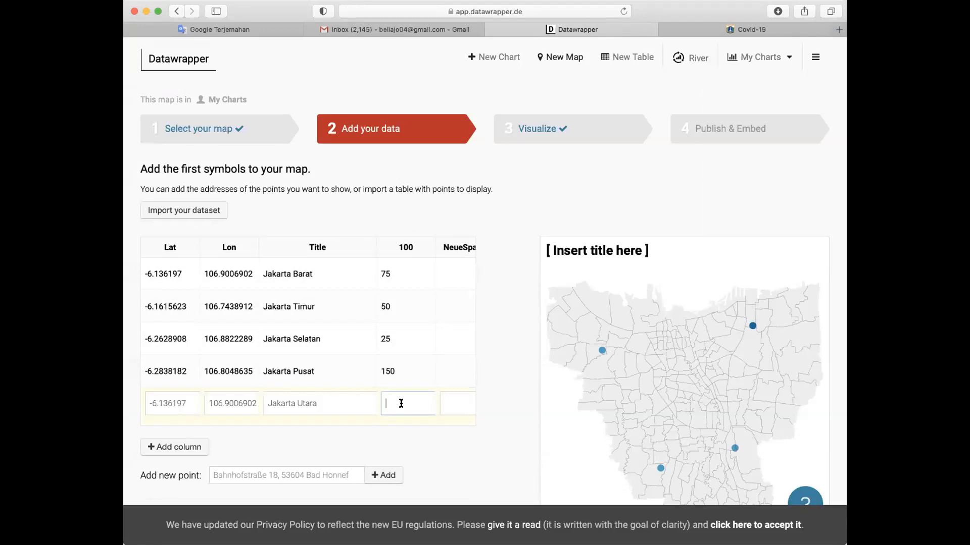
pyautogui.click(201, 216)
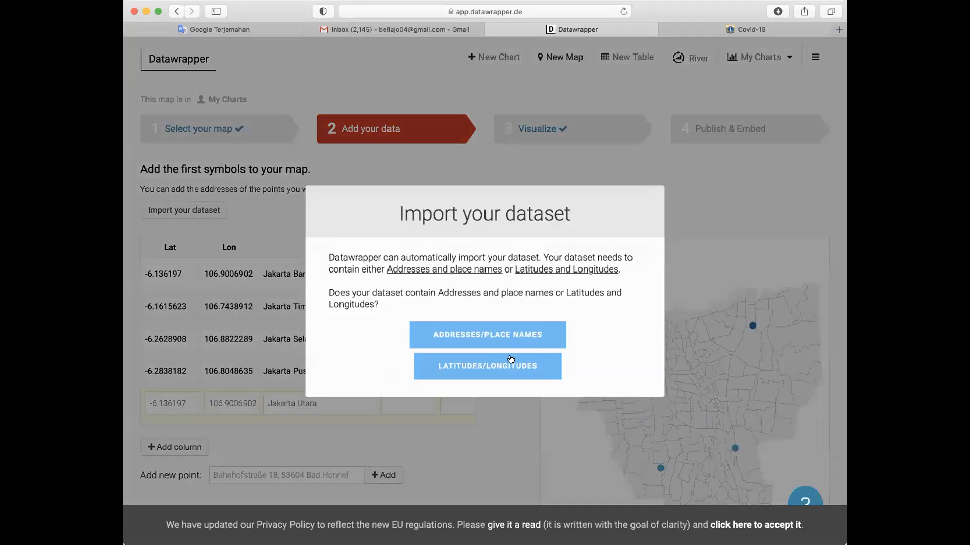
pyautogui.click(538, 335)
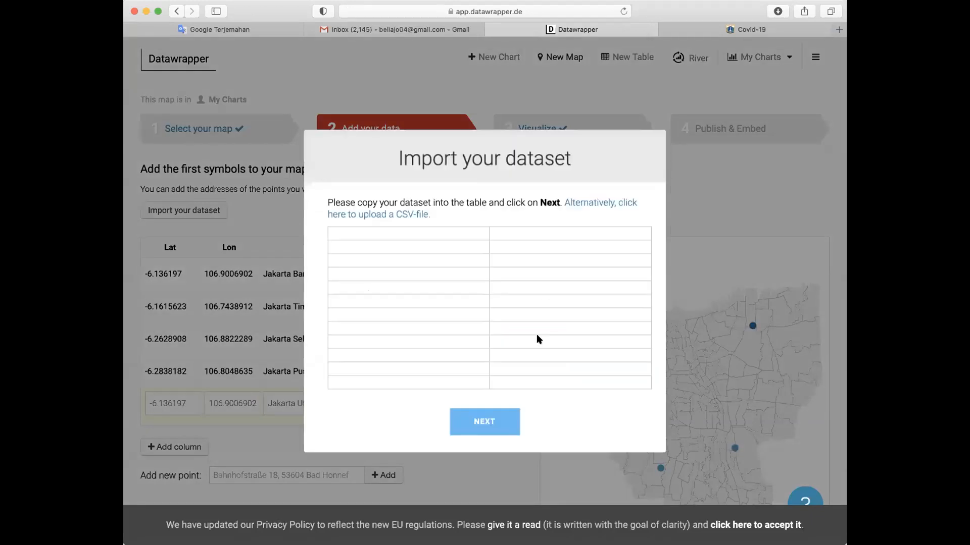
pyautogui.click(413, 235)
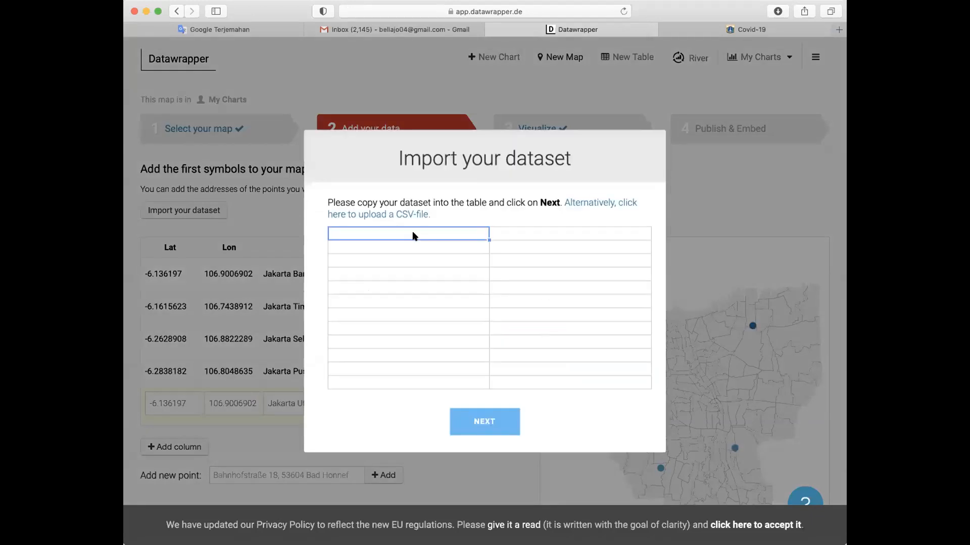
pyautogui.write('Jakarta Ut')
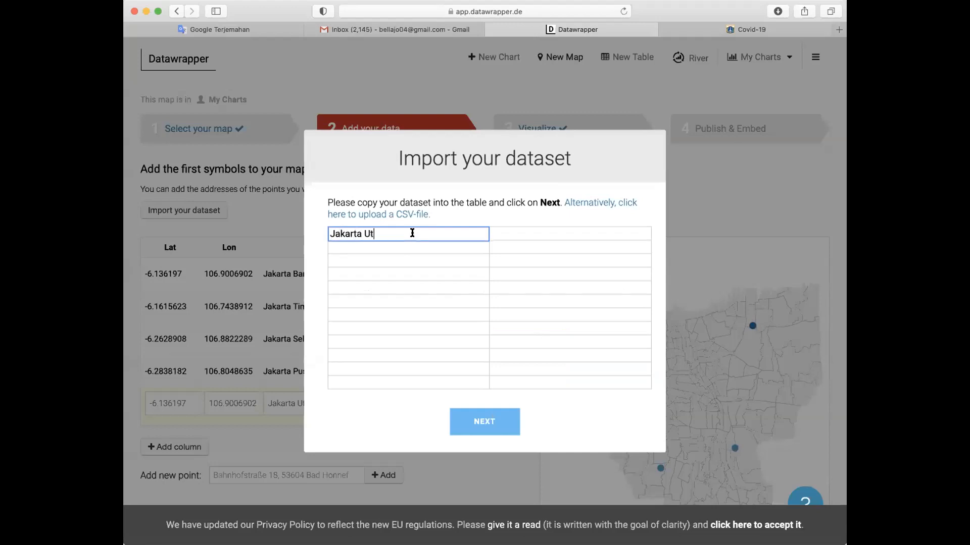
pyautogui.write('ara')
pyautogui.press('Tab')
pyautogui.write('100')
# - Add the rows Jakarta Barat with 75 and Jakarta Timur with 50 to the import table
pyautogui.click(408, 245)
pyautogui.write('Jakarta ')
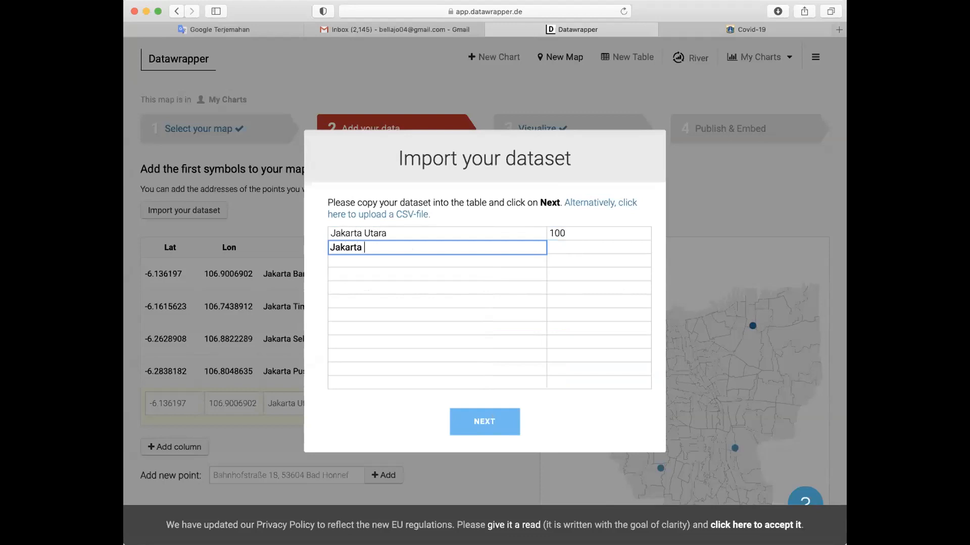
pyautogui.write('Barat')
pyautogui.click(559, 241)
pyautogui.click(561, 245)
pyautogui.write('75')
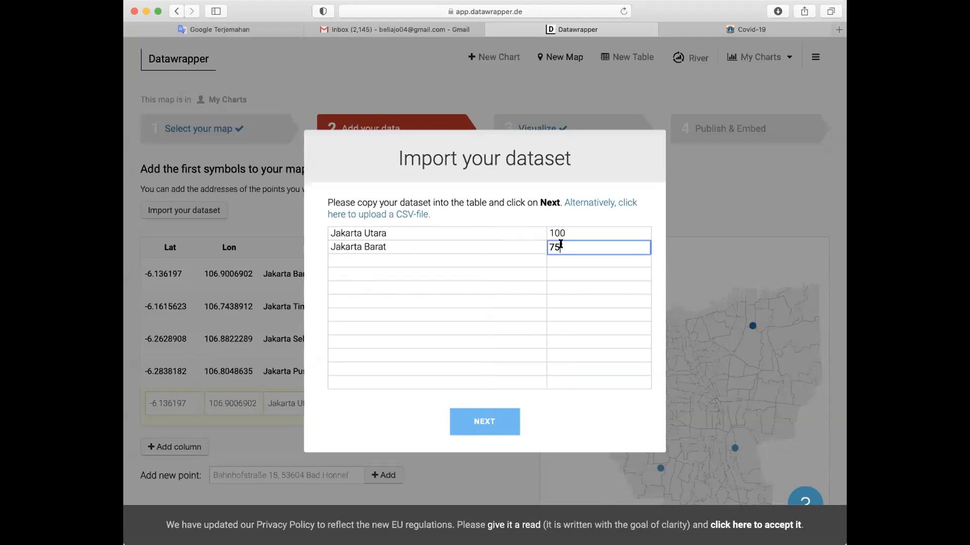
pyautogui.click(488, 260)
pyautogui.write('Jakarta ')
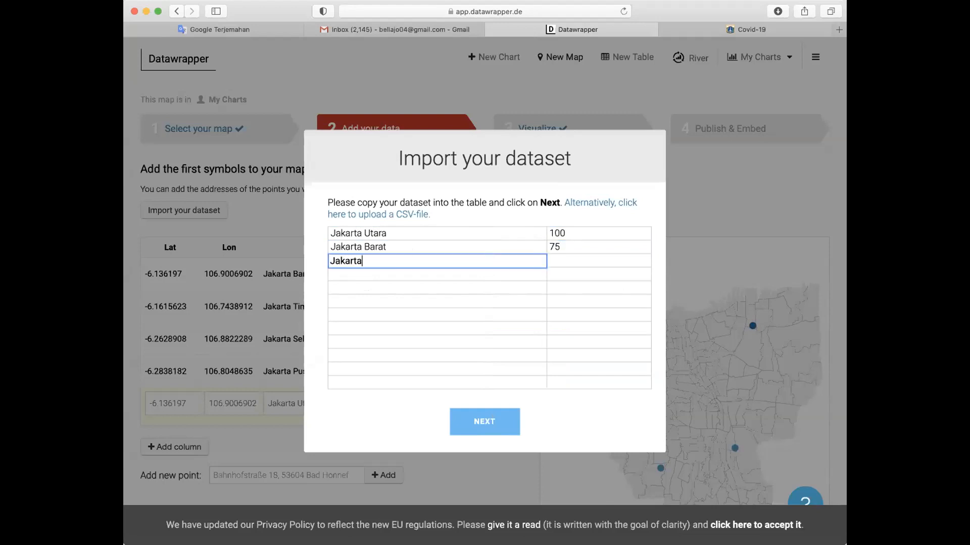
pyautogui.write('Timur')
pyautogui.click(597, 262)
pyautogui.write('50')
# - Add the rows Jakarta Selatan with 25 and Jakarta Pusat with 10, and proceed to column matching
pyautogui.click(442, 272)
pyautogui.write('Jakarta ')
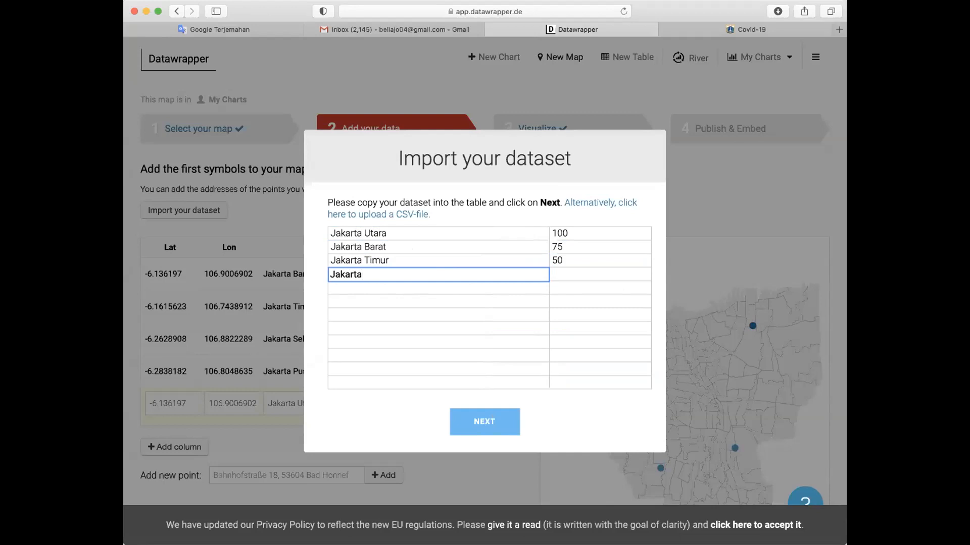
pyautogui.write('Selatan')
pyautogui.click(564, 278)
pyautogui.write('25')
pyautogui.click(440, 289)
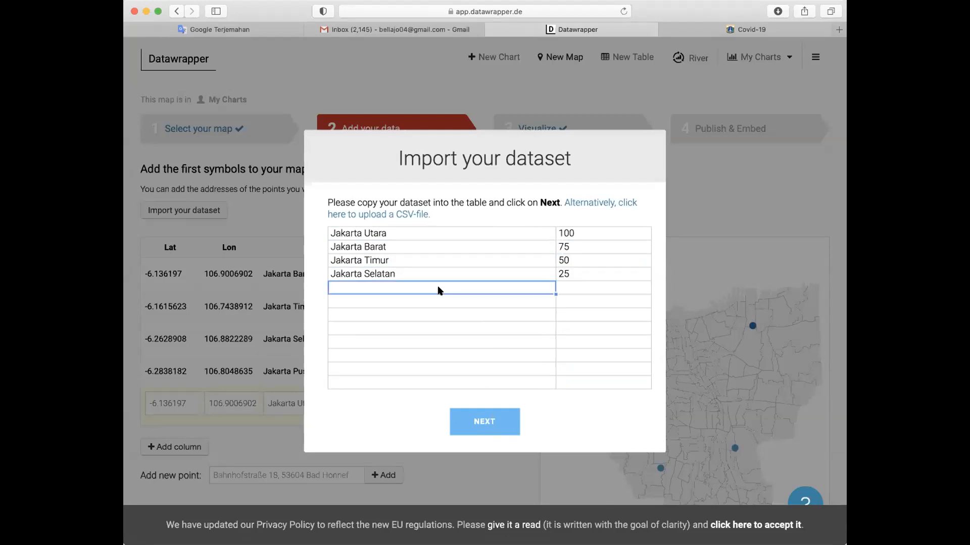
pyautogui.write('Jaka')
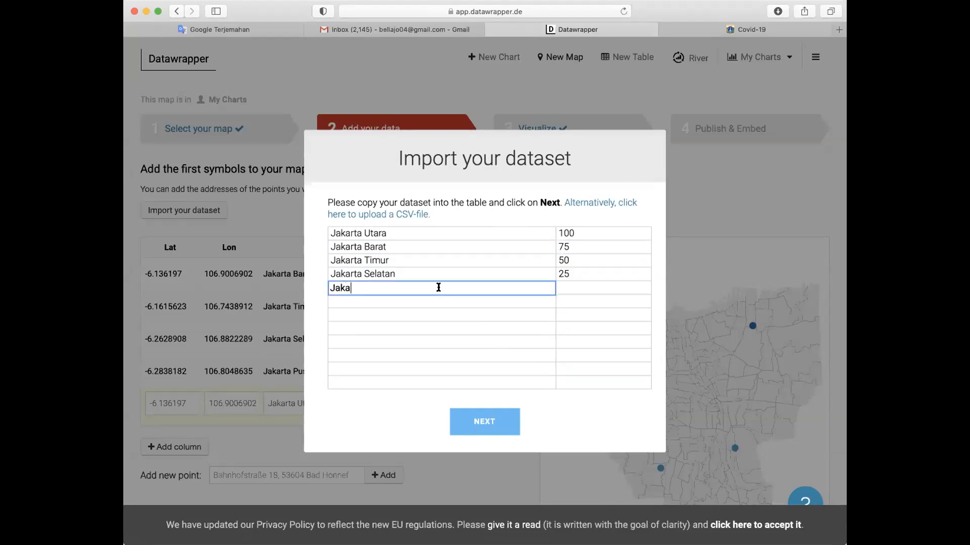
pyautogui.write('rta Pusat')
pyautogui.click(569, 291)
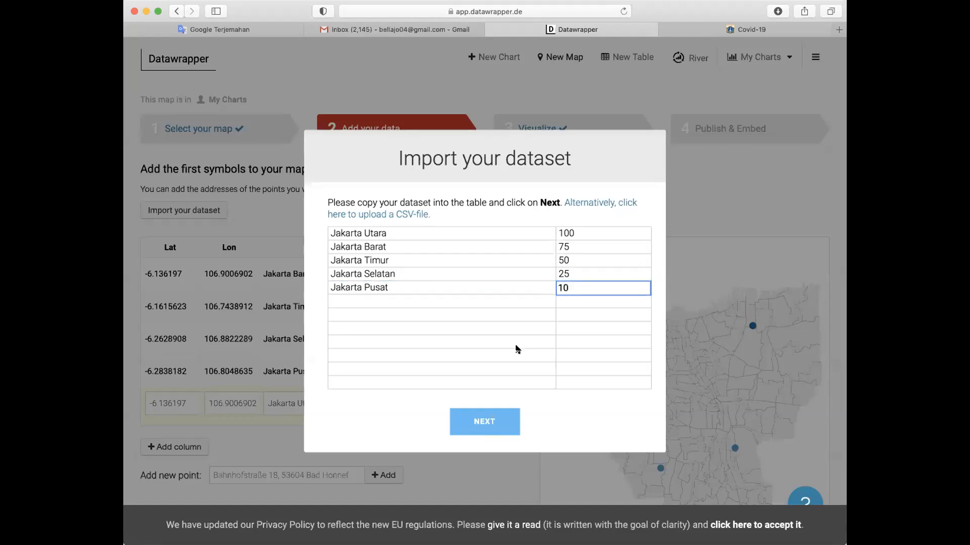
pyautogui.click(472, 425)
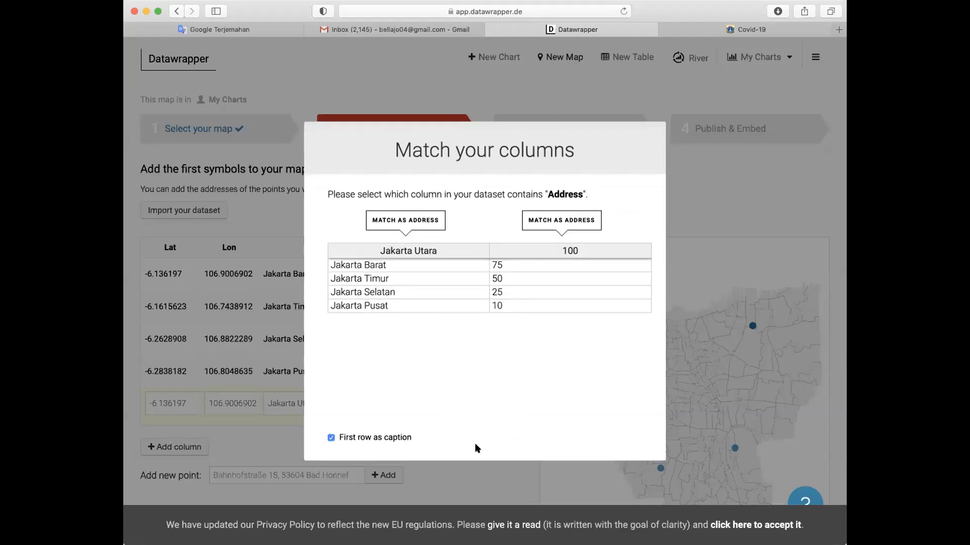
# - Match the place-name column as Address, stop using the first row as caption, and replace its Jakarta Utara cell with Provinsi
pyautogui.click(401, 227)
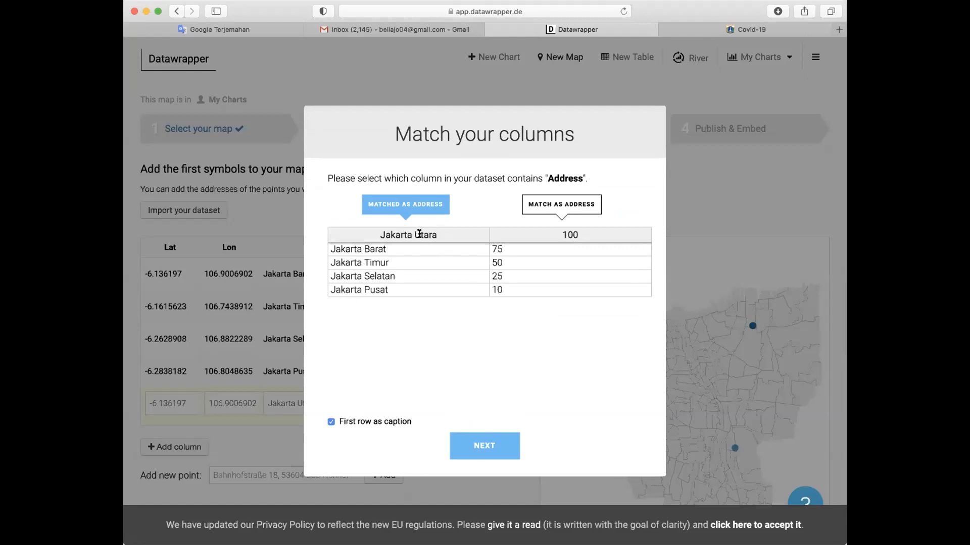
pyautogui.click(331, 422)
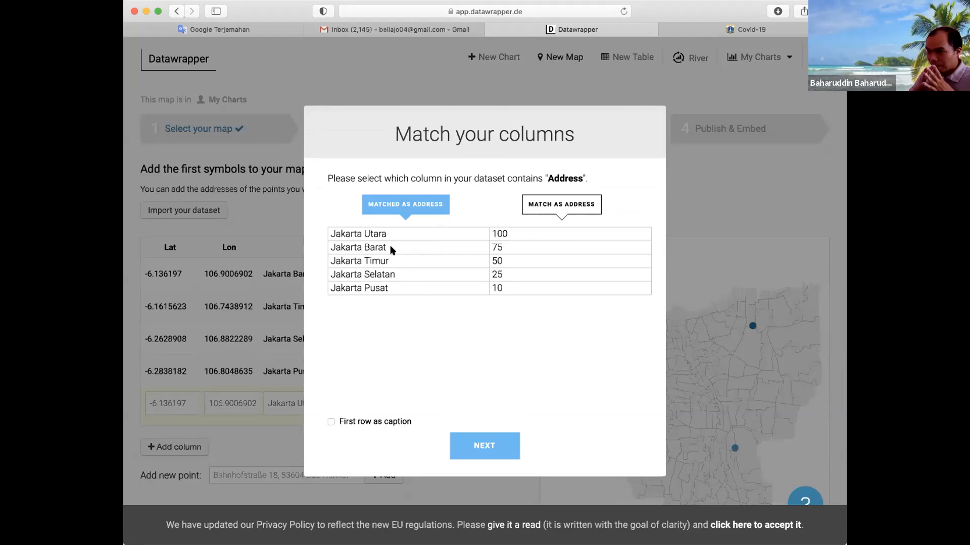
pyautogui.click(345, 231)
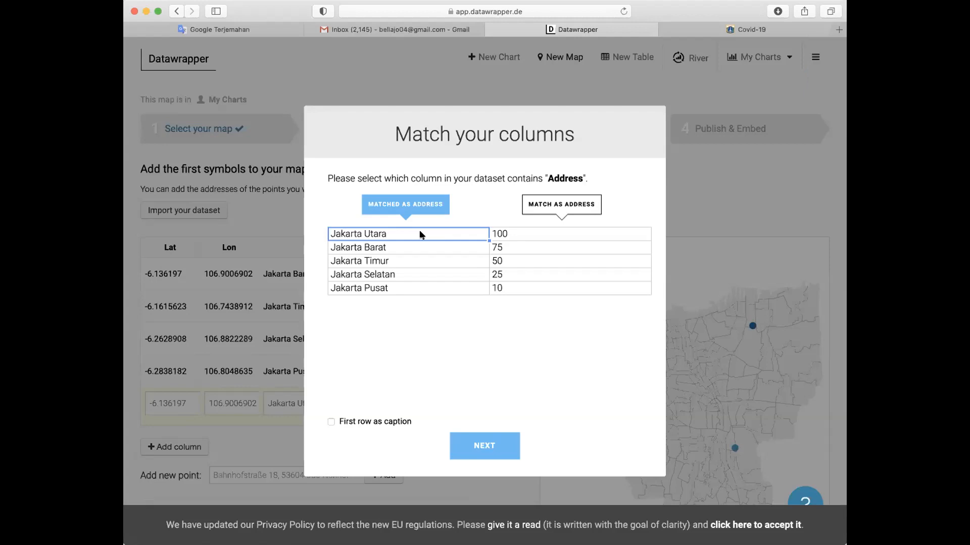
pyautogui.write('Pr')
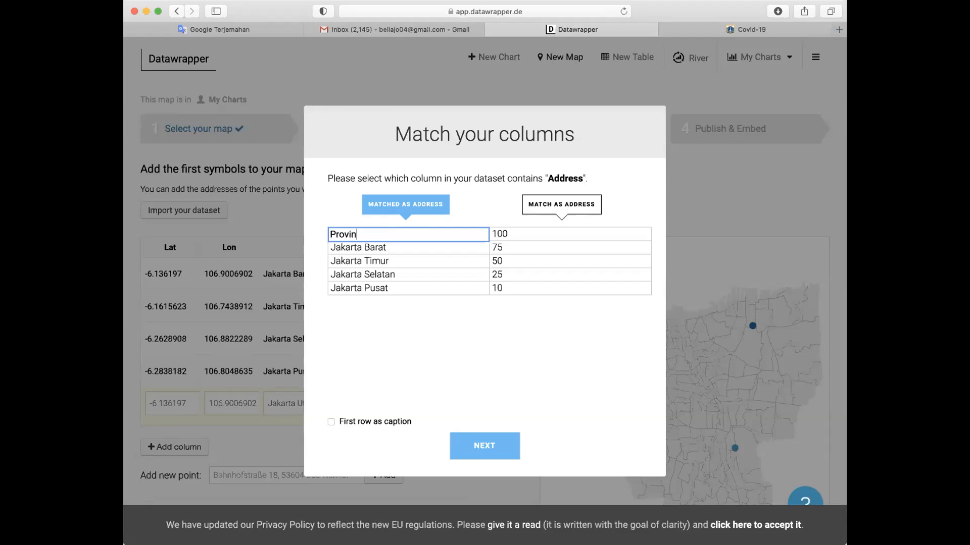
pyautogui.write('ovin')
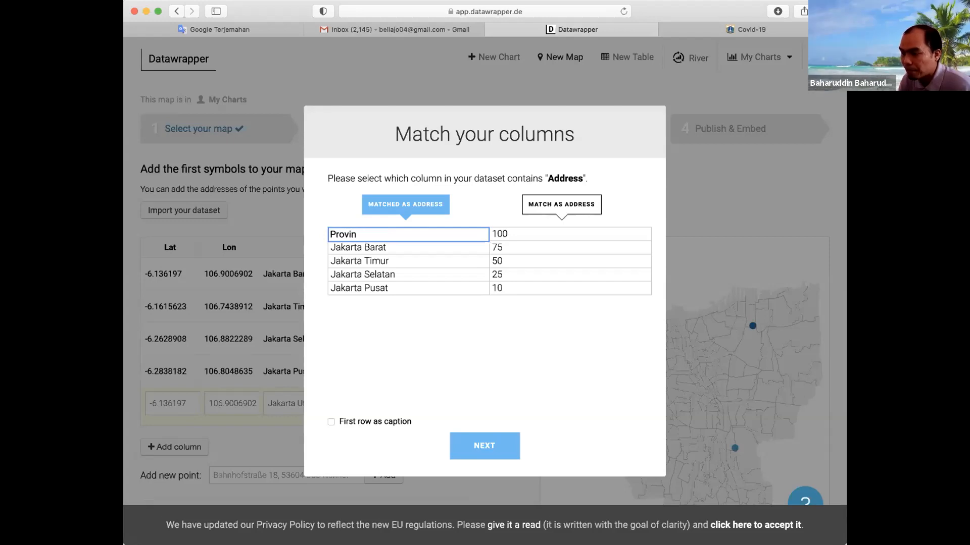
pyautogui.write('si')
# - Replace the second column's first cell with Jumlah Kasus and use the first row as caption
pyautogui.click(525, 234)
pyautogui.press('BackSpace')
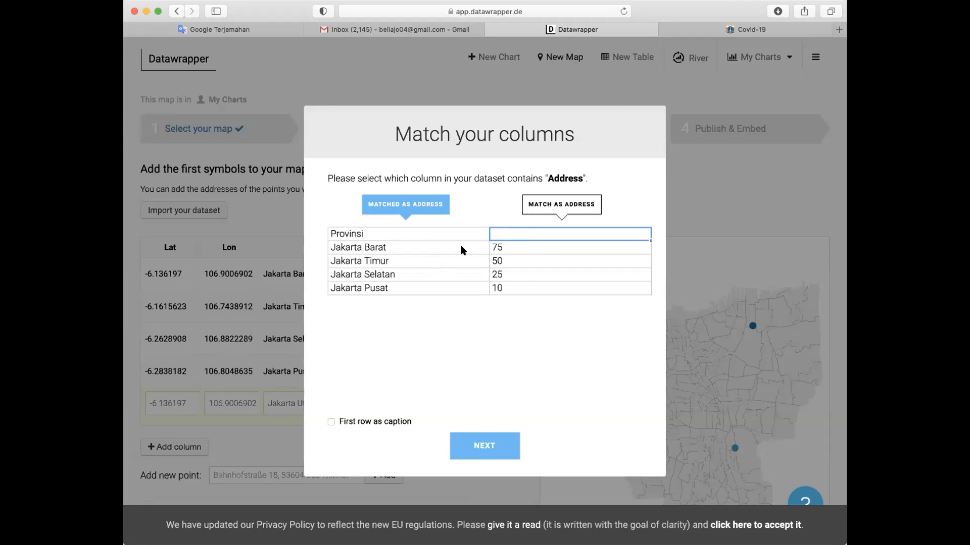
pyautogui.write('Ju')
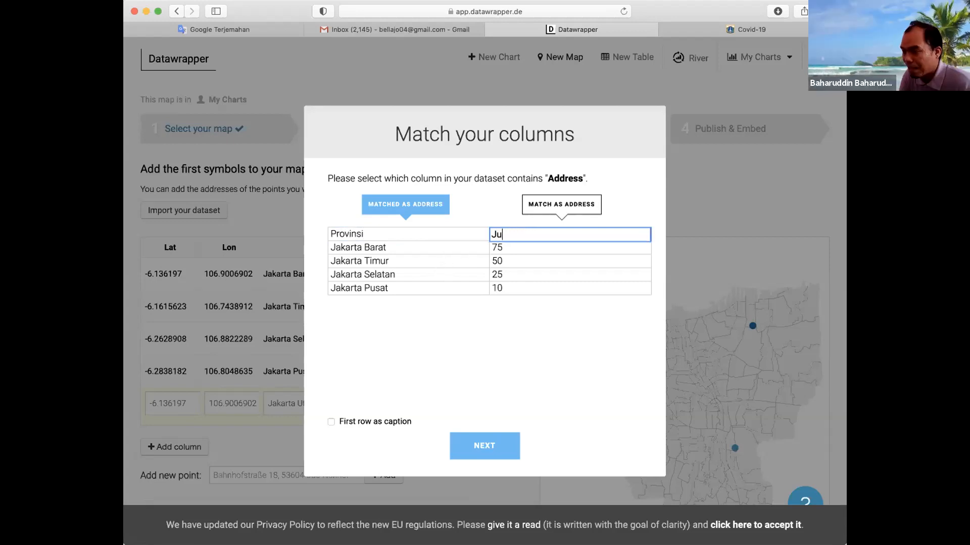
pyautogui.write('mlah Kasus')
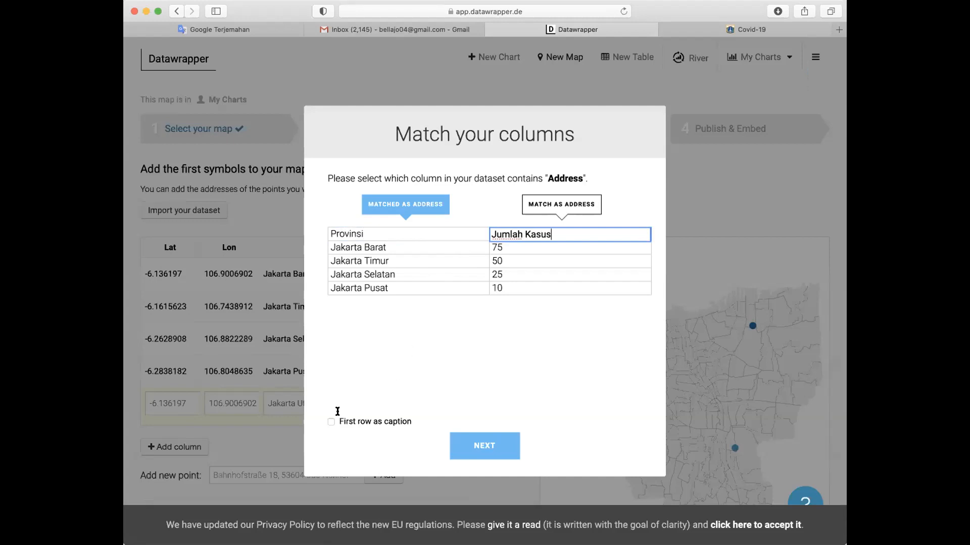
pyautogui.click(331, 423)
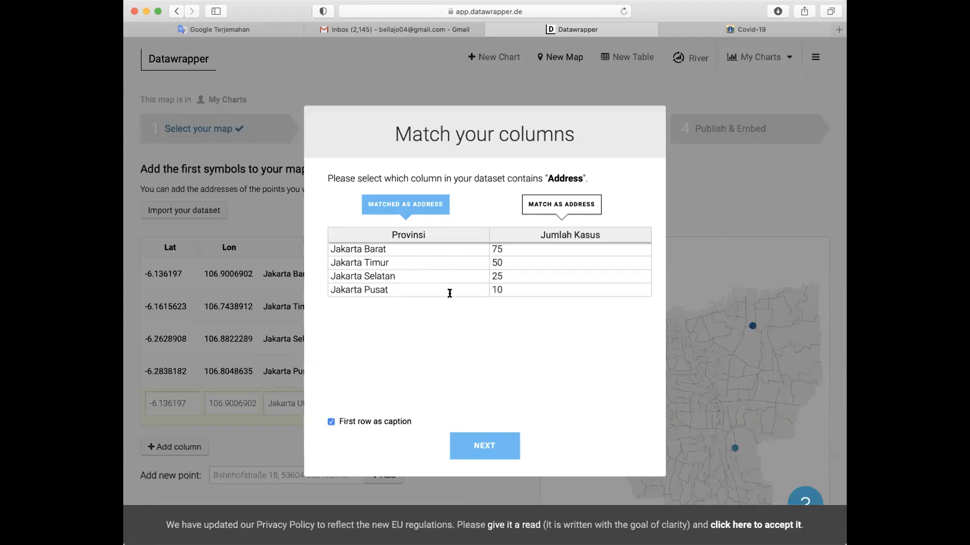
# - Complete the import of the matched dataset and return to the map's symbol data
pyautogui.click(519, 294)
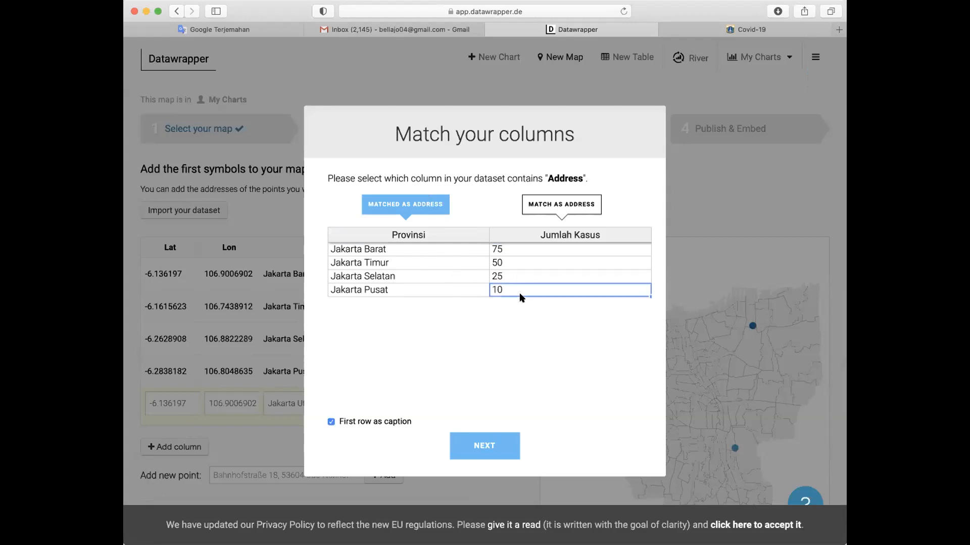
pyautogui.click(441, 290)
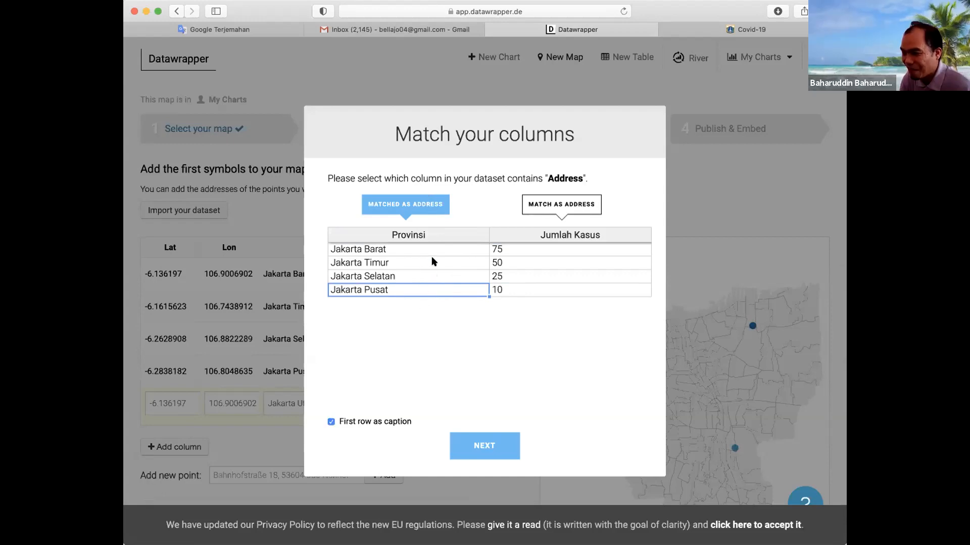
pyautogui.click(475, 450)
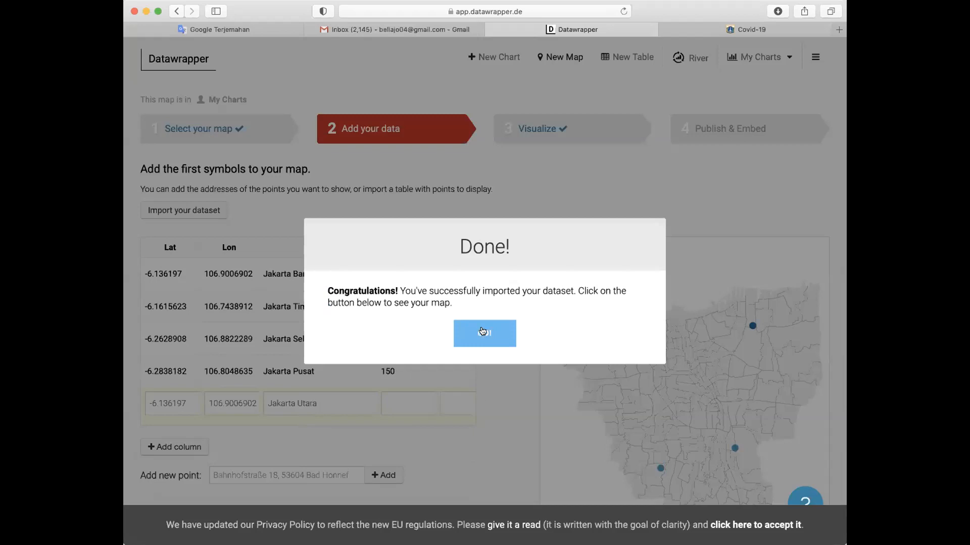
pyautogui.click(483, 332)
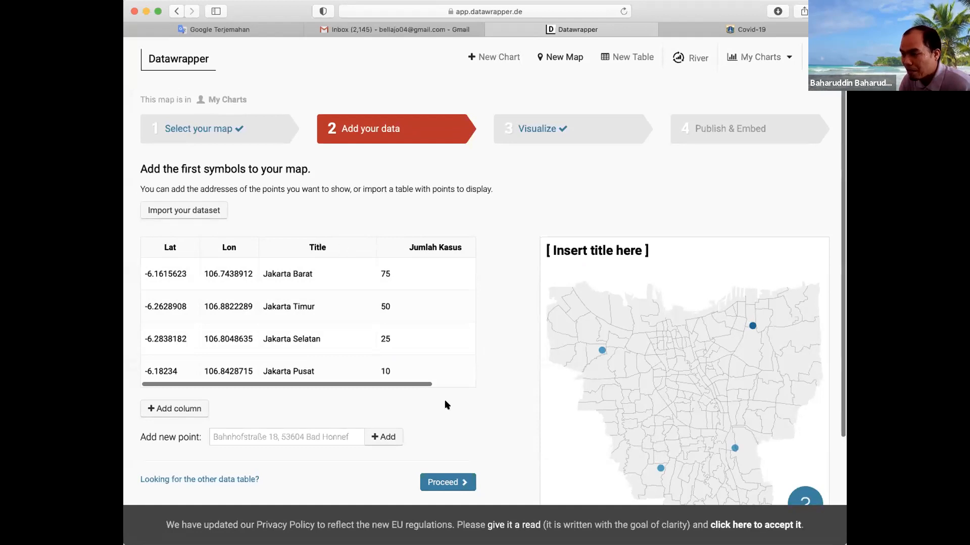
# - Add another column to the symbol data table and close its heading editor without renaming it
pyautogui.scroll(-2, 444, 401)
pyautogui.scroll(-2, 444, 402)
pyautogui.scroll(1, 447, 405)
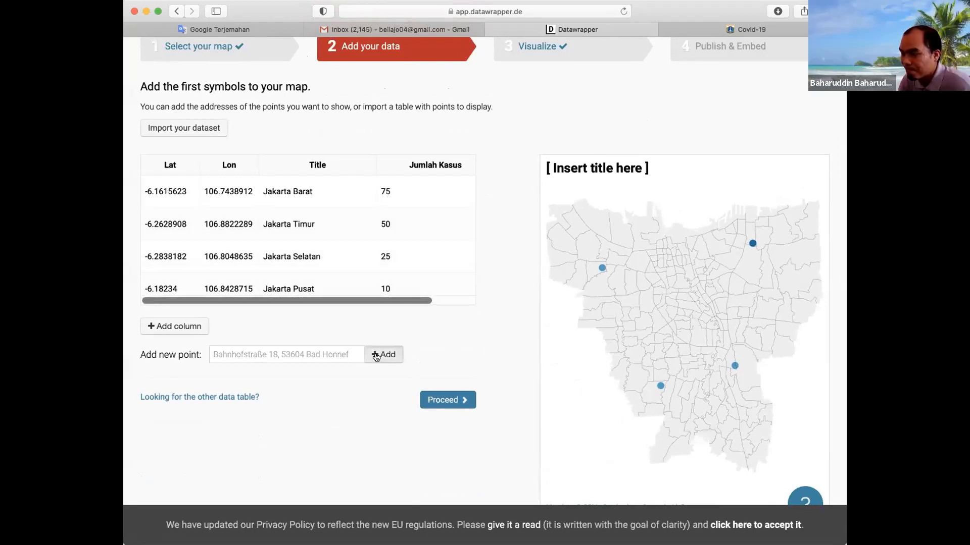
pyautogui.click(377, 355)
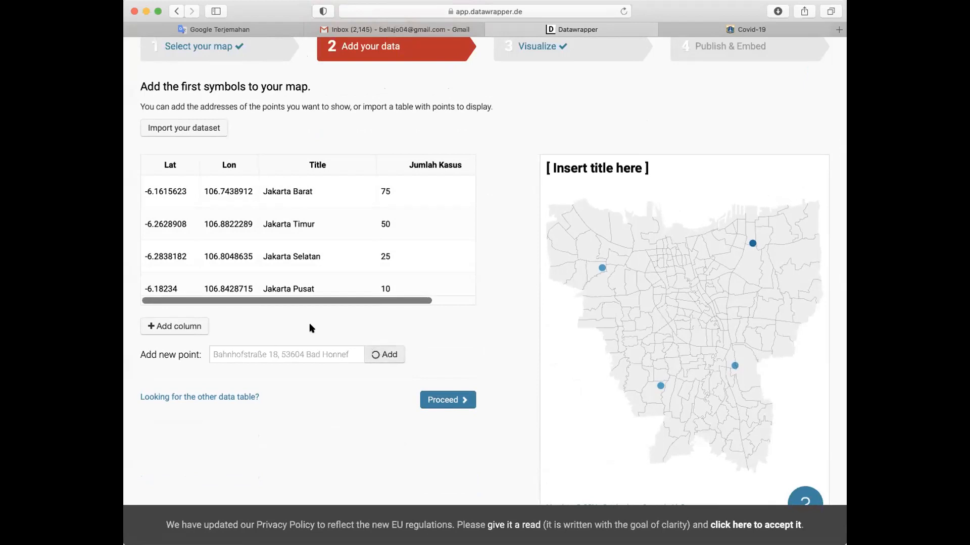
pyautogui.click(187, 329)
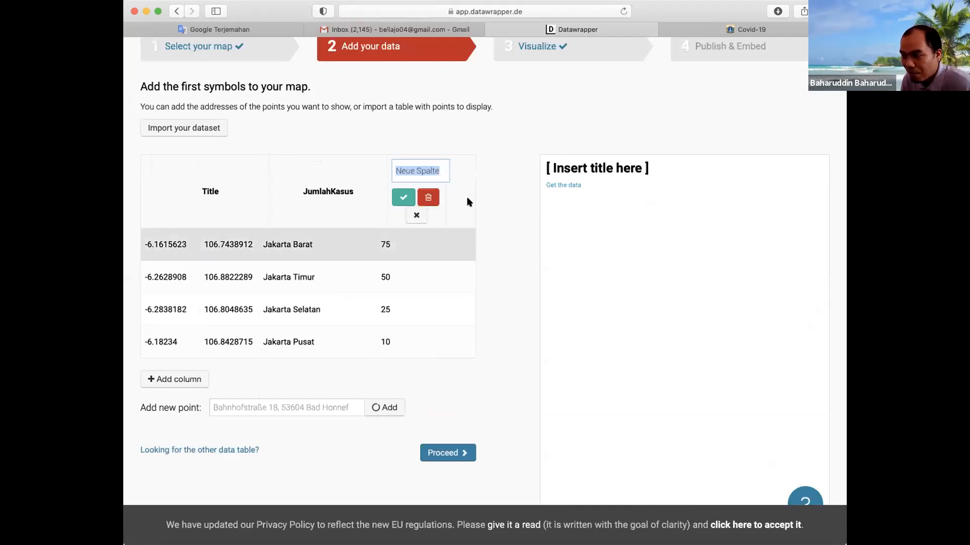
pyautogui.click(416, 215)
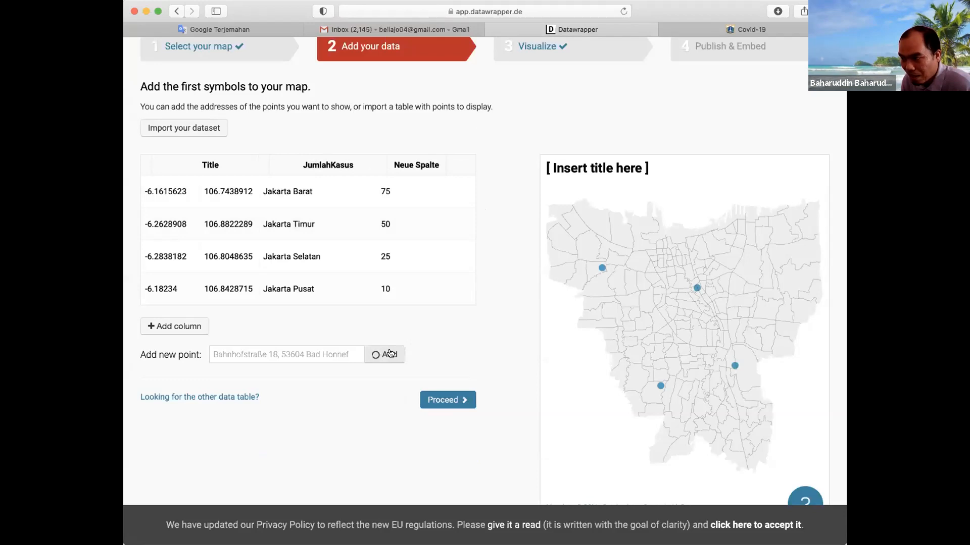
# - Add Jakarta Utara as a new point on the symbol map
pyautogui.click(363, 357)
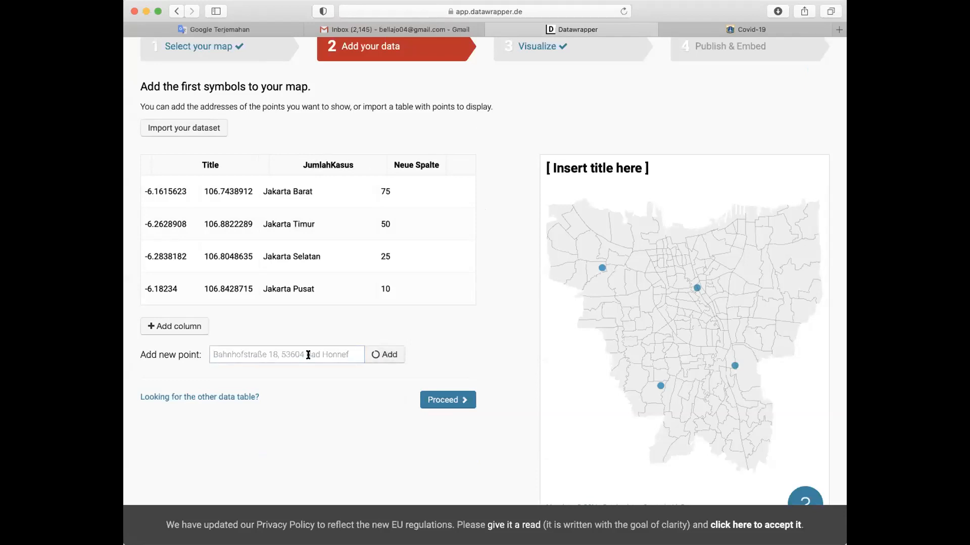
pyautogui.write('Jakasrt')
pyautogui.press('BackSpace')
pyautogui.write('rta Utara')
pyautogui.click(385, 353)
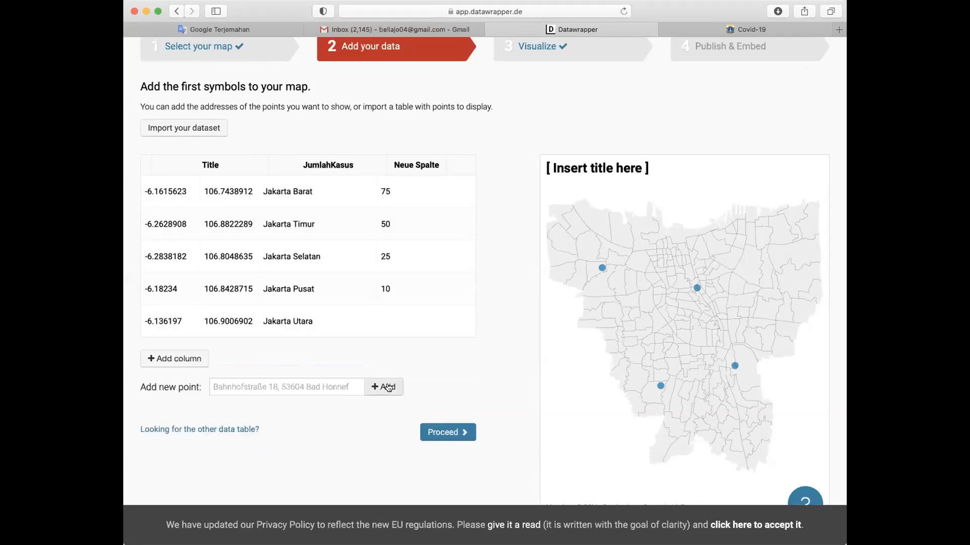
# - Set the case value of the Jakarta Utara point to 150
pyautogui.click(393, 324)
pyautogui.click(396, 316)
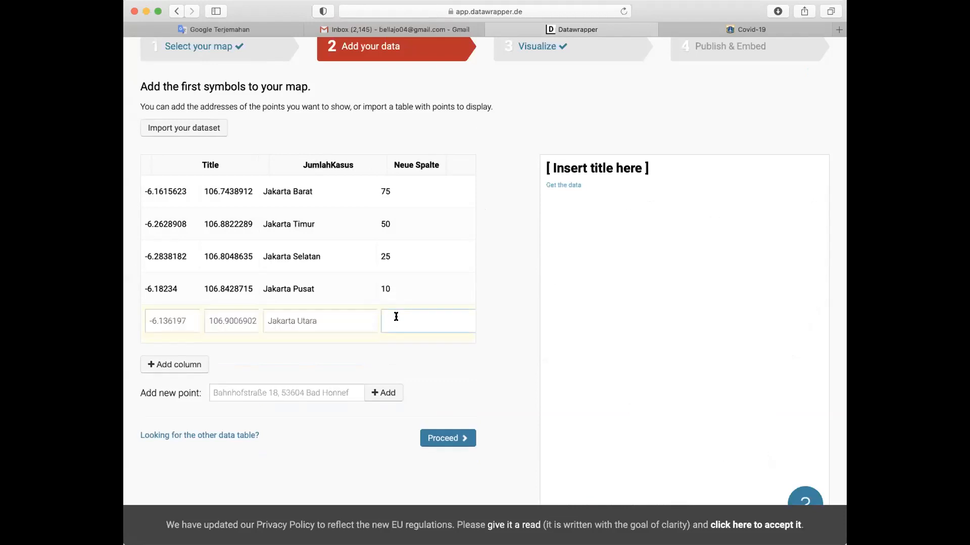
pyautogui.write('150')
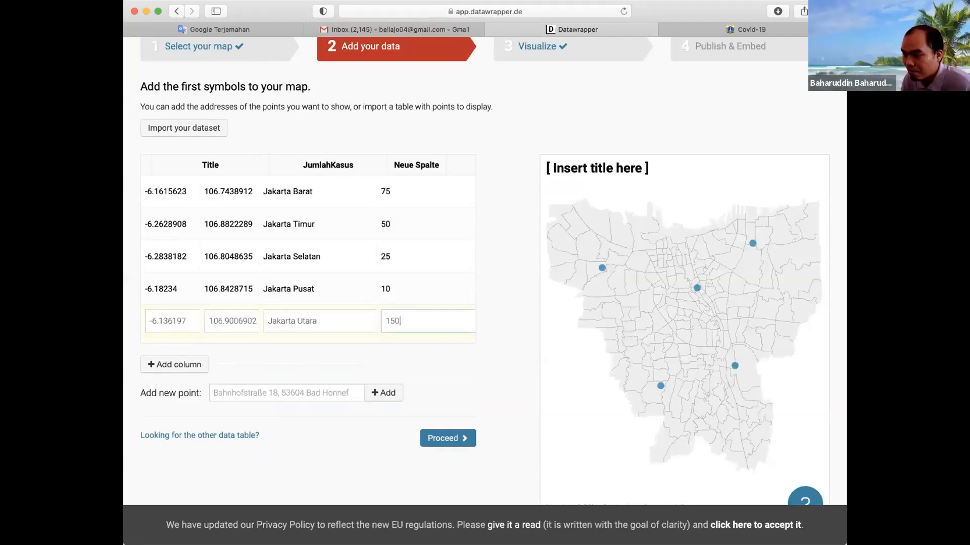
pyautogui.click(457, 362)
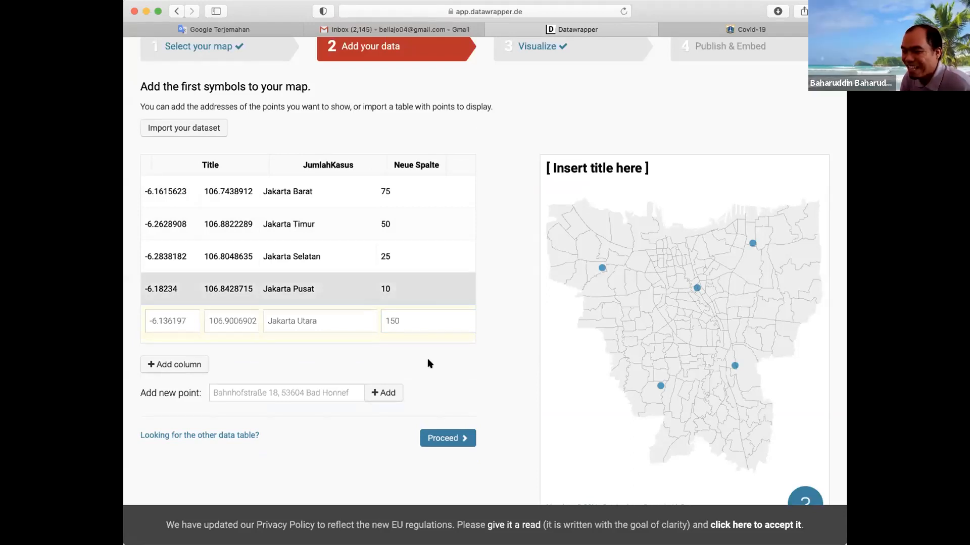
# - Proceed to the map's visualization settings and set the symbol size to 13
pyautogui.click(439, 433)
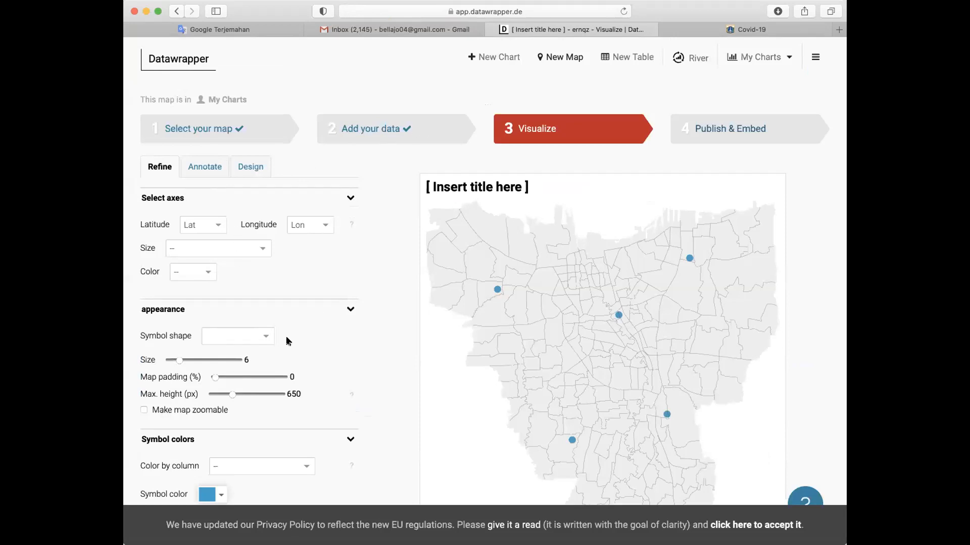
pyautogui.scroll(-5, 232, 354)
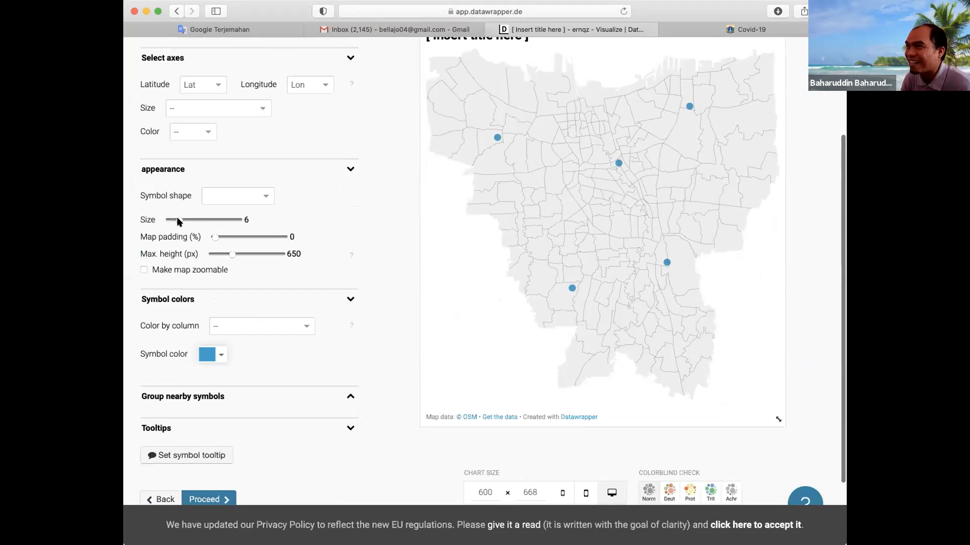
pyautogui.moveTo(179, 222); pyautogui.dragTo(185, 223)
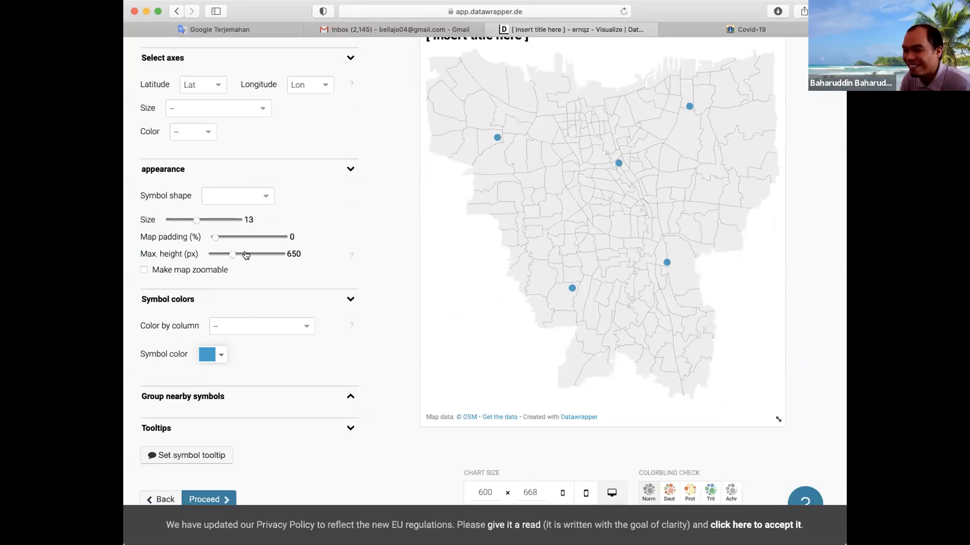
pyautogui.scroll(-2, 219, 389)
pyautogui.scroll(-1, 218, 390)
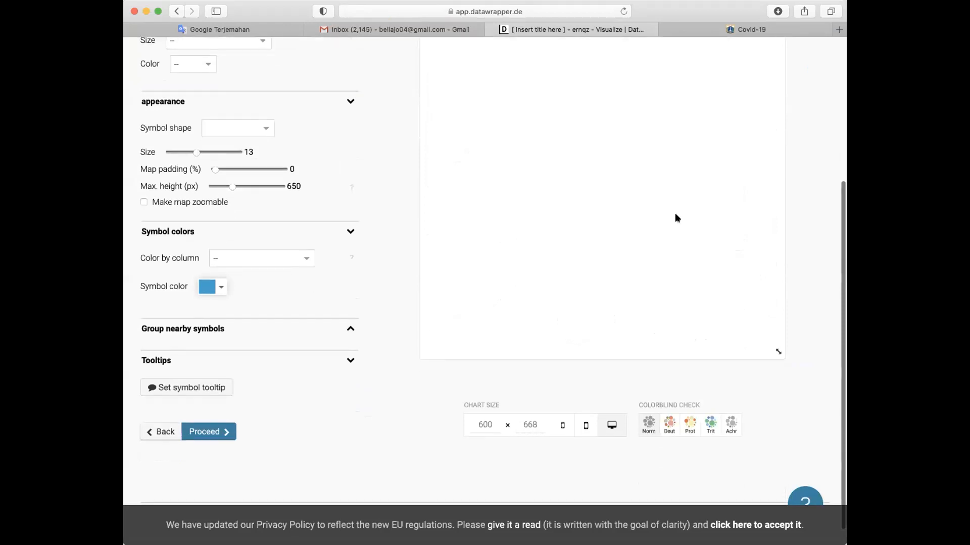
pyautogui.scroll(8, 678, 217)
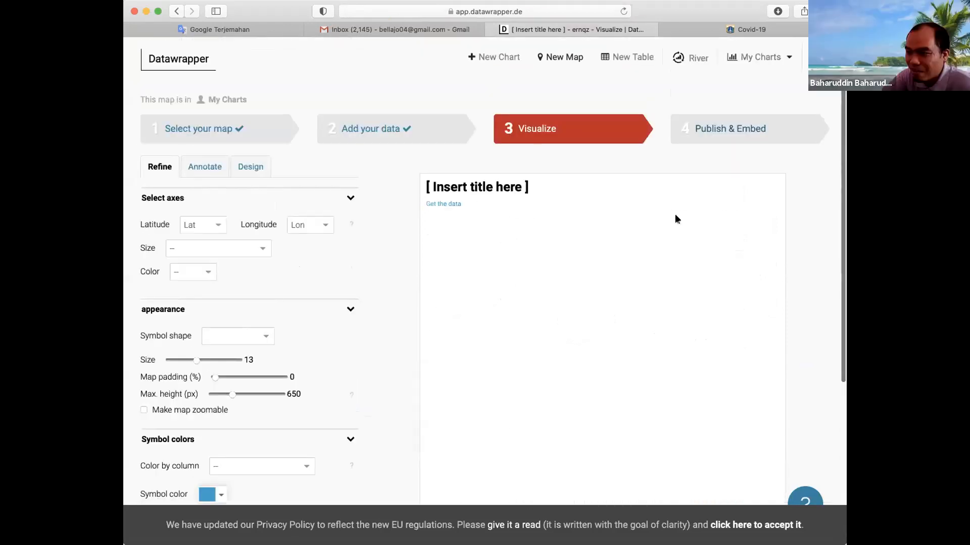
pyautogui.scroll(-2, 677, 218)
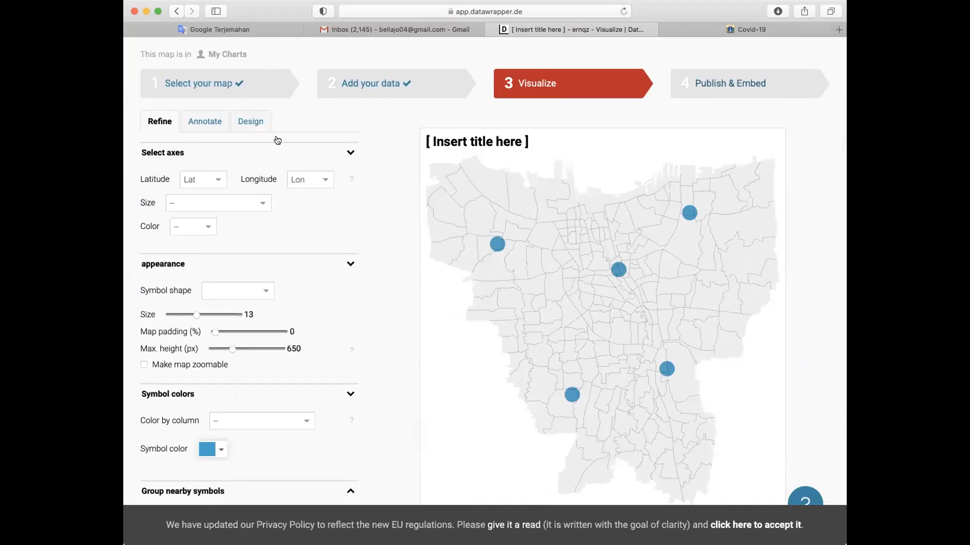
# - Set the symbol shape to circle and the map padding to 4.6%
pyautogui.scroll(-2, 223, 333)
pyautogui.scroll(-3, 202, 364)
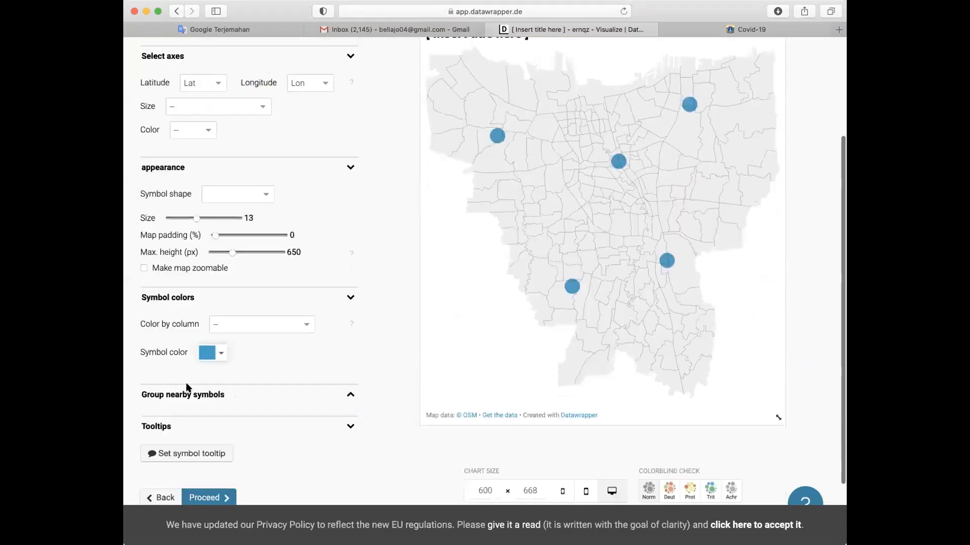
pyautogui.scroll(-3, 186, 387)
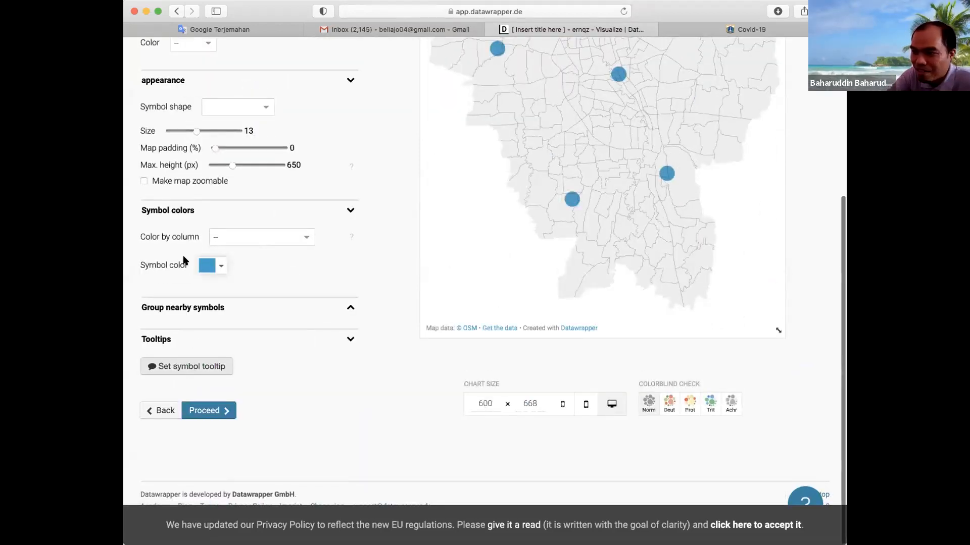
pyautogui.scroll(1, 184, 260)
pyautogui.scroll(2, 184, 261)
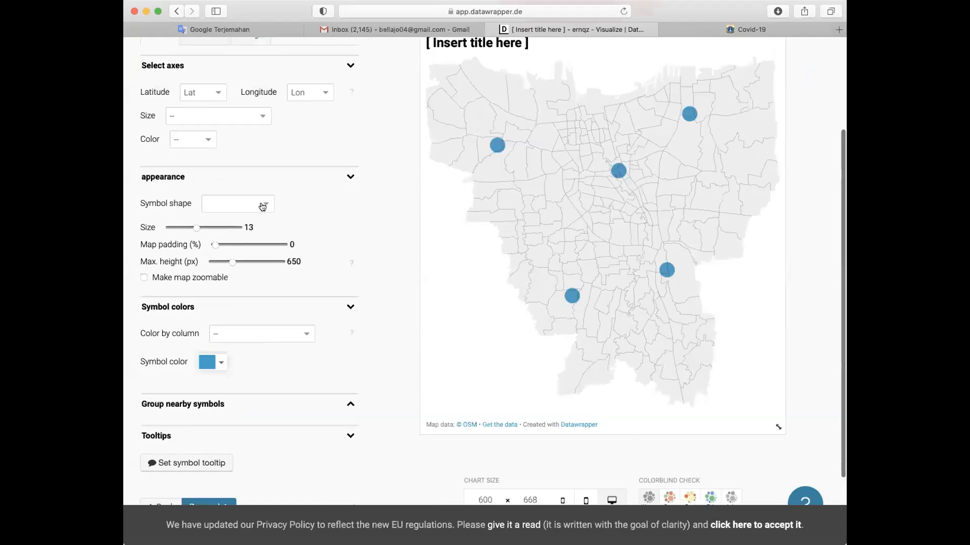
pyautogui.click(262, 207)
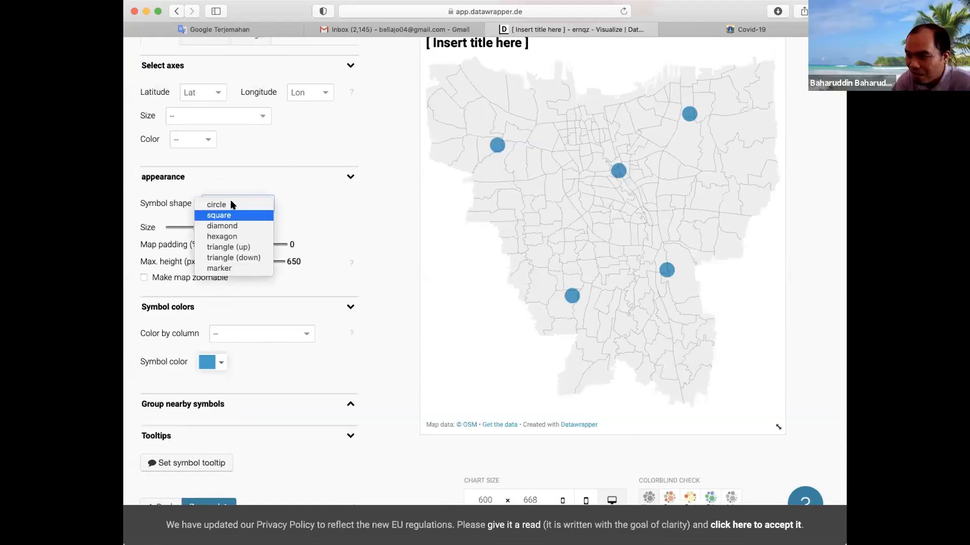
pyautogui.click(231, 204)
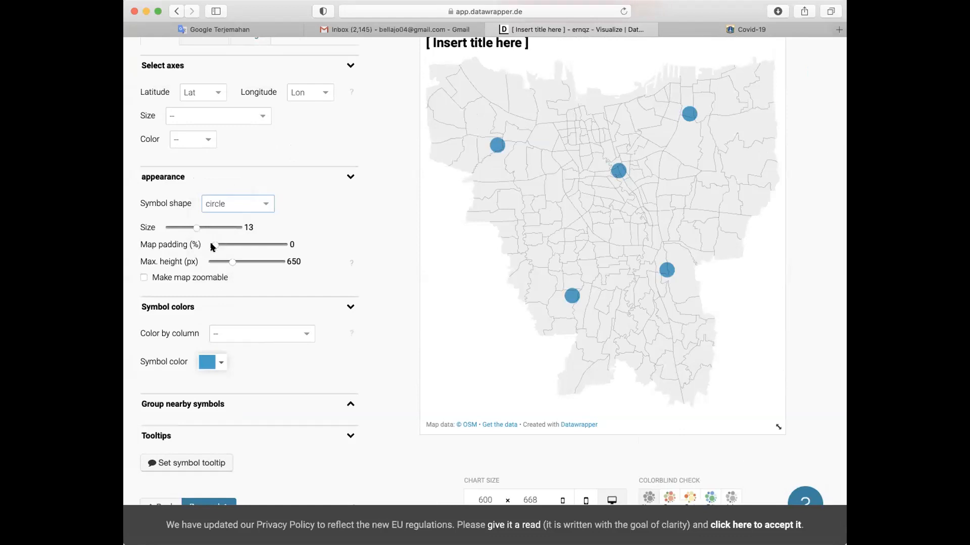
pyautogui.moveTo(212, 243); pyautogui.dragTo(233, 248)
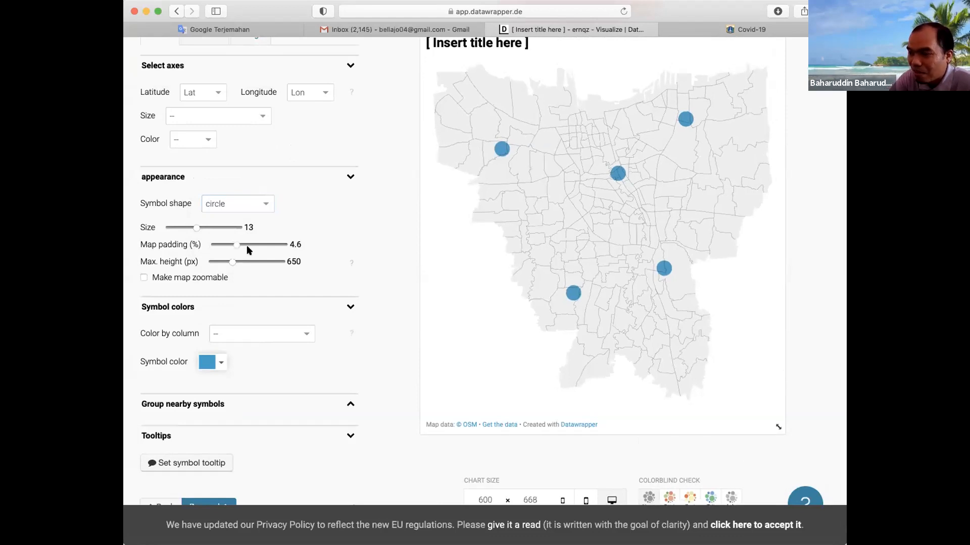
# - Assign the JumlahKasus column to both the size and the color of the map symbols
pyautogui.scroll(5, 290, 252)
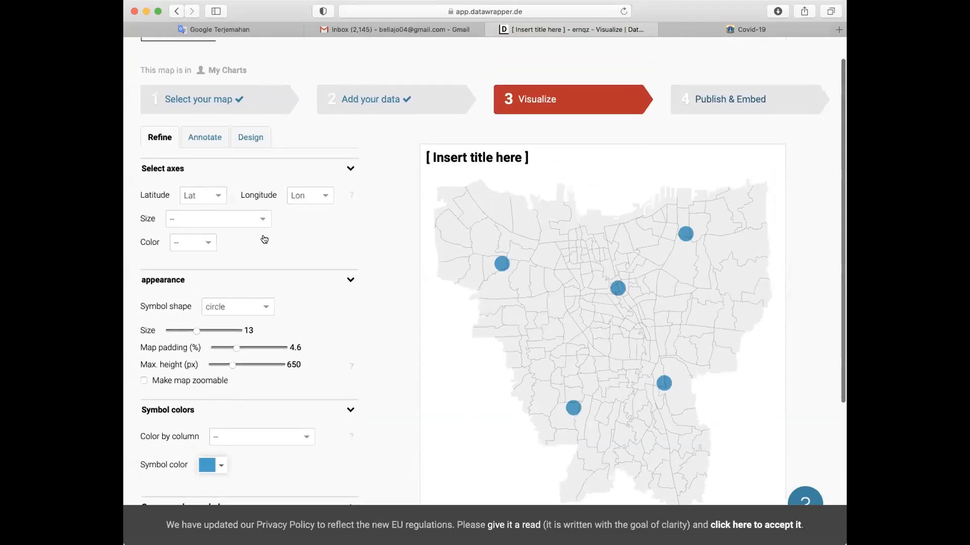
pyautogui.click(263, 241)
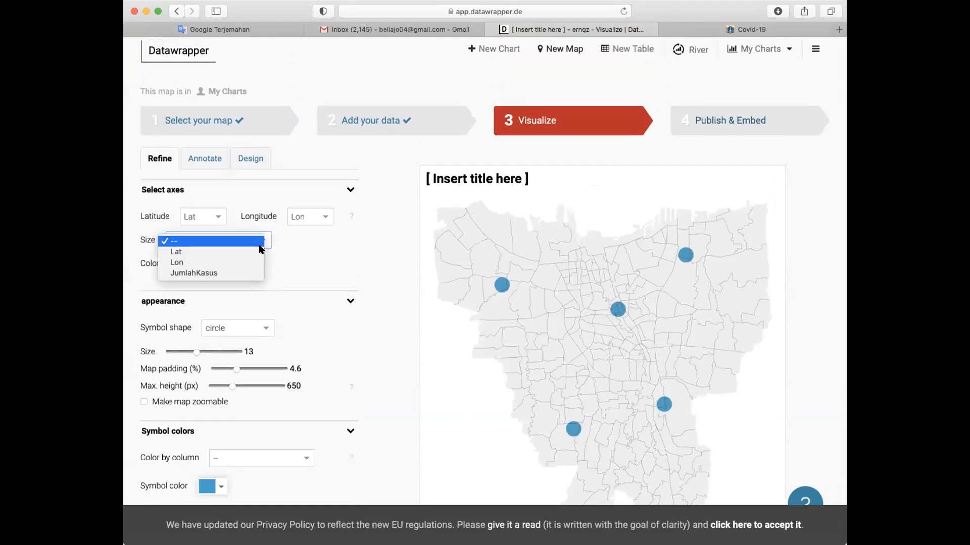
pyautogui.click(239, 272)
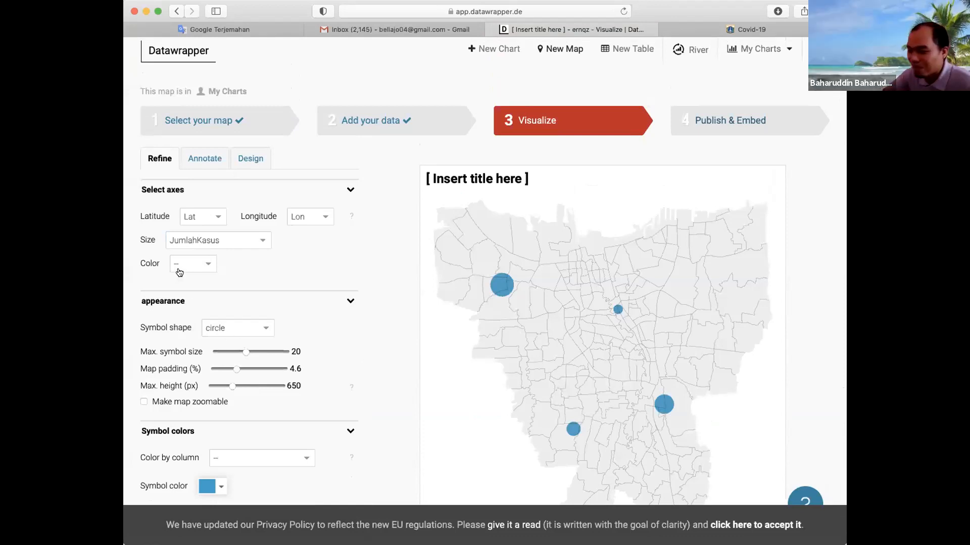
pyautogui.click(199, 272)
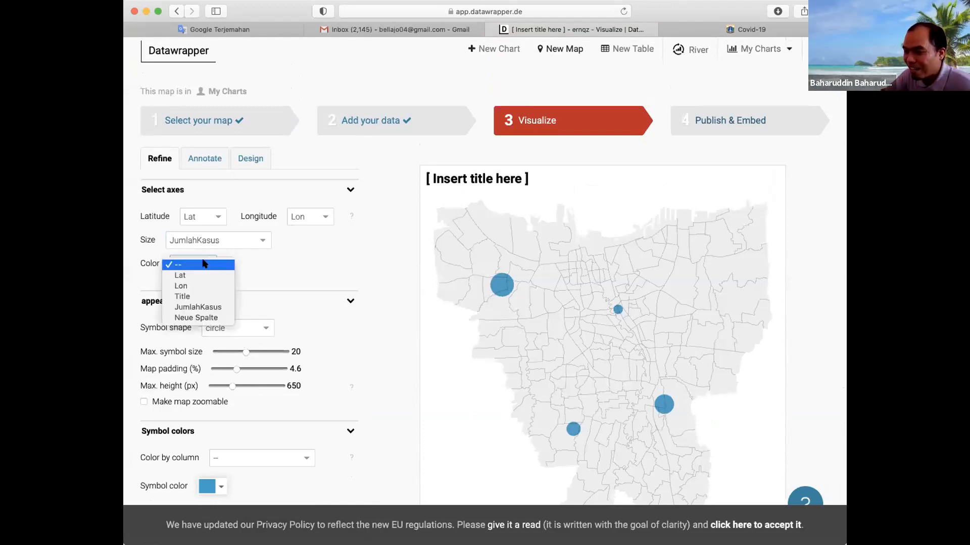
pyautogui.click(201, 308)
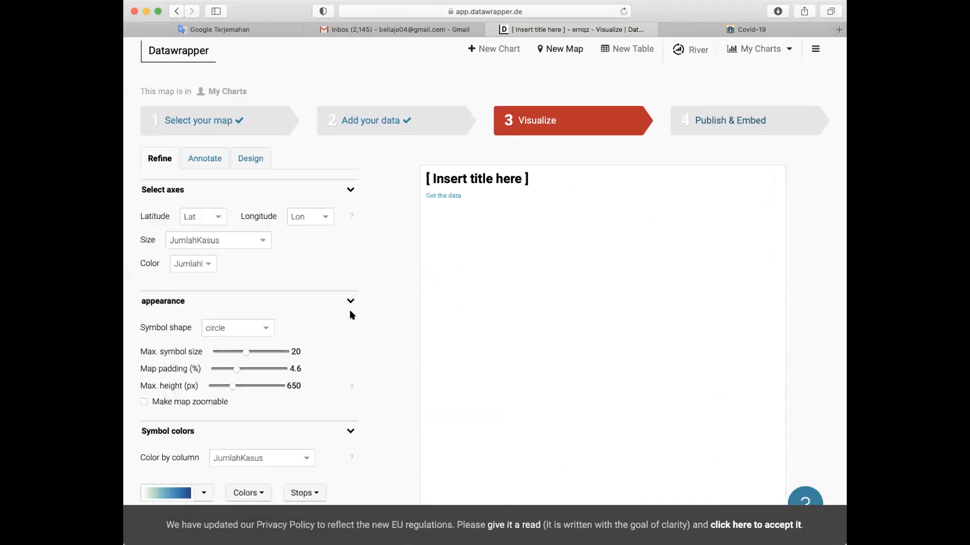
# - Check the available color operations for the symbol color scale and close them without choosing one
pyautogui.scroll(-2, 344, 432)
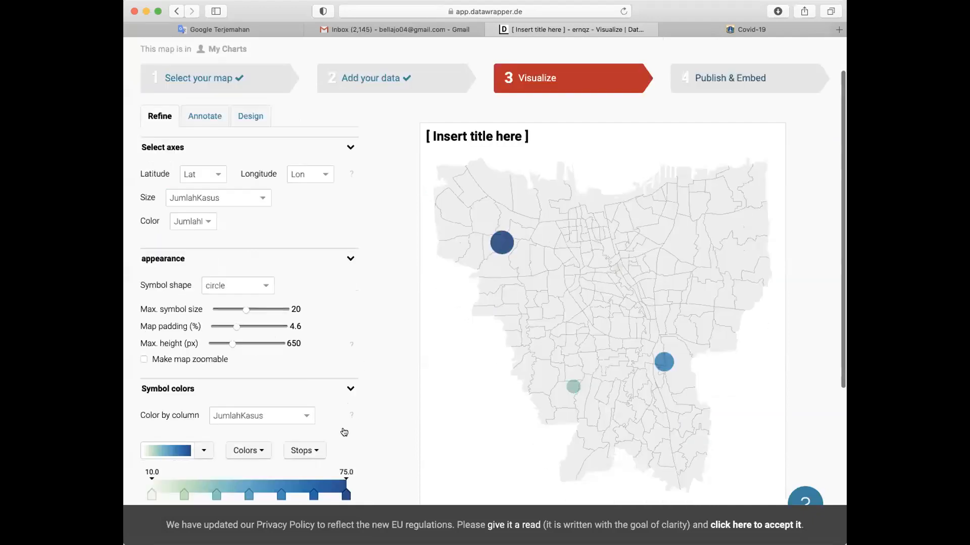
pyautogui.scroll(-6, 278, 330)
pyautogui.click(248, 307)
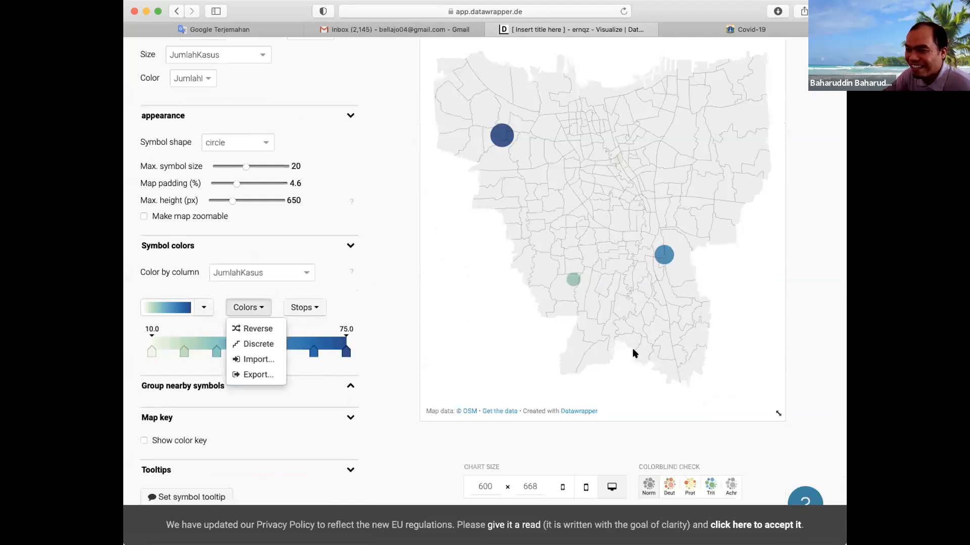
pyautogui.click(403, 103)
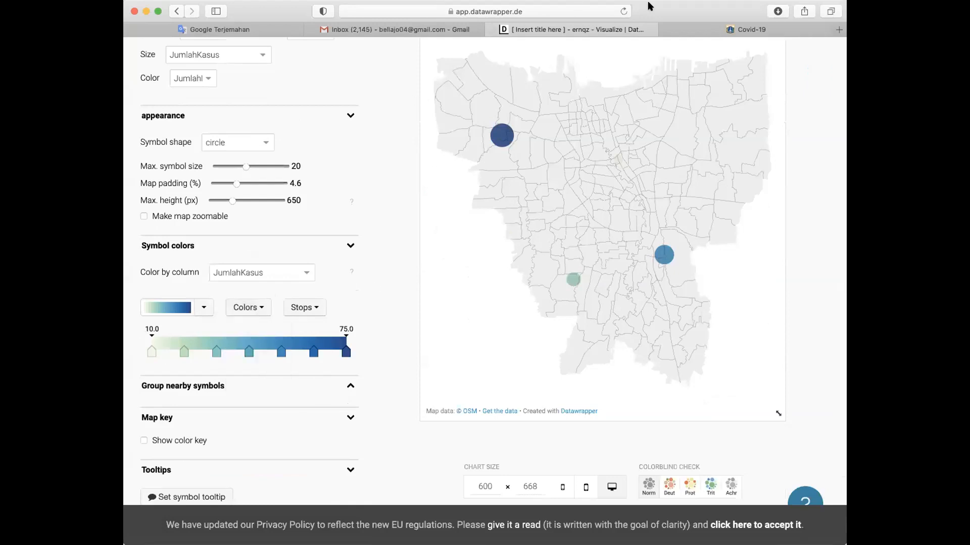